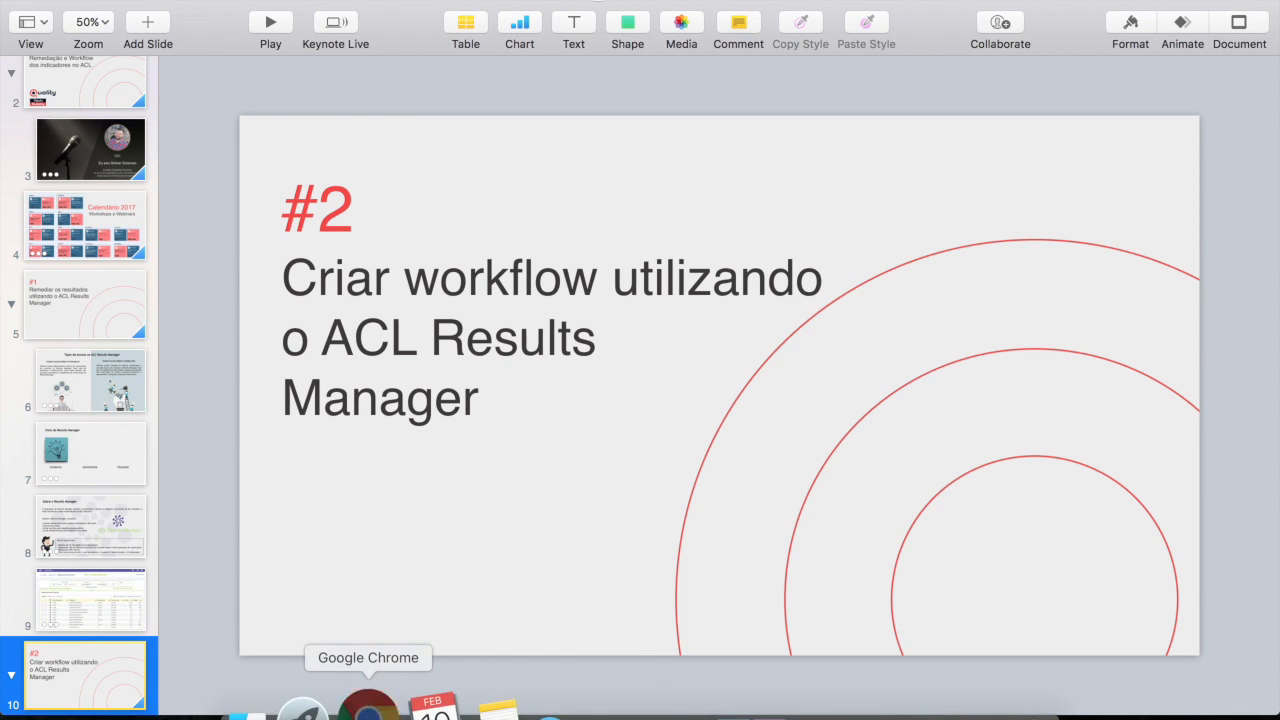
# Switch to Google Chrome and open the Results application from the ACL Launchpad
pyautogui.click(362, 704)
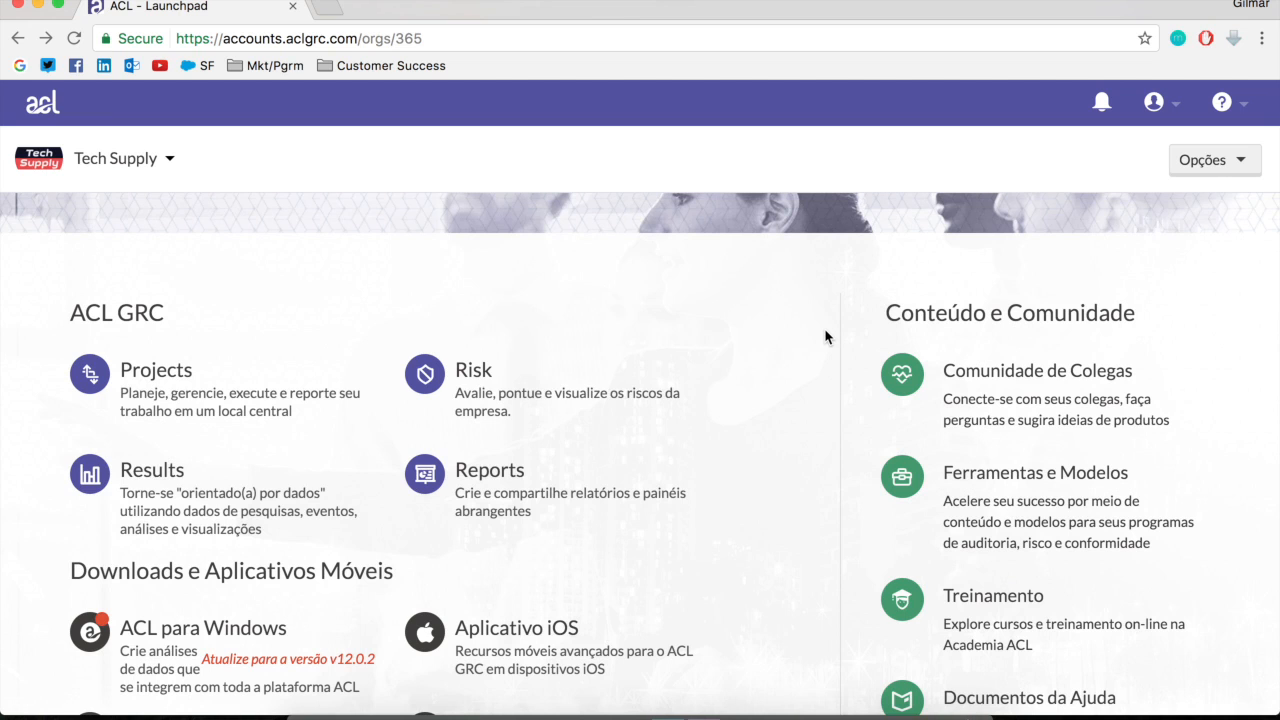
pyautogui.scroll(-3, 789, 286)
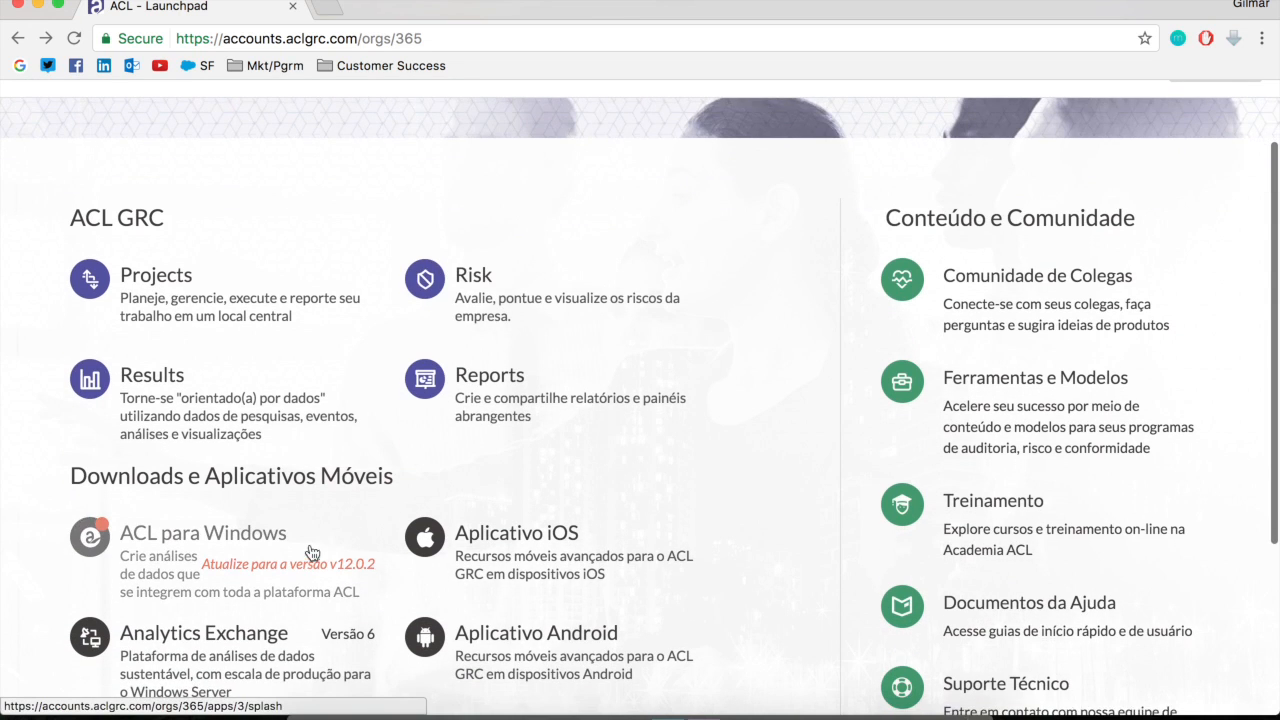
pyautogui.scroll(3, 150, 490)
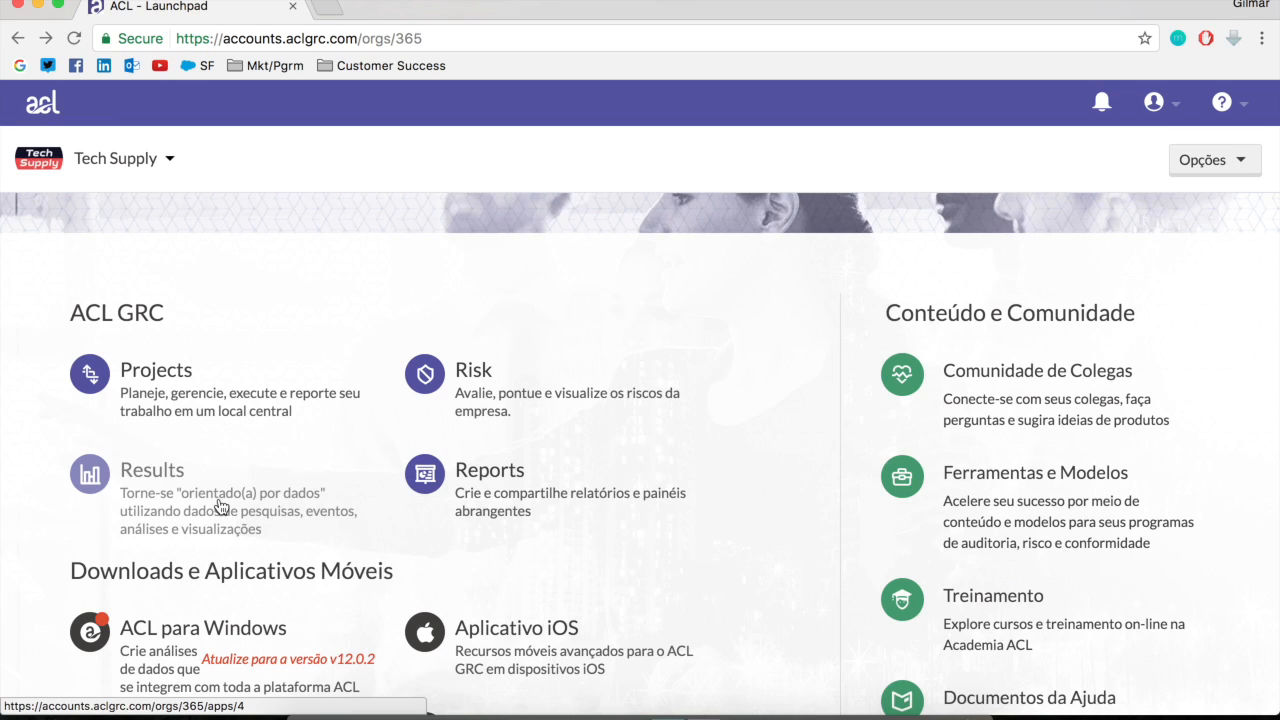
pyautogui.click(198, 521)
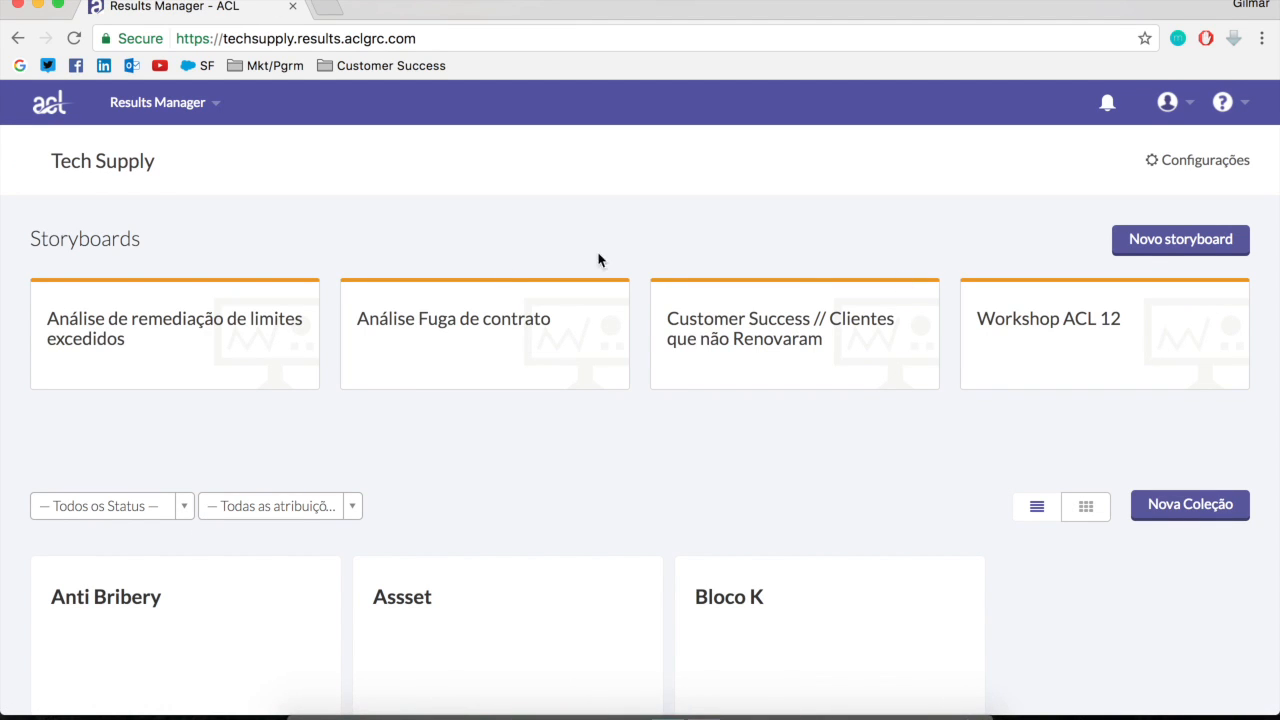
# Look through the Tech Supply collections and their result charts, from Anti Bribery to Workshop ACL 12
pyautogui.scroll(-10, 757, 483)
pyautogui.scroll(-20, 757, 484)
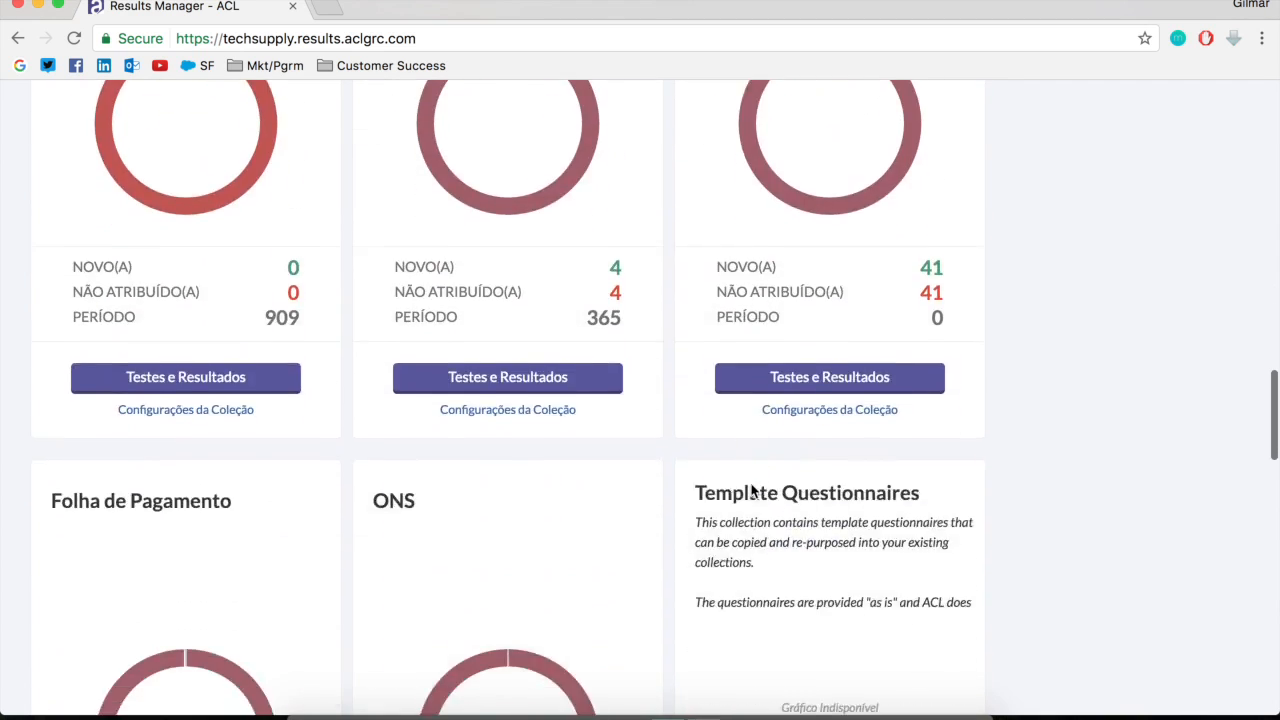
pyautogui.scroll(10, 751, 483)
pyautogui.scroll(12, 751, 490)
pyautogui.scroll(-2, 752, 488)
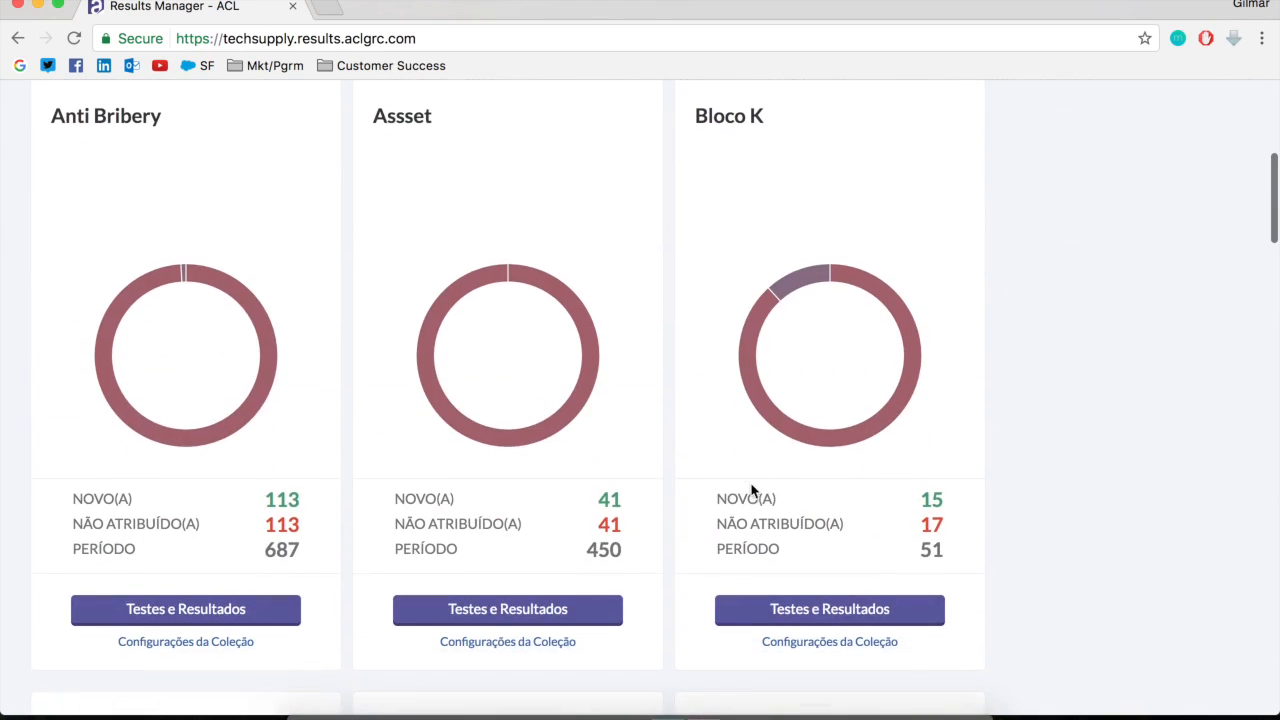
pyautogui.scroll(-5, 757, 486)
pyautogui.scroll(-2, 757, 486)
pyautogui.scroll(1, 757, 486)
pyautogui.scroll(-5, 757, 486)
pyautogui.scroll(-10, 756, 478)
pyautogui.scroll(4, 752, 478)
pyautogui.scroll(-2, 752, 480)
pyautogui.scroll(-13, 752, 482)
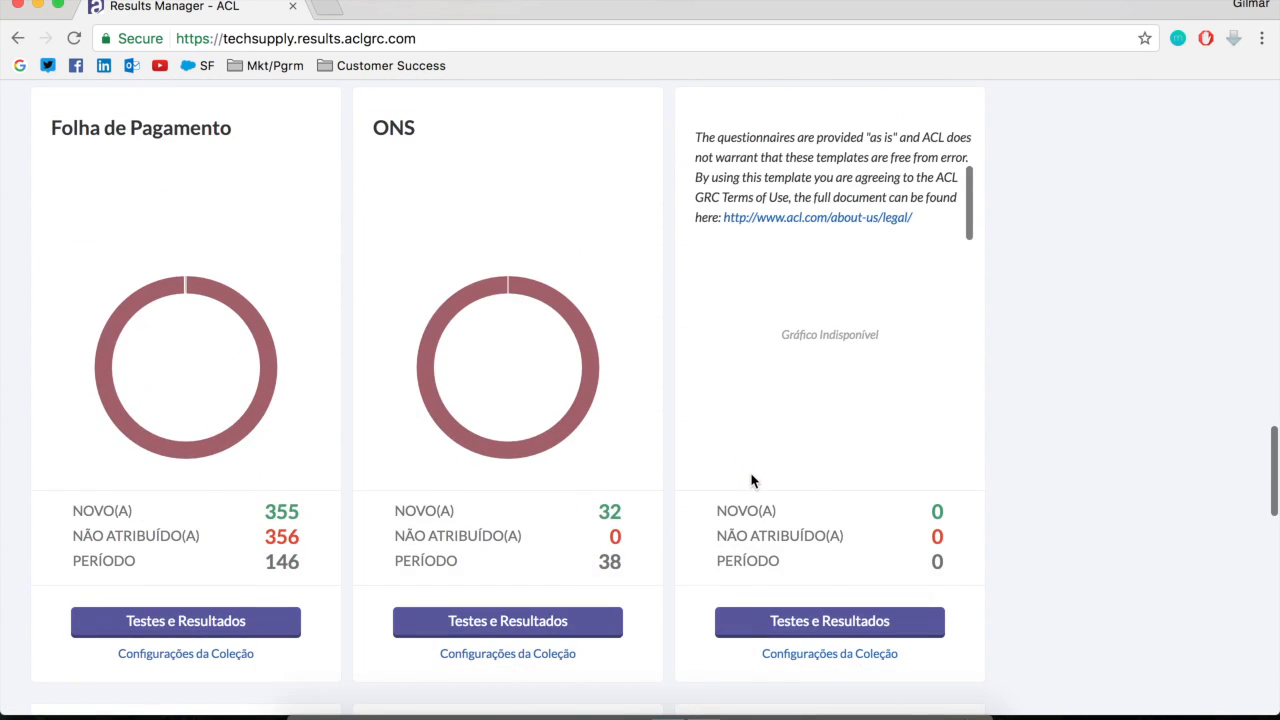
pyautogui.scroll(-7, 745, 490)
pyautogui.scroll(-17, 738, 496)
pyautogui.scroll(20, 740, 491)
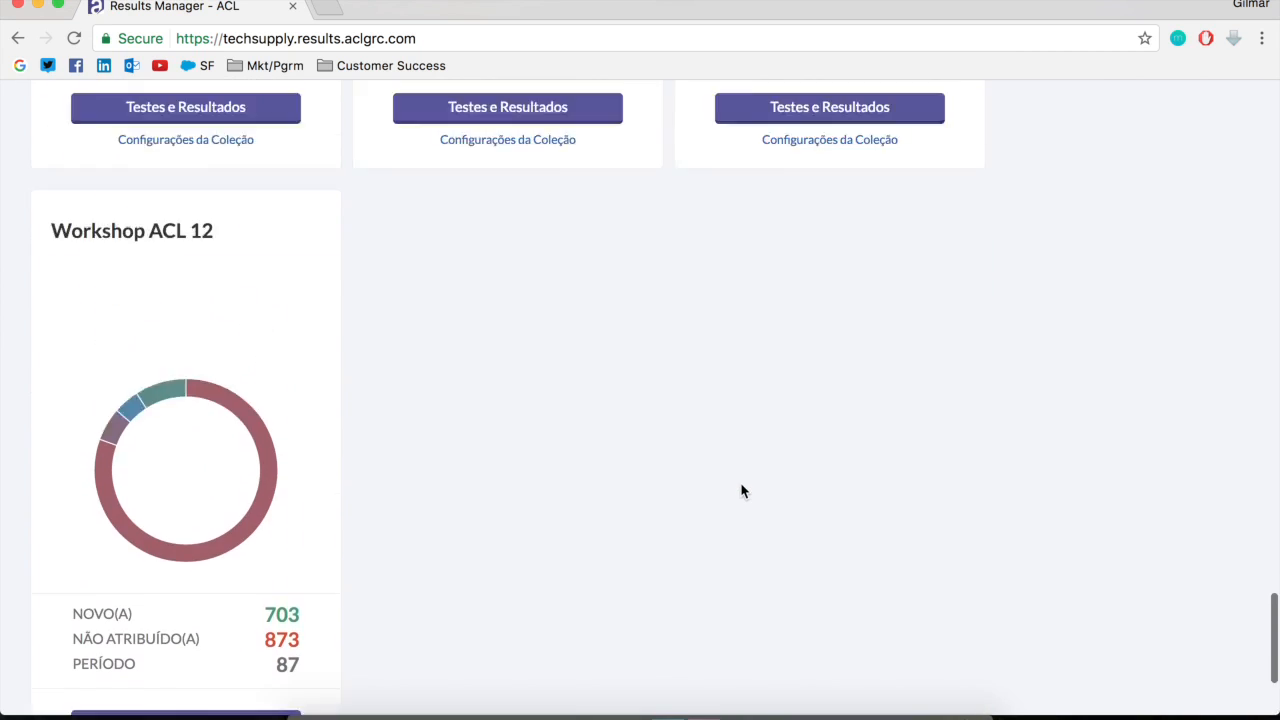
pyautogui.scroll(6, 739, 490)
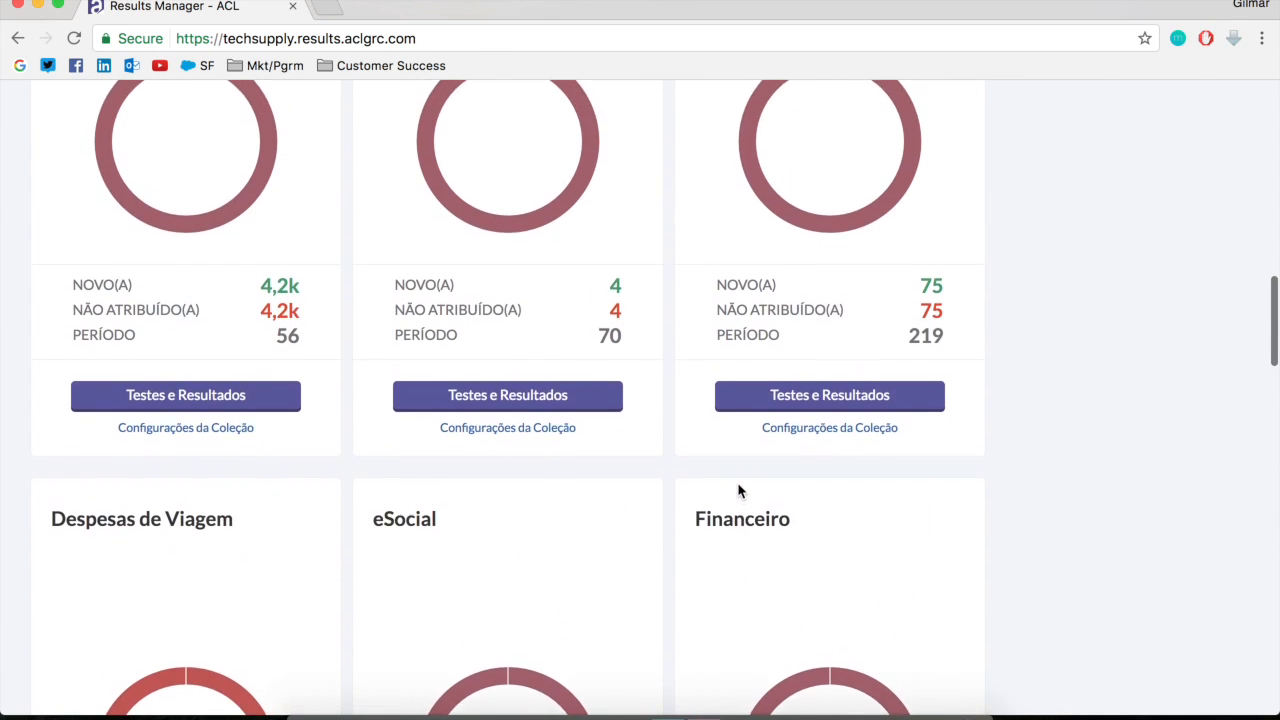
pyautogui.scroll(-5, 739, 490)
pyautogui.scroll(-3, 738, 490)
pyautogui.scroll(5, 737, 491)
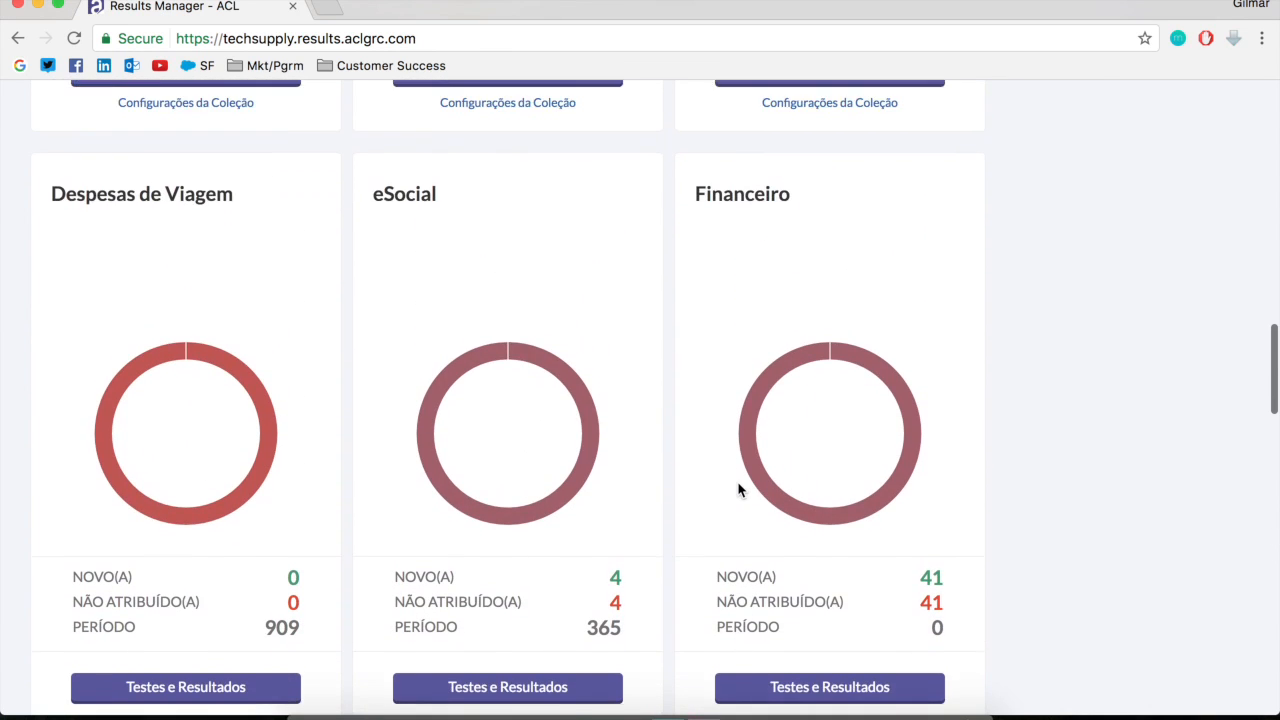
pyautogui.scroll(-1, 738, 490)
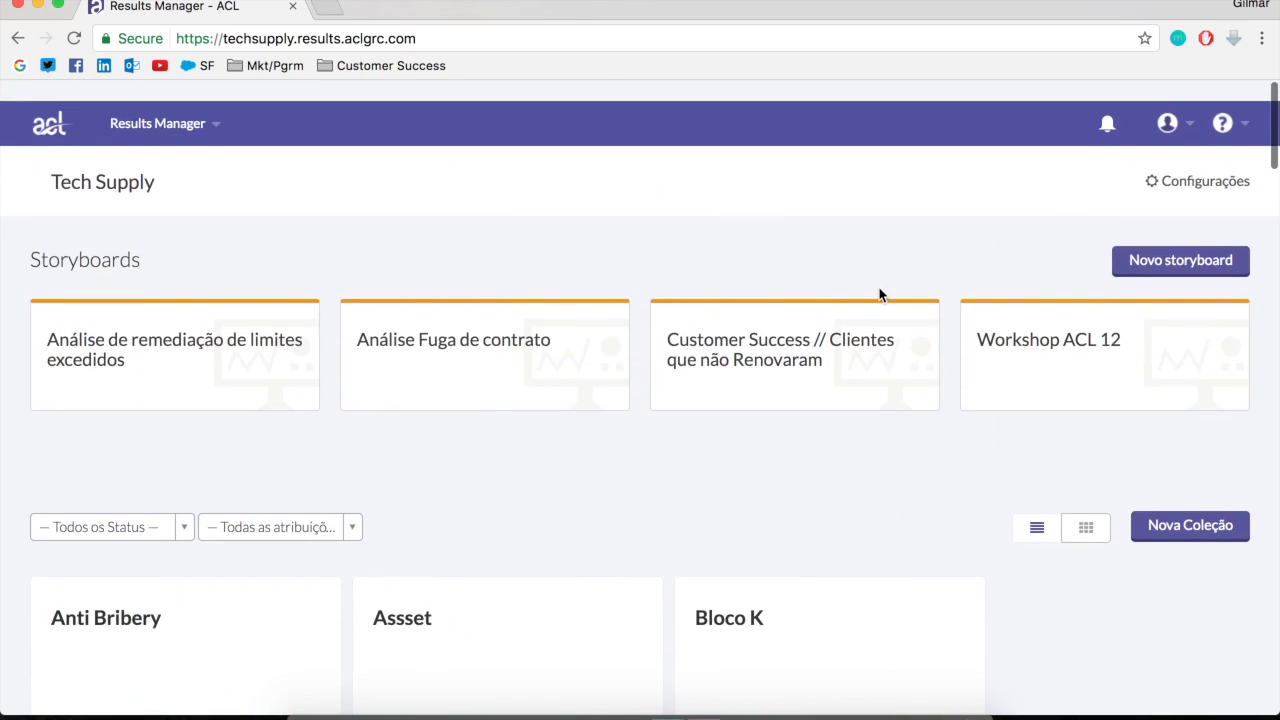
# Create a new collection named Teste_Webinar with an empty description and save it
pyautogui.scroll(-3, 880, 293)
pyautogui.click(1209, 192)
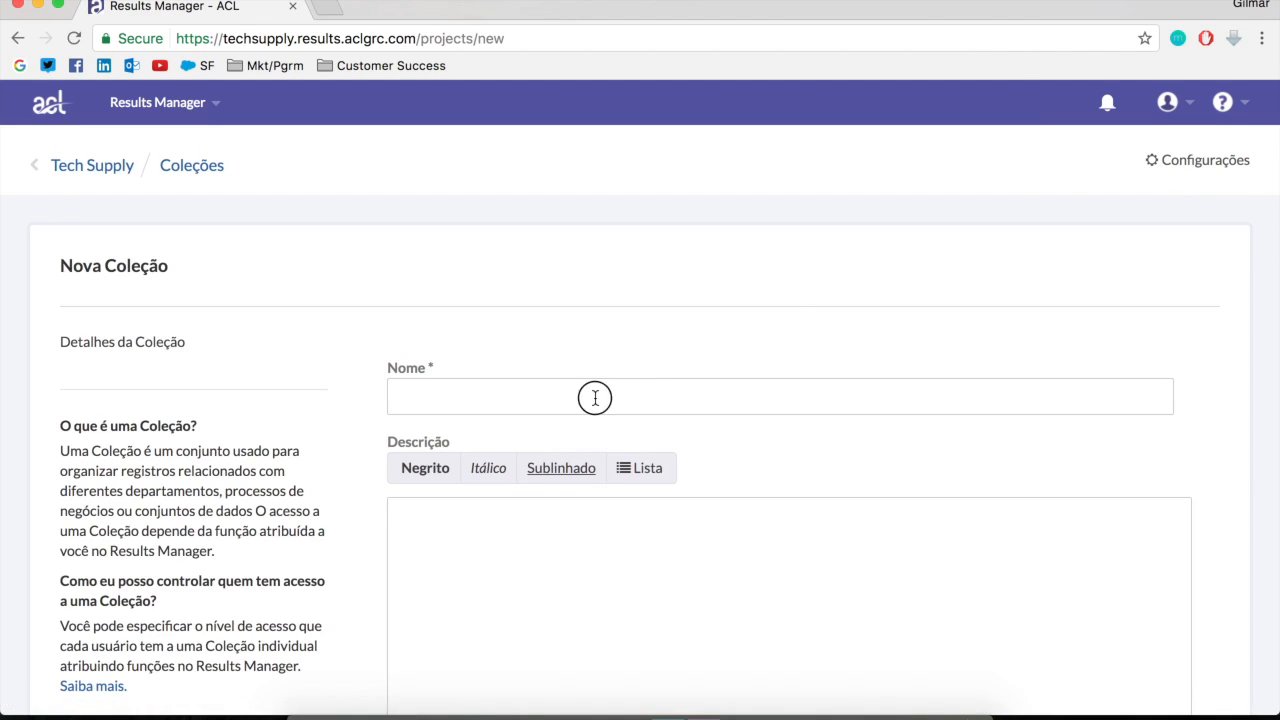
pyautogui.click(591, 397)
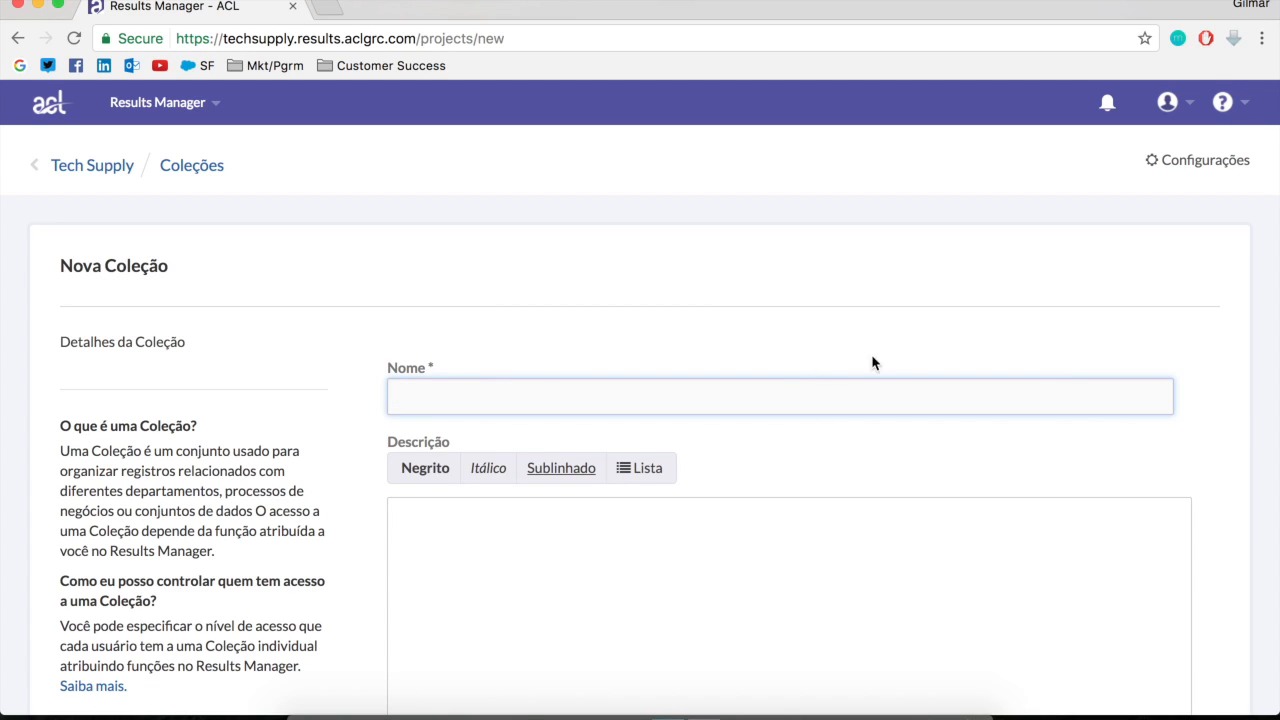
pyautogui.write('Teste')
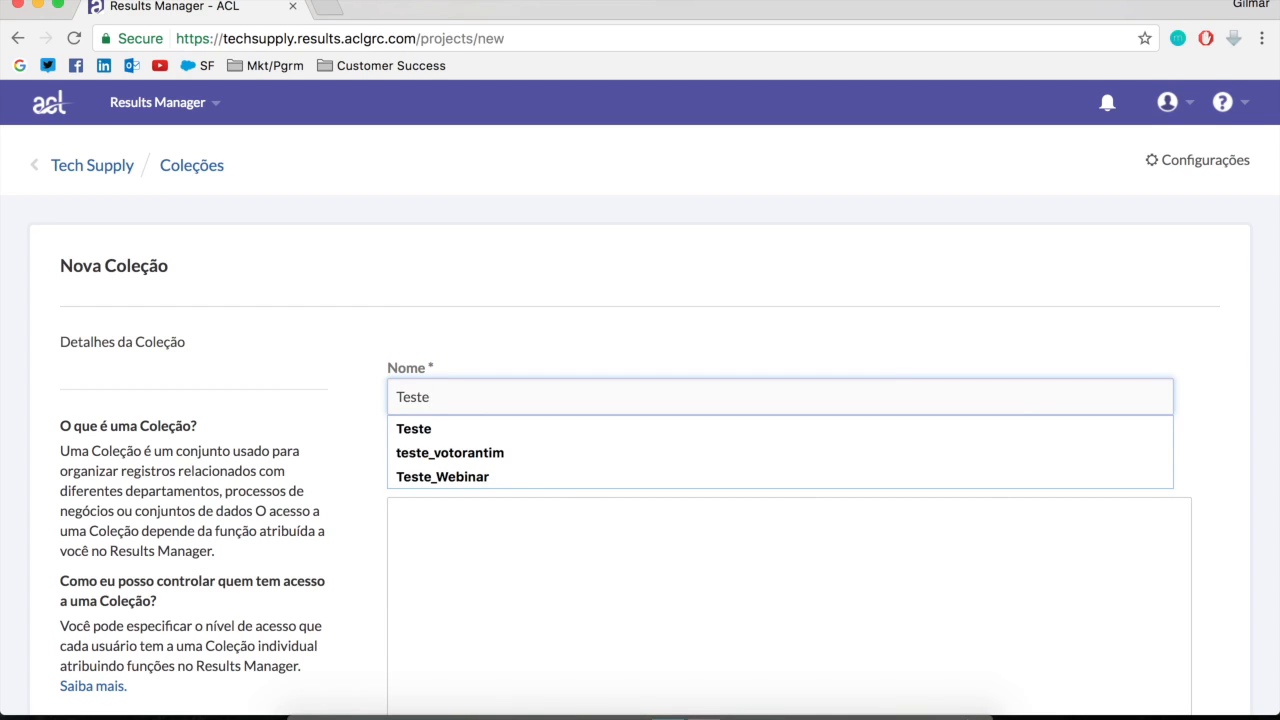
pyautogui.click(540, 477)
pyautogui.click(559, 590)
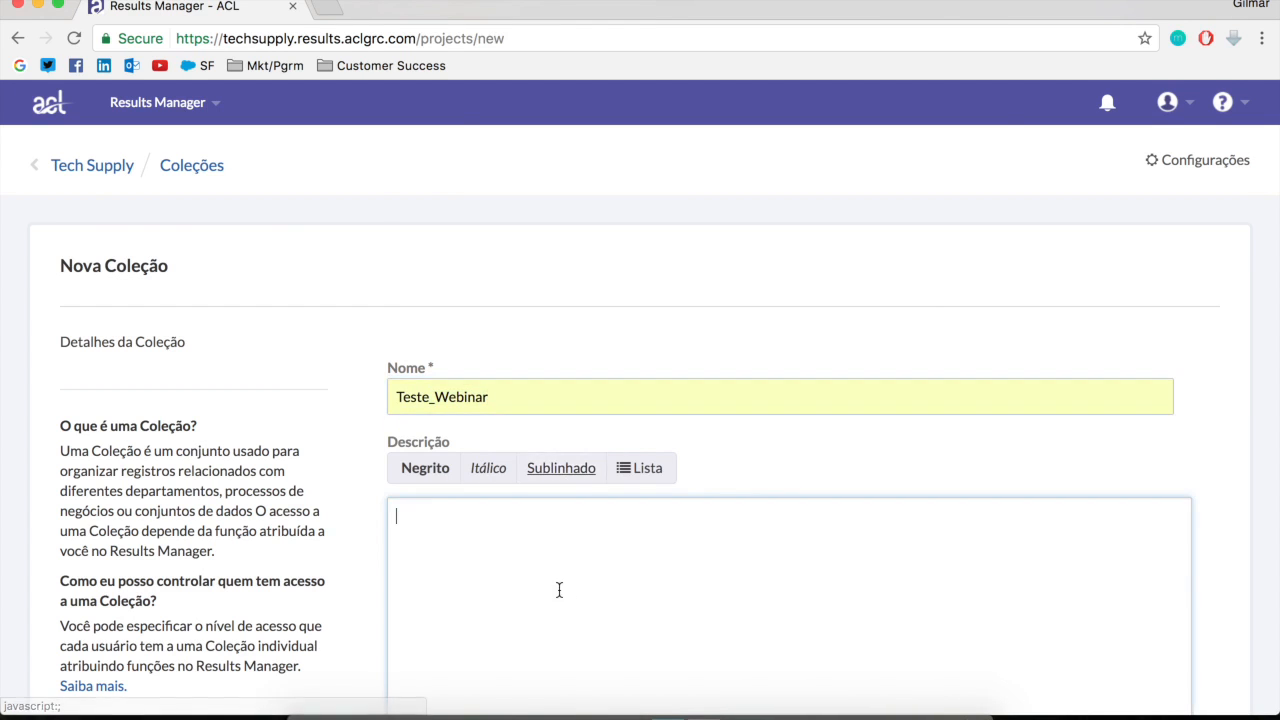
pyautogui.scroll(-5, 559, 590)
pyautogui.click(451, 606)
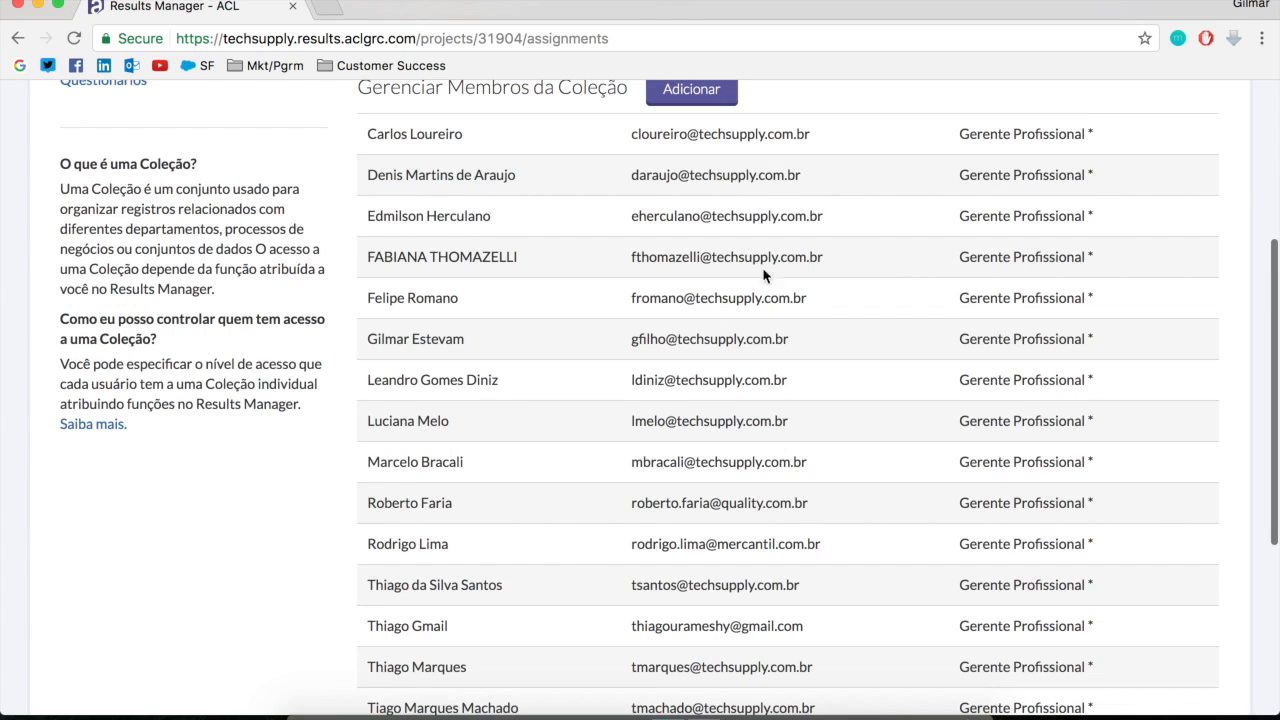
# Examine the Teste_Webinar collection's member list and the role assigned to each member
pyautogui.scroll(3, 951, 351)
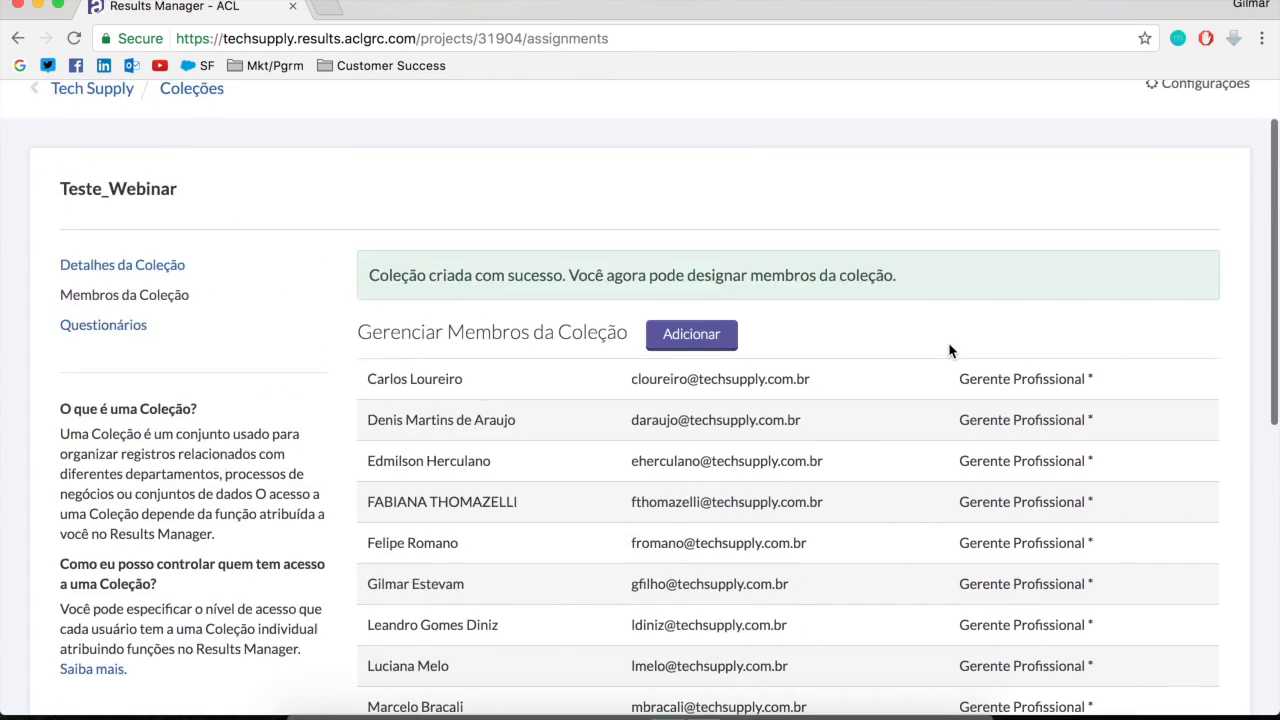
pyautogui.scroll(1, 951, 351)
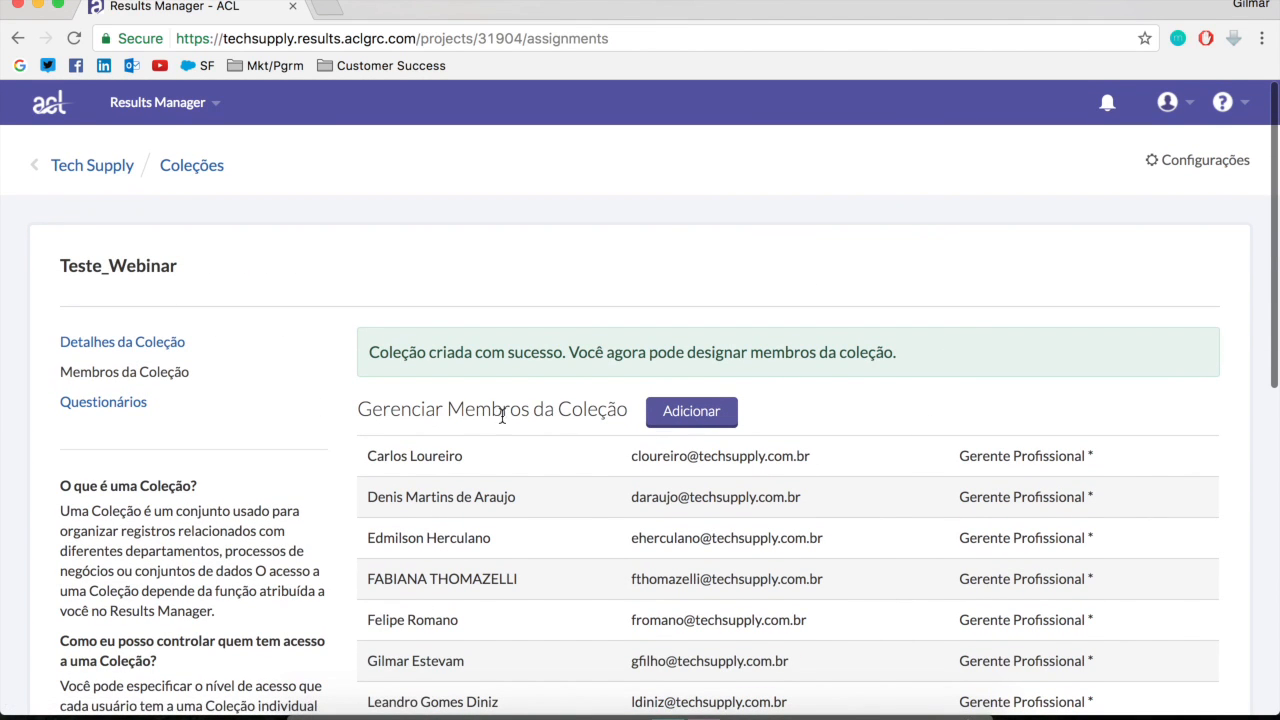
pyautogui.moveTo(447, 414); pyautogui.dragTo(631, 409)
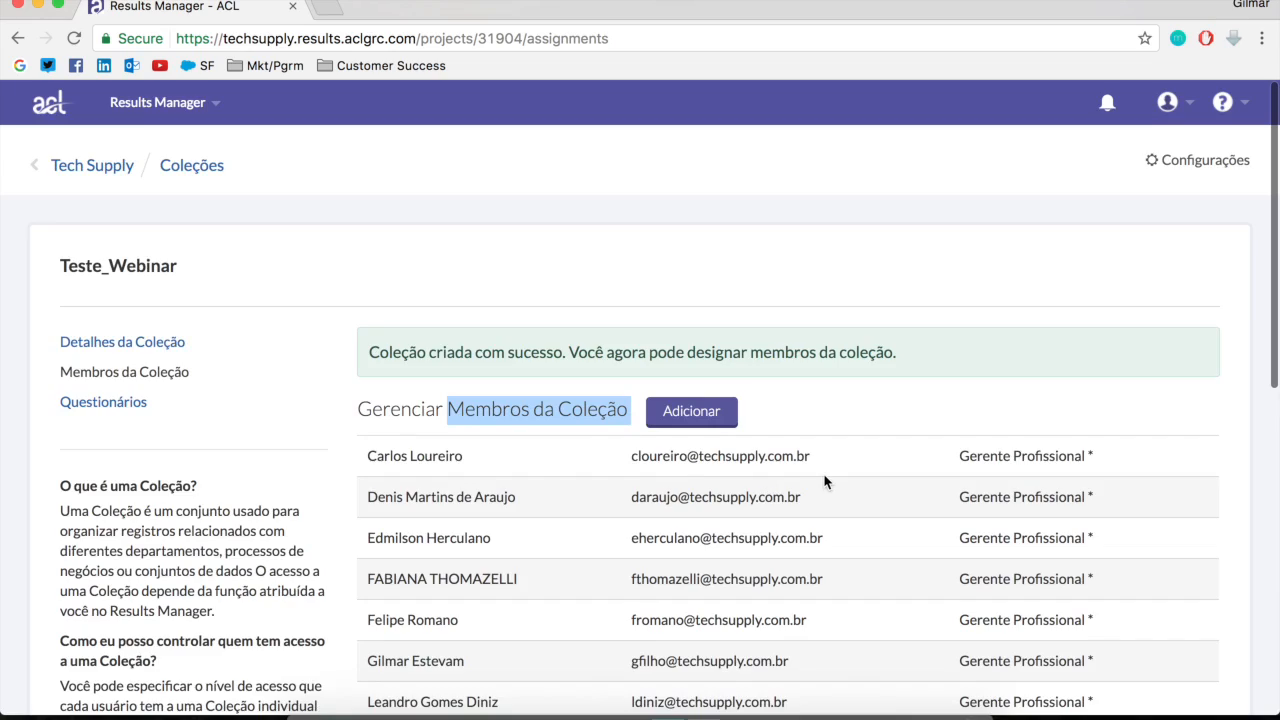
pyautogui.scroll(-3, 825, 482)
pyautogui.scroll(-5, 798, 474)
pyautogui.scroll(8, 798, 474)
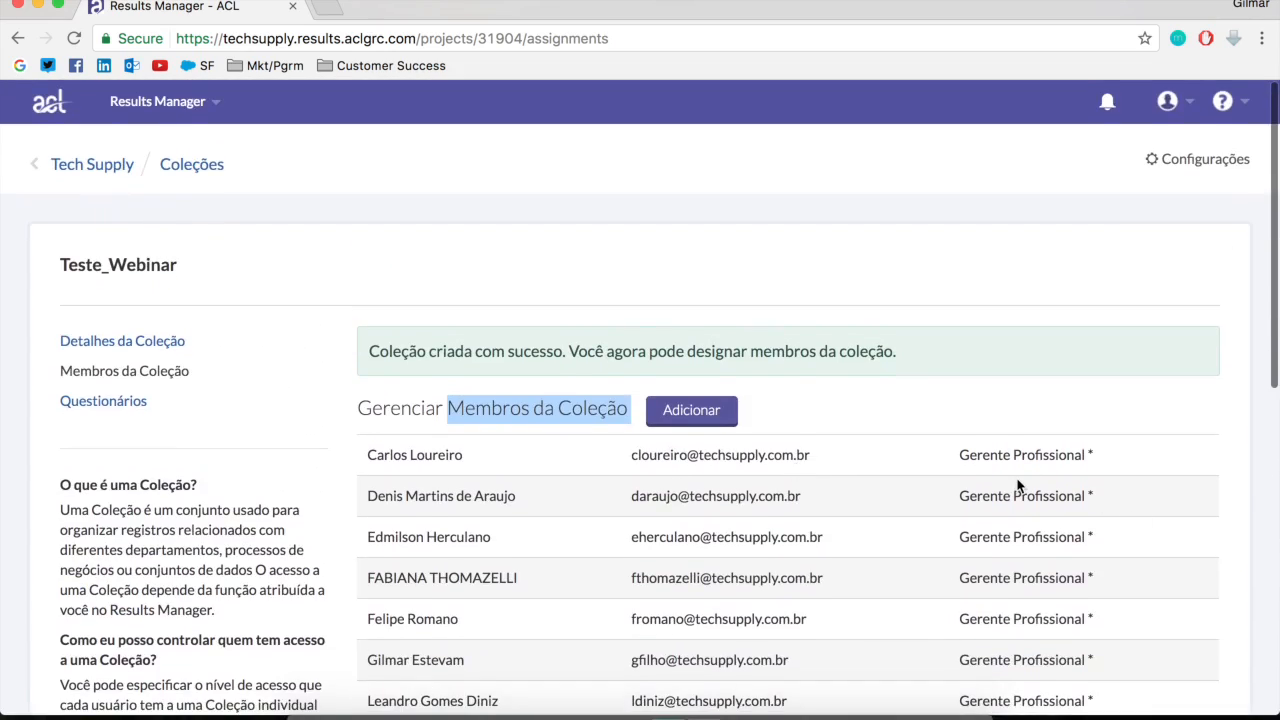
pyautogui.scroll(-8, 1018, 486)
pyautogui.scroll(8, 1017, 486)
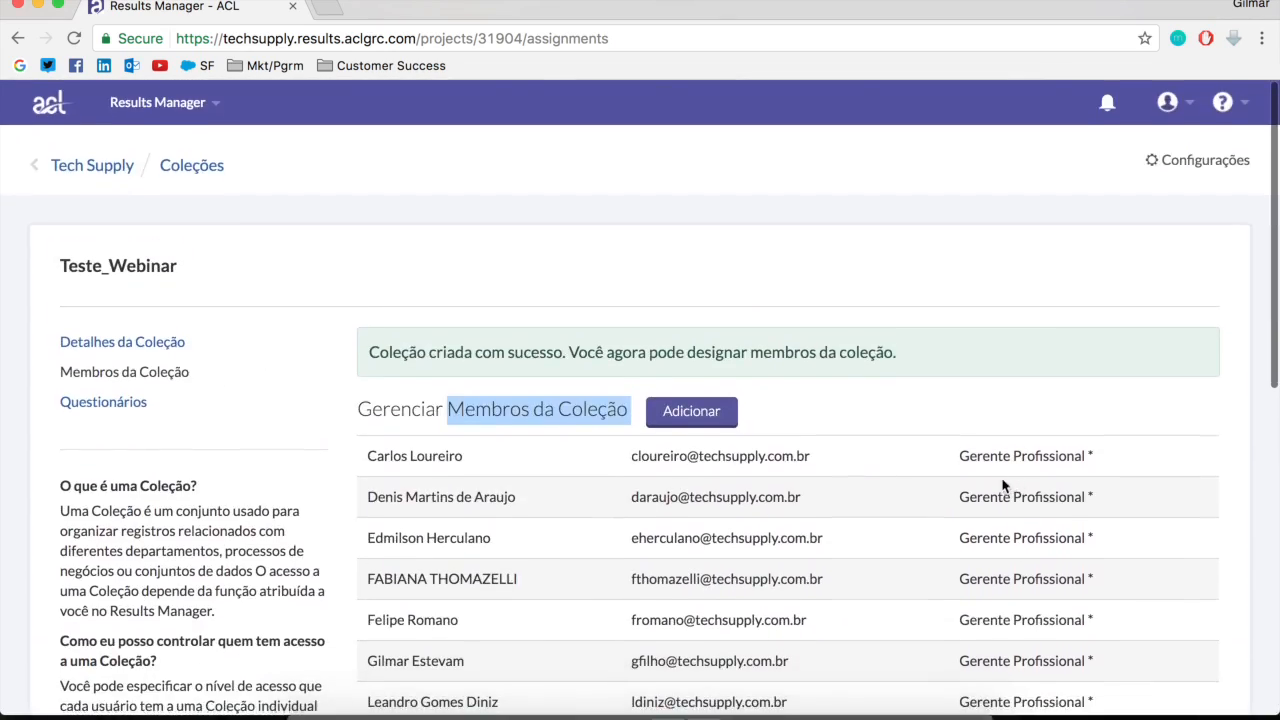
# Start adding a member to the Teste_Webinar collection and choose the second-to-last user in the candidate list
pyautogui.click(715, 414)
pyautogui.click(595, 404)
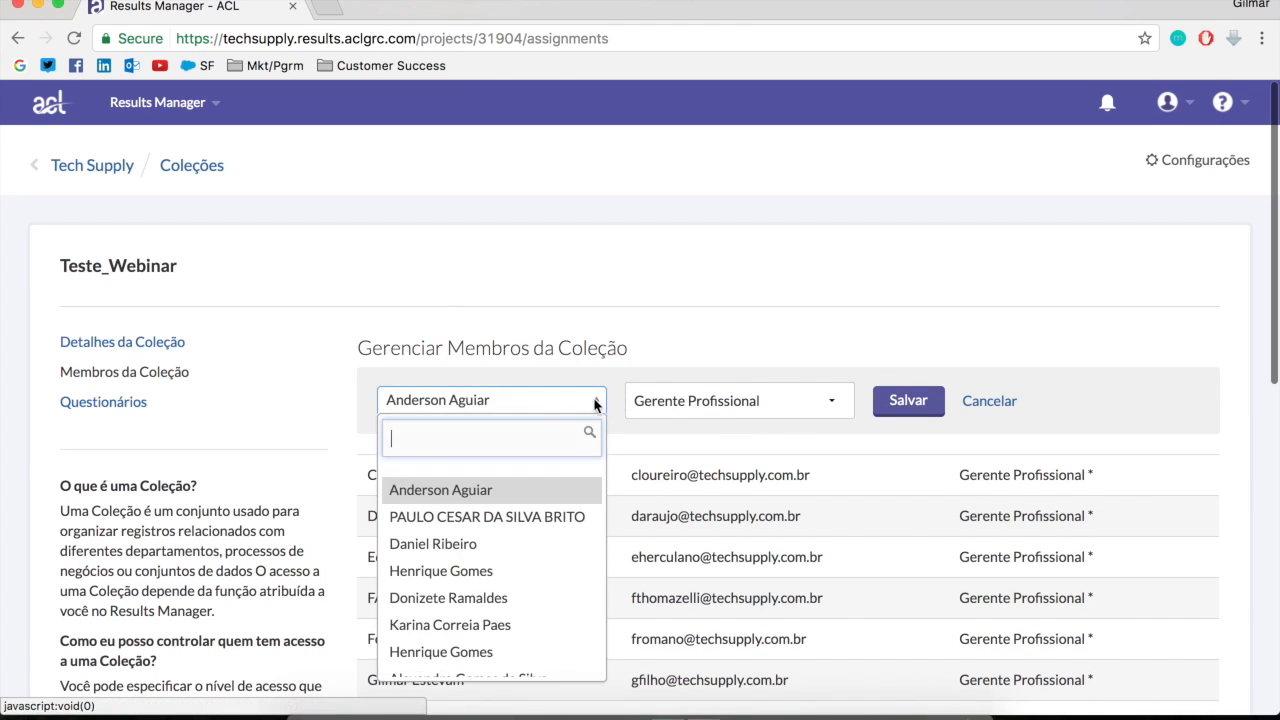
pyautogui.scroll(-10, 500, 580)
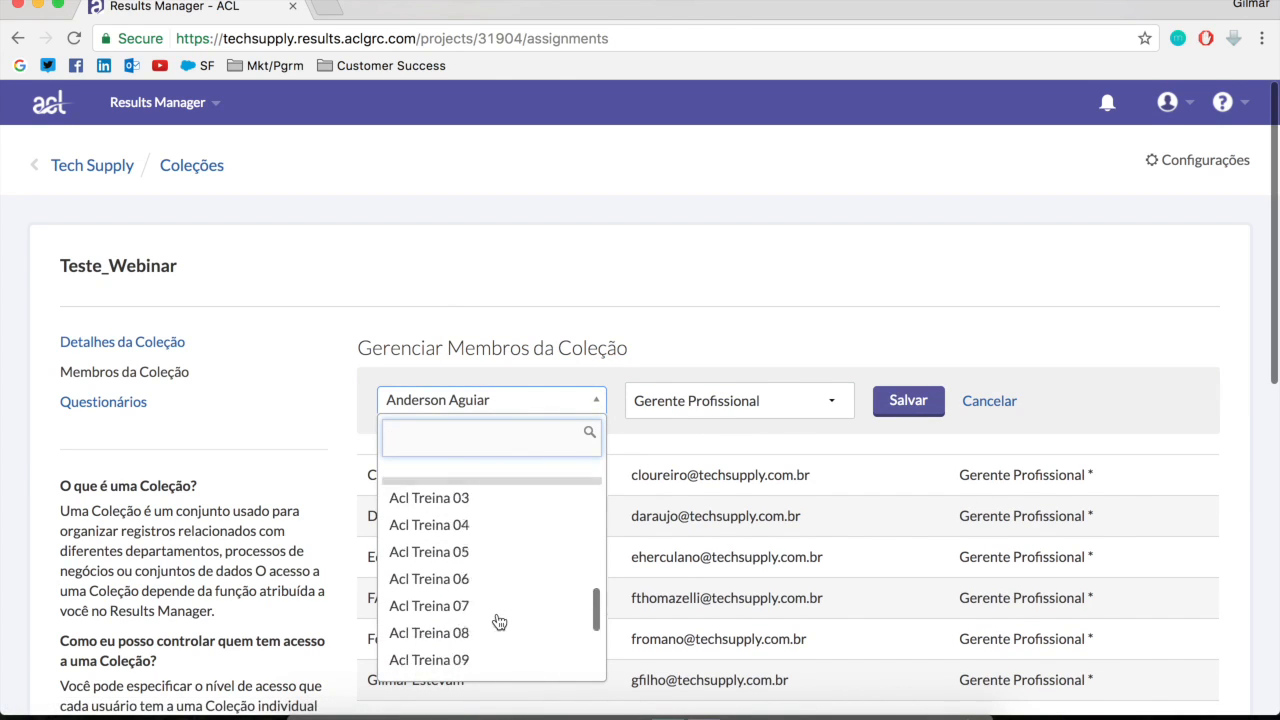
pyautogui.scroll(-10, 499, 620)
pyautogui.scroll(5, 478, 285)
pyautogui.scroll(-10, 478, 287)
pyautogui.scroll(-3, 560, 300)
pyautogui.scroll(1, 648, 323)
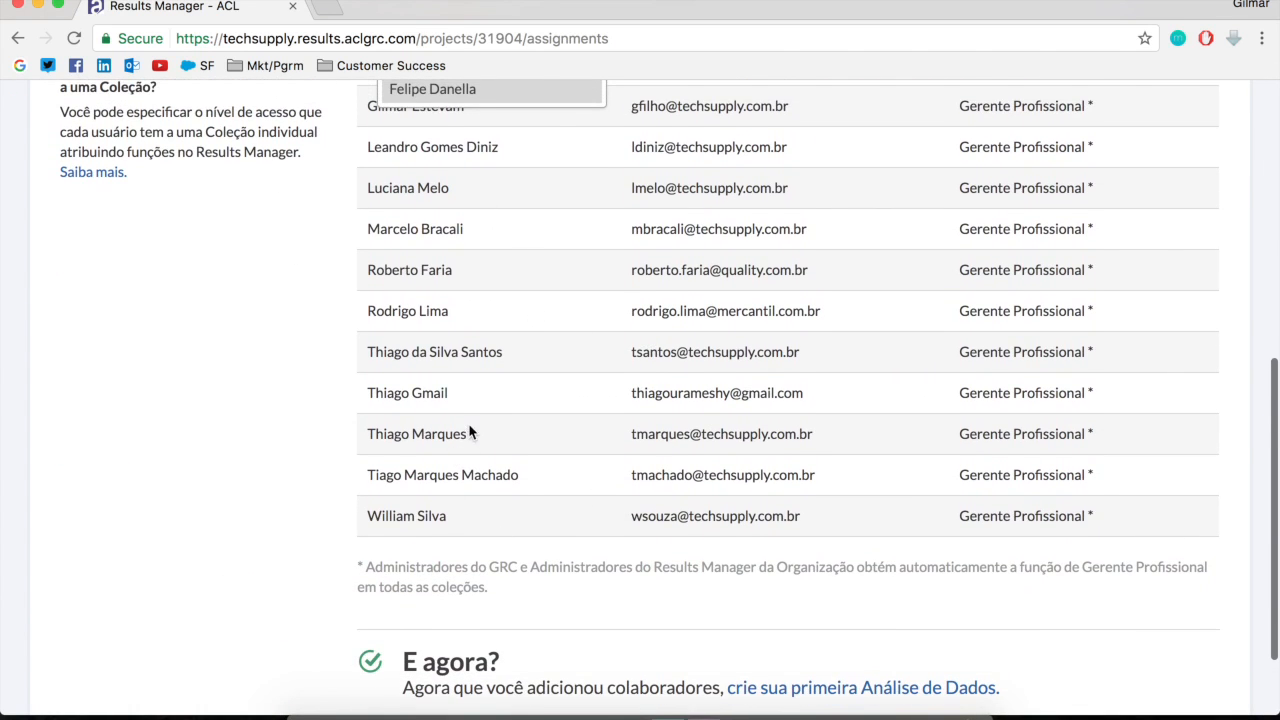
pyautogui.scroll(1, 521, 348)
pyautogui.scroll(4, 521, 348)
pyautogui.scroll(-2, 482, 257)
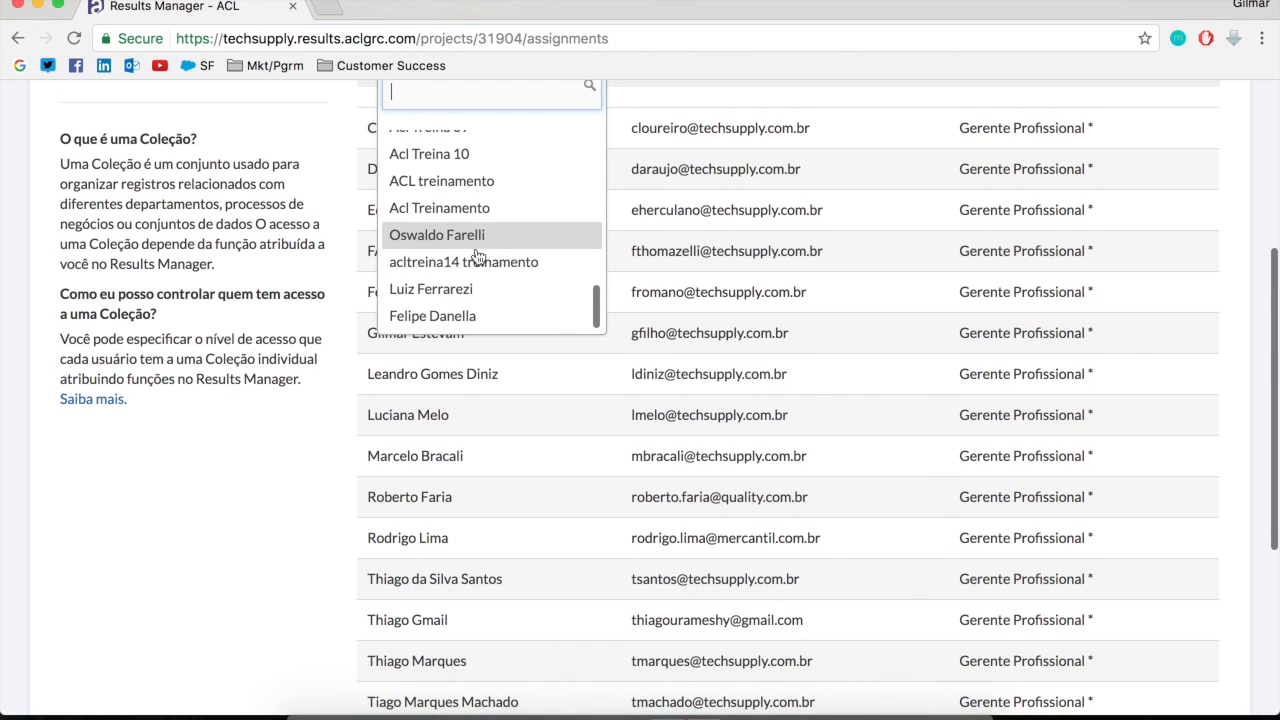
pyautogui.scroll(-2, 482, 262)
pyautogui.scroll(8, 480, 266)
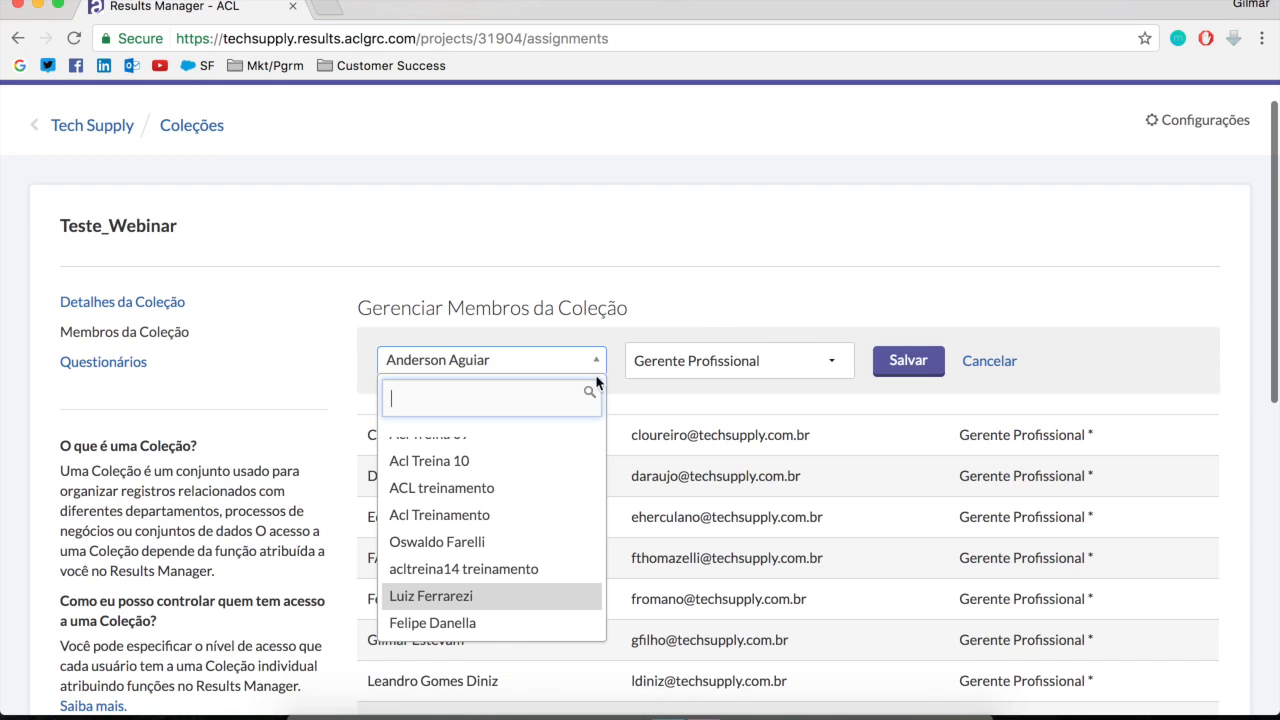
pyautogui.scroll(1, 443, 605)
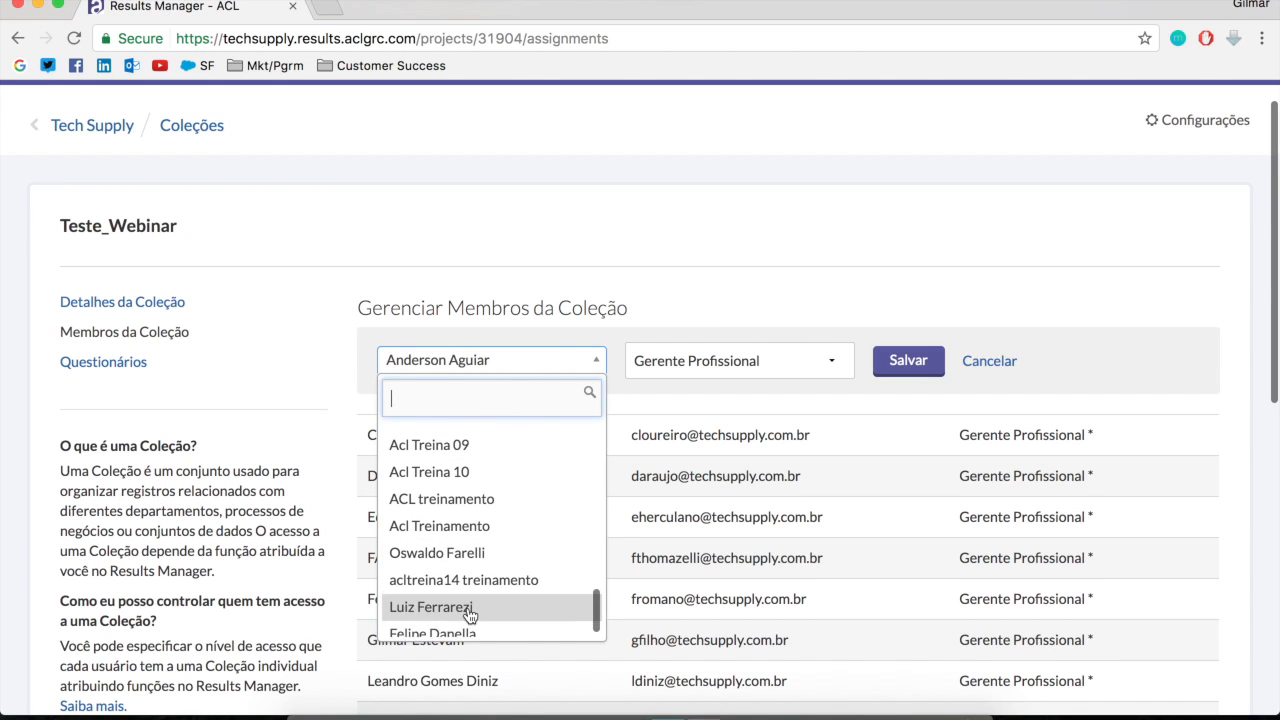
pyautogui.click(452, 609)
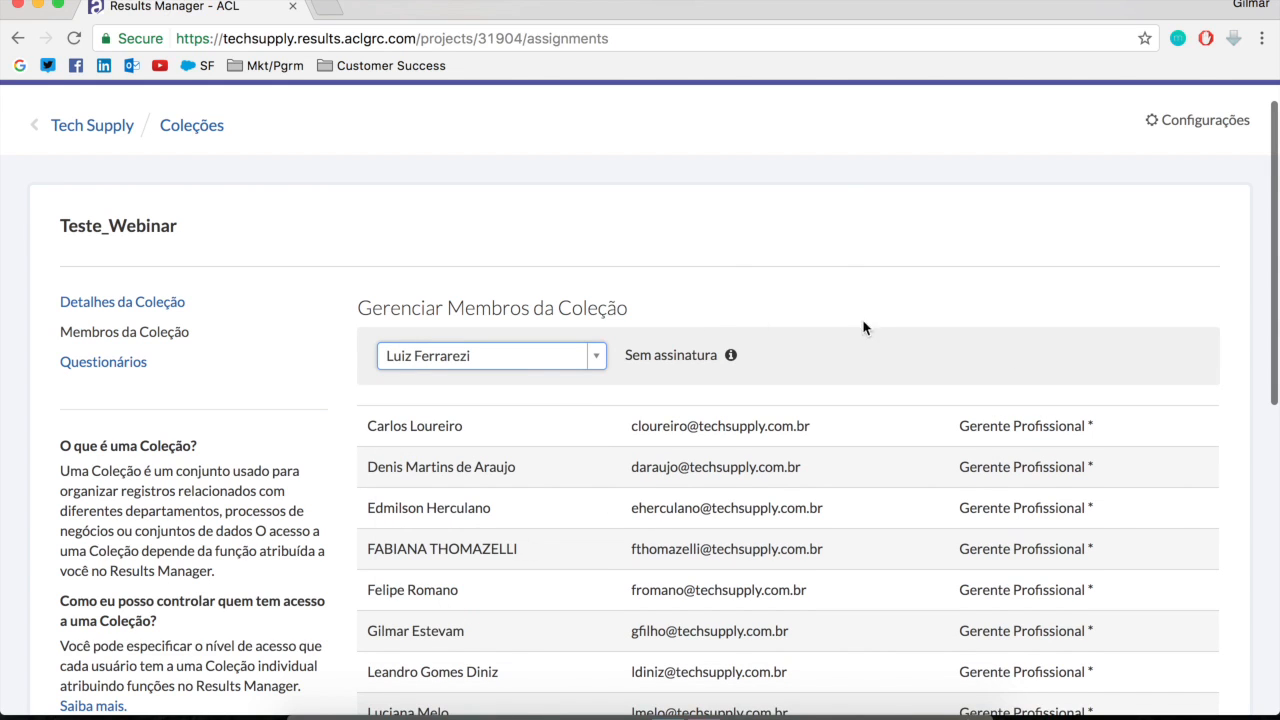
# Change the member being added to the last user in the candidate list
pyautogui.scroll(-2, 786, 157)
pyautogui.scroll(-5, 714, 430)
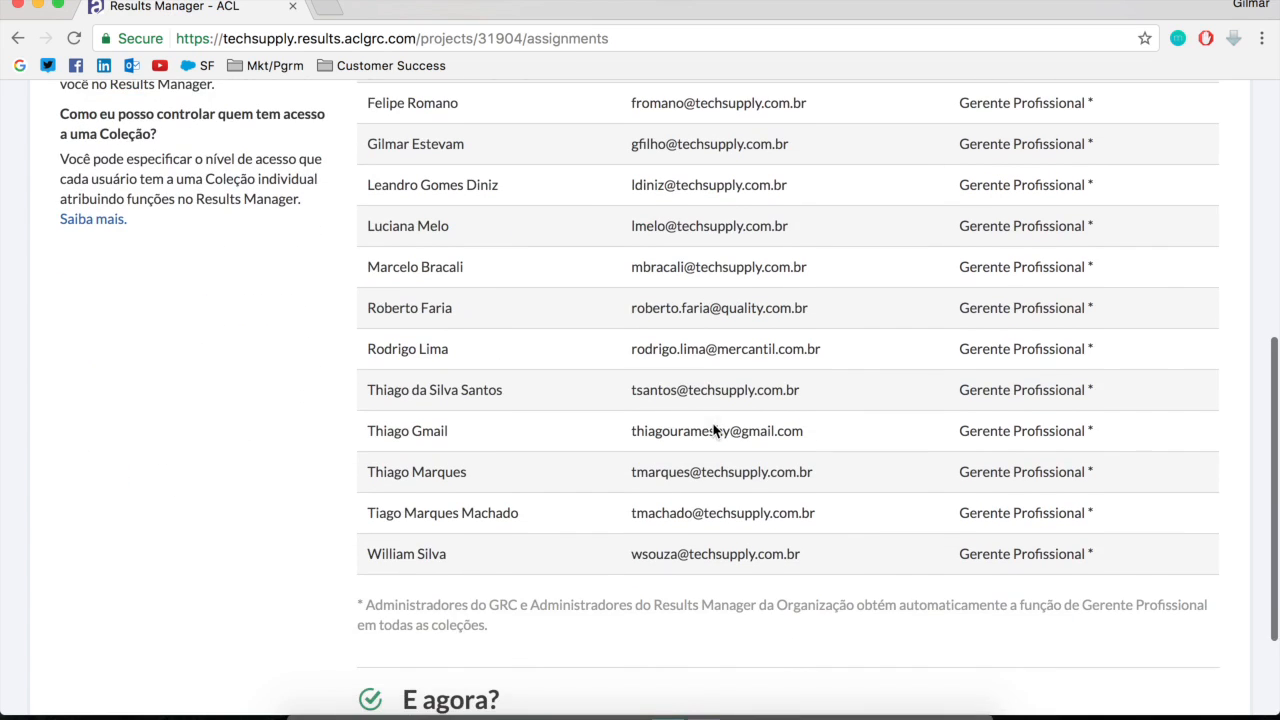
pyautogui.scroll(6, 820, 337)
pyautogui.click(560, 160)
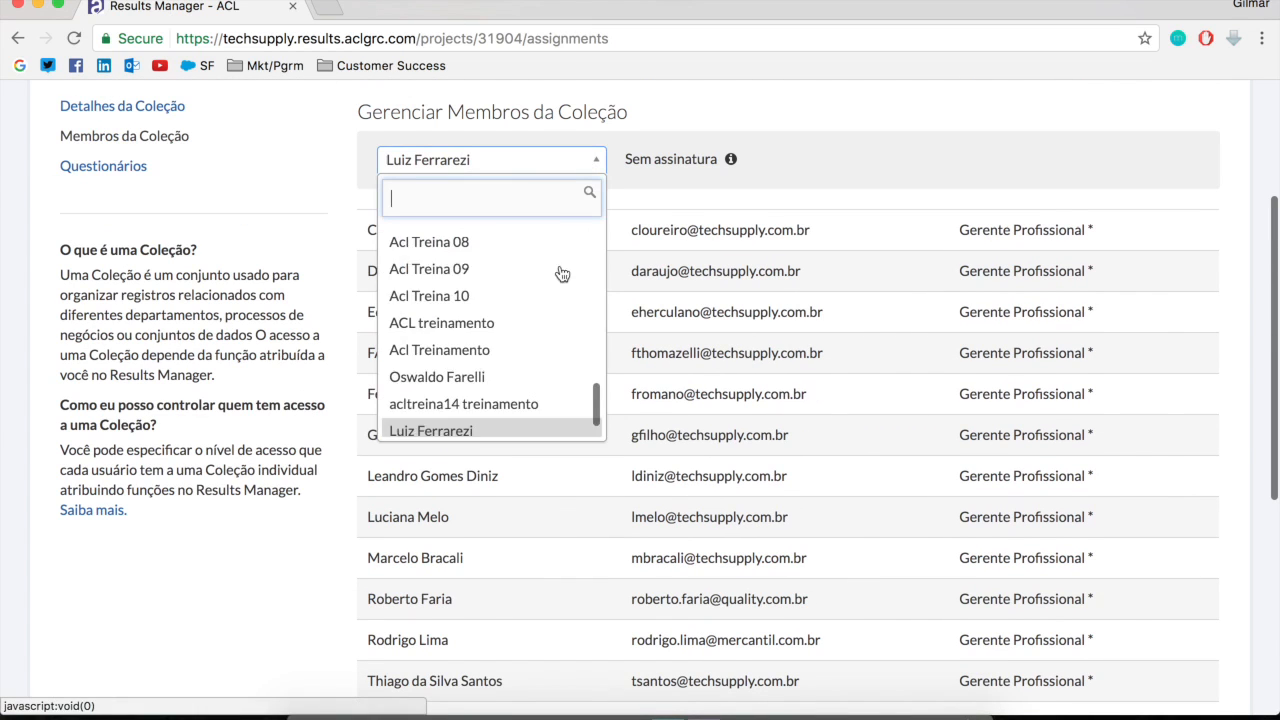
pyautogui.scroll(-4, 443, 331)
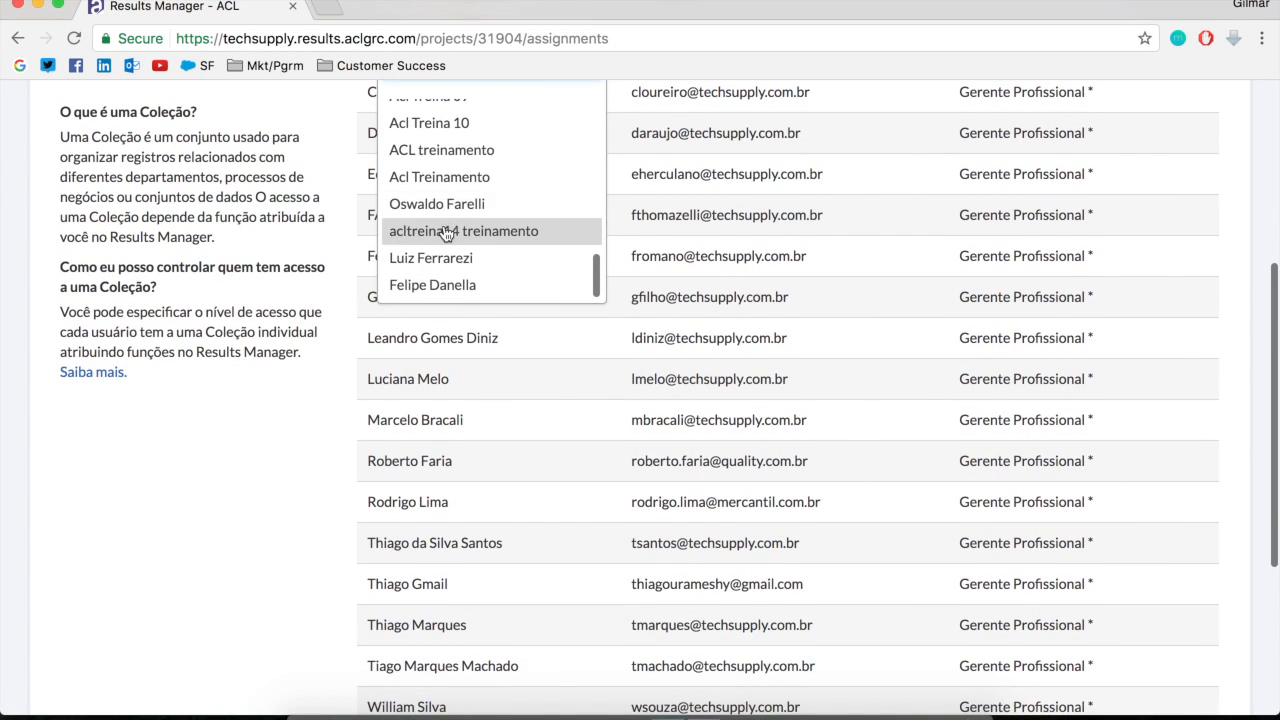
pyautogui.scroll(-1, 445, 231)
pyautogui.scroll(4, 449, 243)
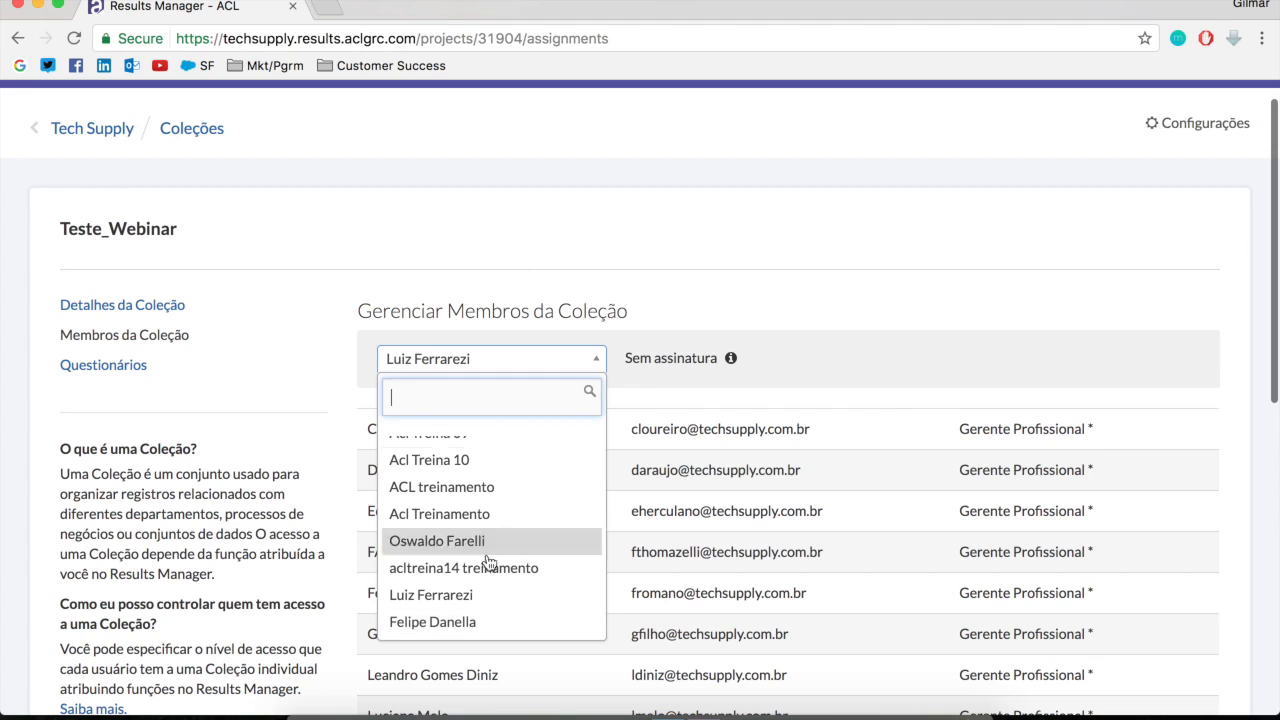
pyautogui.click(458, 622)
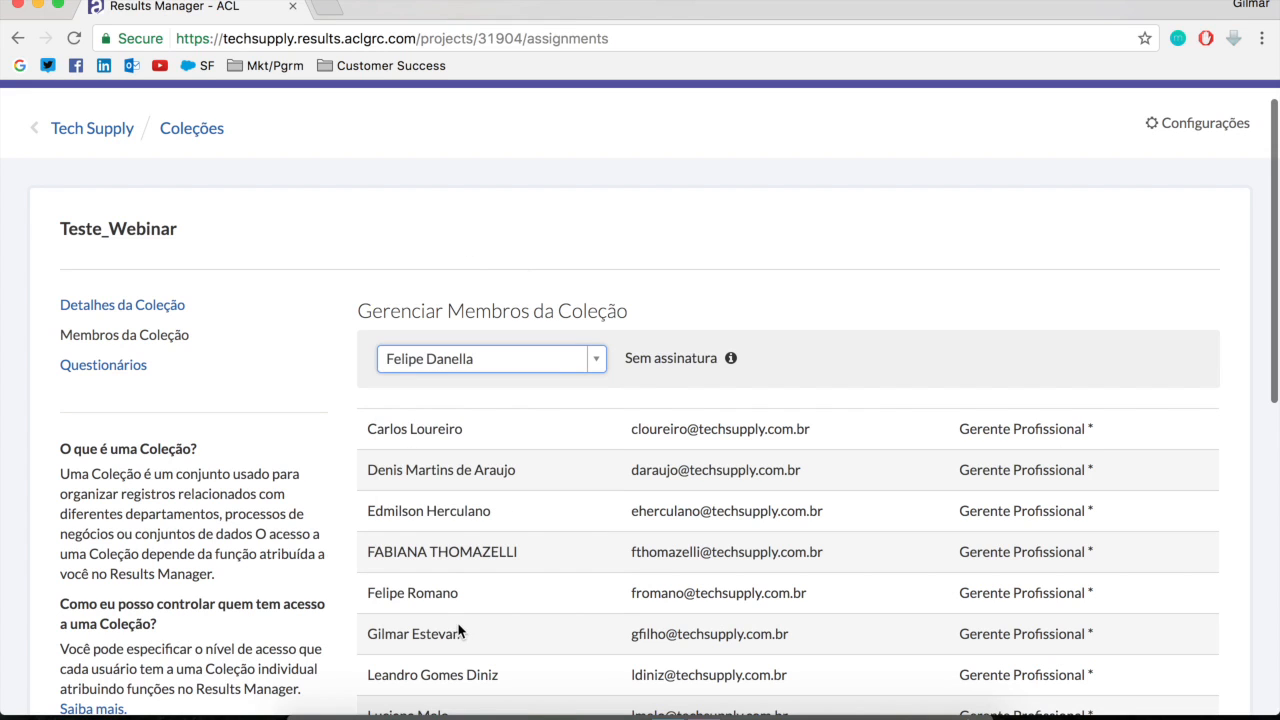
# Change the member being added to Teste_Webinar to the first user in the candidate list
pyautogui.click(601, 363)
pyautogui.scroll(8, 471, 523)
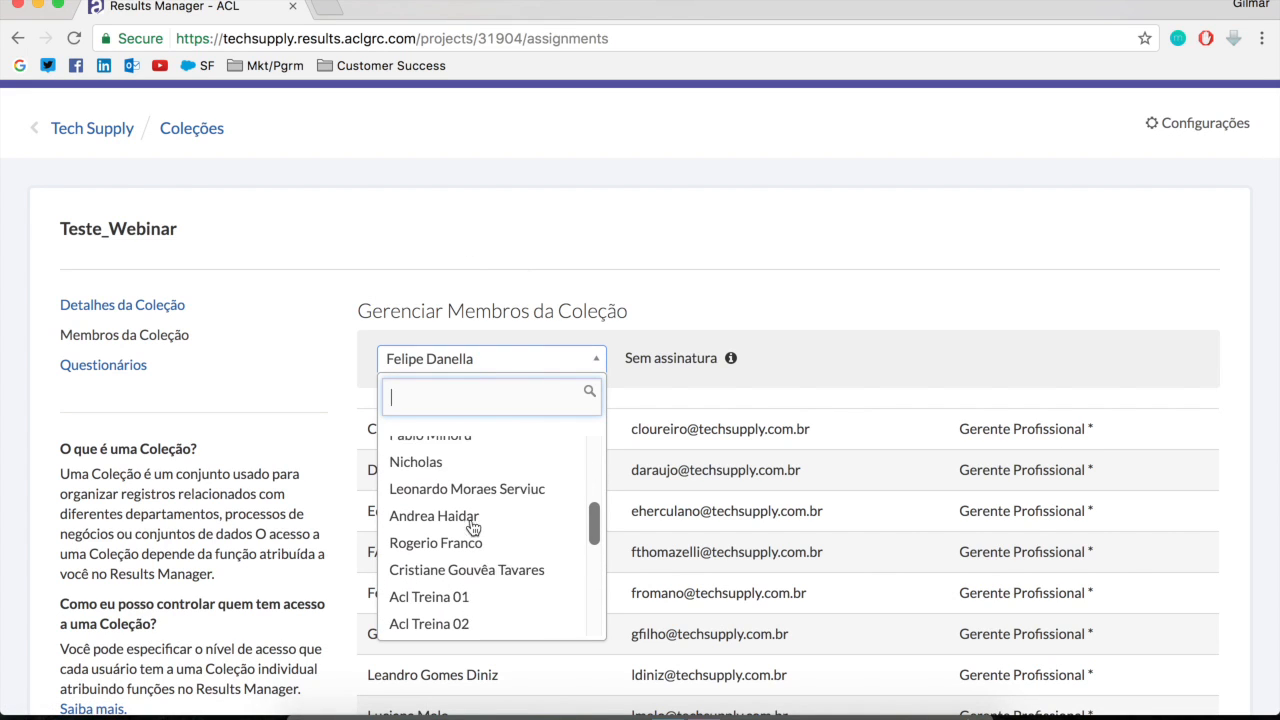
pyautogui.scroll(2, 473, 528)
pyautogui.scroll(5, 476, 528)
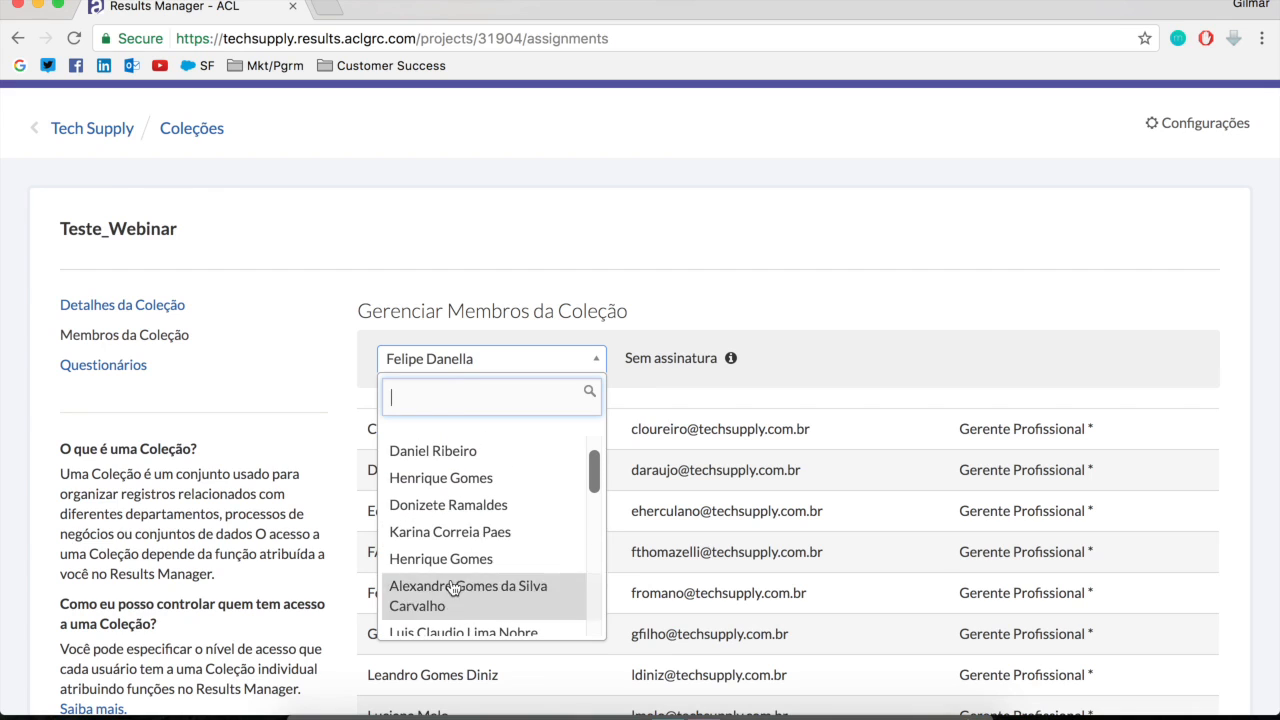
pyautogui.scroll(3, 457, 551)
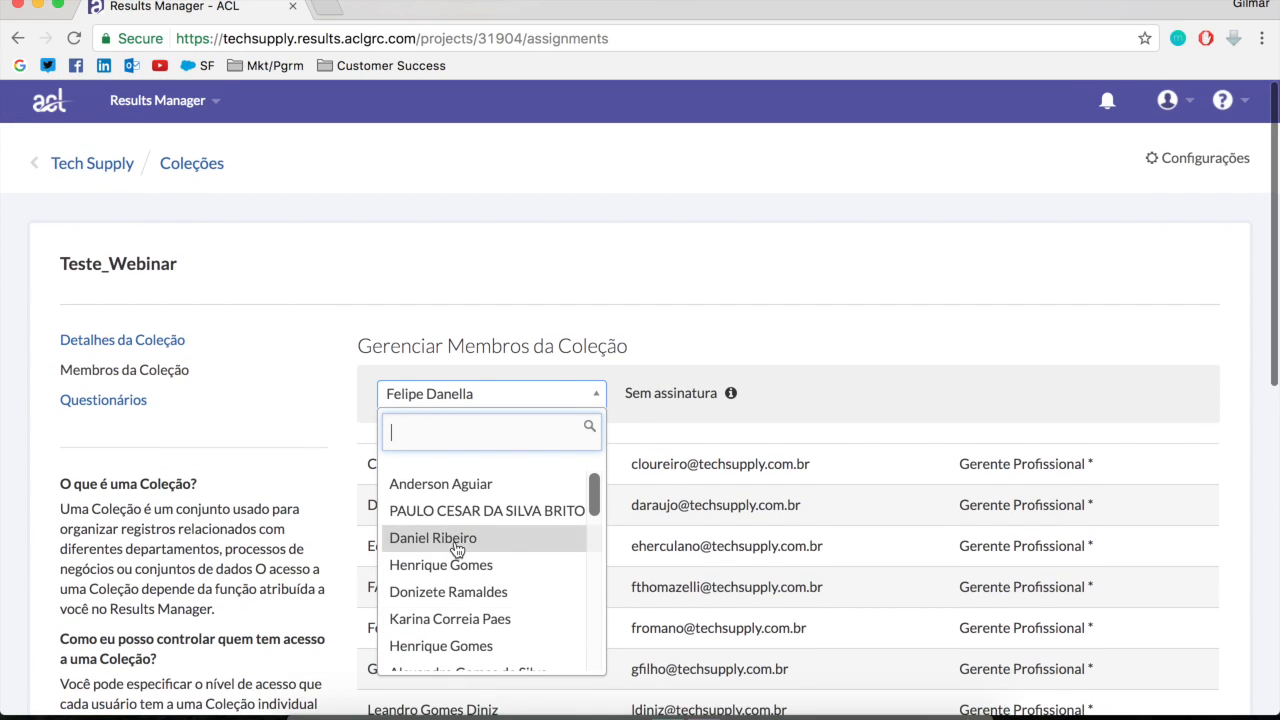
pyautogui.click(450, 490)
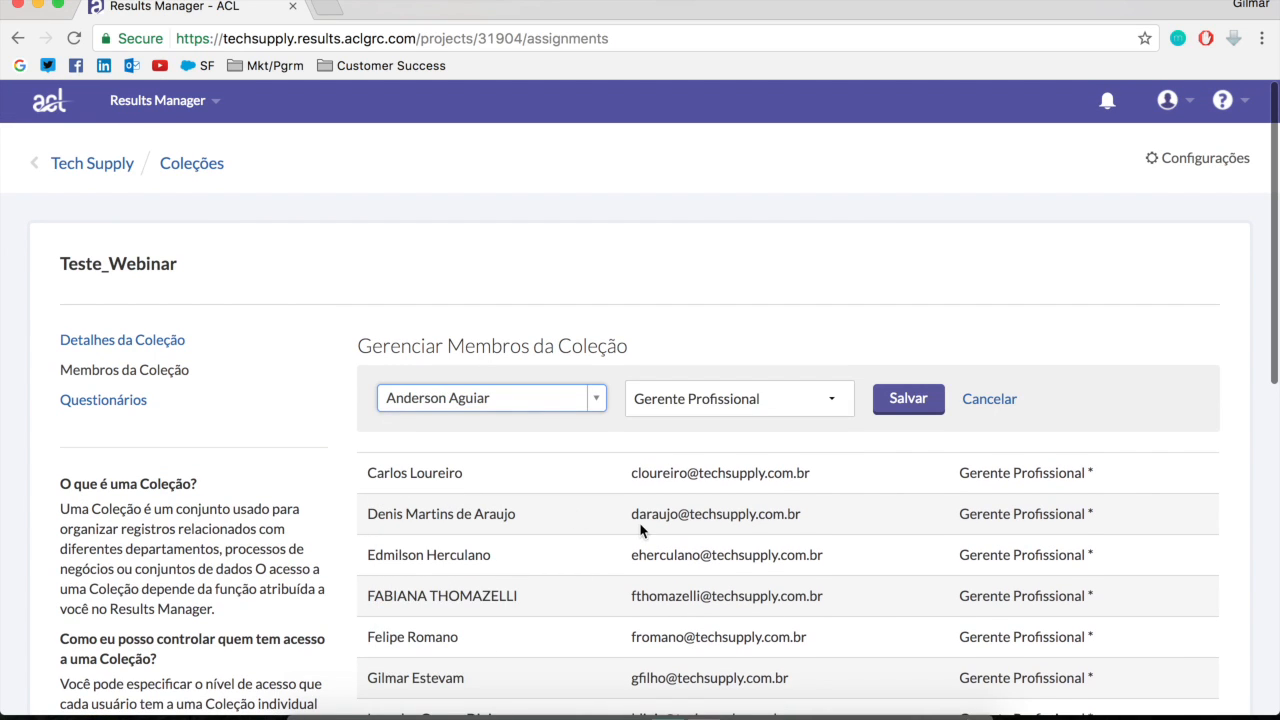
# Assign the selected member the Usuário Profissional role, save the assignment and check the entry in the member list
pyautogui.click(815, 399)
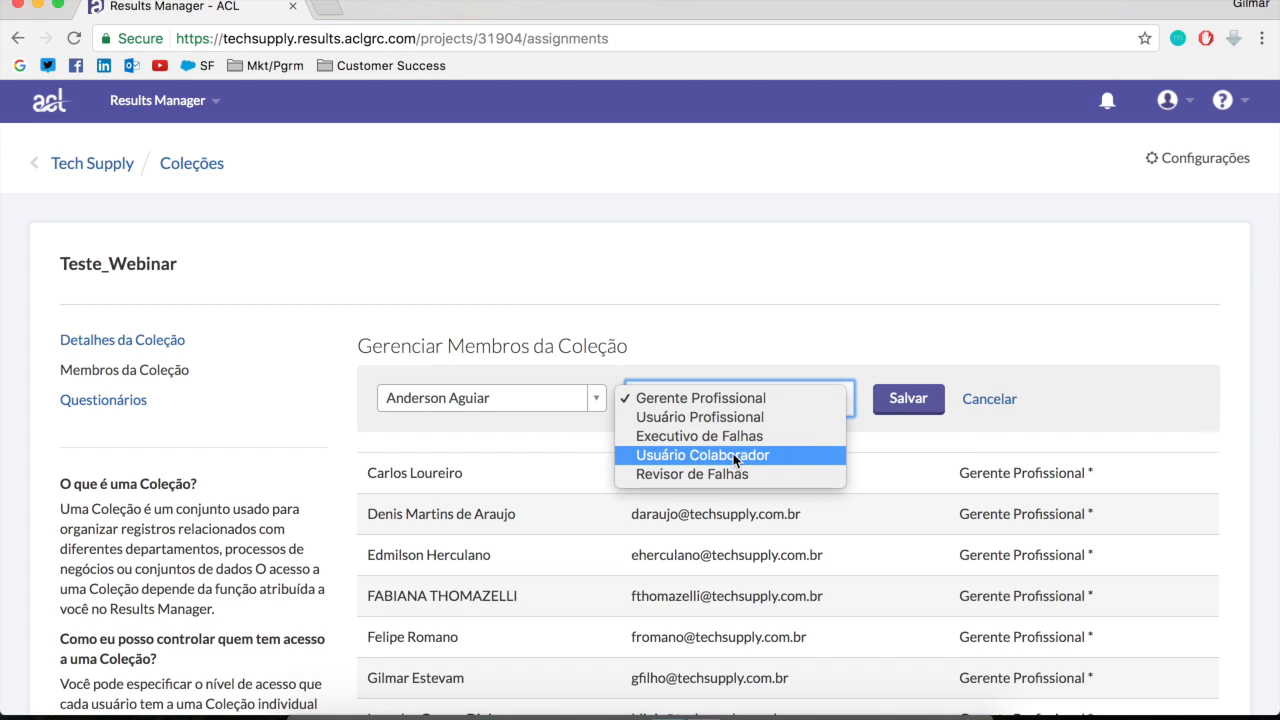
pyautogui.click(810, 417)
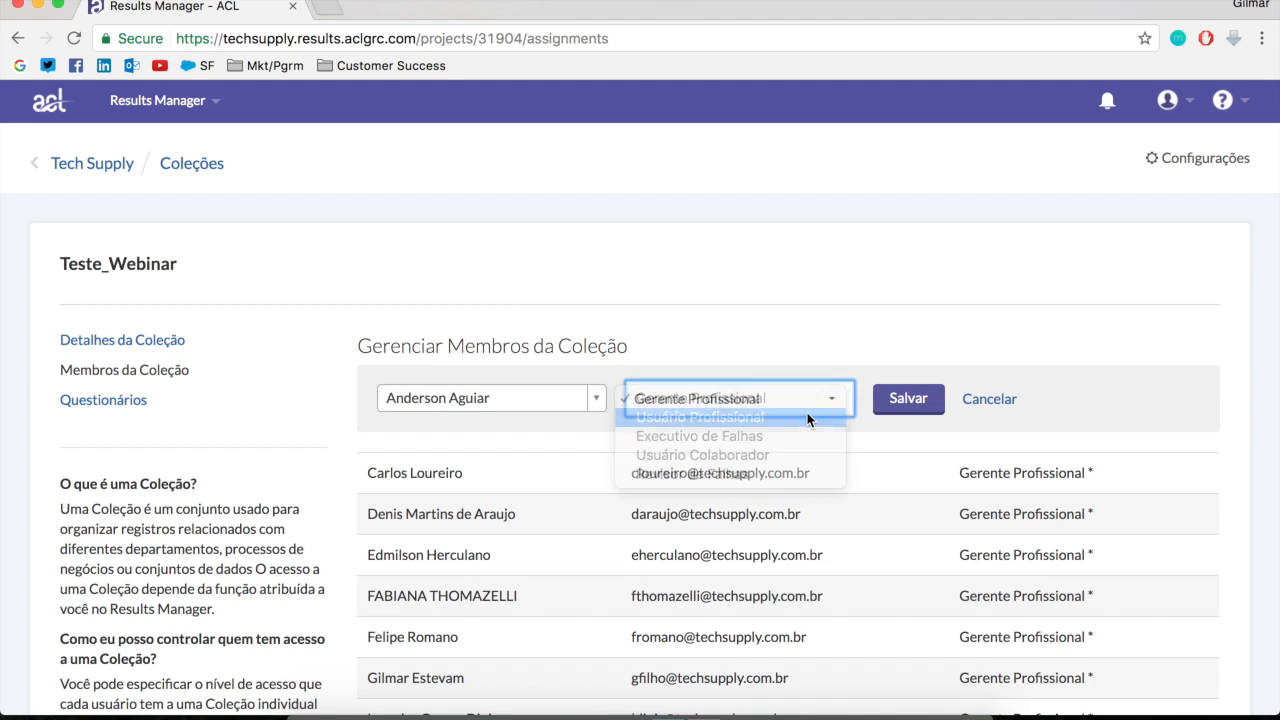
pyautogui.click(898, 398)
pyautogui.moveTo(380, 350); pyautogui.dragTo(808, 390)
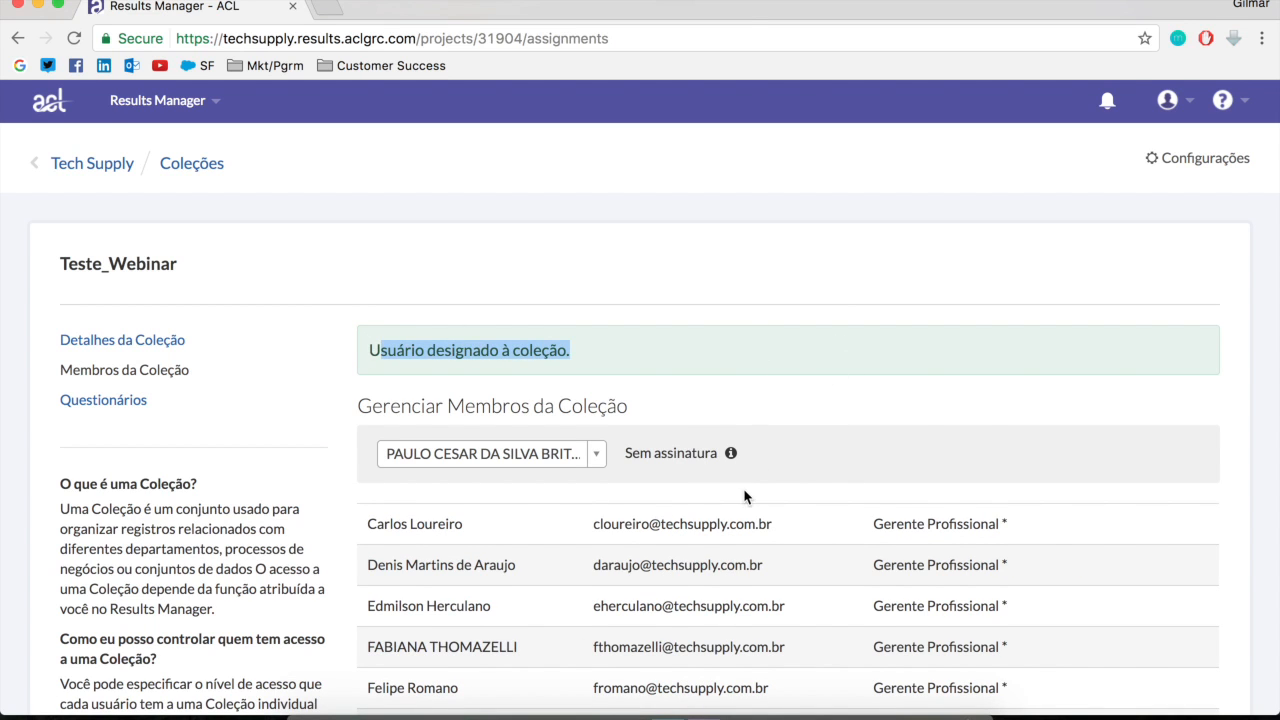
pyautogui.scroll(-5, 748, 492)
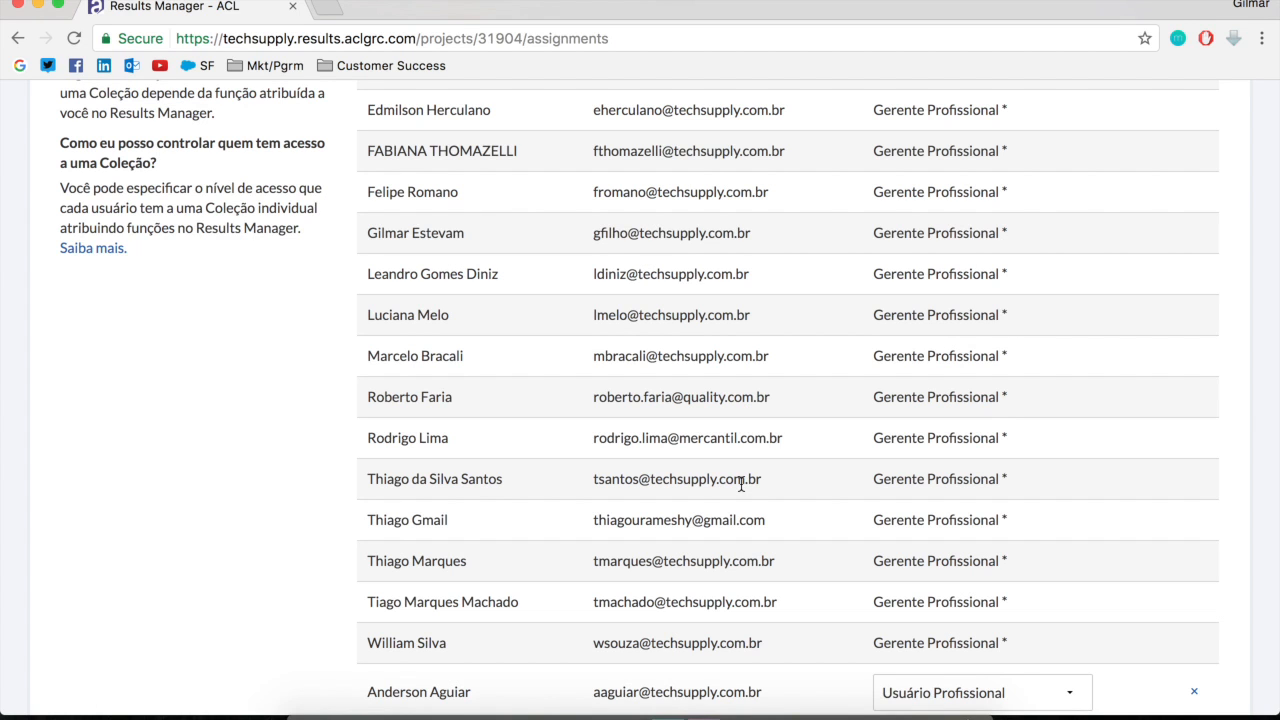
pyautogui.scroll(5, 482, 288)
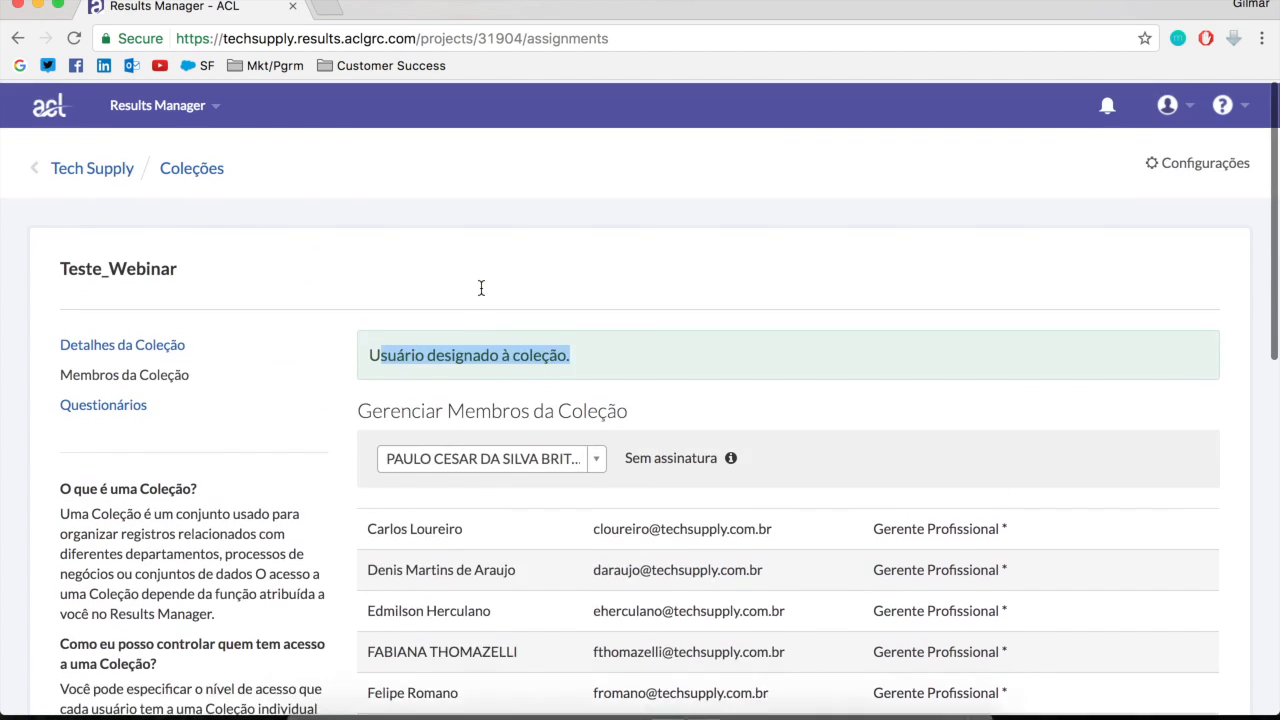
pyautogui.click(477, 316)
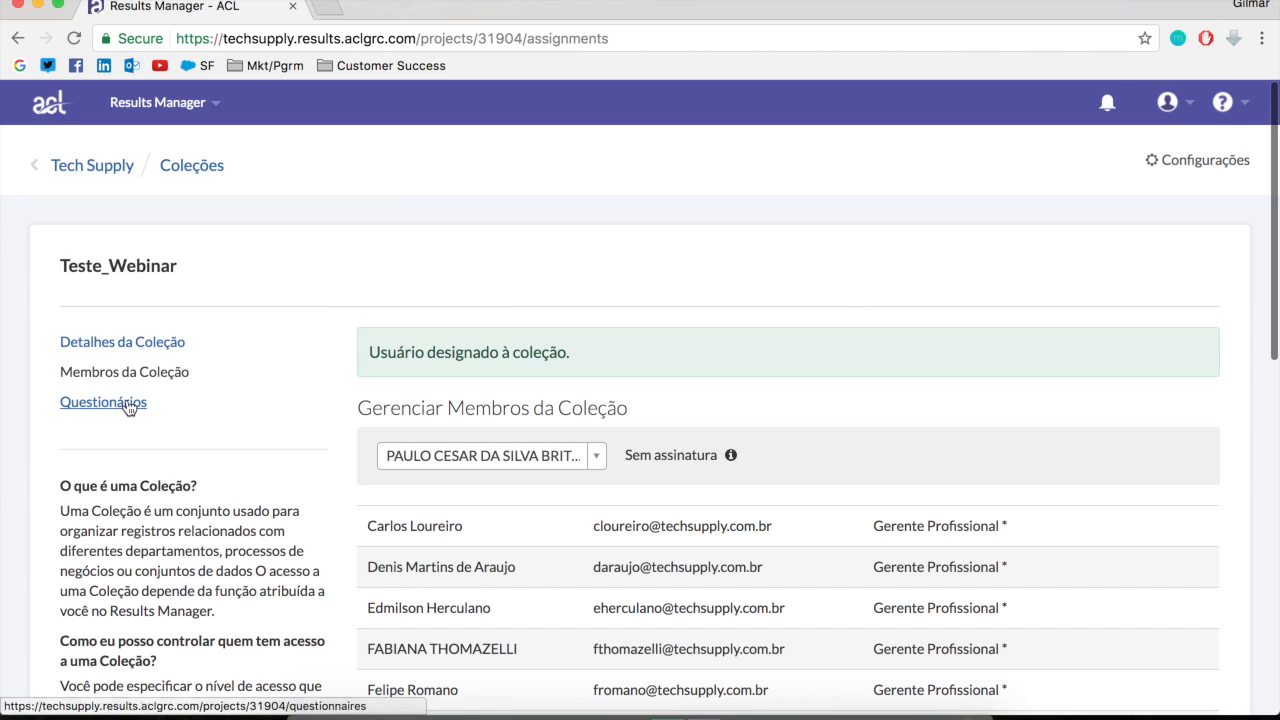
# Return to the collections overview and open the tests and results of the Teste_Webinar collection
pyautogui.click(178, 169)
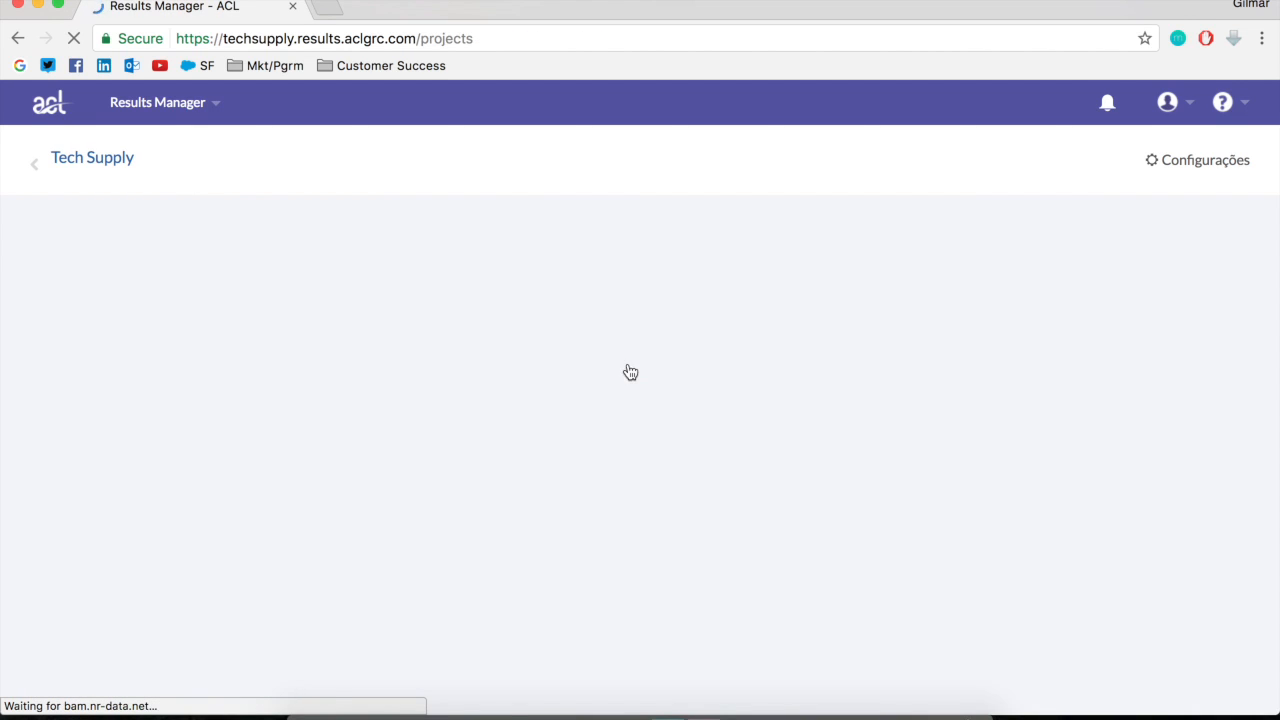
pyautogui.scroll(-15, 625, 515)
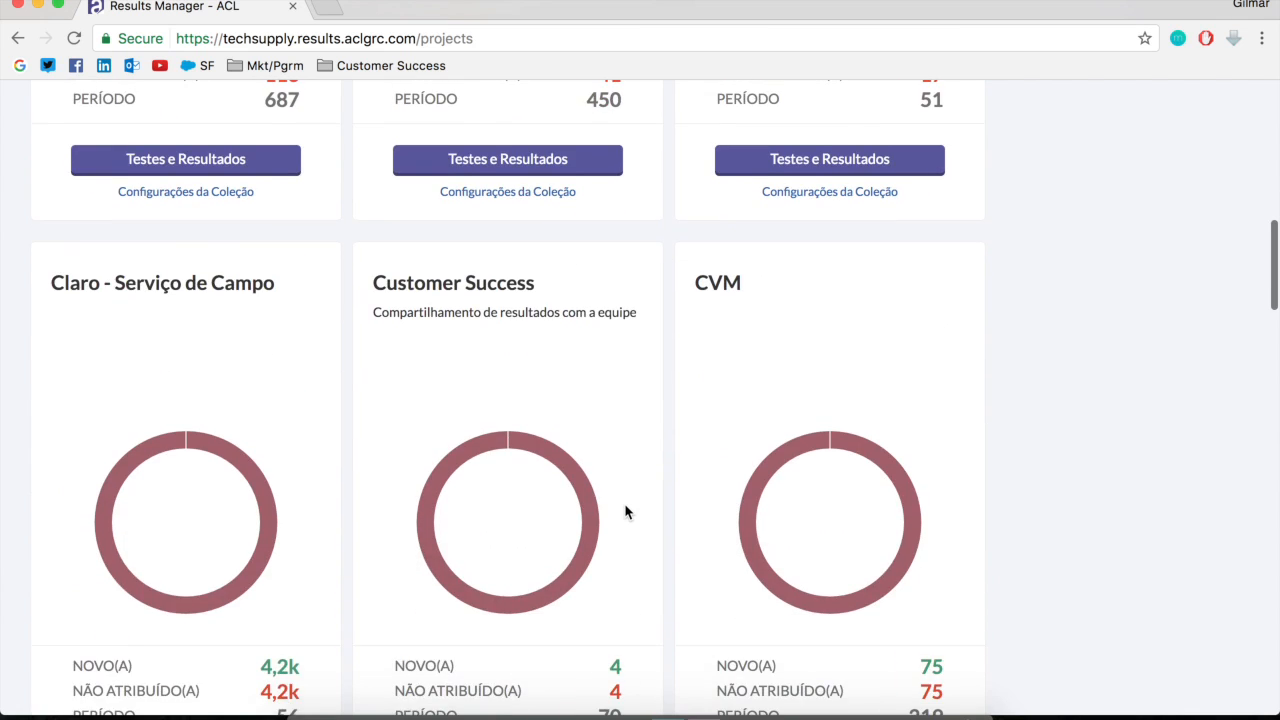
pyautogui.scroll(-15, 625, 512)
pyautogui.scroll(3, 625, 512)
pyautogui.scroll(-3, 625, 512)
pyautogui.click(160, 570)
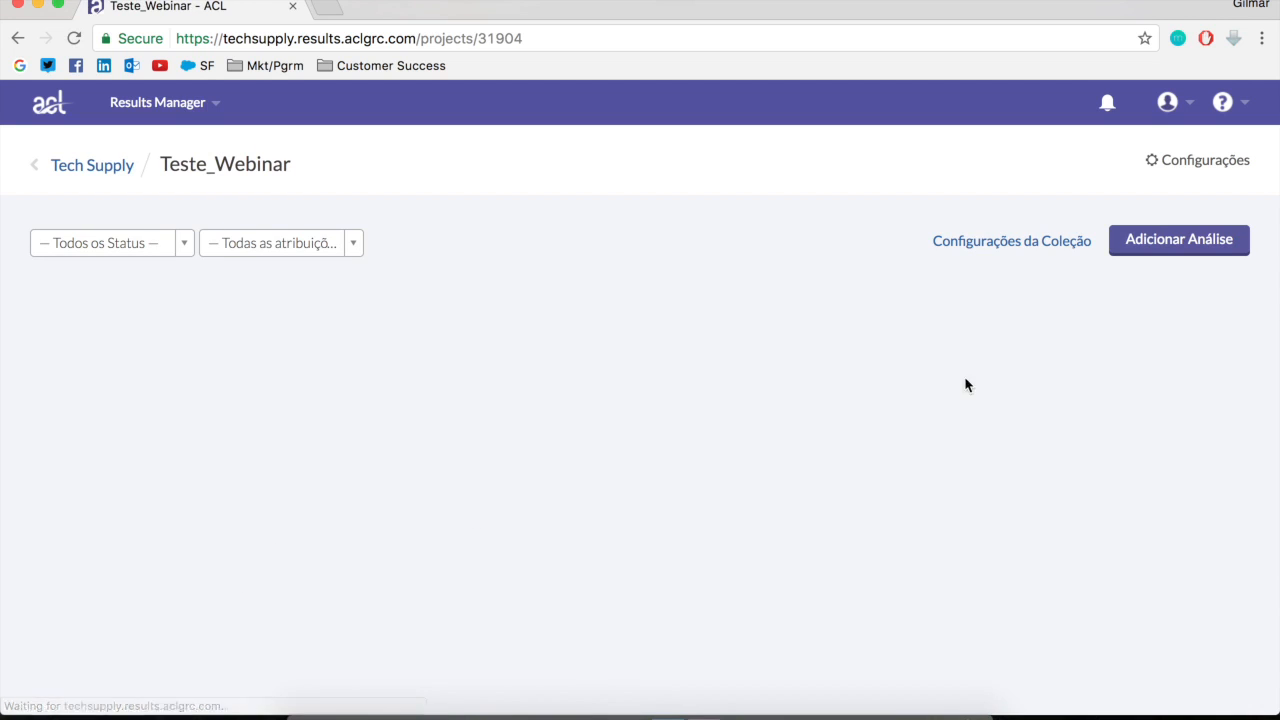
# Create an analysis named "Despesas Realizadas pelo setor Comercial" in Teste_Webinar with an empty description
pyautogui.click(1218, 248)
pyautogui.click(437, 380)
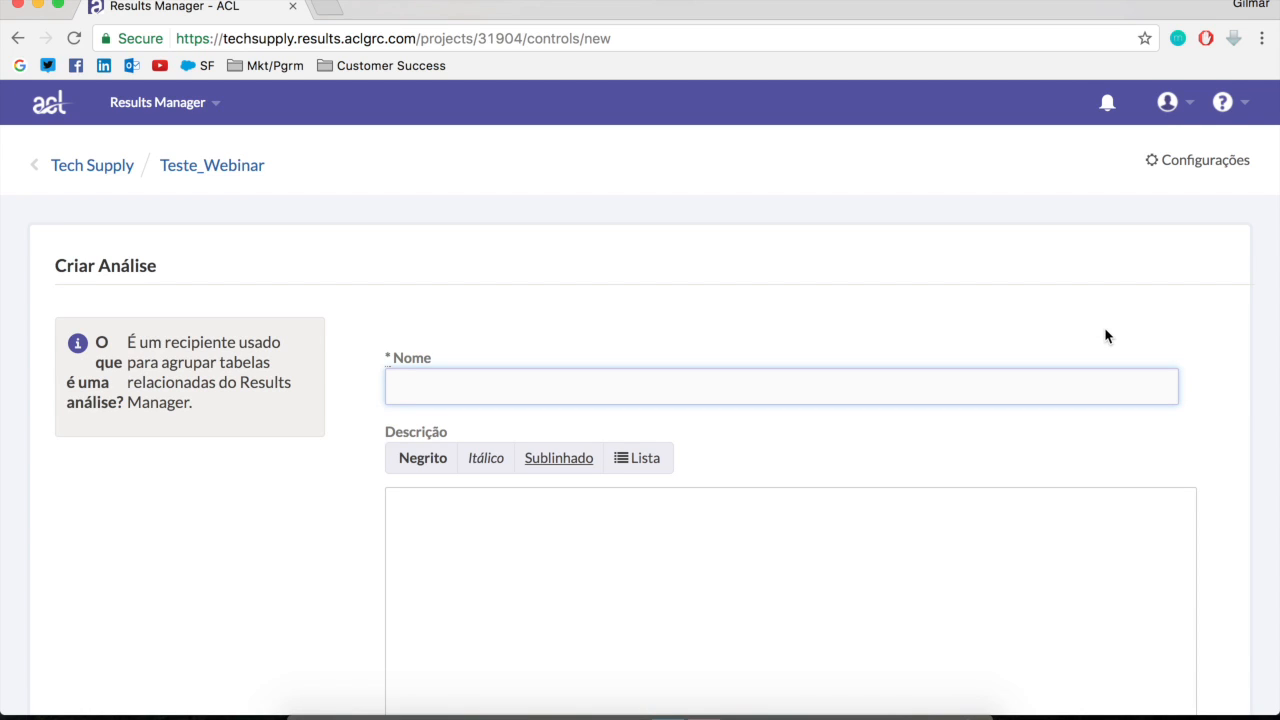
pyautogui.write('Despesas Realizad')
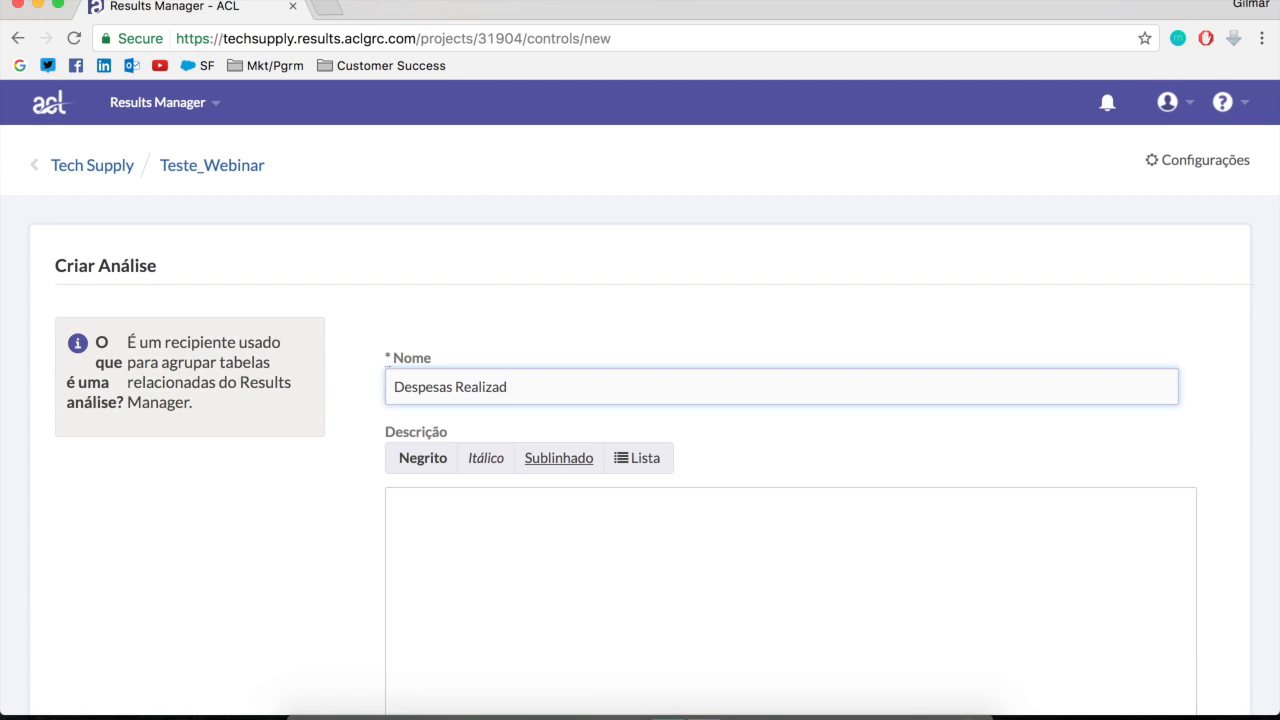
pyautogui.write('as pelo setor Comercial')
pyautogui.press('Tab')
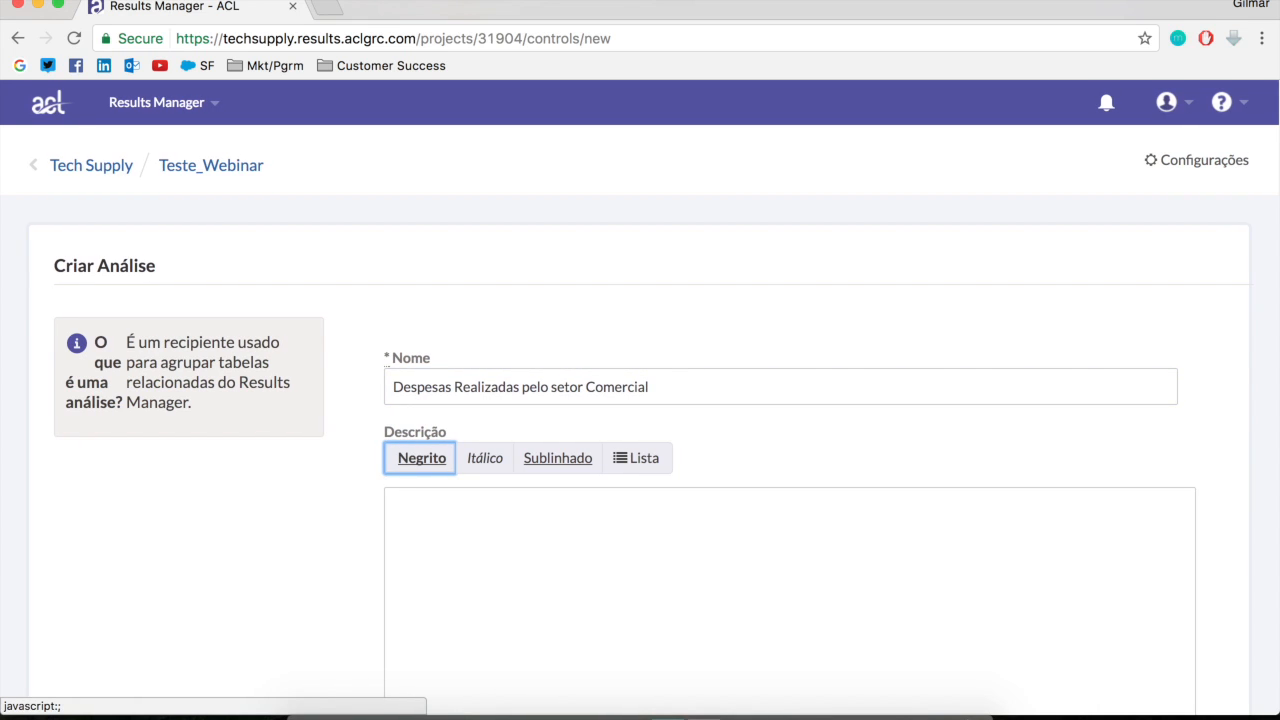
pyautogui.click(911, 563)
pyautogui.scroll(-2, 970, 577)
pyautogui.click(489, 632)
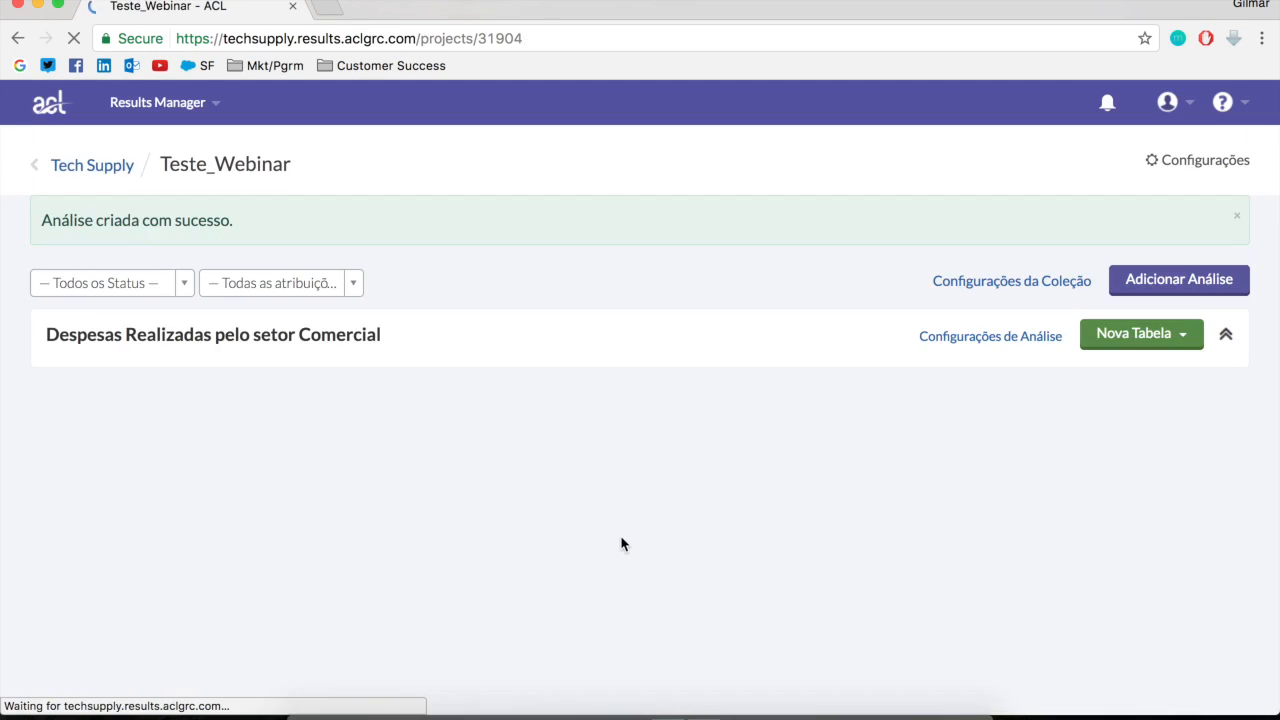
# Add an Análise de Dados table named "Despesas Acima do Limite" with an empty description to the analysis, and skip the data import
pyautogui.click(1185, 344)
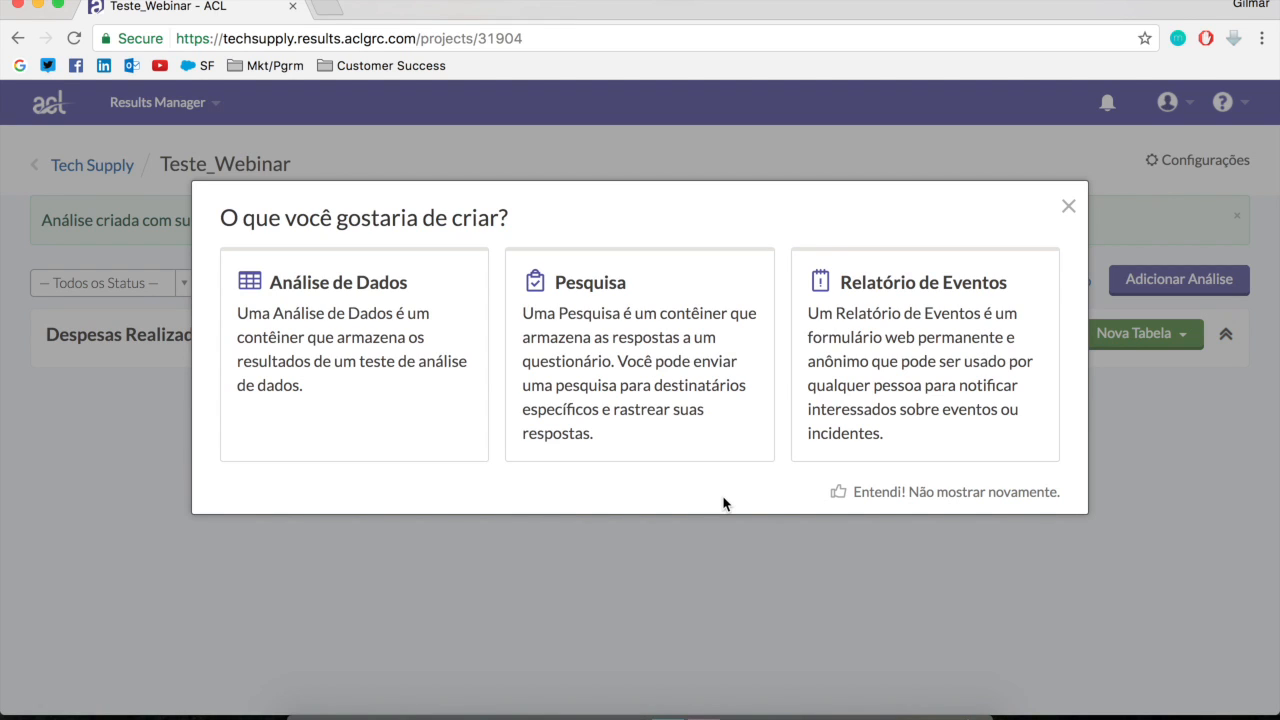
pyautogui.click(355, 320)
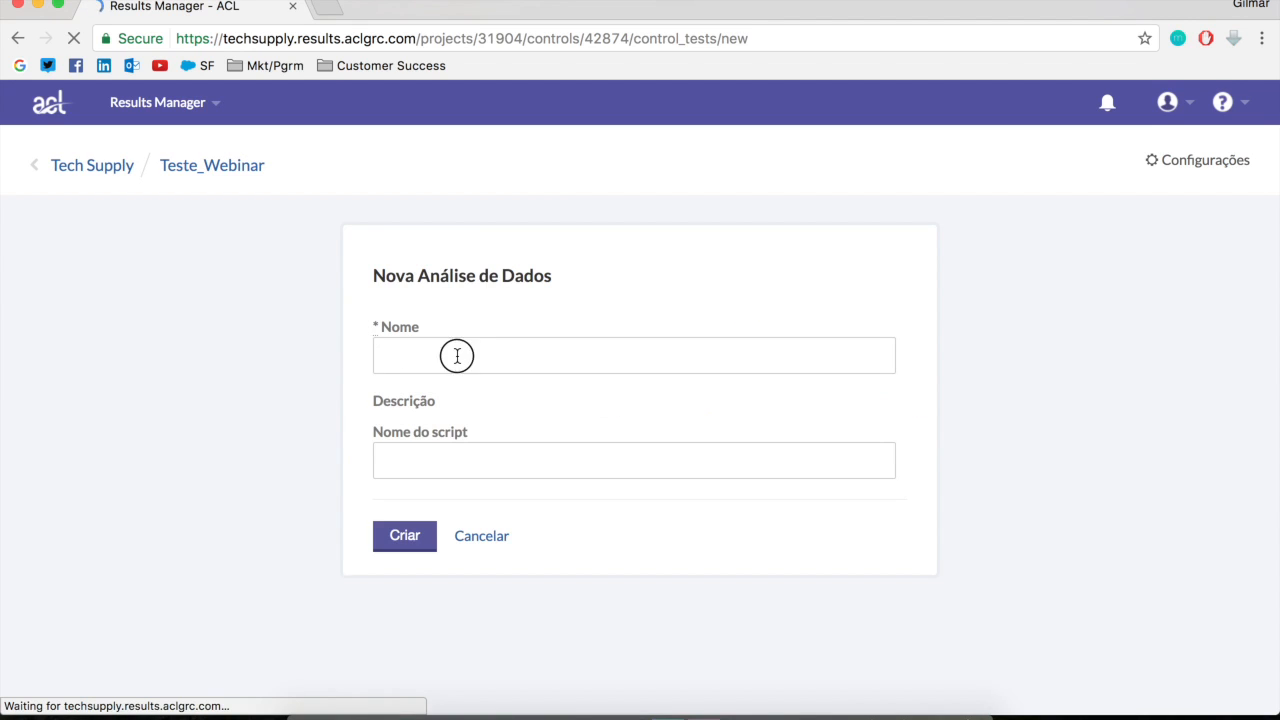
pyautogui.click(457, 355)
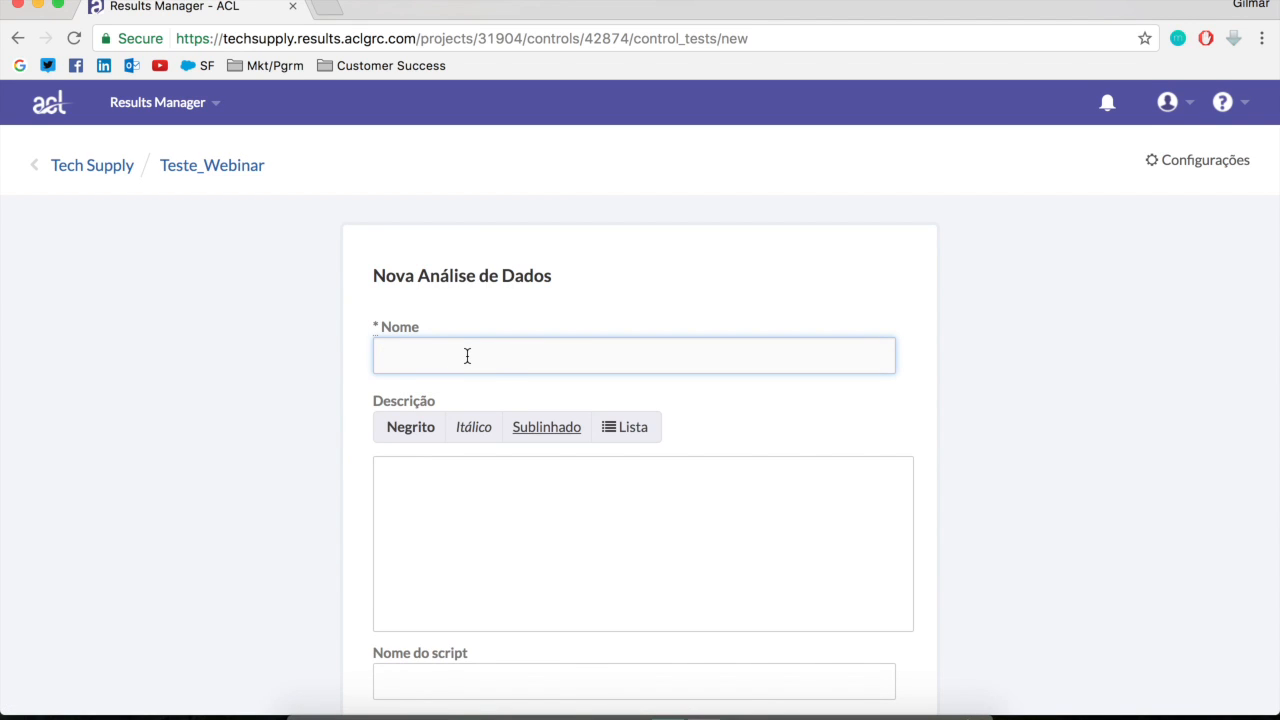
pyautogui.write('Despesas Acima do Limite')
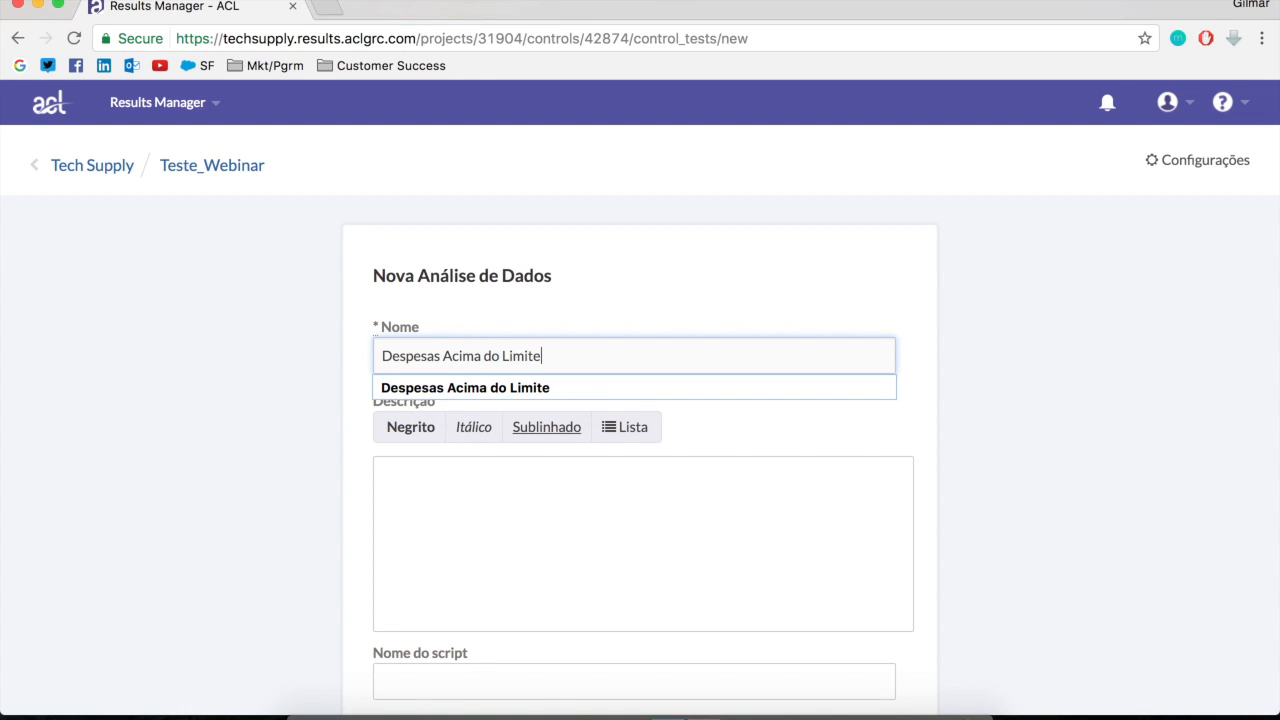
pyautogui.click(470, 505)
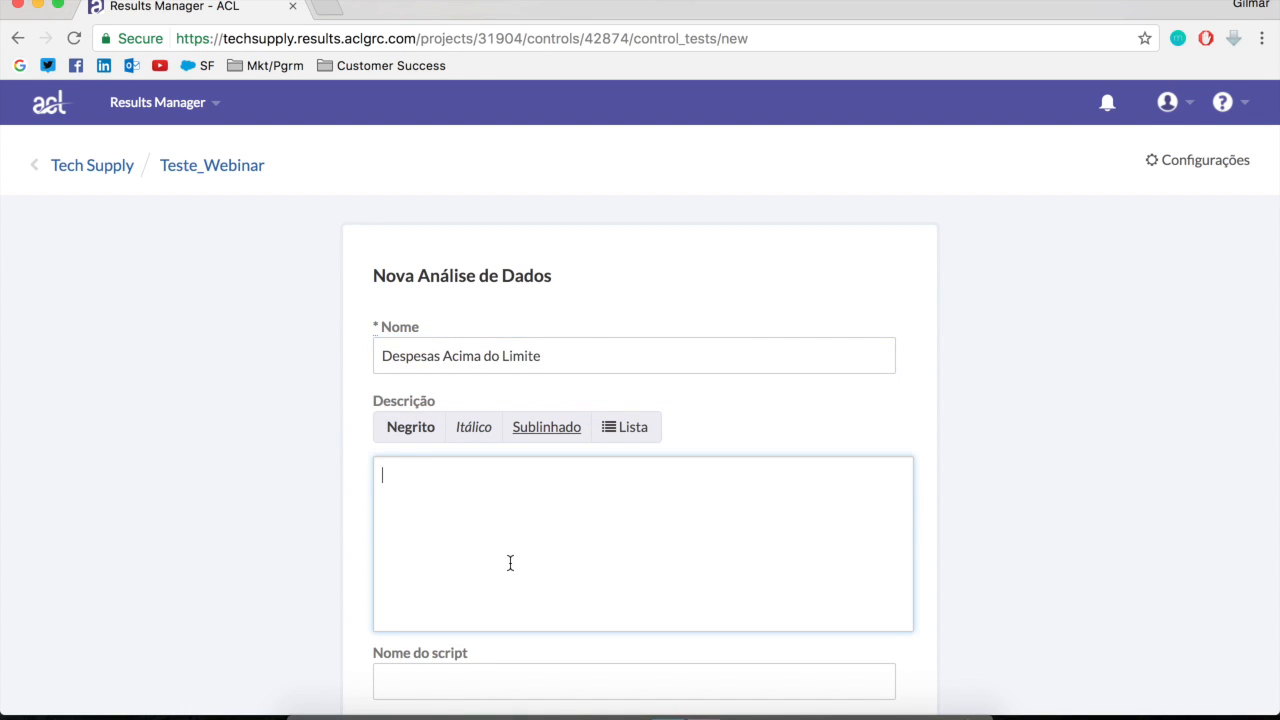
pyautogui.scroll(-2, 470, 505)
pyautogui.click(400, 675)
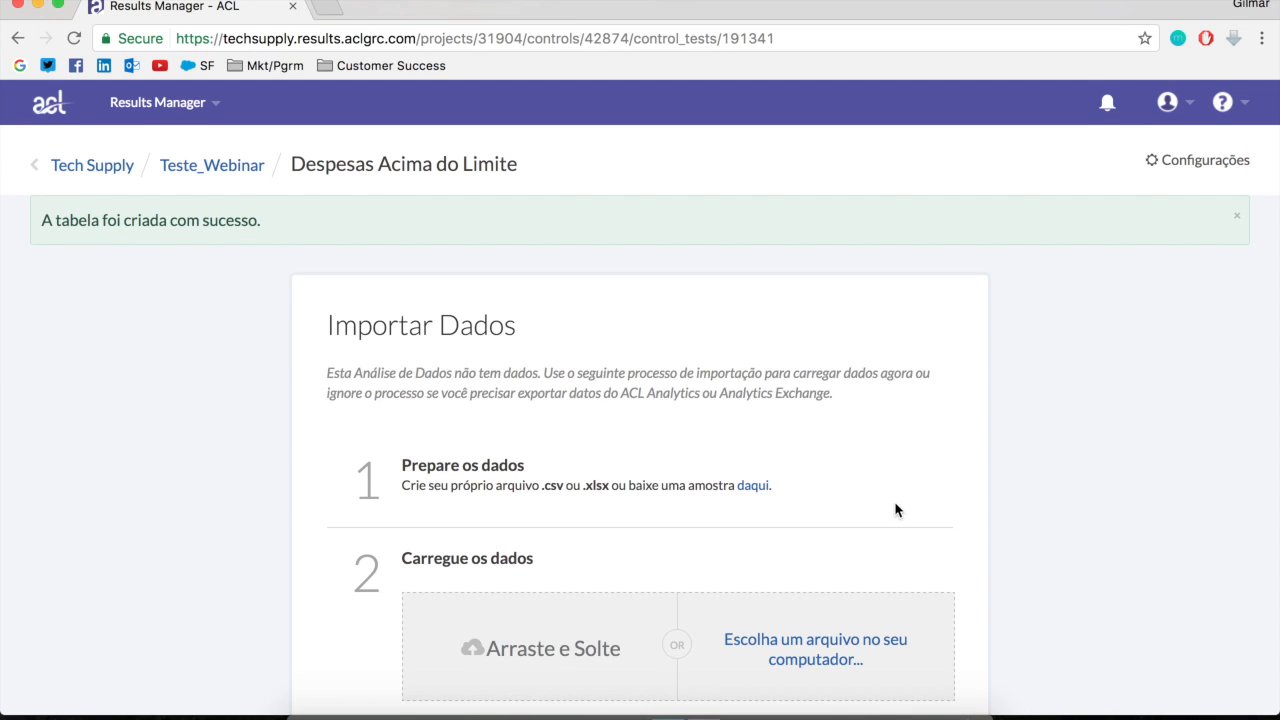
pyautogui.scroll(-2, 897, 506)
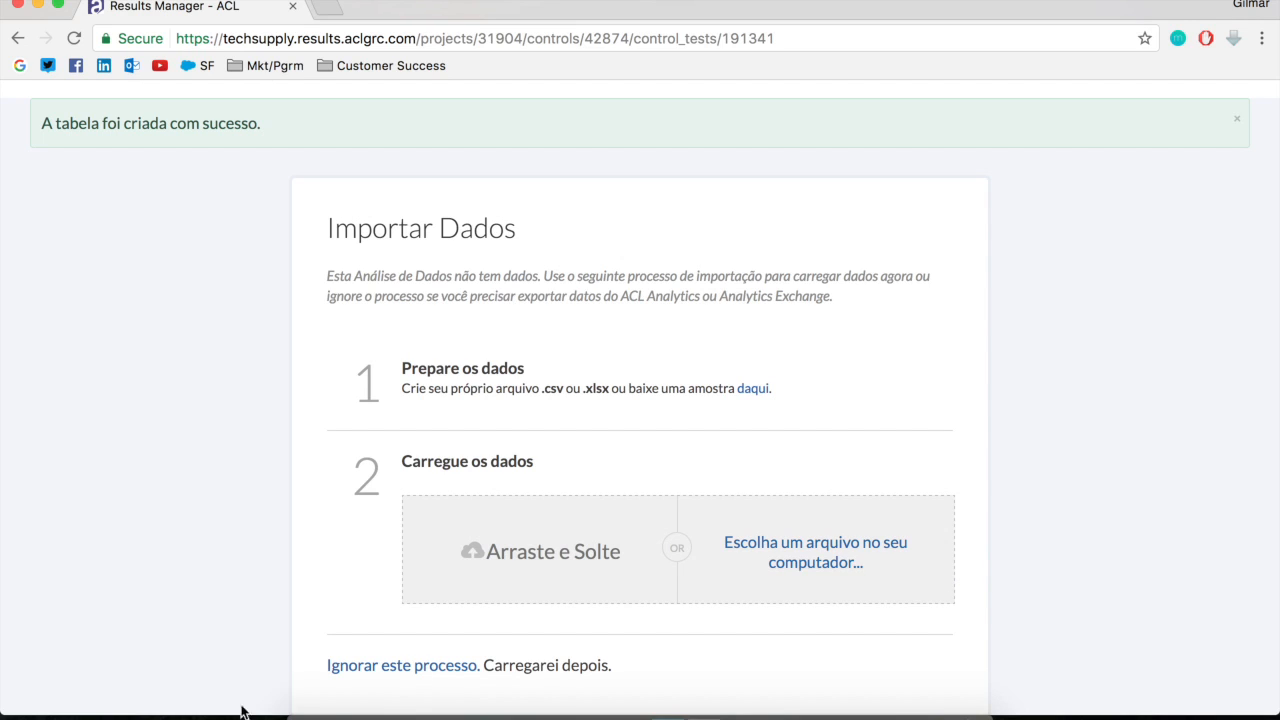
pyautogui.click(423, 666)
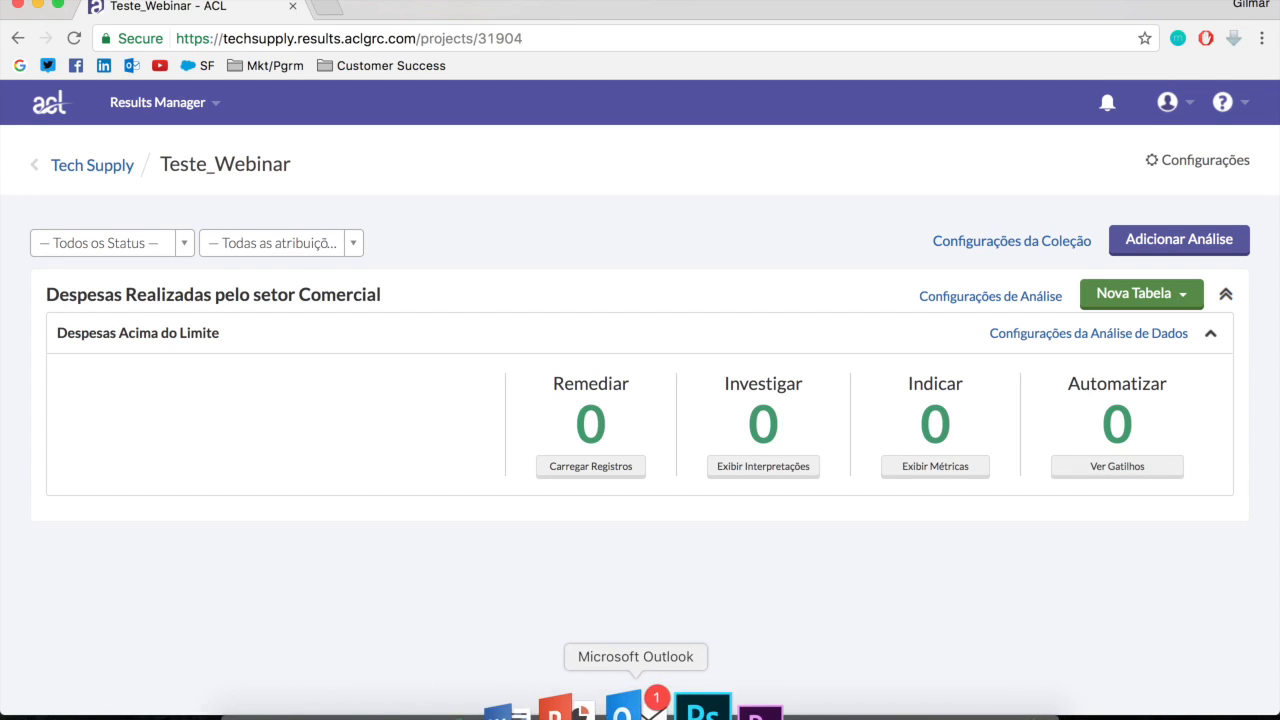
# Go back to the Tech Supply collections, open Financeiro and display the records of its Despesas Acima do Limite table
pyautogui.click(106, 168)
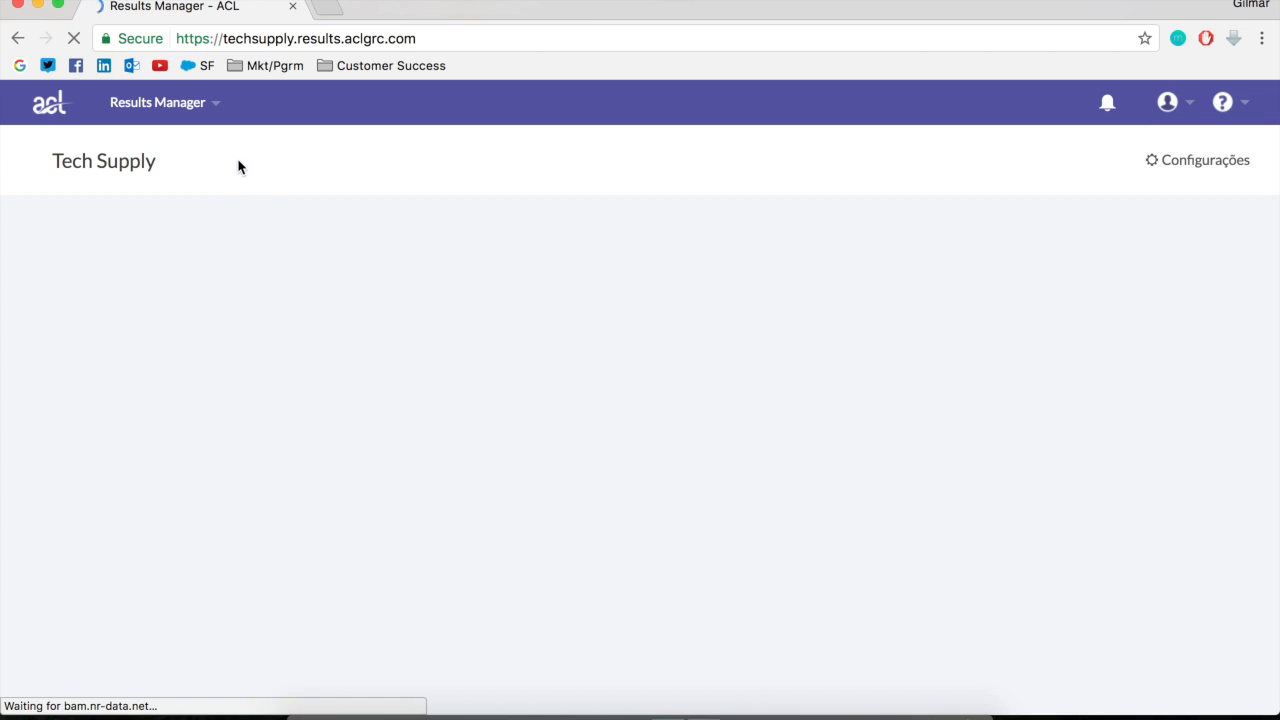
pyautogui.scroll(-15, 333, 518)
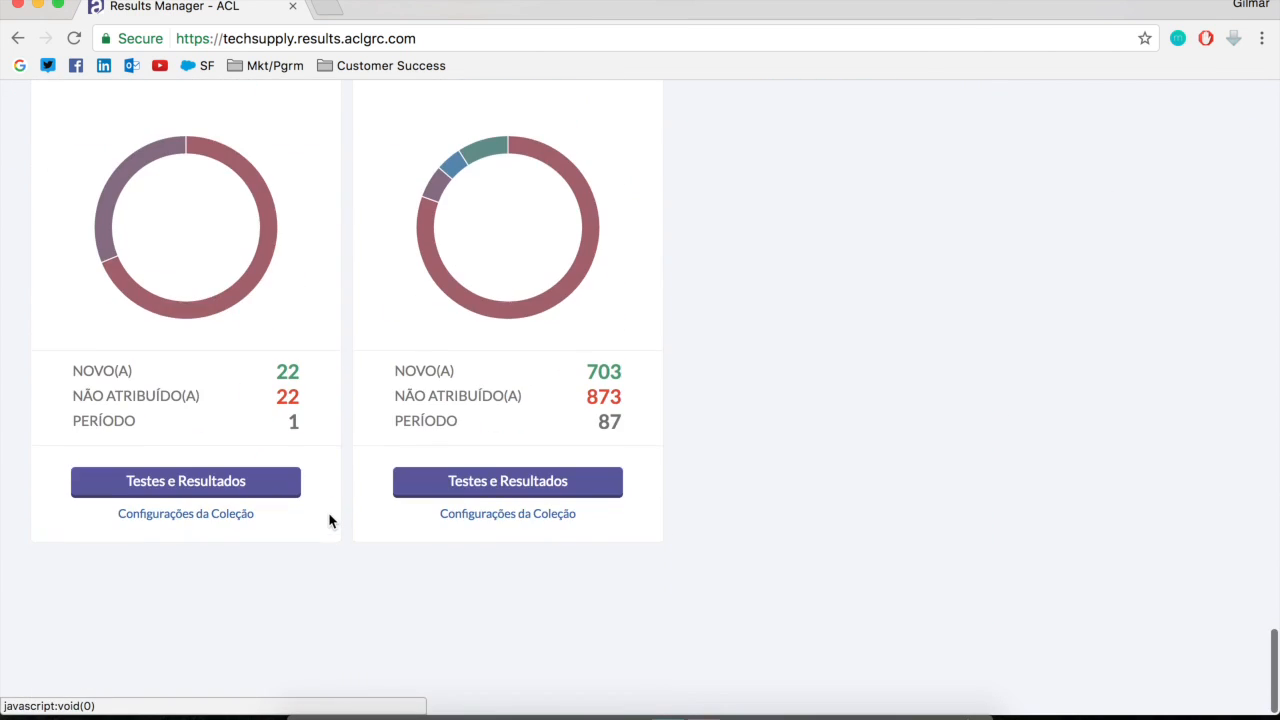
pyautogui.scroll(8, 333, 518)
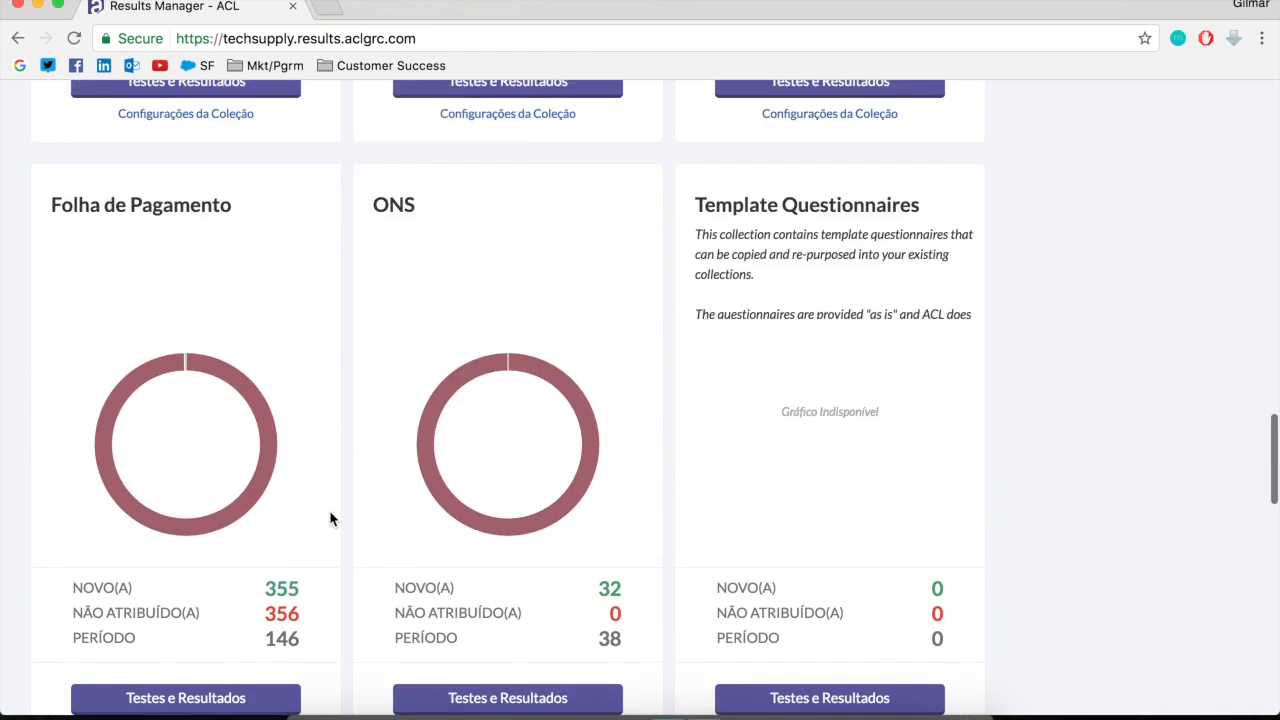
pyautogui.scroll(-3, 726, 523)
pyautogui.click(828, 584)
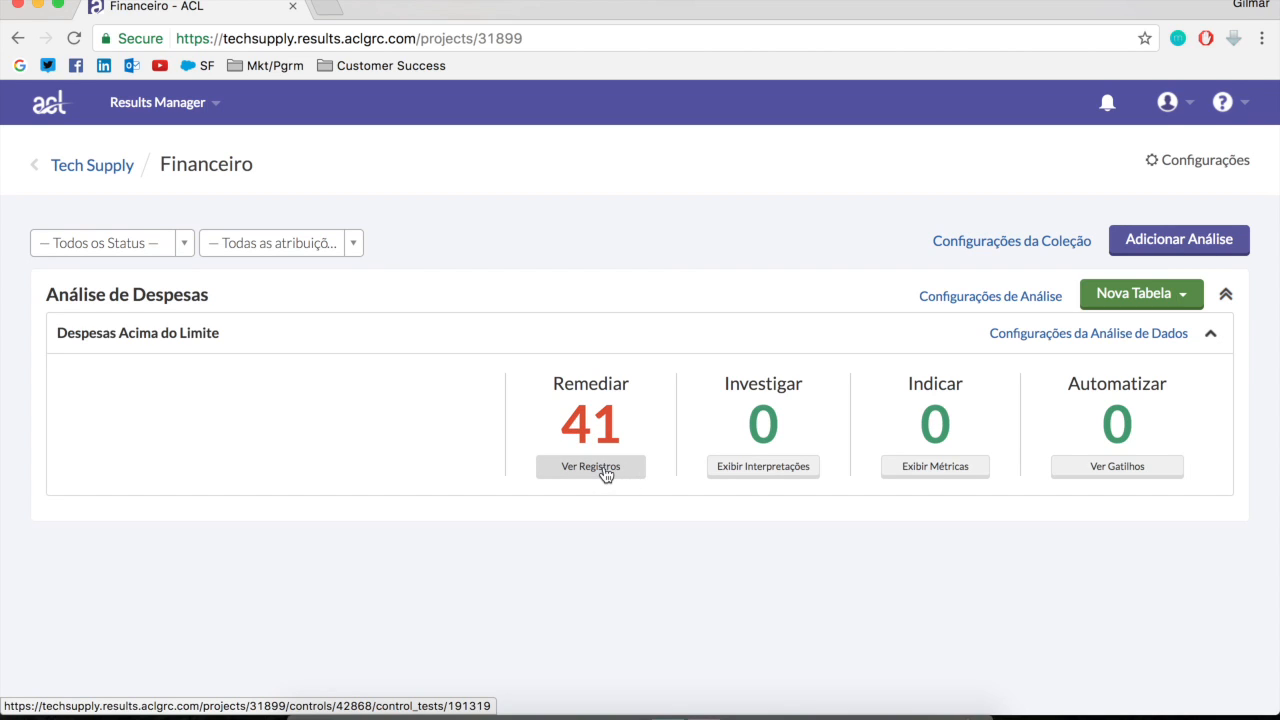
pyautogui.click(604, 467)
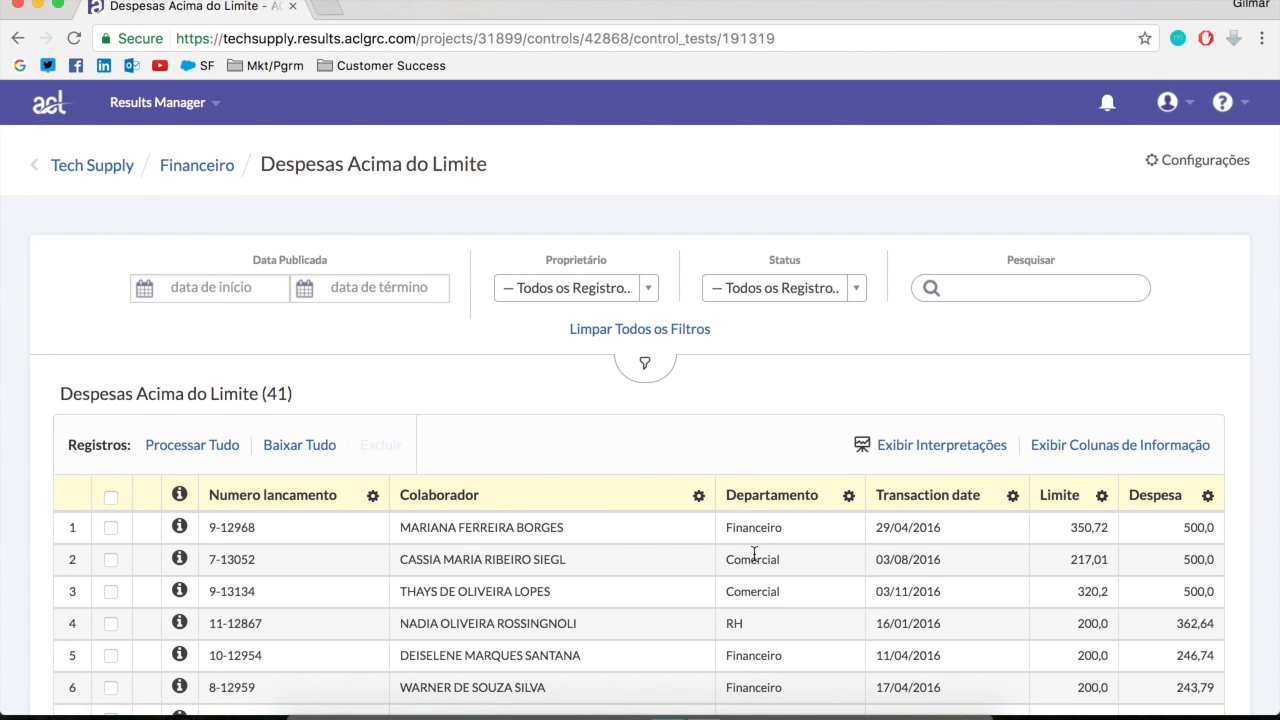
# Examine the Despesas Acima do Limite records and the options offered by the owner and status filters
pyautogui.scroll(-3, 737, 537)
pyautogui.scroll(3, 737, 537)
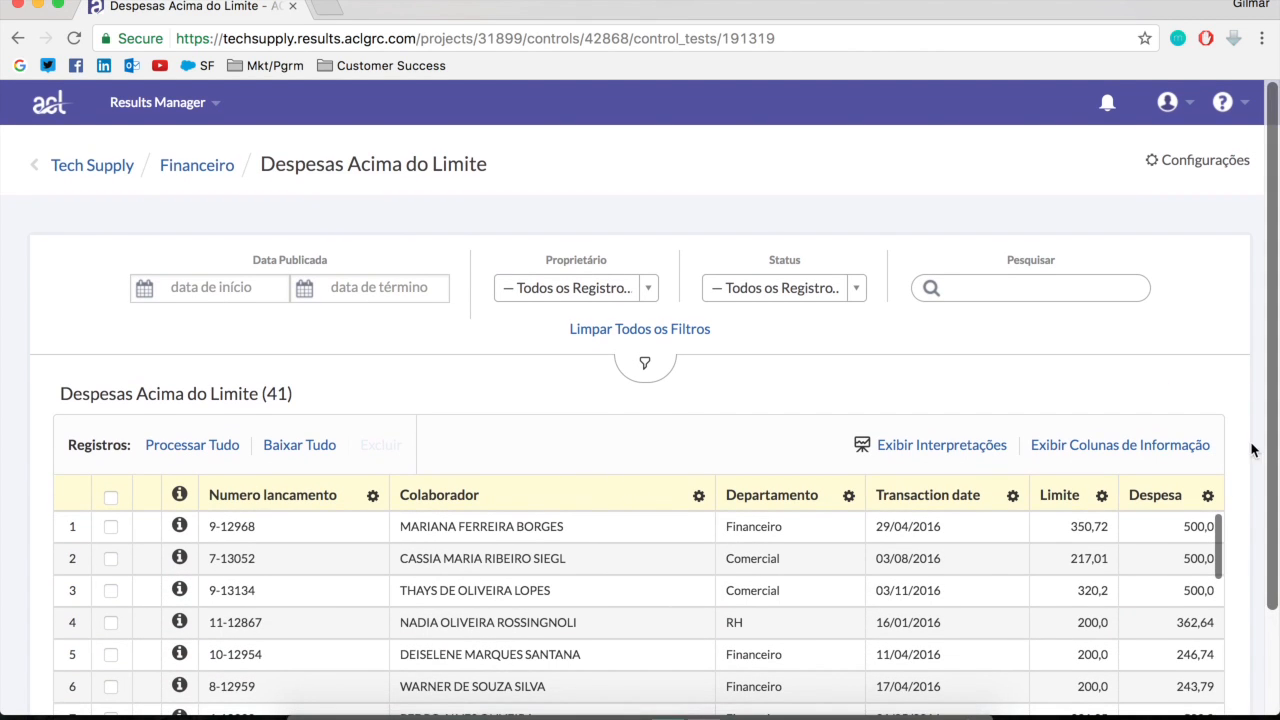
pyautogui.scroll(-3, 1246, 450)
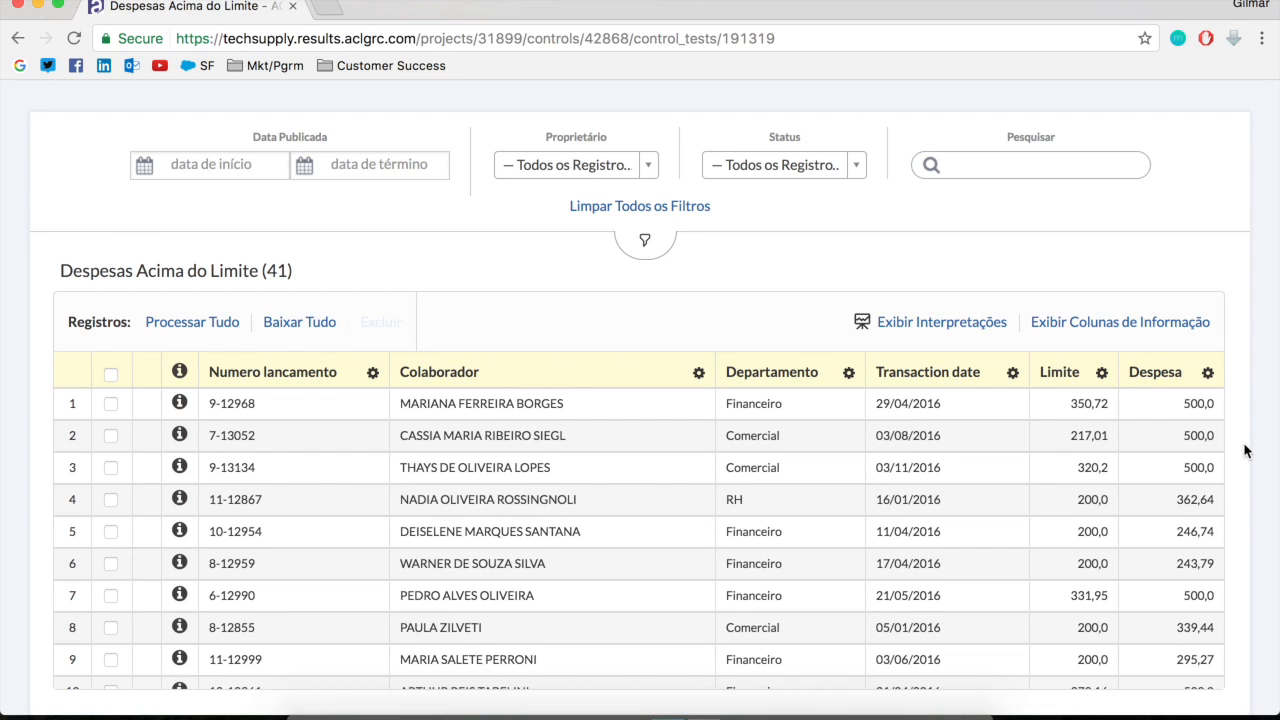
pyautogui.scroll(3, 444, 236)
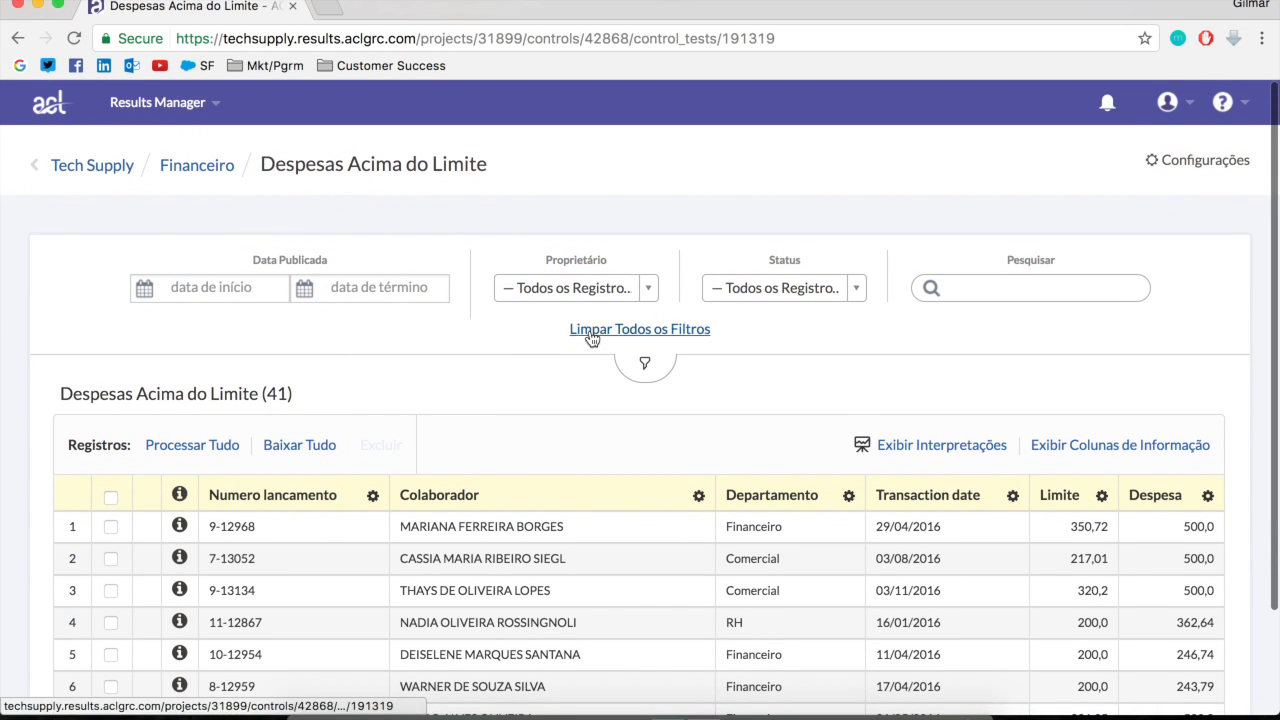
pyautogui.scroll(1, 1064, 528)
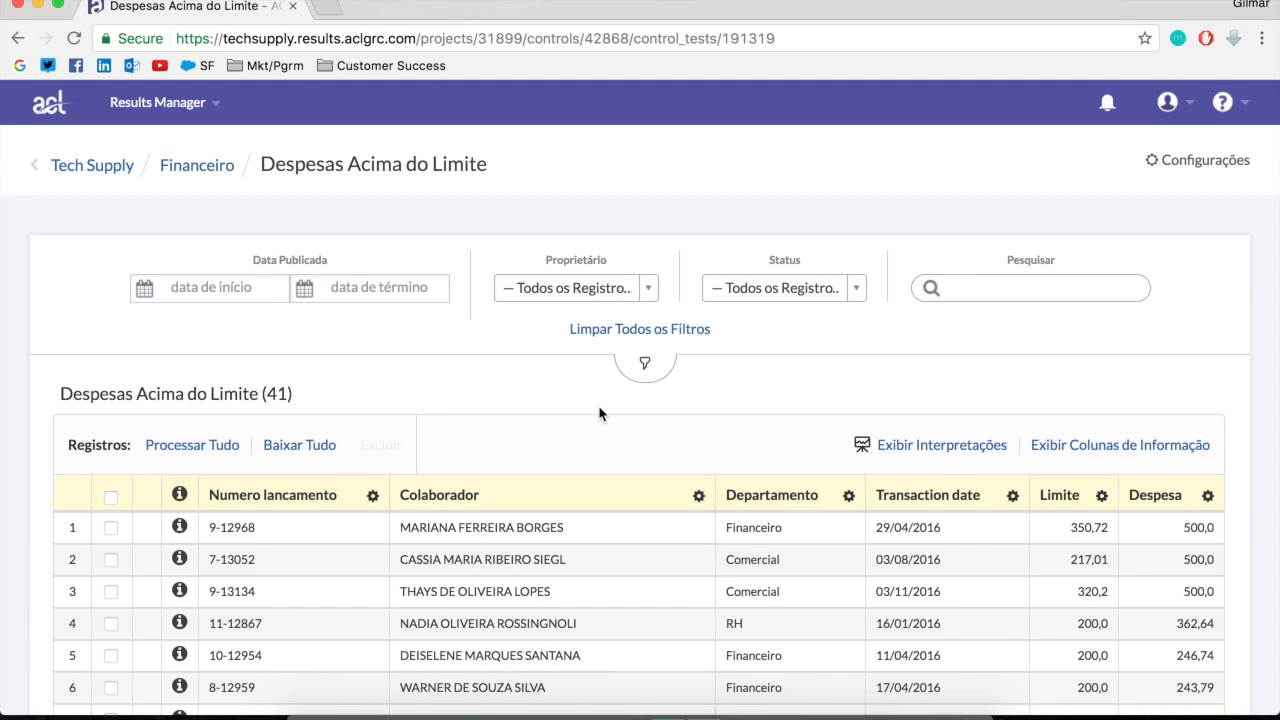
pyautogui.click(648, 288)
pyautogui.click(855, 289)
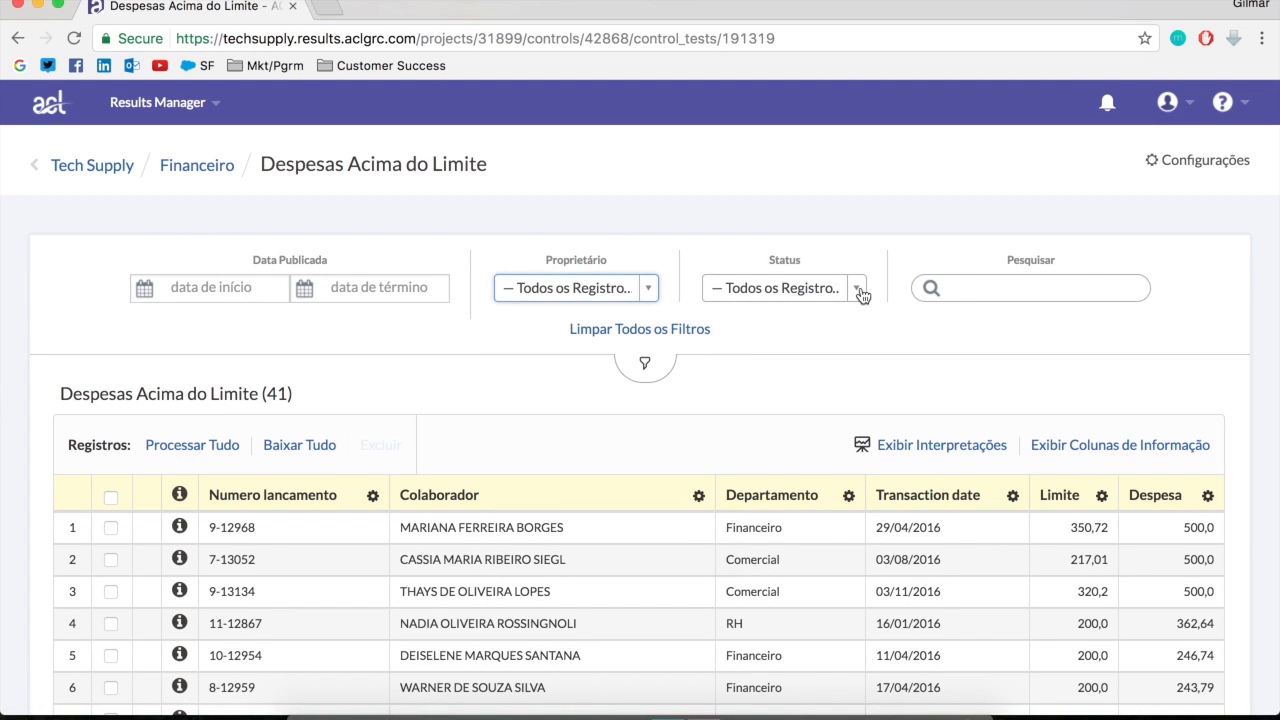
pyautogui.click(856, 289)
pyautogui.scroll(-5, 837, 457)
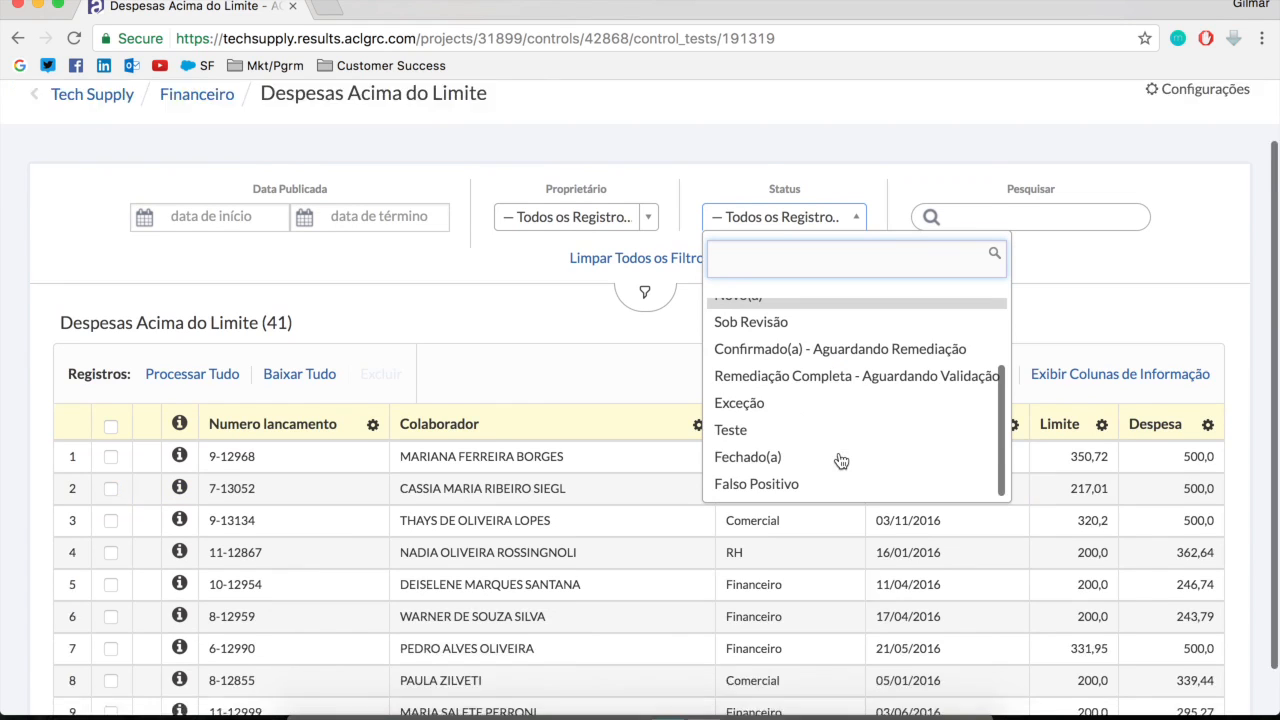
pyautogui.scroll(5, 781, 369)
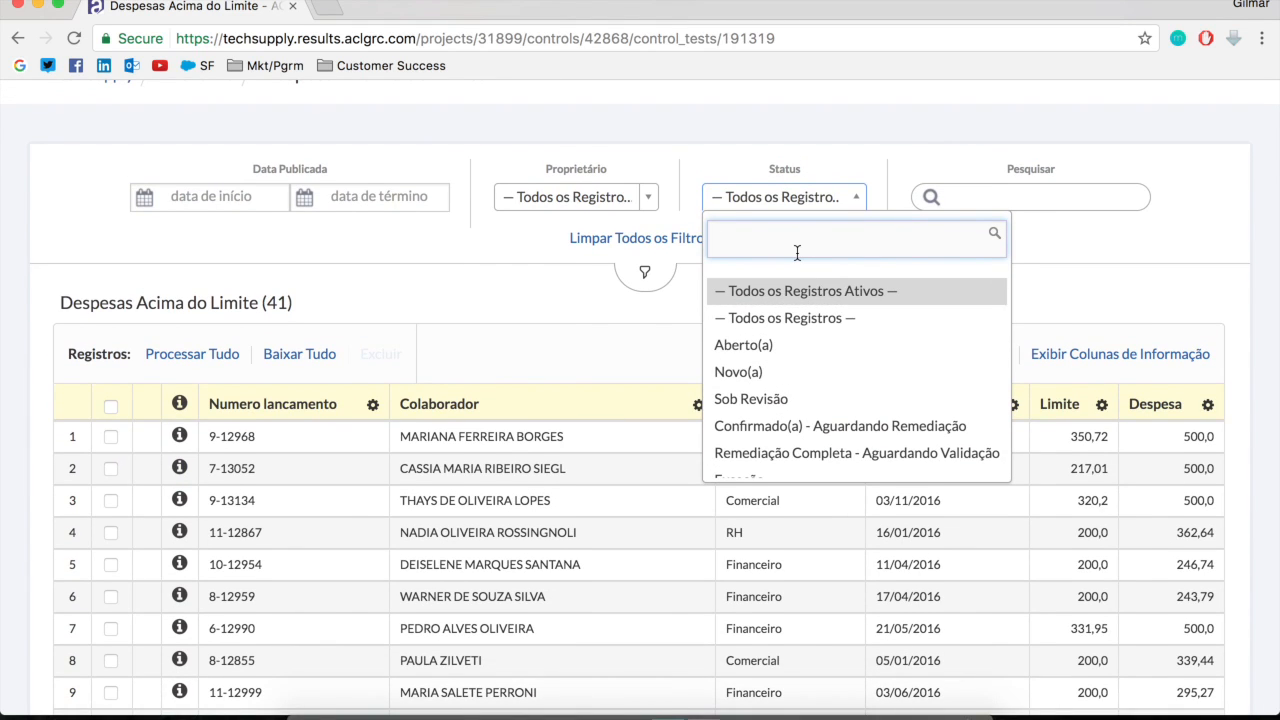
pyautogui.click(557, 306)
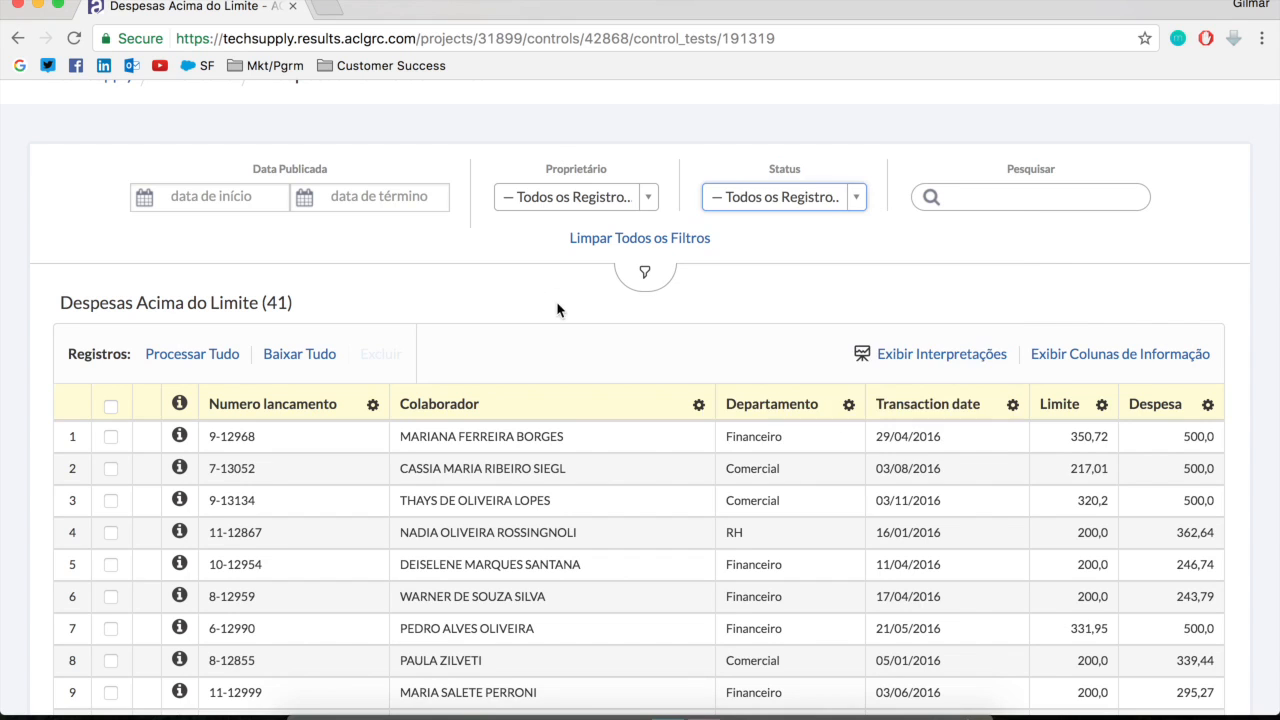
# Show the information columns of the table and examine priority, status, assignment and the remaining columns across the records
pyautogui.click(1132, 355)
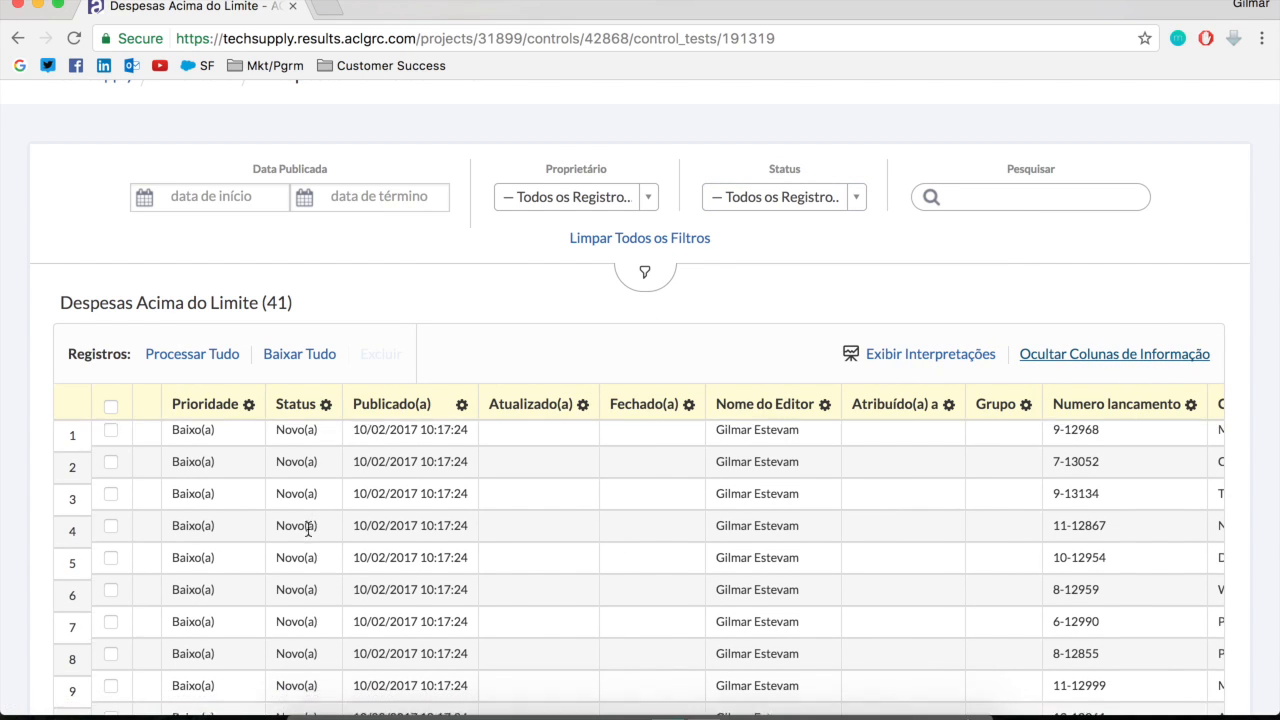
pyautogui.scroll(2, 308, 532)
pyautogui.scroll(1, 310, 540)
pyautogui.scroll(-10, 318, 545)
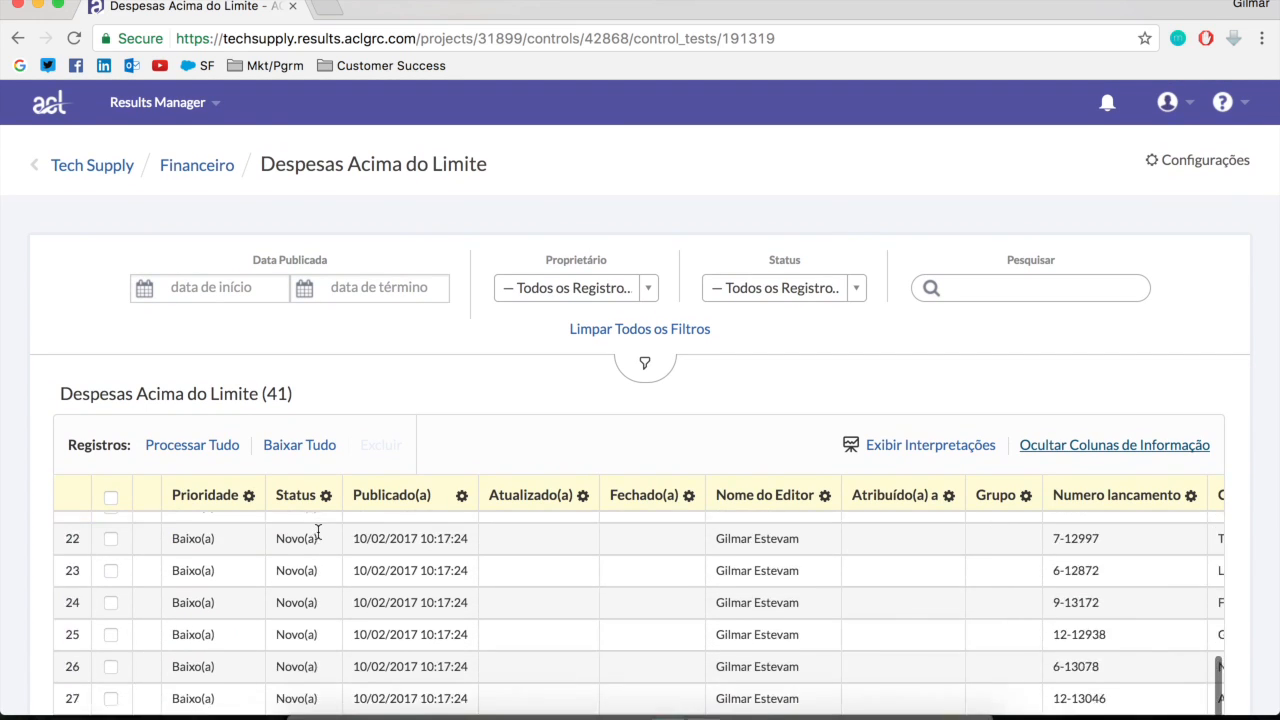
pyautogui.scroll(-3, 324, 545)
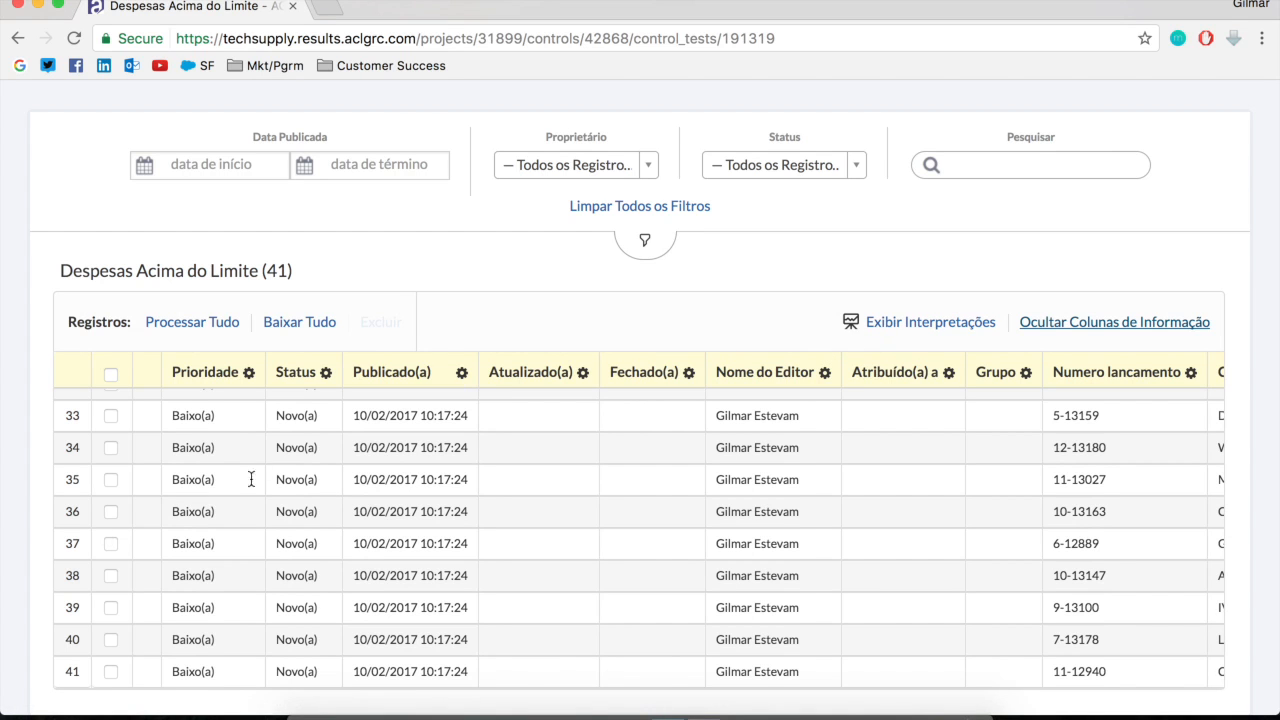
pyautogui.scroll(15, 305, 480)
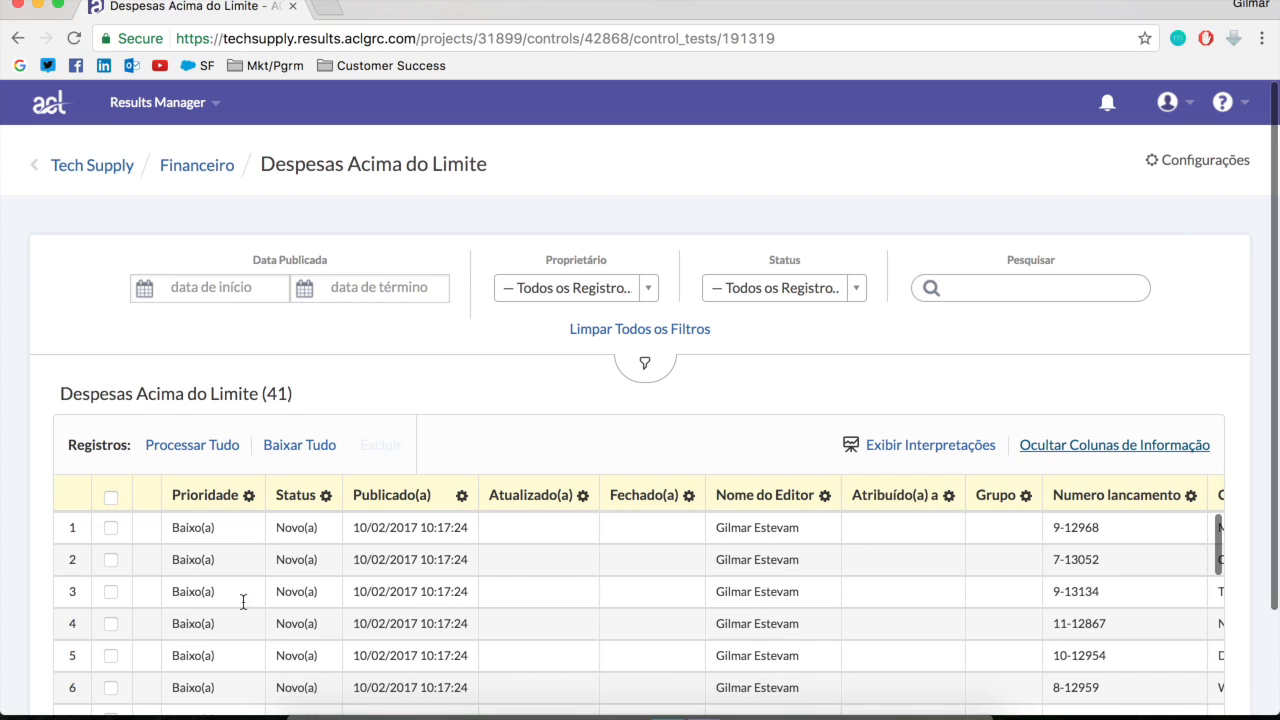
pyautogui.scroll(-1, 589, 600)
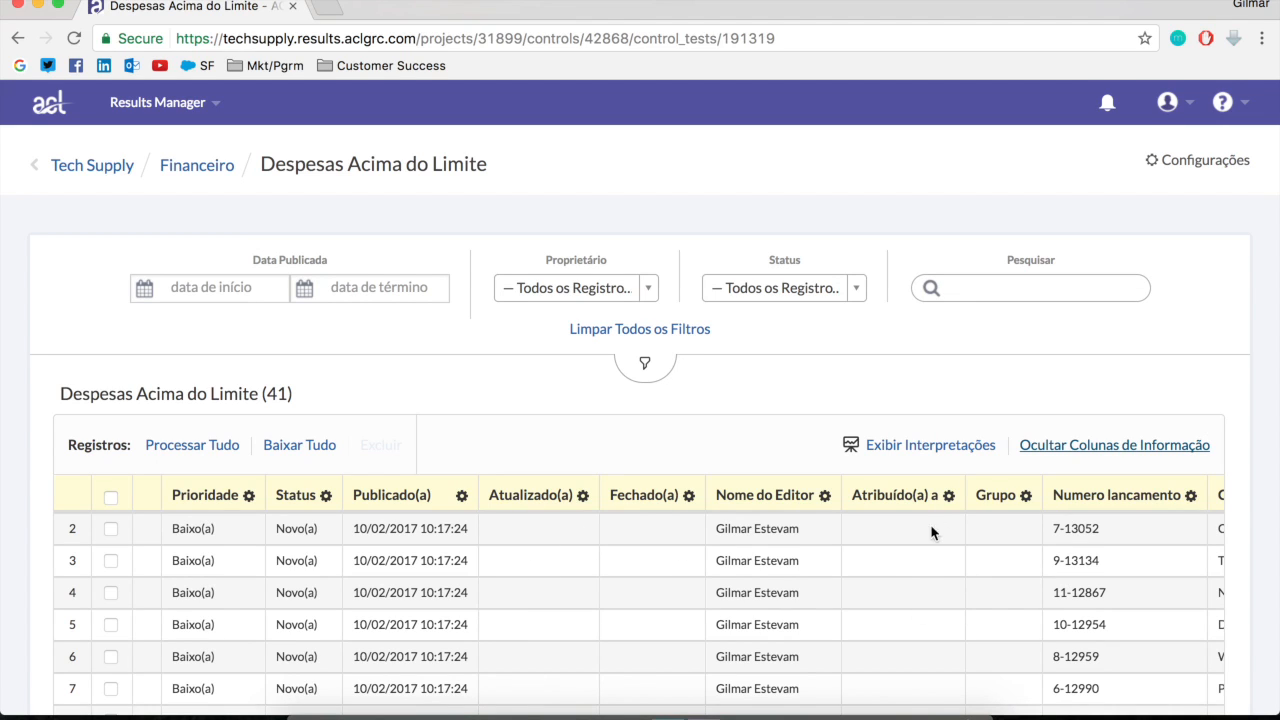
pyautogui.hscroll(5, 1180, 598)
pyautogui.hscroll(6, 1180, 598)
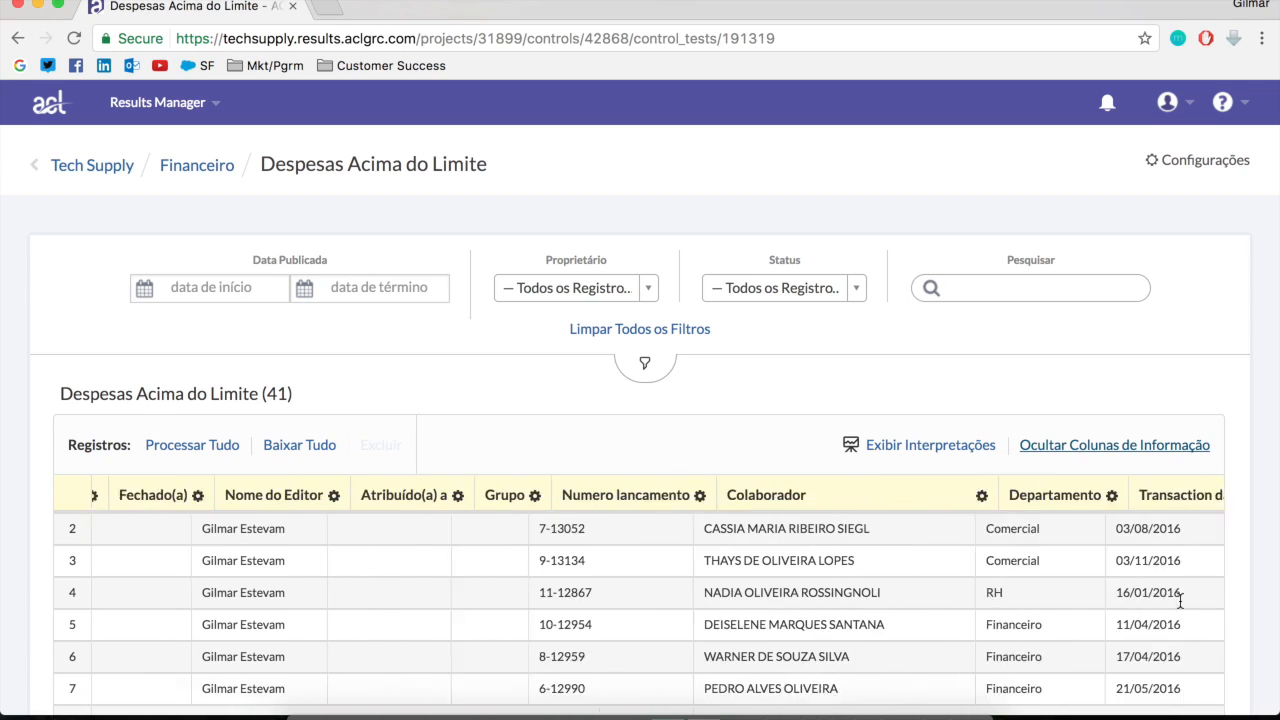
pyautogui.hscroll(-10, 1185, 596)
pyautogui.hscroll(-3, 1194, 598)
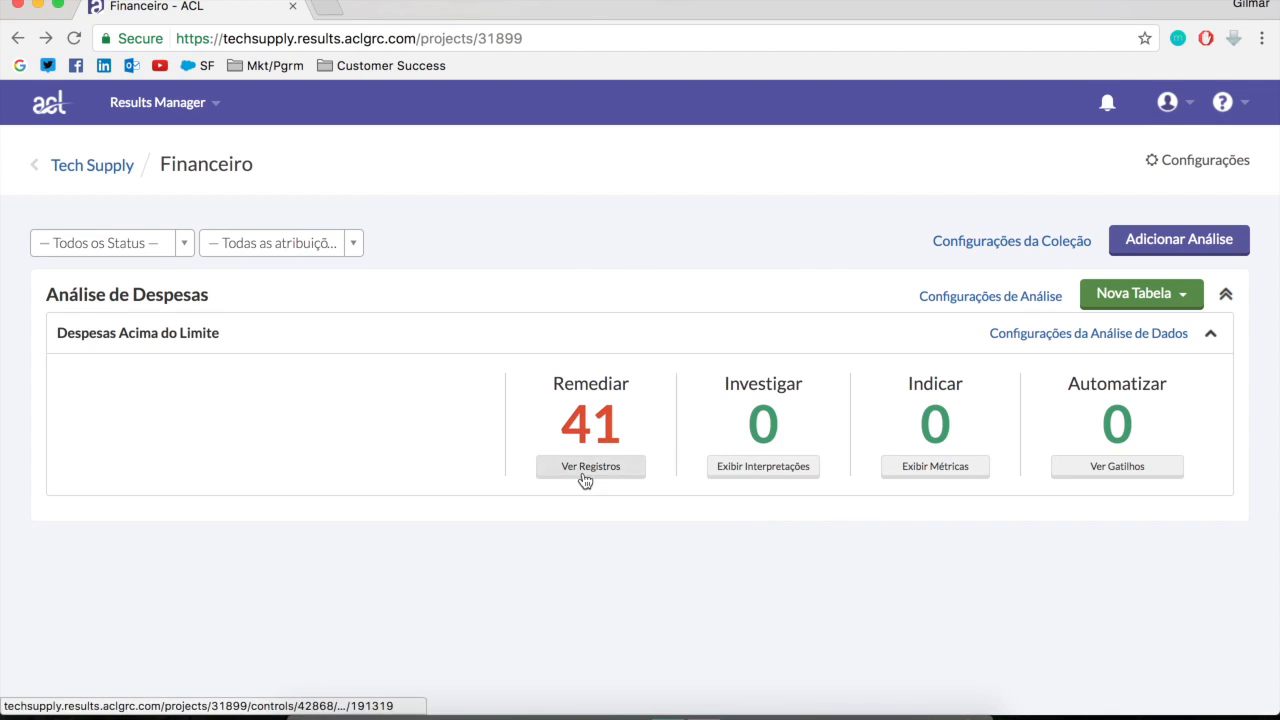
# Display the Despesas Acima do Limite records from Financeiro again and select the first ten records
pyautogui.click(590, 423)
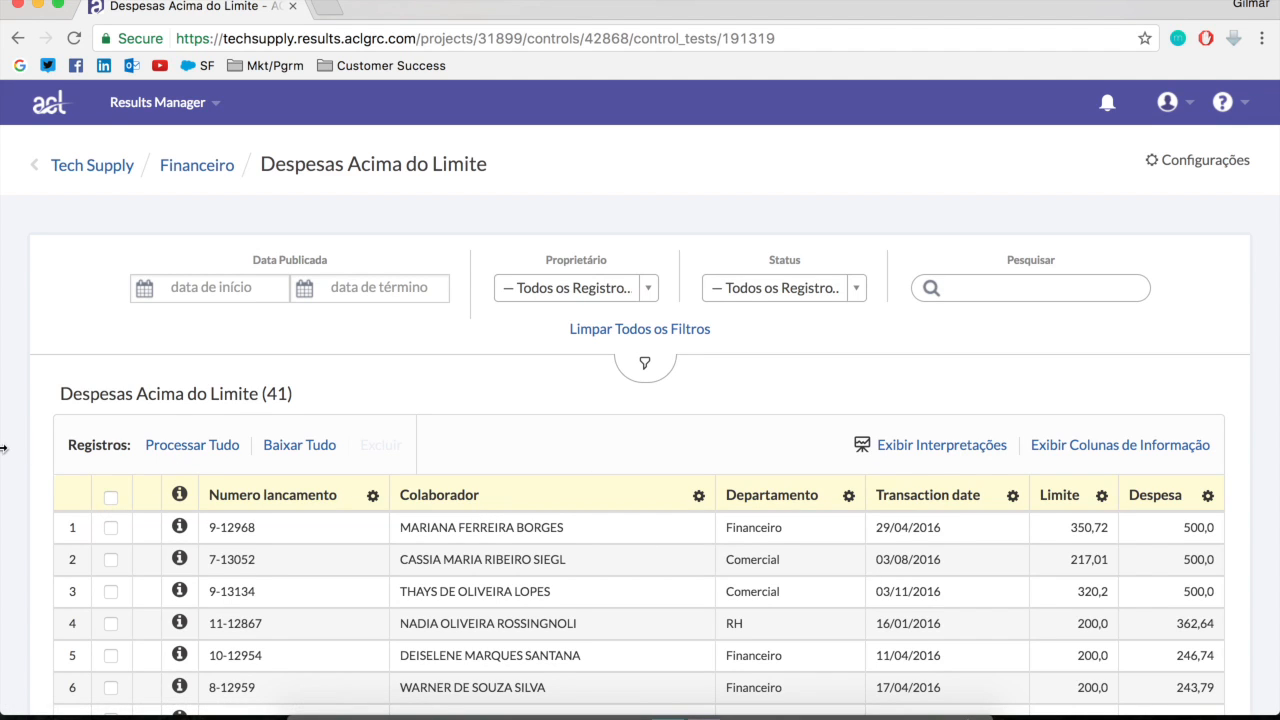
pyautogui.scroll(-3, 8, 450)
pyautogui.click(110, 404)
pyautogui.click(110, 436)
pyautogui.click(110, 468)
pyautogui.click(110, 500)
pyautogui.click(110, 532)
pyautogui.click(110, 564)
pyautogui.click(110, 596)
pyautogui.click(110, 628)
pyautogui.click(110, 660)
pyautogui.scroll(-1, 168, 617)
pyautogui.scroll(-3, 168, 617)
pyautogui.click(110, 580)
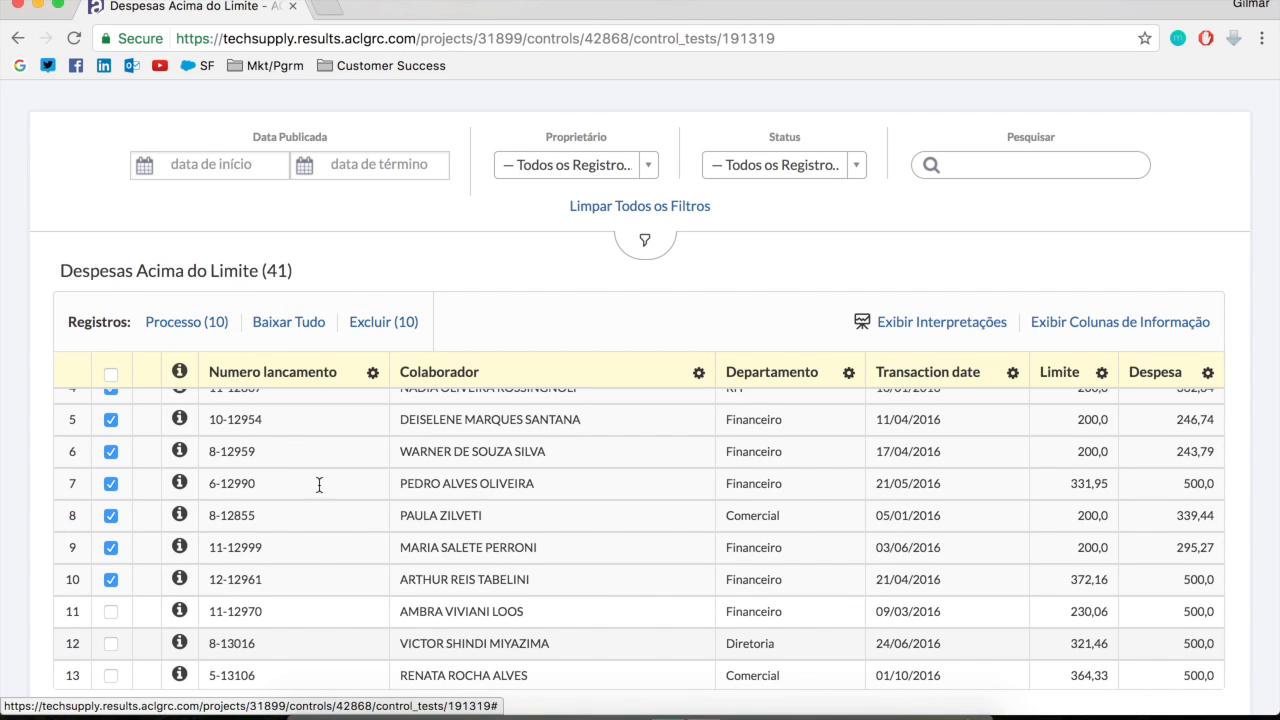
# Open the ten selected records for processing and look through the first five, including the comment area of the first record
pyautogui.moveTo(177, 388)
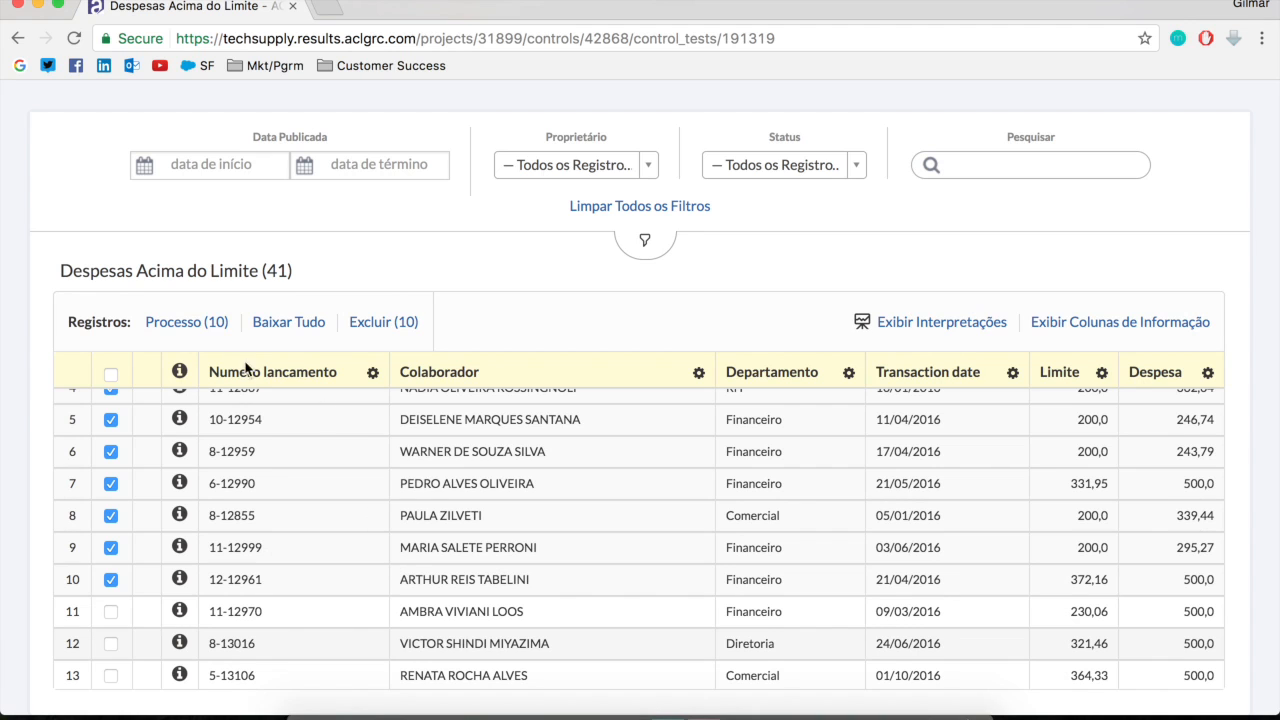
pyautogui.click(215, 324)
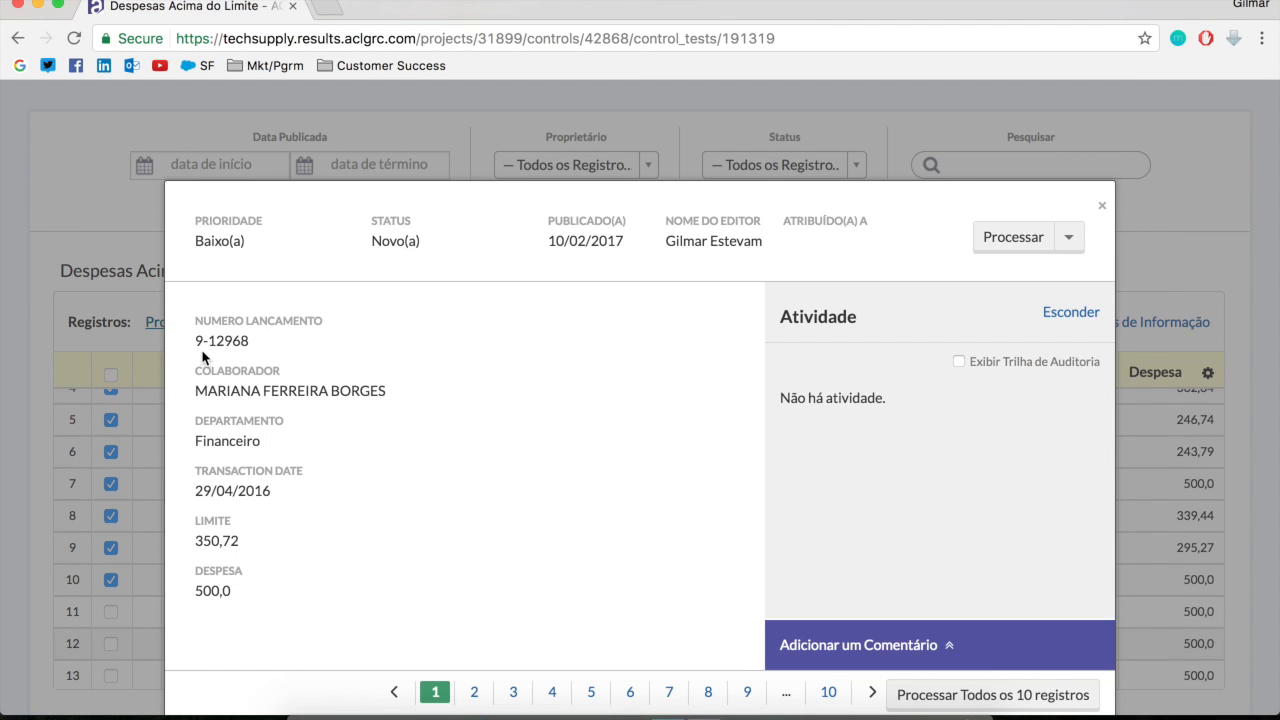
pyautogui.scroll(-1, 514, 497)
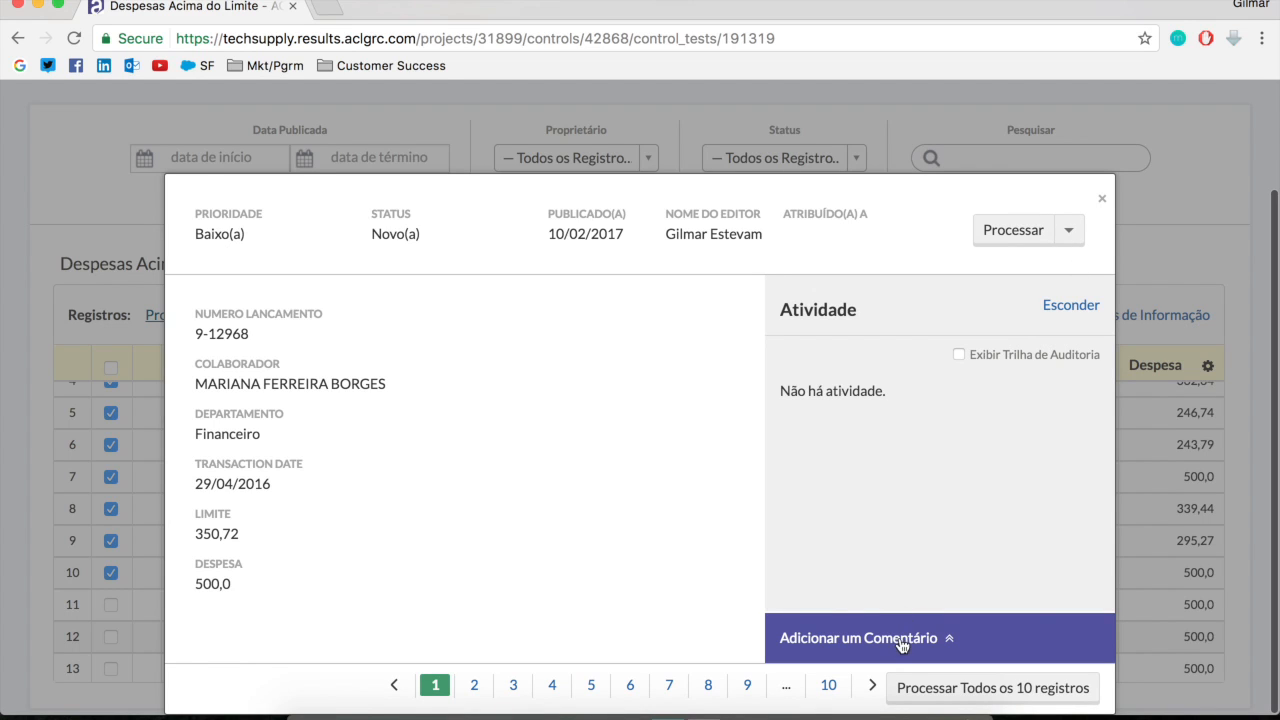
pyautogui.click(489, 690)
pyautogui.click(513, 686)
pyautogui.click(552, 686)
pyautogui.click(596, 690)
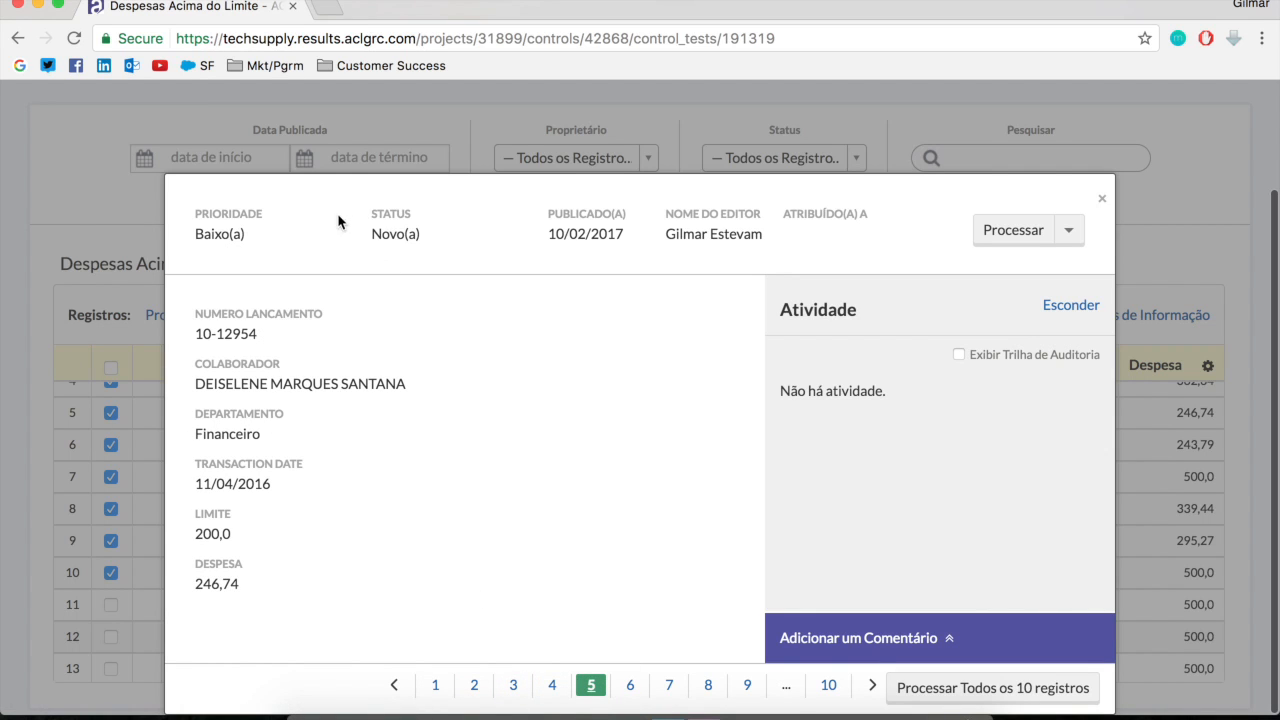
pyautogui.moveTo(465, 700)
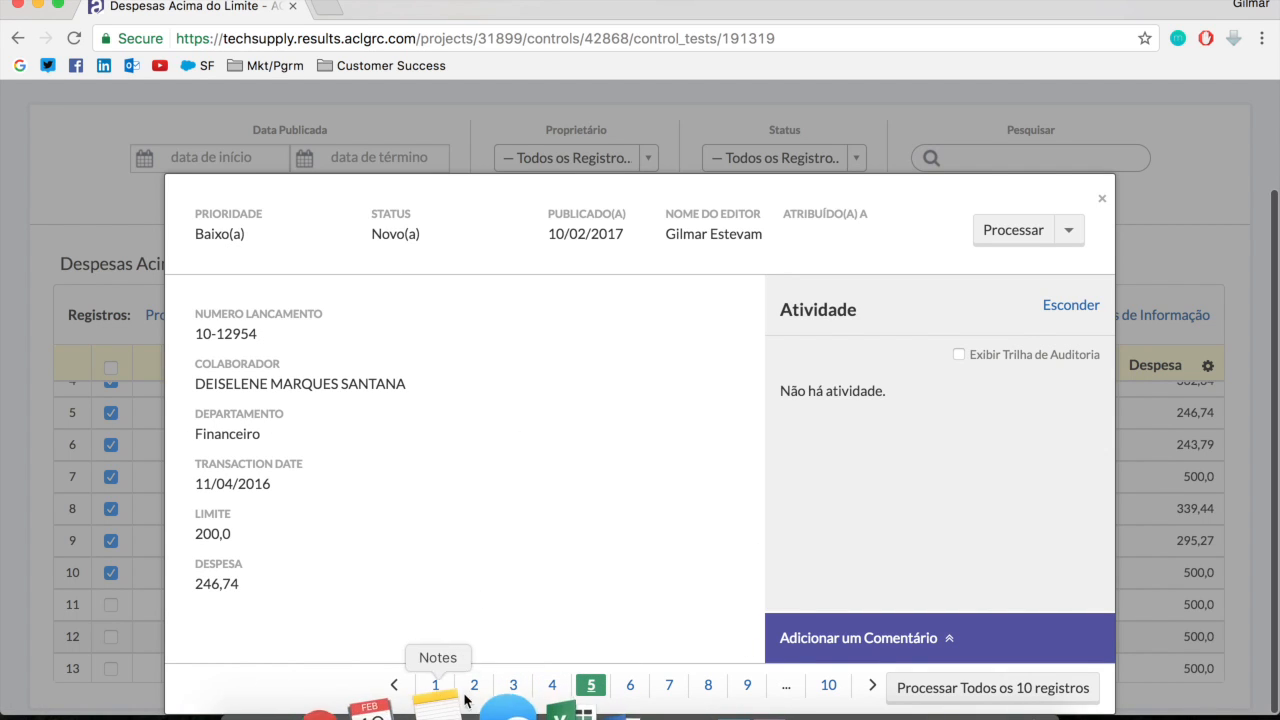
pyautogui.click(435, 686)
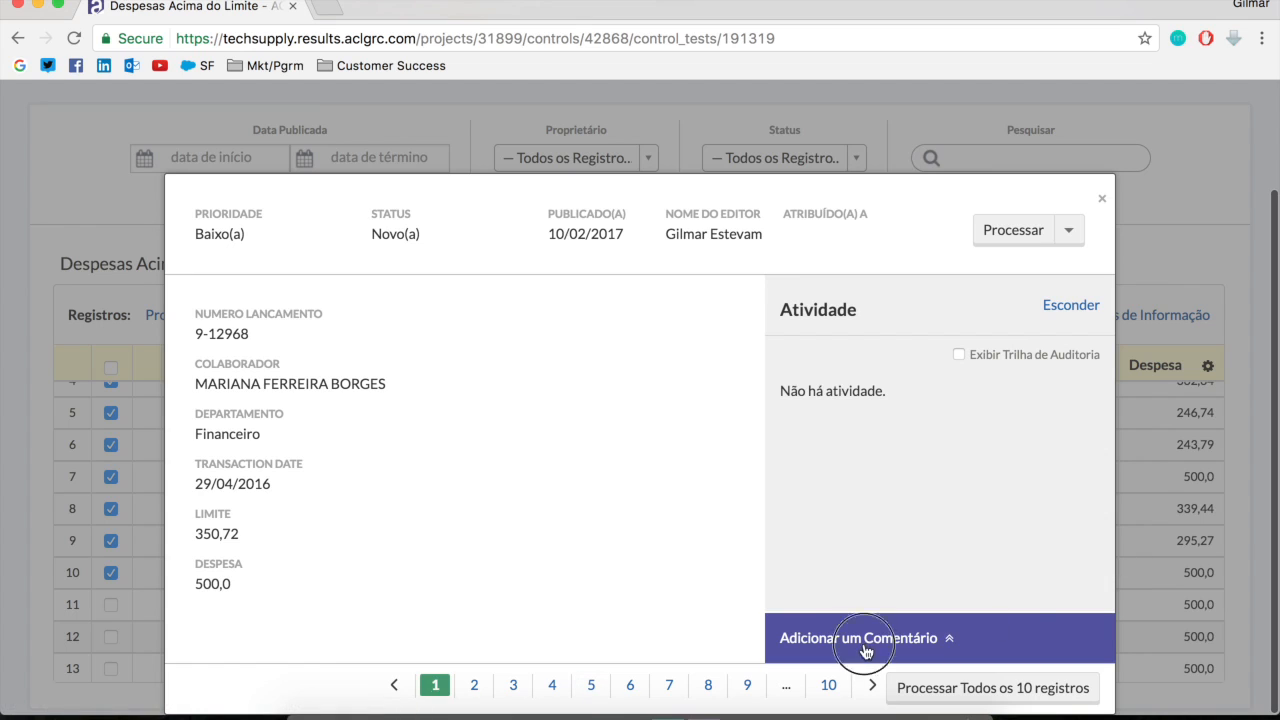
pyautogui.click(866, 651)
pyautogui.click(966, 550)
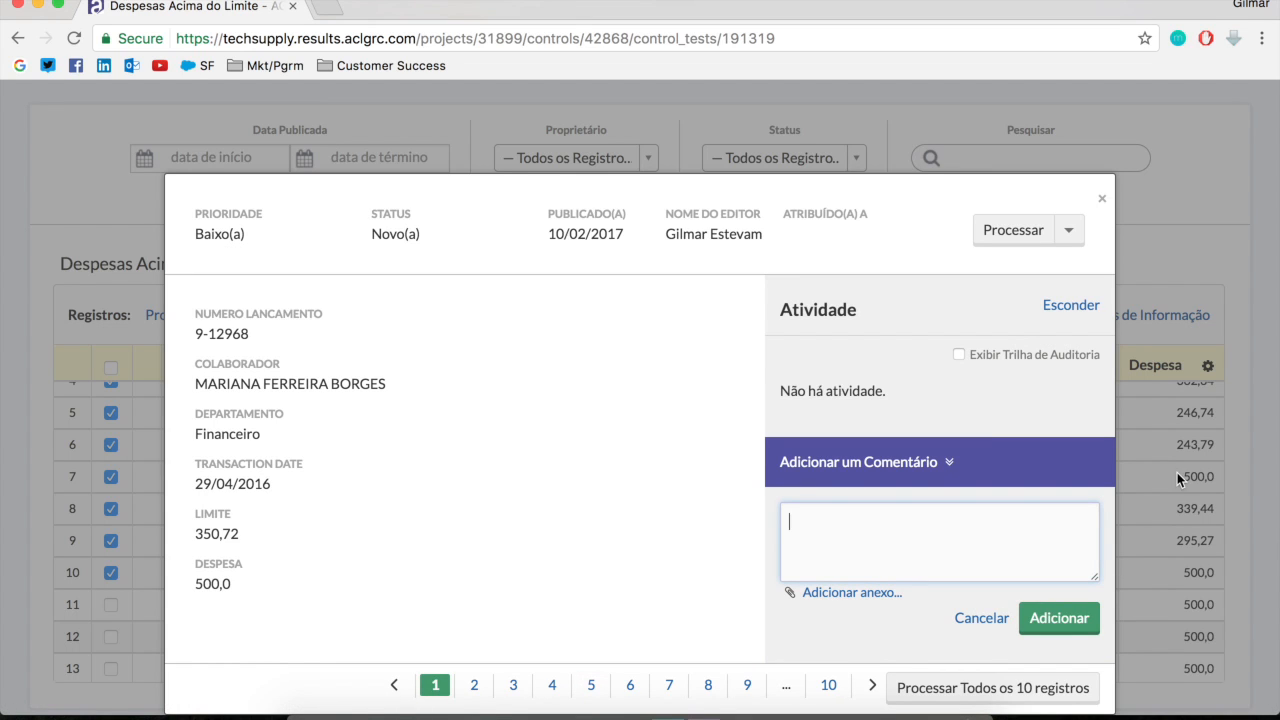
# For all ten records, enter the comment "Despesas realizadas que estão acima do limite específico de cada usuário. Necessária a verificação e retenção das notas fiscais."
pyautogui.click(993, 688)
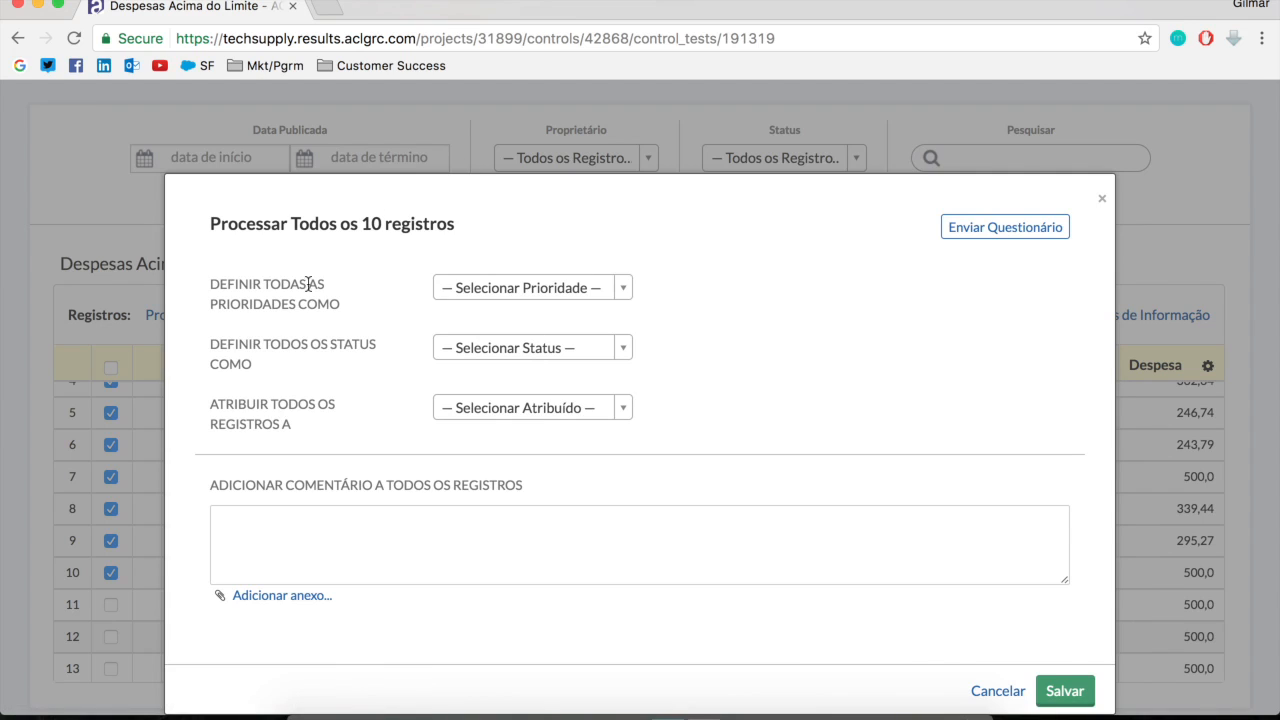
pyautogui.click(418, 536)
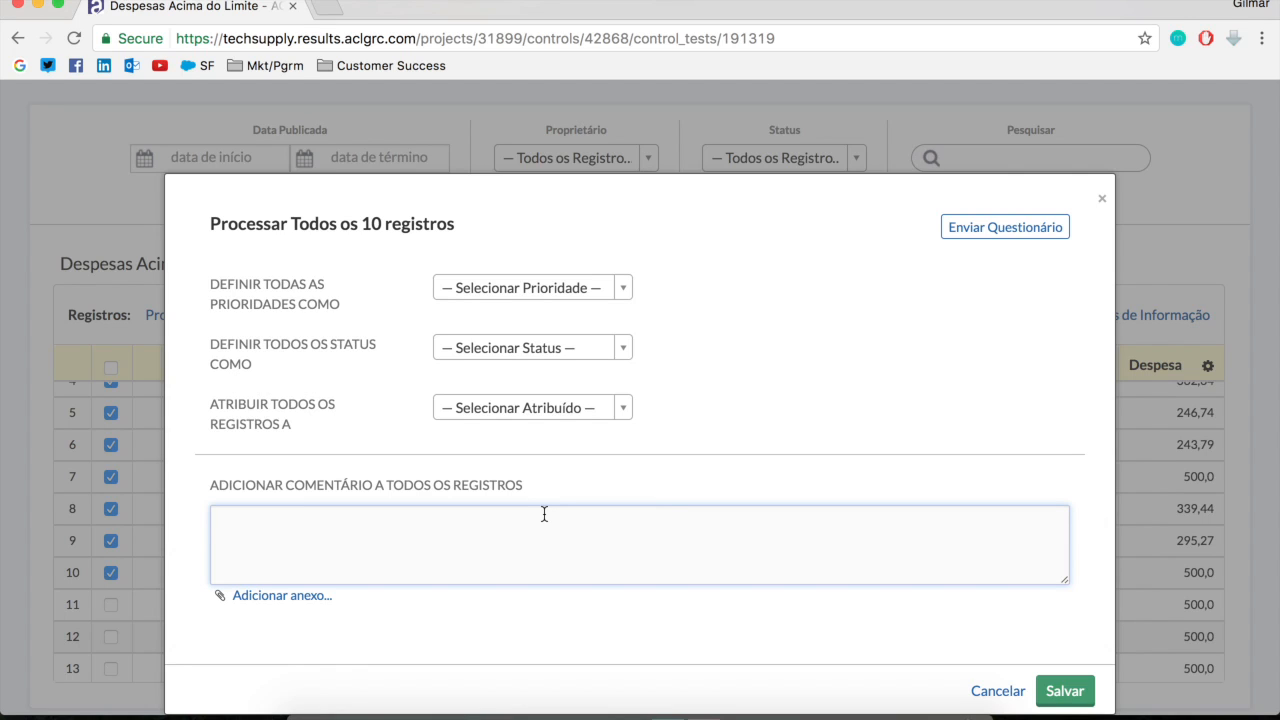
pyautogui.write('Despesas realizadas que estão acima do')
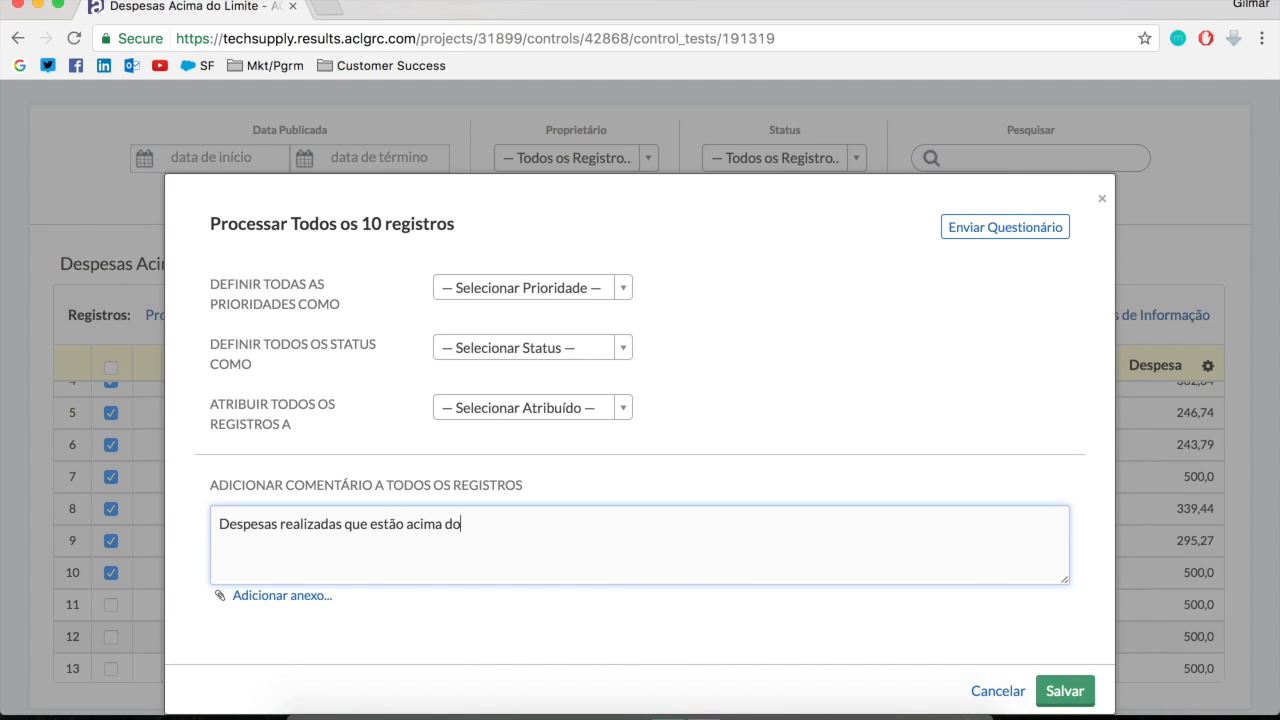
pyautogui.write(' limites esp')
pyautogui.press('BackSpace')
pyautogui.press('BackSpace')
pyautogui.press('BackSpace')
pyautogui.press('BackSpace')
pyautogui.press('BackSpace')
pyautogui.press('BackSpace')
pyautogui.press('BackSpace')
pyautogui.write('e específico de cada usuário')
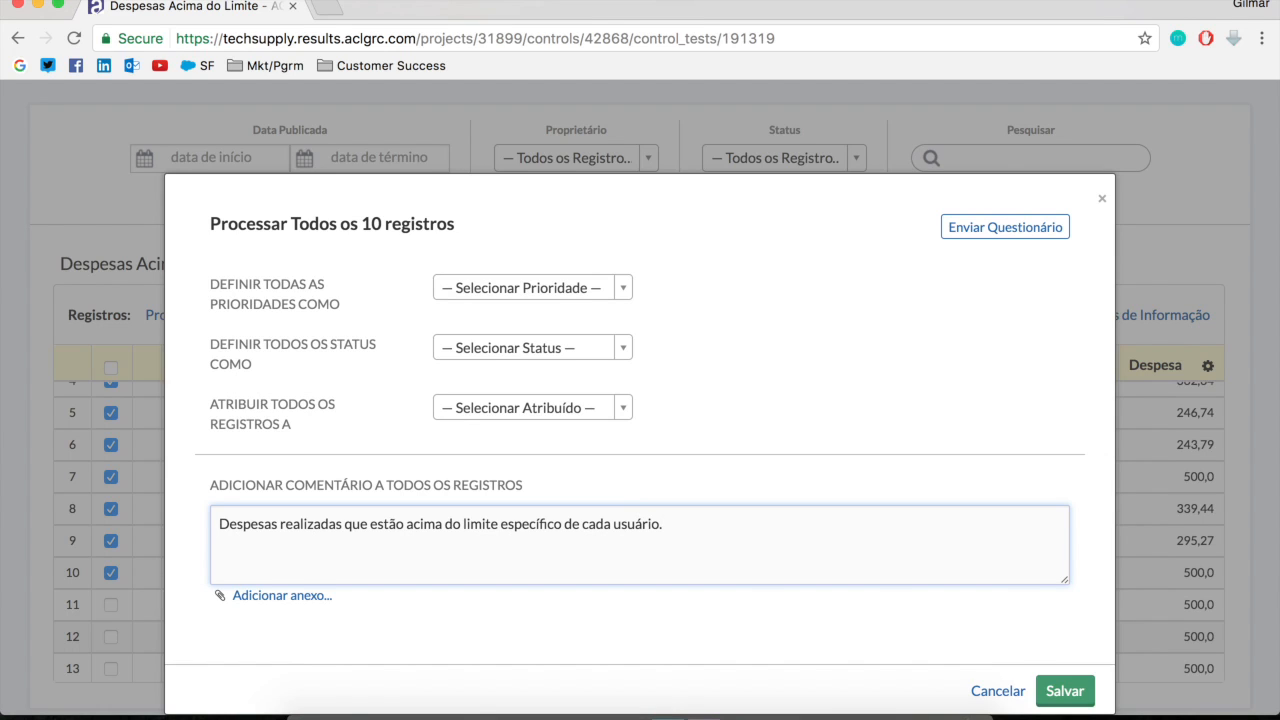
pyautogui.write('. Necessária a verificação')
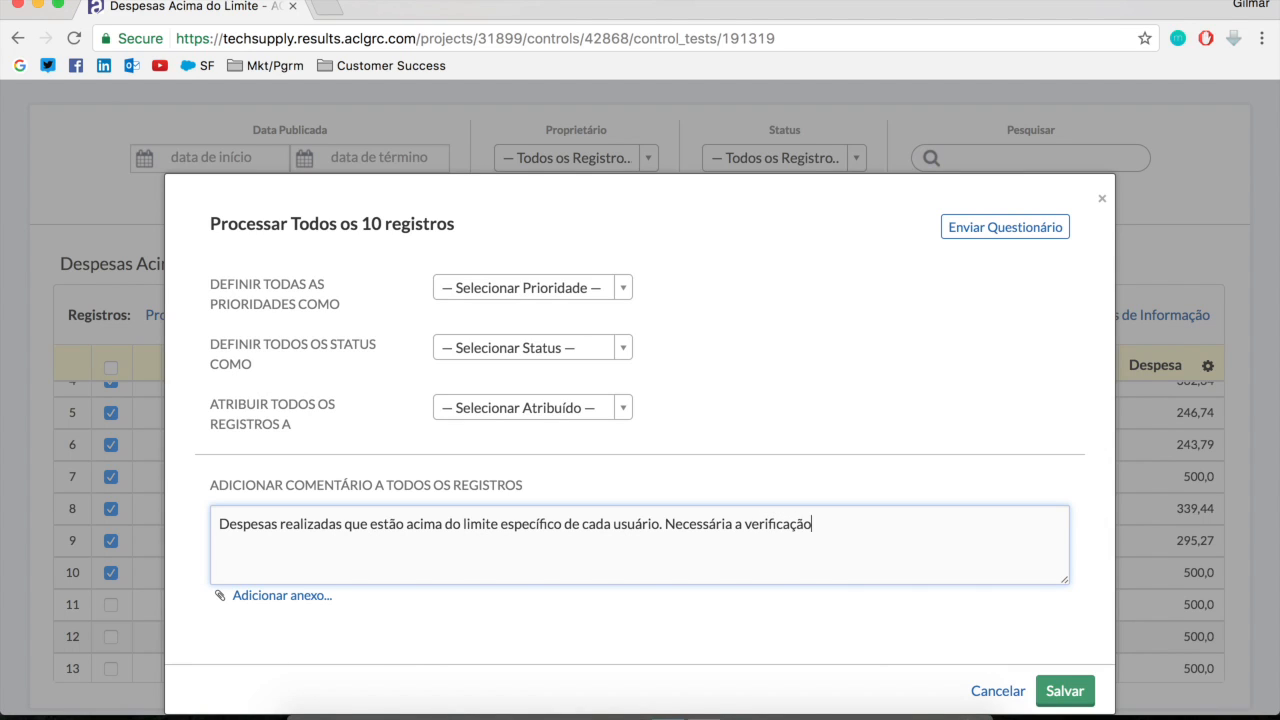
pyautogui.write(' e retenção das notas fiscais.')
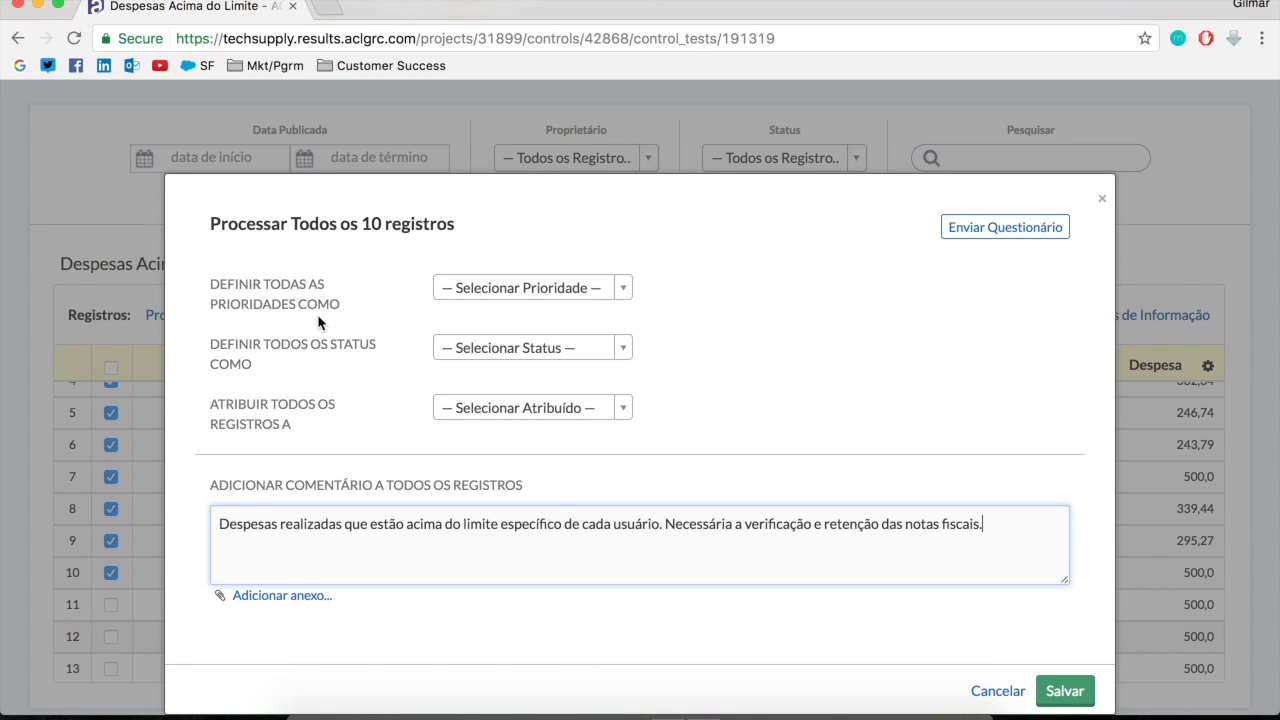
# Set the priority of all ten records to Baixo(a) and their status to Sob Revisão
pyautogui.click(527, 287)
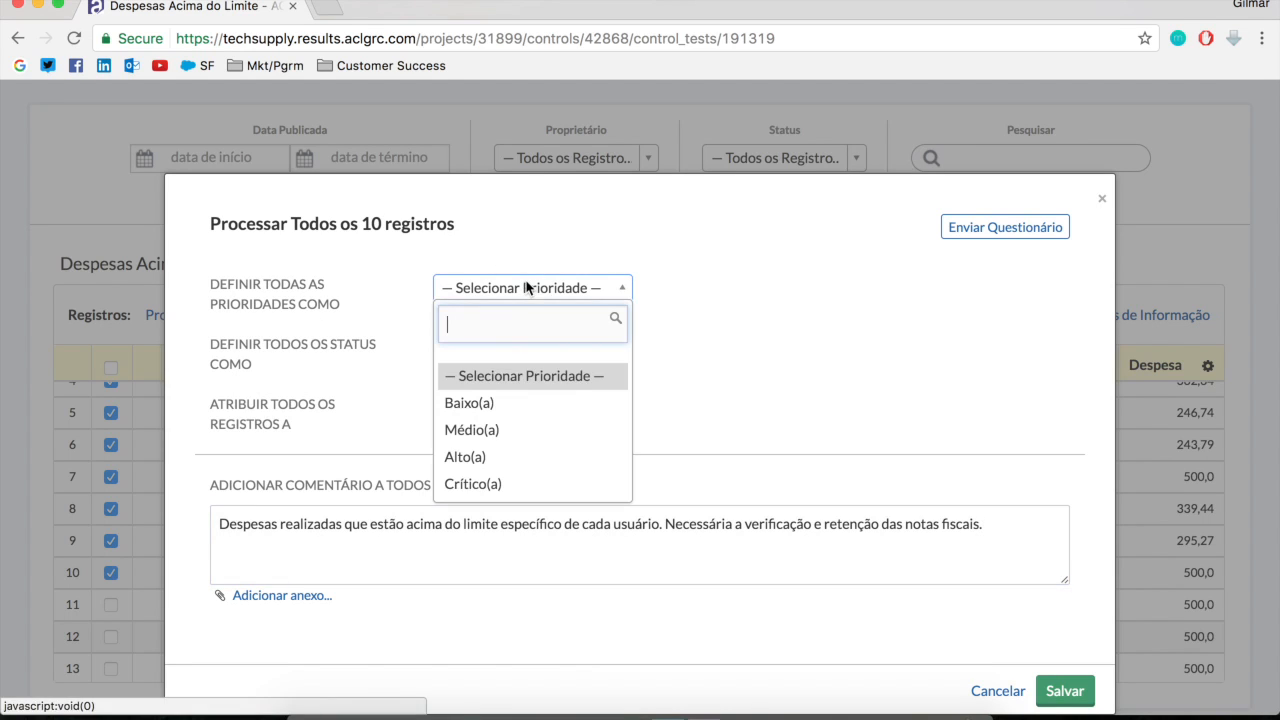
pyautogui.click(495, 404)
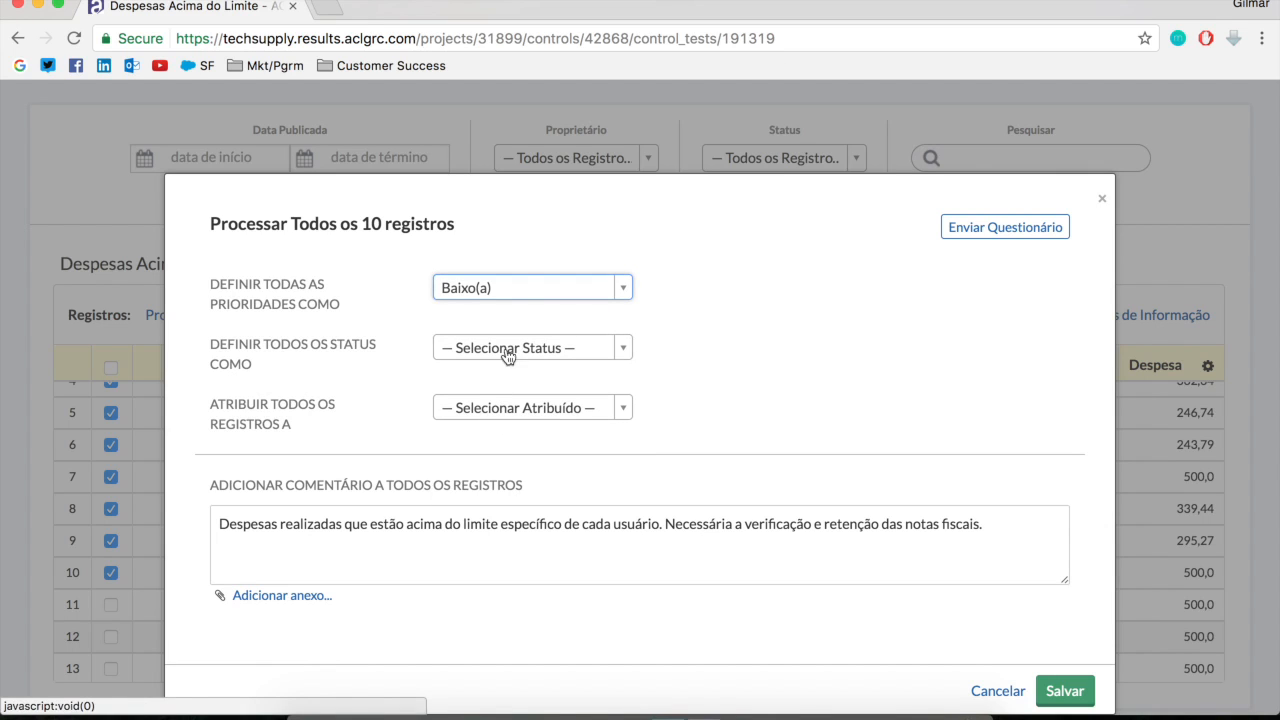
pyautogui.click(495, 350)
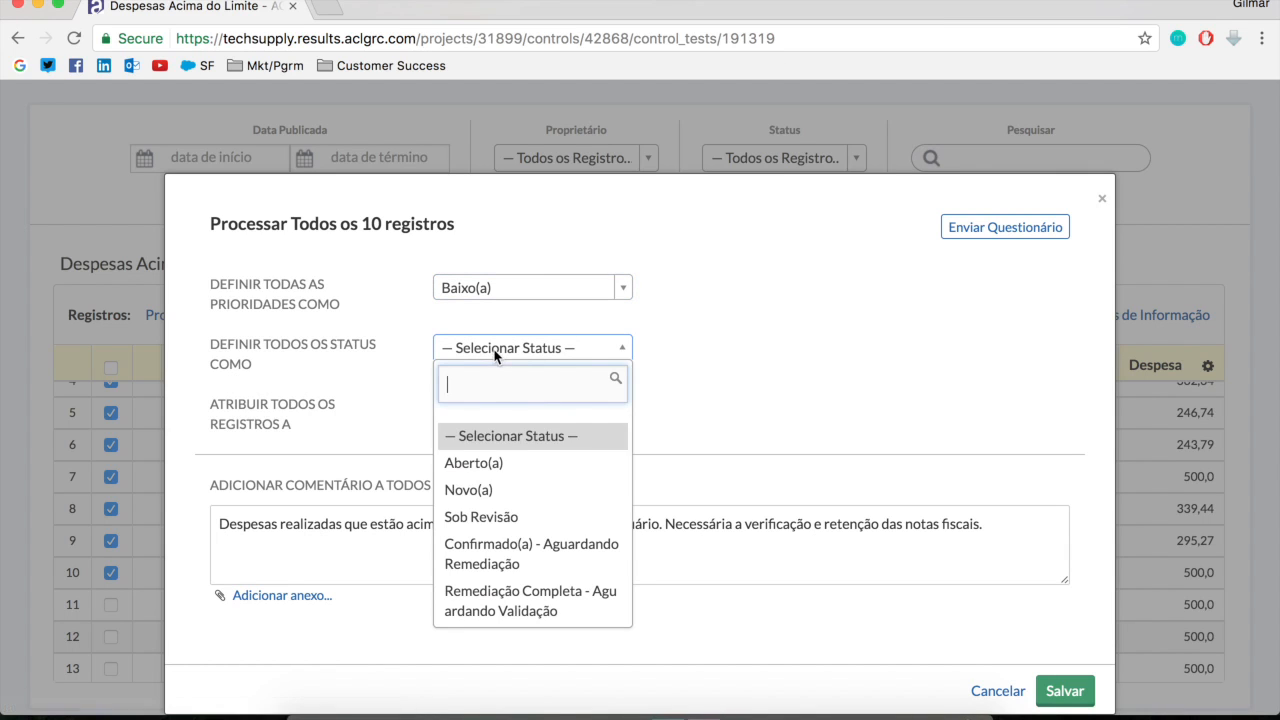
pyautogui.click(489, 517)
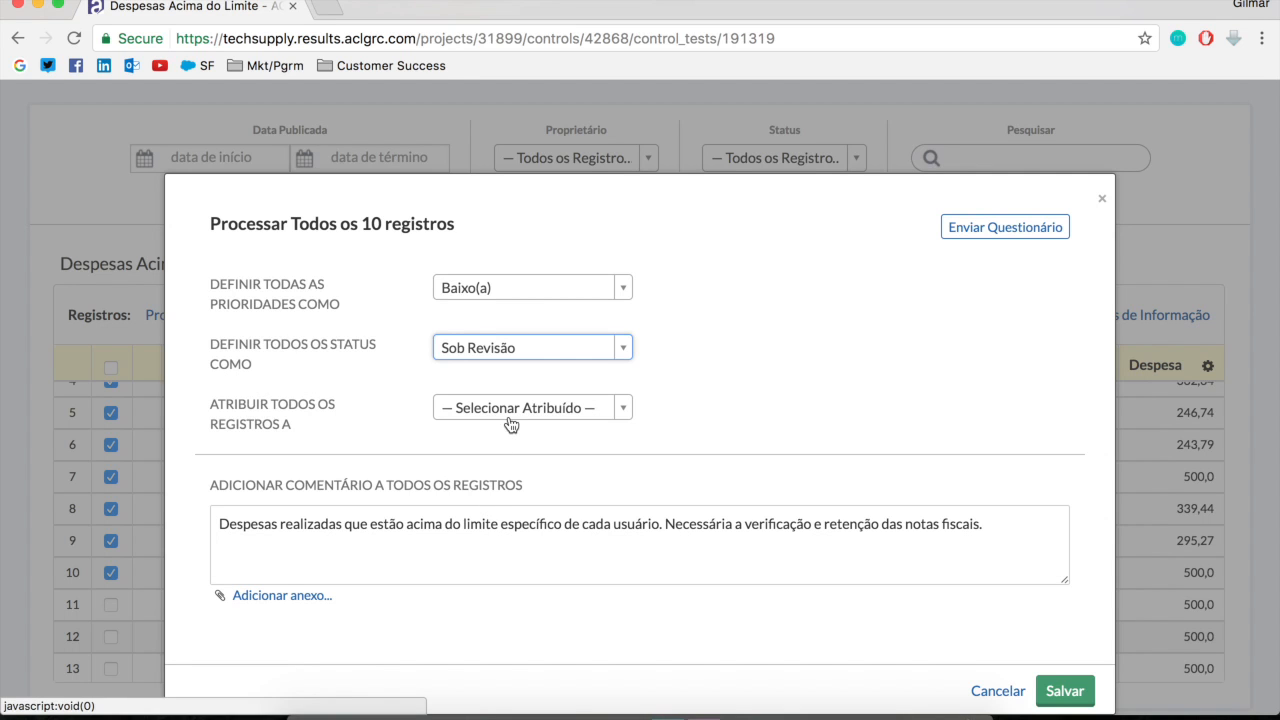
# Assign all ten records to the editor's own user account and save the bulk processing
pyautogui.click(551, 407)
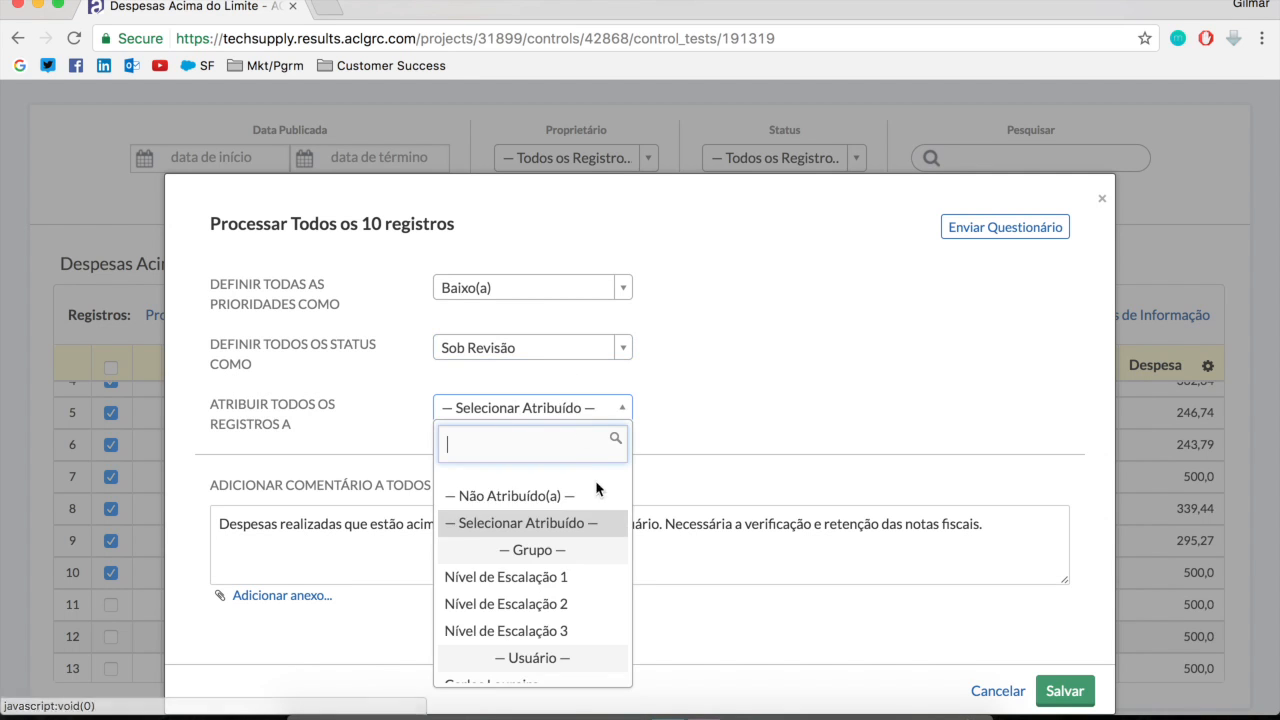
pyautogui.scroll(-10, 520, 620)
pyautogui.scroll(-3, 489, 637)
pyautogui.scroll(5, 489, 626)
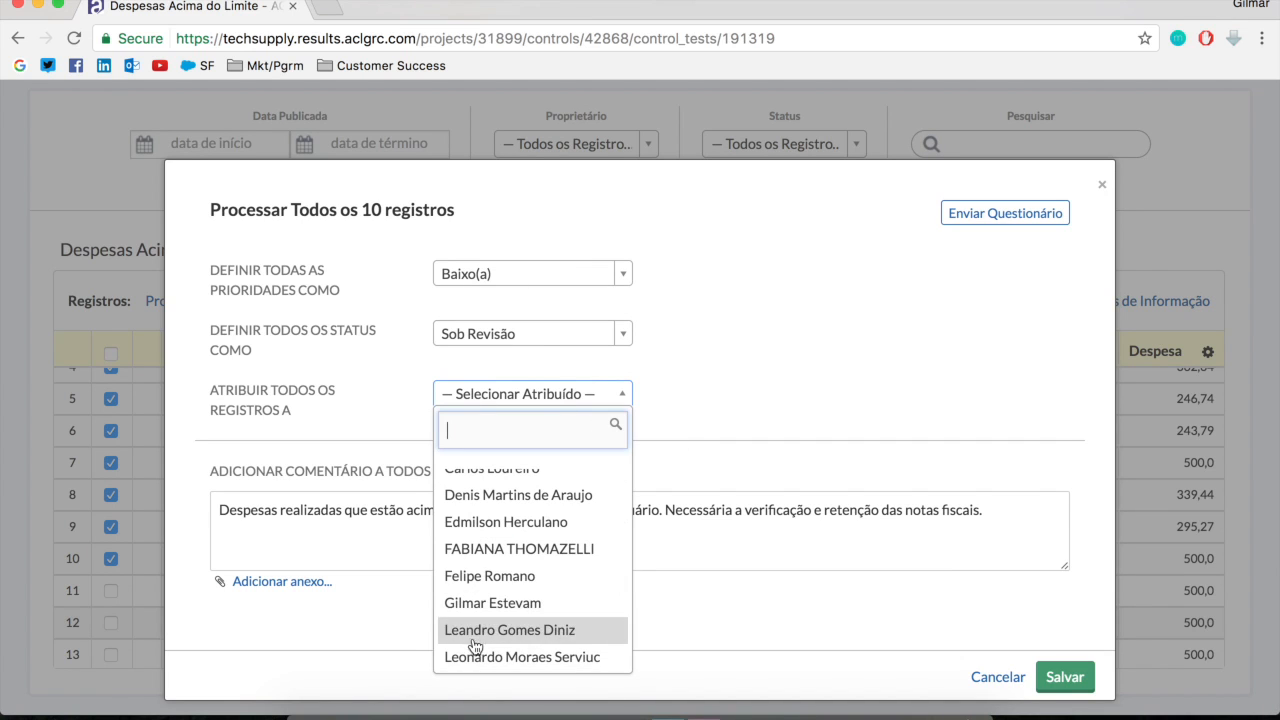
pyautogui.click(496, 602)
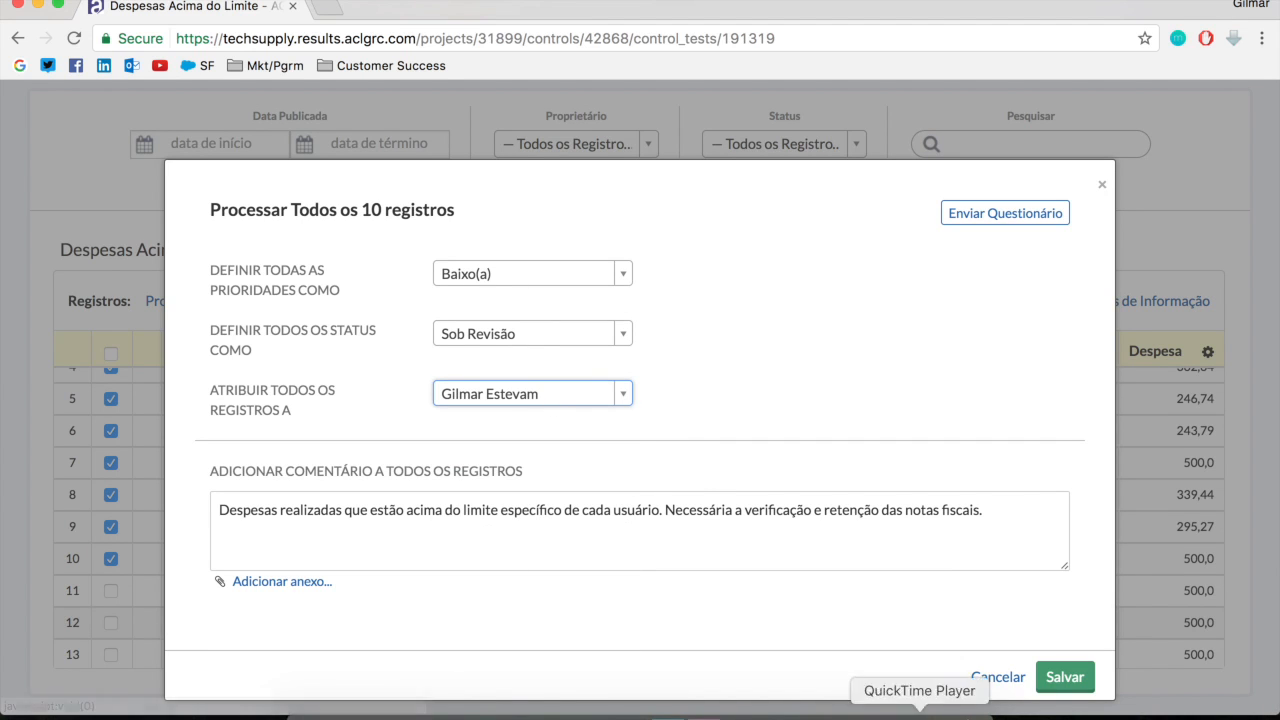
pyautogui.click(1053, 682)
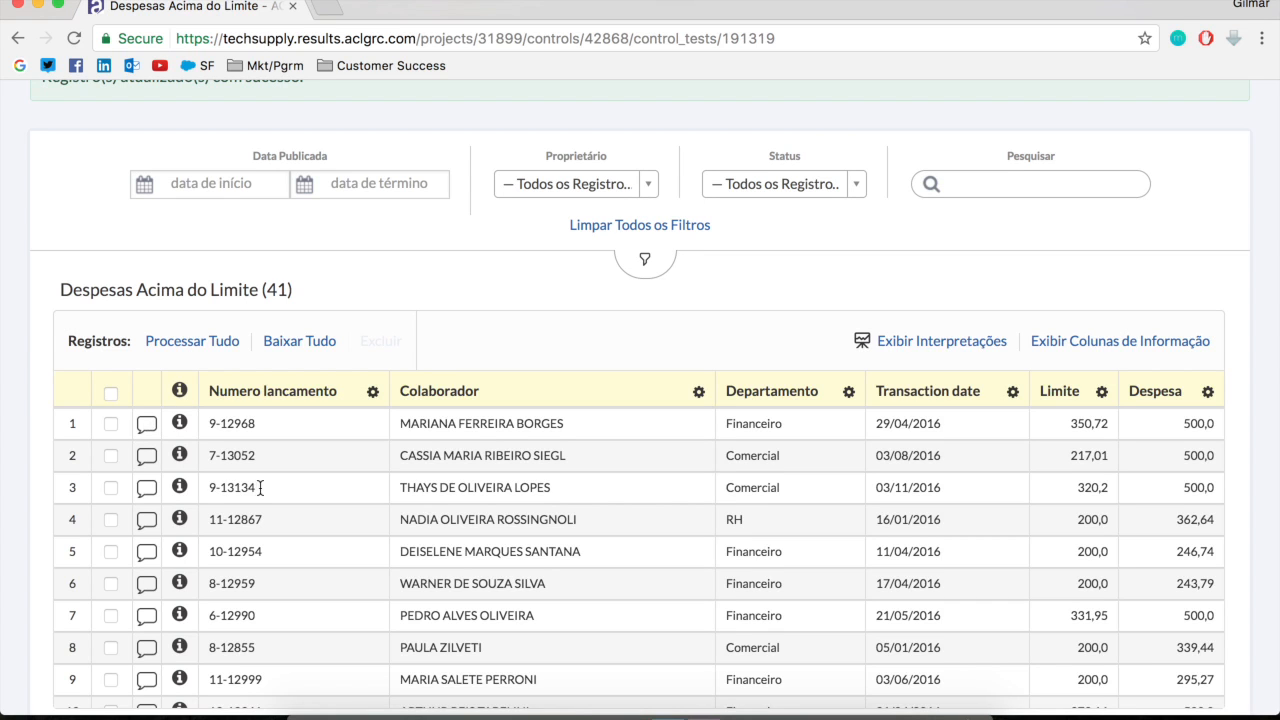
# Select records 11 to 21 in the Despesas Acima do Limite table
pyautogui.scroll(-4, 258, 489)
pyautogui.scroll(3, 258, 489)
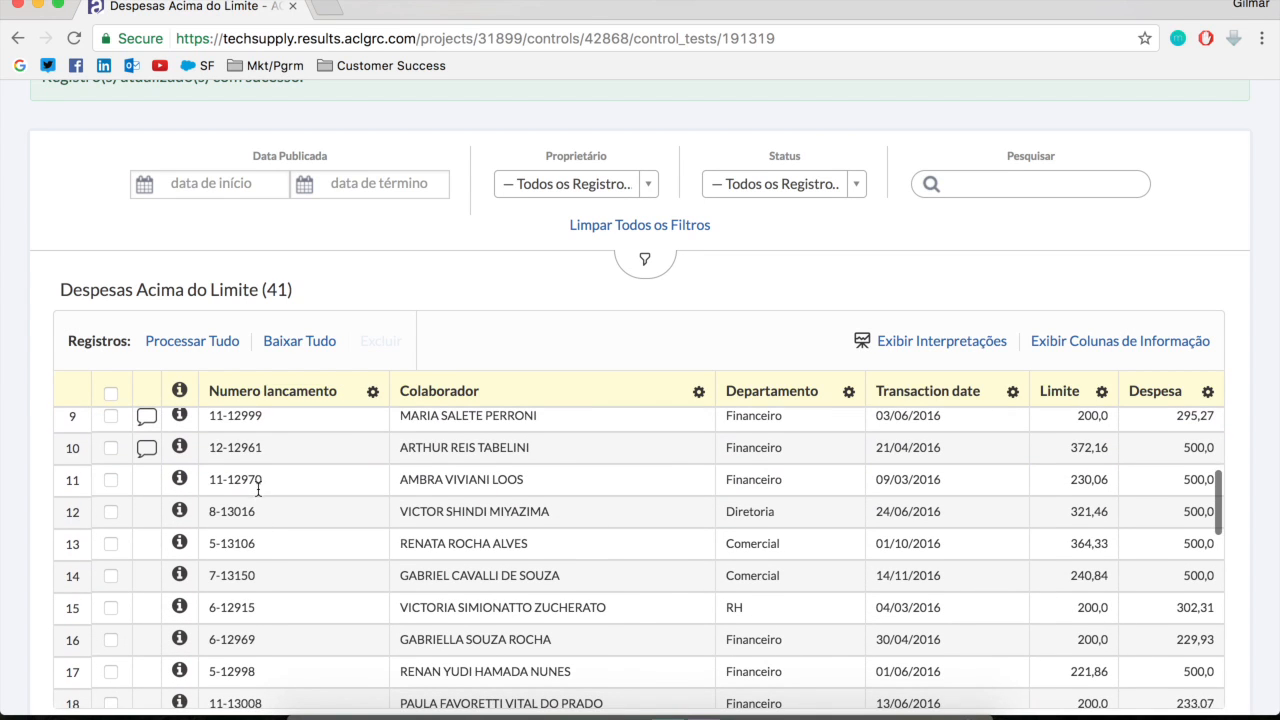
pyautogui.click(111, 480)
pyautogui.click(111, 512)
pyautogui.click(111, 544)
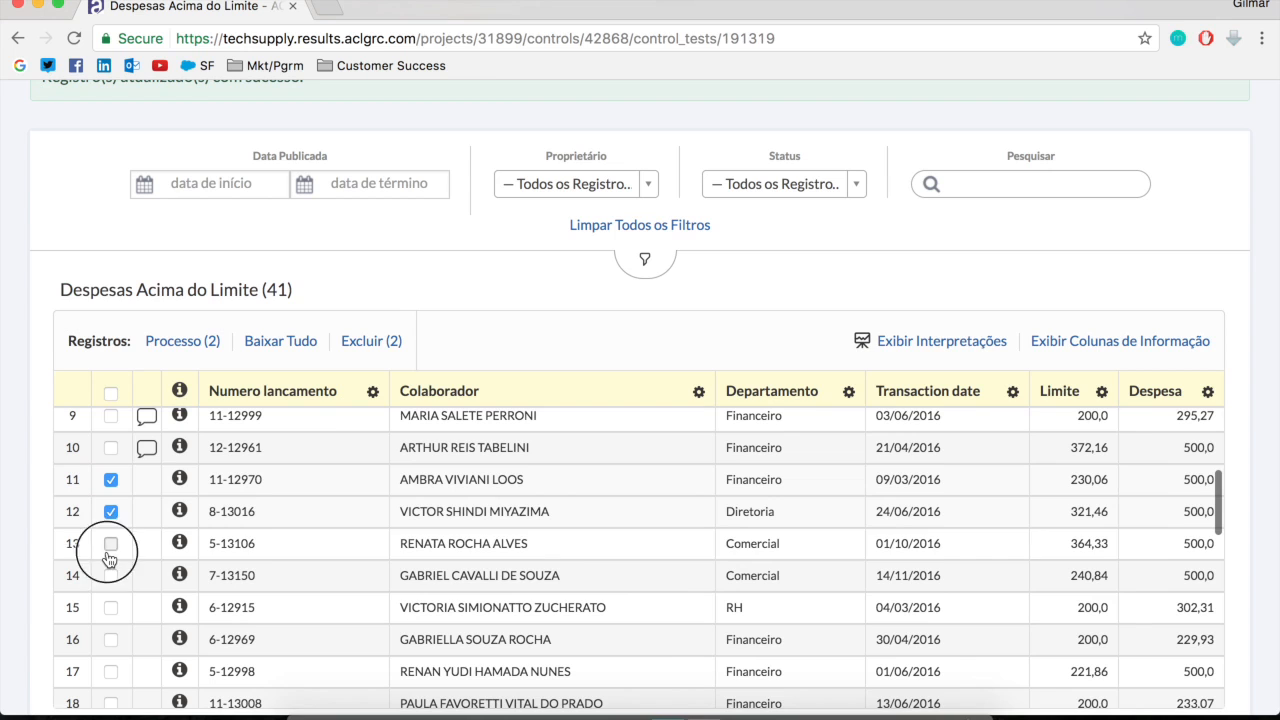
pyautogui.click(111, 576)
pyautogui.click(111, 608)
pyautogui.click(111, 640)
pyautogui.click(111, 672)
pyautogui.scroll(-3, 118, 630)
pyautogui.click(111, 540)
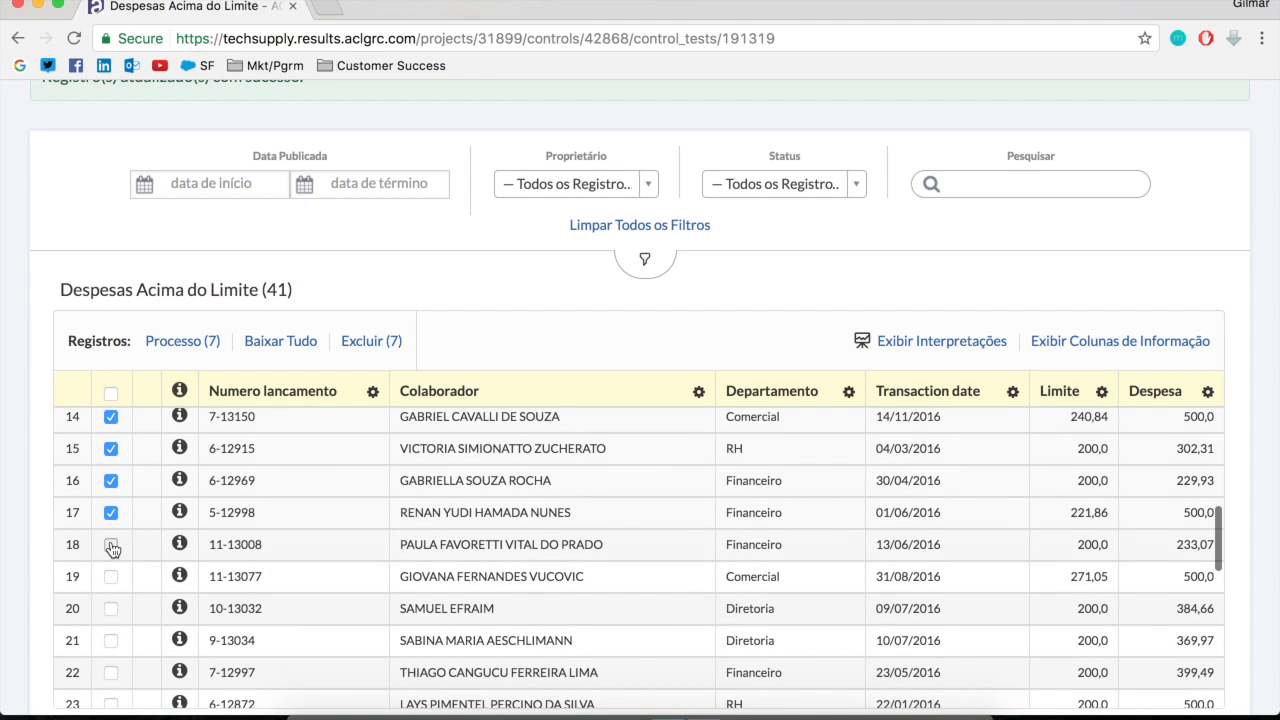
pyautogui.click(111, 572)
pyautogui.click(111, 602)
pyautogui.click(111, 632)
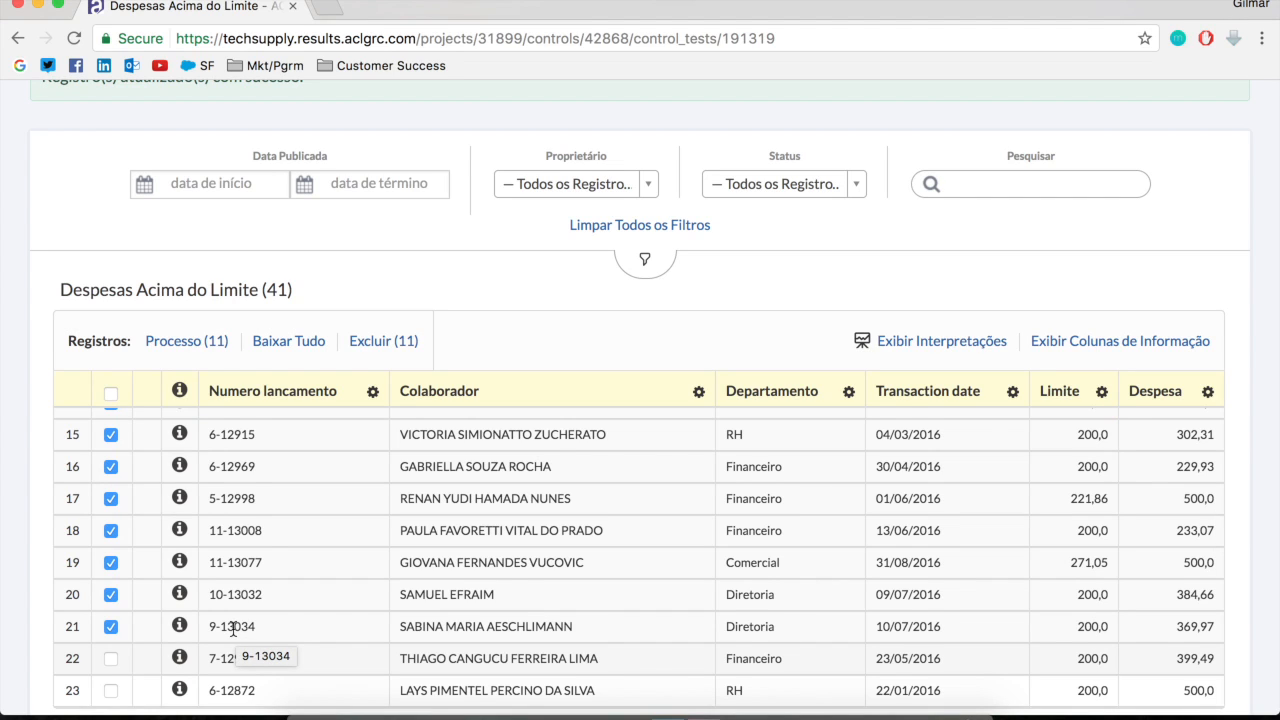
# Start bulk processing for the eleven selected records, with priority Alto(a) and status Confirmado(a) - Aguardando Remediação
pyautogui.click(196, 345)
pyautogui.click(1040, 240)
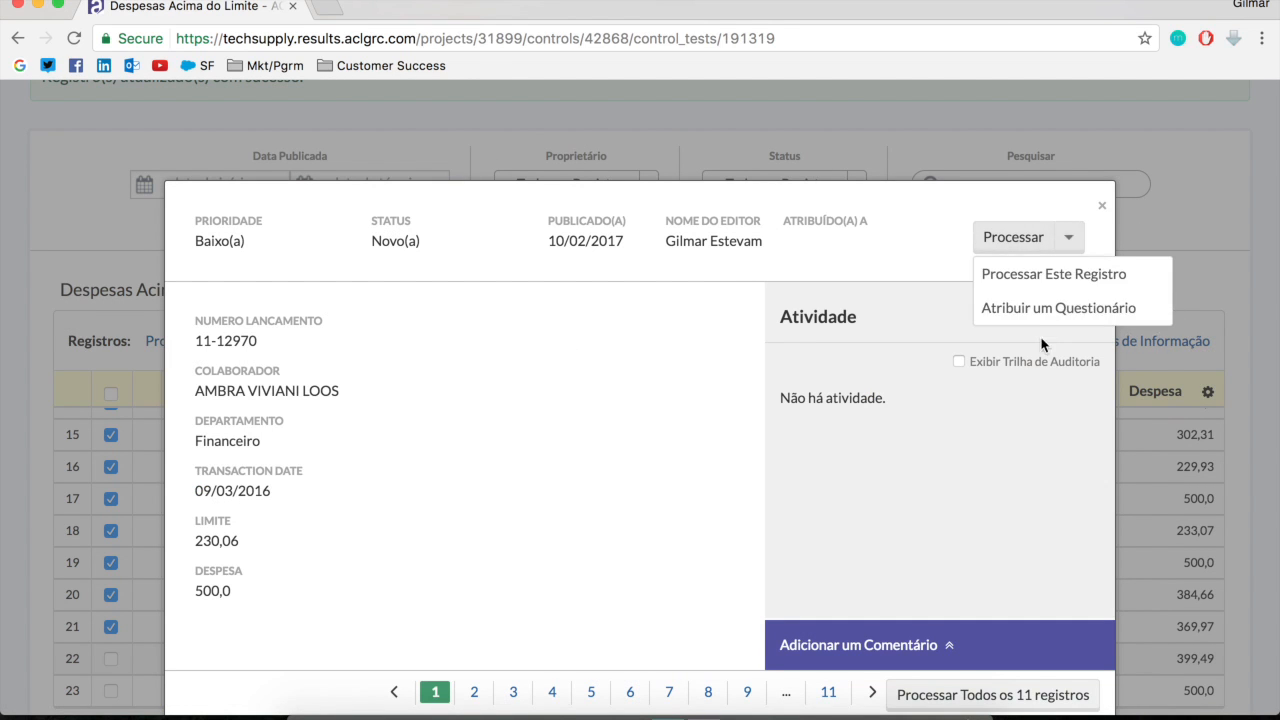
pyautogui.click(666, 491)
pyautogui.scroll(-1, 688, 500)
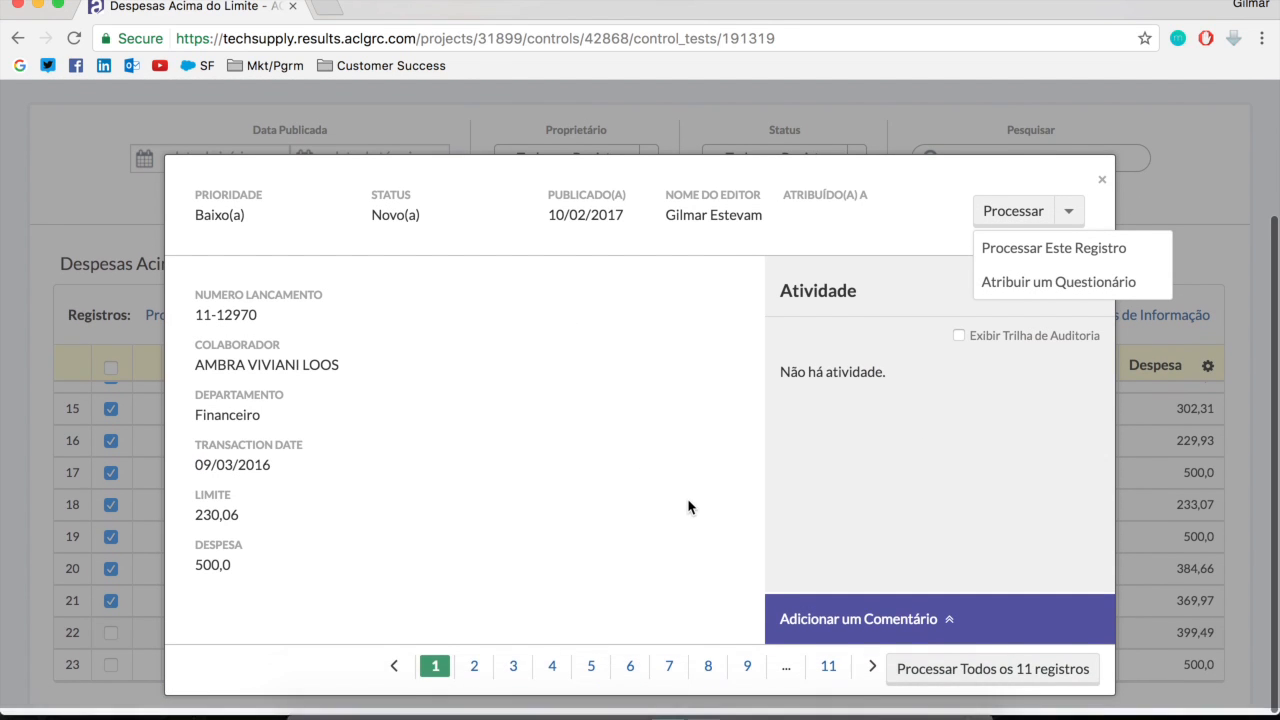
pyautogui.click(960, 672)
pyautogui.click(628, 277)
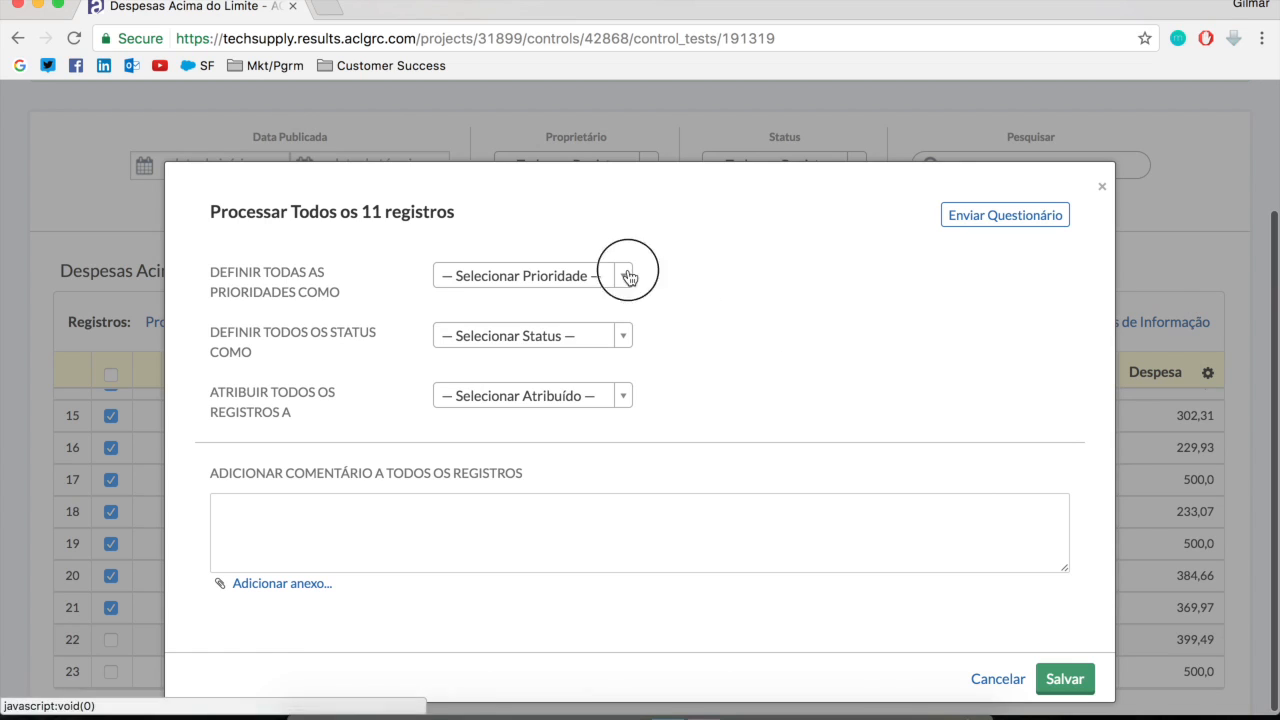
pyautogui.click(490, 449)
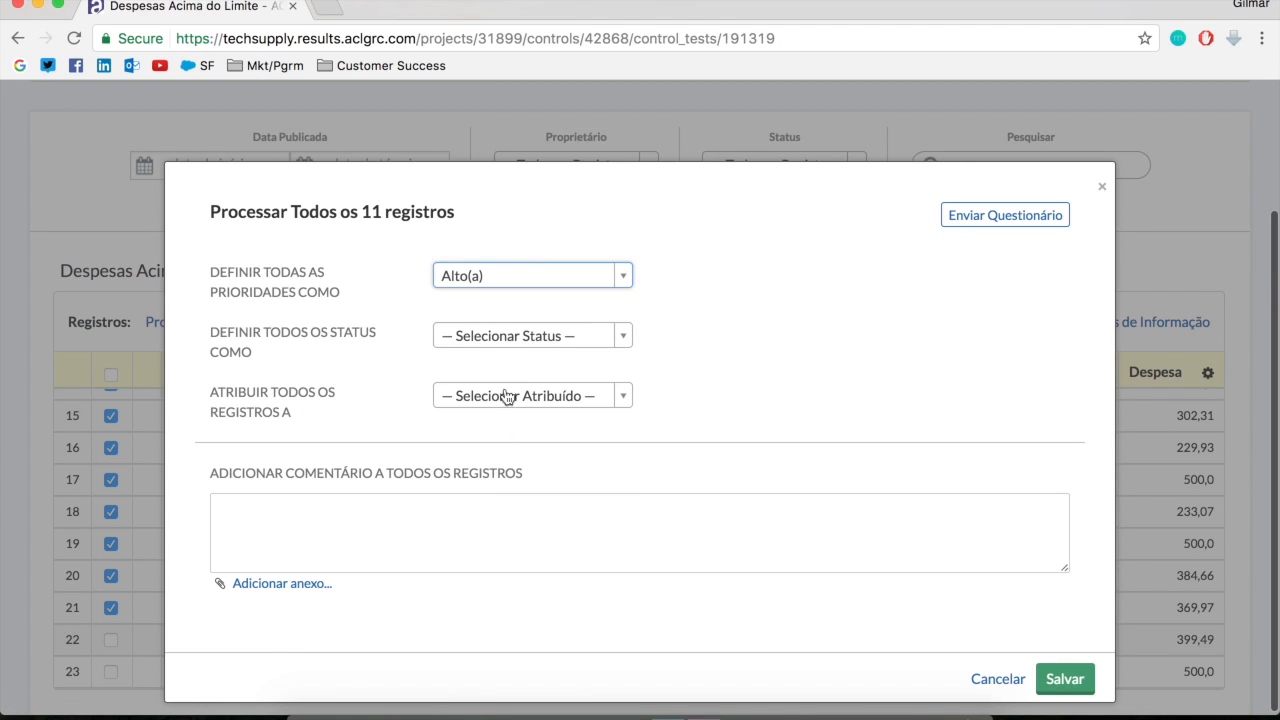
pyautogui.click(505, 338)
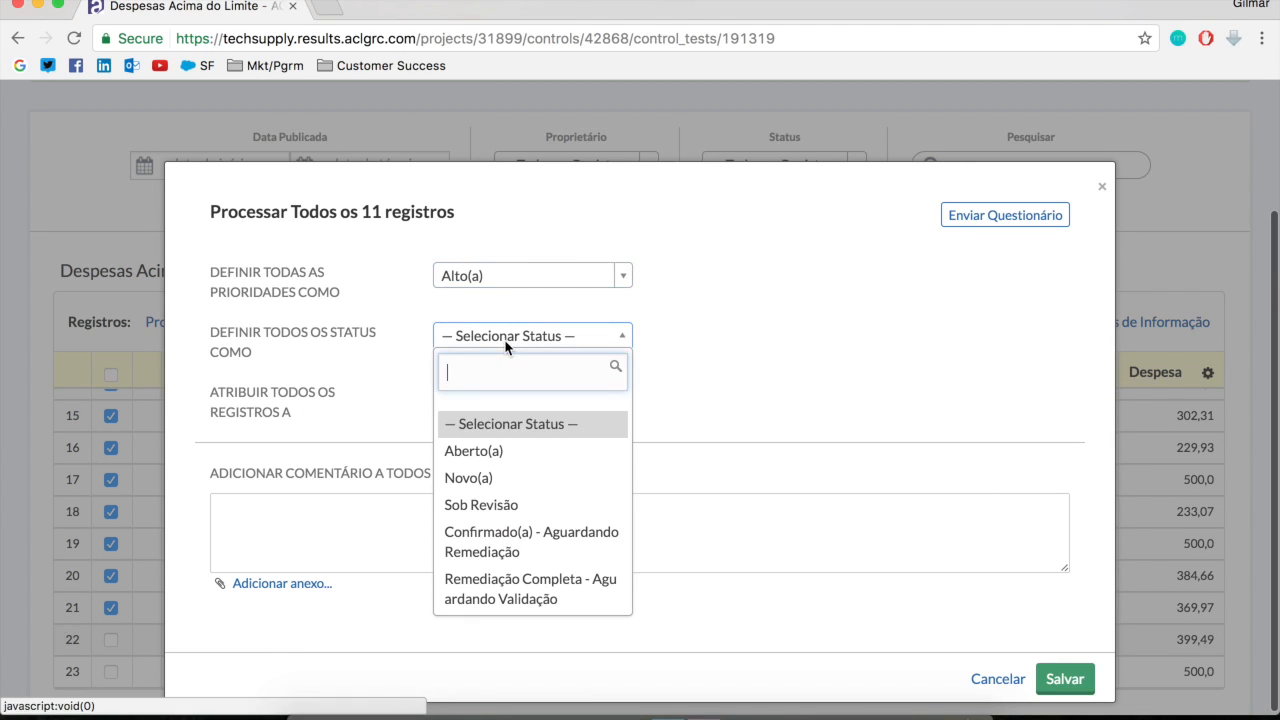
pyautogui.click(513, 543)
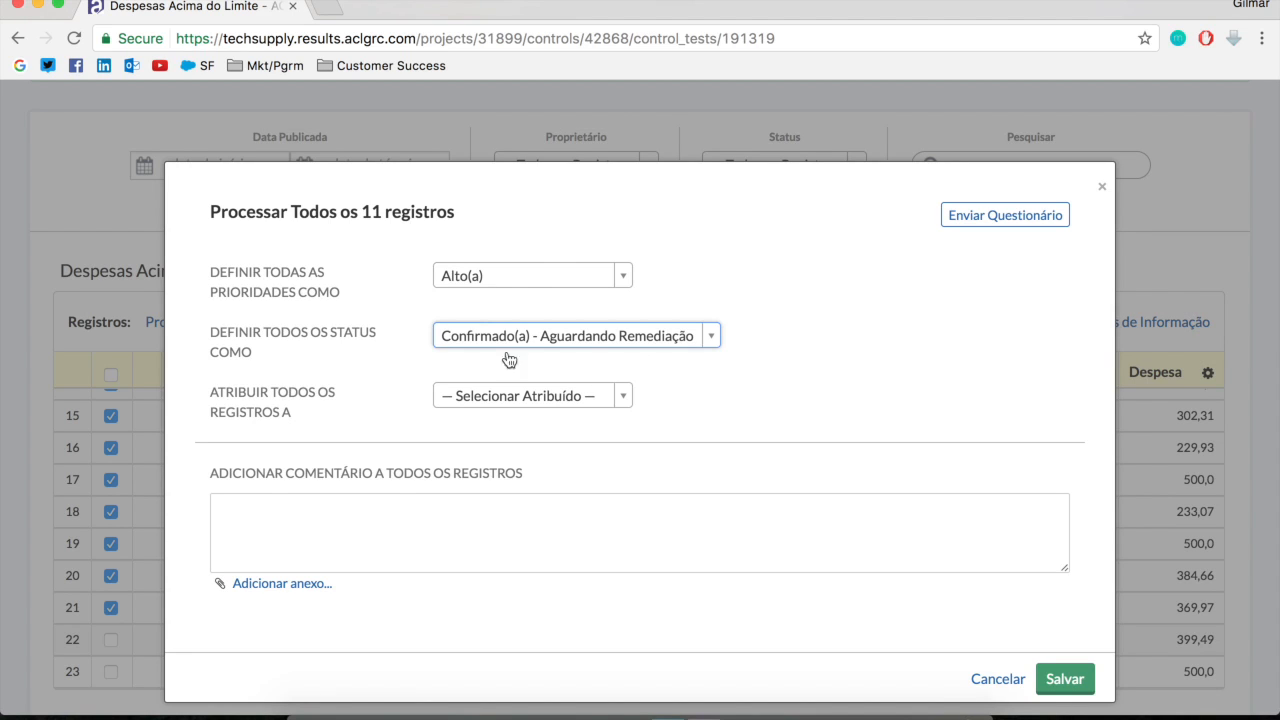
# Assign all eleven records to another individual user and save the processing with no comment
pyautogui.click(561, 404)
pyautogui.scroll(-10, 529, 600)
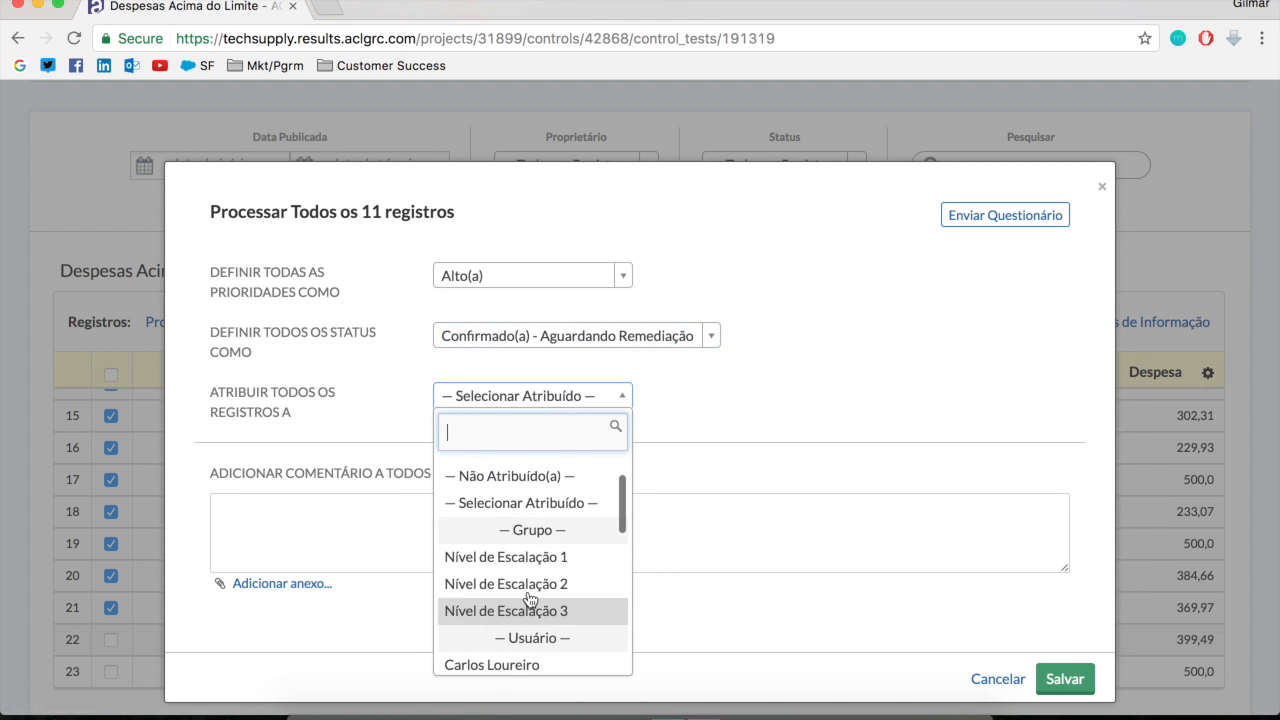
pyautogui.click(510, 601)
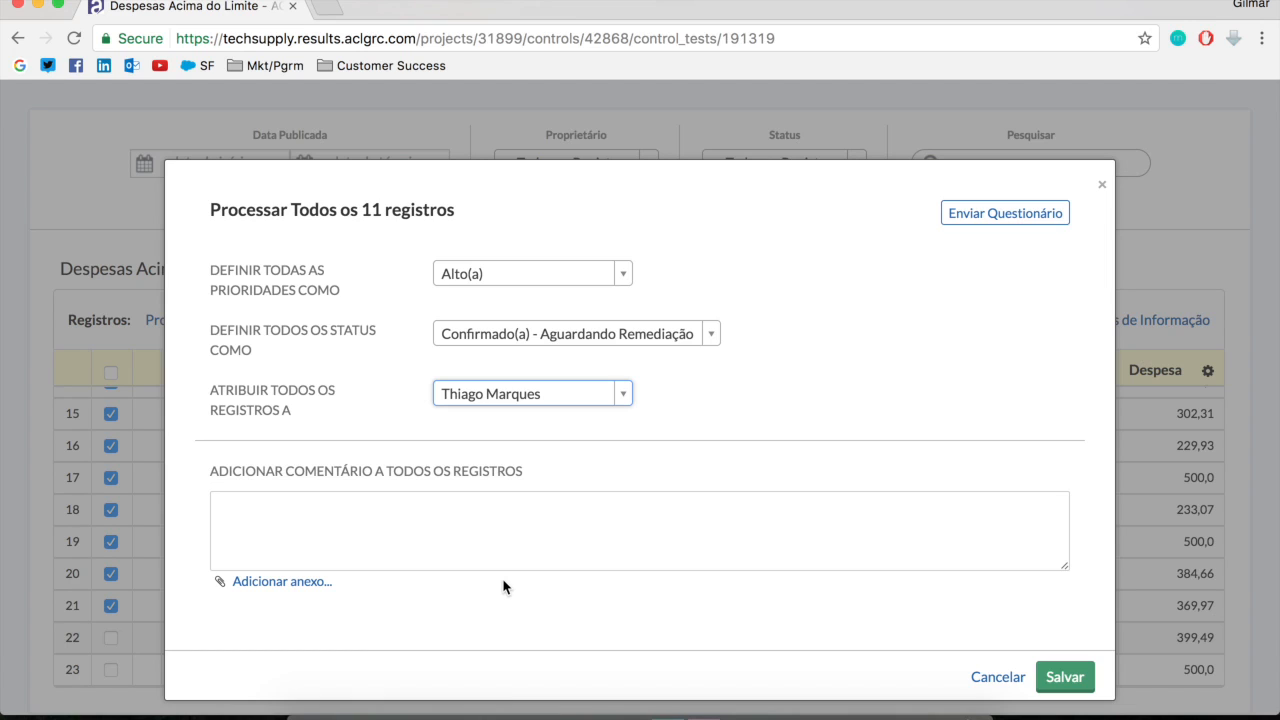
pyautogui.click(584, 528)
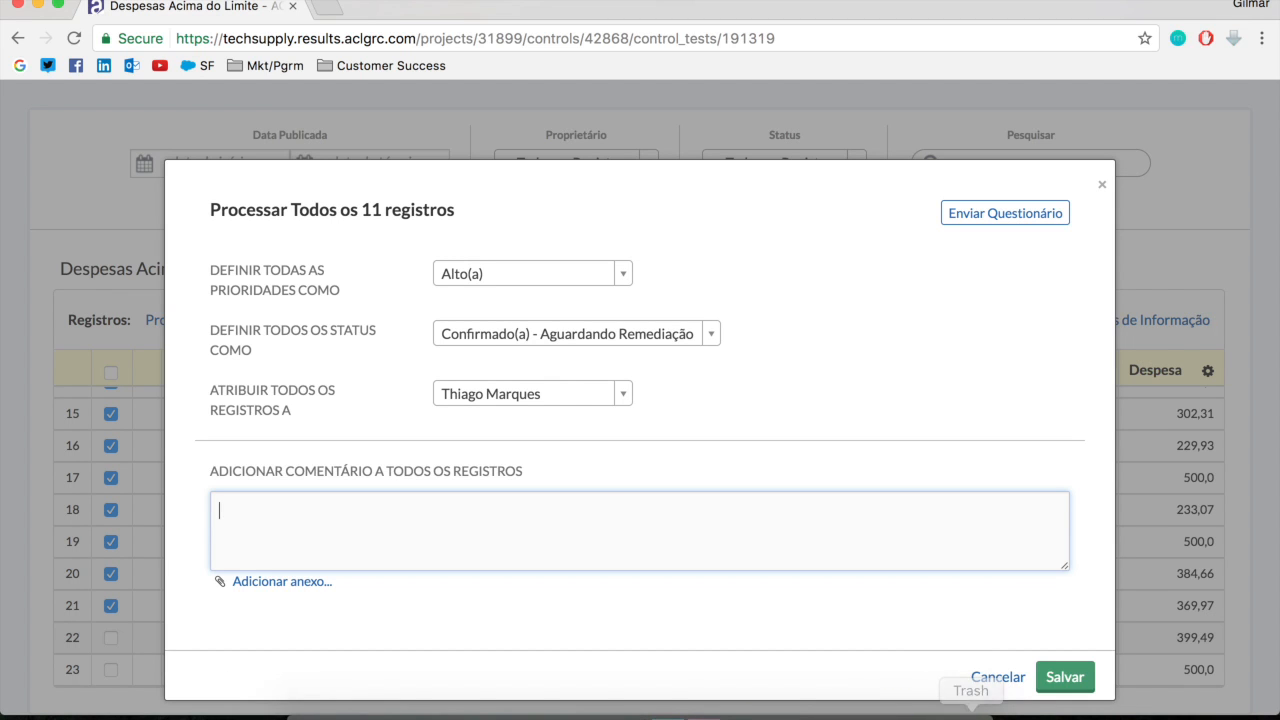
pyautogui.click(1070, 686)
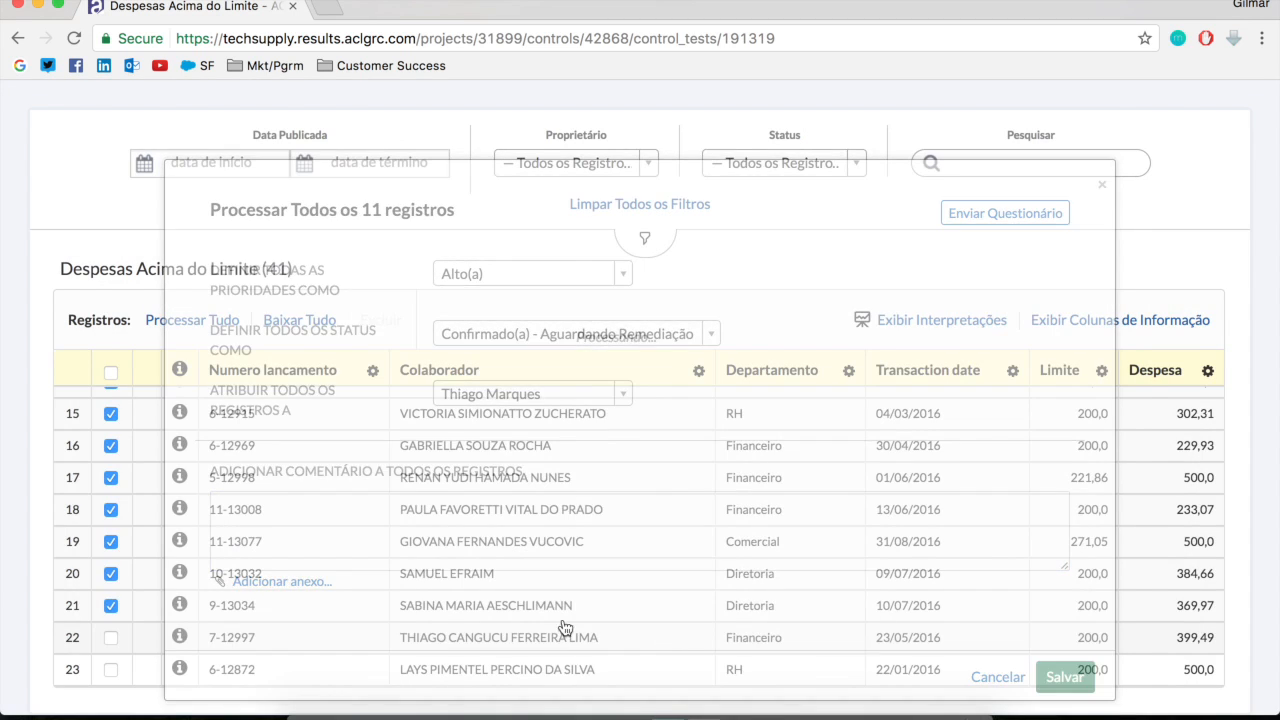
# Select the last four records, 38 to 41, and open them for processing
pyautogui.scroll(-1, 147, 585)
pyautogui.scroll(-6, 148, 584)
pyautogui.scroll(1, 148, 584)
pyautogui.click(111, 459)
pyautogui.click(111, 459)
pyautogui.scroll(-6, 180, 596)
pyautogui.moveTo(180, 596)
pyautogui.scroll(-10, 180, 596)
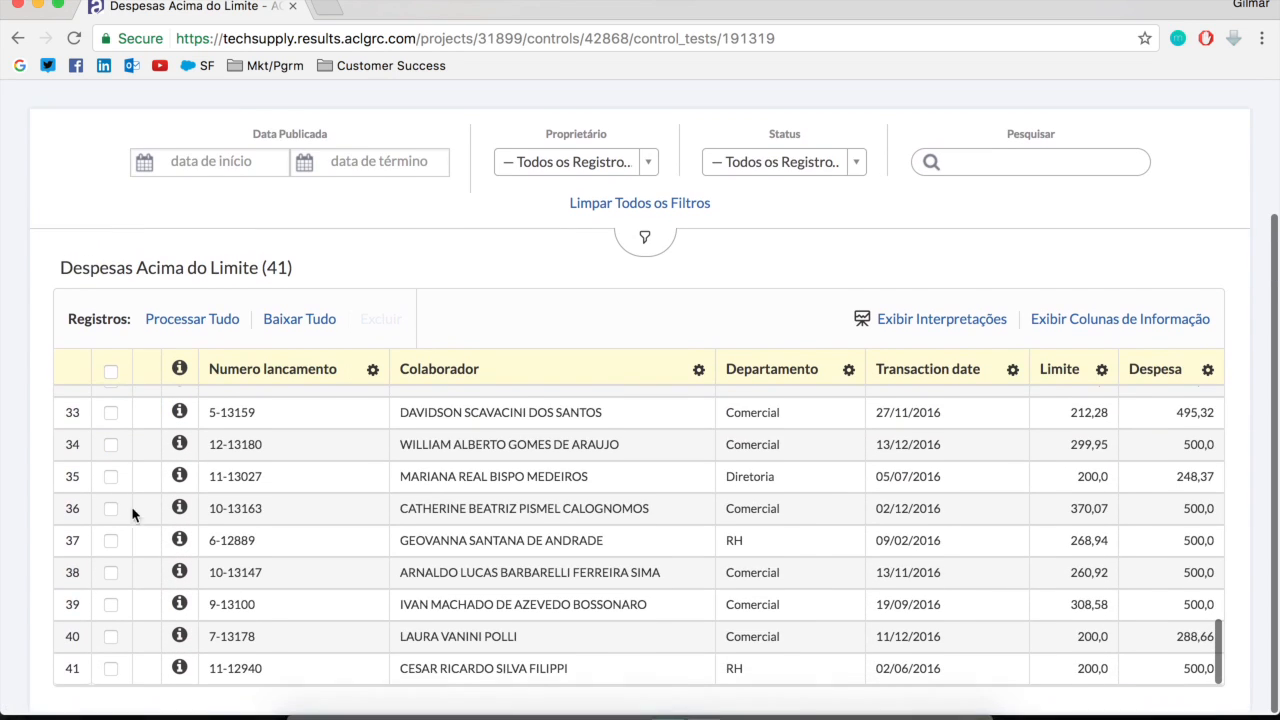
pyautogui.click(111, 672)
pyautogui.click(111, 639)
pyautogui.click(111, 607)
pyautogui.click(111, 575)
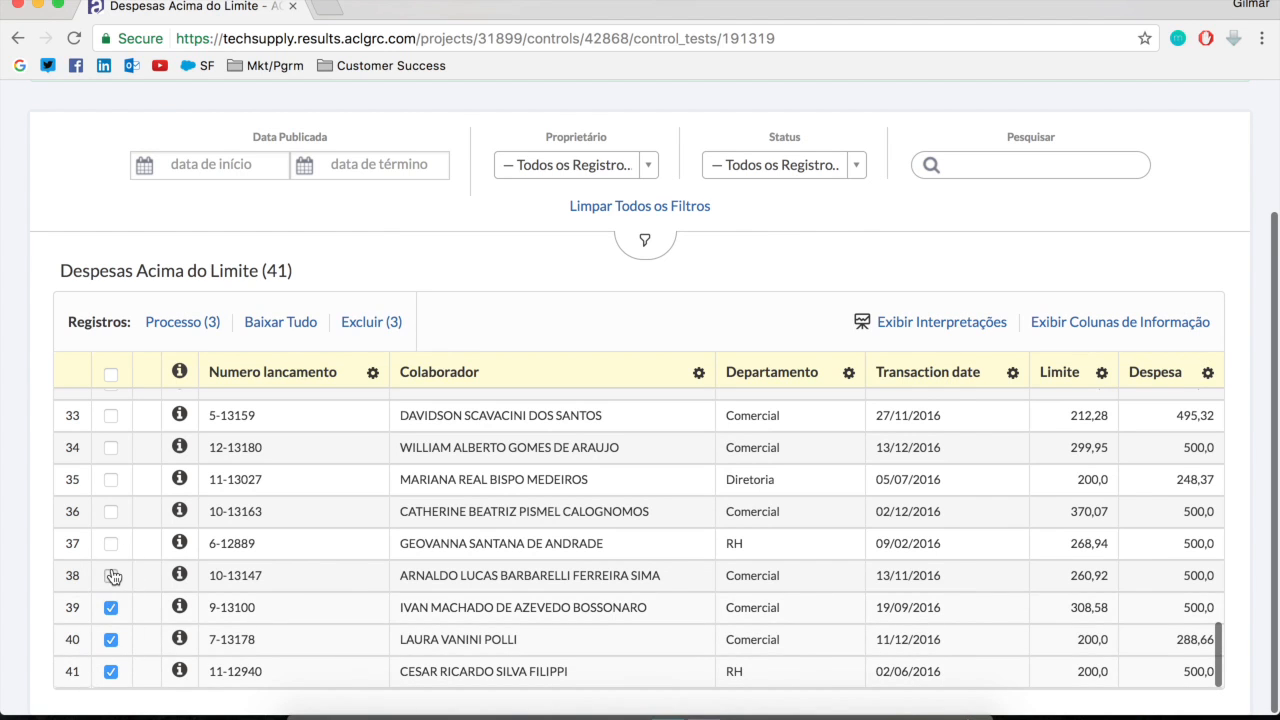
pyautogui.click(185, 328)
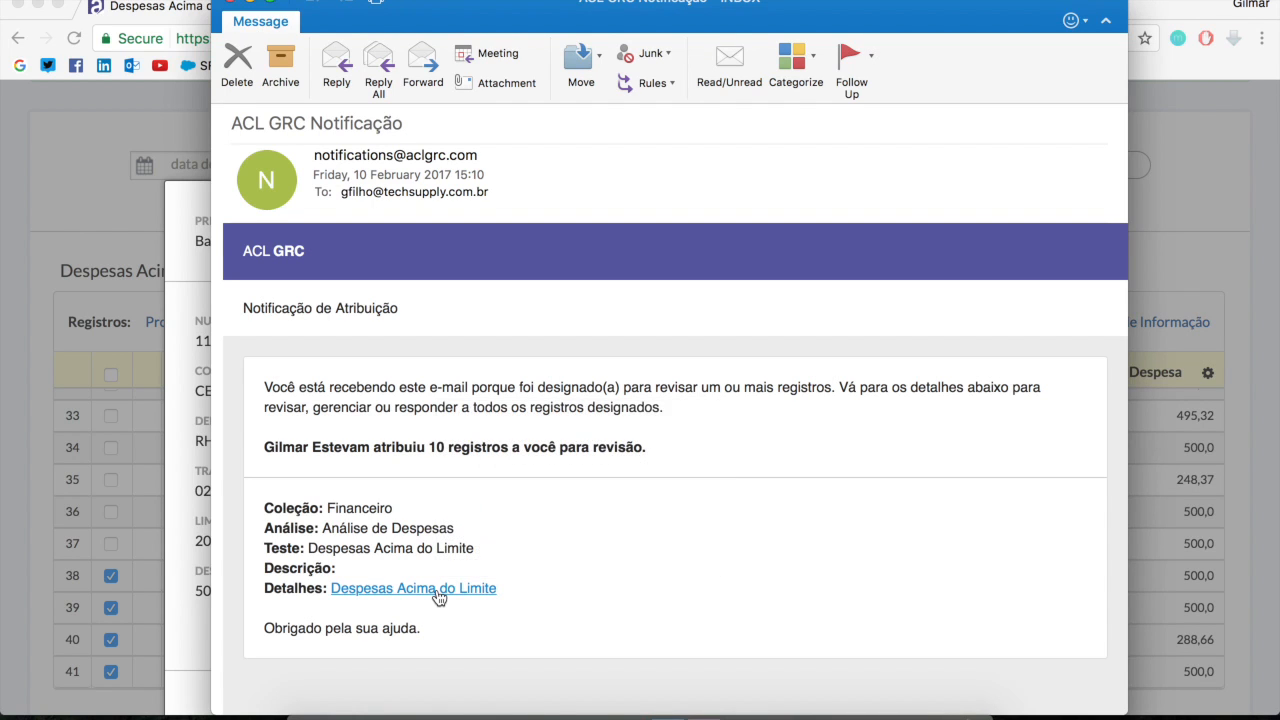
# Review the ACL GRC Notificação assignment e-mail in Outlook and close its message window
pyautogui.moveTo(510, 9)
pyautogui.mouseDown()
pyautogui.moveTo(540, 23)
pyautogui.moveTo(505, 17)
pyautogui.mouseUp()
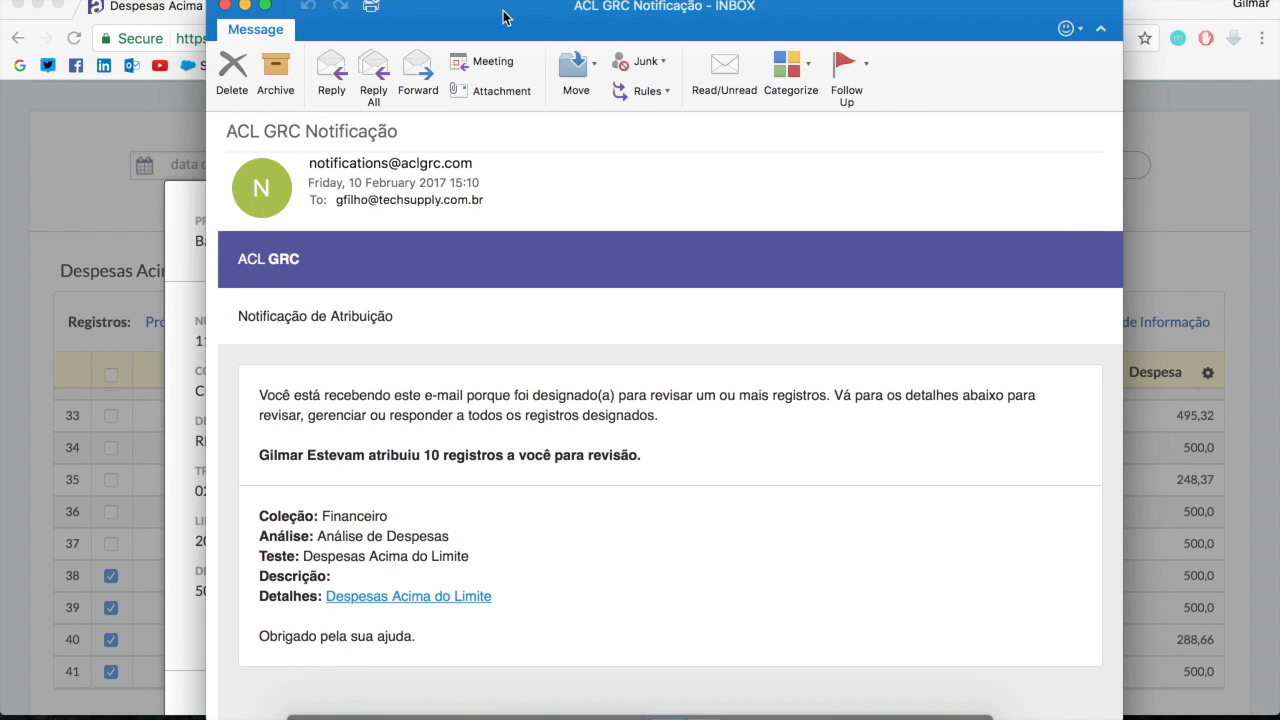
pyautogui.click(228, 5)
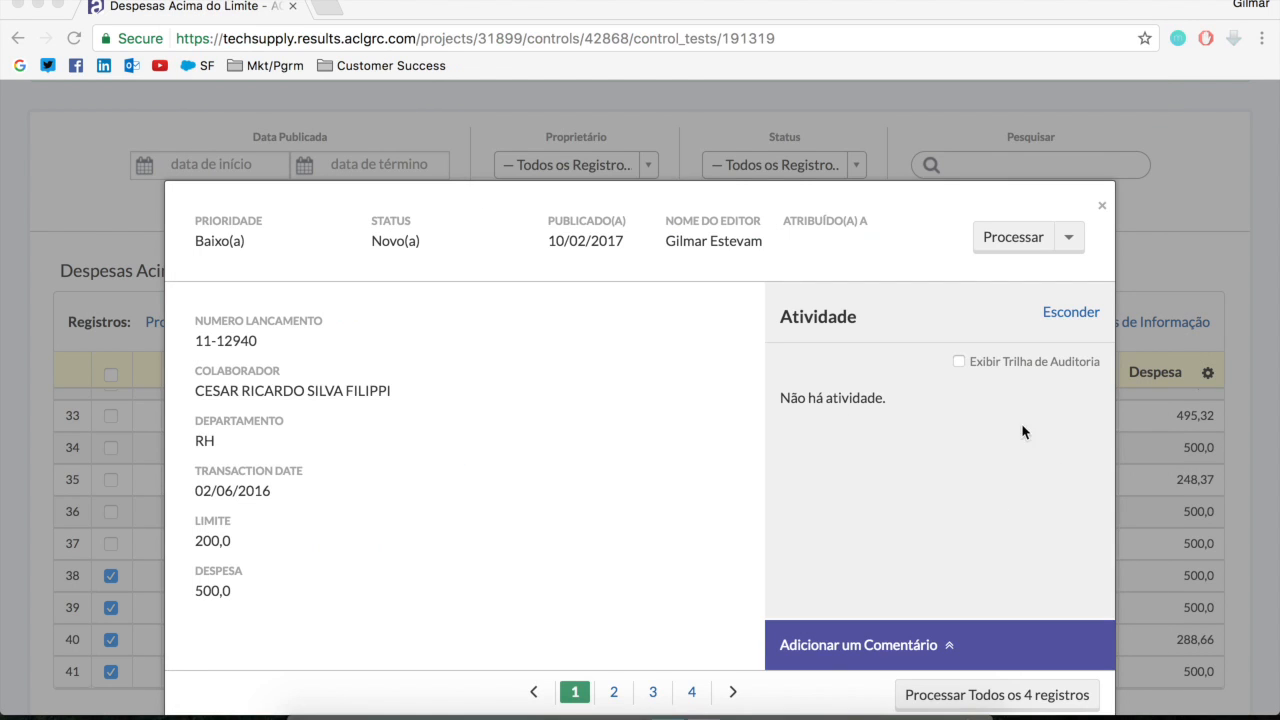
# Start bulk processing for the four selected records, with priority Crítico(a) and status Remediação Completa - Aguardando Validação
pyautogui.scroll(-1, 885, 456)
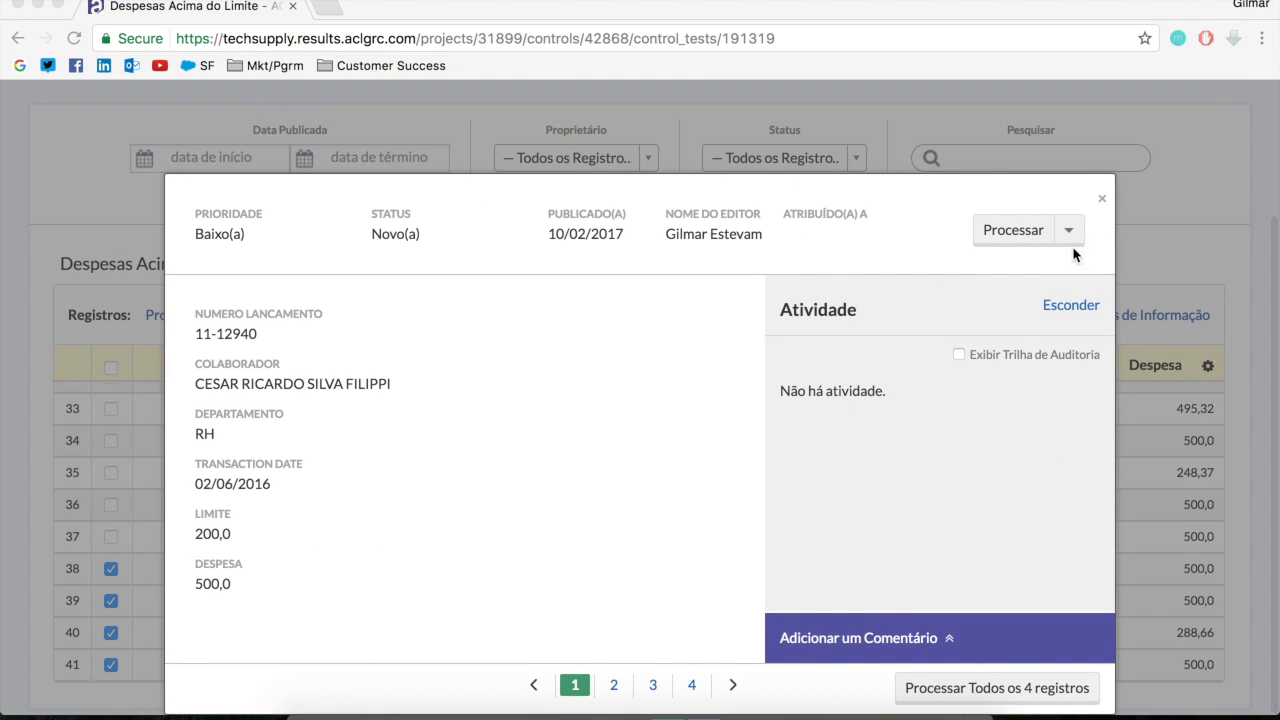
pyautogui.click(1007, 691)
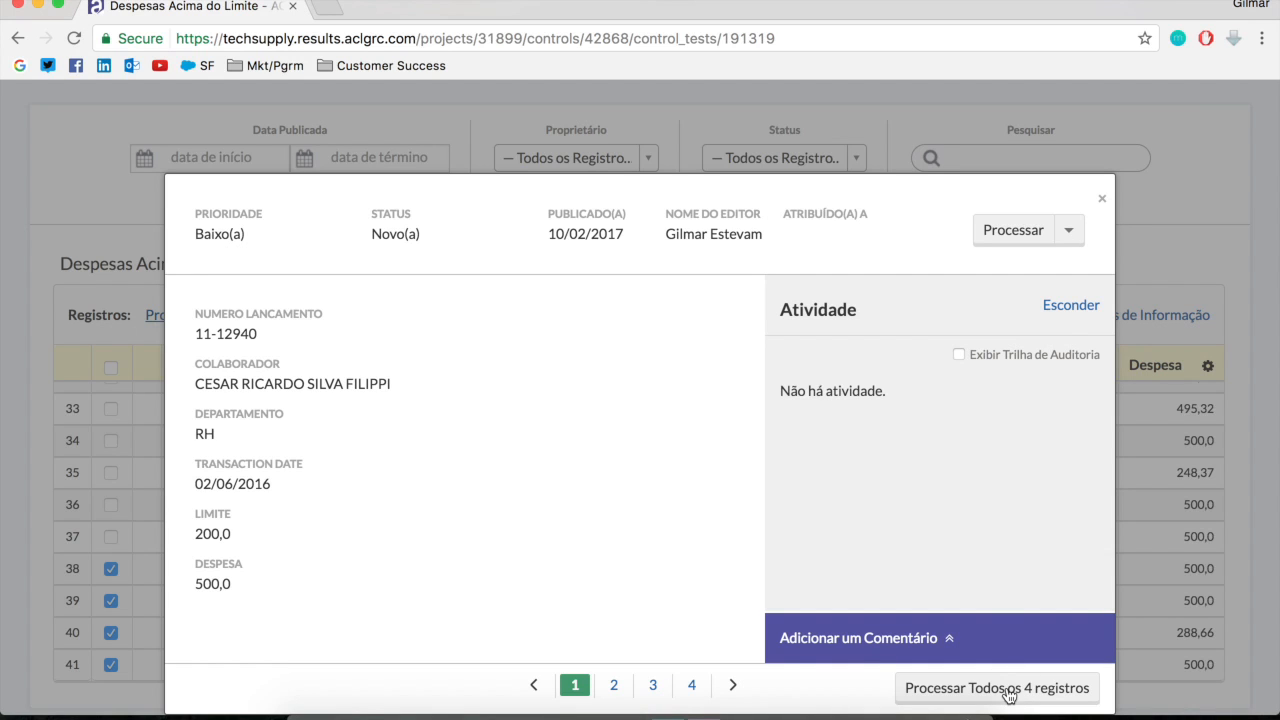
pyautogui.click(1015, 697)
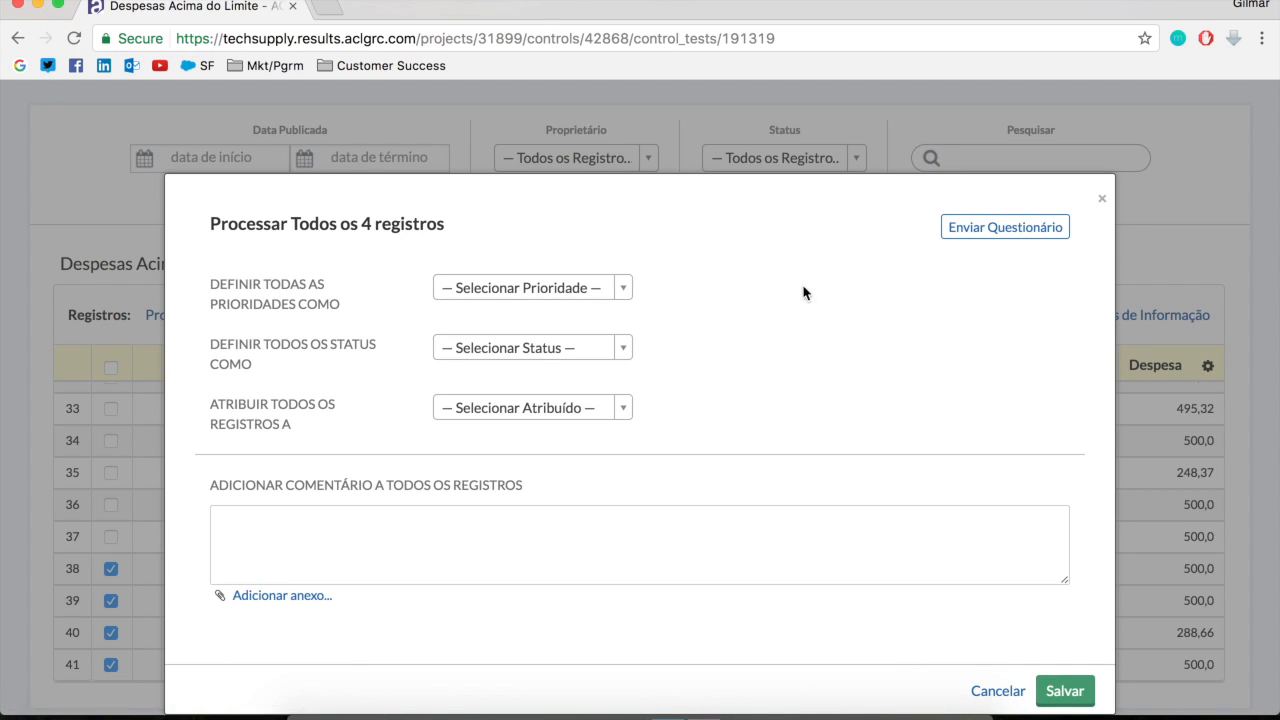
pyautogui.click(614, 289)
pyautogui.click(500, 485)
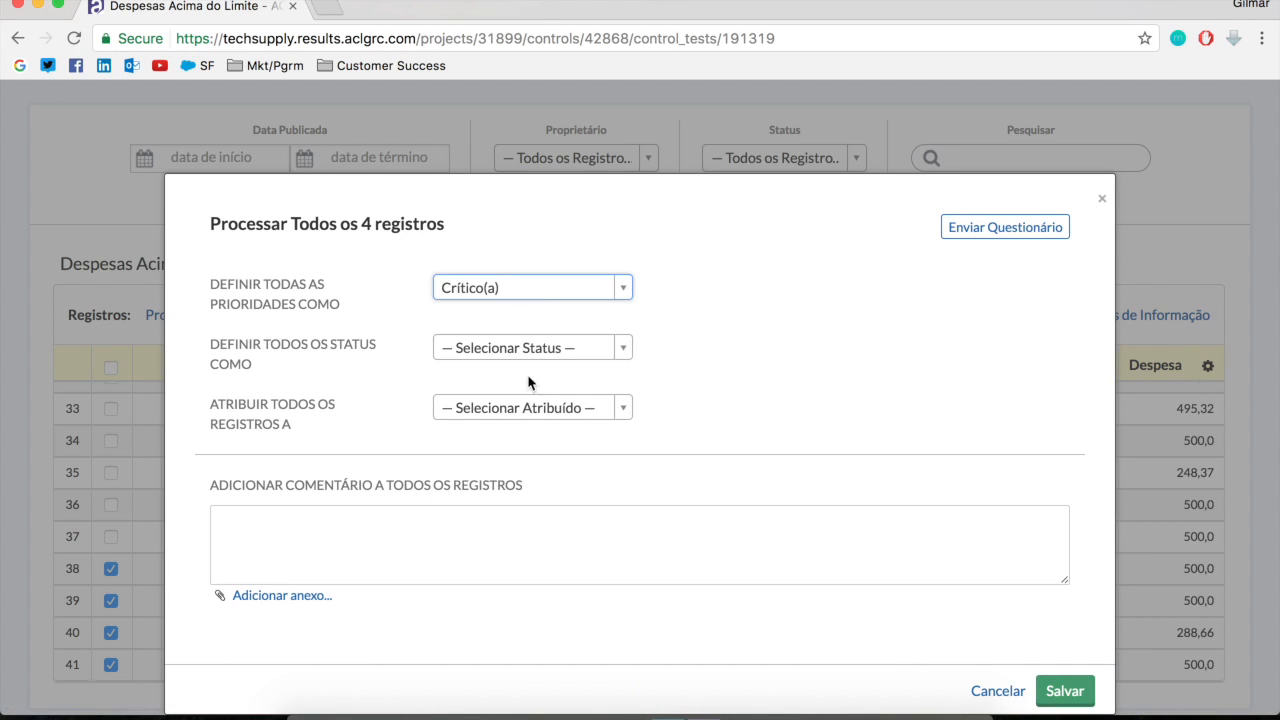
pyautogui.click(529, 349)
pyautogui.scroll(-3, 566, 600)
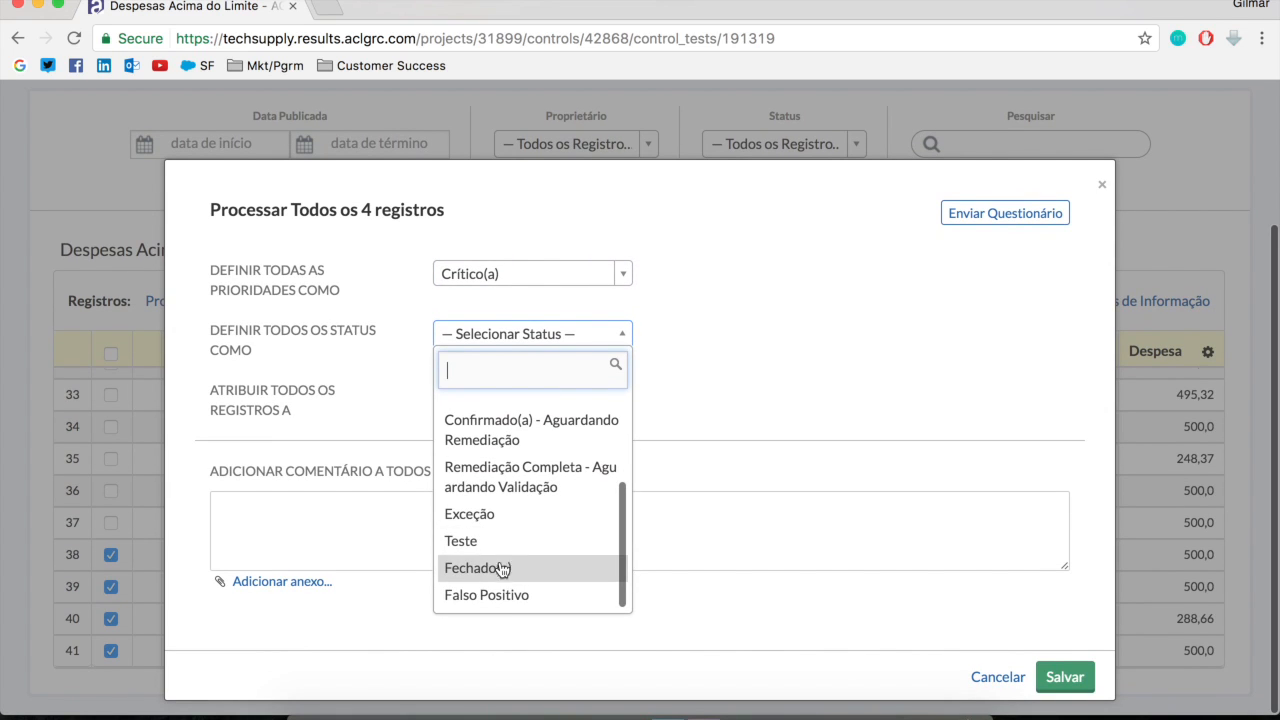
pyautogui.click(517, 490)
pyautogui.click(540, 395)
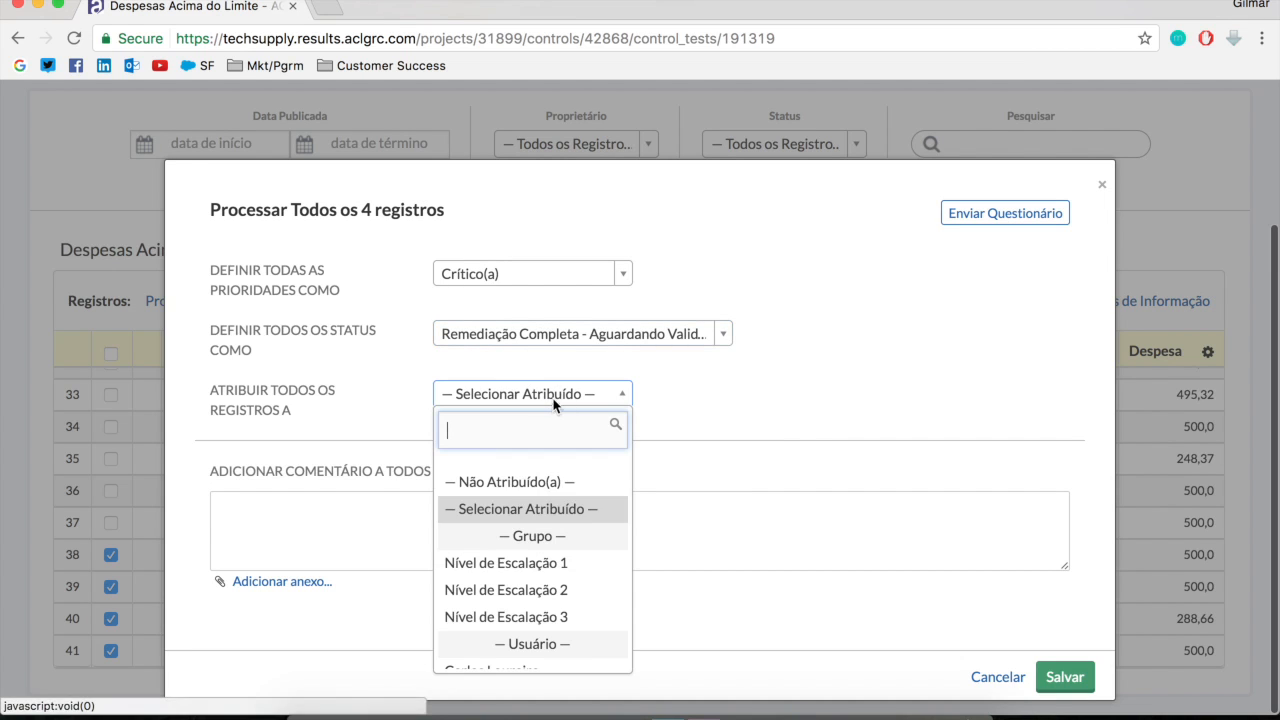
pyautogui.click(855, 425)
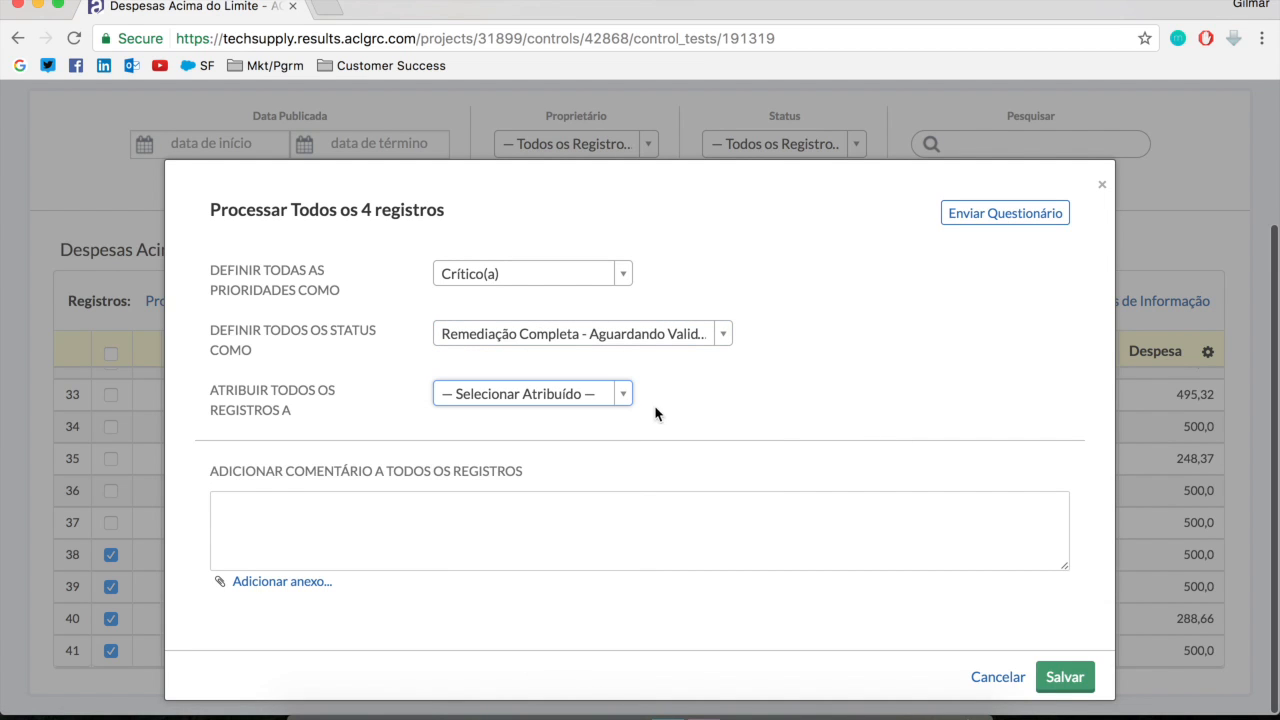
pyautogui.click(607, 508)
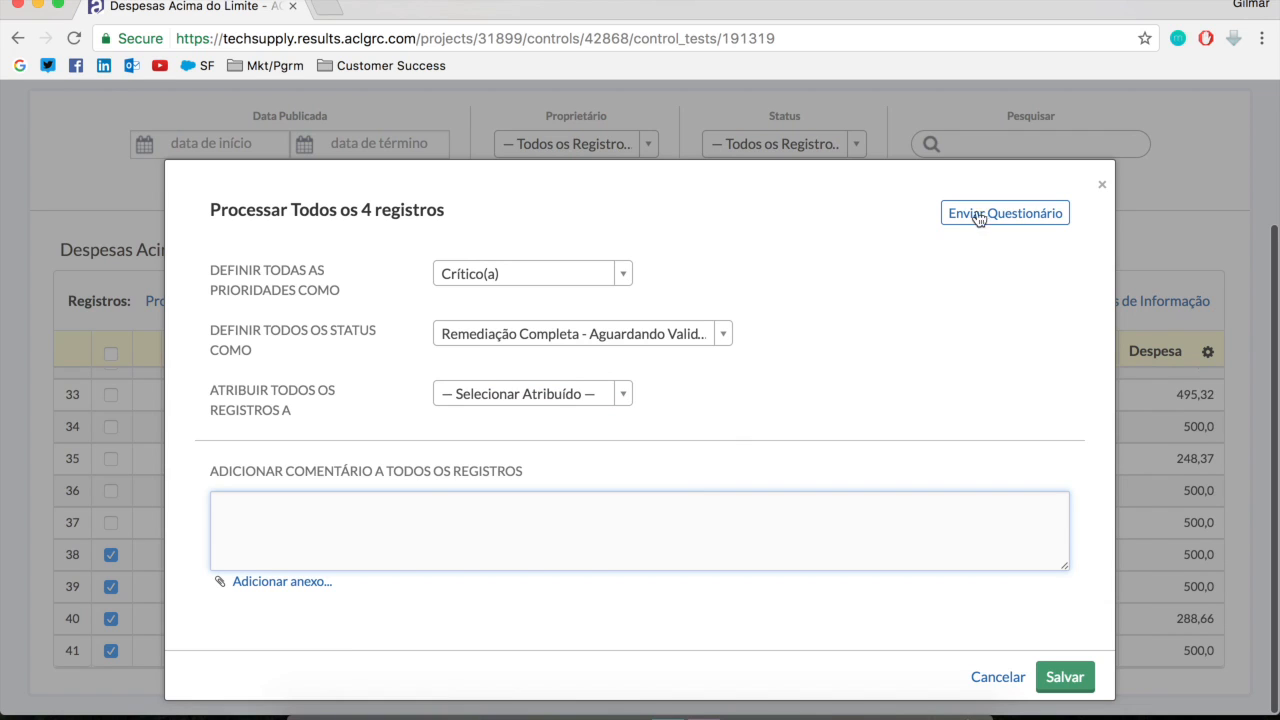
# Save the bulk processing of the four records without an assignee or comment, and show the information columns
pyautogui.click(1073, 683)
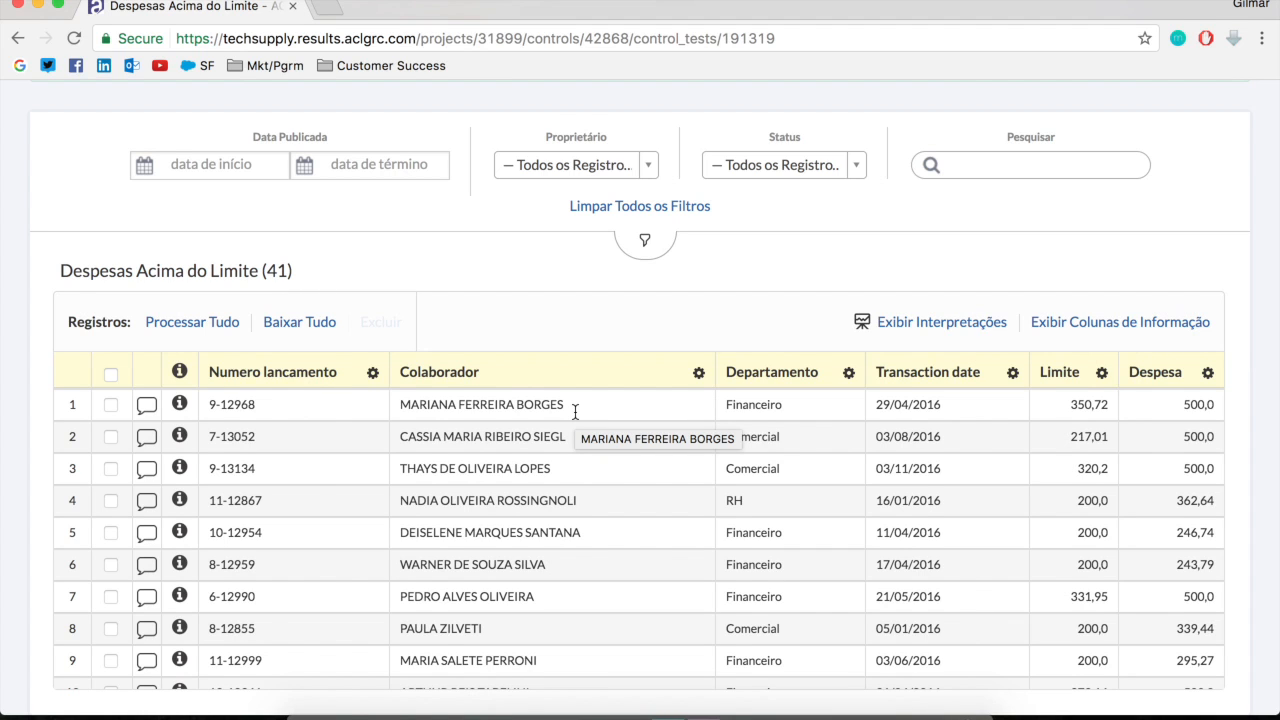
pyautogui.click(1108, 322)
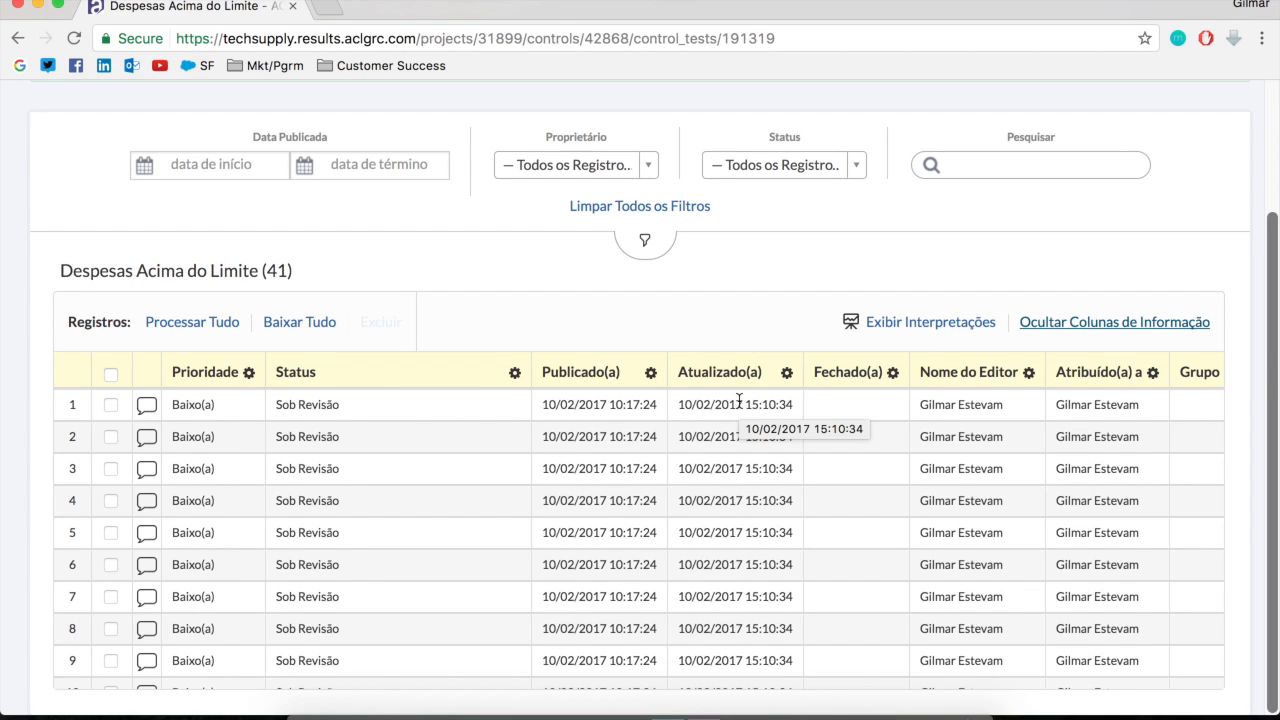
# Review the priority, status, update date and assignee of the processed record groups, and hide the information columns
pyautogui.scroll(-10, 712, 510)
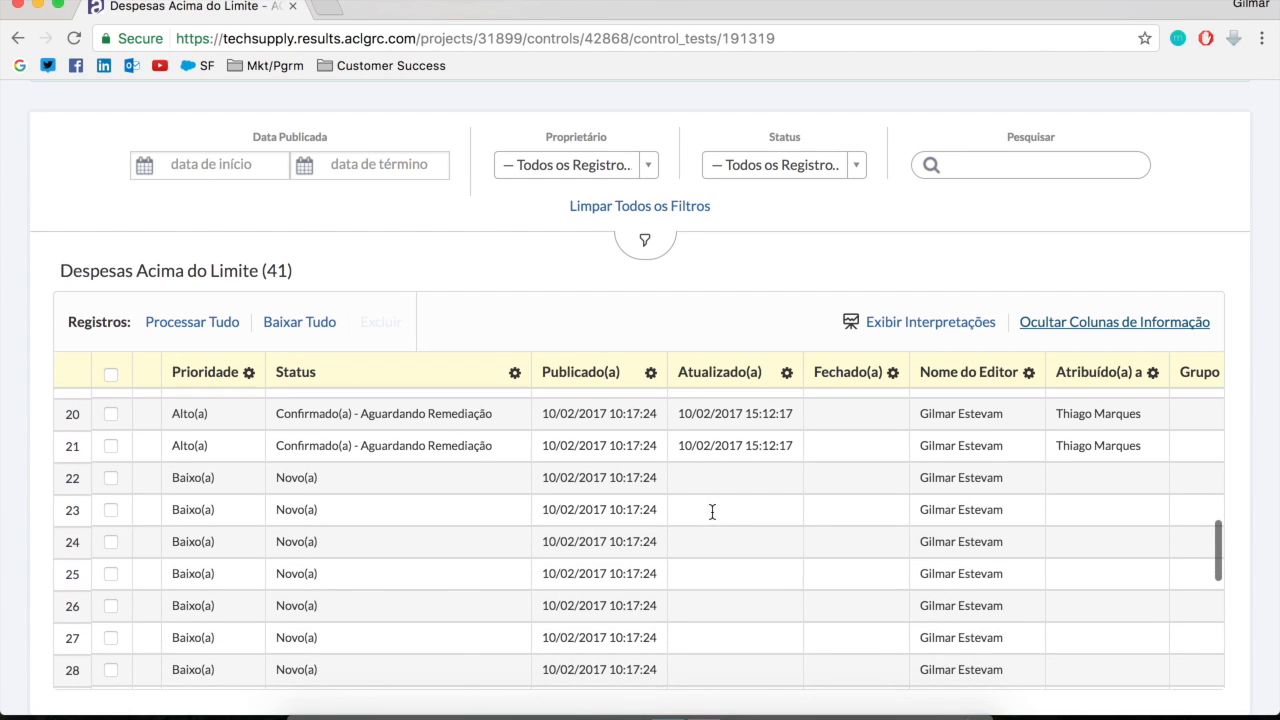
pyautogui.scroll(7, 986, 429)
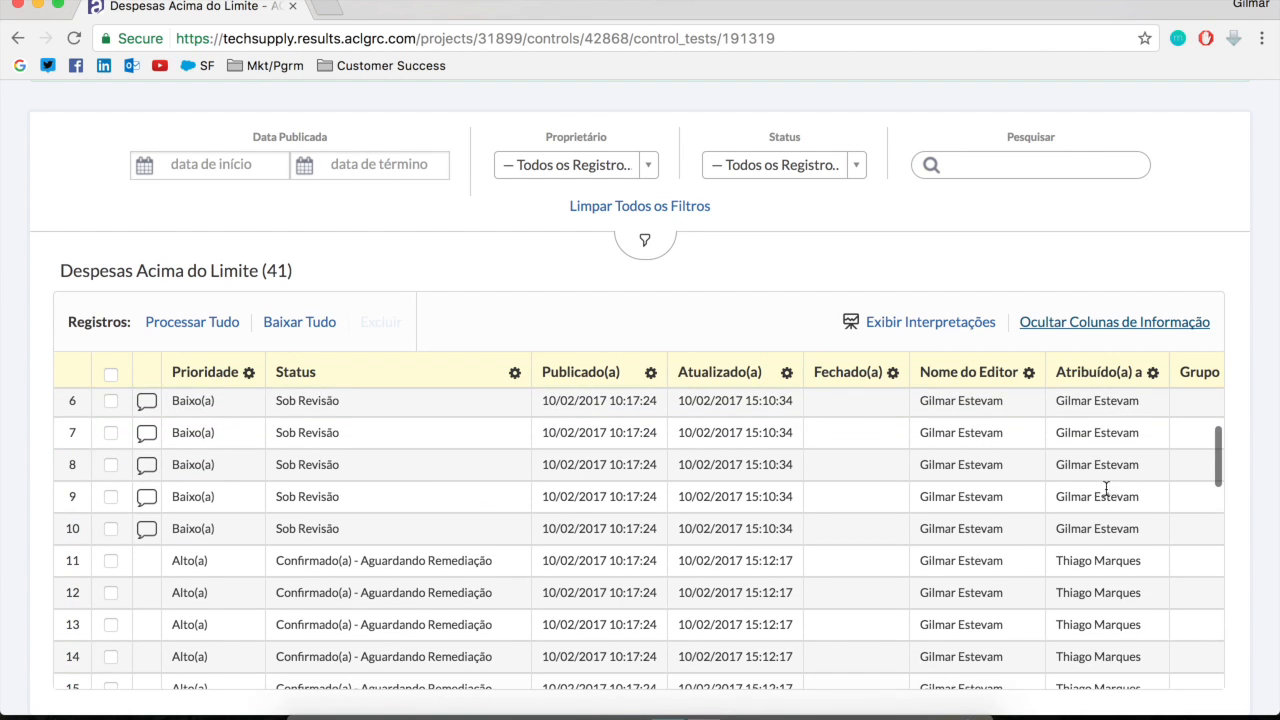
pyautogui.scroll(-3, 1106, 488)
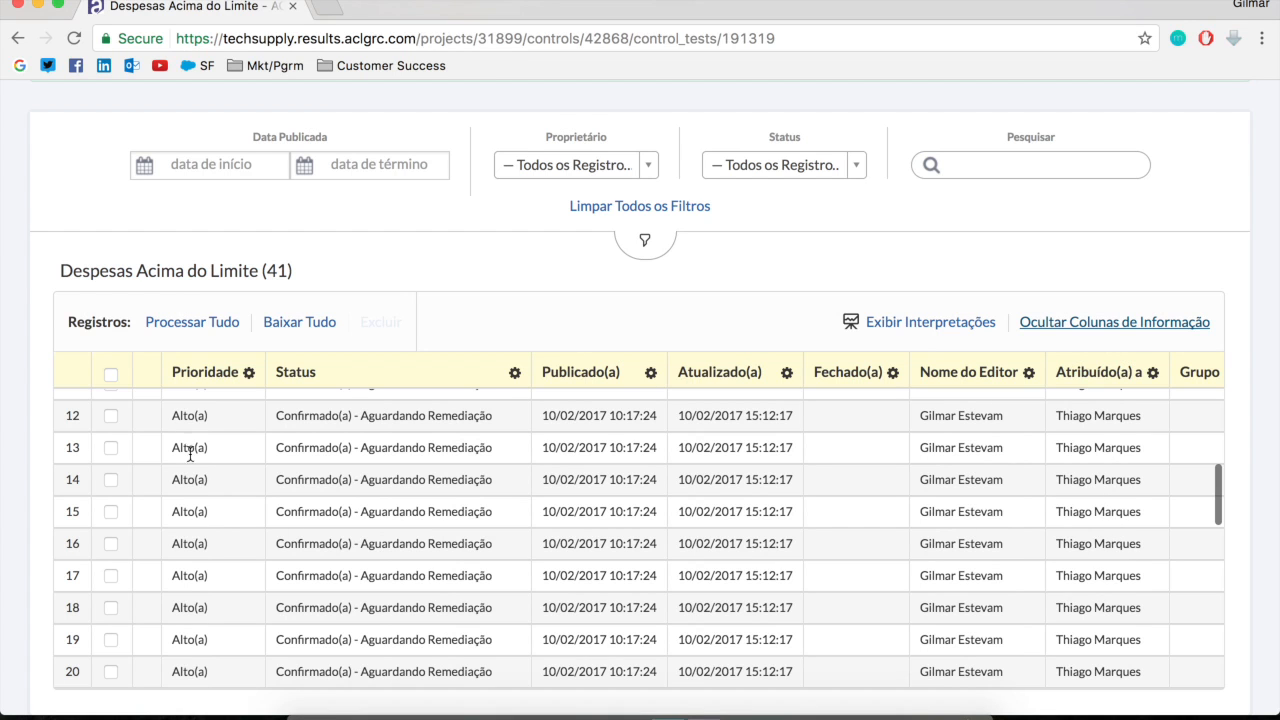
pyautogui.scroll(-10, 200, 514)
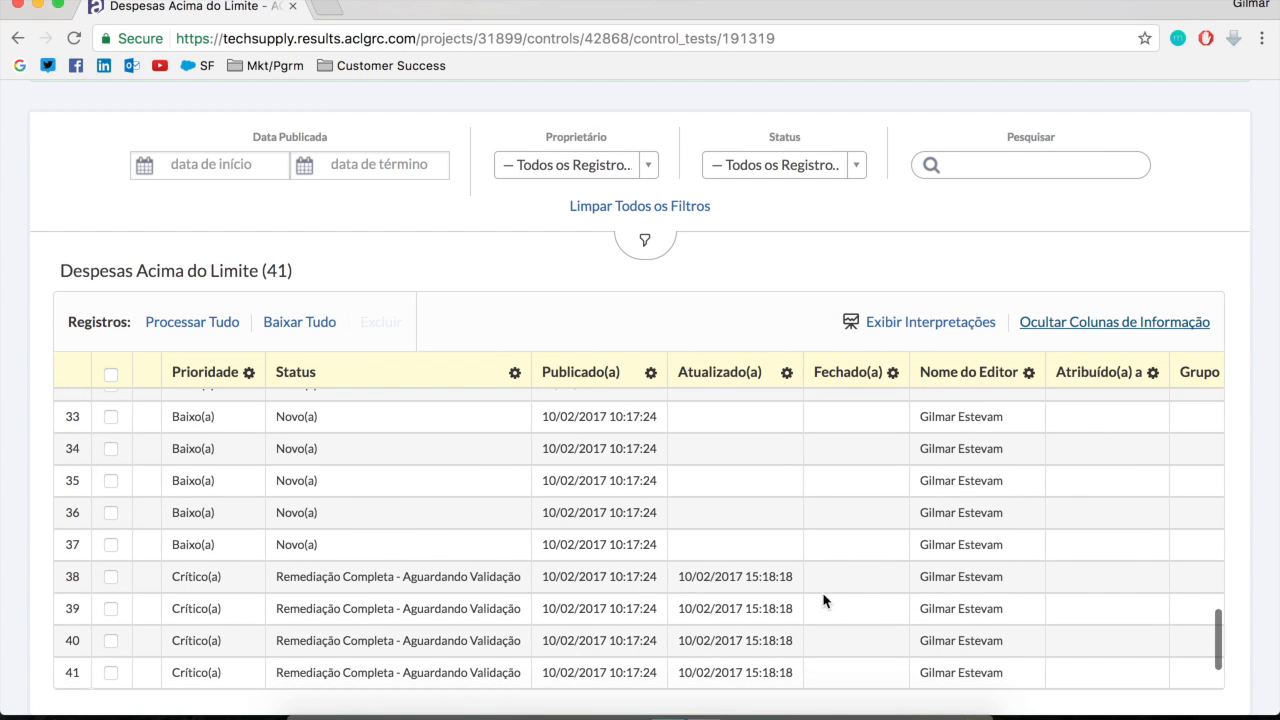
pyautogui.scroll(12, 980, 609)
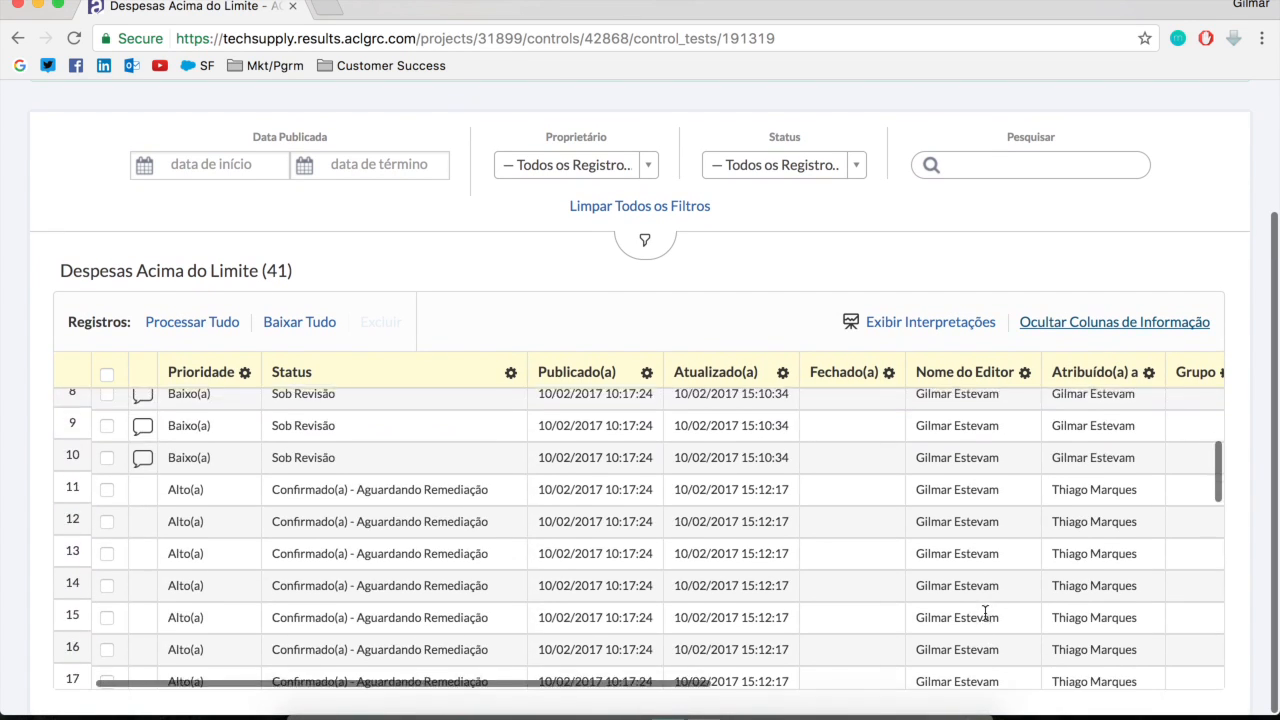
pyautogui.scroll(5, 985, 619)
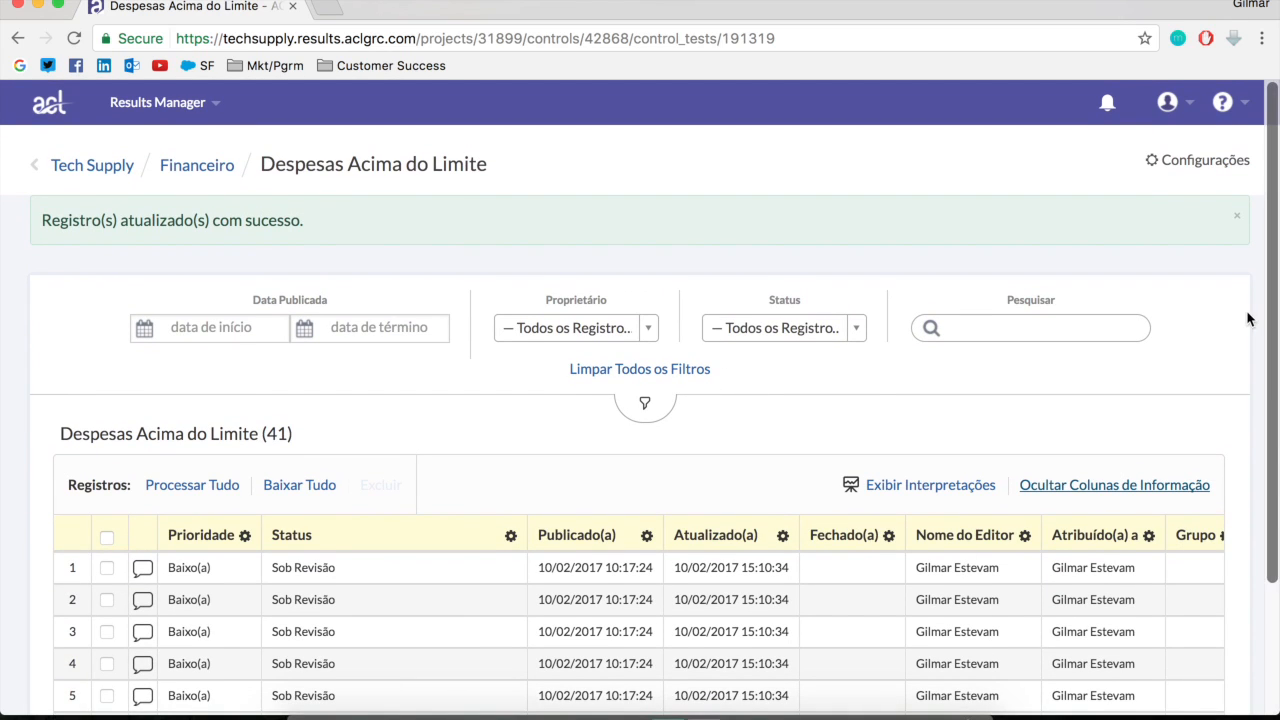
pyautogui.scroll(-3, 1251, 320)
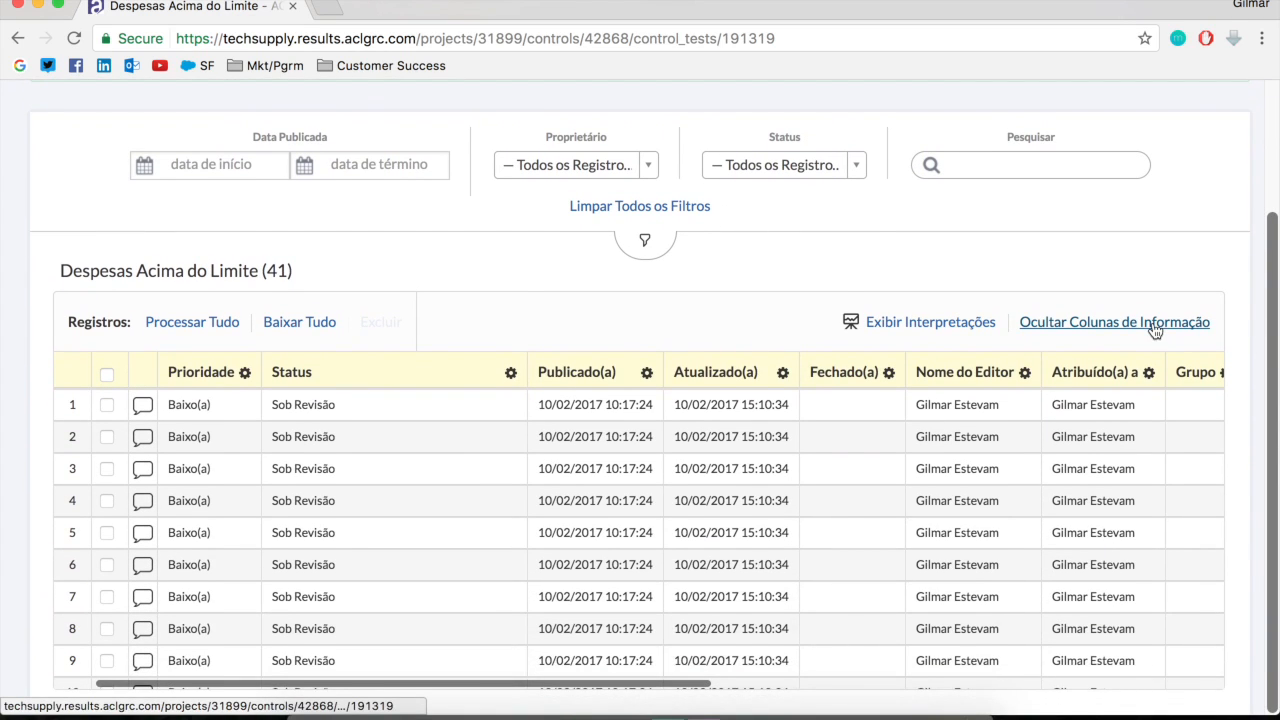
pyautogui.click(1155, 324)
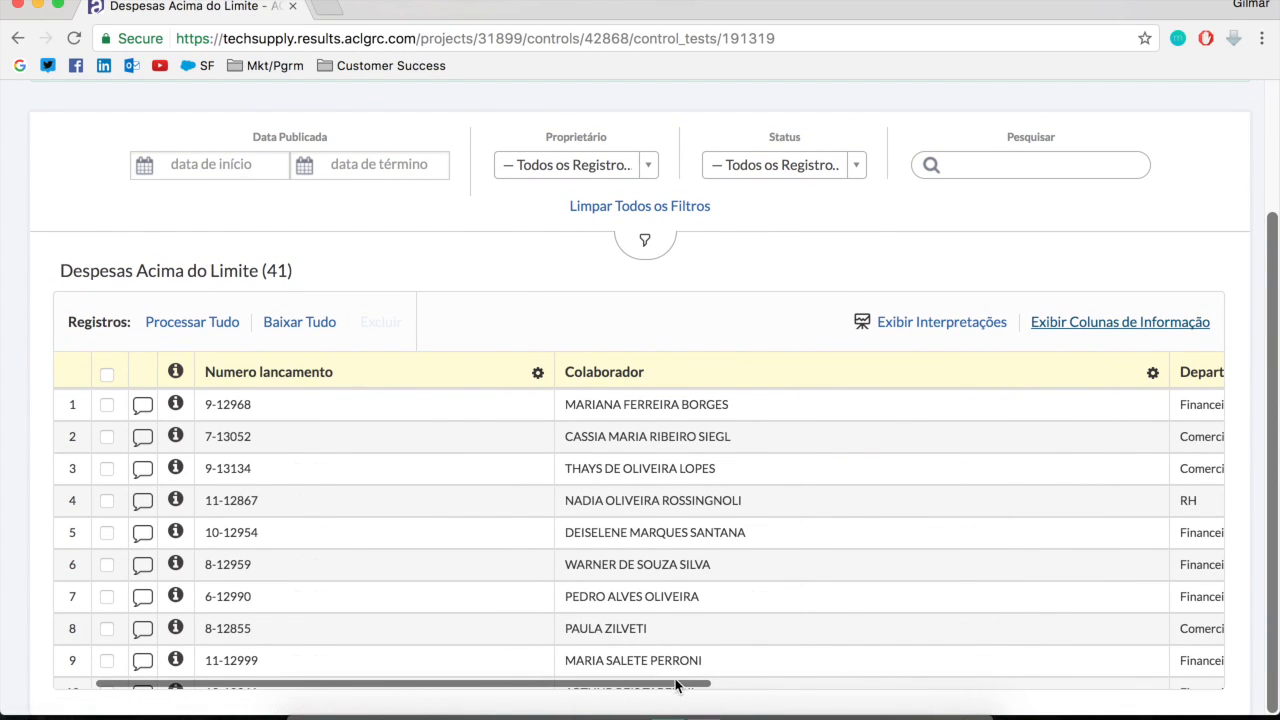
pyautogui.moveTo(680, 680); pyautogui.dragTo(886, 395)
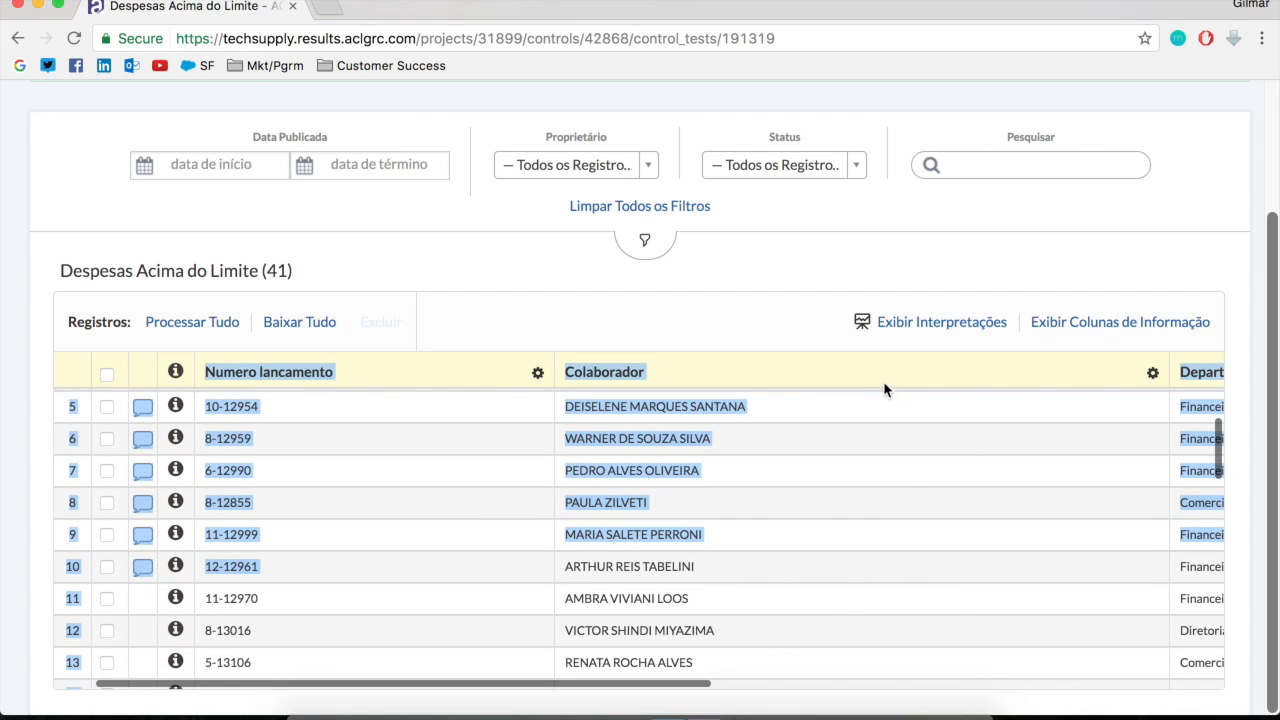
pyautogui.click(851, 386)
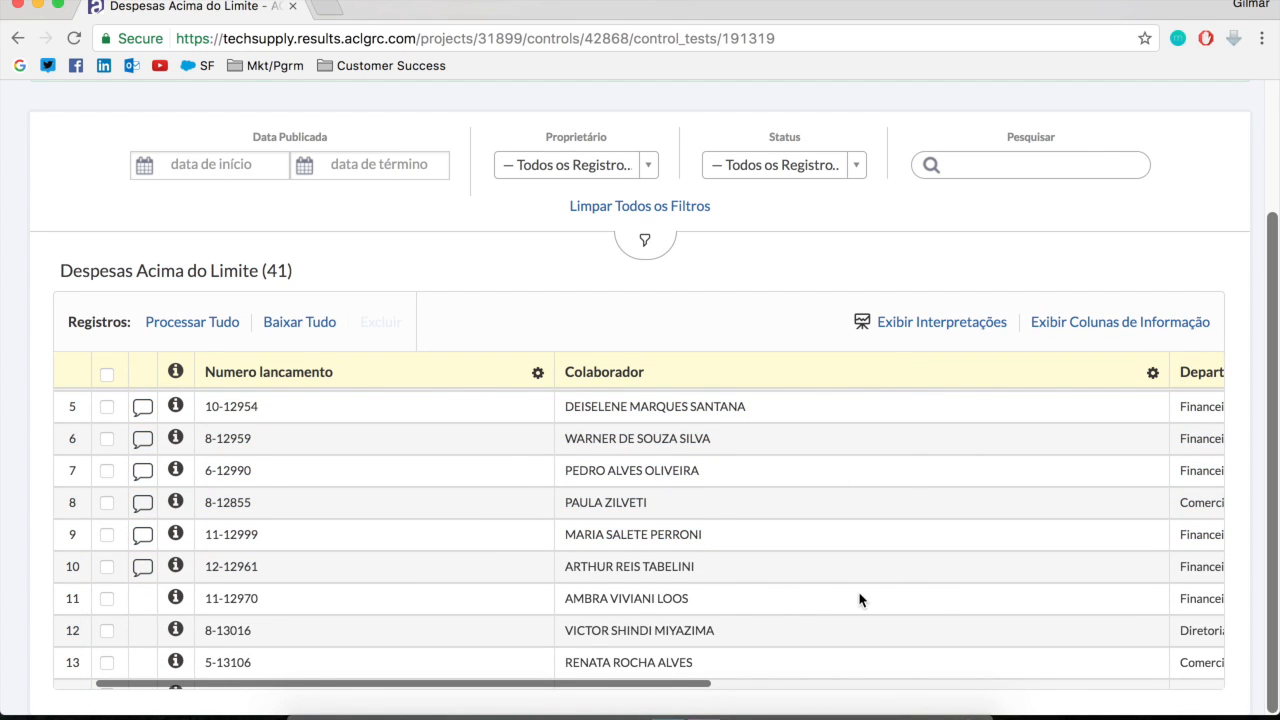
# Return to the Tech Supply collections overview and examine each status segment of the Financeiro collection's chart
pyautogui.scroll(3, 537, 323)
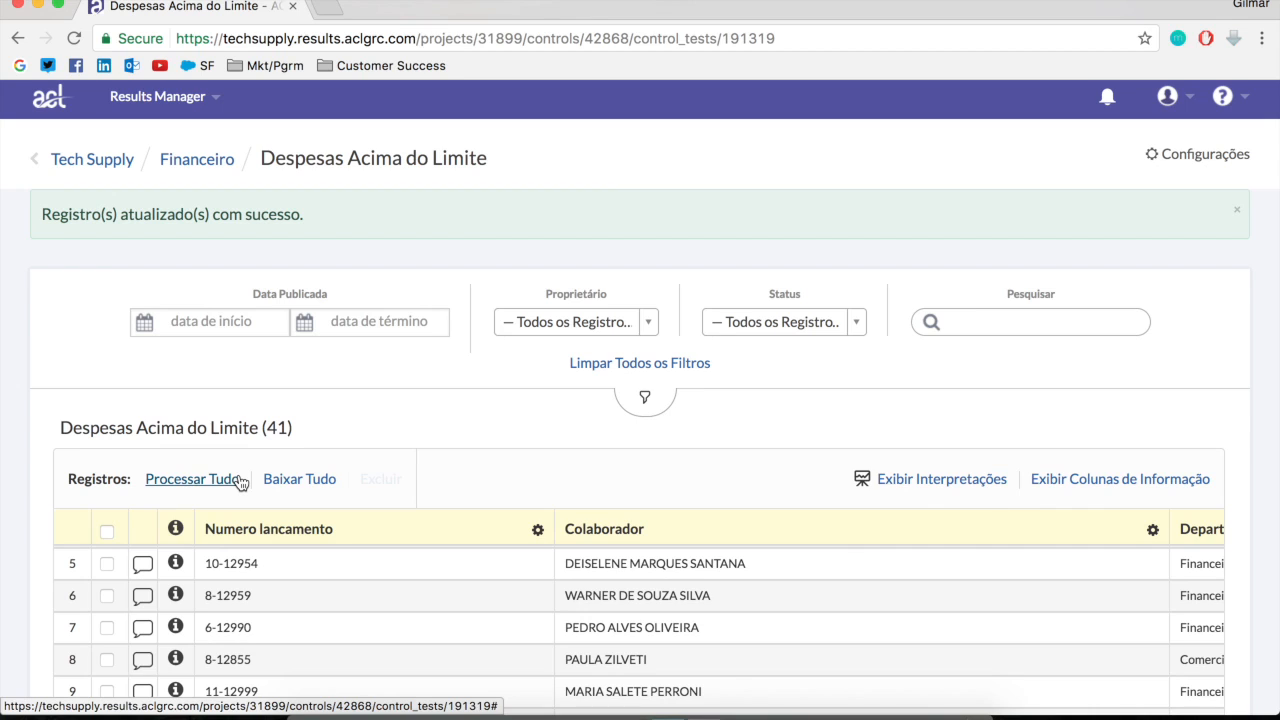
pyautogui.click(180, 174)
pyautogui.click(180, 174)
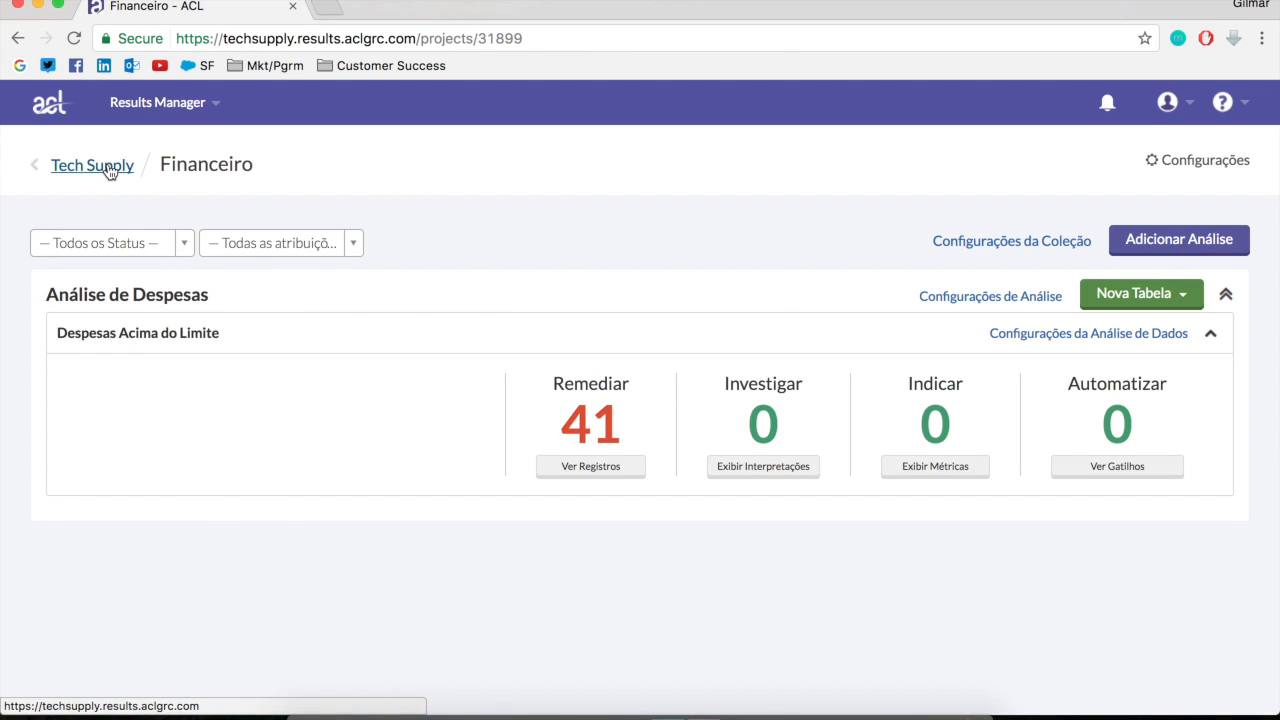
pyautogui.click(107, 176)
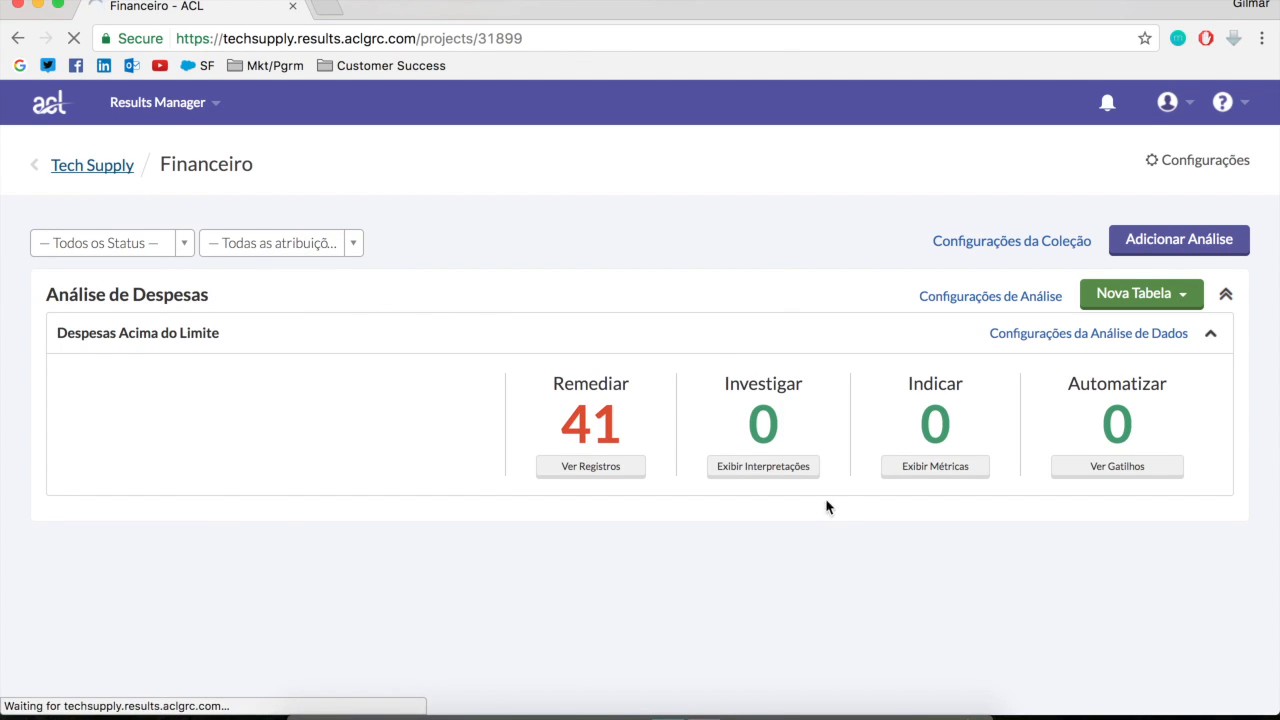
pyautogui.scroll(-10, 817, 563)
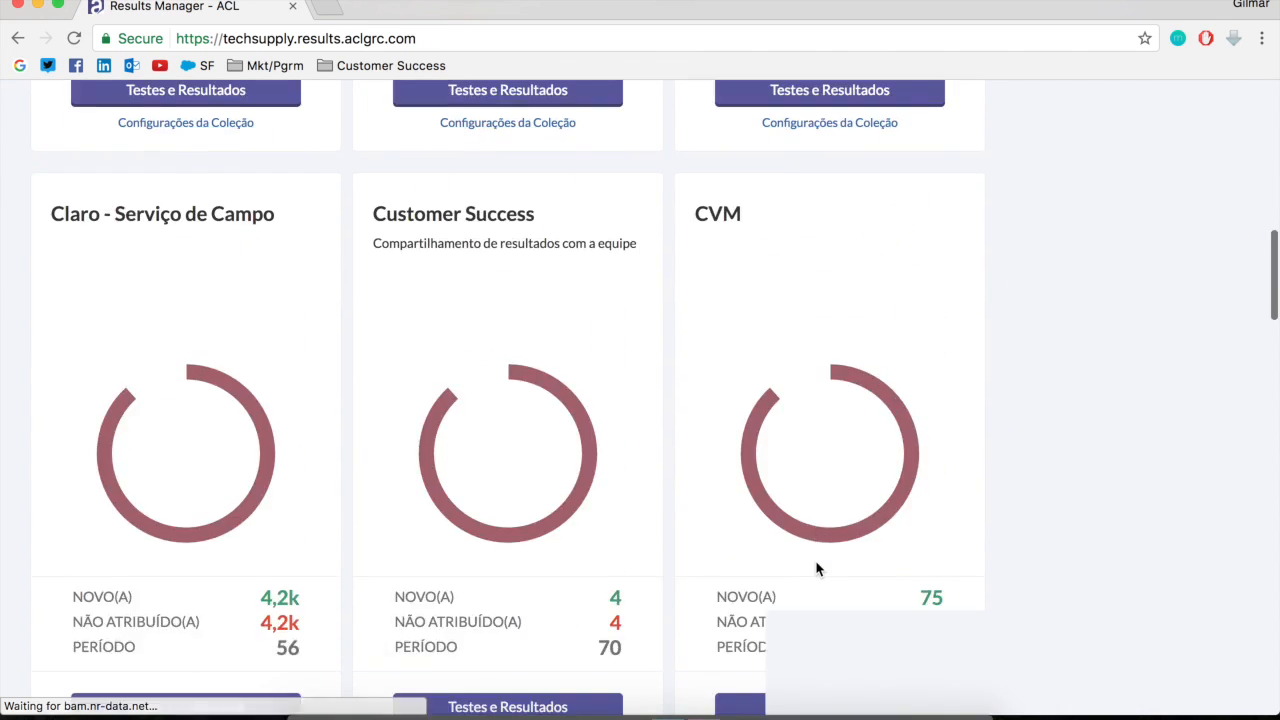
pyautogui.scroll(3, 817, 568)
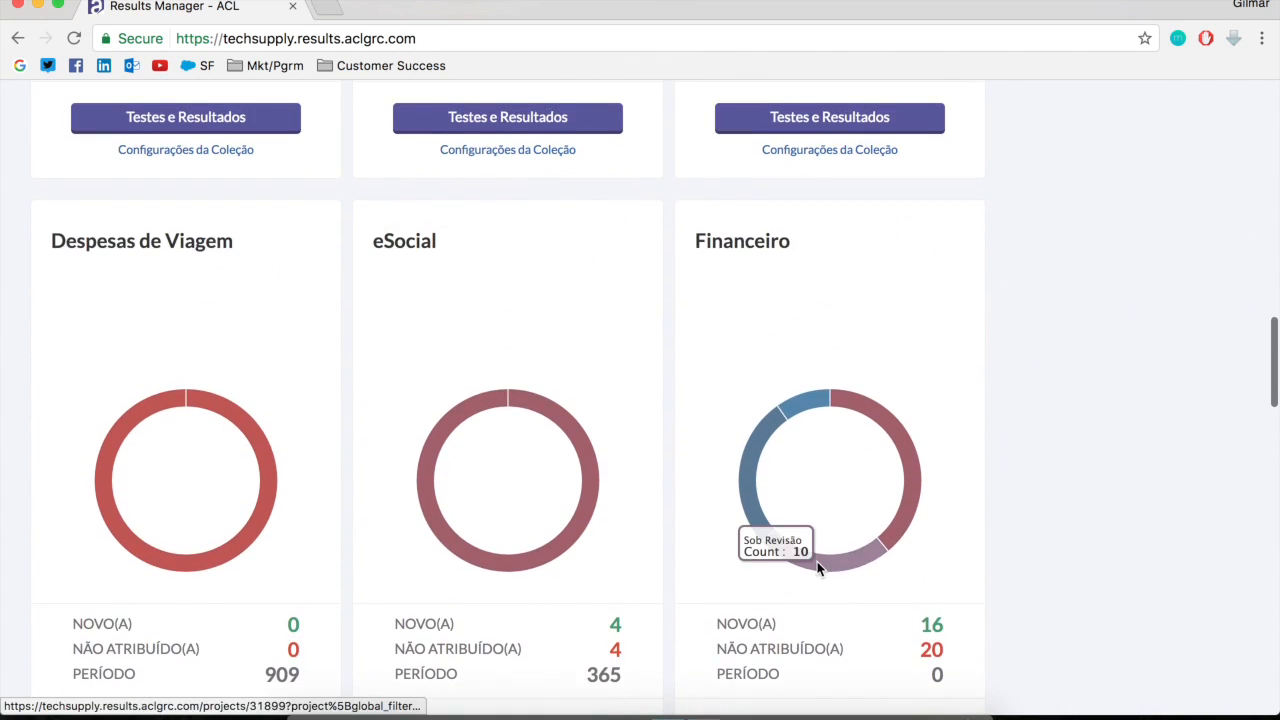
pyautogui.moveTo(816, 286)
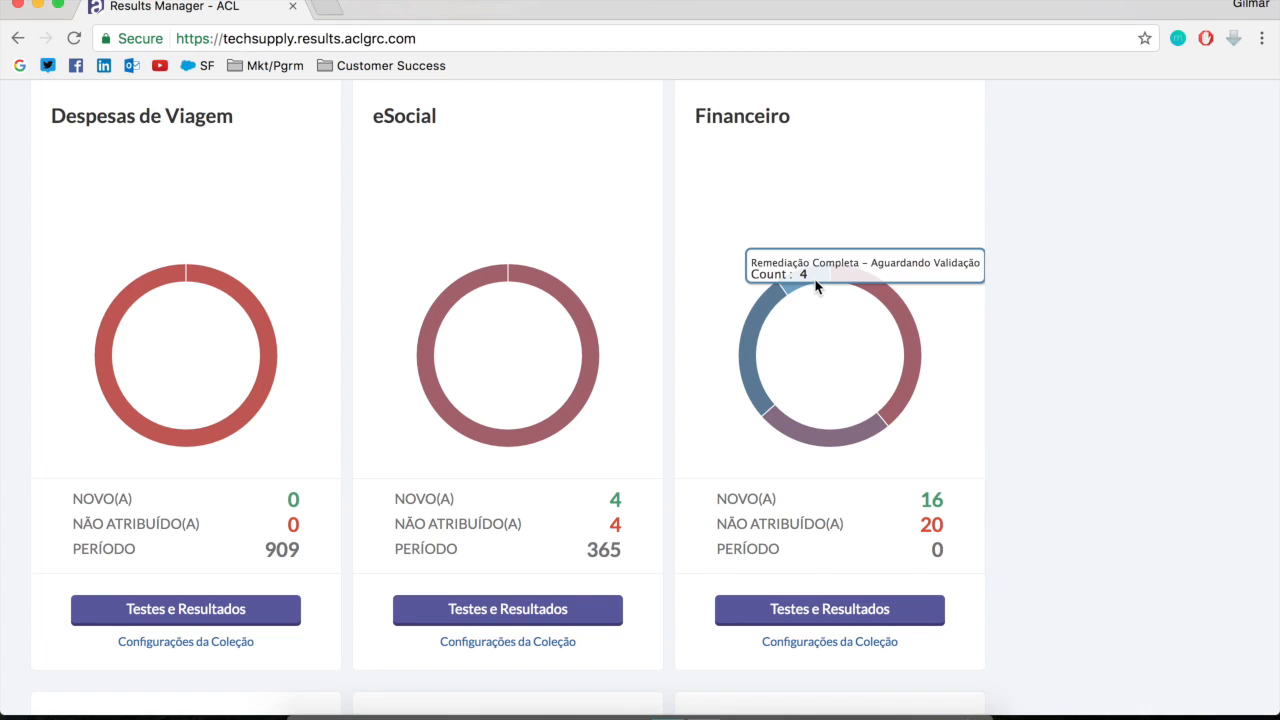
pyautogui.moveTo(741, 360)
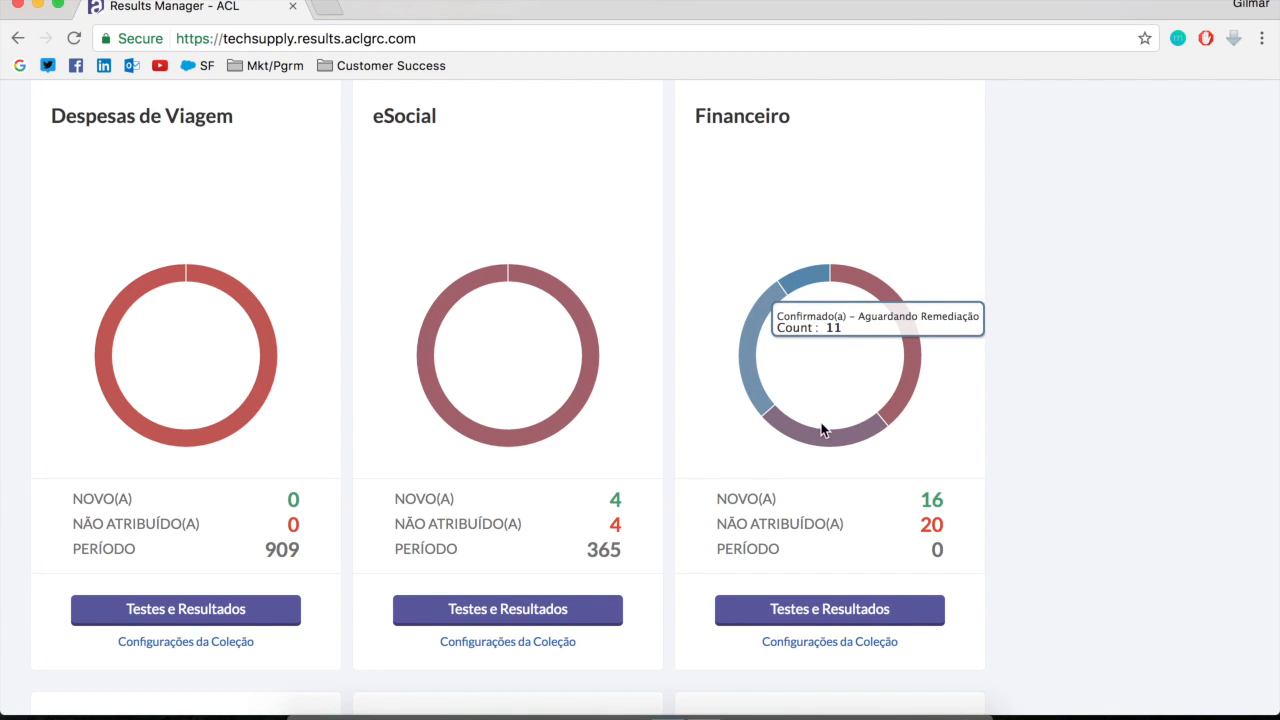
pyautogui.moveTo(815, 440)
pyautogui.moveTo(903, 382)
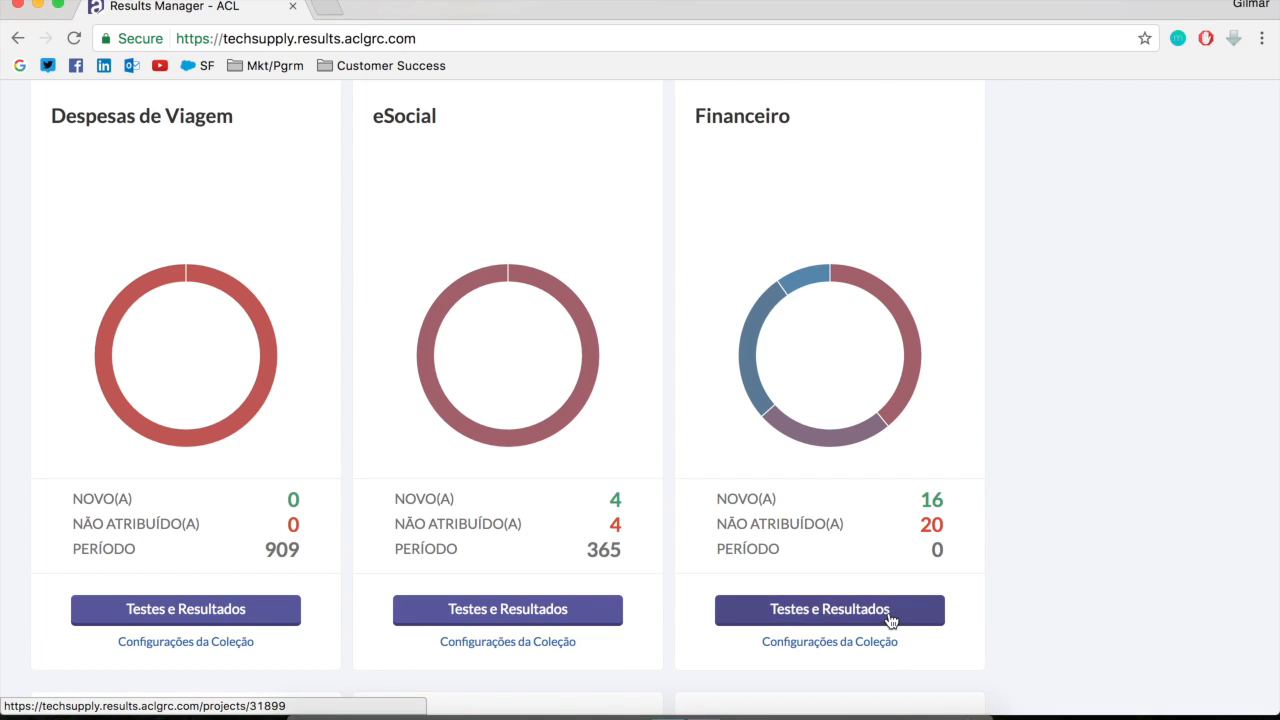
# Open the Financeiro collection's tests and results and create a new interpretation for Despesas Acima do Limite
pyautogui.click(825, 613)
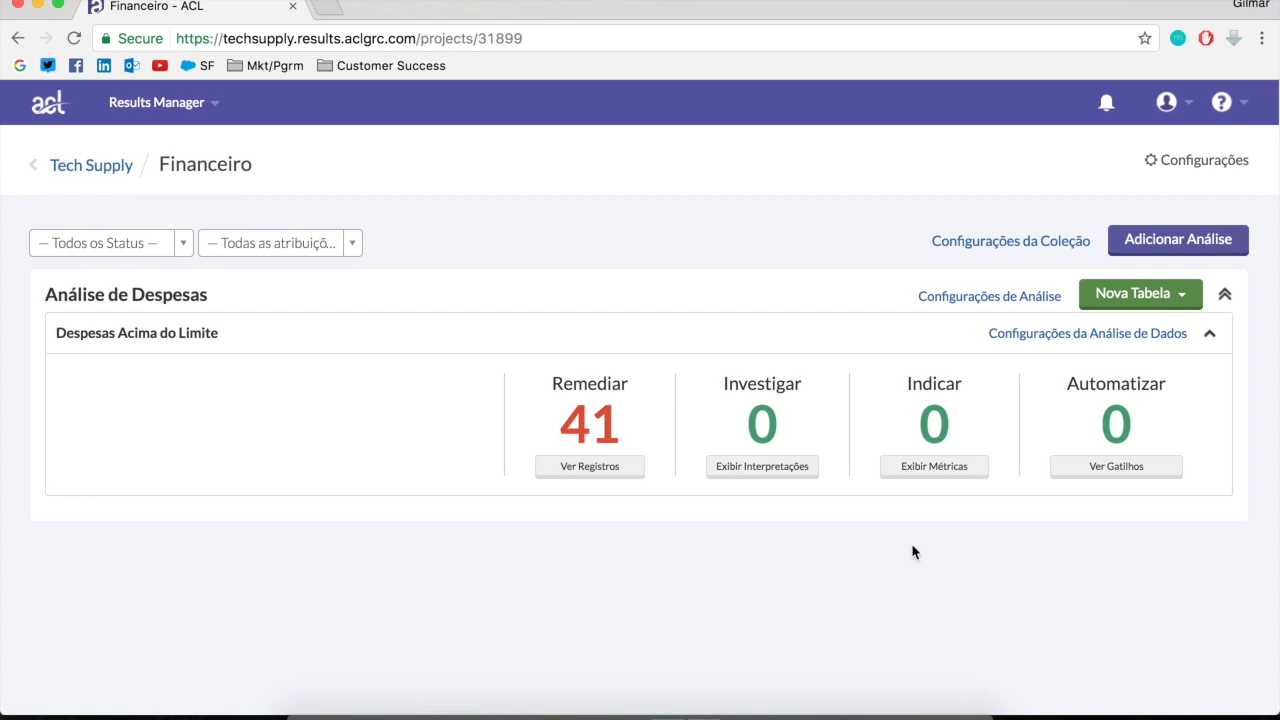
pyautogui.click(749, 468)
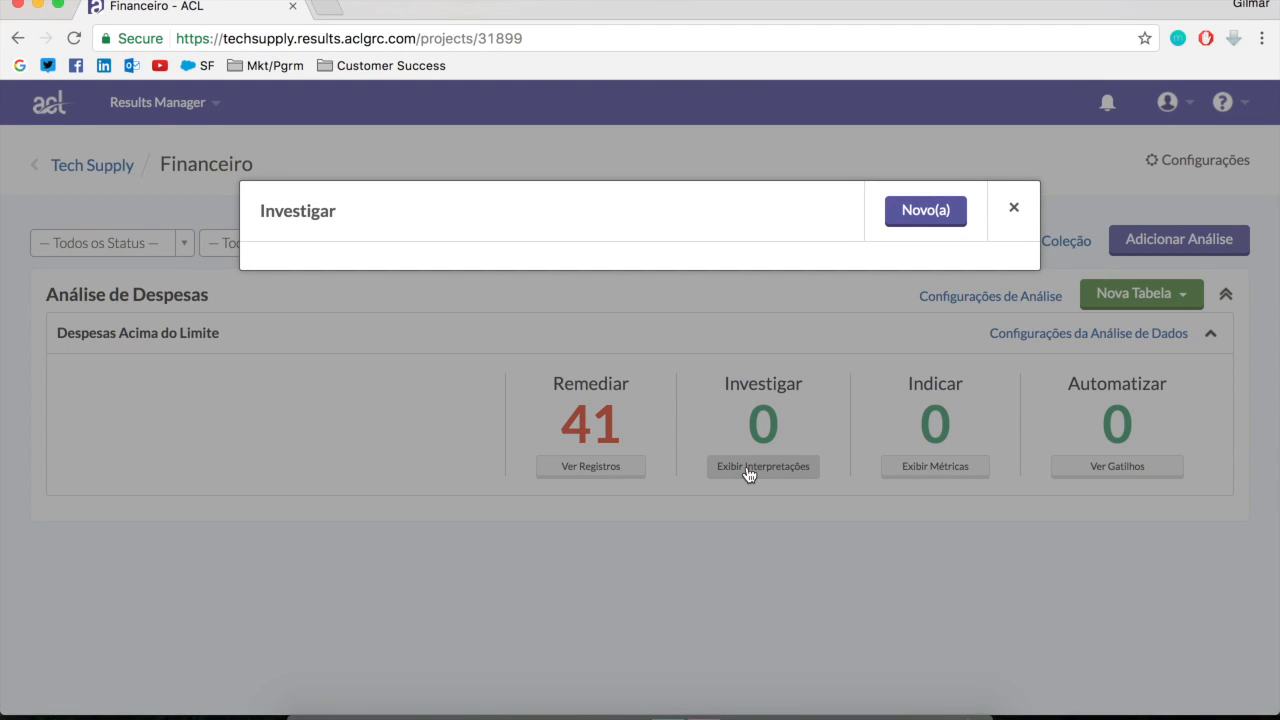
pyautogui.click(923, 213)
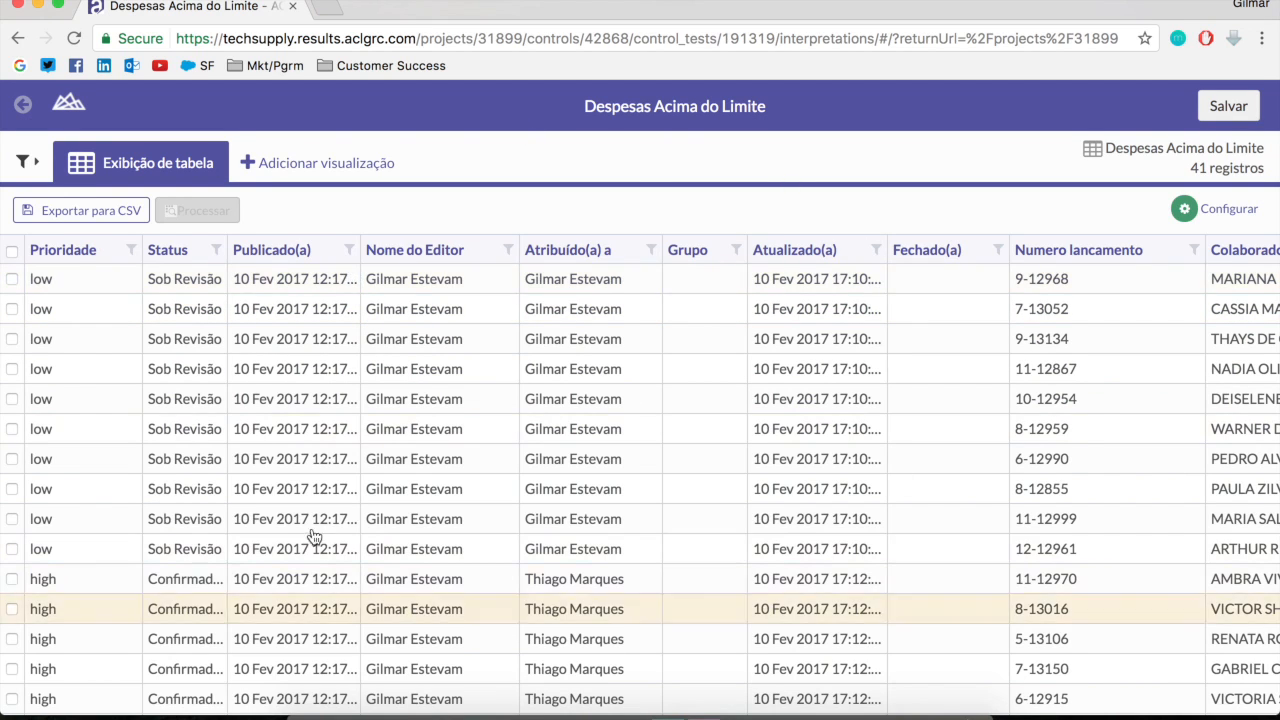
# Add a Departamento filter to the table showing only Diretoria records, and apply it
pyautogui.click(24, 161)
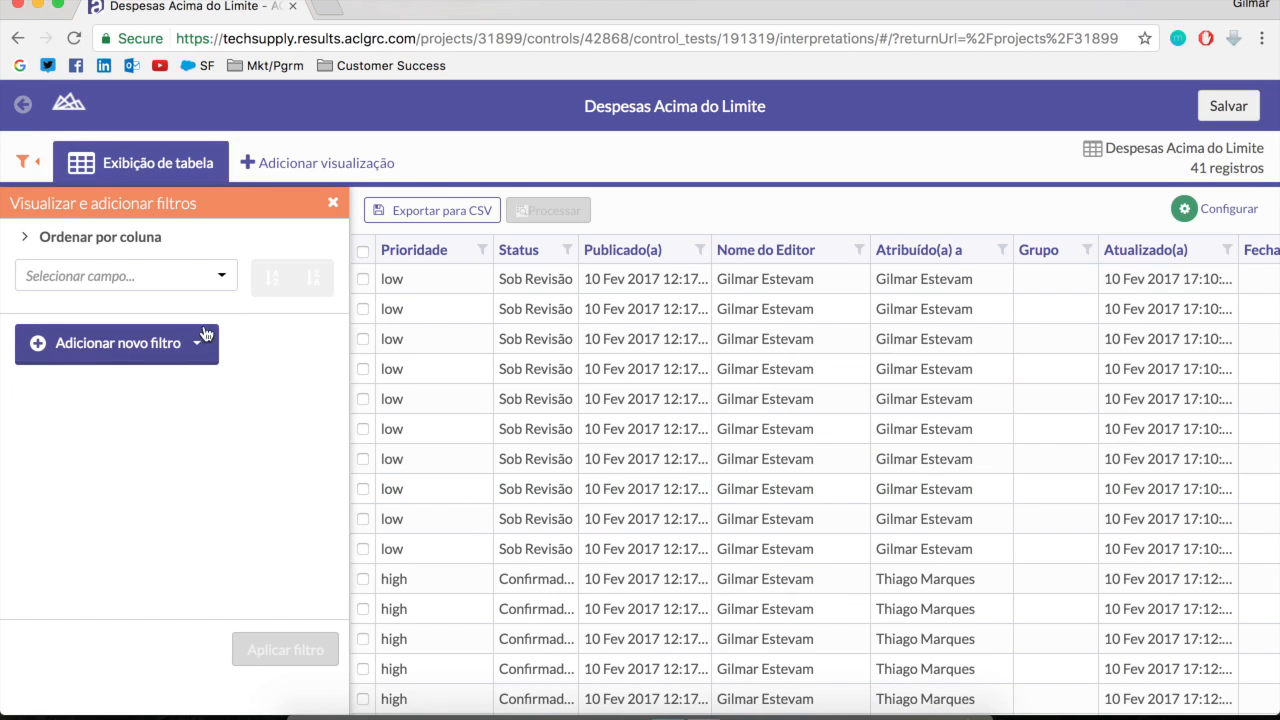
pyautogui.click(106, 352)
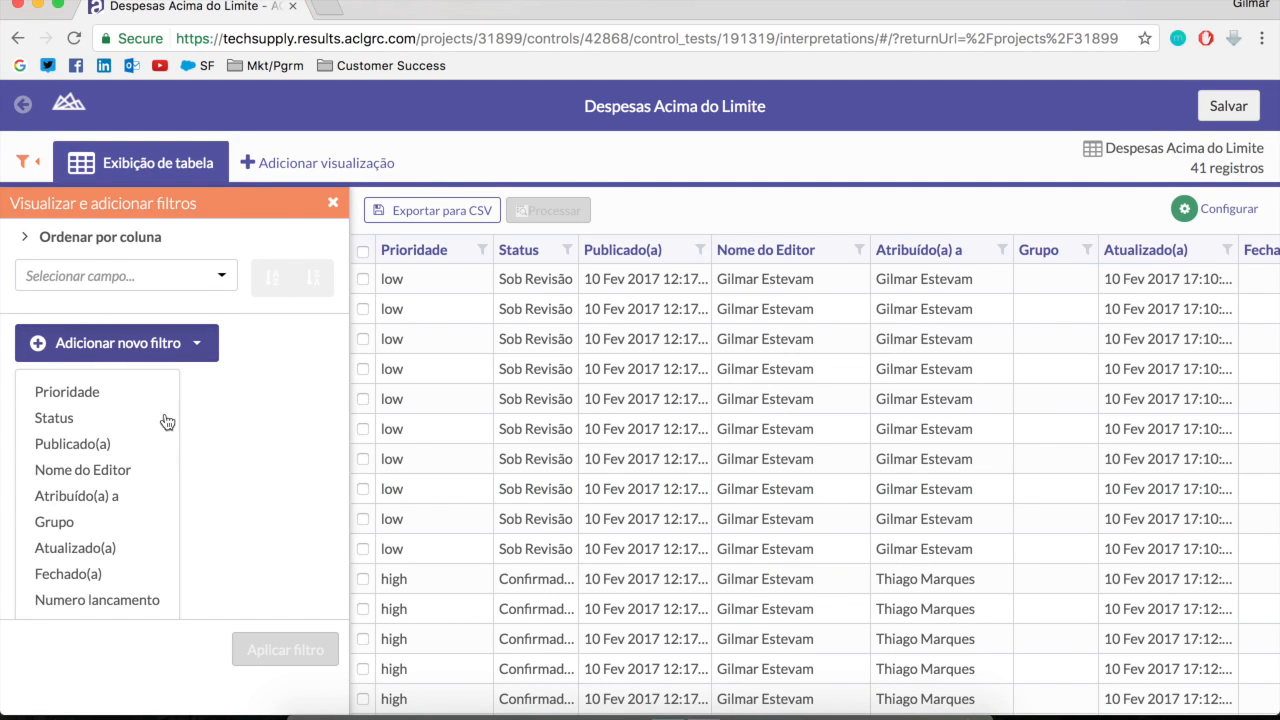
pyautogui.scroll(-3, 110, 572)
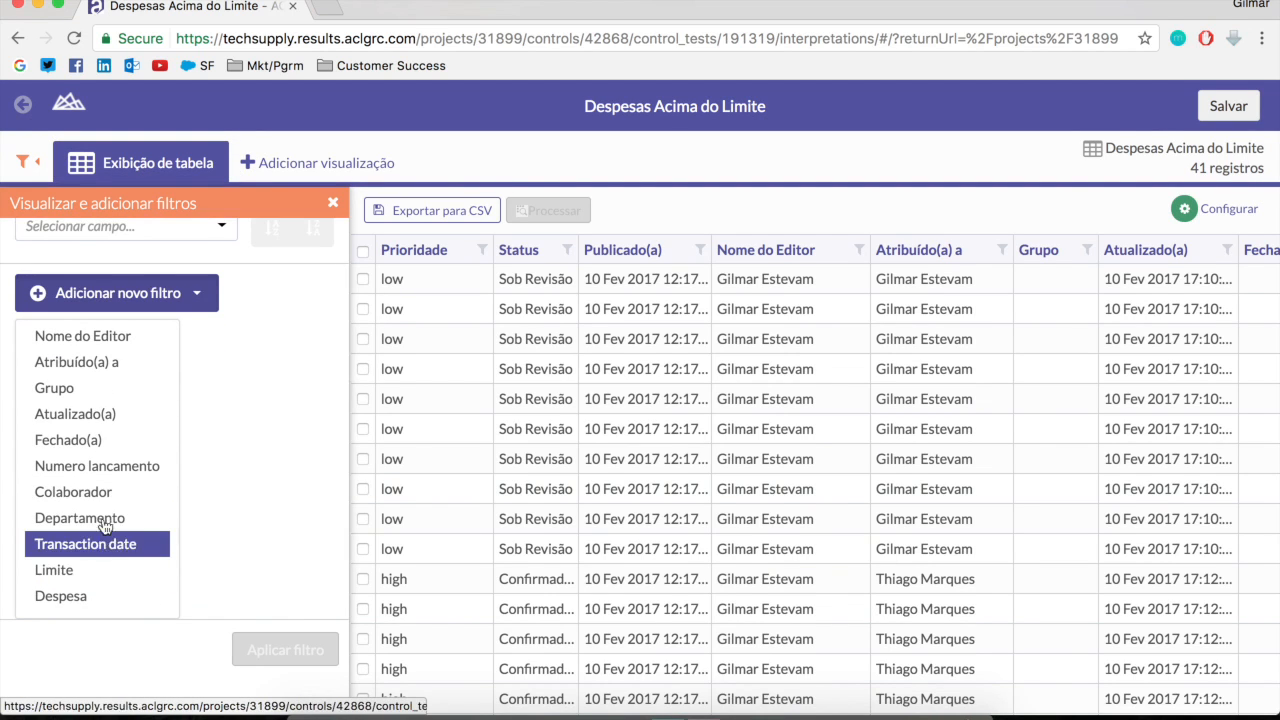
pyautogui.click(103, 523)
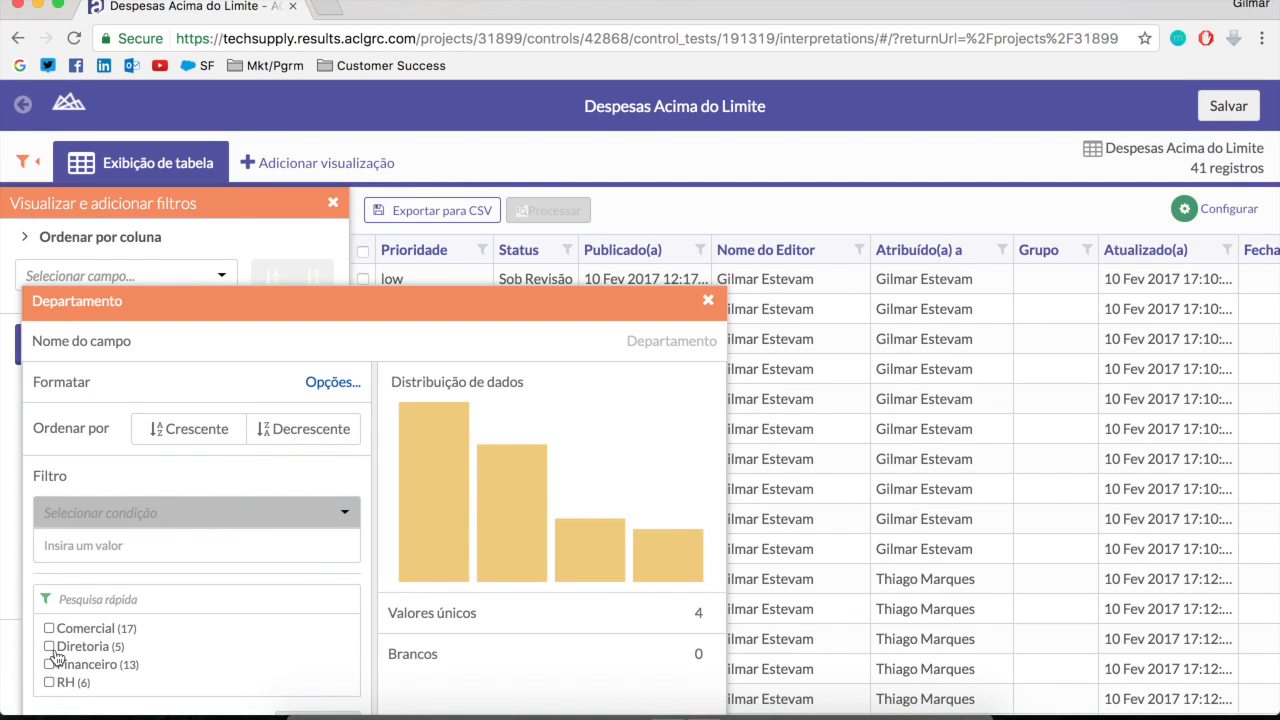
pyautogui.click(49, 646)
pyautogui.moveTo(500, 529)
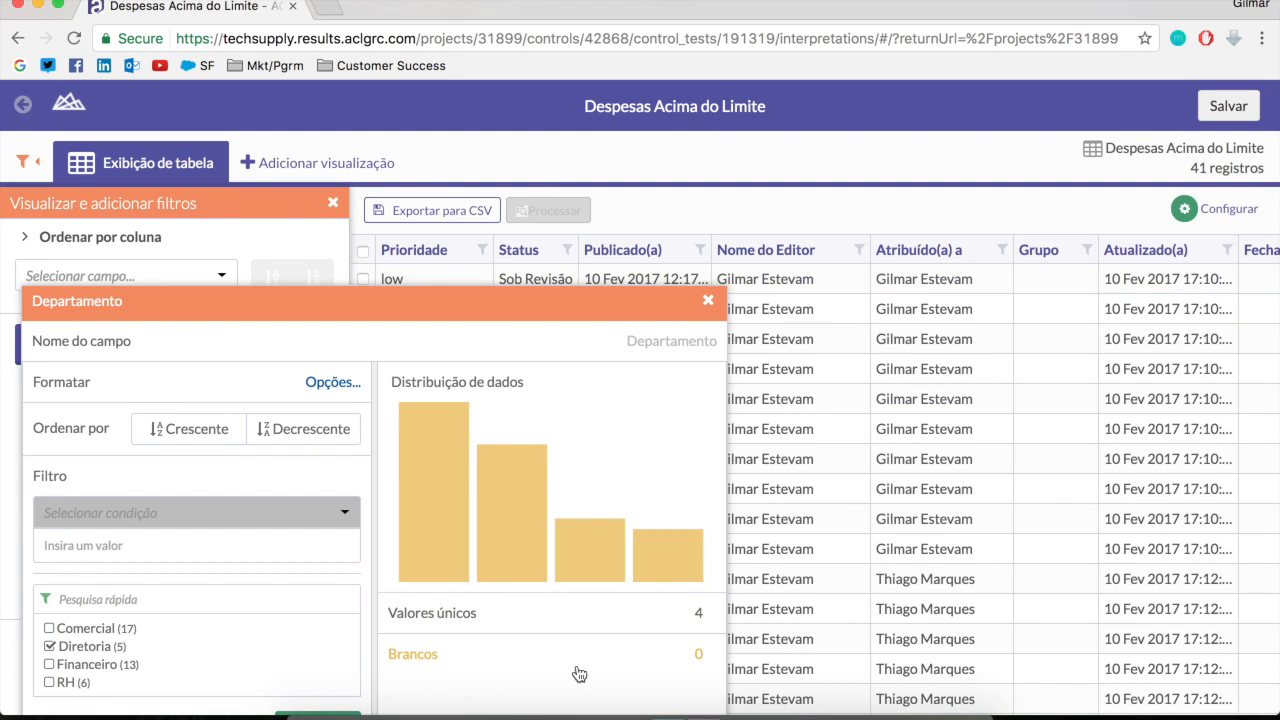
pyautogui.scroll(-1, 887, 698)
pyautogui.scroll(-5, 887, 698)
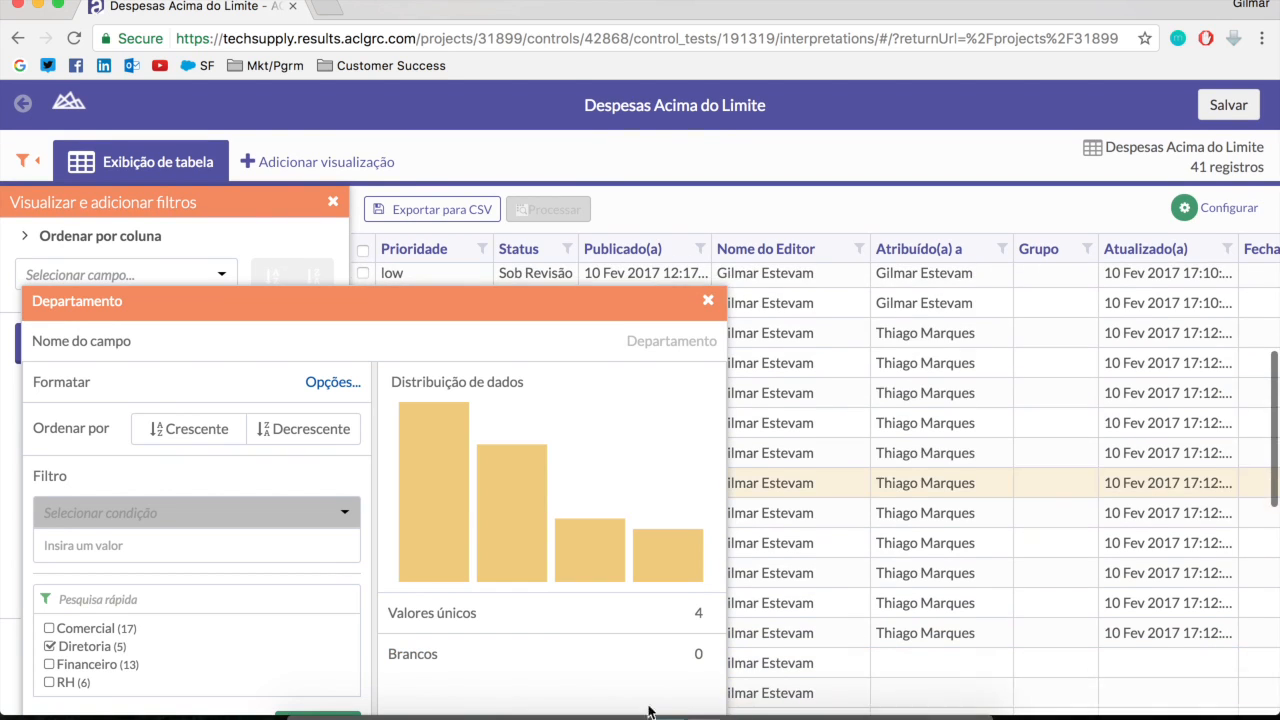
pyautogui.click(308, 712)
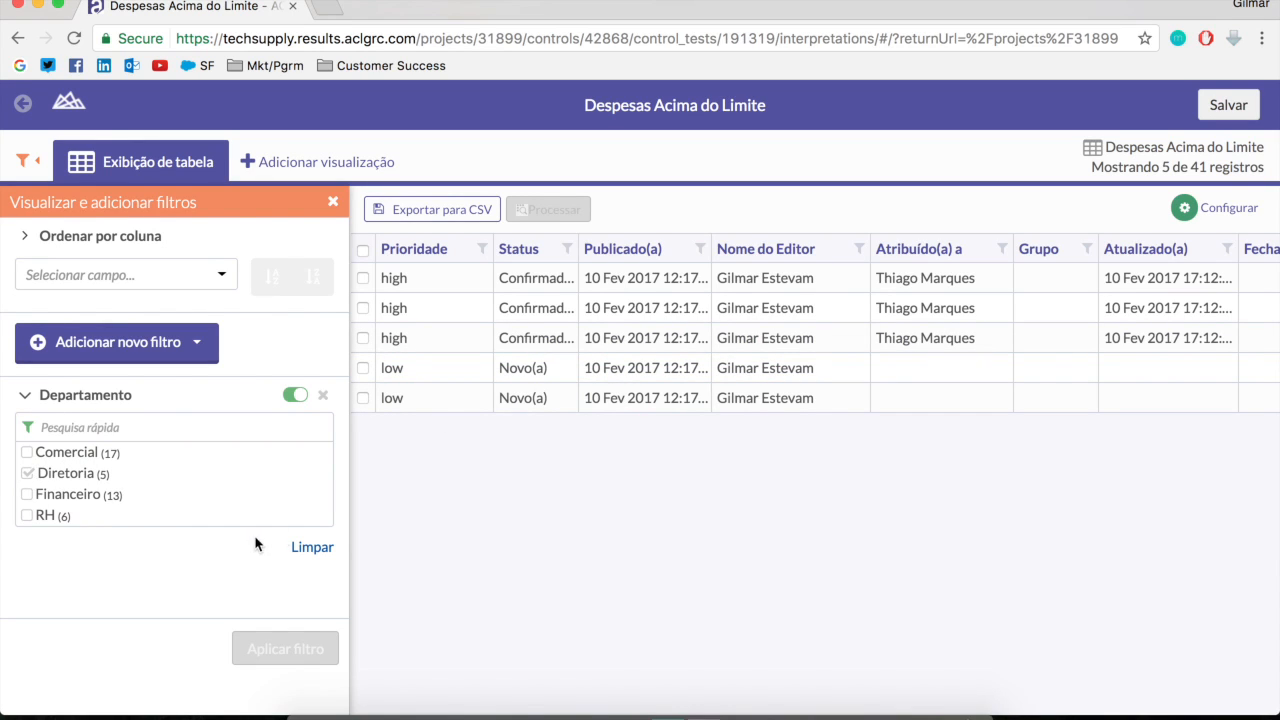
# Disable and remove the Departamento filter, and close the filter pane
pyautogui.click(294, 393)
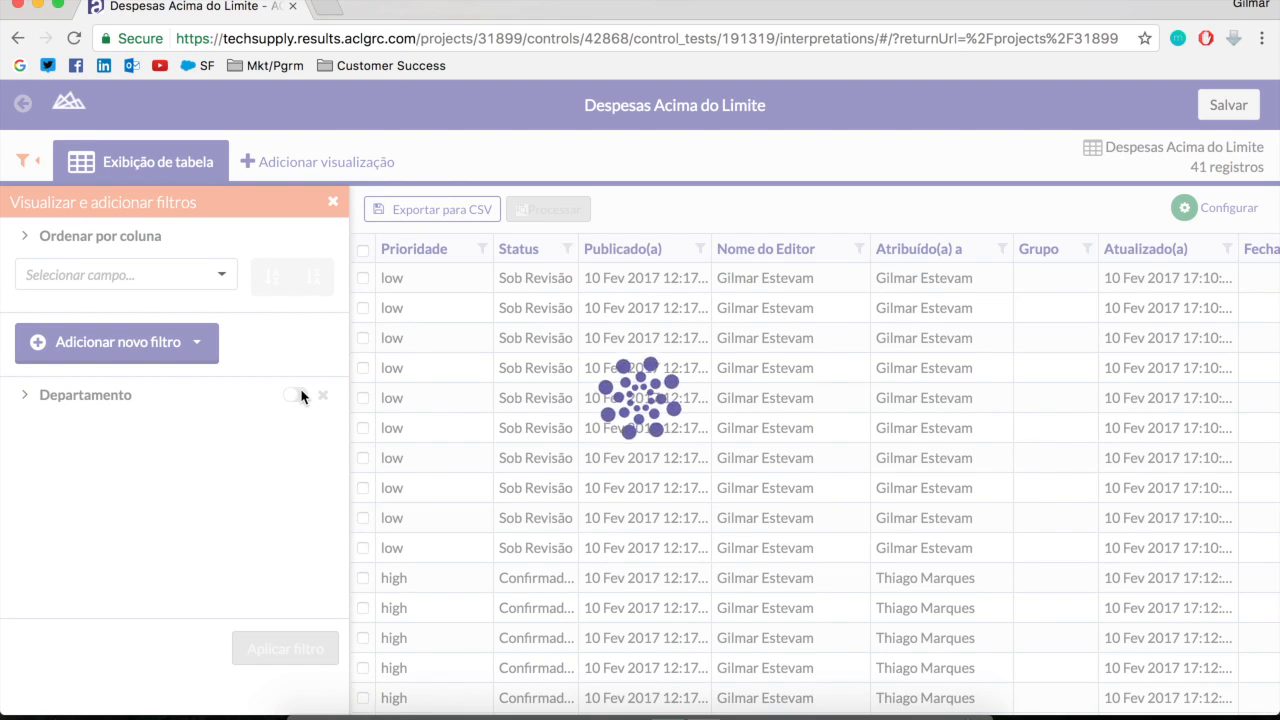
pyautogui.click(323, 396)
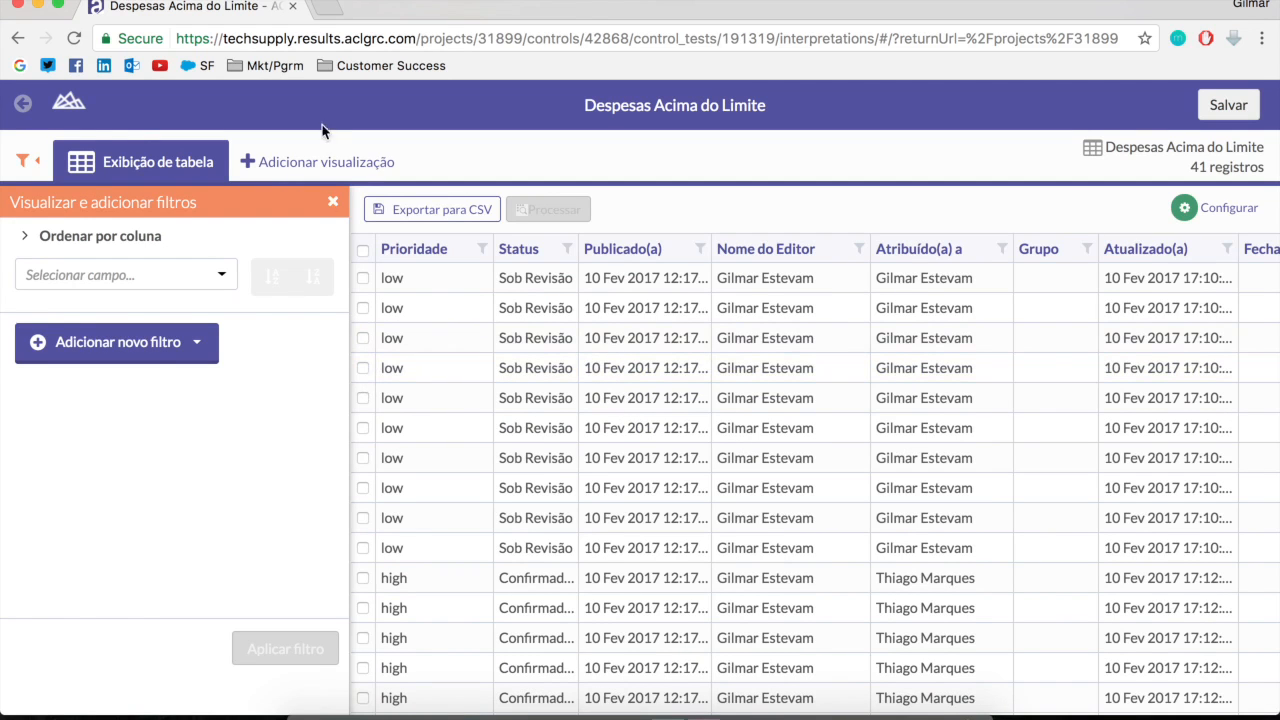
pyautogui.click(330, 207)
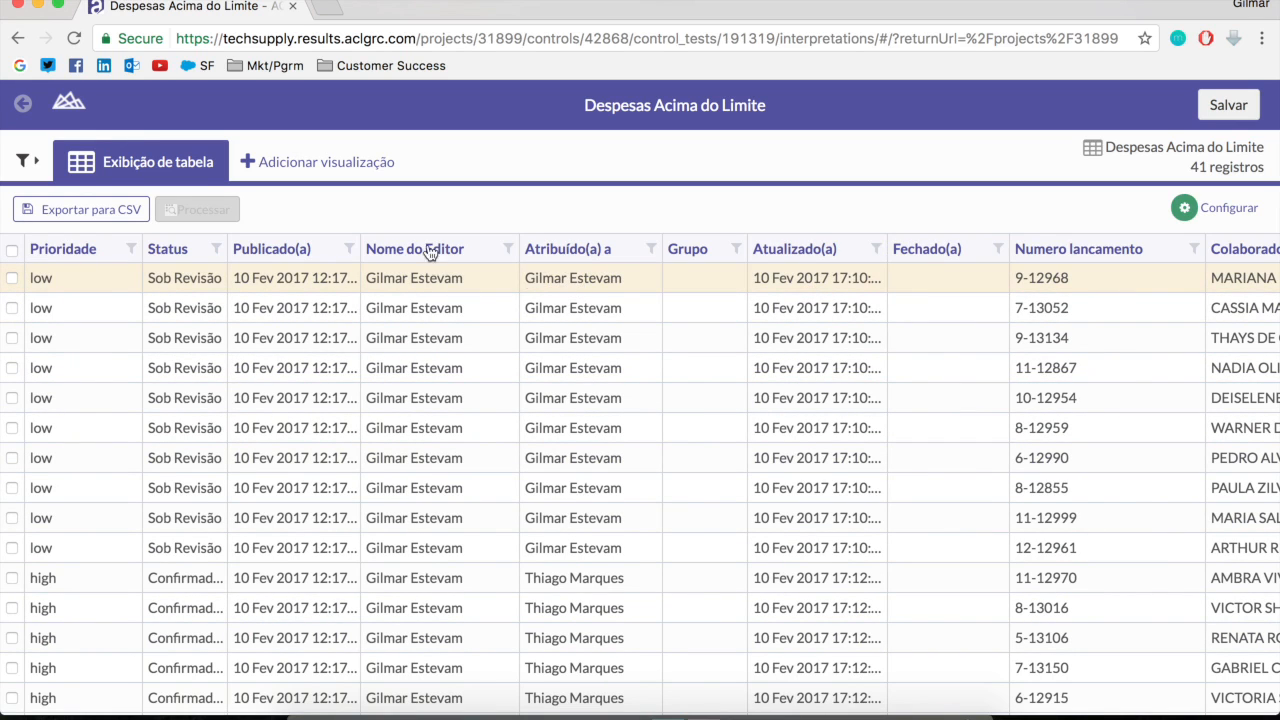
# Add a bar chart visualization and set Departamento as its X axis
pyautogui.click(88, 213)
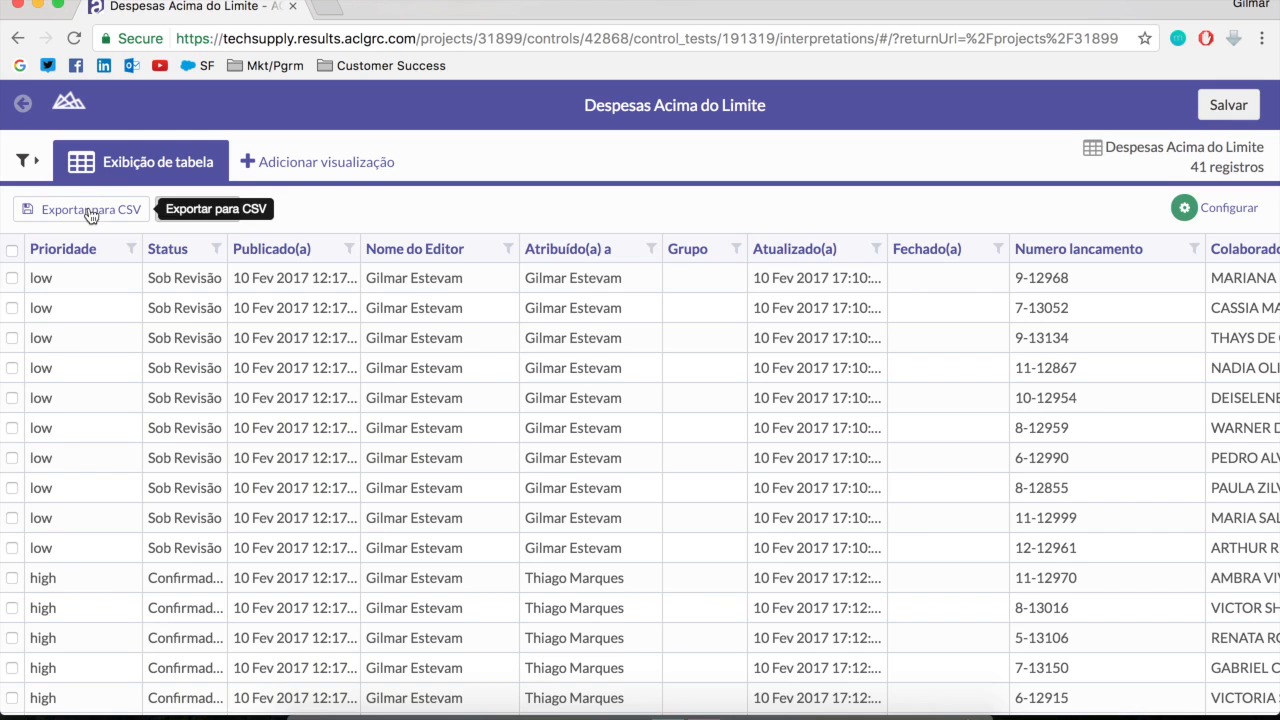
pyautogui.click(330, 163)
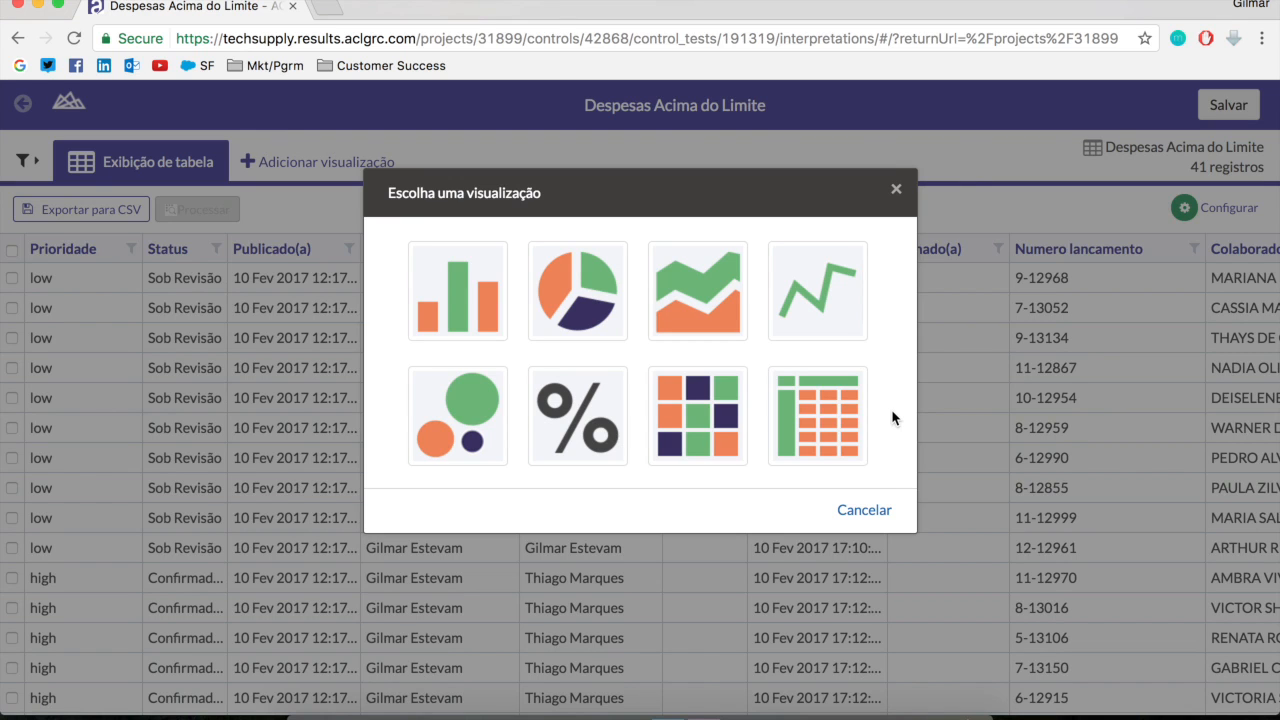
pyautogui.click(475, 298)
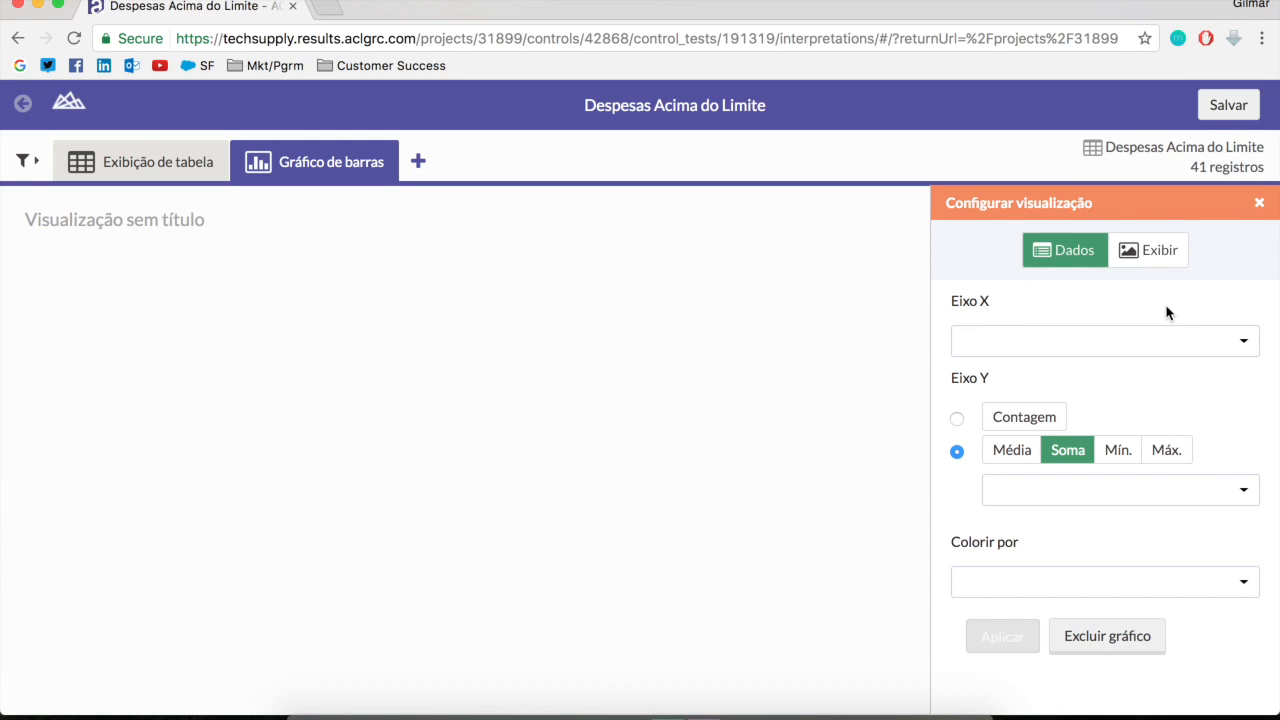
pyautogui.click(1217, 352)
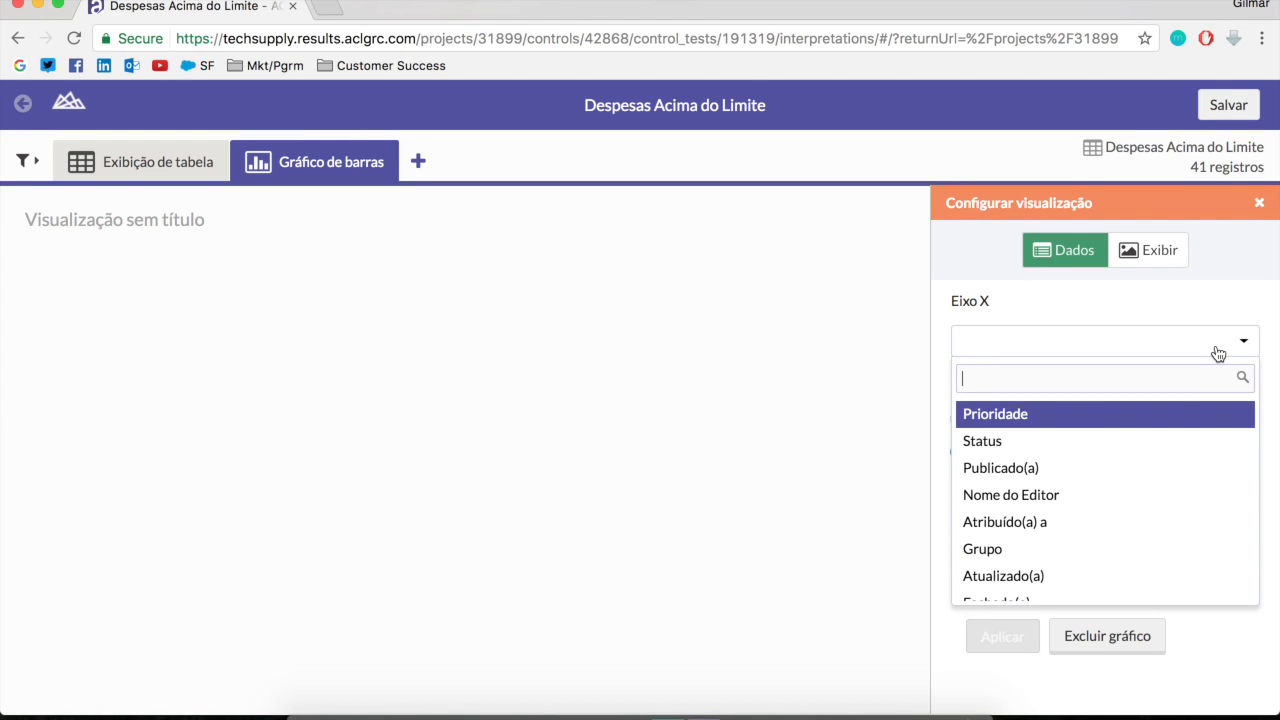
pyautogui.scroll(-1, 1096, 558)
pyautogui.scroll(-3, 1096, 558)
pyautogui.click(1132, 507)
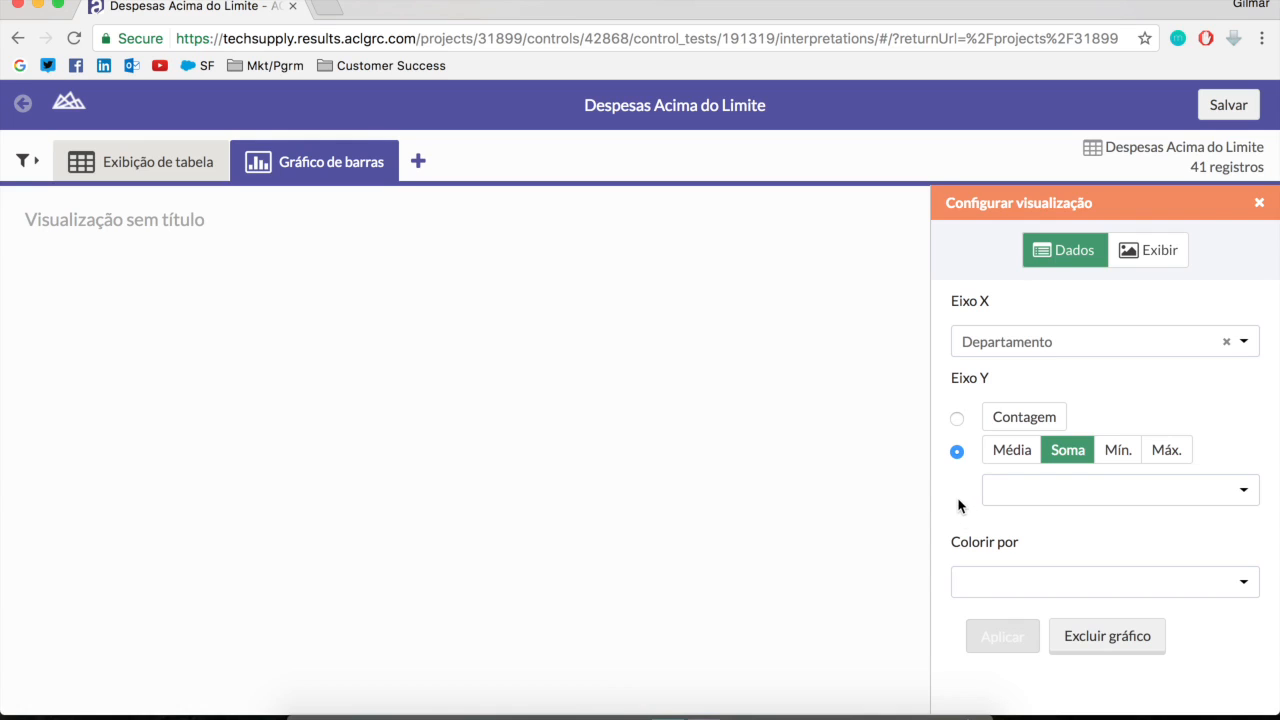
# Set the bar chart's Y axis to the sum of Despesa, color it by Status, and apply the configuration
pyautogui.click(1203, 497)
pyautogui.click(1051, 592)
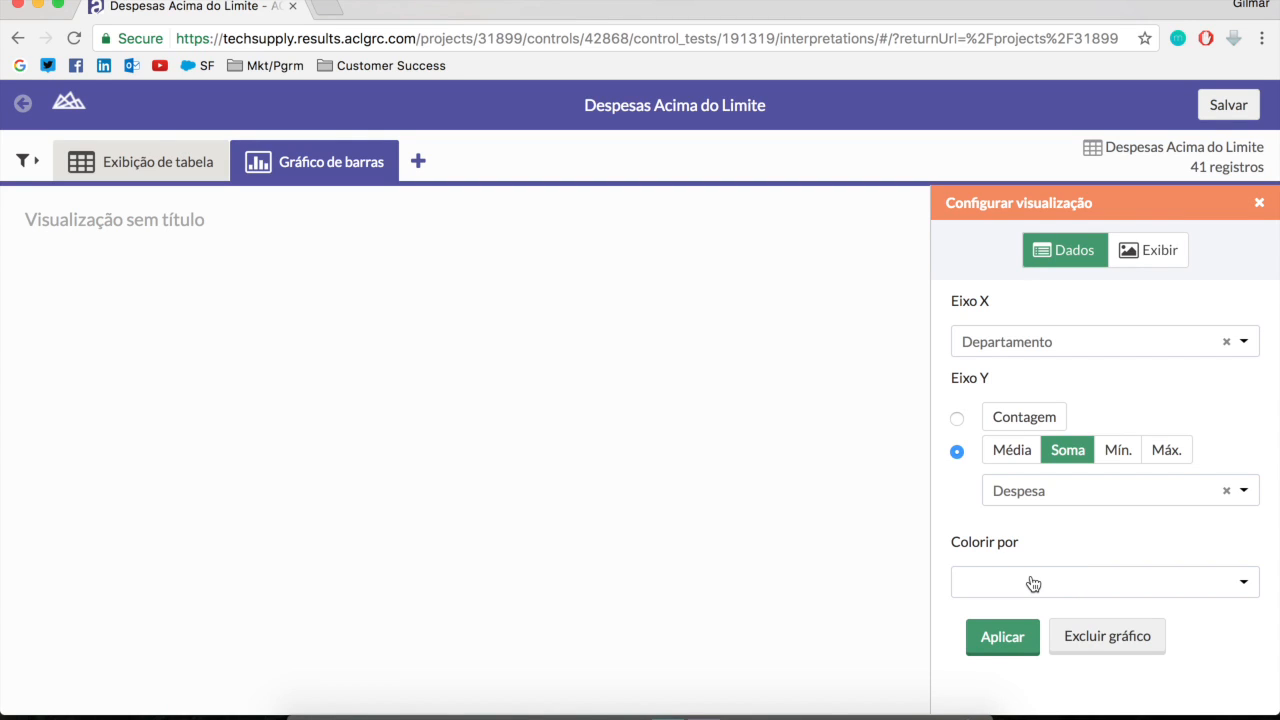
pyautogui.click(1015, 582)
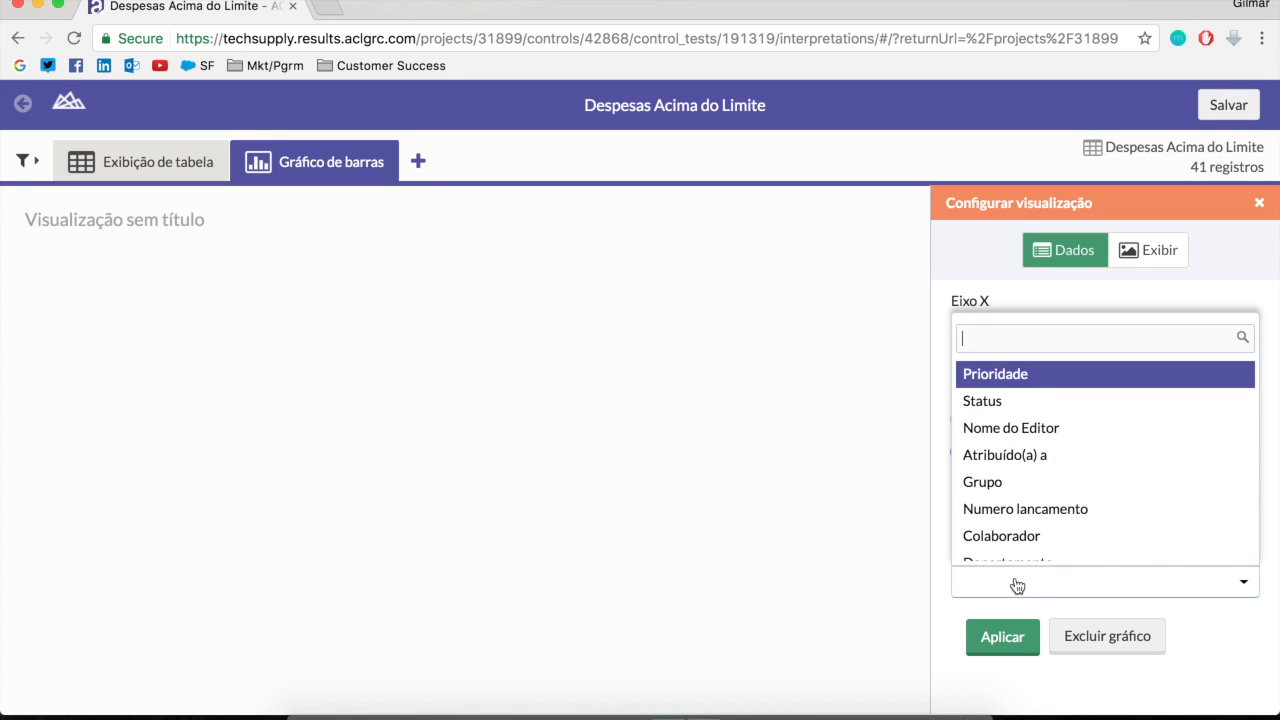
pyautogui.click(1000, 400)
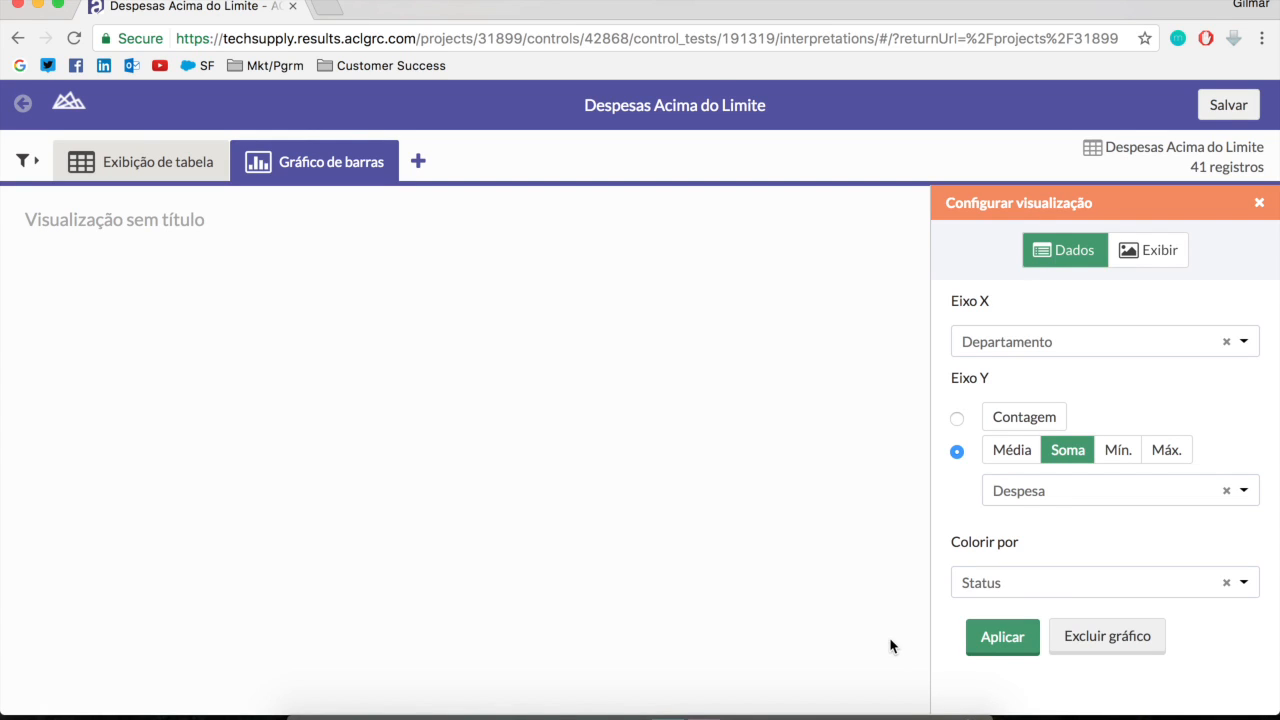
pyautogui.click(1000, 640)
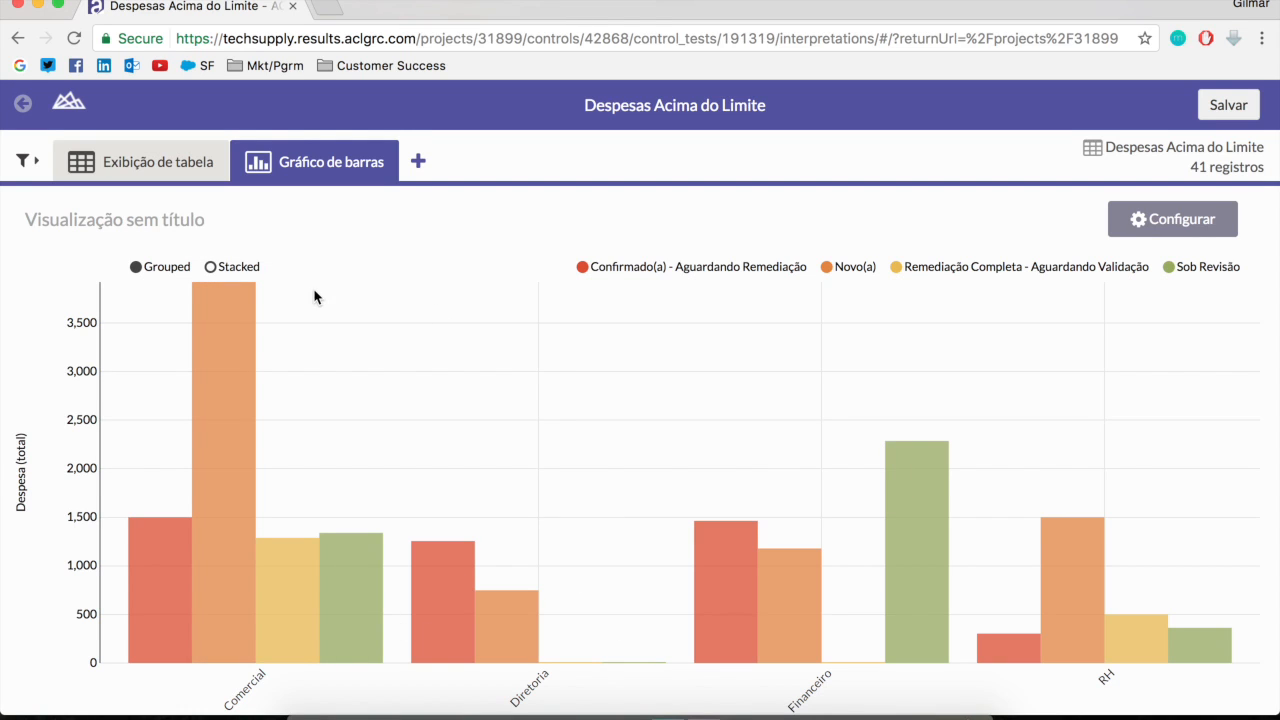
# Examine the Comercial bar's status segments in the stacked layout and return the chart to the grouped layout
pyautogui.click(248, 272)
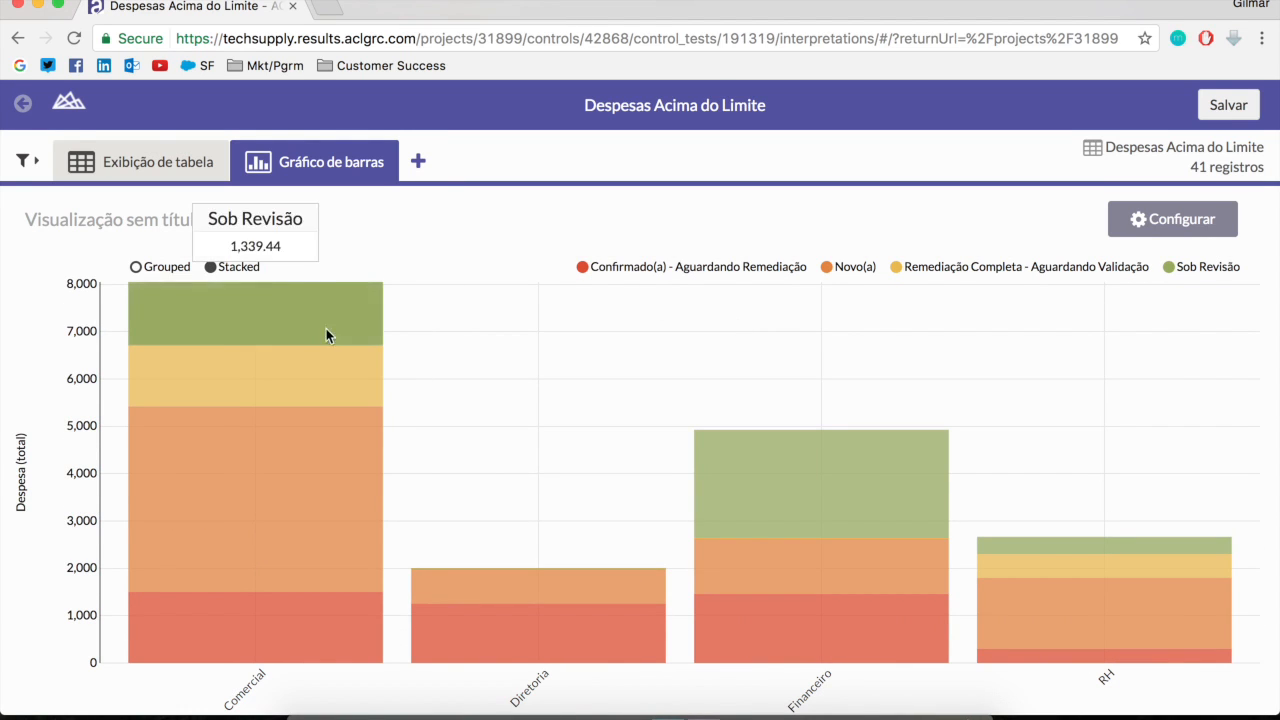
pyautogui.moveTo(280, 370)
pyautogui.moveTo(238, 411)
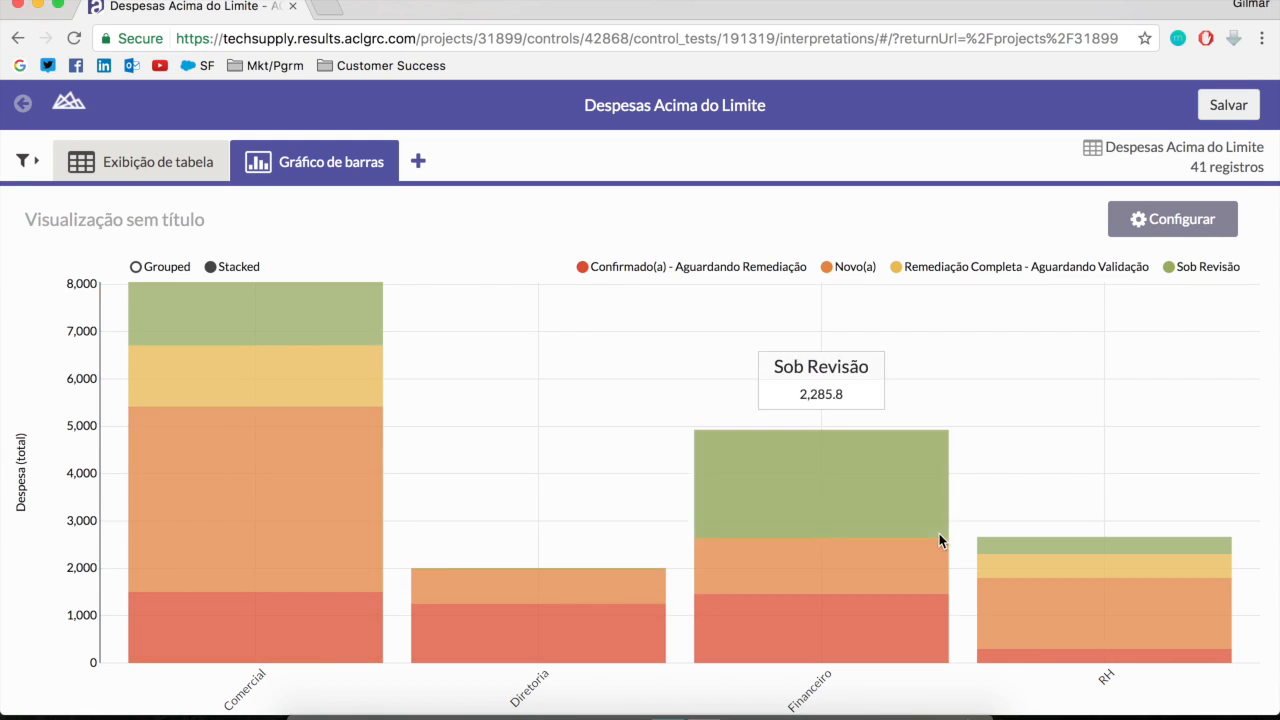
pyautogui.click(136, 267)
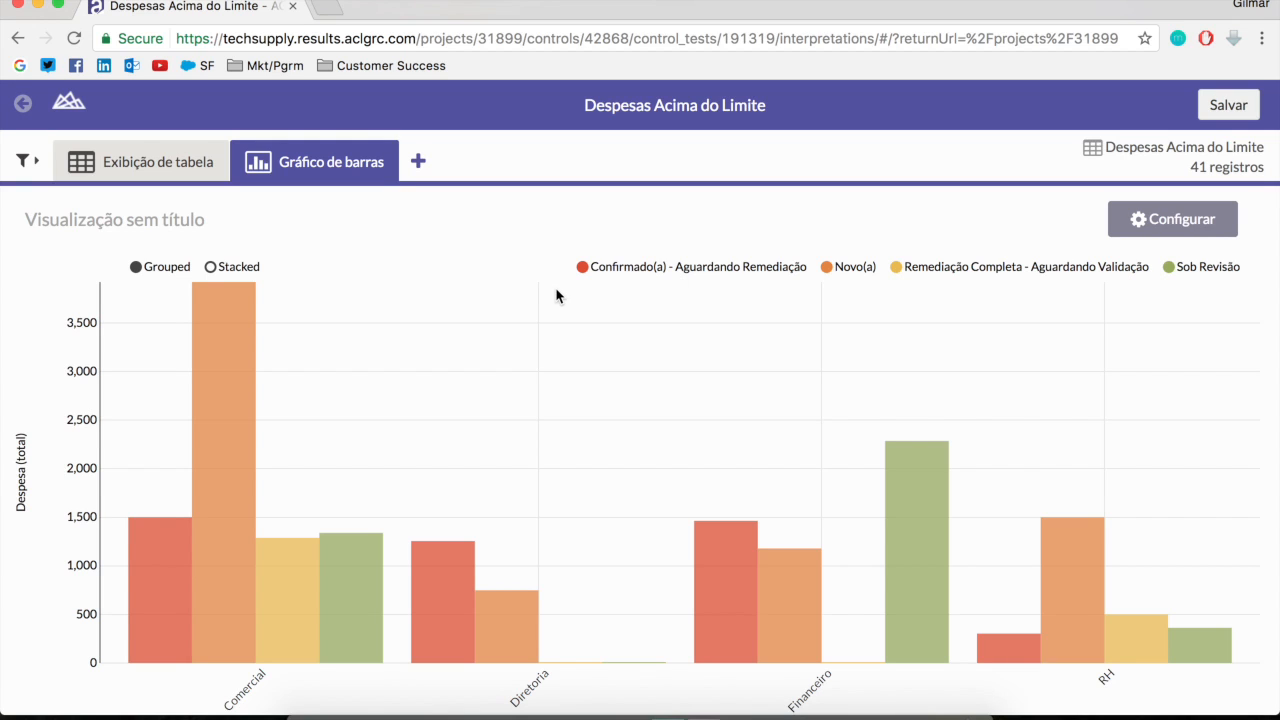
# Open the bar chart's display settings, and turn horizontal rotation on and back off
pyautogui.click(1190, 230)
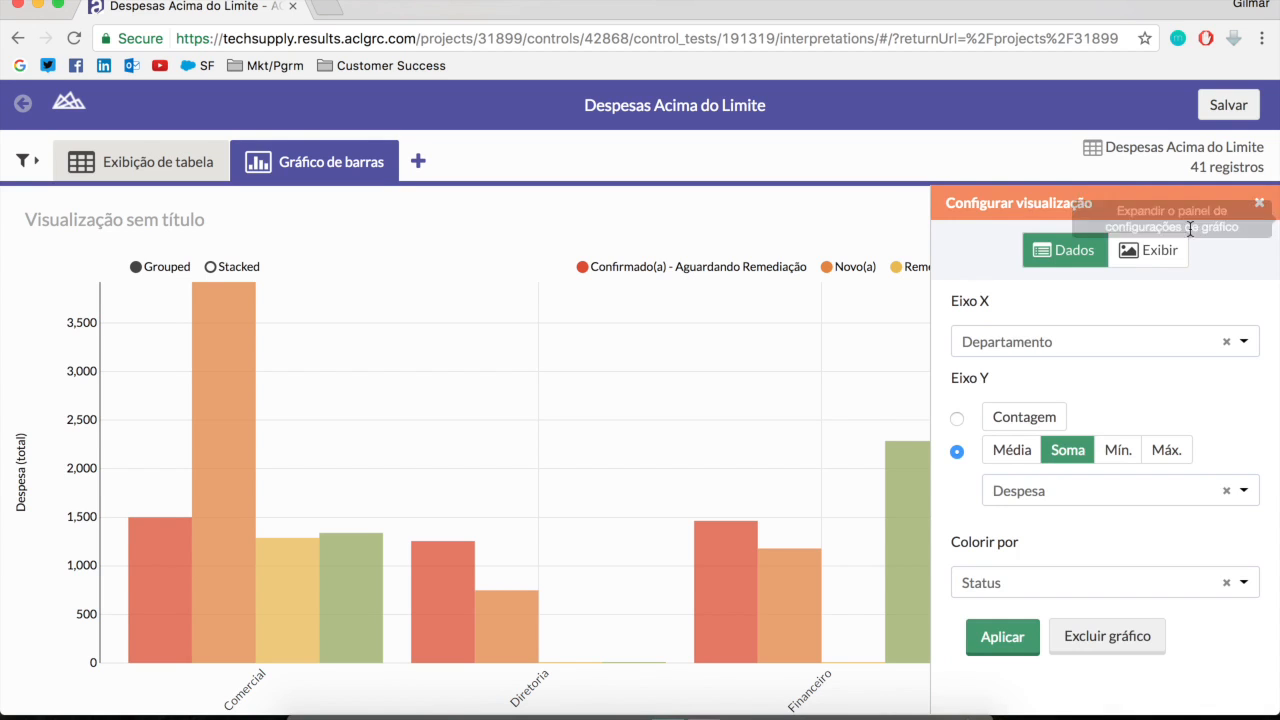
pyautogui.click(1133, 258)
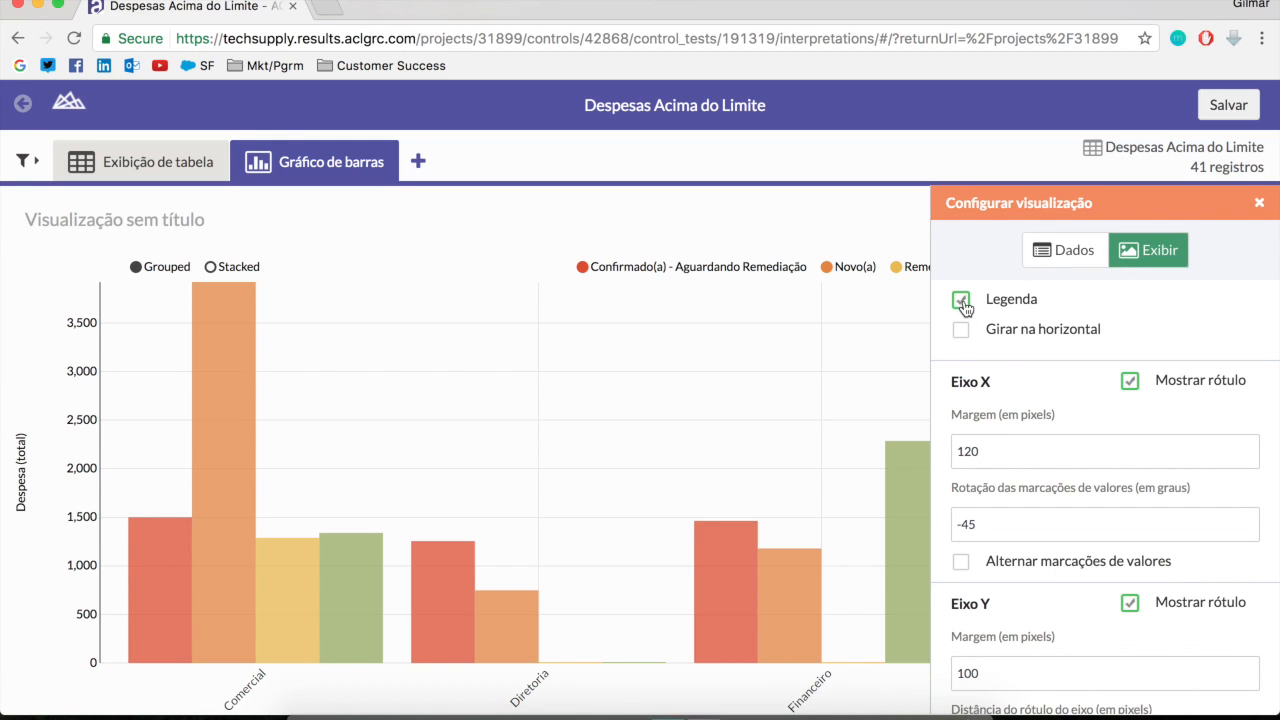
pyautogui.click(961, 332)
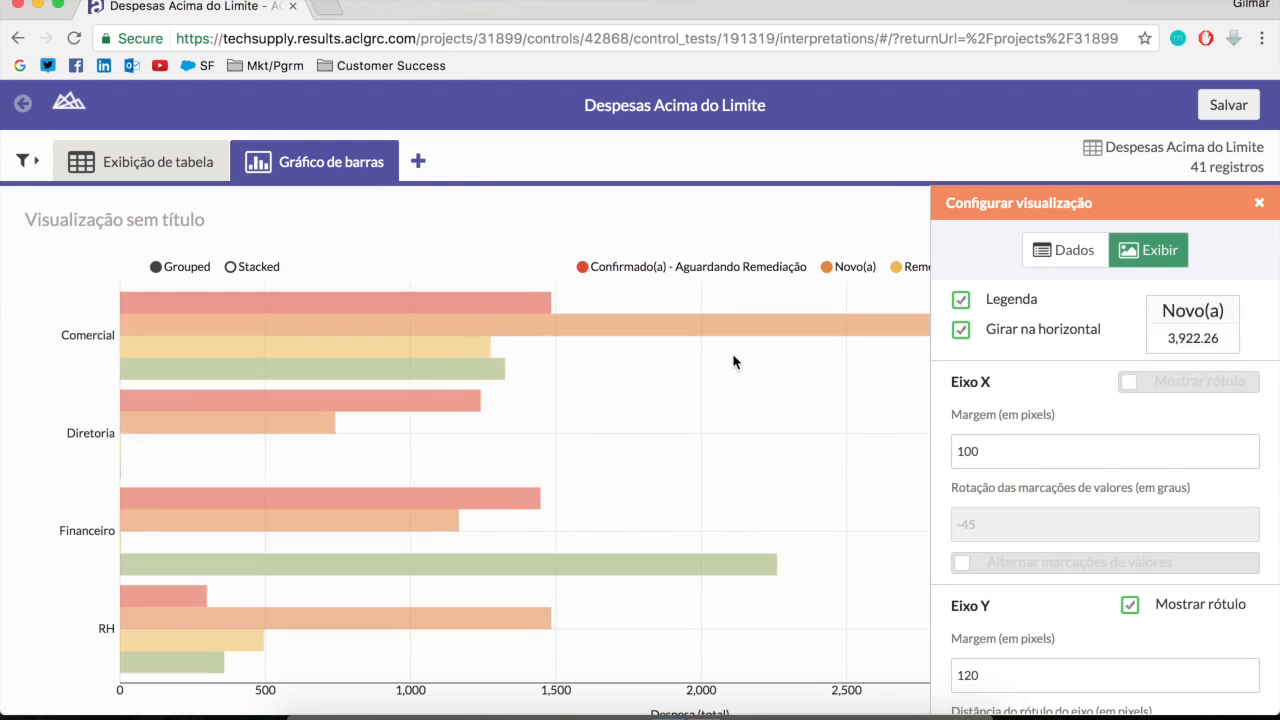
pyautogui.click(961, 332)
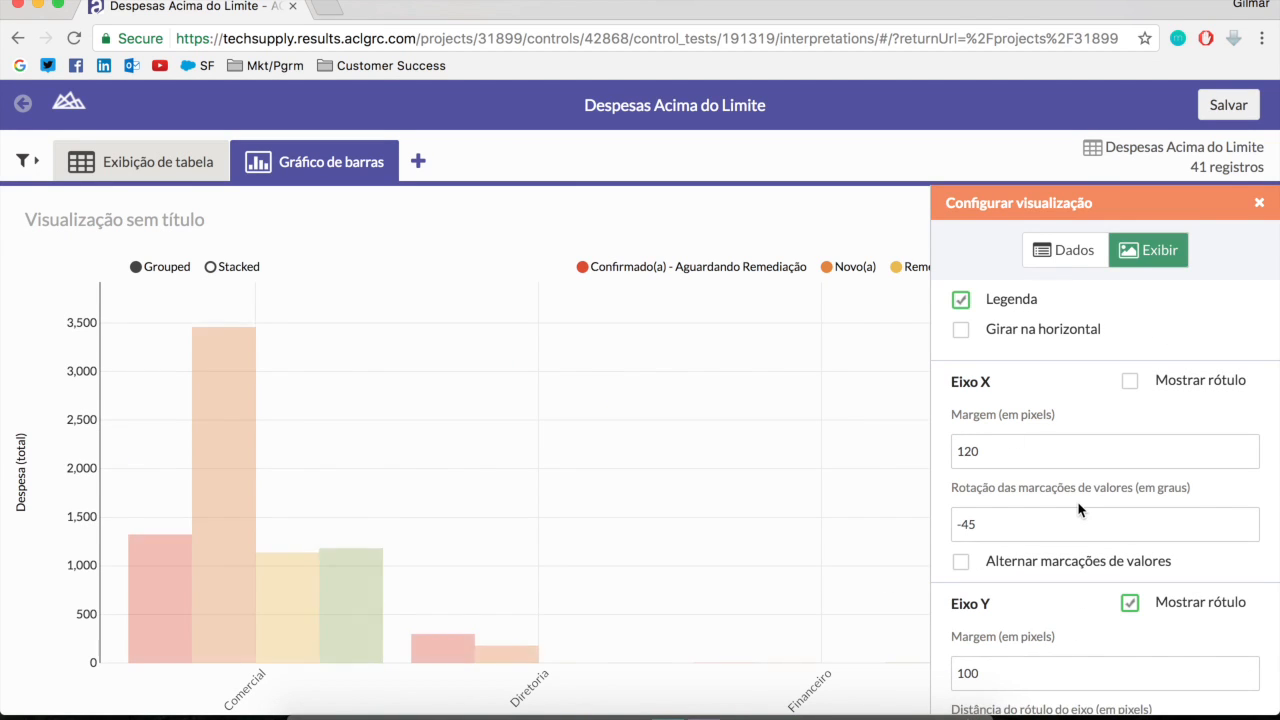
# Recolor the chart's statuses: Novo(a) blue, Remediação Completa - Aguardando Validação green, and Sob Revisão yellow
pyautogui.scroll(-10, 1080, 510)
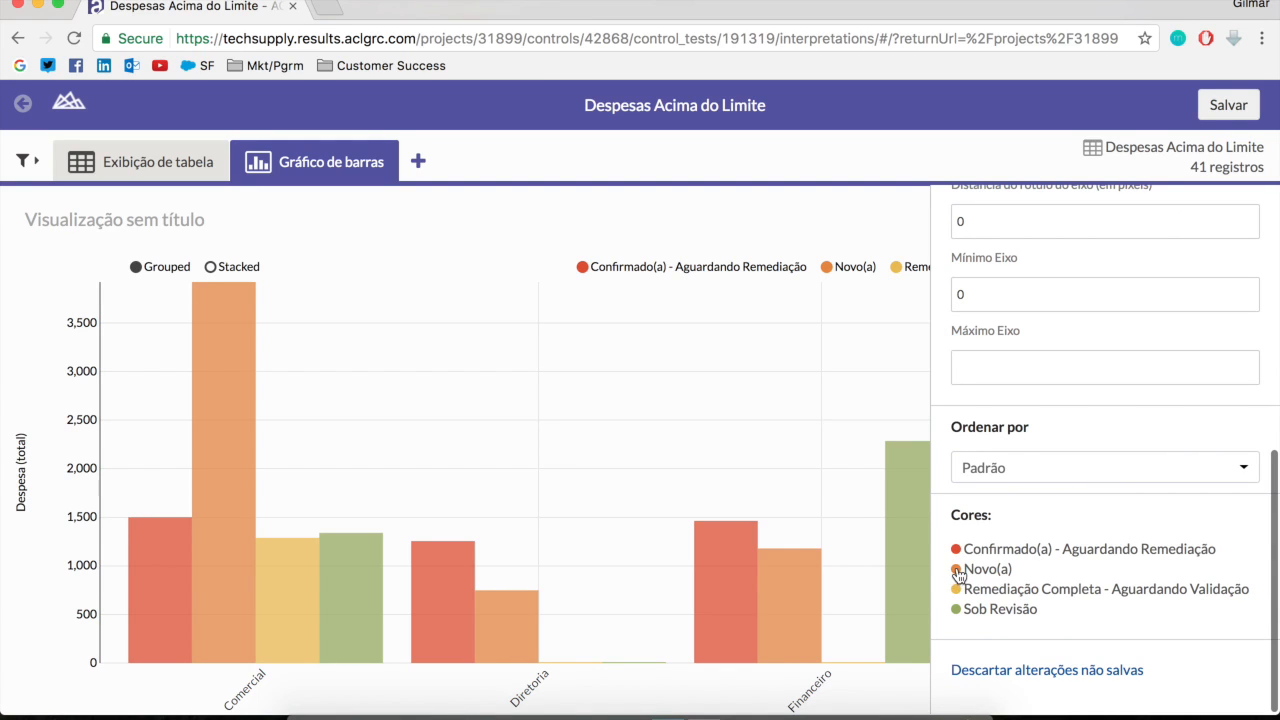
pyautogui.click(957, 572)
pyautogui.click(1043, 646)
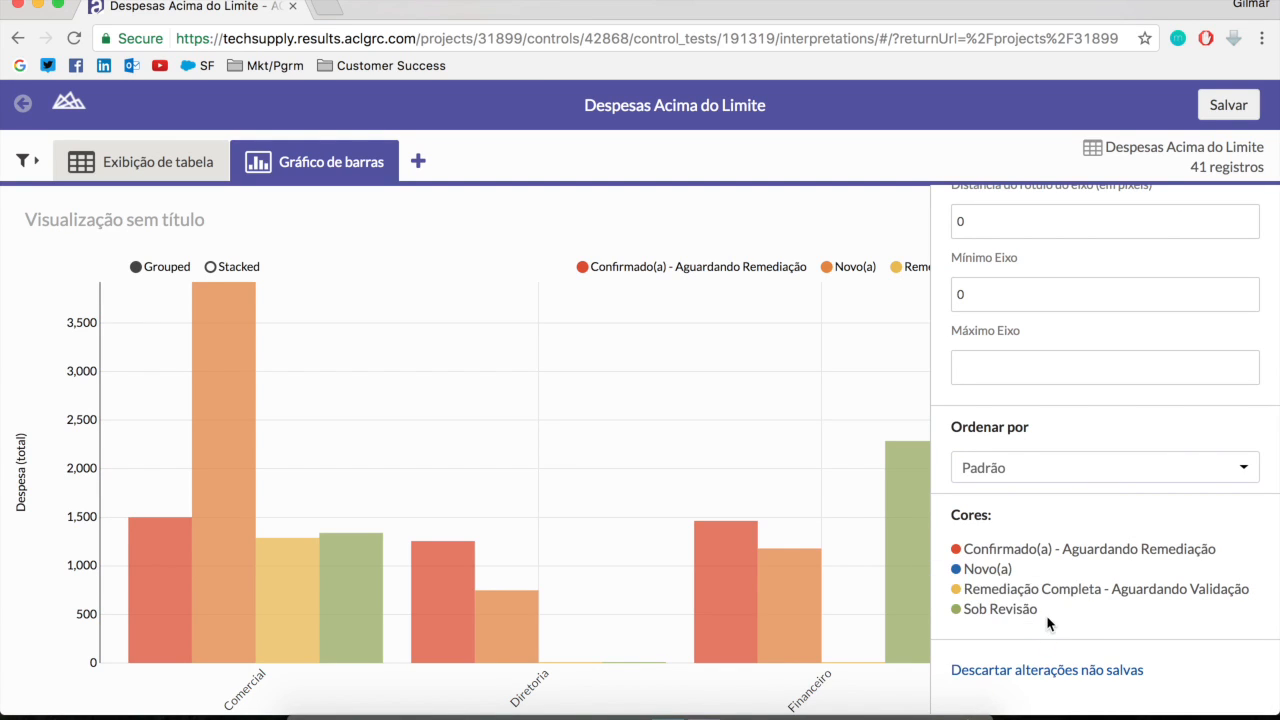
pyautogui.click(956, 589)
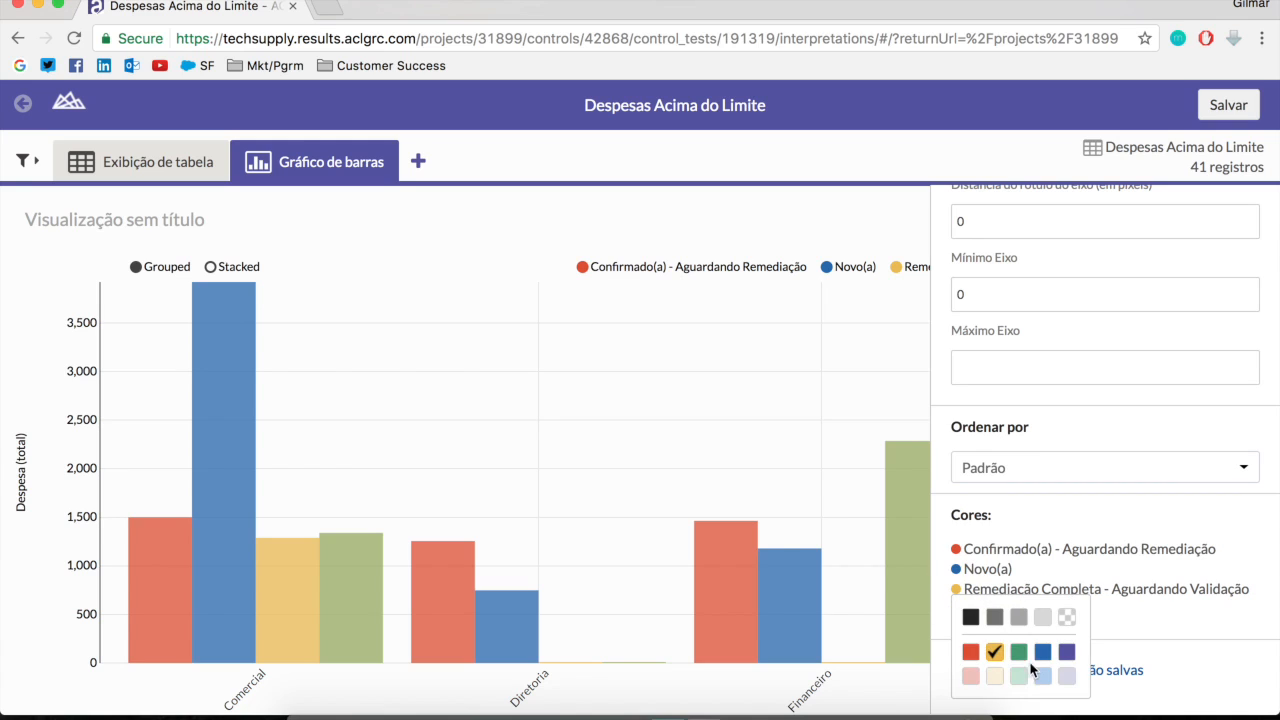
pyautogui.click(1018, 652)
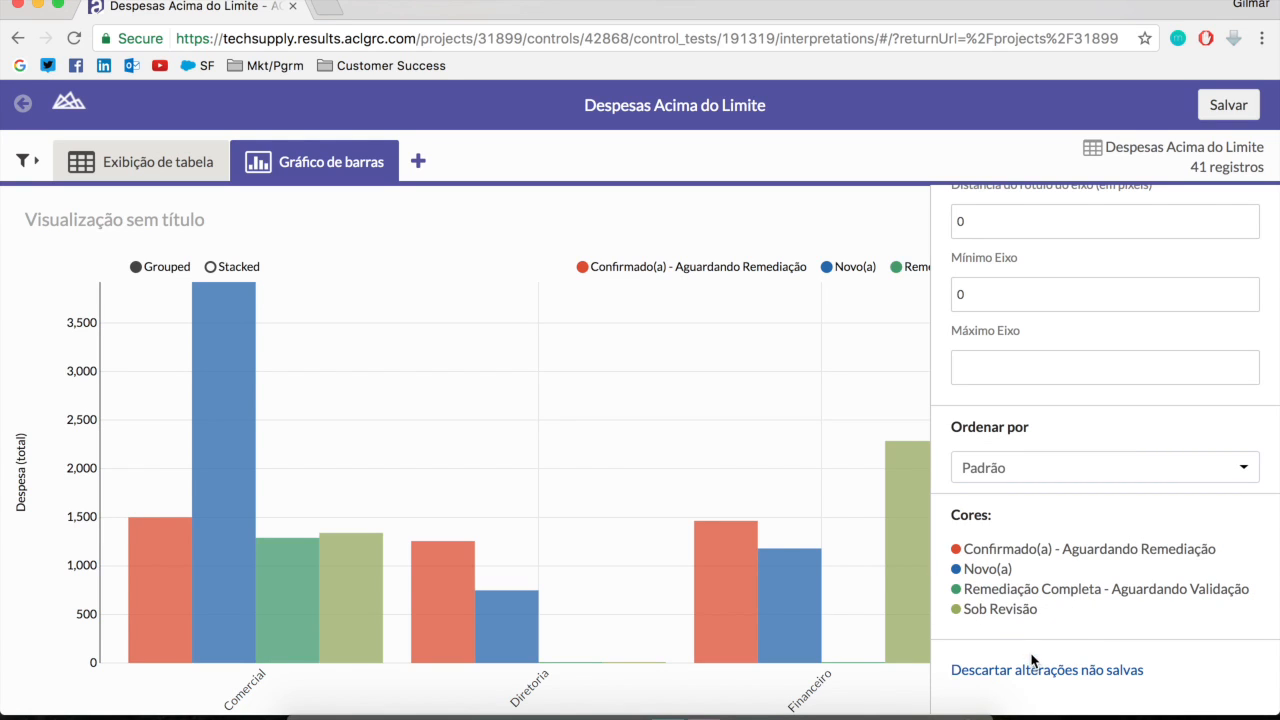
pyautogui.click(956, 609)
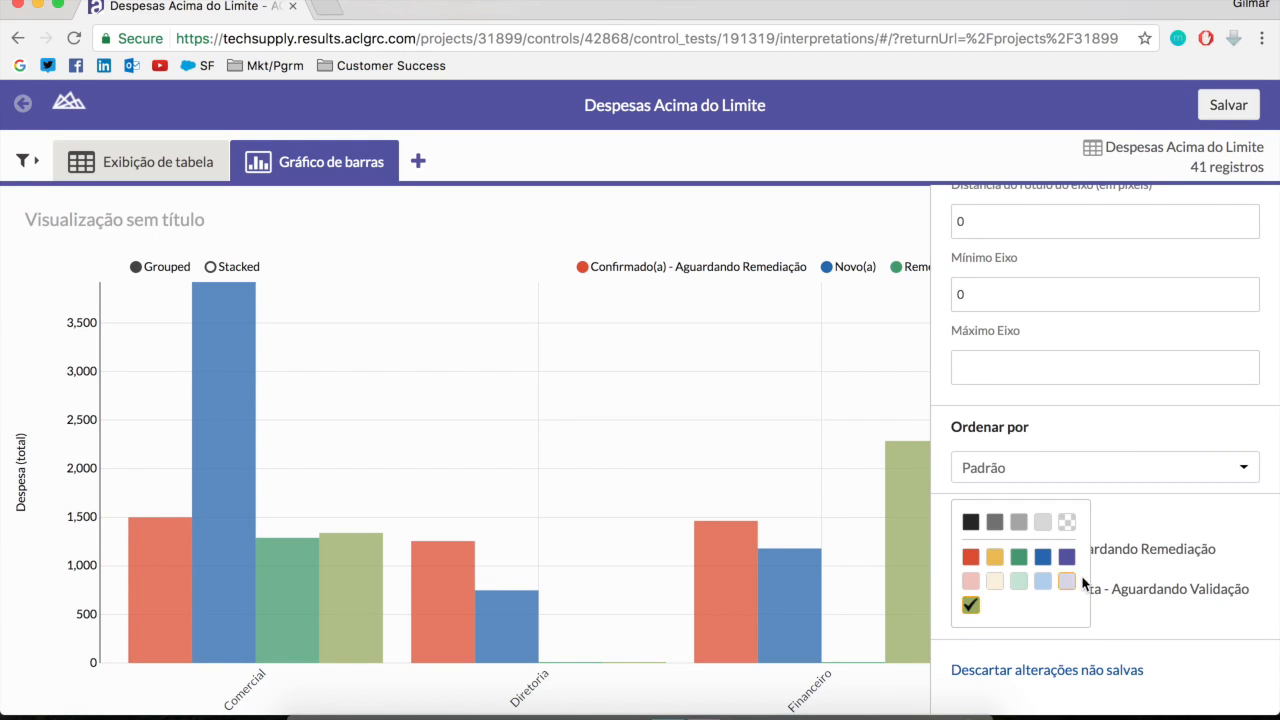
pyautogui.click(995, 560)
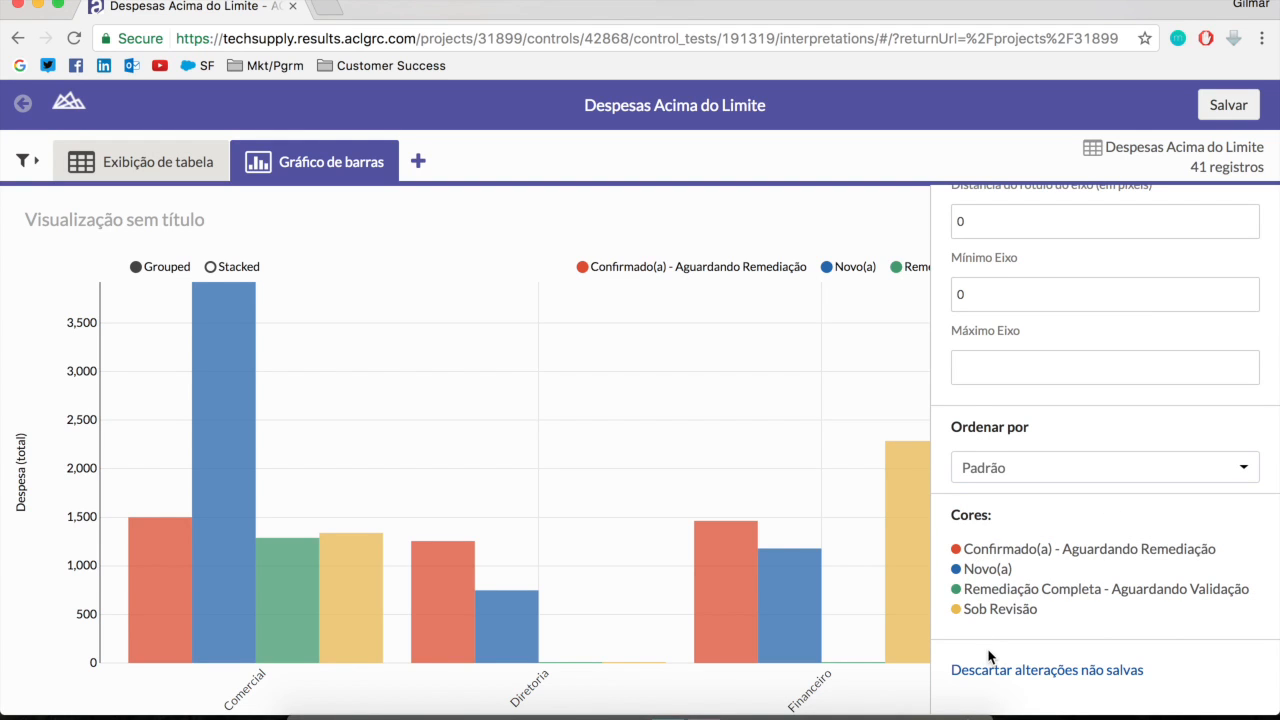
# Review the chart's axis, sorting and color display settings, and close the visualization configuration
pyautogui.scroll(10, 1020, 570)
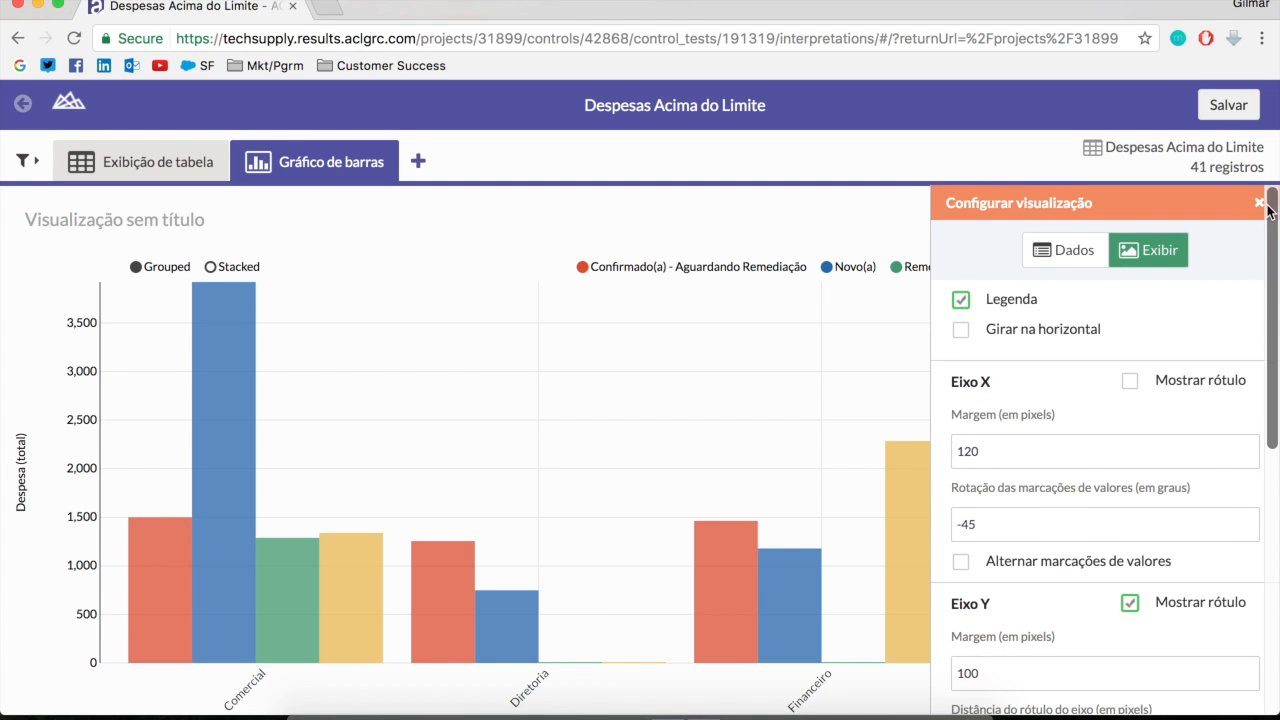
pyautogui.scroll(-1, 1020, 440)
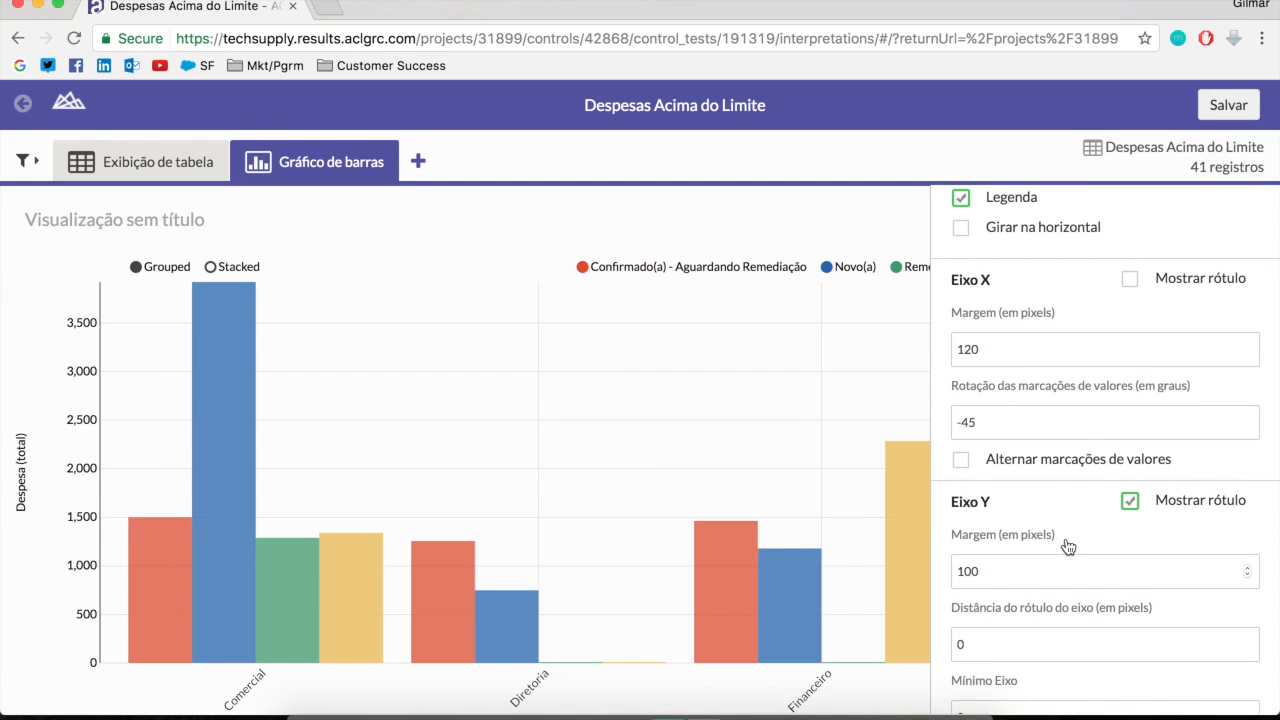
pyautogui.scroll(-5, 1066, 546)
pyautogui.scroll(2, 1068, 546)
pyautogui.scroll(-2, 1066, 546)
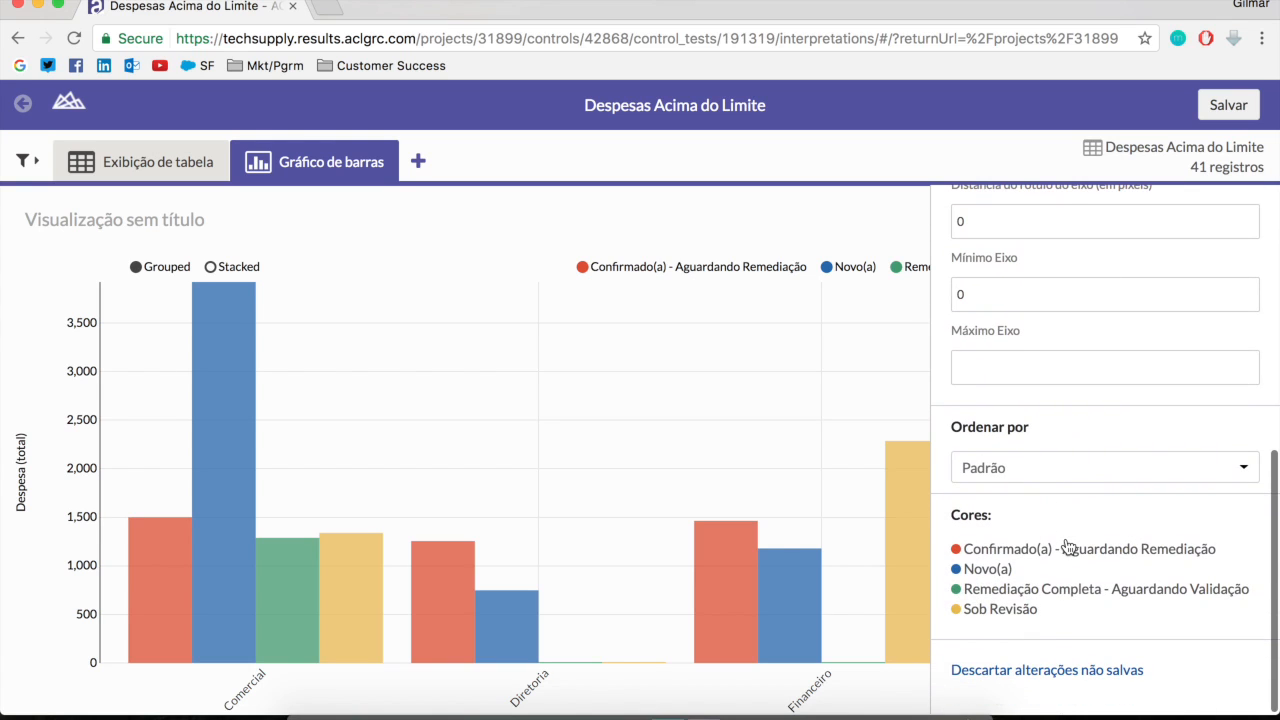
pyautogui.scroll(4, 1166, 396)
pyautogui.scroll(5, 1180, 410)
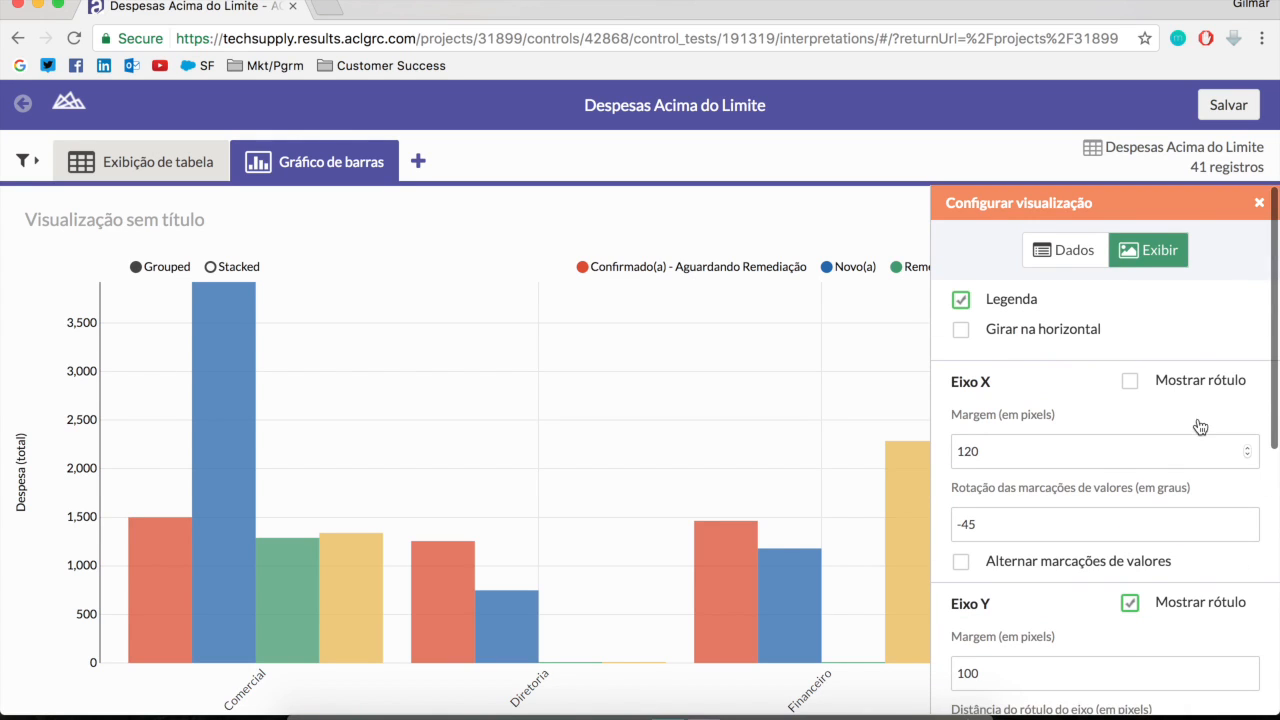
pyautogui.click(1259, 203)
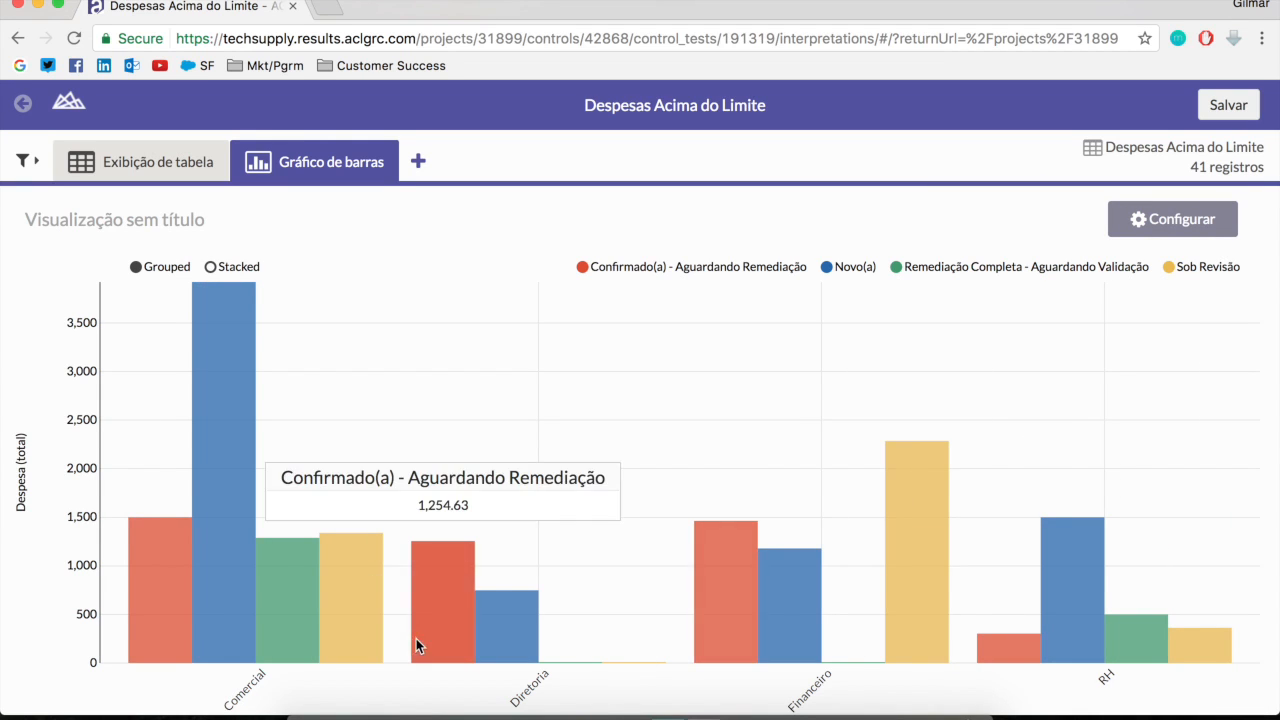
# Title the bar chart "Despesas não aprovadas com Status por Departamento"
pyautogui.click(132, 222)
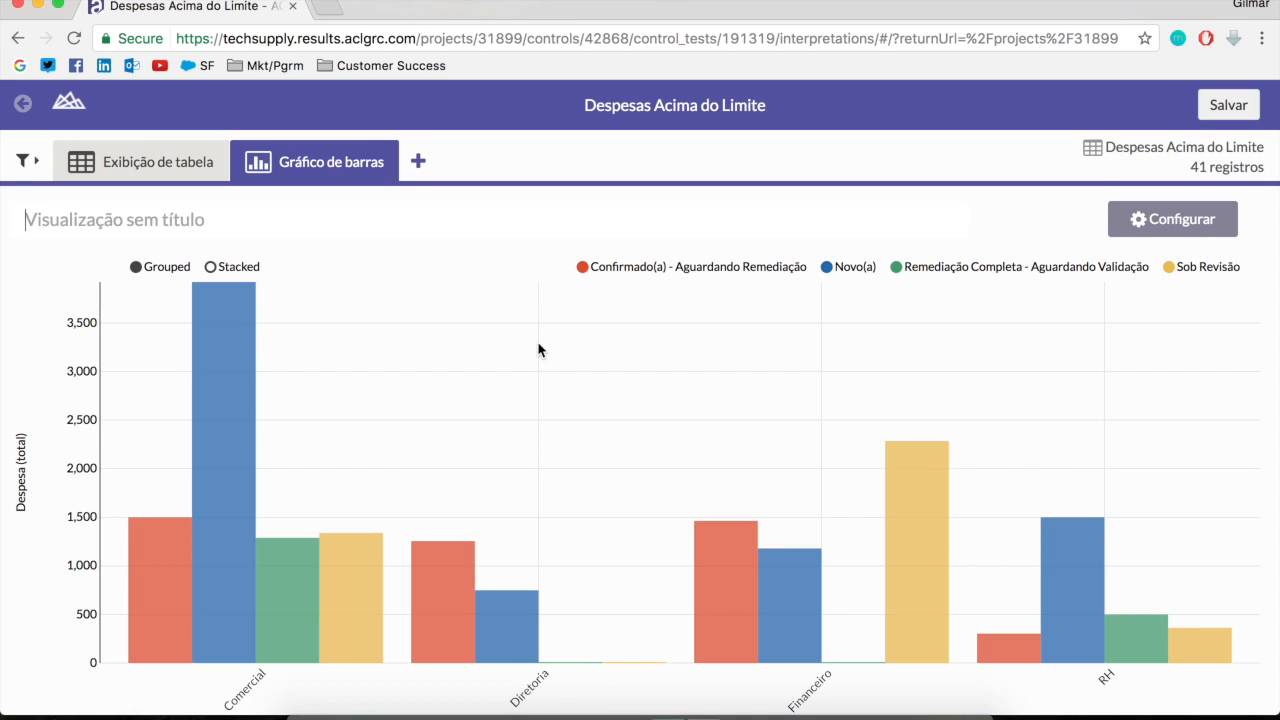
pyautogui.write('Deps')
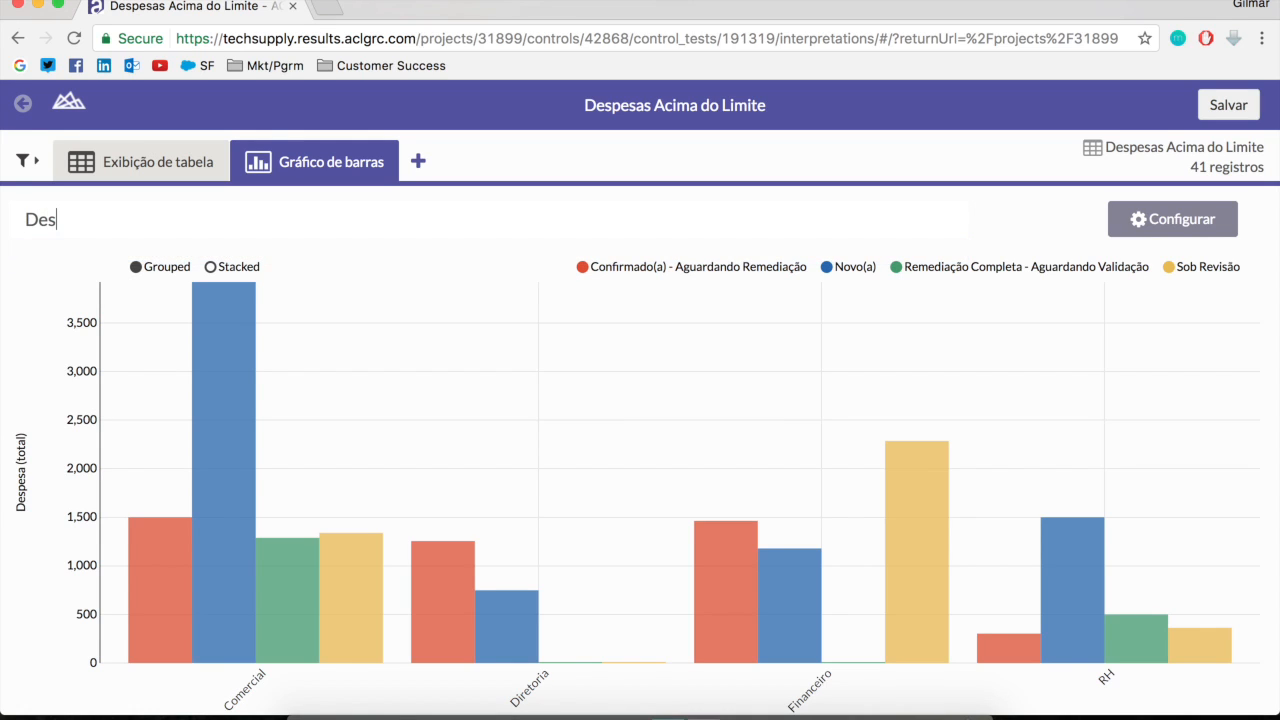
pyautogui.write('pedas')
pyautogui.press('BackSpace')
pyautogui.press('BackSpace')
pyautogui.press('BackSpace')
pyautogui.press('BackSpace')
pyautogui.write('sas não aprova')
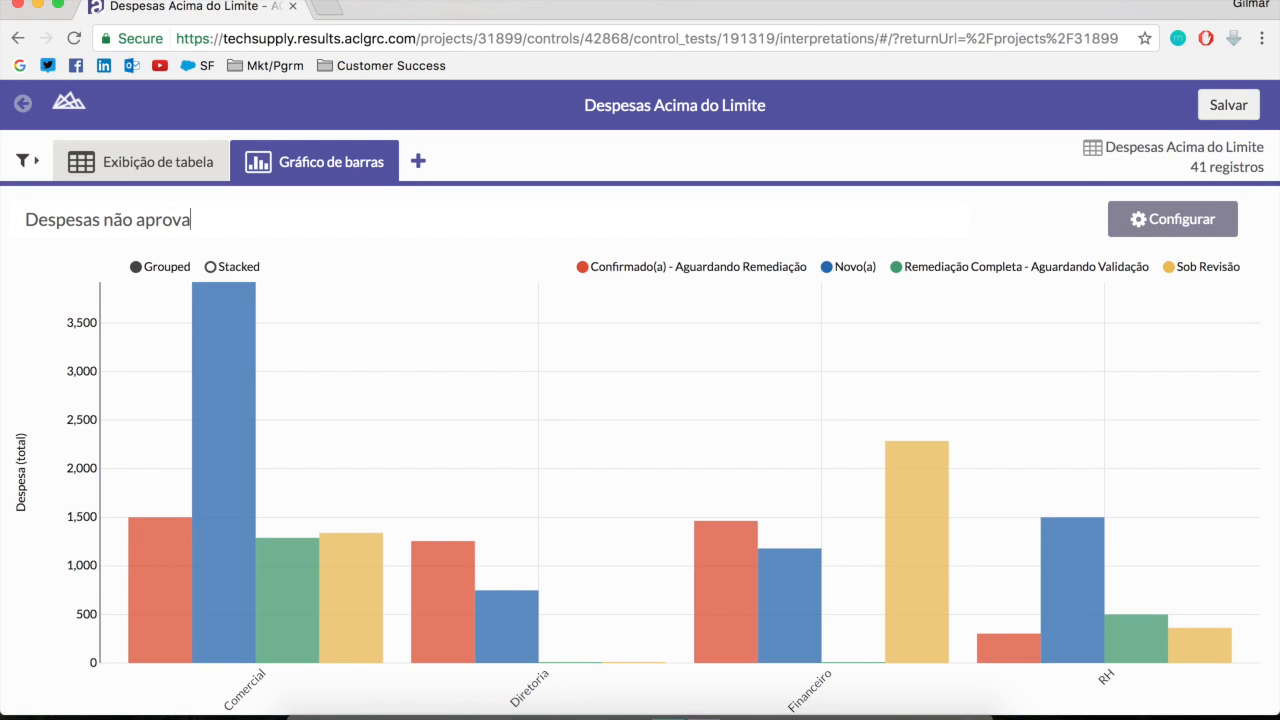
pyautogui.write('das com Status')
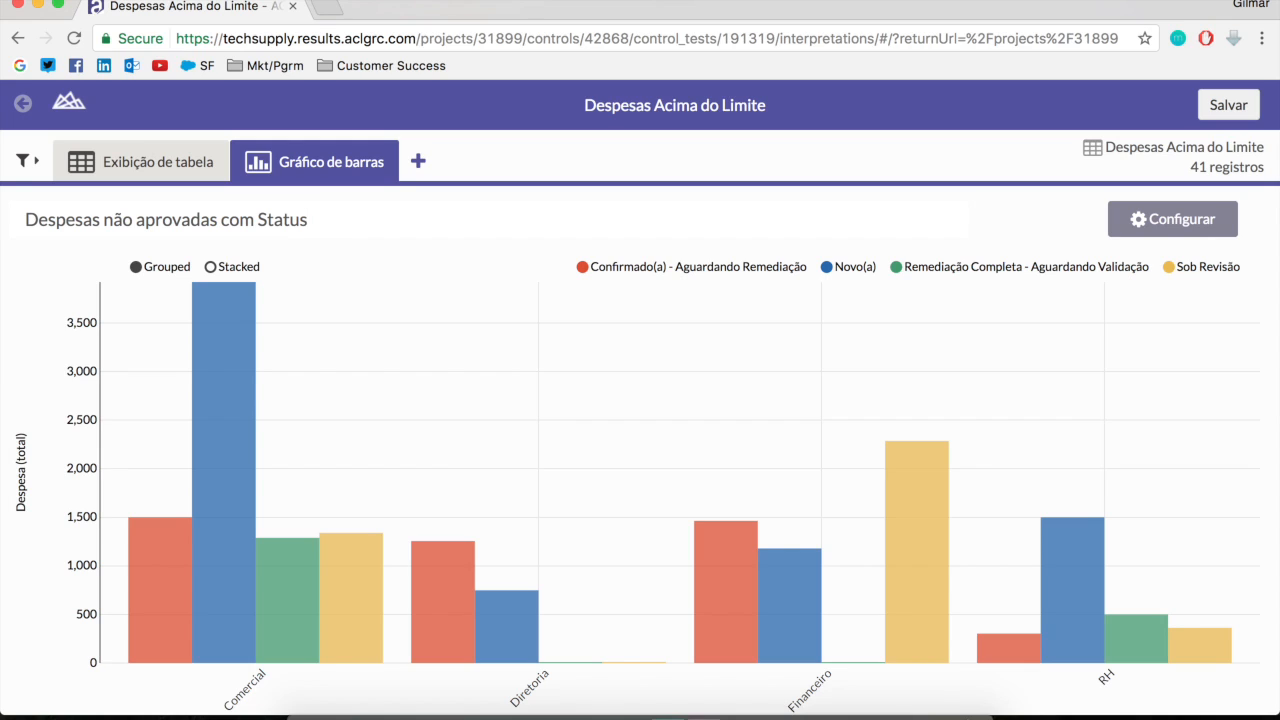
pyautogui.write('por Departamento')
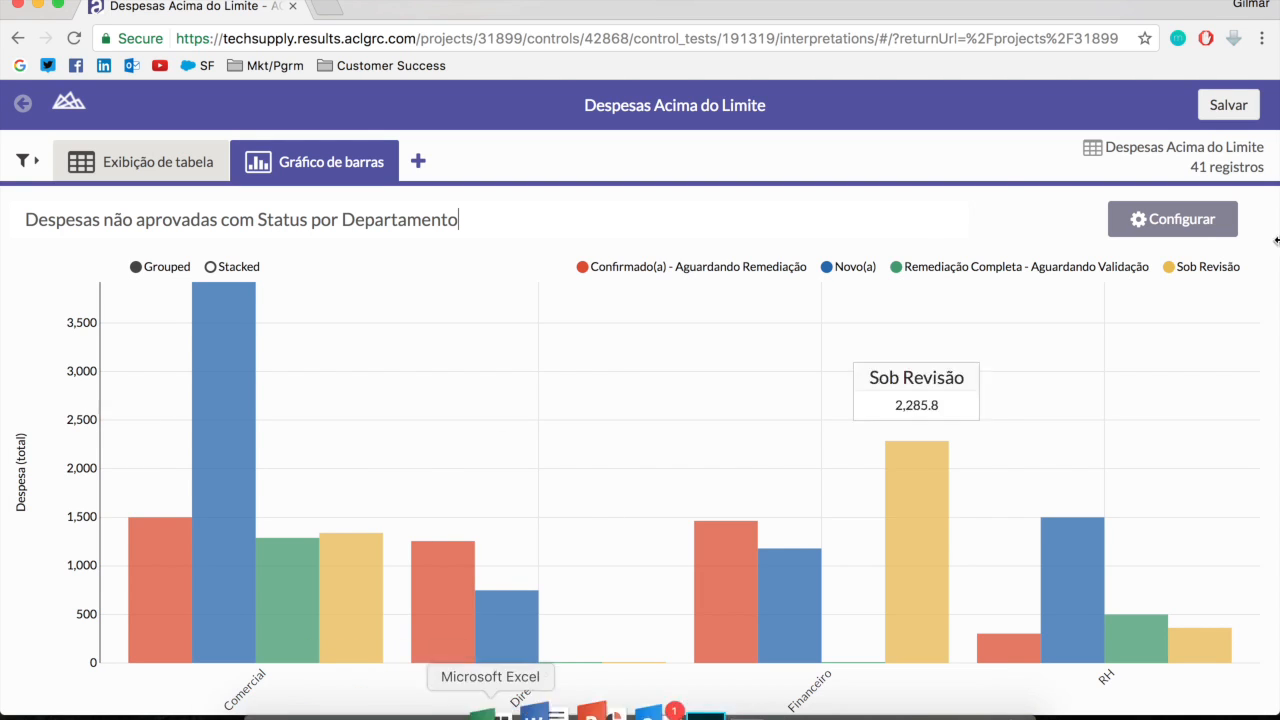
# Save the interpretation with the title "Interpretação Financeira"
pyautogui.click(1222, 107)
pyautogui.click(640, 260)
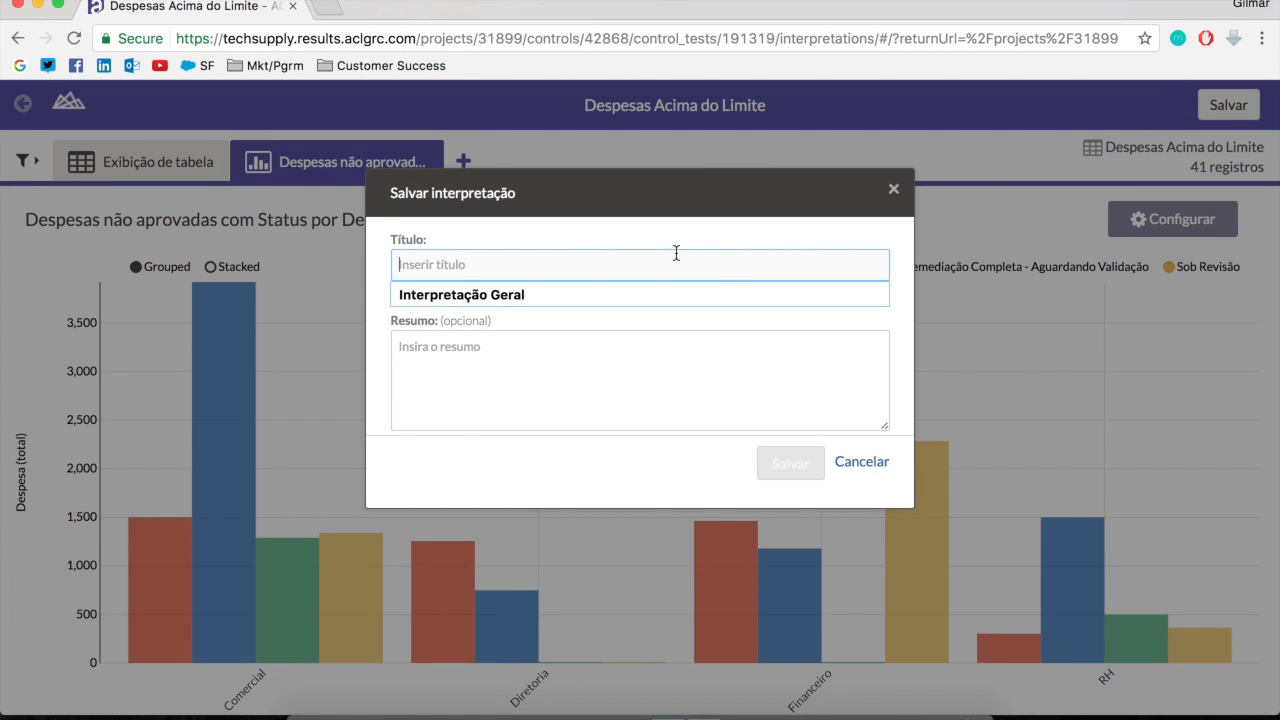
pyautogui.write('INterpre')
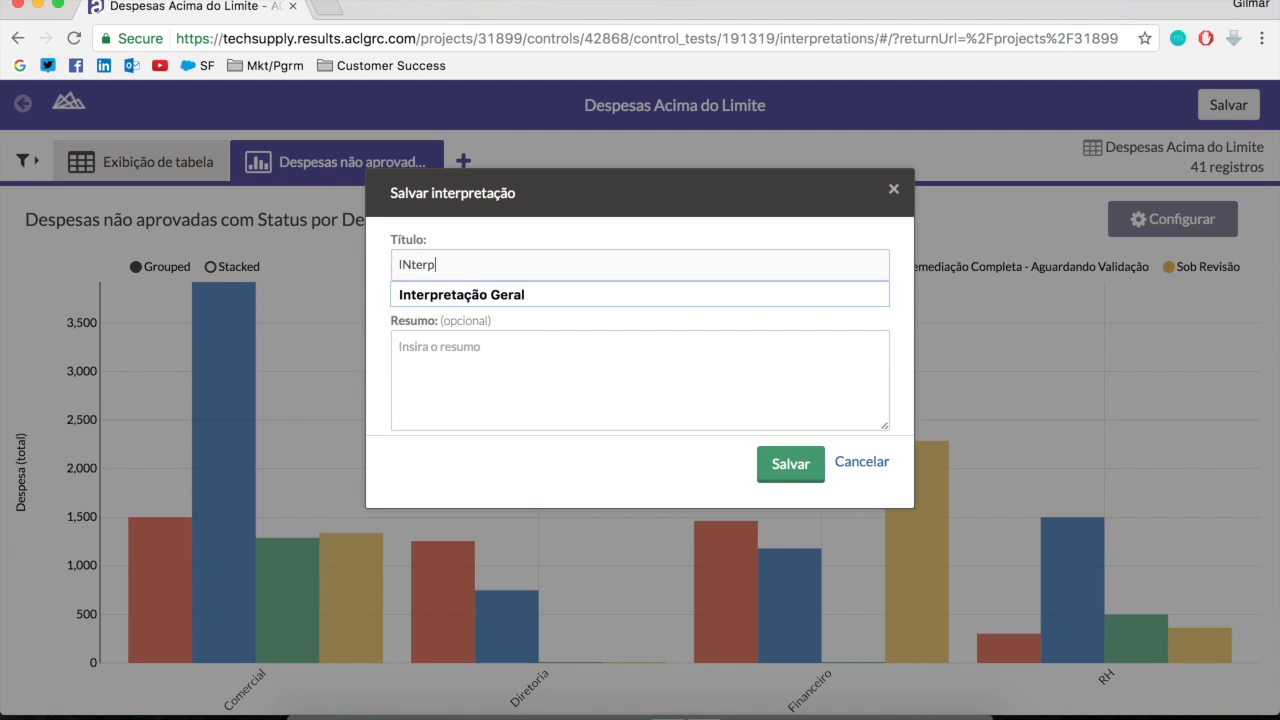
pyautogui.press('BackSpace')
pyautogui.press('BackSpace')
pyautogui.press('BackSpace')
pyautogui.press('BackSpace')
pyautogui.press('BackSpace')
pyautogui.press('BackSpace')
pyautogui.press('BackSpace')
pyautogui.write('nterpretaç')
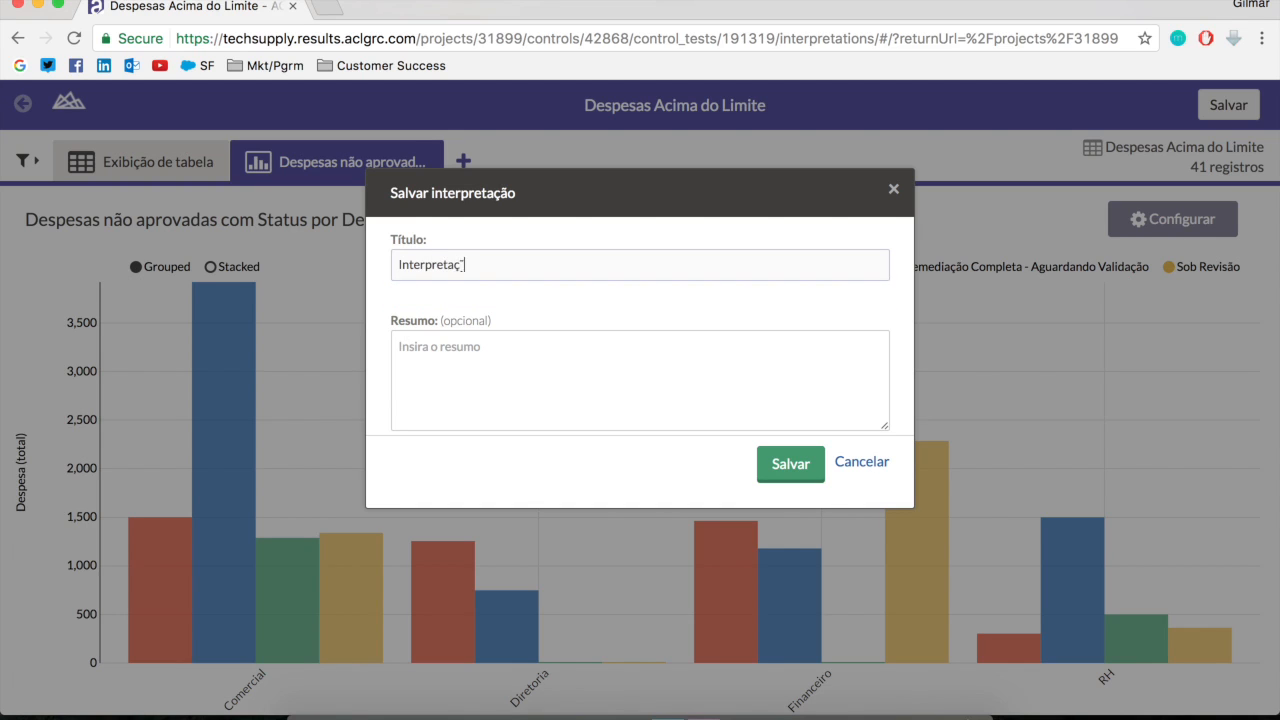
pyautogui.write('ão Financeira')
pyautogui.click(812, 466)
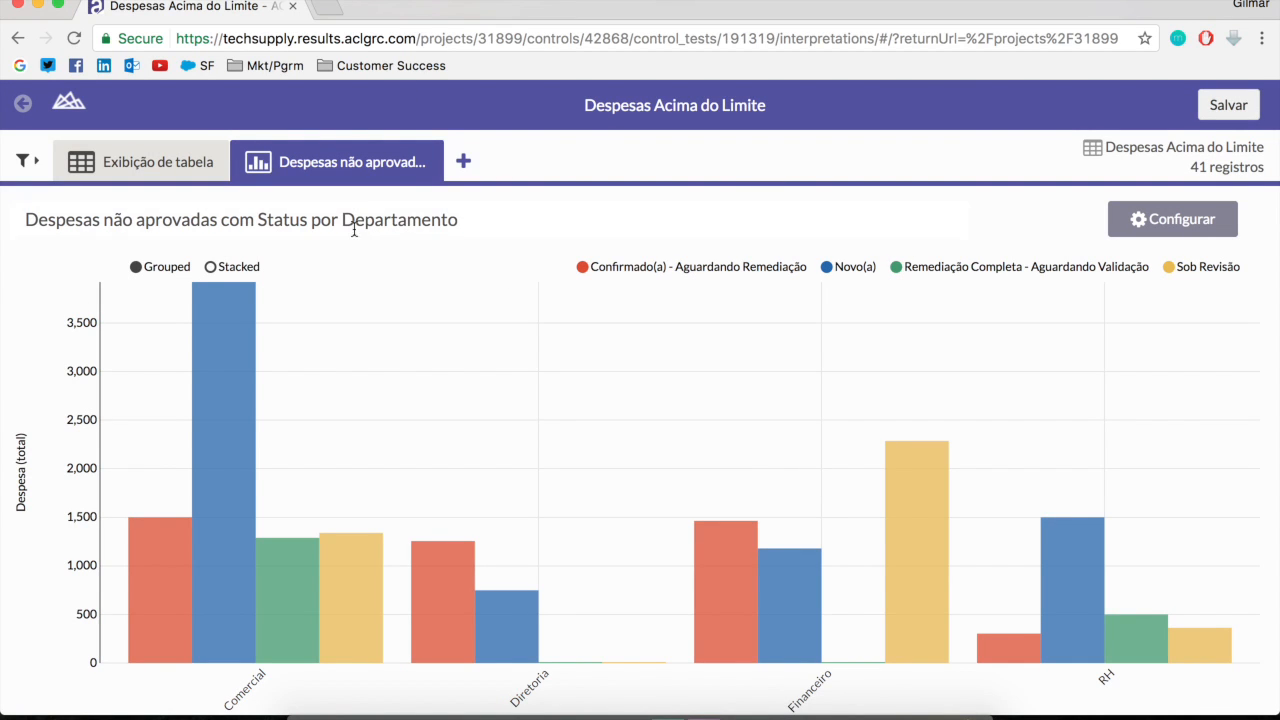
# Add a pie chart visualization with Departamento as the displayed categories and the sum of Despesa as the value
pyautogui.click(464, 162)
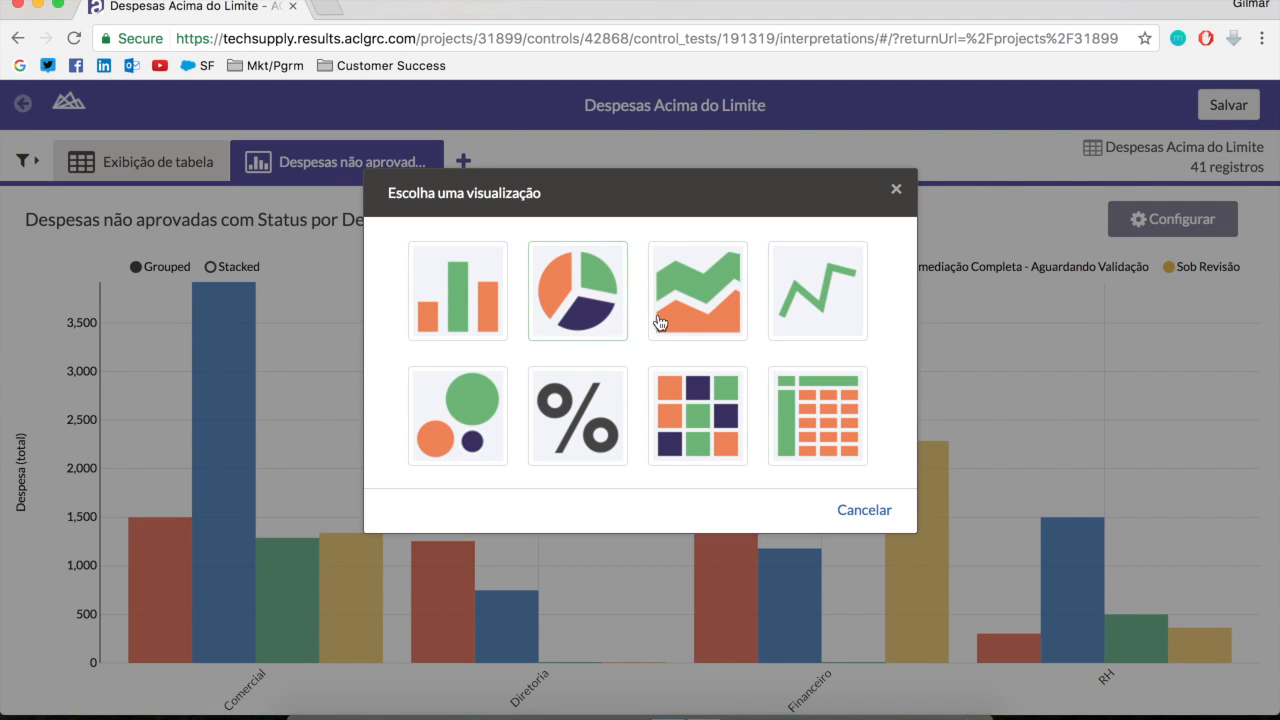
pyautogui.click(586, 316)
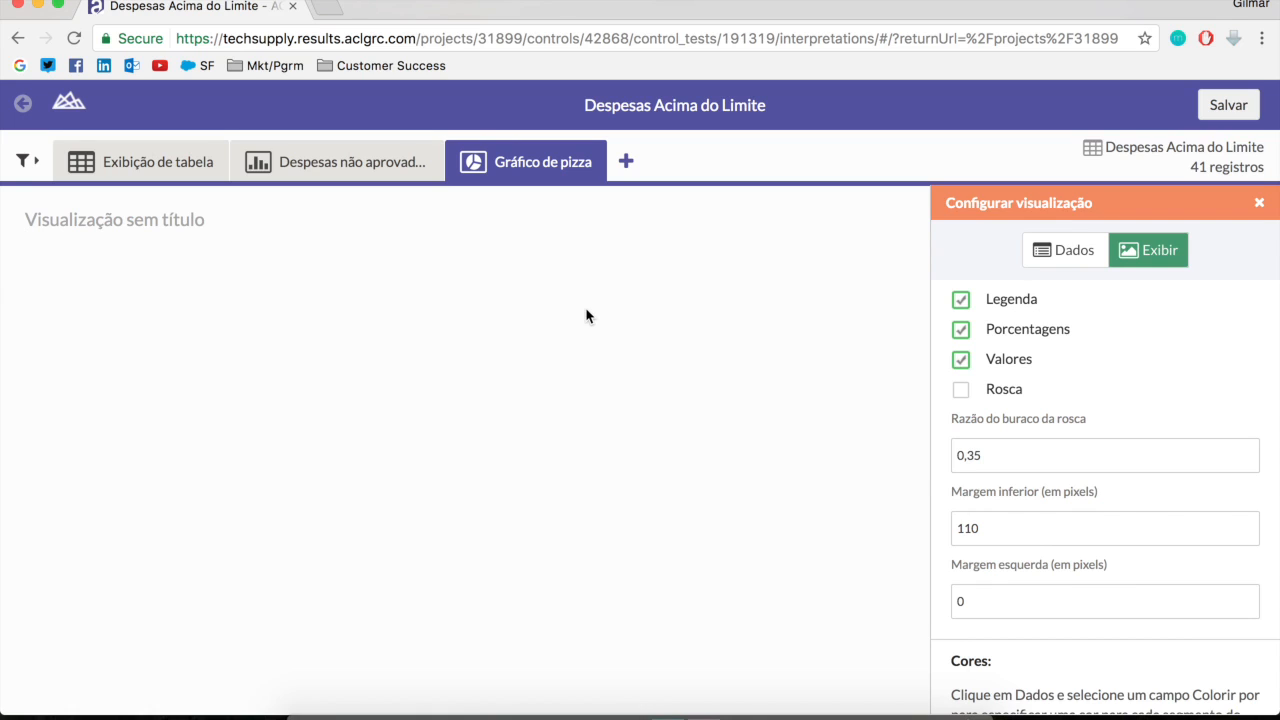
pyautogui.click(1068, 248)
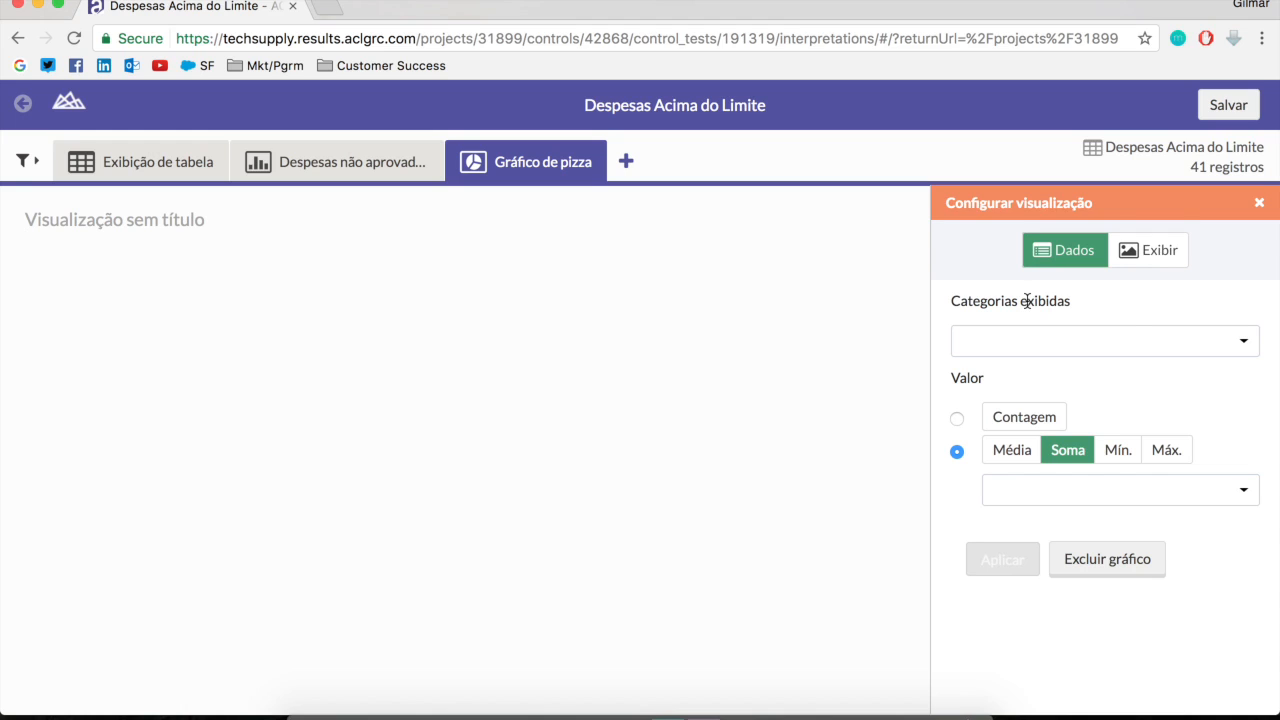
pyautogui.click(1231, 345)
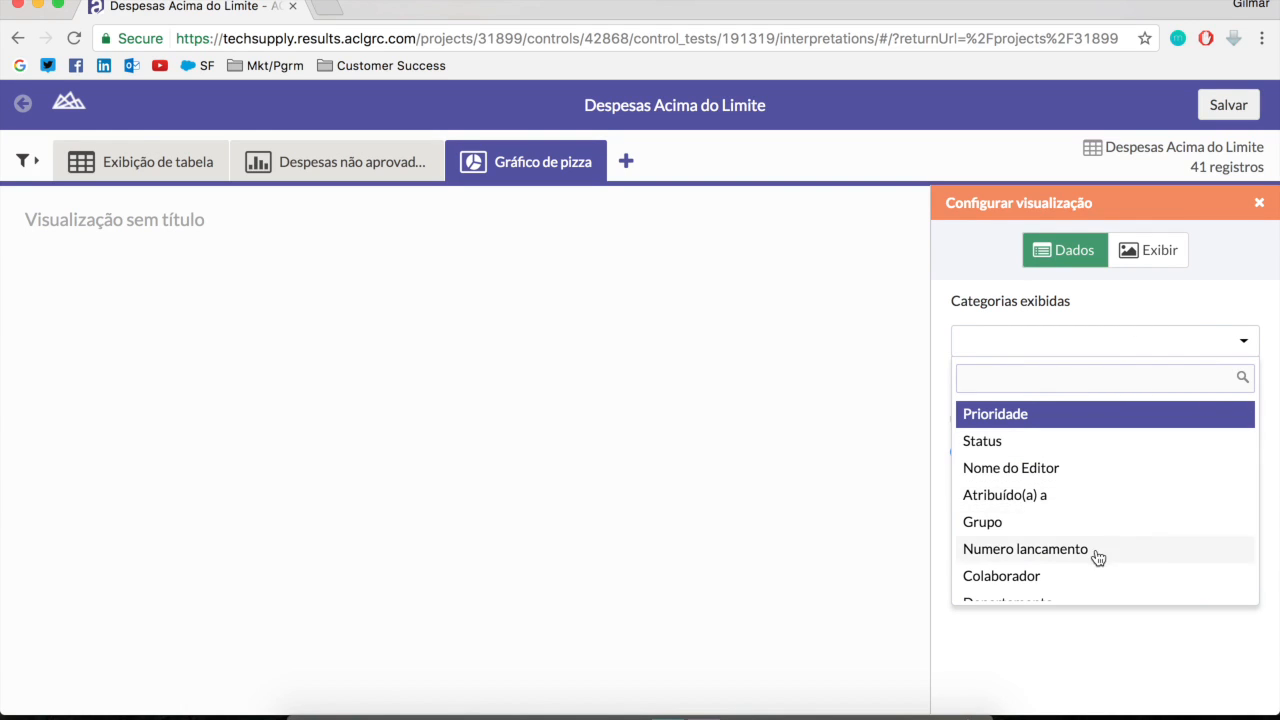
pyautogui.scroll(-1, 1060, 585)
pyautogui.click(1016, 598)
pyautogui.click(1057, 489)
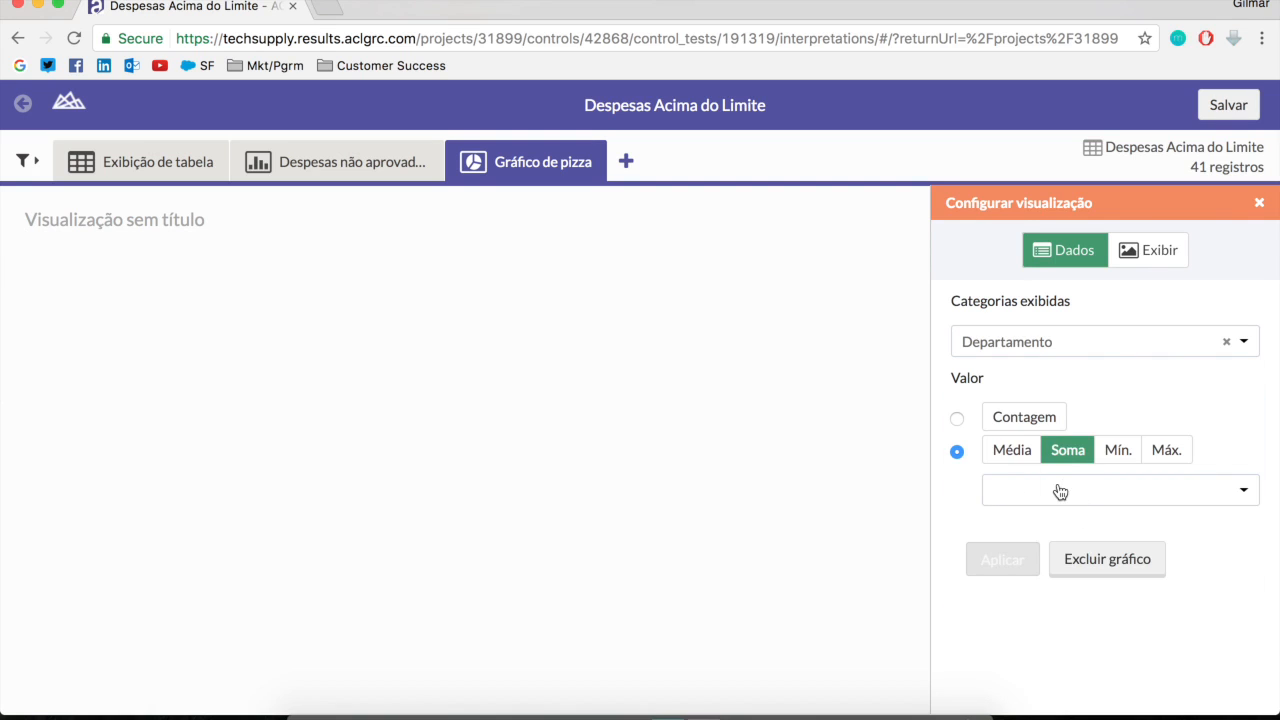
pyautogui.click(1040, 597)
pyautogui.click(1004, 562)
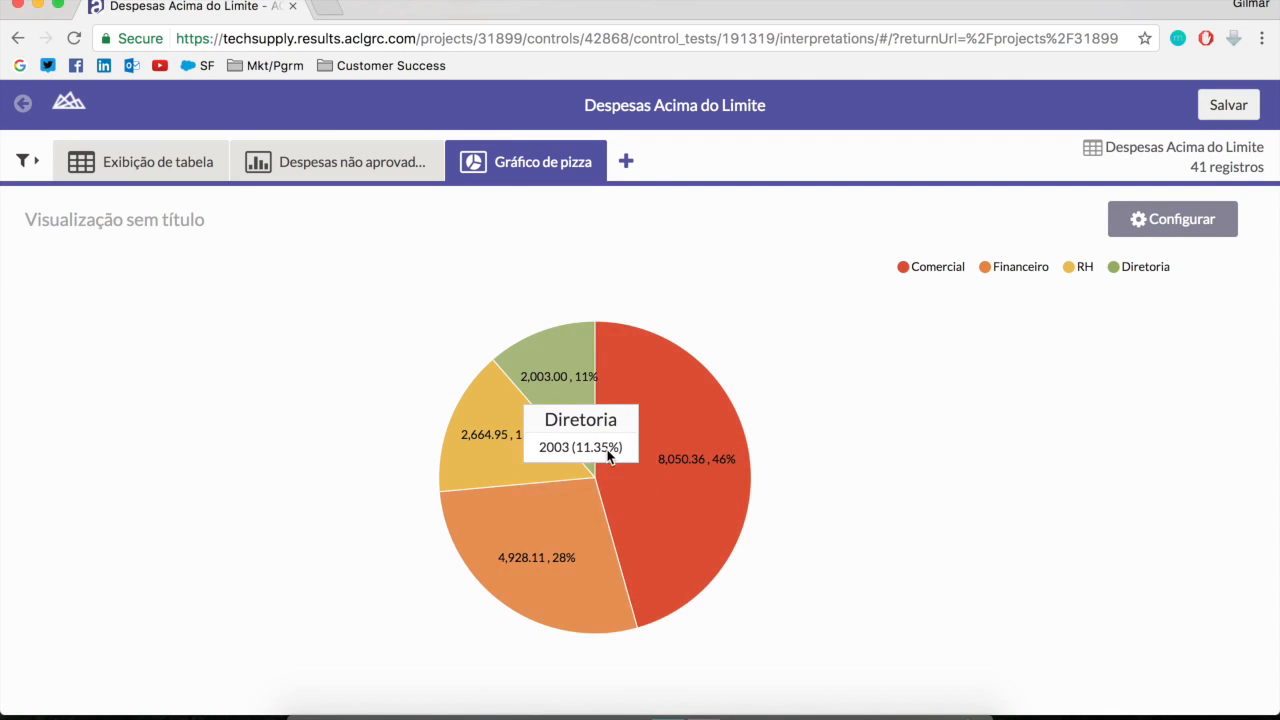
pyautogui.moveTo(686, 459)
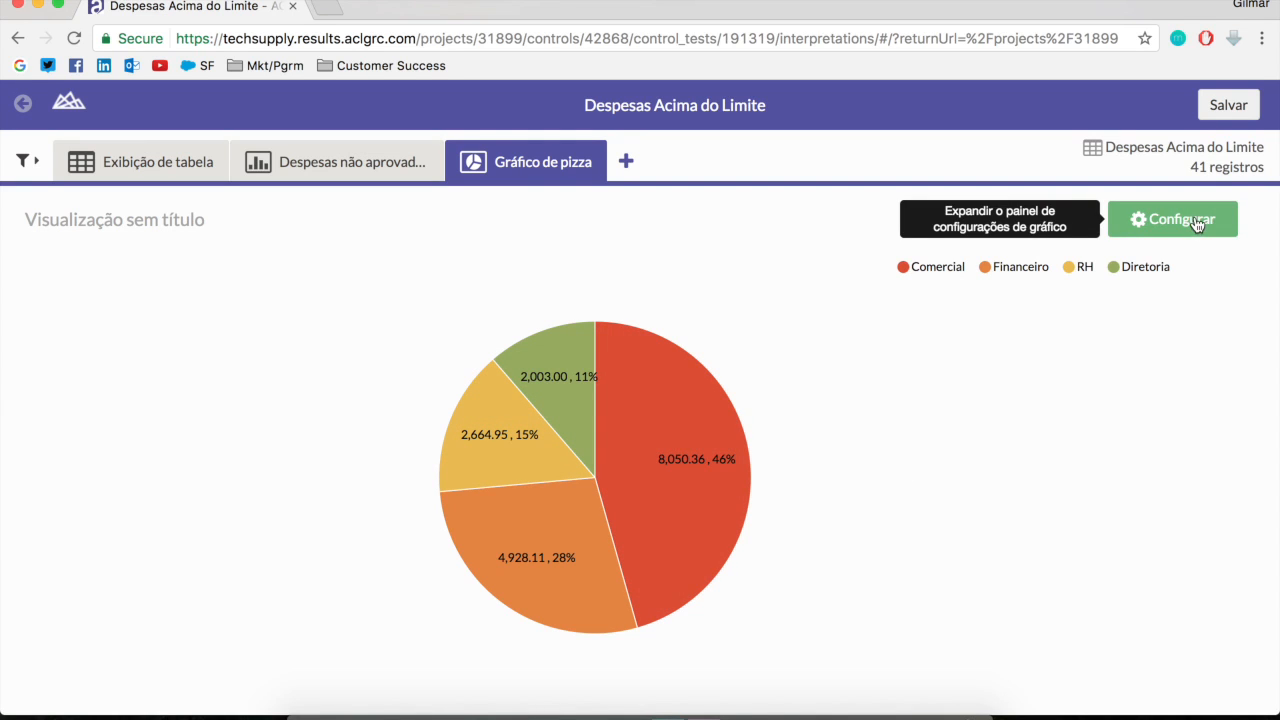
# In the pie chart's display settings, turn the donut option (Rosca) on and back off, and hide the slice values
pyautogui.click(1168, 226)
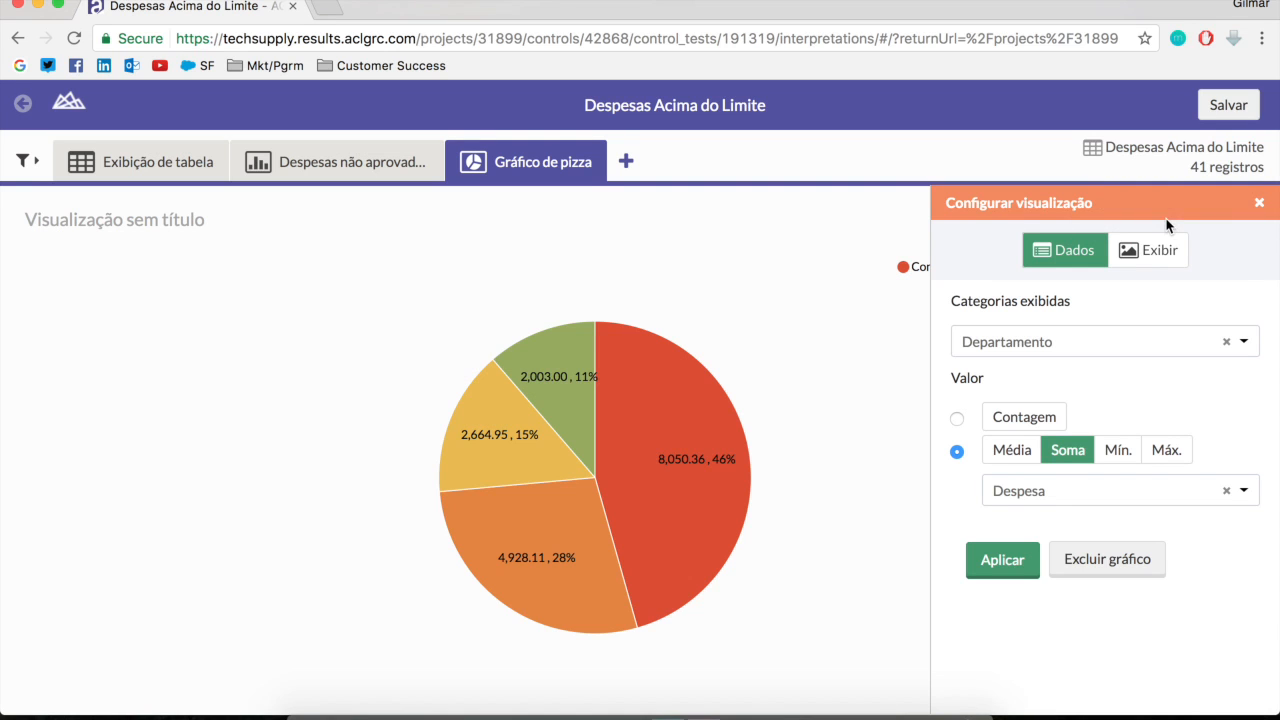
pyautogui.click(1178, 255)
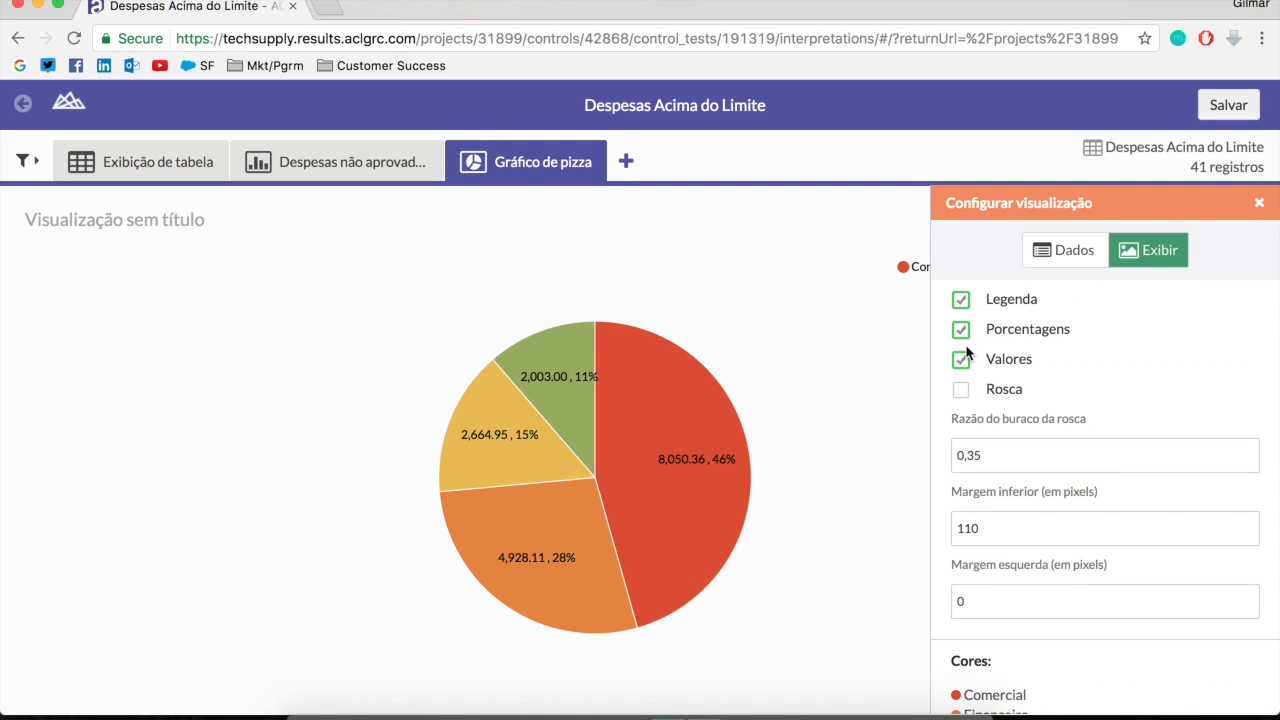
pyautogui.click(961, 390)
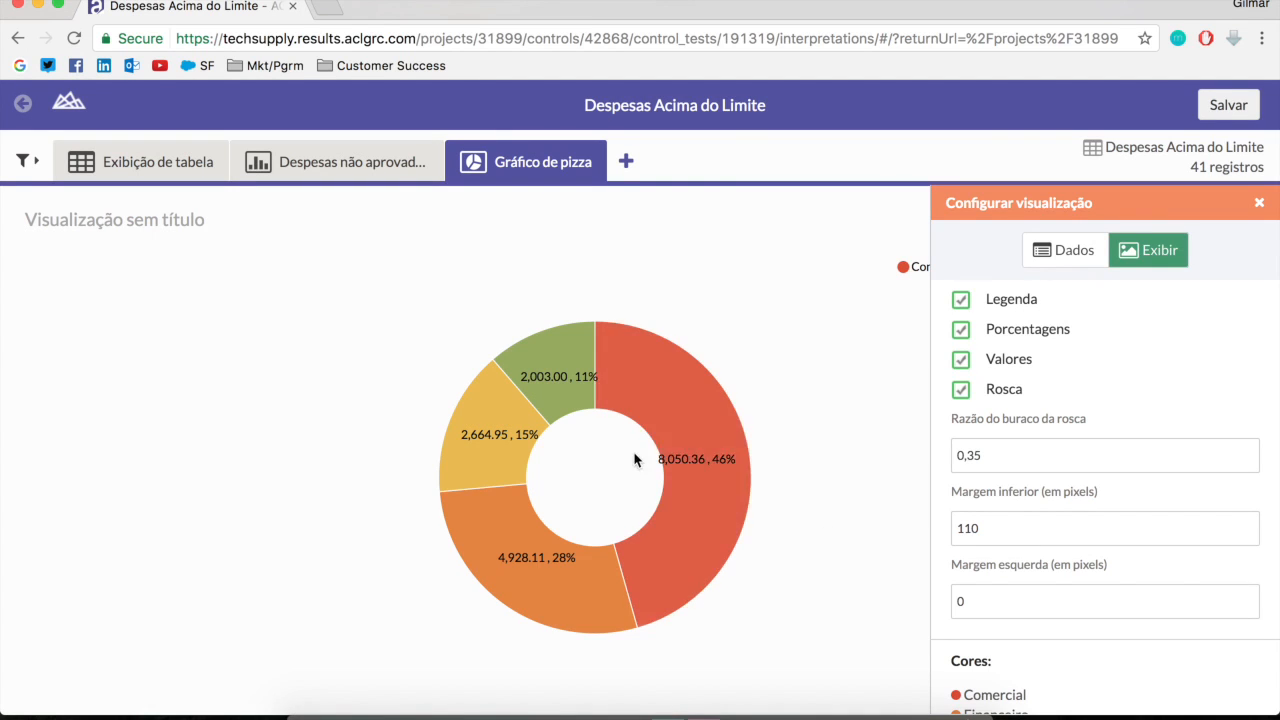
pyautogui.scroll(-1, 995, 401)
pyautogui.click(966, 390)
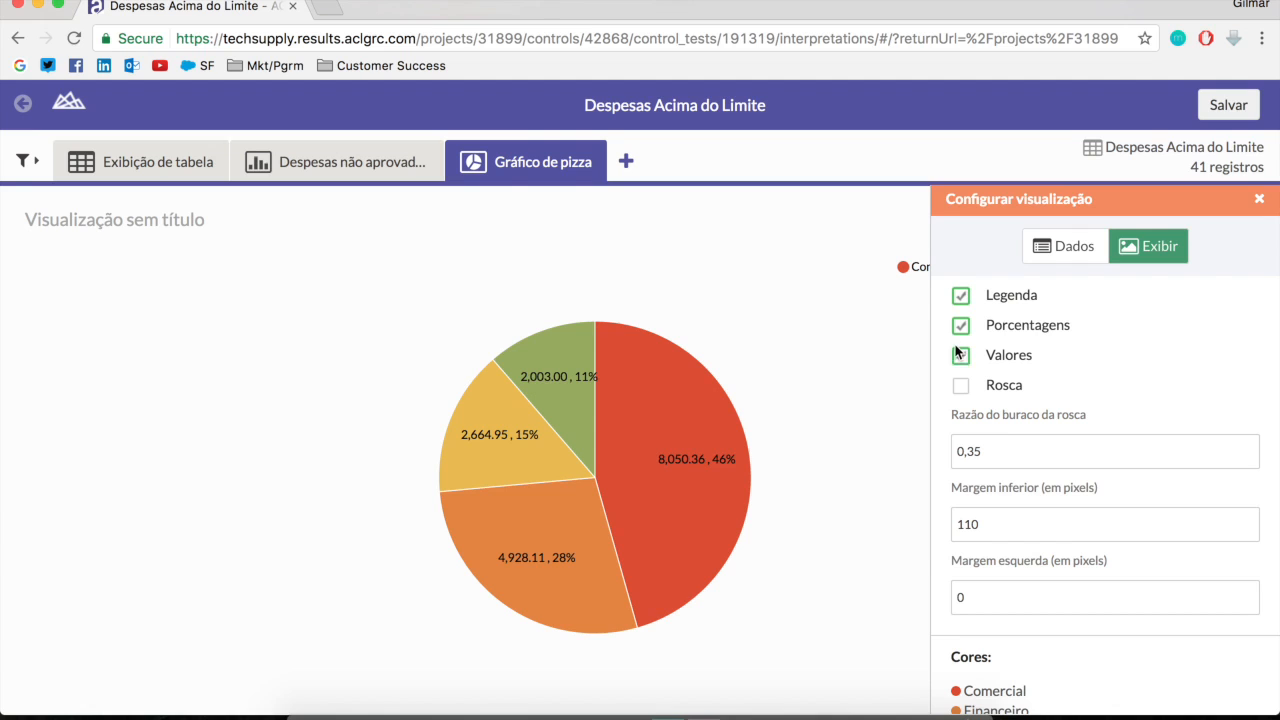
pyautogui.click(960, 356)
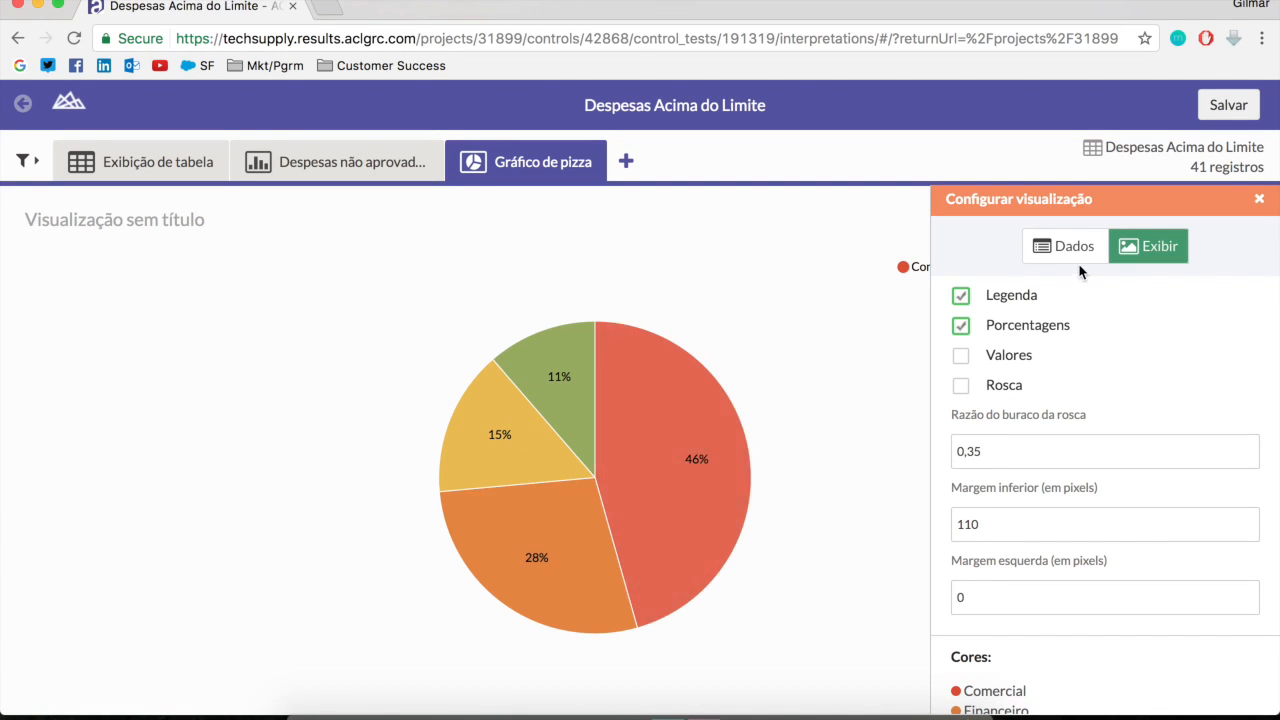
pyautogui.moveTo(712, 430)
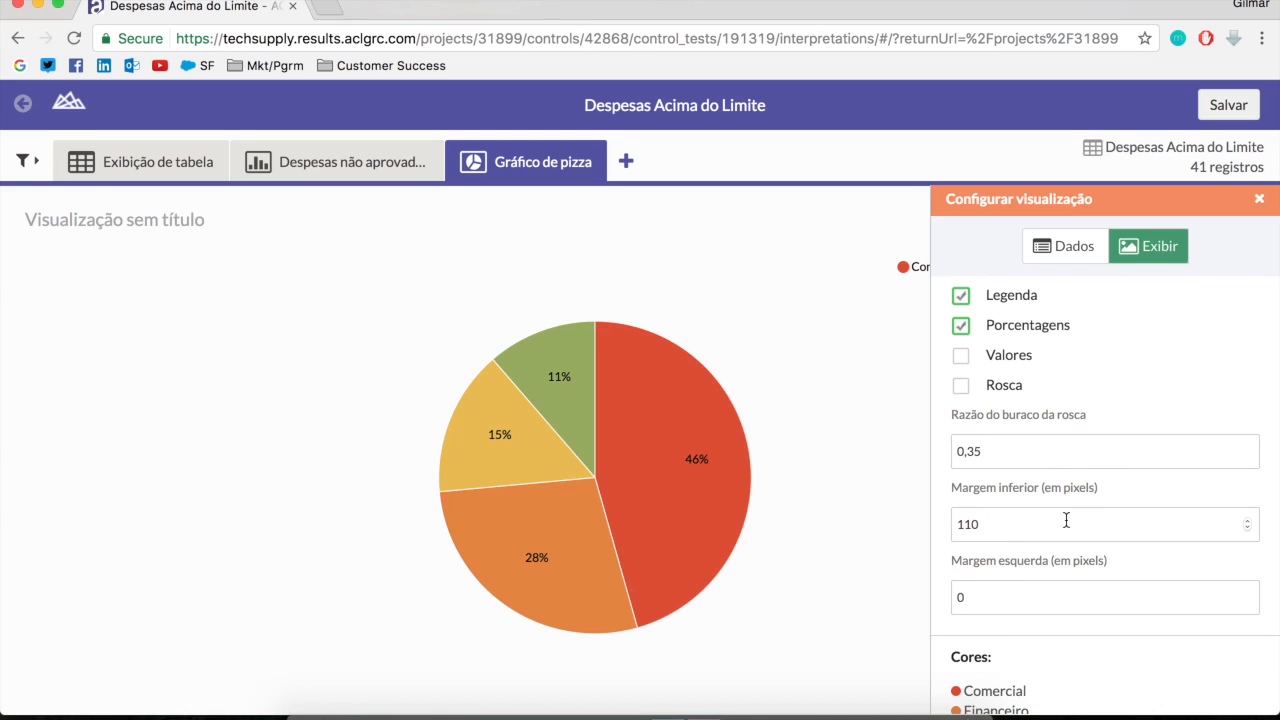
# Color the pie slices Comercial blue, Financeiro green, RH yellow and Diretoria red, and close the visualization configuration
pyautogui.scroll(-3, 1024, 528)
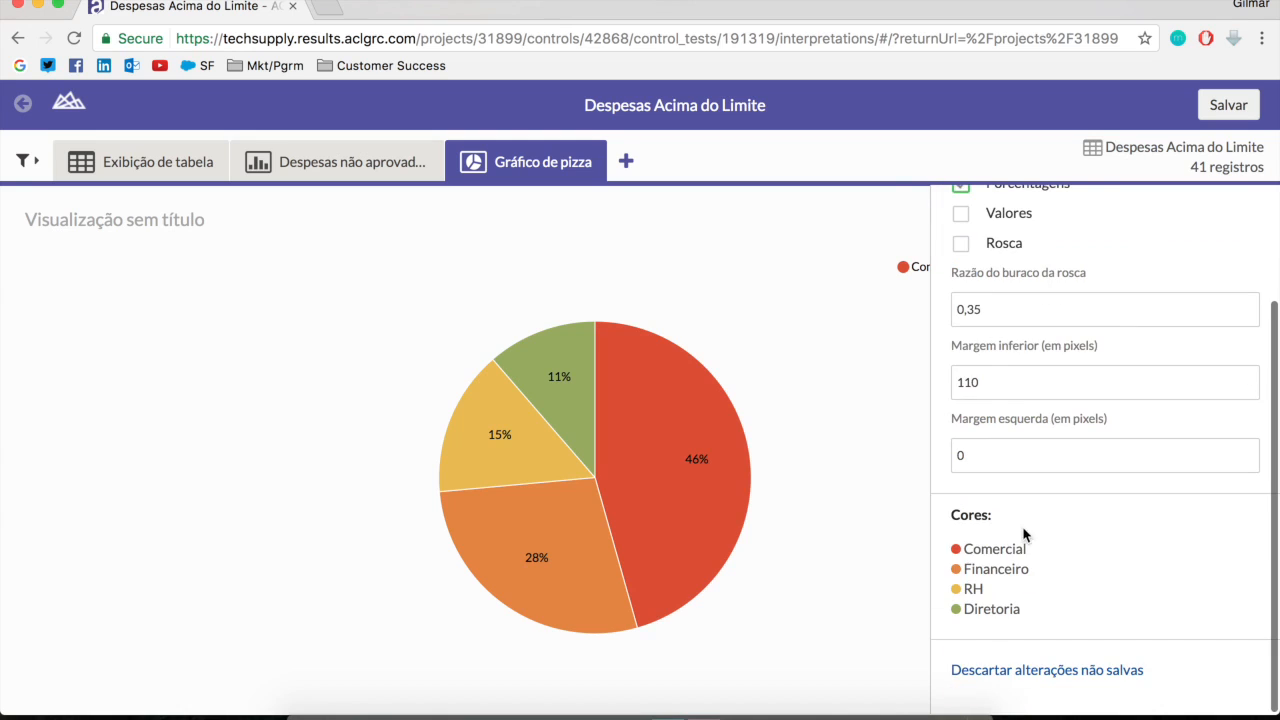
pyautogui.click(956, 549)
pyautogui.click(1042, 612)
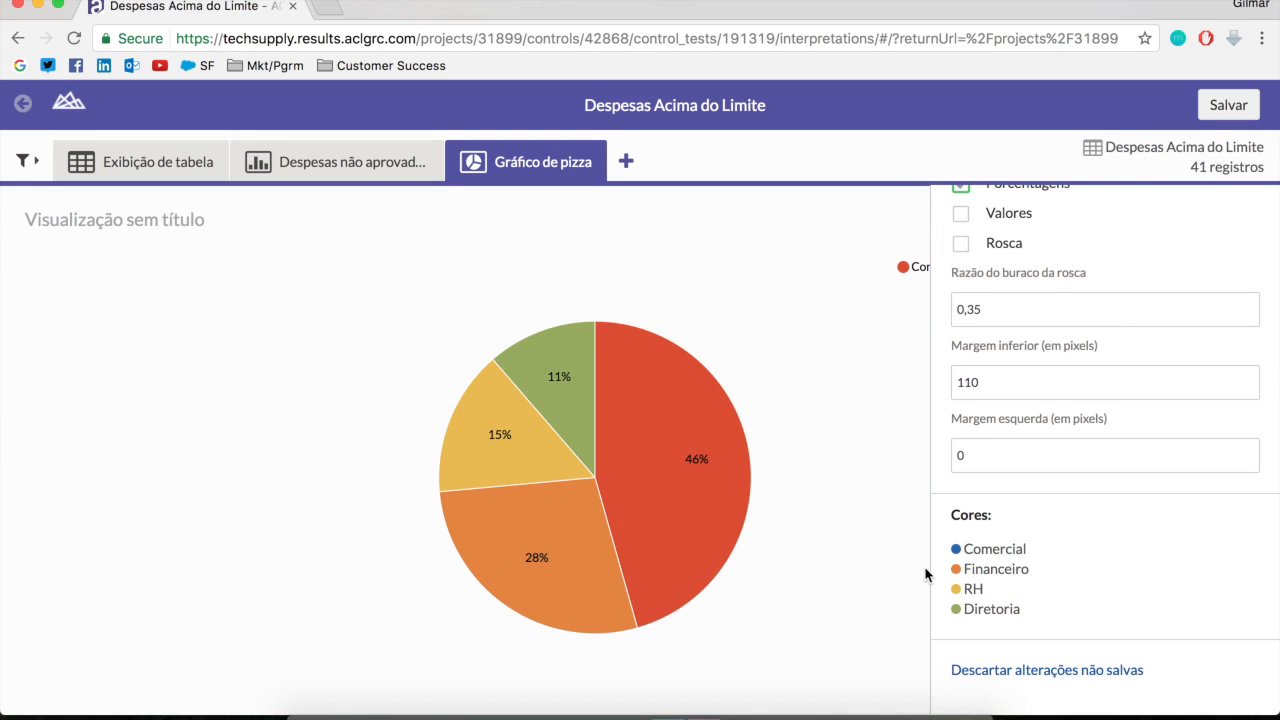
pyautogui.click(955, 569)
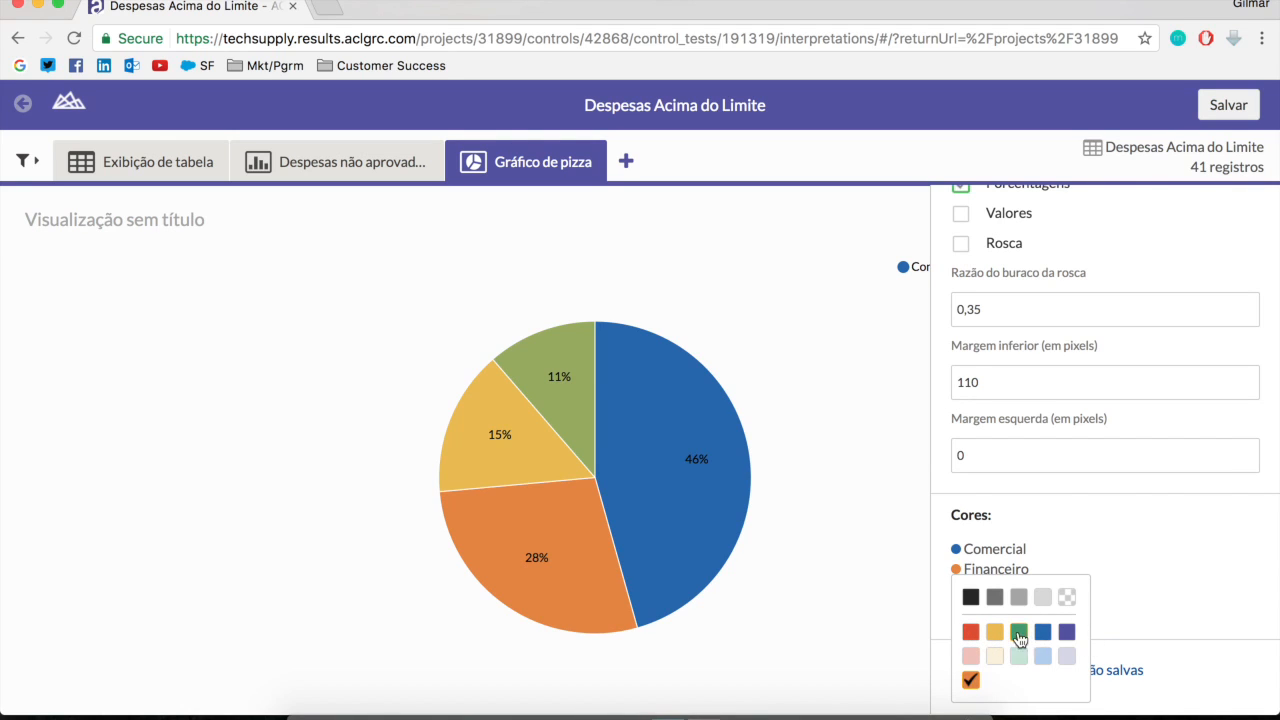
pyautogui.click(1018, 631)
pyautogui.click(956, 590)
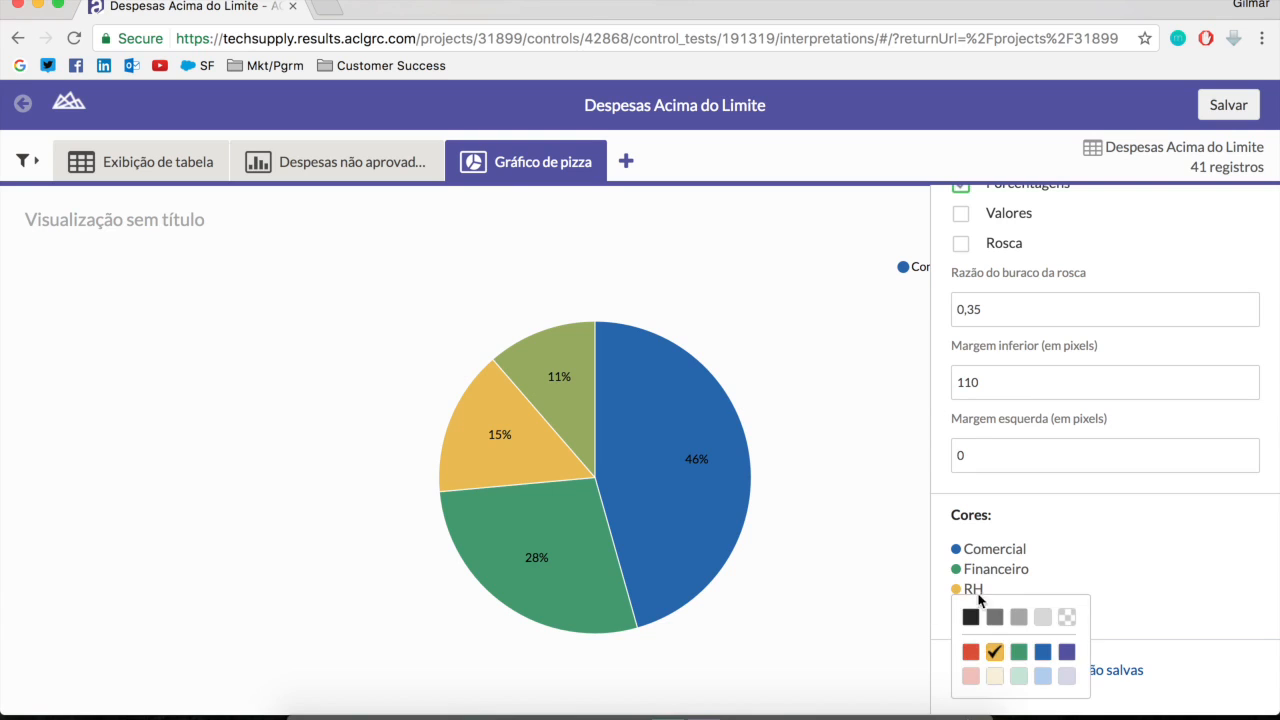
pyautogui.click(994, 652)
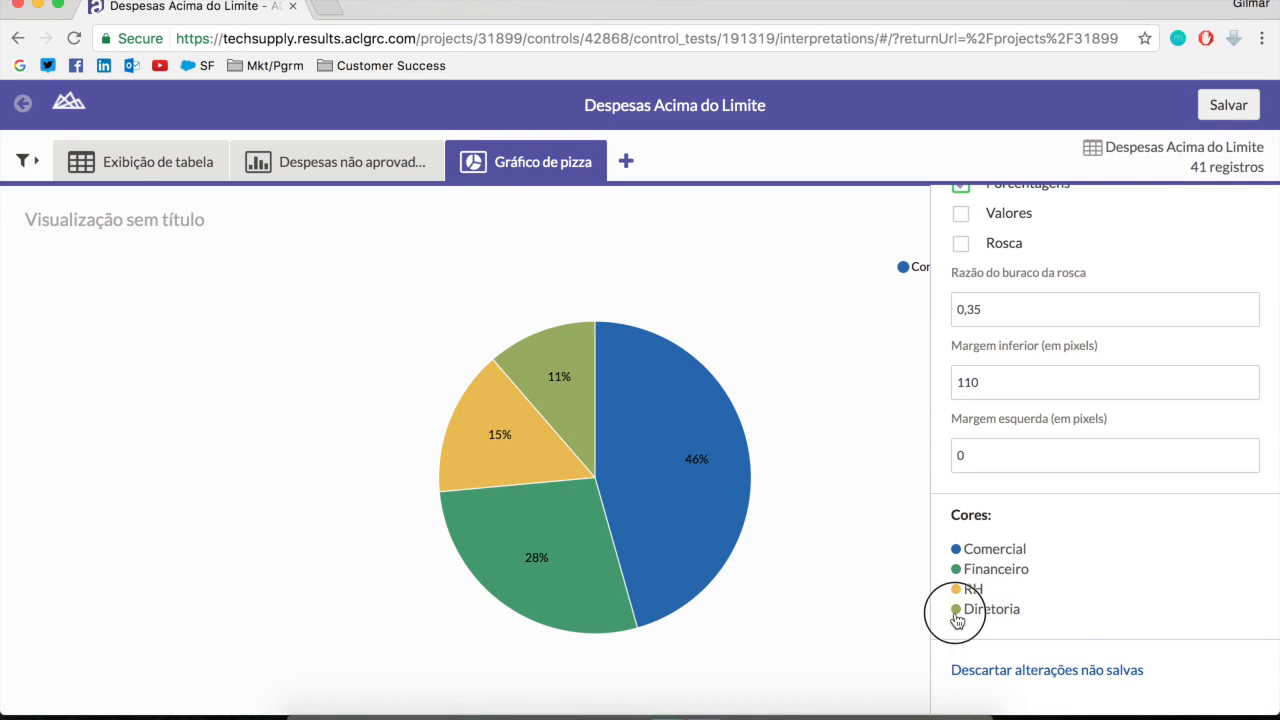
pyautogui.click(956, 609)
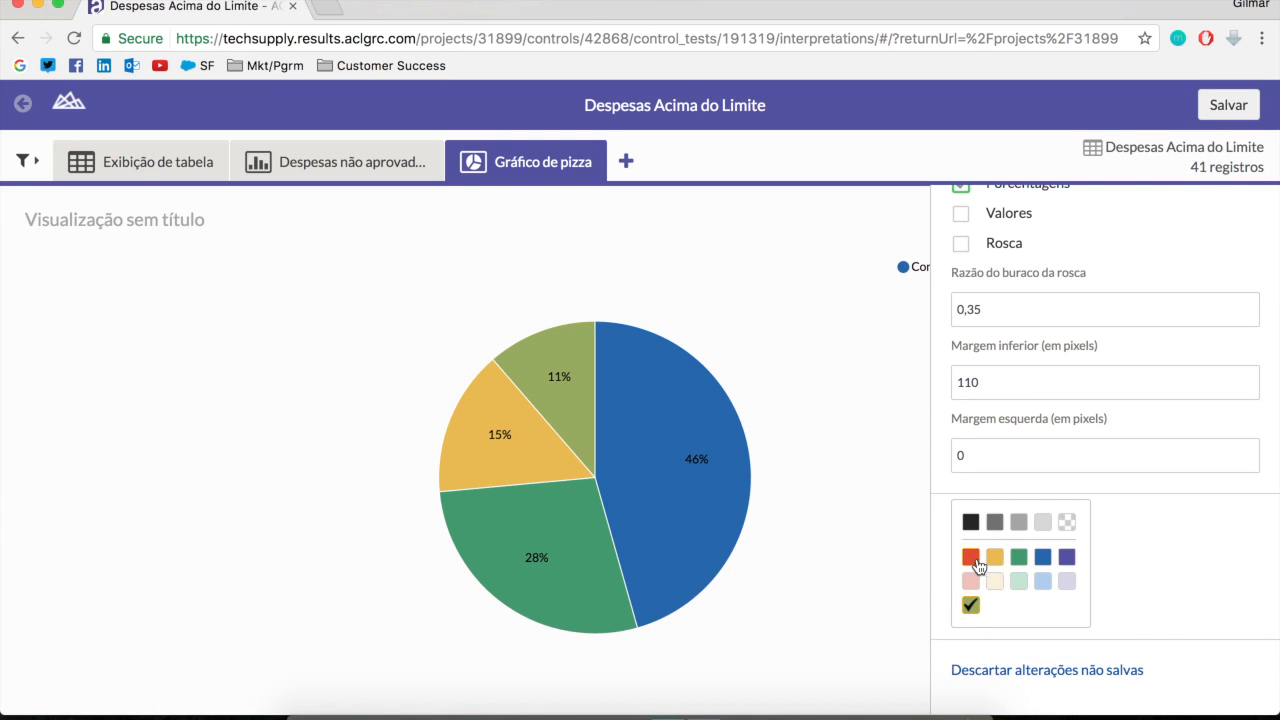
pyautogui.click(973, 560)
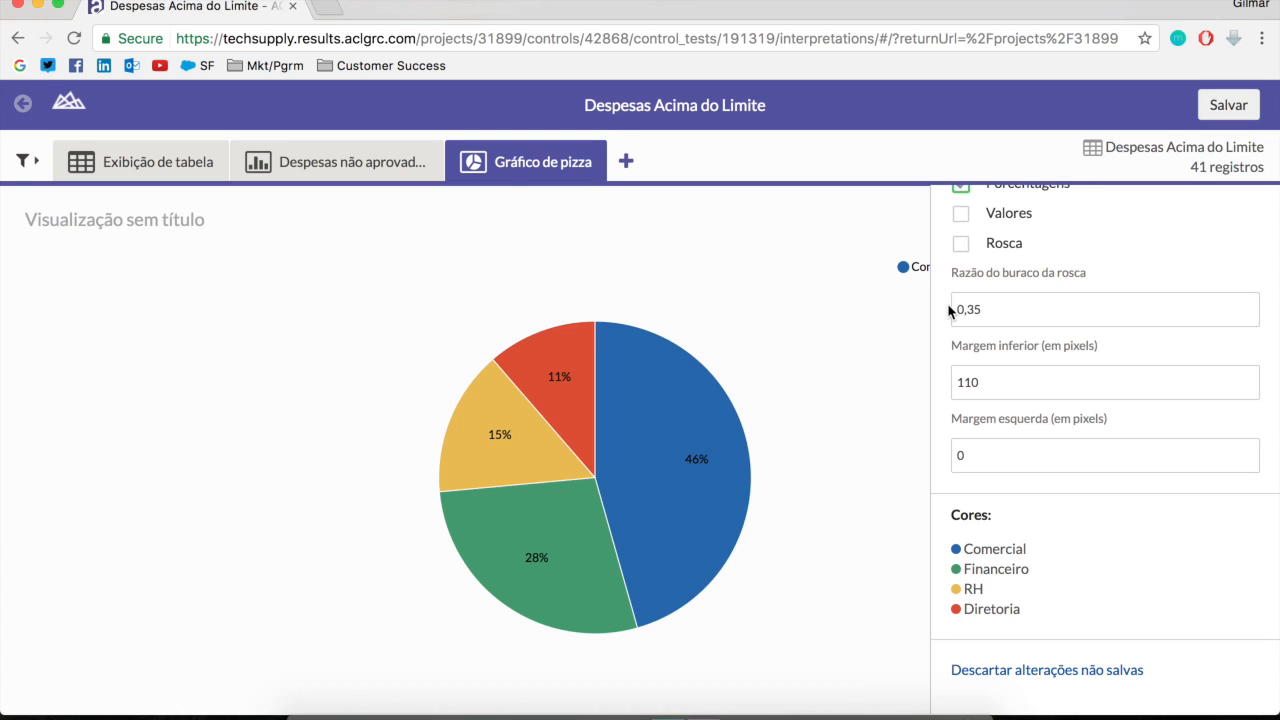
pyautogui.scroll(3, 1195, 500)
pyautogui.click(1262, 203)
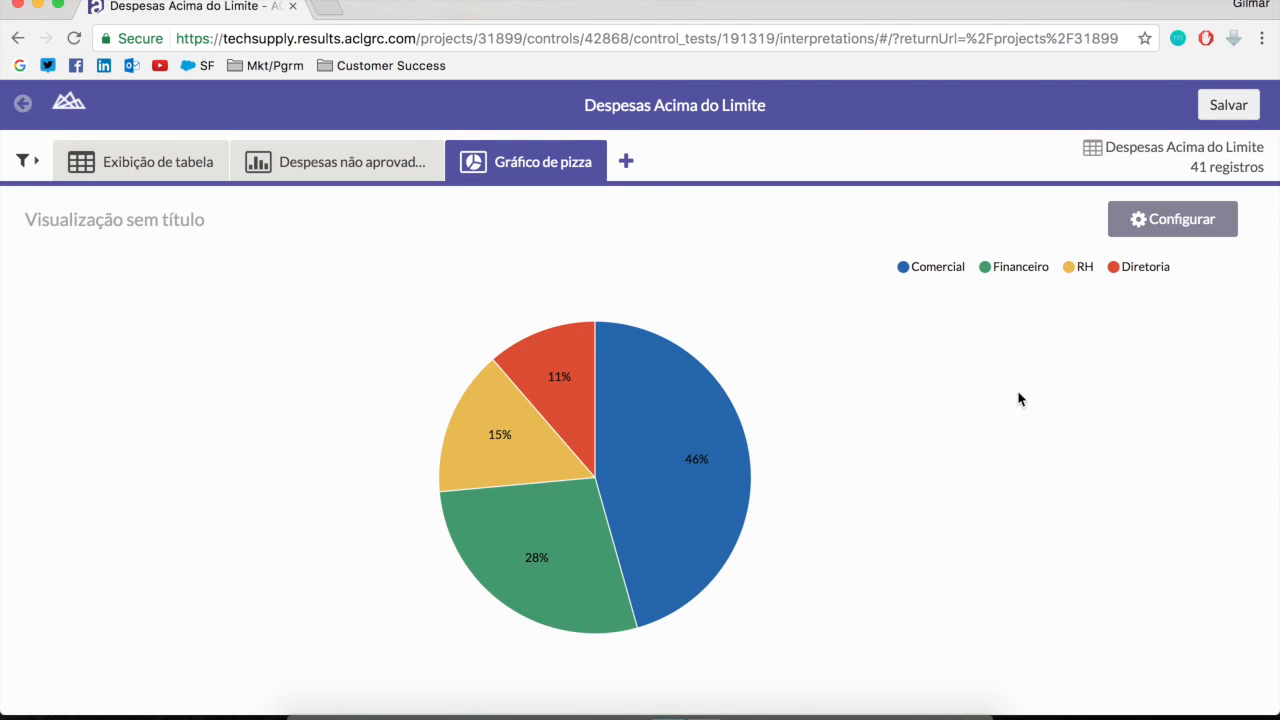
# Drill into the pie chart's Diretoria slice to examine its records, and return to the chart with the Departamento filter turned off
pyautogui.moveTo(697, 495)
pyautogui.moveTo(594, 417)
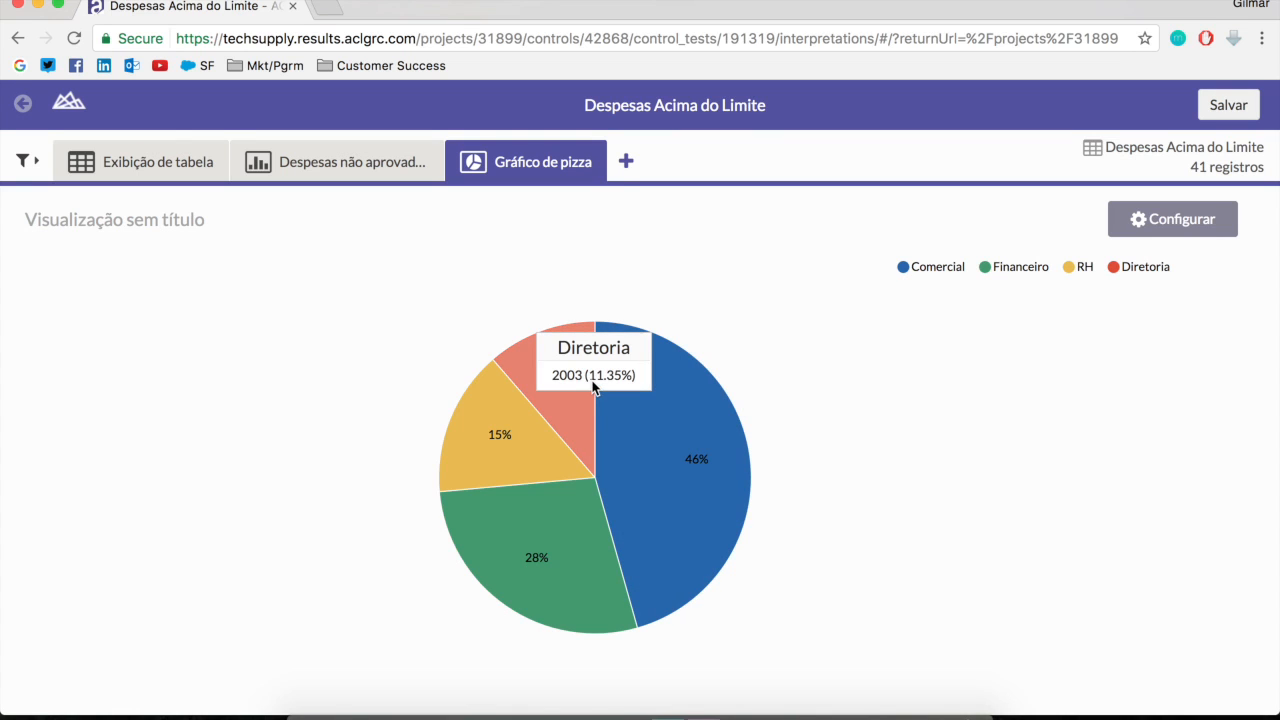
pyautogui.click(568, 425)
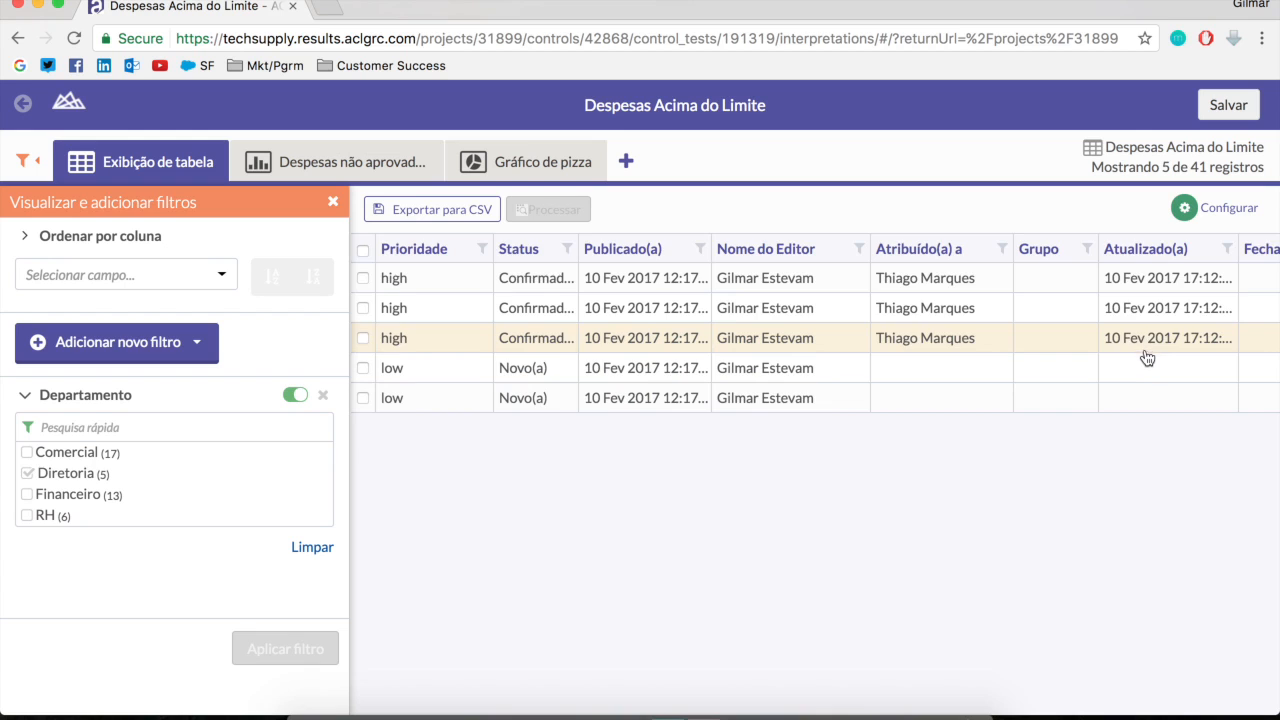
pyautogui.hscroll(8, 1145, 358)
pyautogui.hscroll(3, 1145, 358)
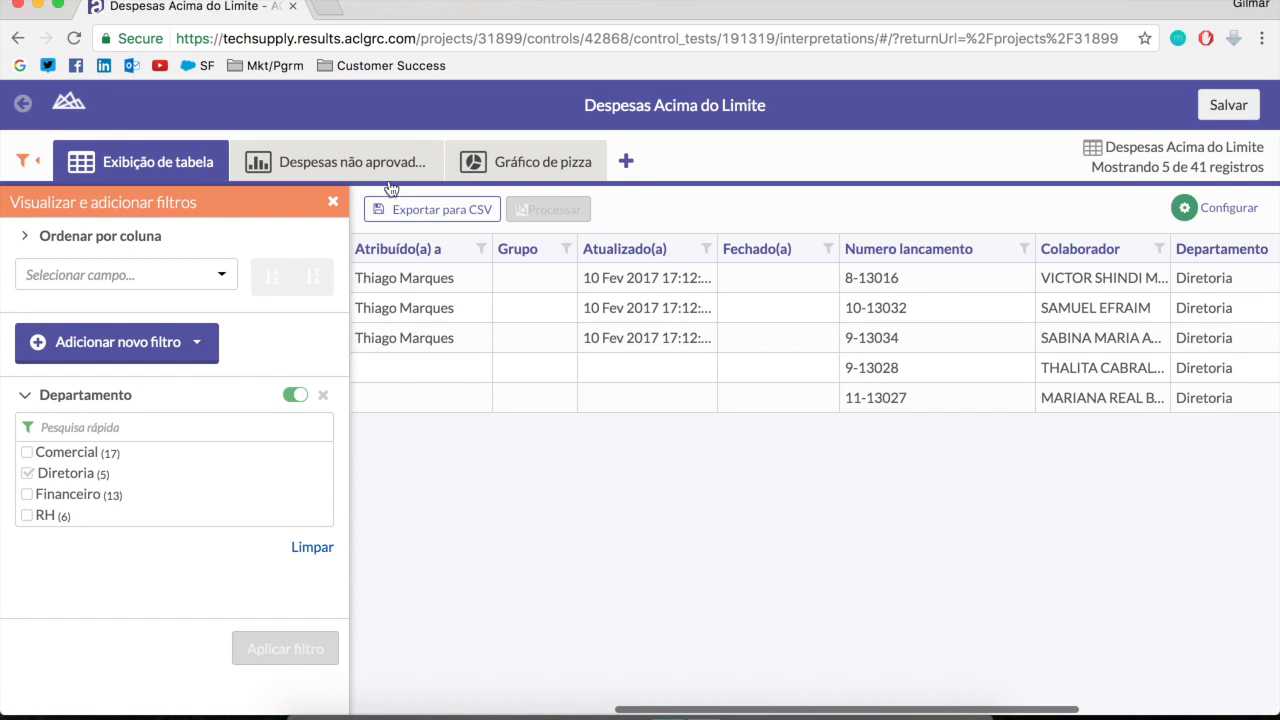
pyautogui.click(559, 166)
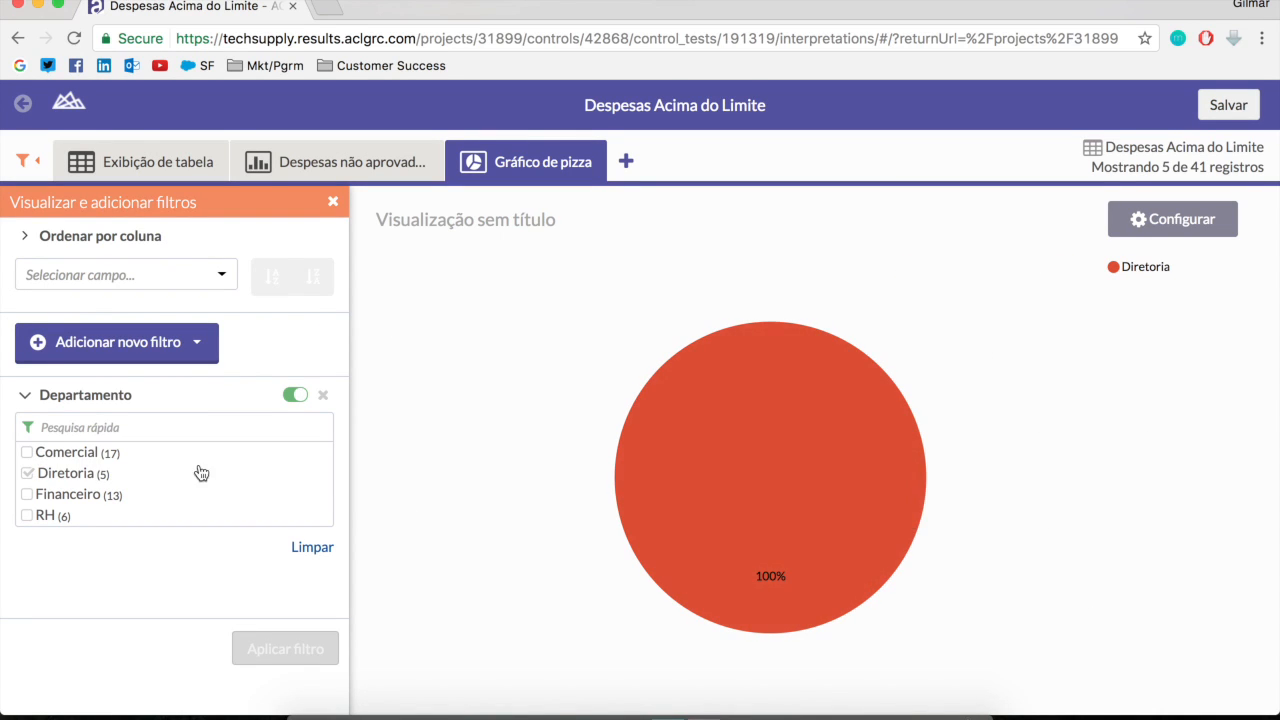
pyautogui.click(295, 398)
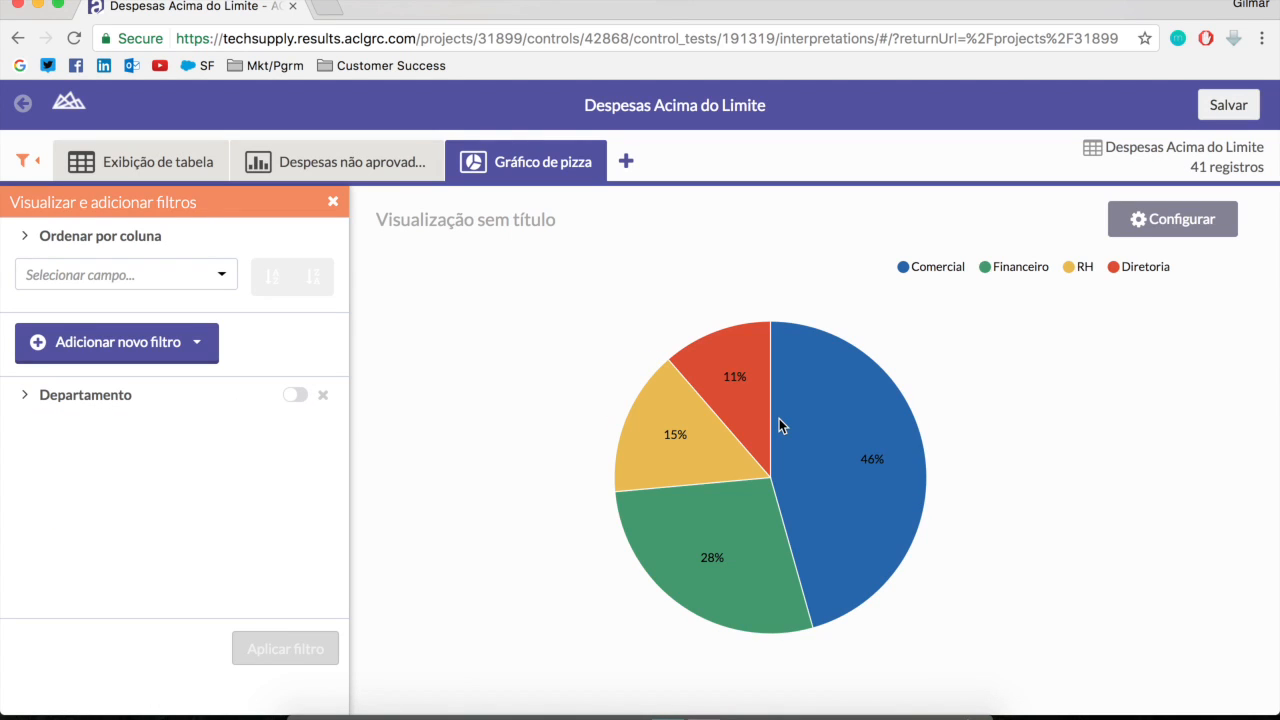
# Title the pie chart "Despesas por Departamentos"
pyautogui.click(526, 222)
pyautogui.write('Des')
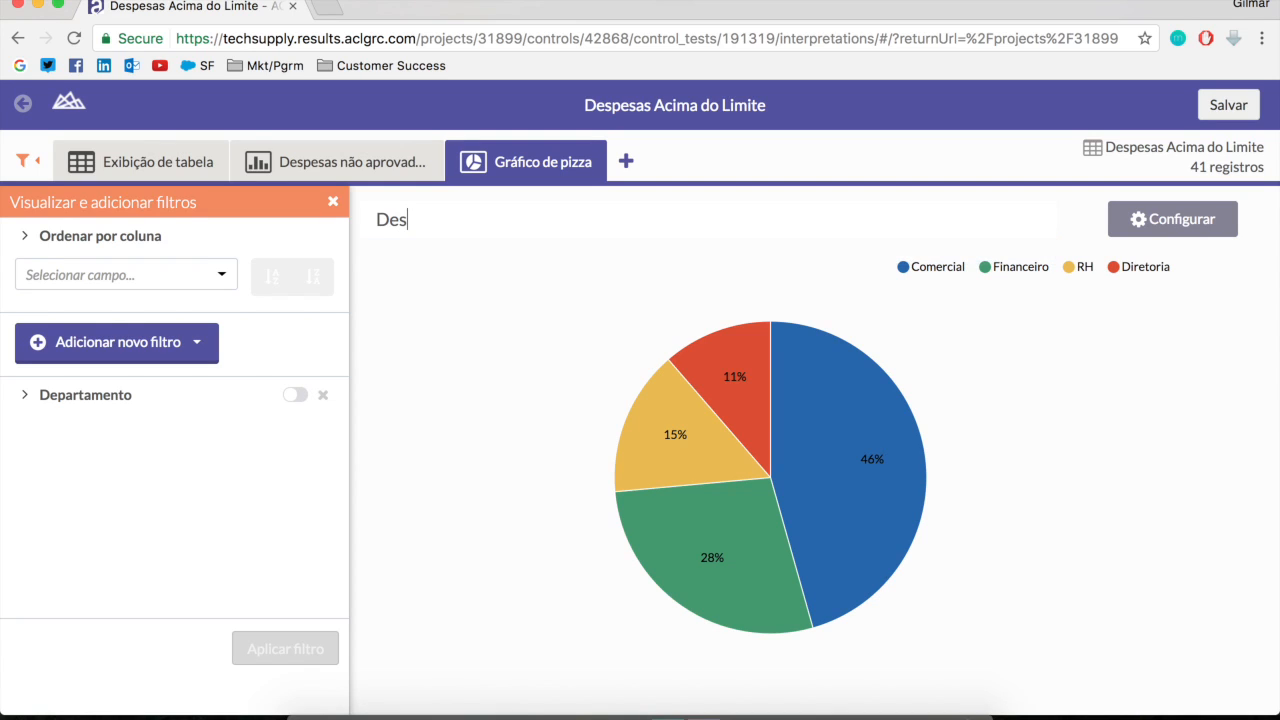
pyautogui.write('pesas por Departamentos')
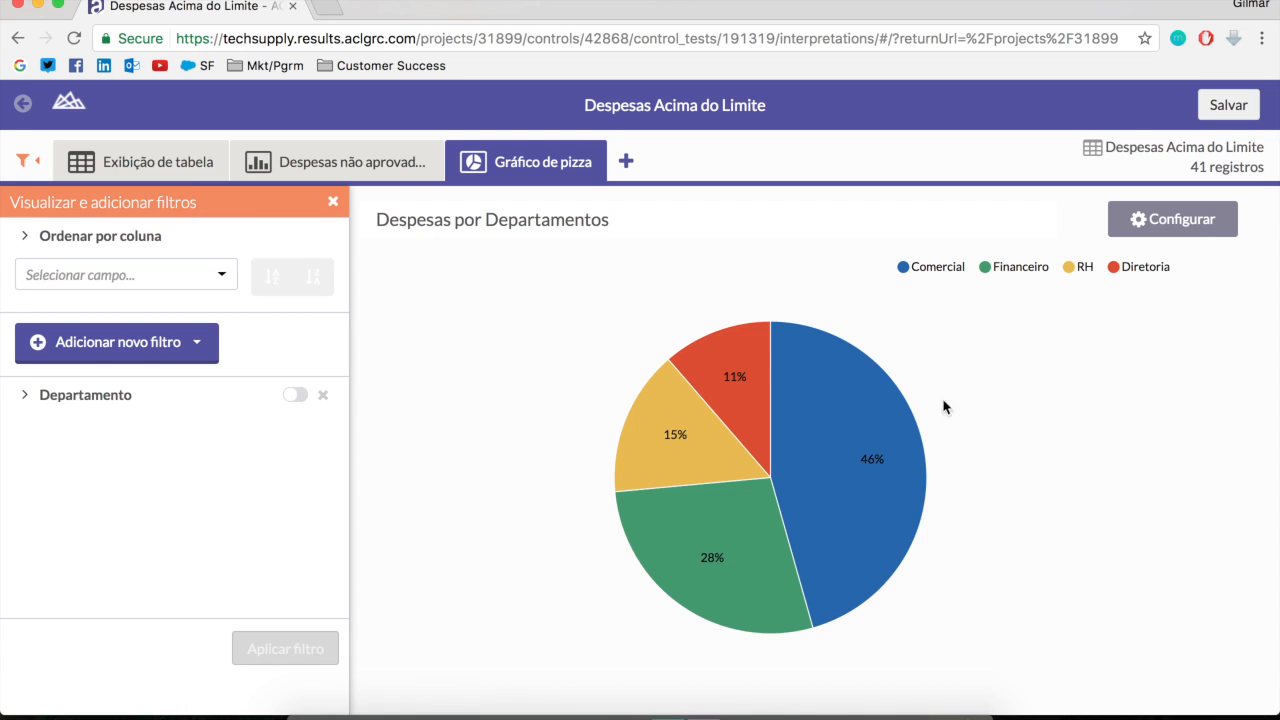
pyautogui.click(1228, 106)
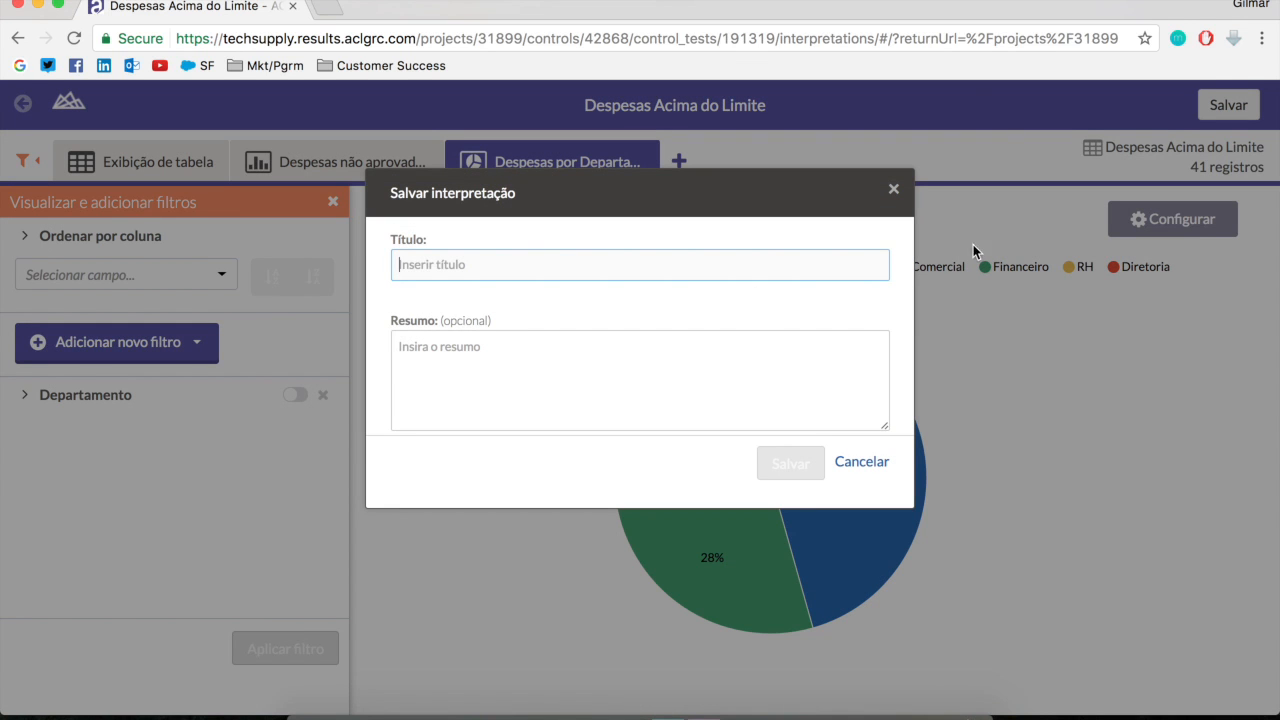
pyautogui.click(844, 182)
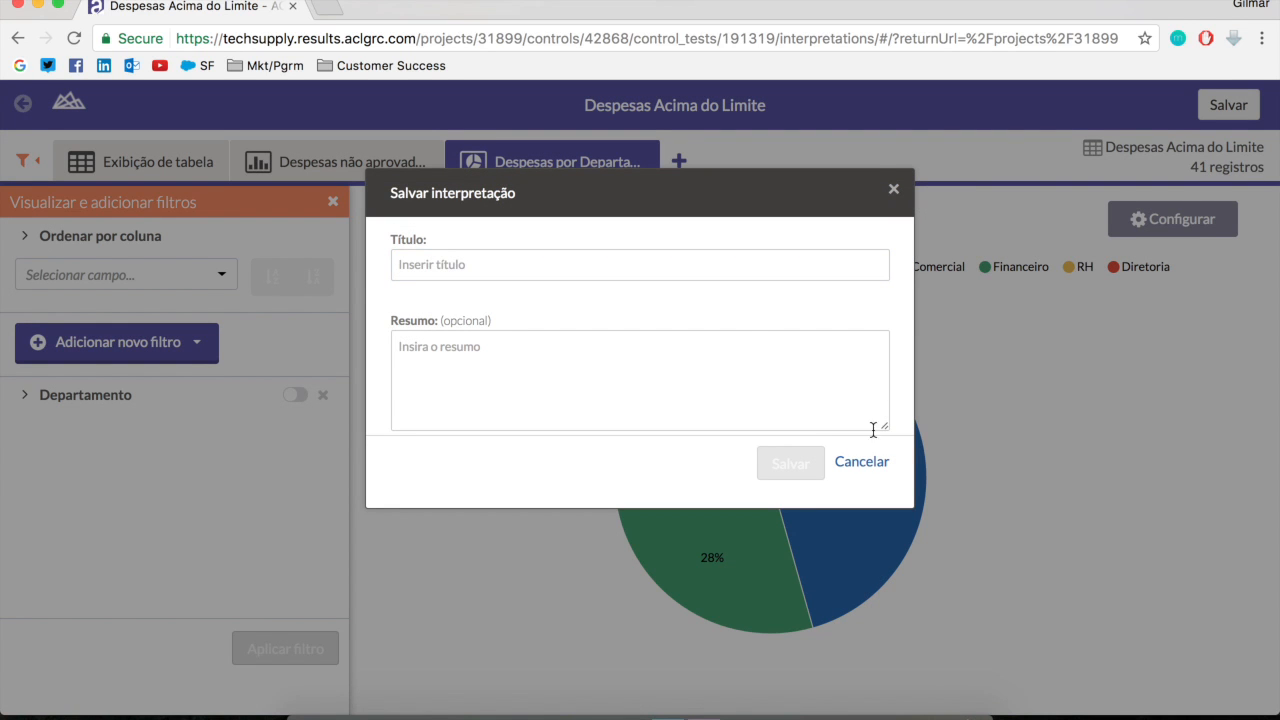
pyautogui.click(857, 464)
# Add a heat map visualization to the interpretation and set its X axis to Prioridade
pyautogui.click(678, 161)
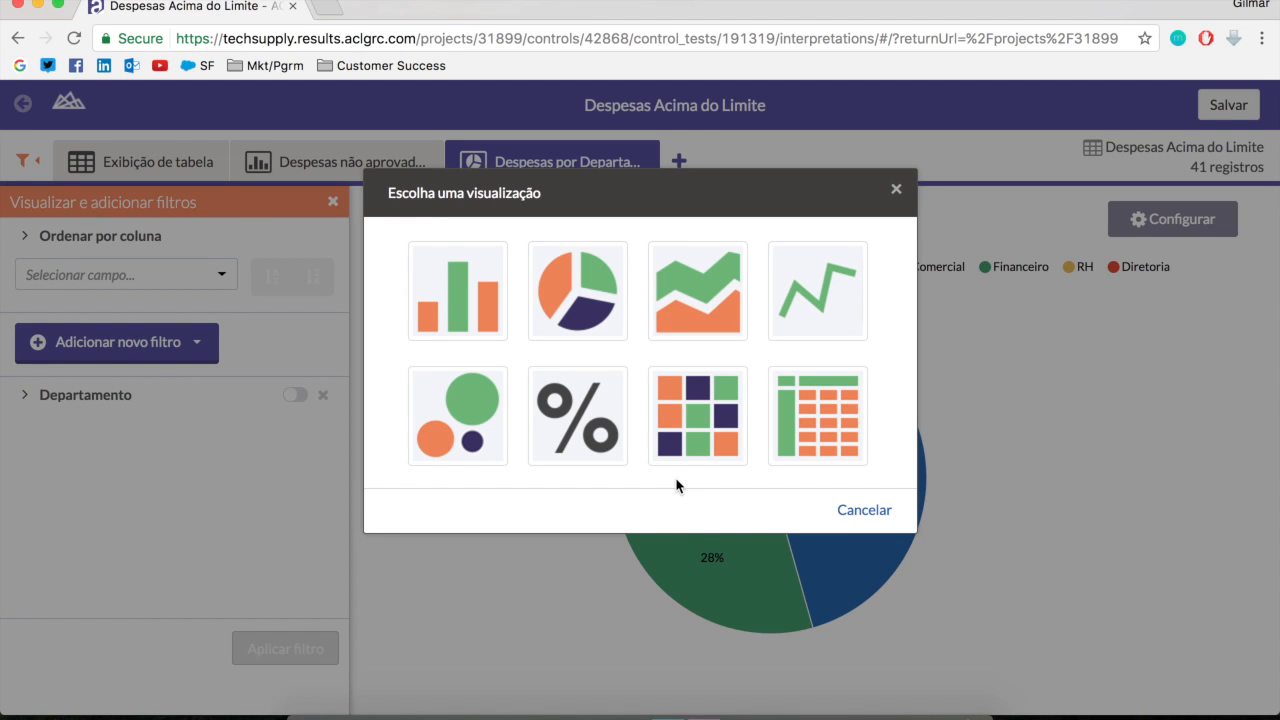
pyautogui.click(720, 428)
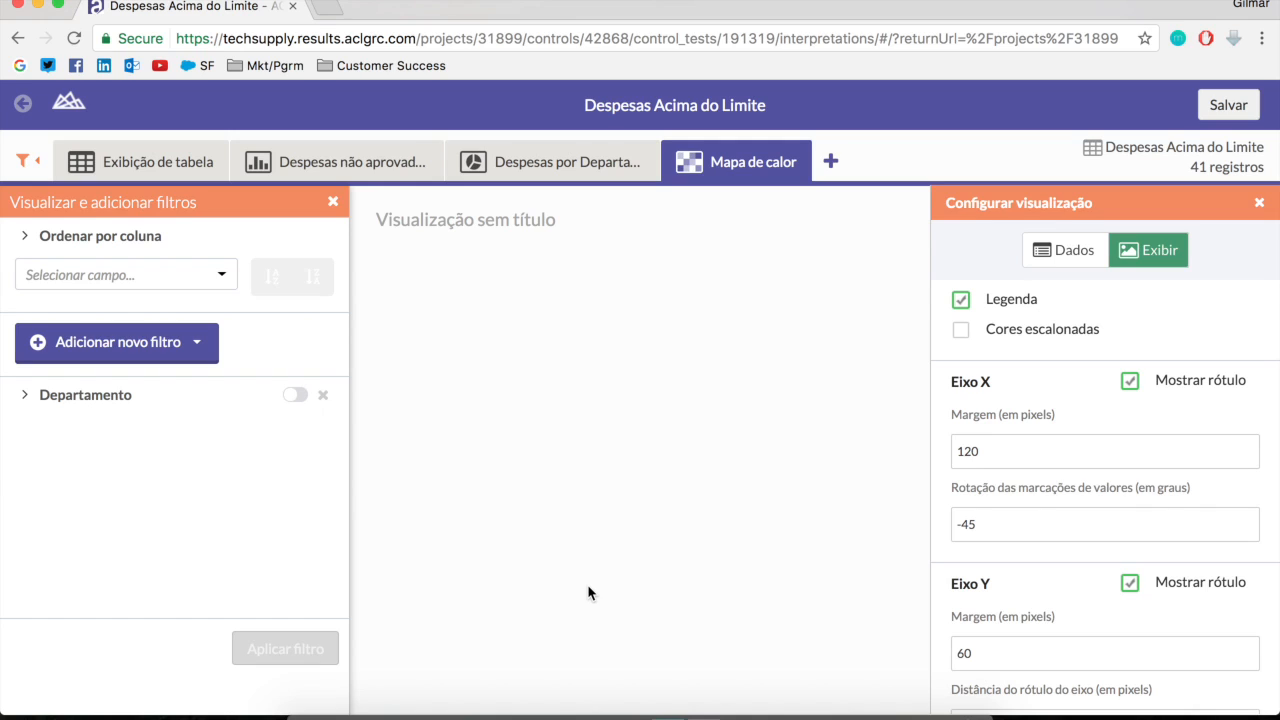
pyautogui.click(1058, 262)
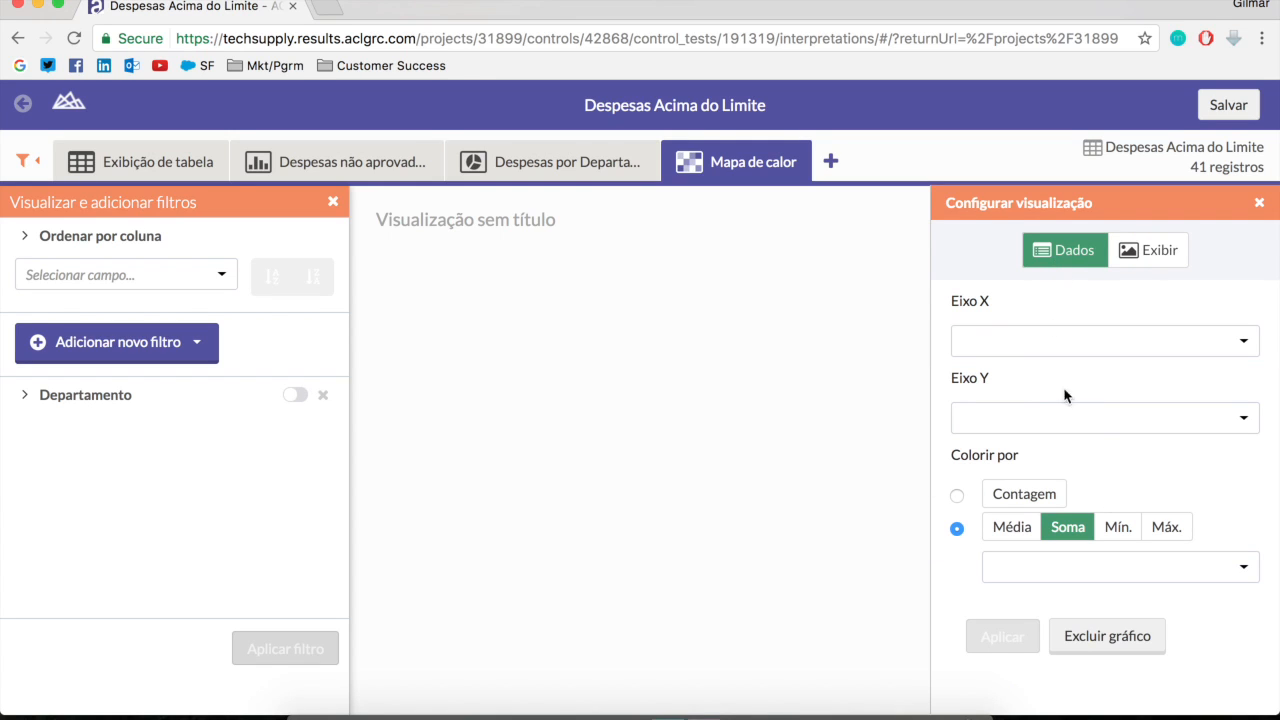
pyautogui.click(1052, 346)
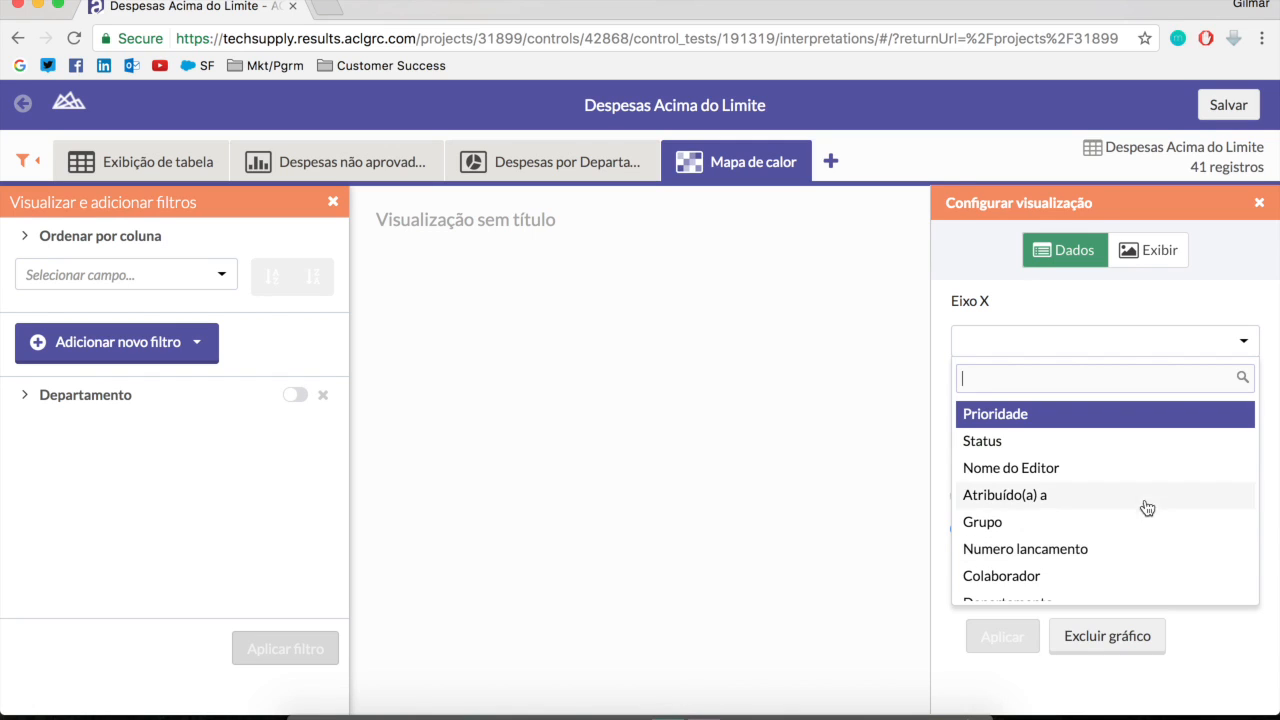
pyautogui.click(977, 415)
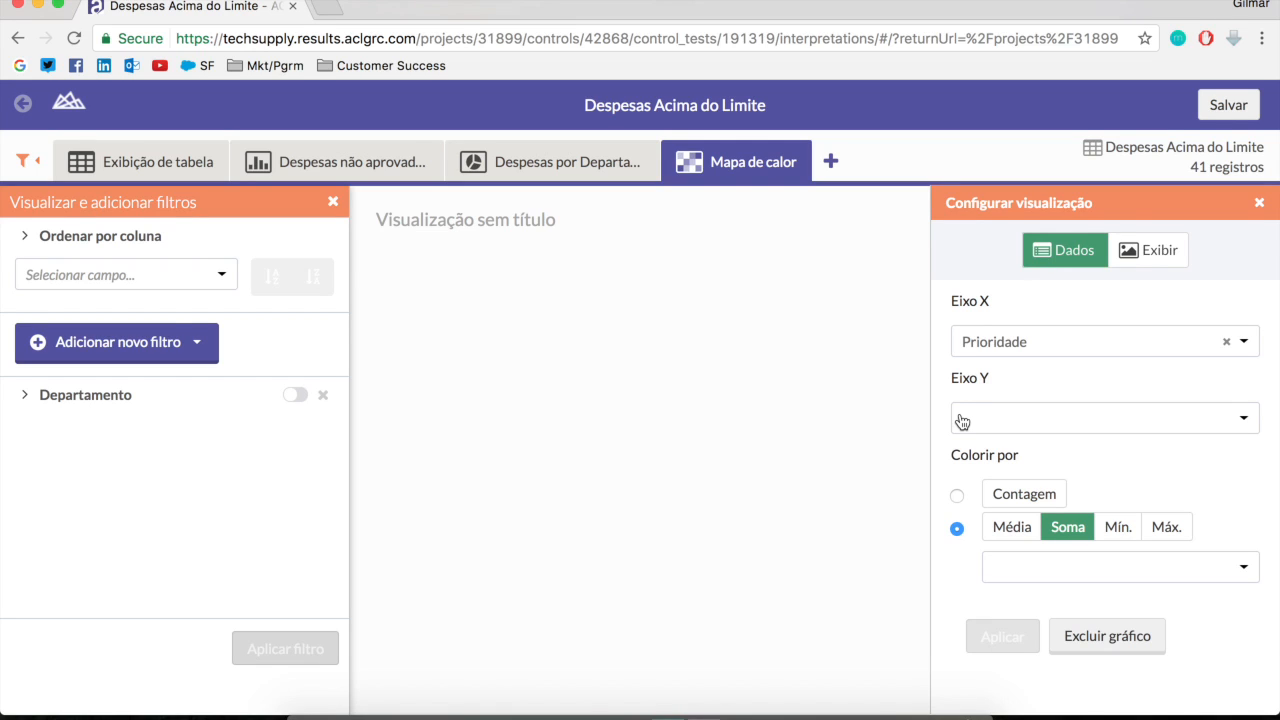
# Set the heat map's Y axis to Departamento, color it by the sum of Despesa, and apply the configuration
pyautogui.click(962, 421)
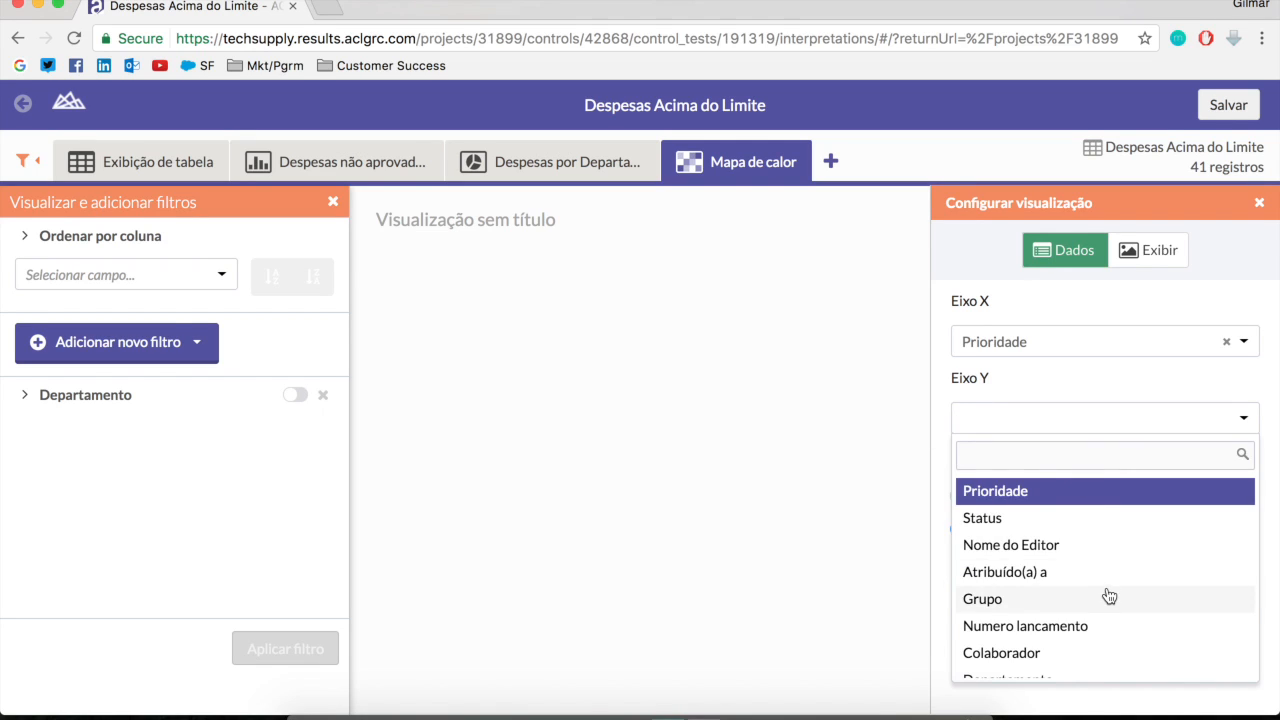
pyautogui.scroll(-1, 1106, 597)
pyautogui.click(1057, 665)
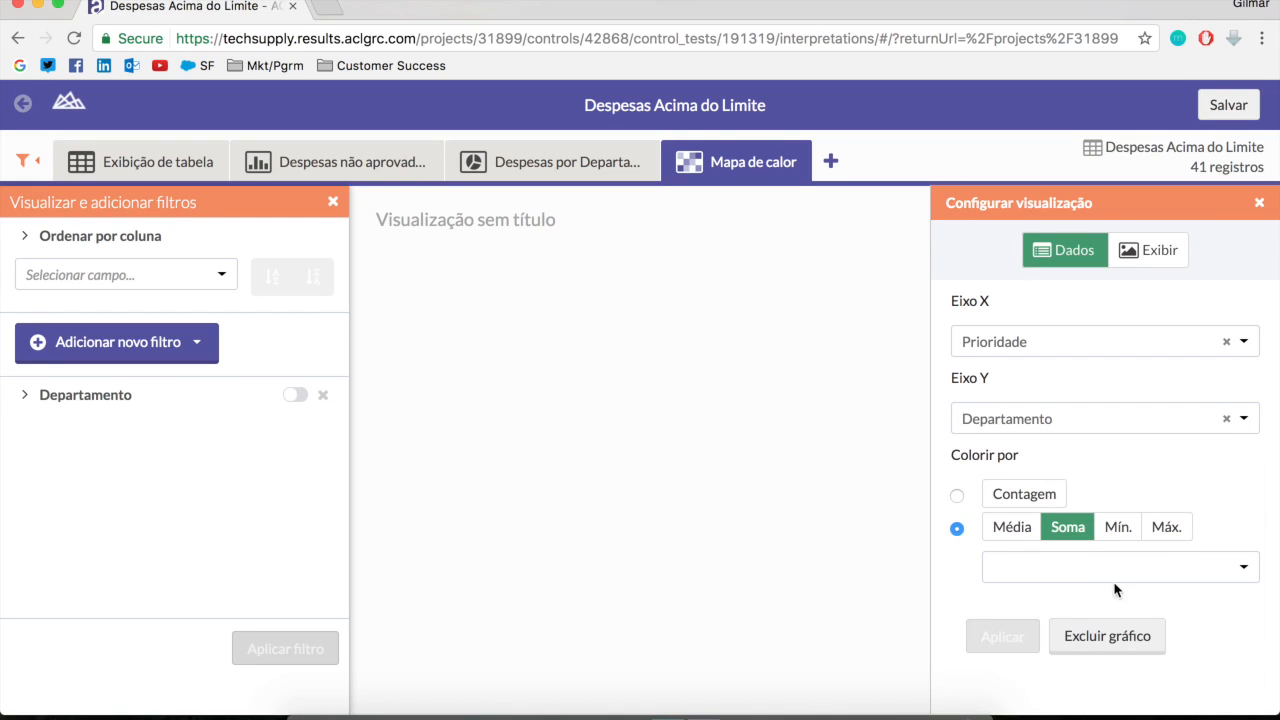
pyautogui.click(1032, 573)
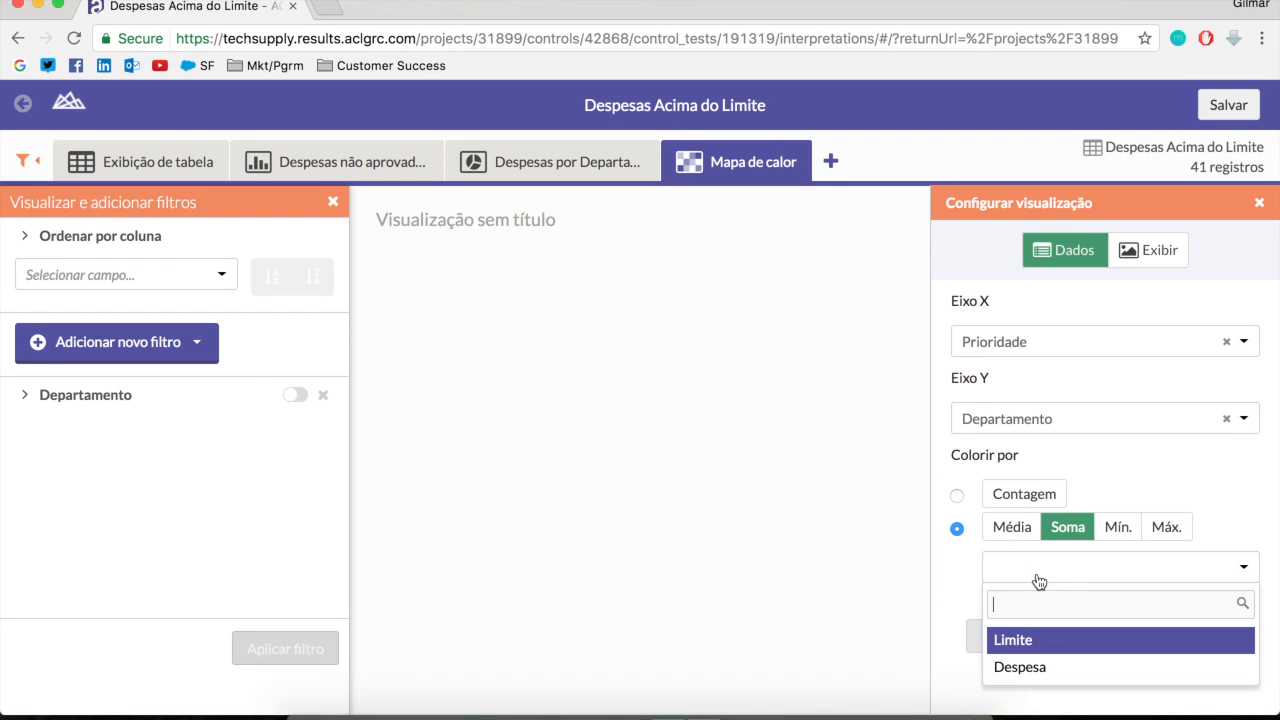
pyautogui.click(1050, 679)
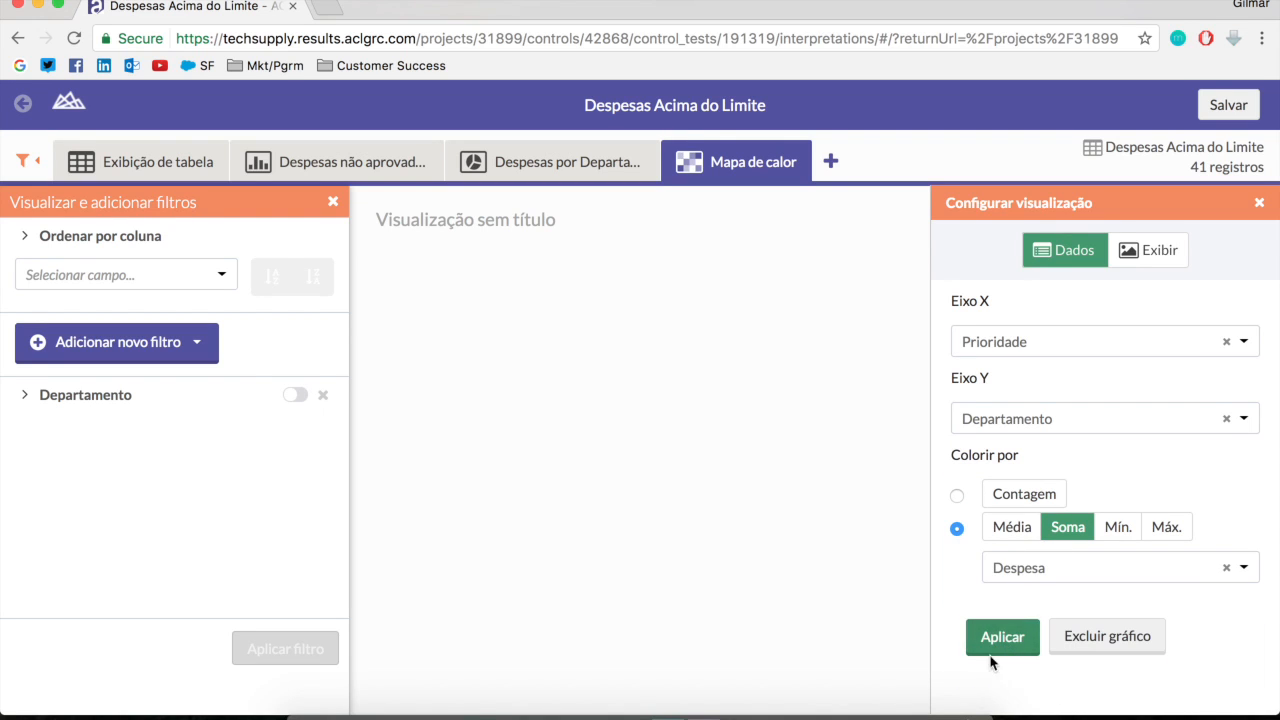
pyautogui.click(1000, 652)
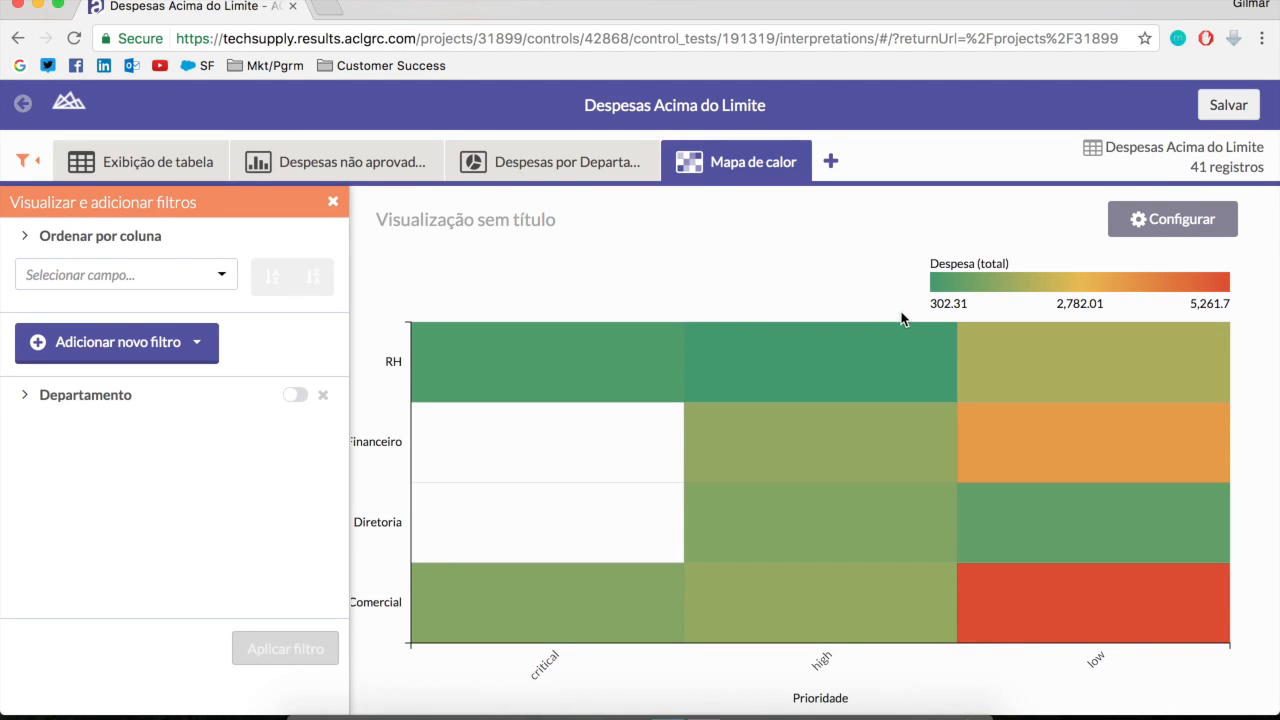
# Hide the filters pane and examine the heat map's Despesa total for Comercial at critical priority
pyautogui.click(333, 205)
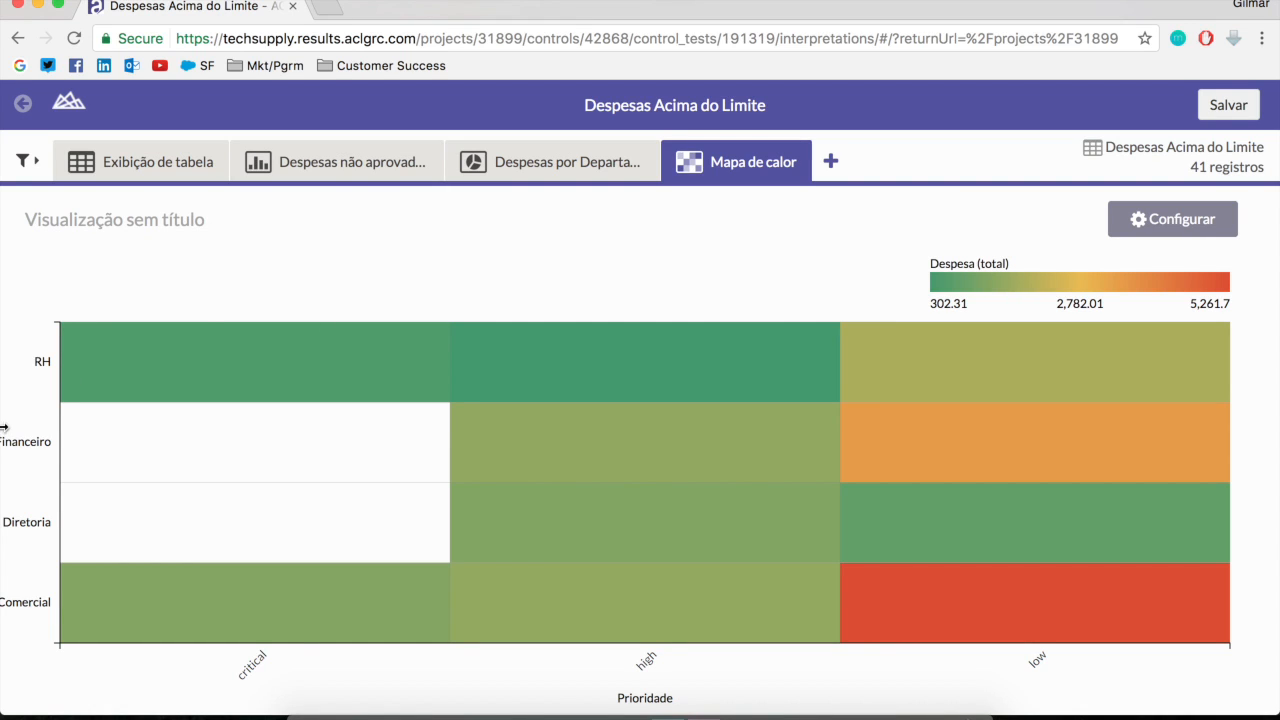
pyautogui.moveTo(38, 362); pyautogui.dragTo(86, 360)
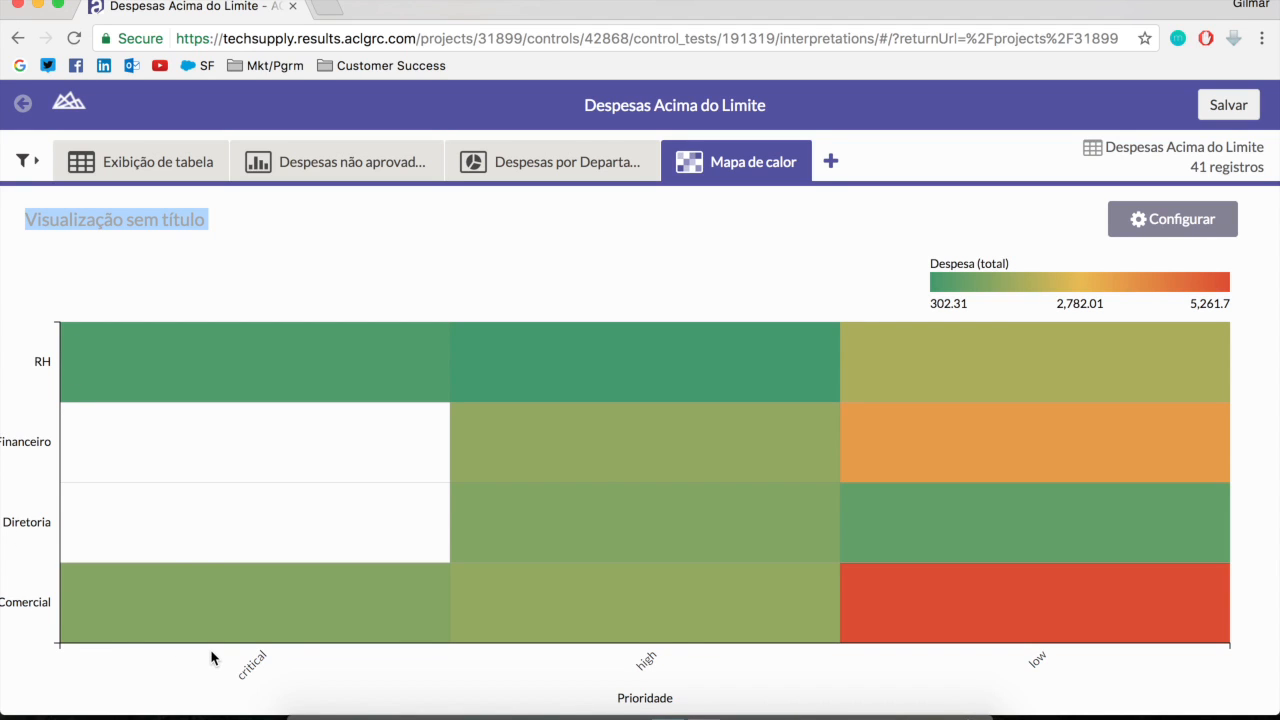
pyautogui.moveTo(307, 603)
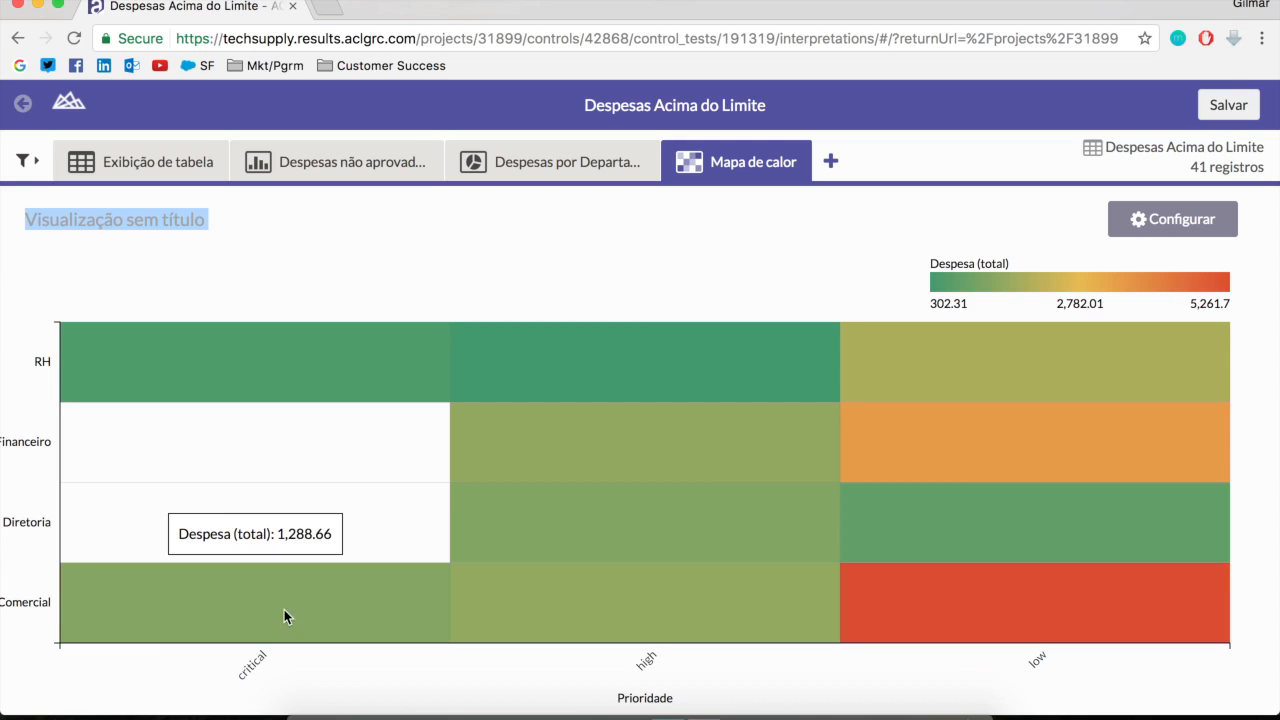
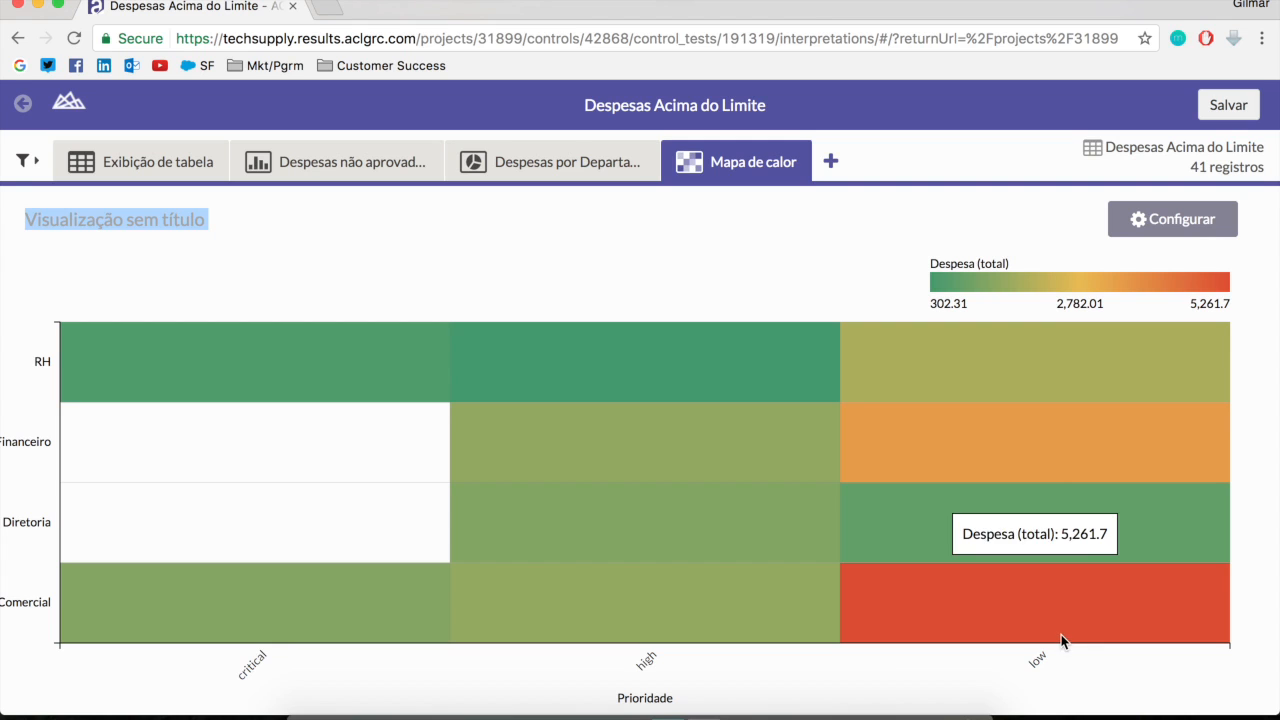
# Review the pie chart by department and the unapproved-expenses bar chart, and return to the heat map
pyautogui.click(537, 252)
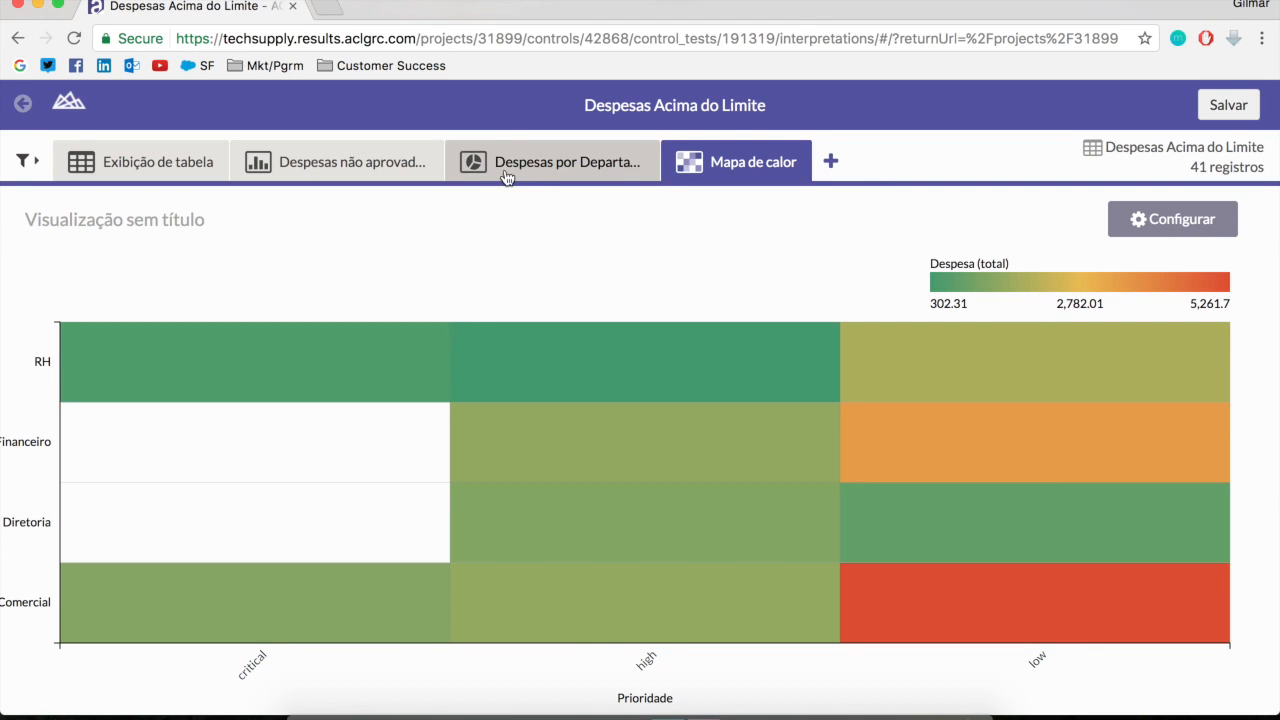
pyautogui.click(560, 161)
pyautogui.click(350, 161)
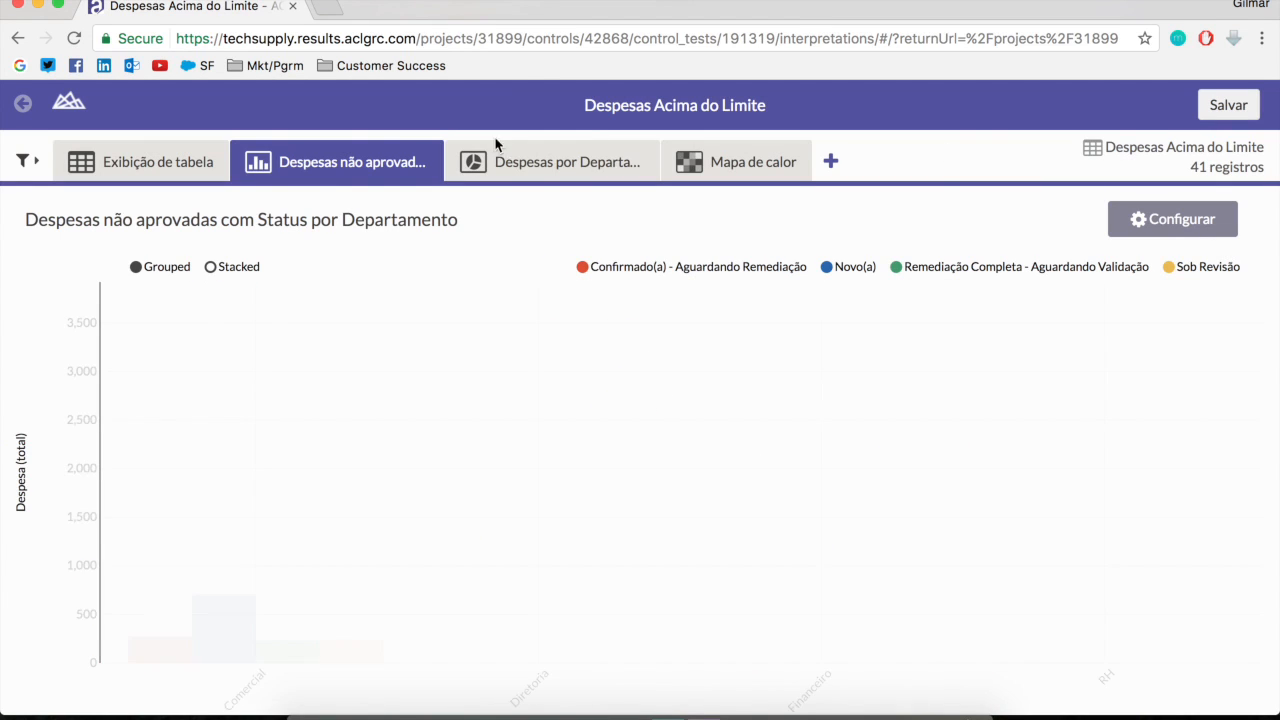
pyautogui.click(518, 162)
pyautogui.click(738, 161)
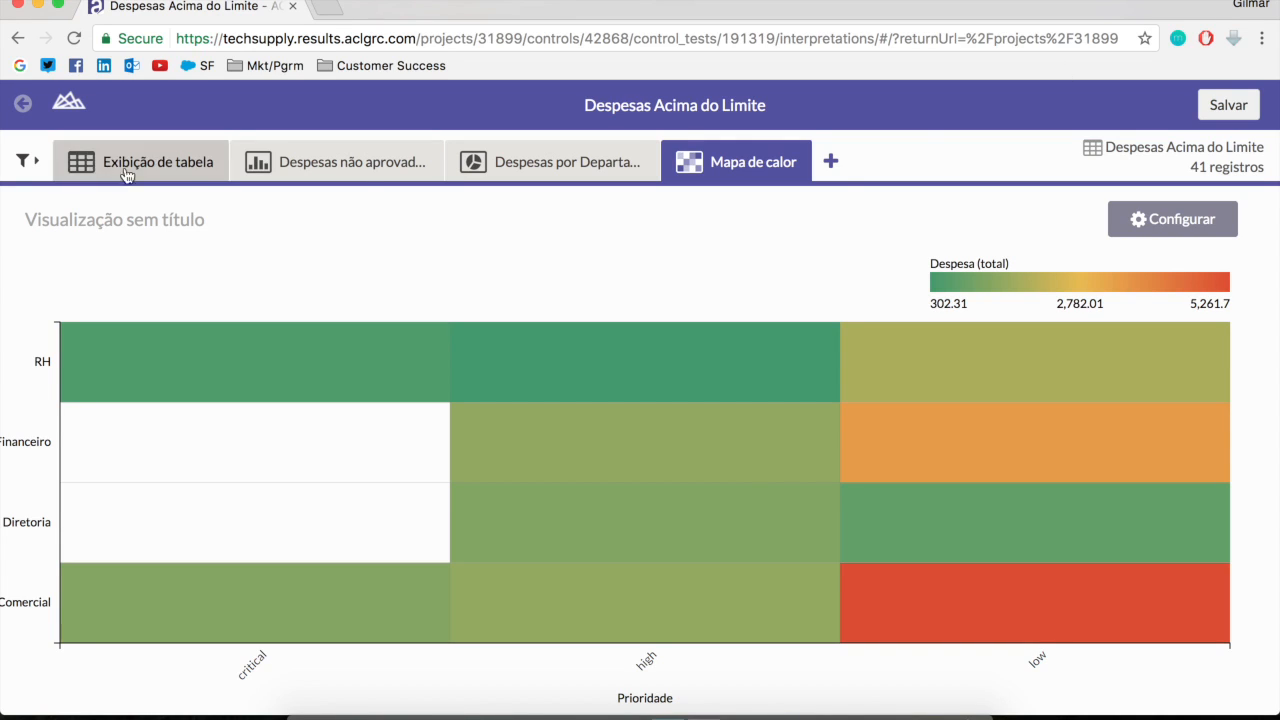
# Save the interpretation from its table view as "Interpretação Financeira" and return to the Financeiro project page
pyautogui.click(66, 110)
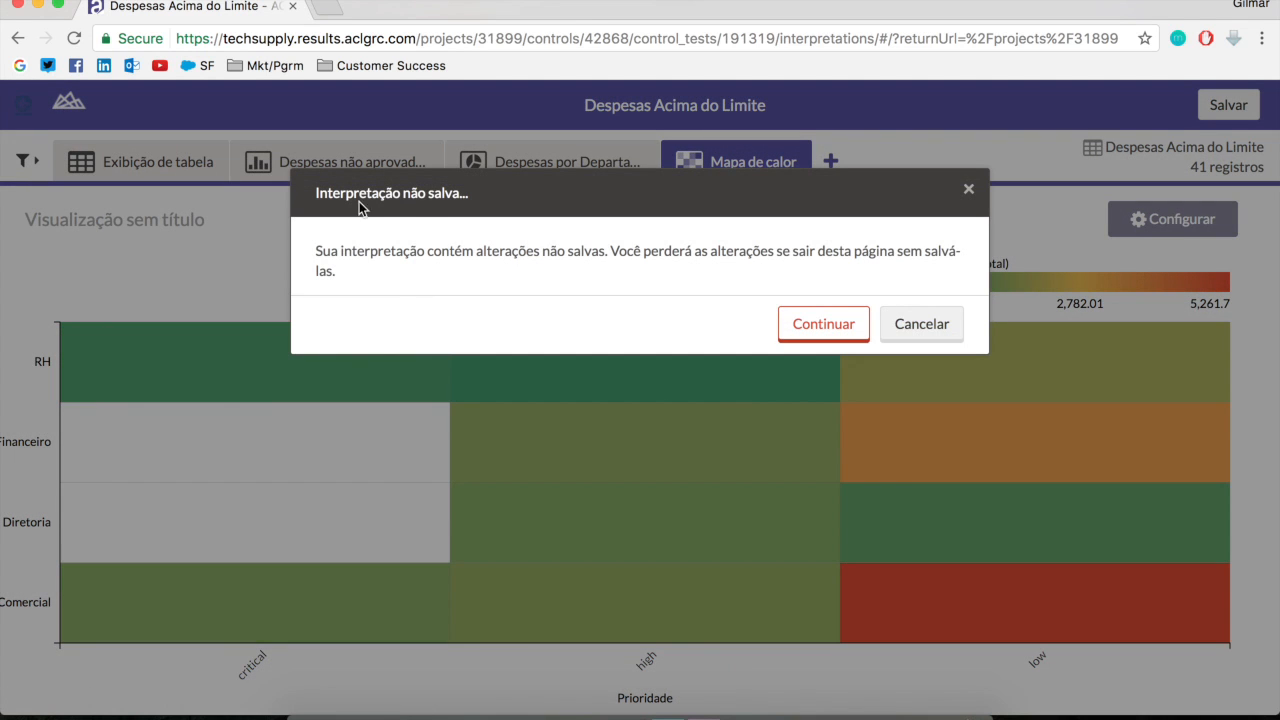
pyautogui.click(948, 325)
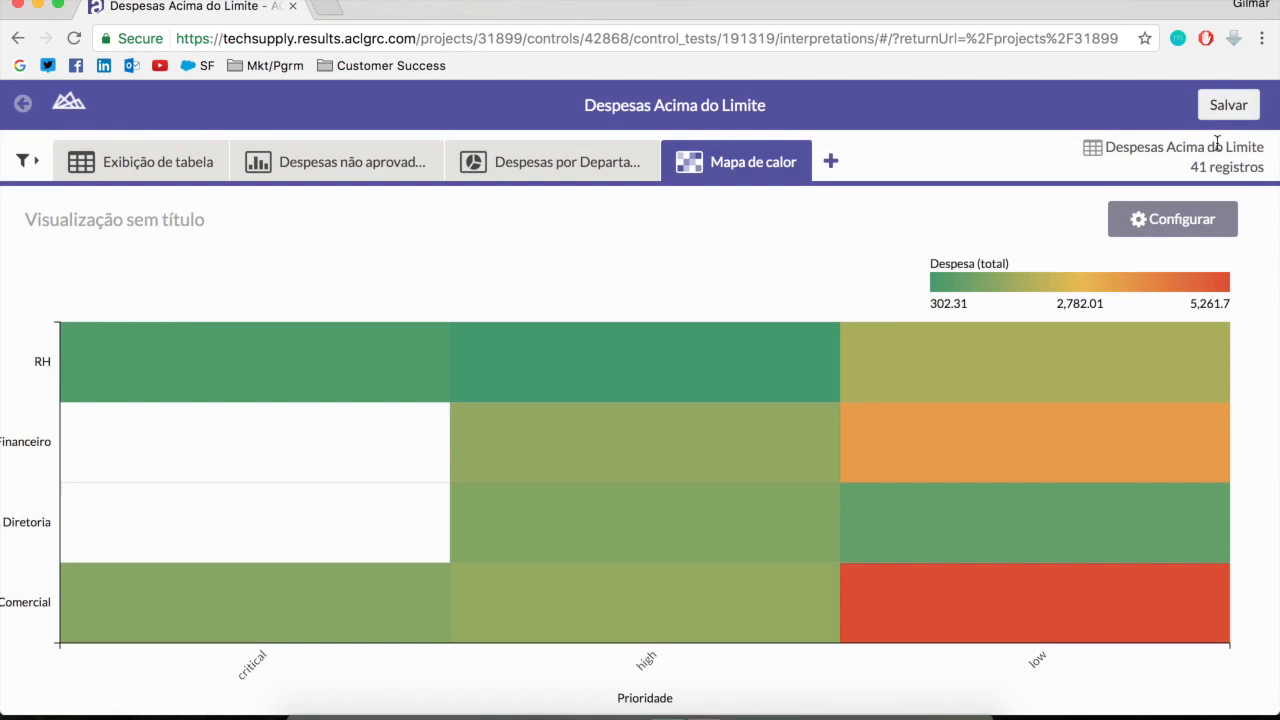
pyautogui.click(178, 161)
pyautogui.click(1230, 106)
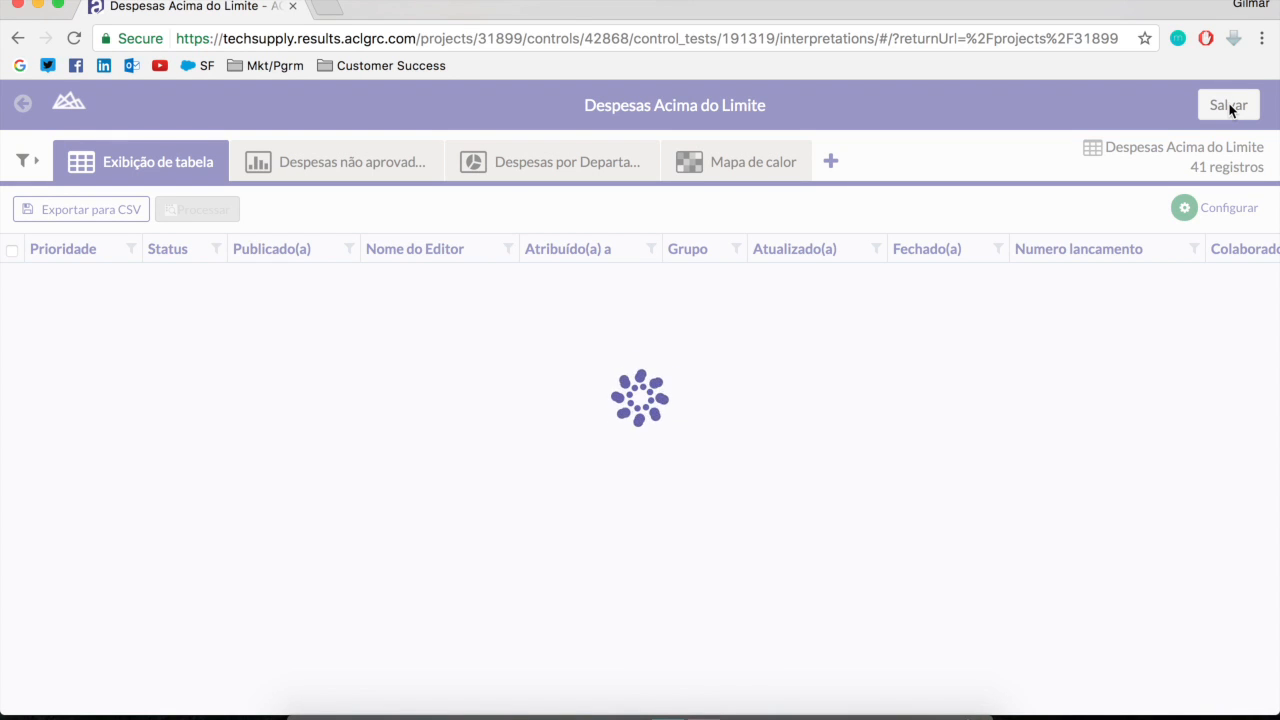
pyautogui.click(1230, 106)
pyautogui.click(457, 262)
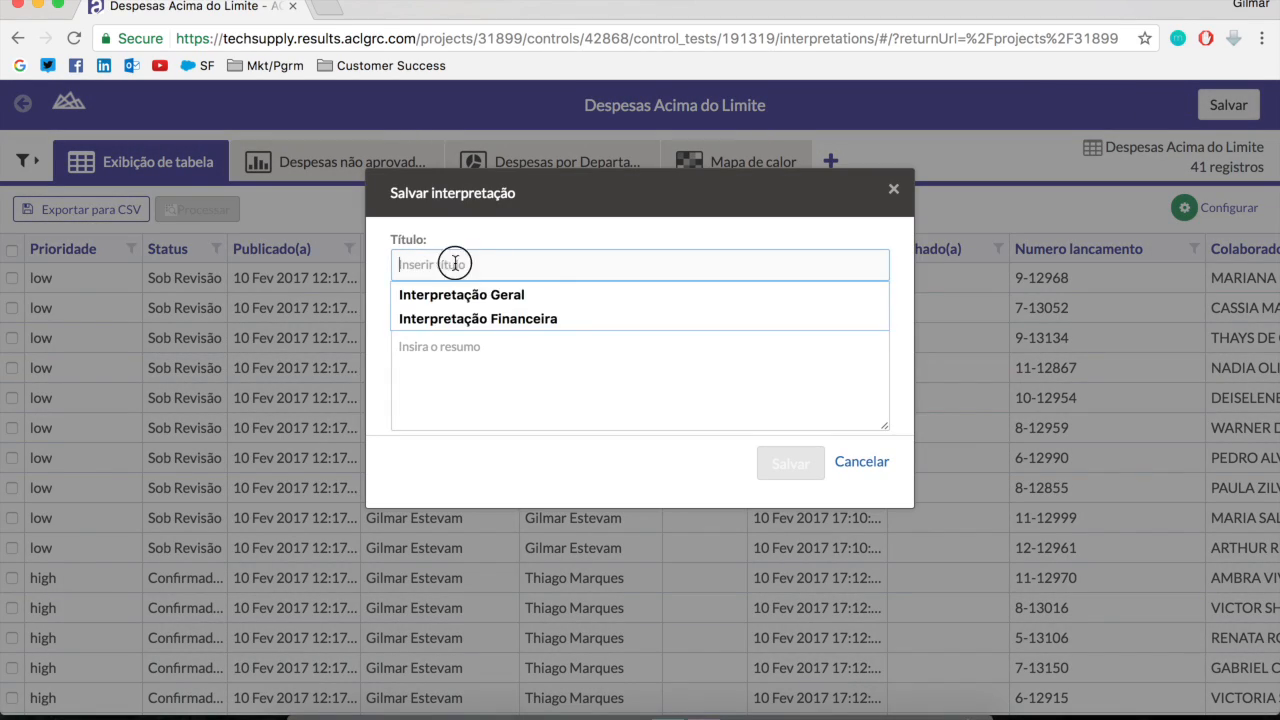
pyautogui.click(544, 320)
pyautogui.click(796, 470)
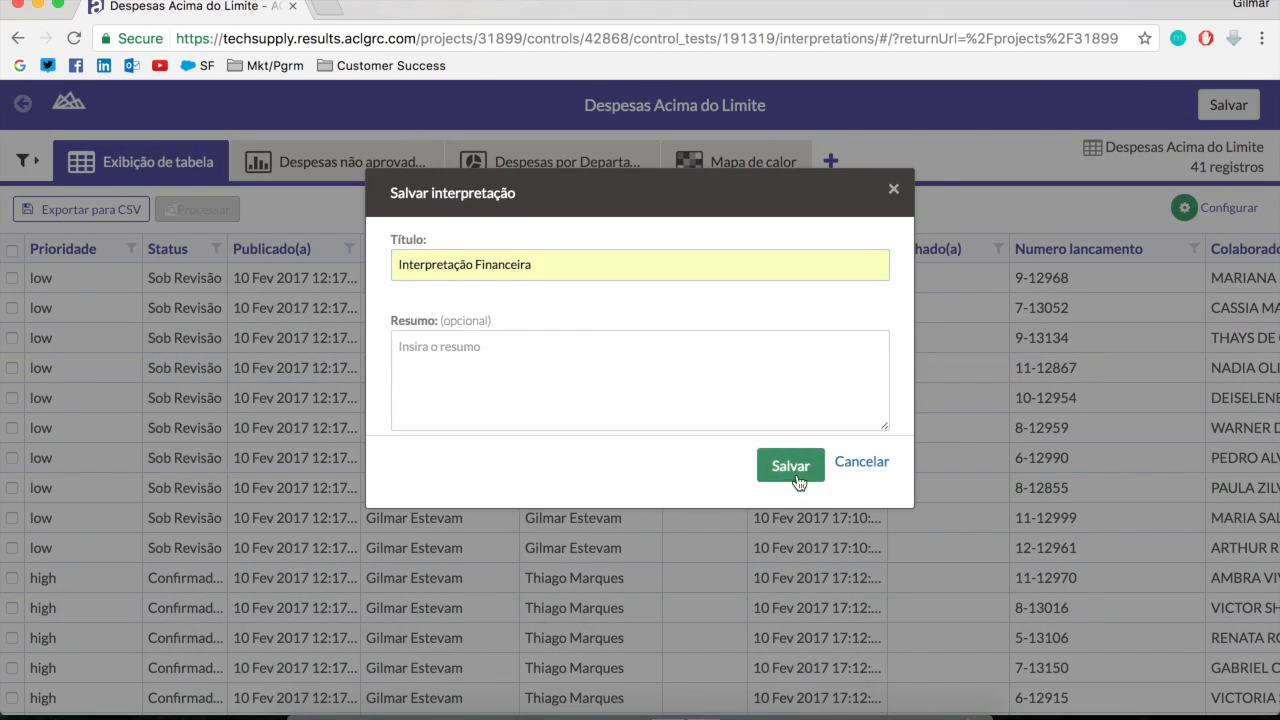
pyautogui.click(23, 106)
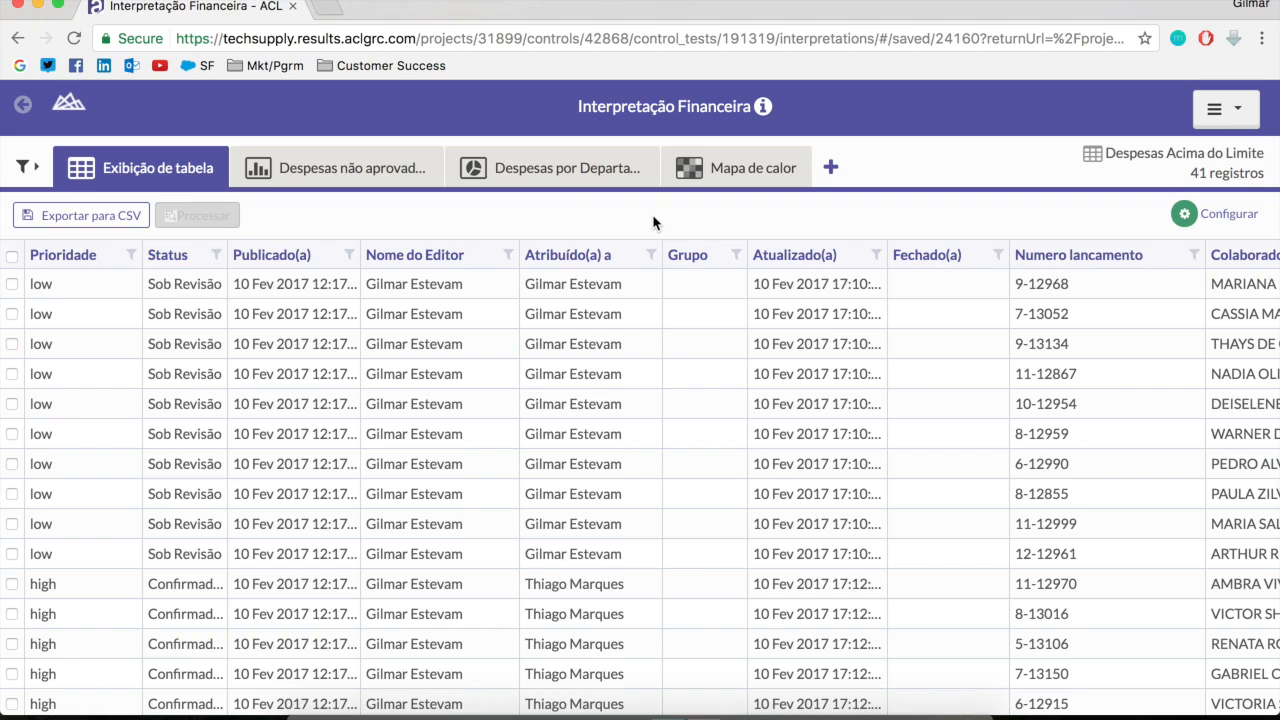
pyautogui.click(23, 106)
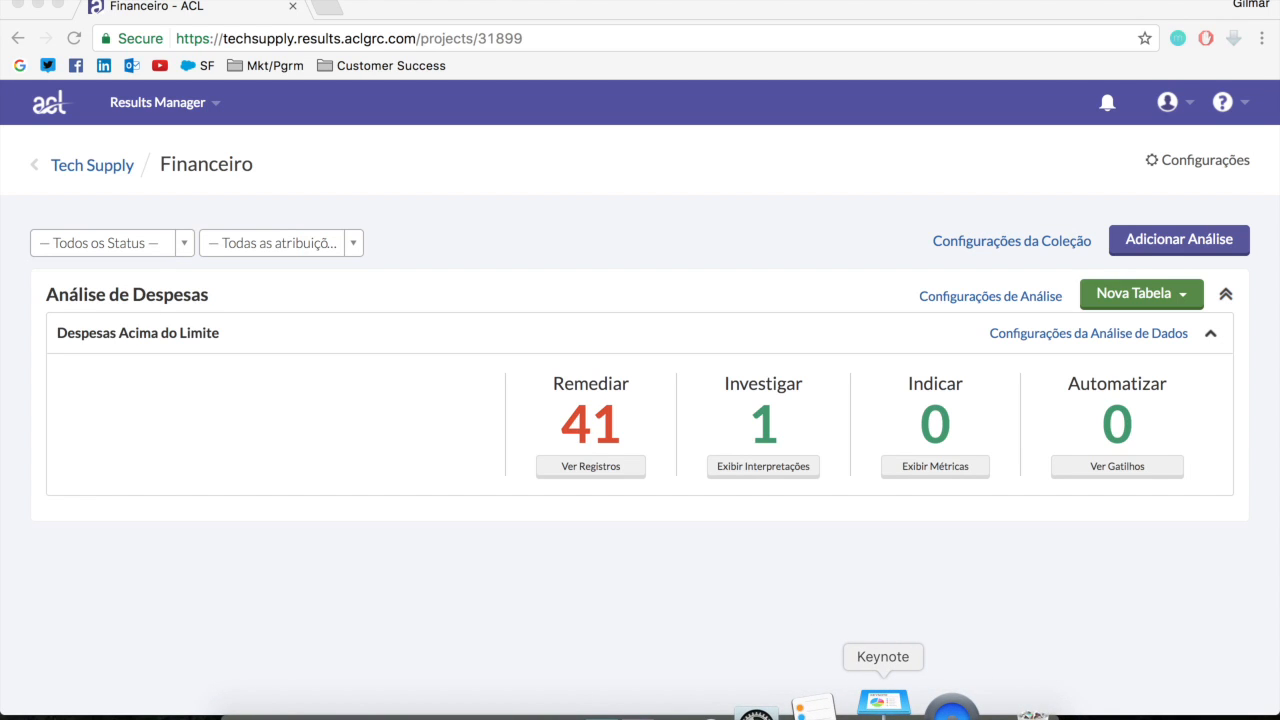
# Switch to Keynote and present the "#2 Criar workflow utilizando o ACL Results Manager" section through the trigger setup slide
pyautogui.click(882, 705)
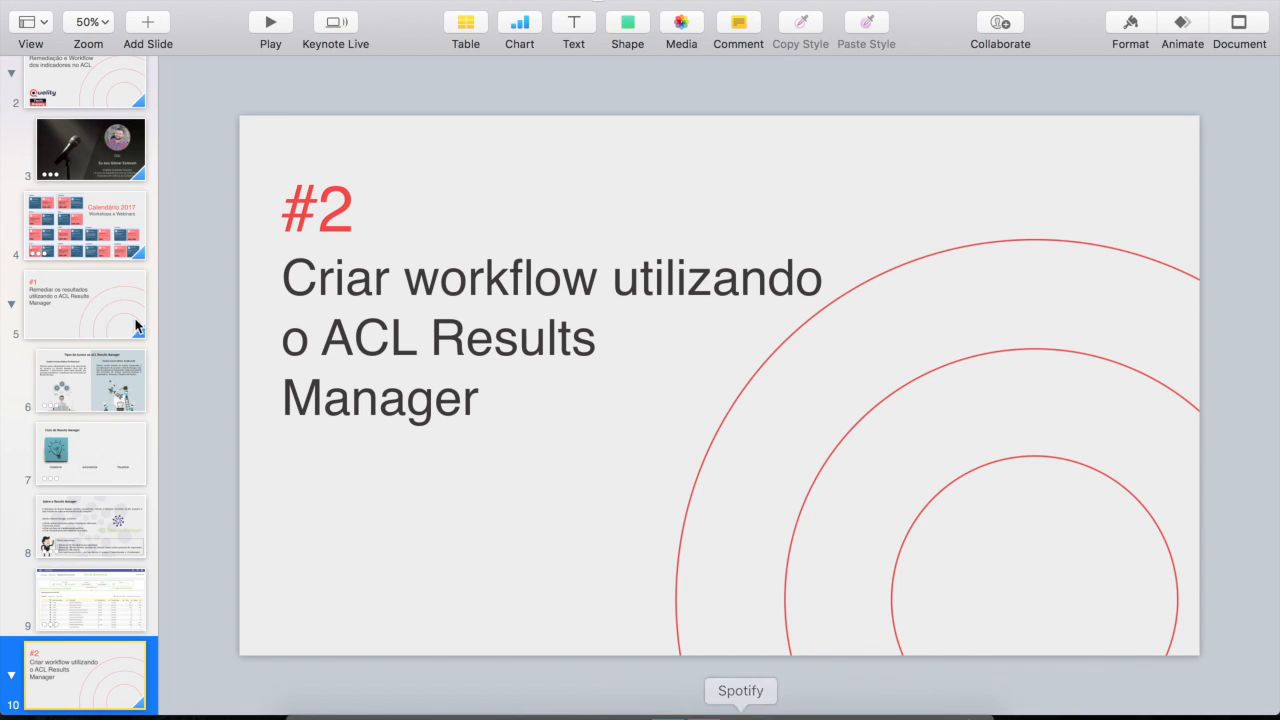
pyautogui.scroll(-3, 137, 517)
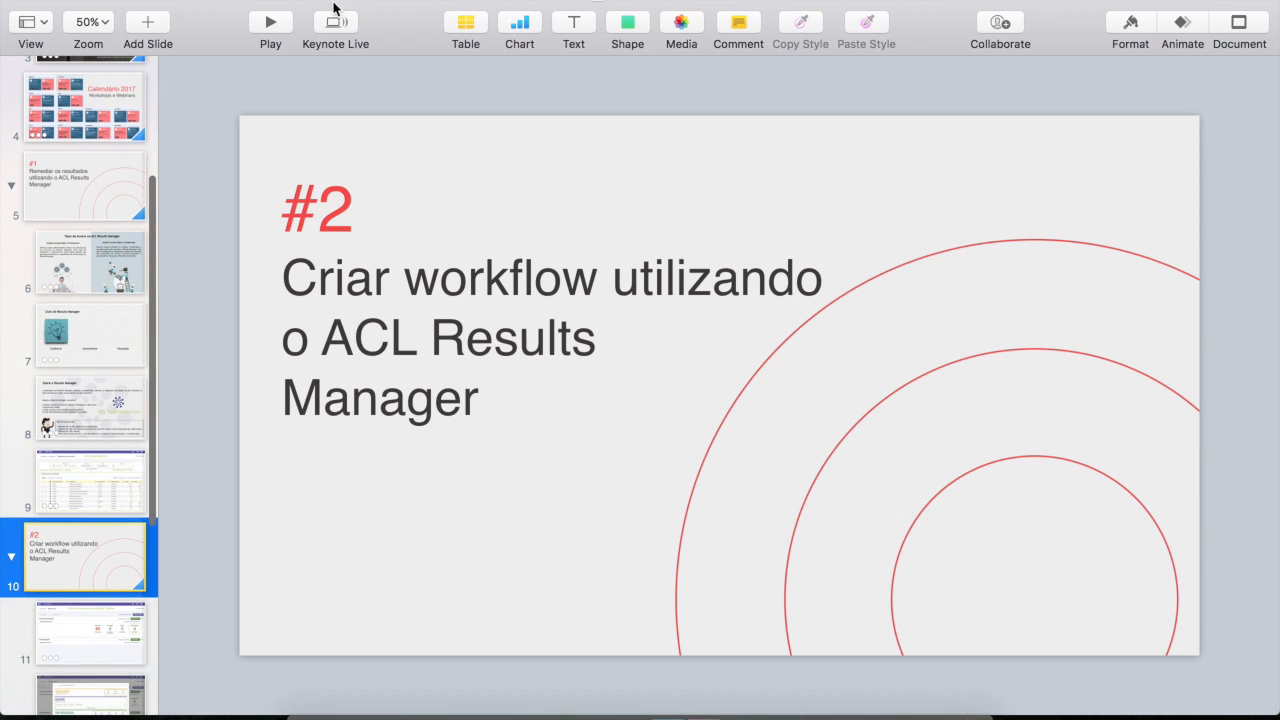
pyautogui.click(268, 24)
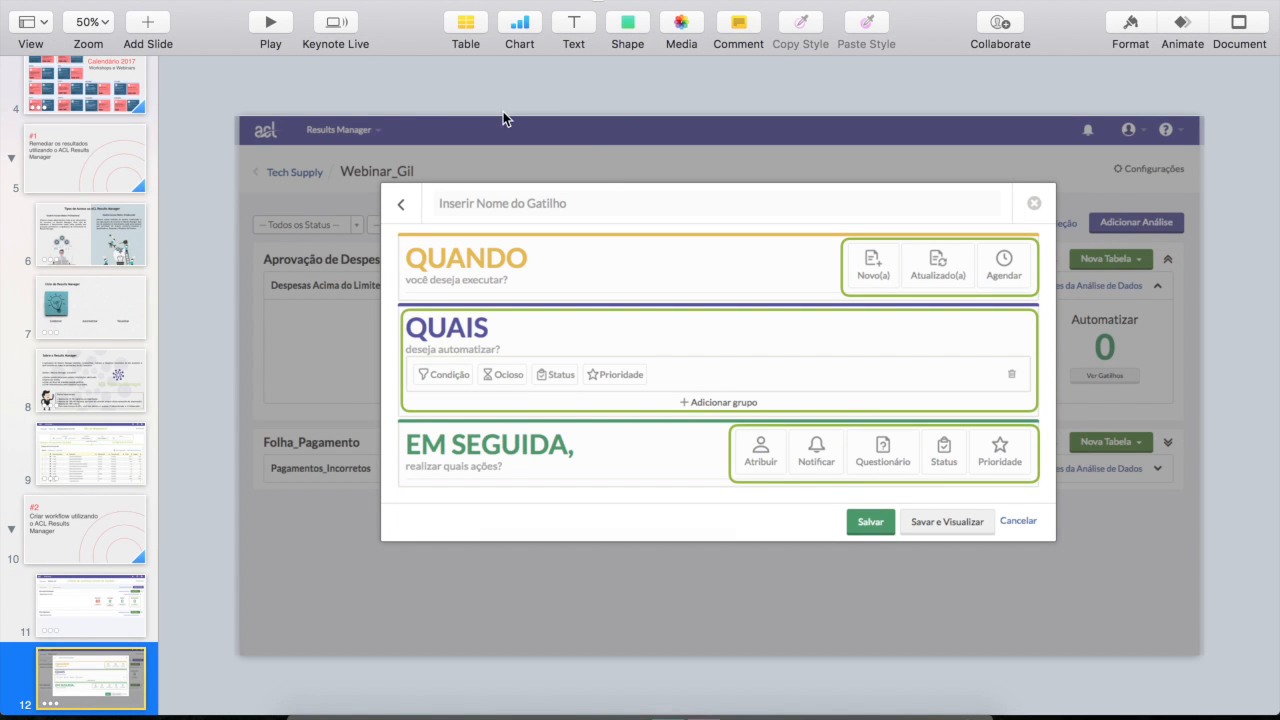
pyautogui.scroll(-3, 120, 400)
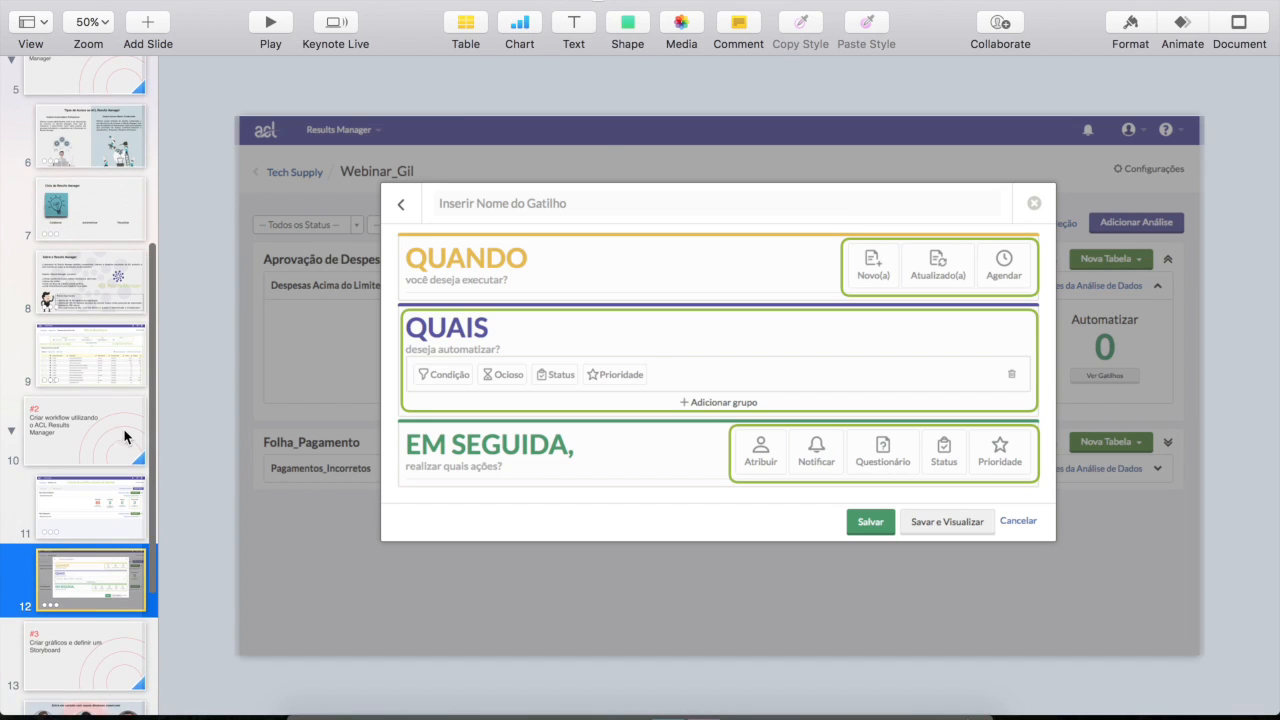
# Switch back to Results Manager in Chrome, view the triggers of Despesas Acima do Limite, and close them
pyautogui.click(391, 703)
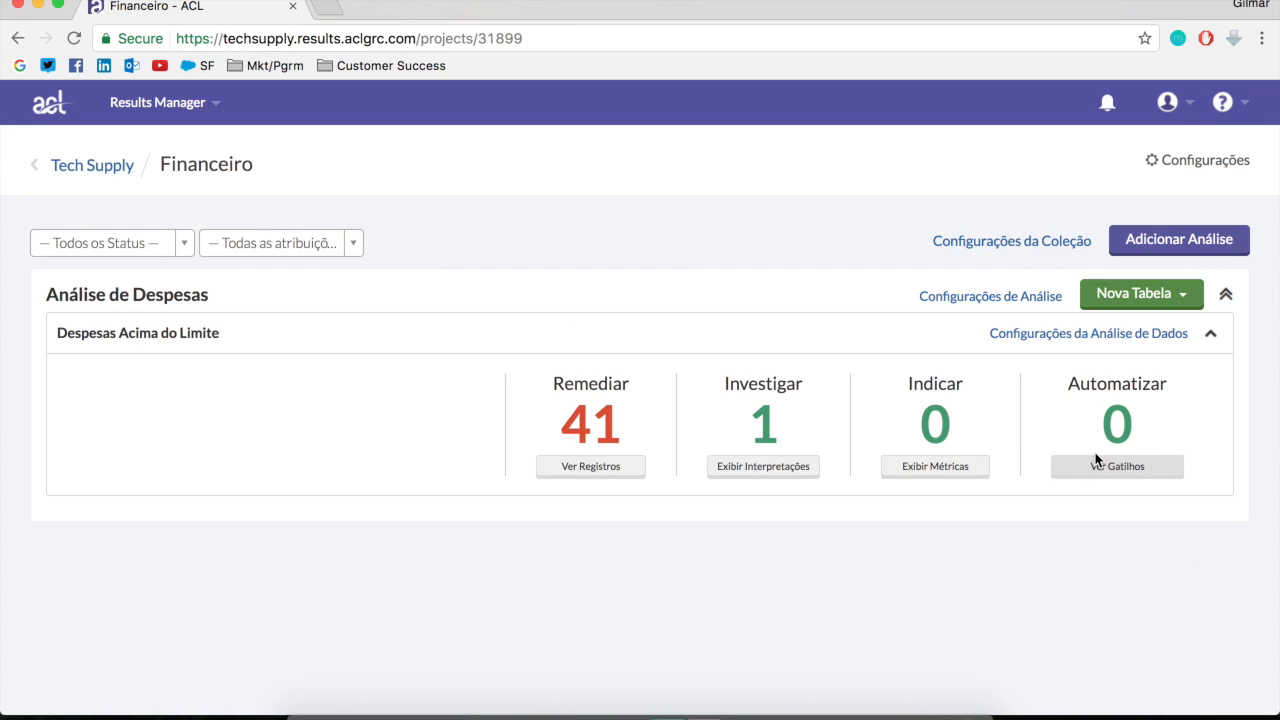
pyautogui.click(1148, 471)
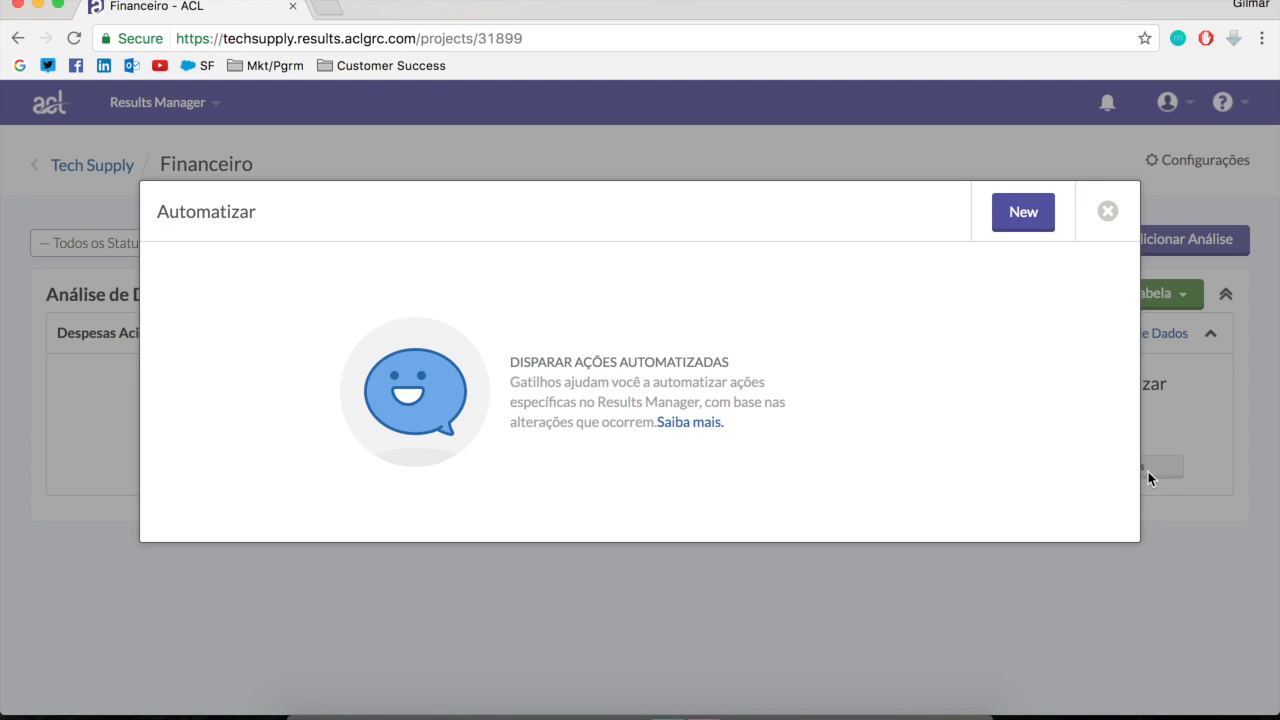
pyautogui.click(1108, 212)
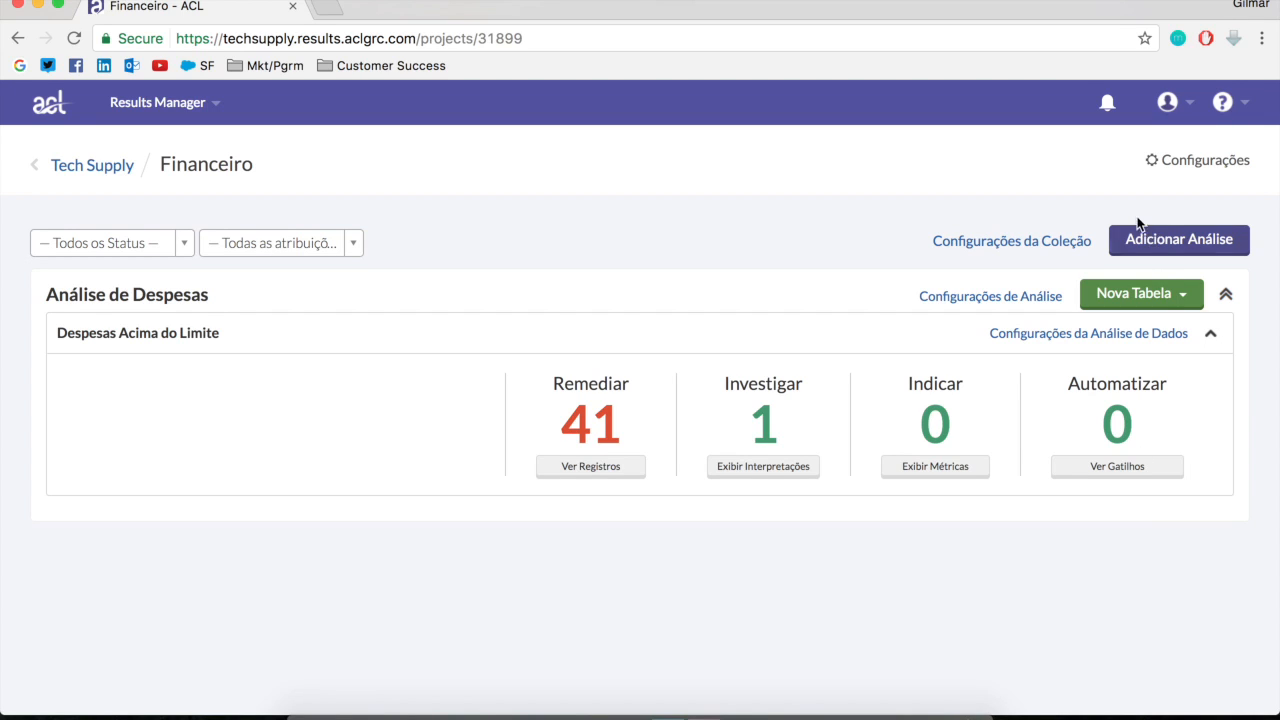
# Open the Results Manager settings and delete the active status Teste
pyautogui.click(1184, 163)
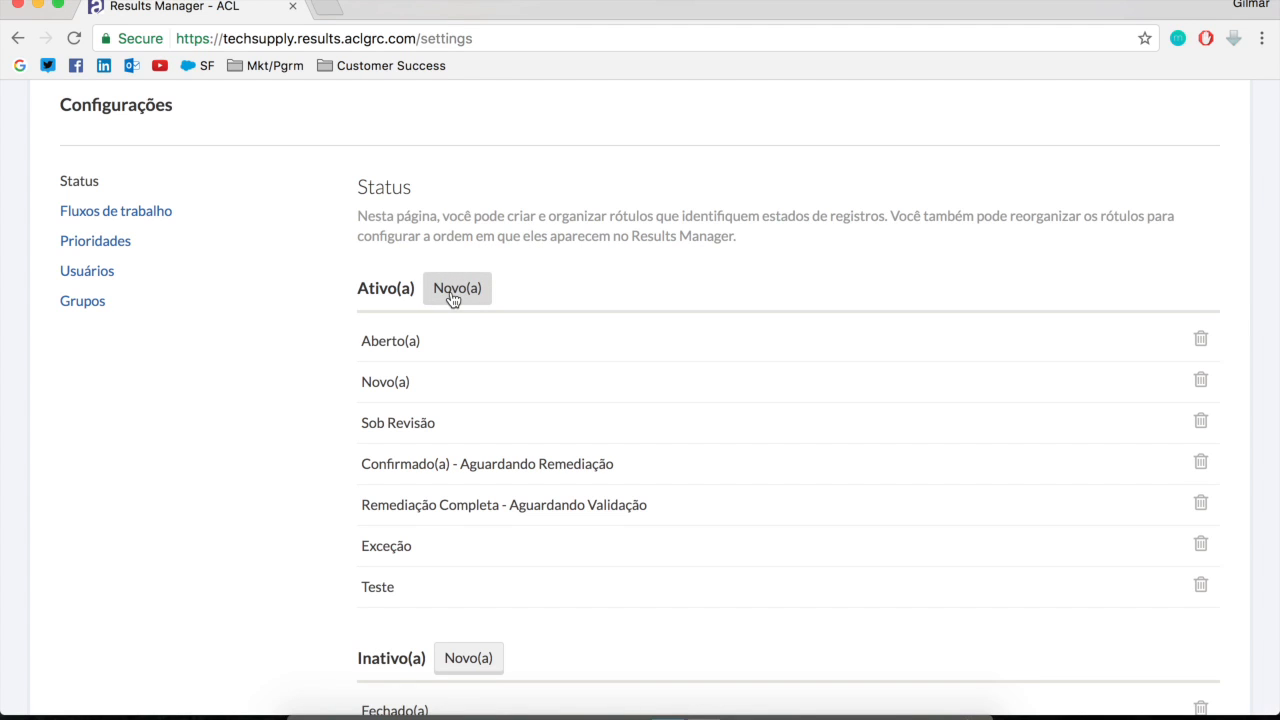
pyautogui.click(1203, 588)
pyautogui.click(755, 318)
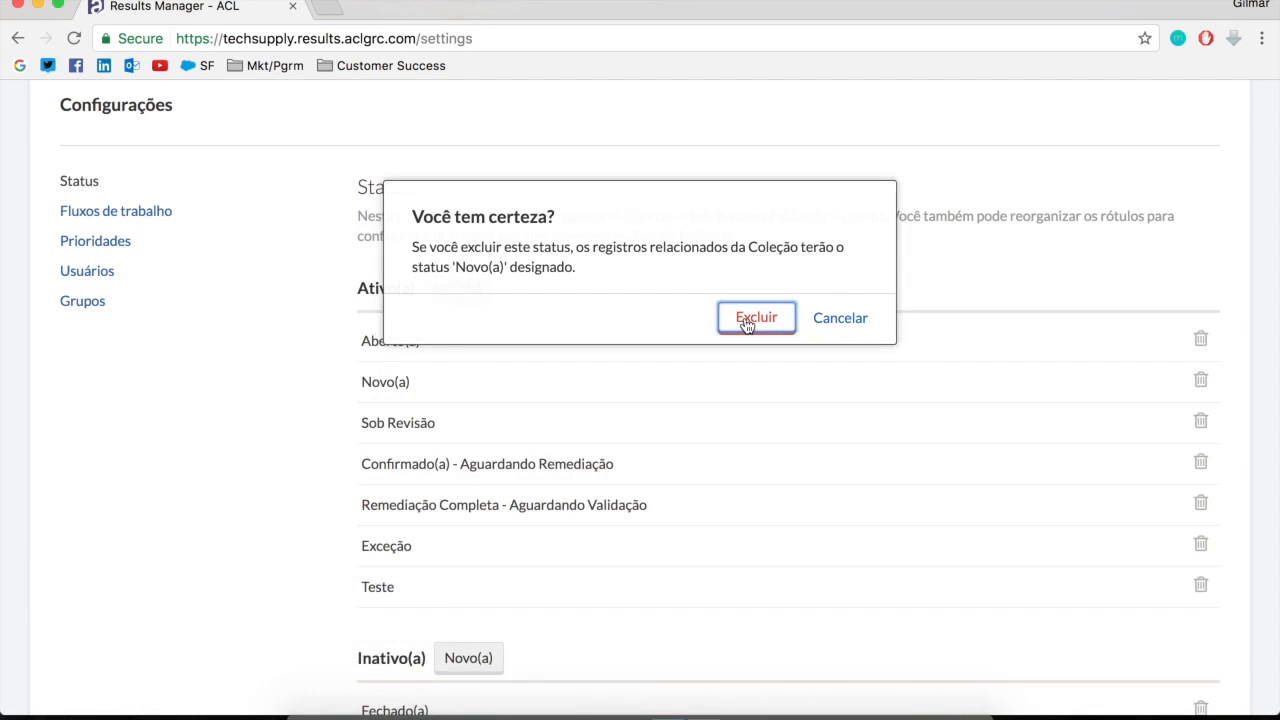
pyautogui.scroll(1, 480, 490)
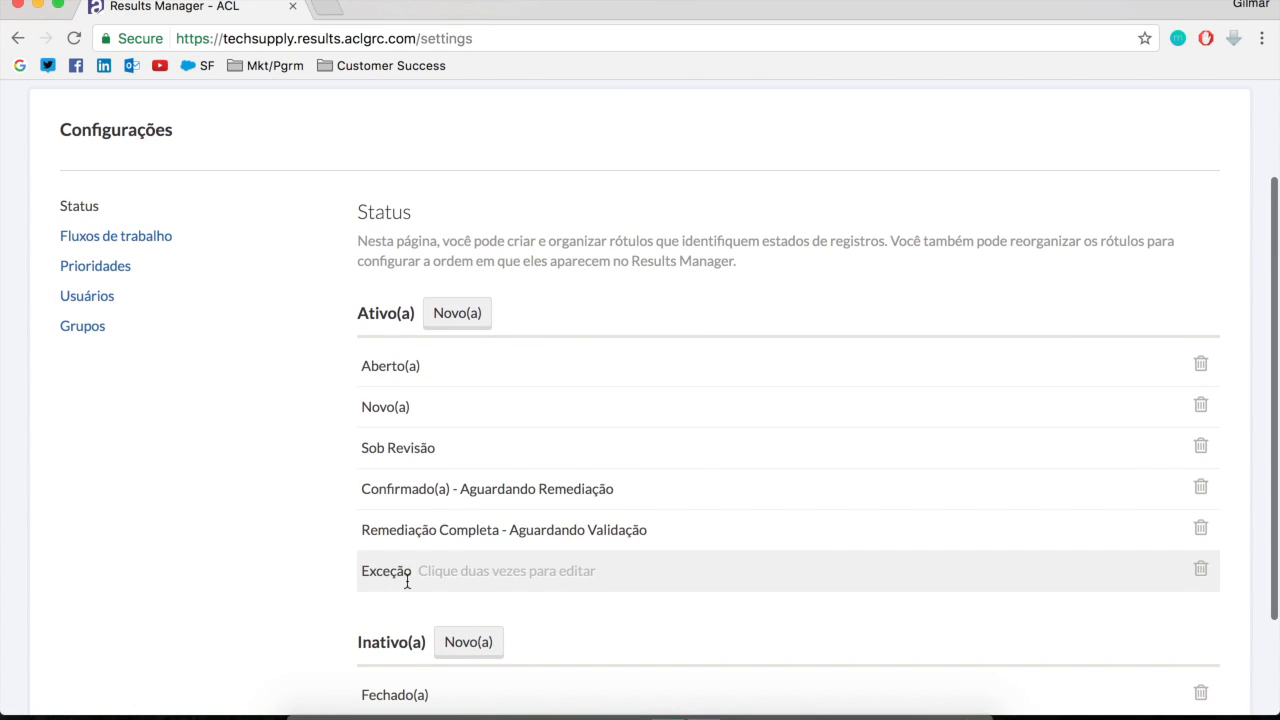
# Create a new active status named "Teste_Webinar", save it, and close the new status form
pyautogui.click(464, 318)
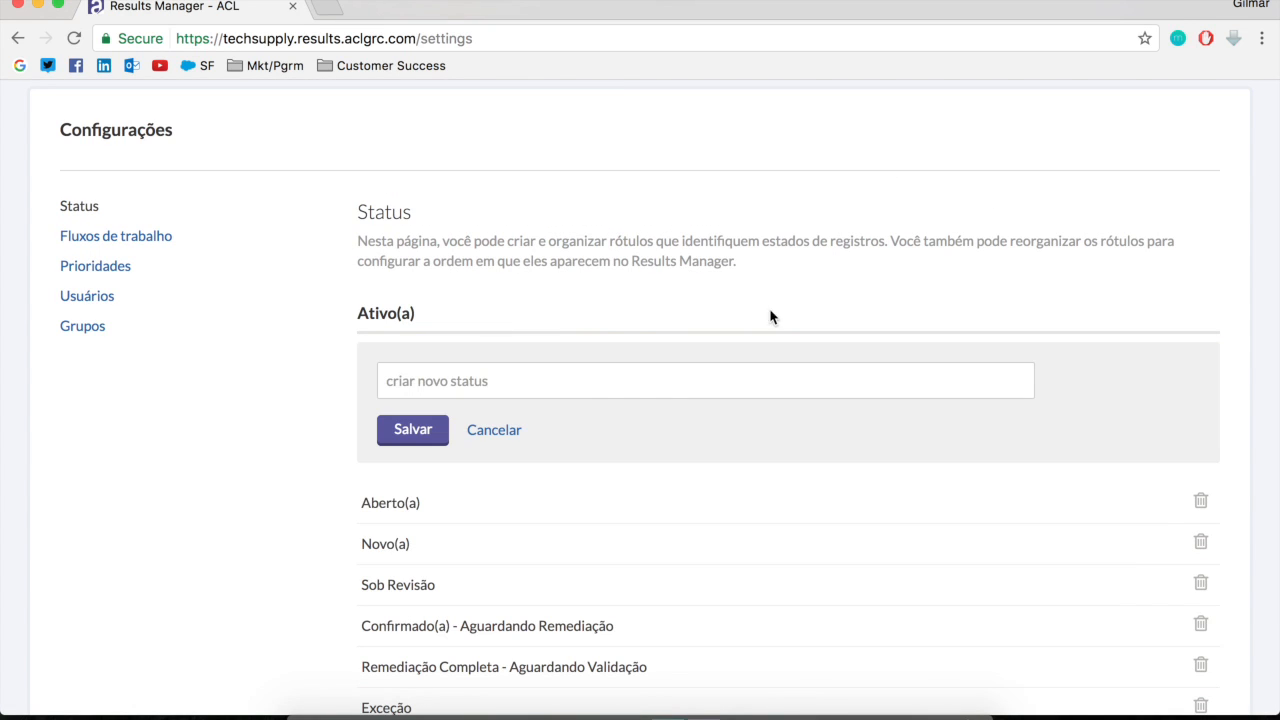
pyautogui.click(572, 385)
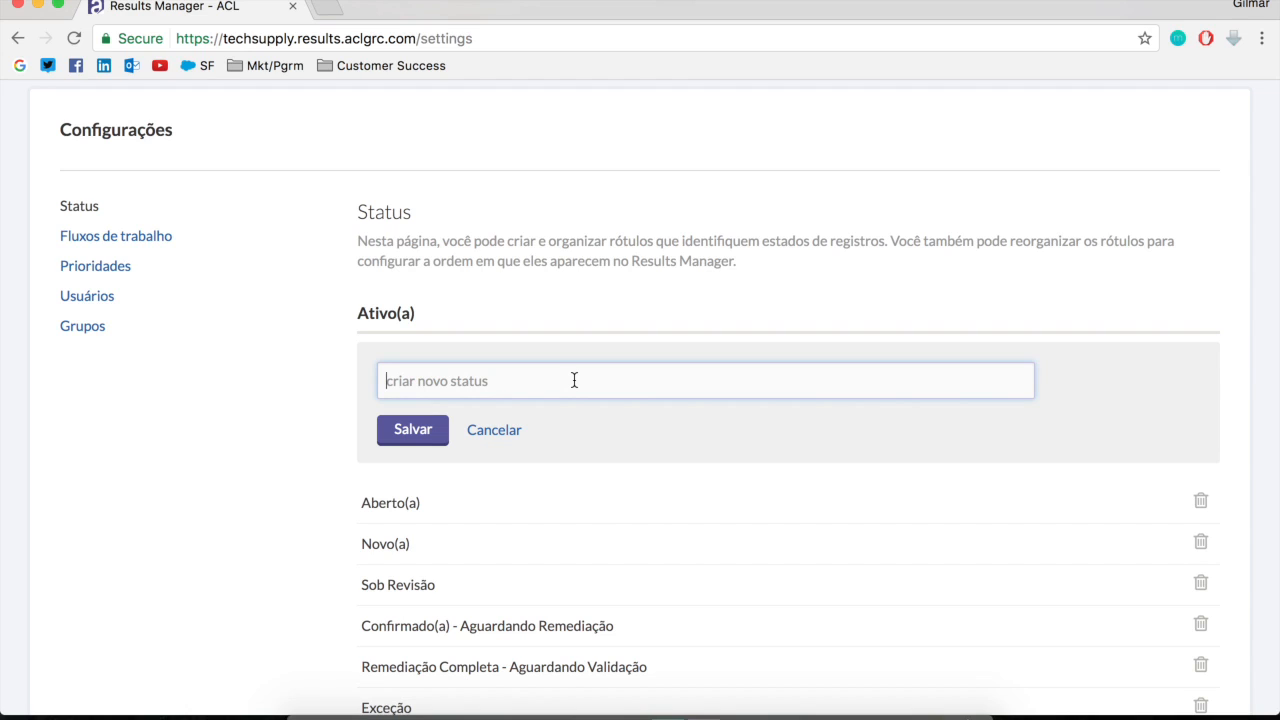
pyautogui.write('Diretoria')
pyautogui.press('BackSpace')
pyautogui.press('BackSpace')
pyautogui.press('BackSpace')
pyautogui.press('BackSpace')
pyautogui.press('BackSpace')
pyautogui.press('BackSpace')
pyautogui.press('BackSpace')
pyautogui.press('BackSpace')
pyautogui.press('BackSpace')
pyautogui.write('T')
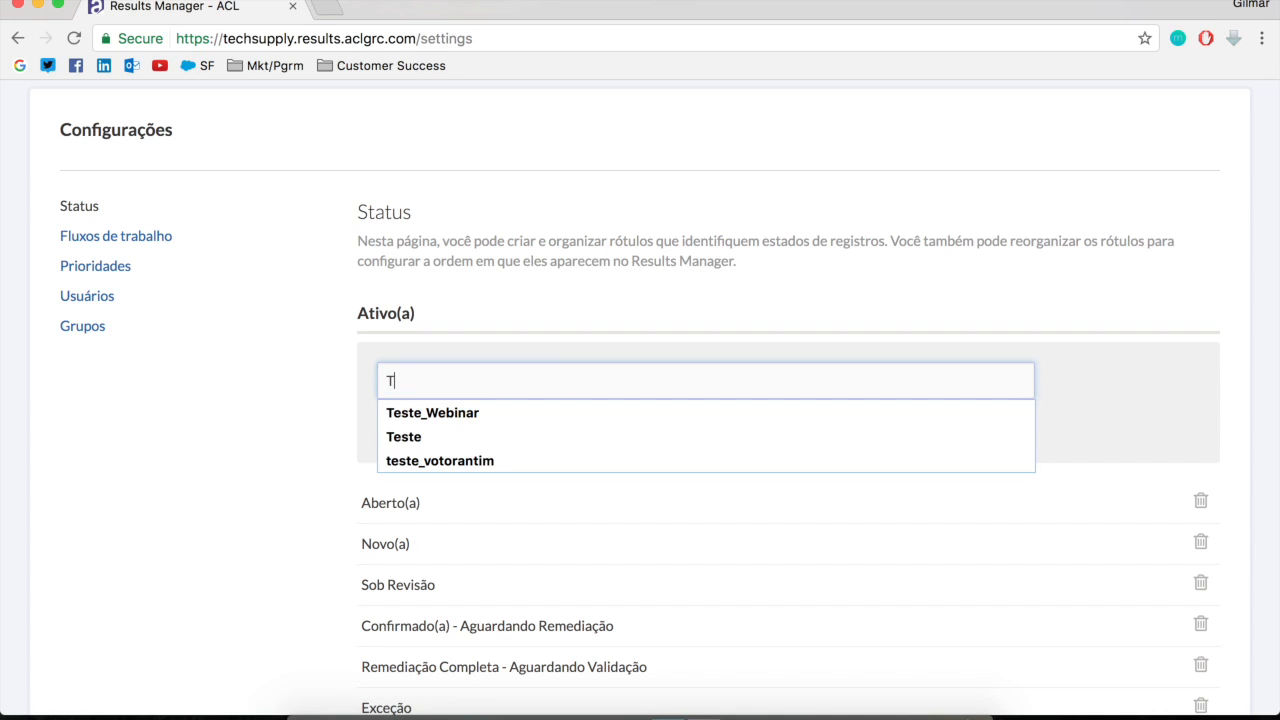
pyautogui.write('este_Webinar')
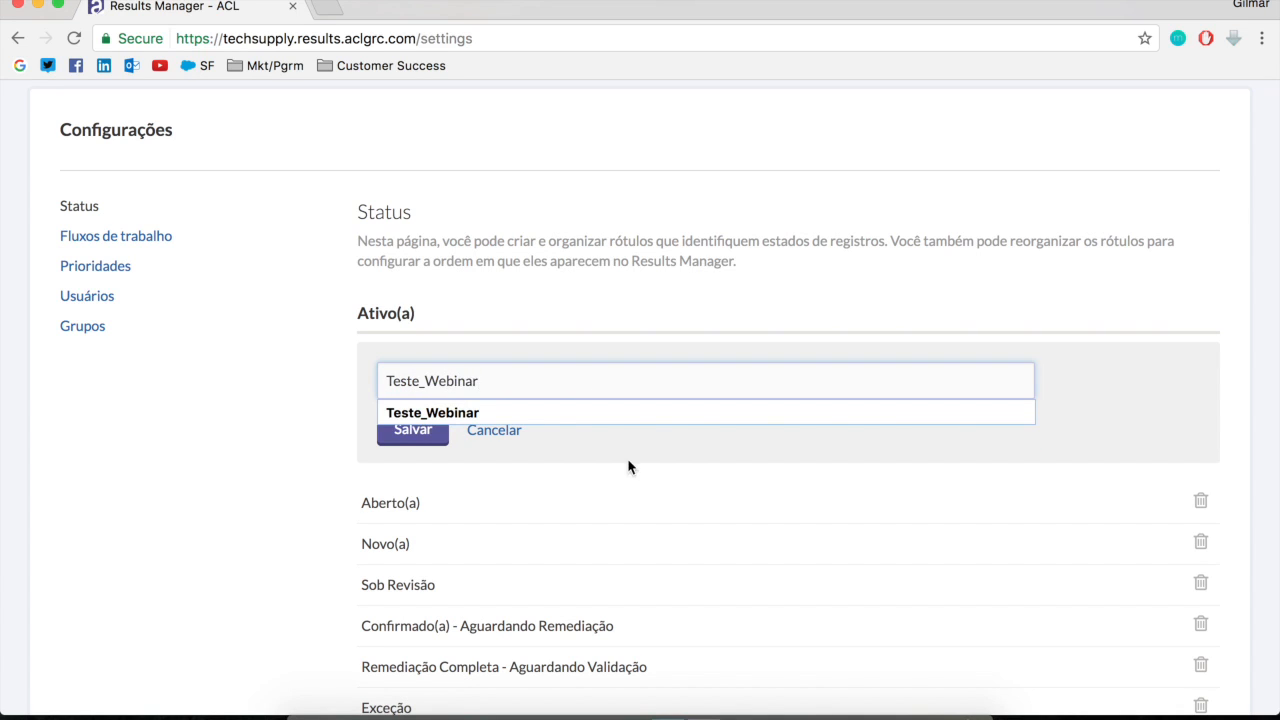
pyautogui.click(395, 438)
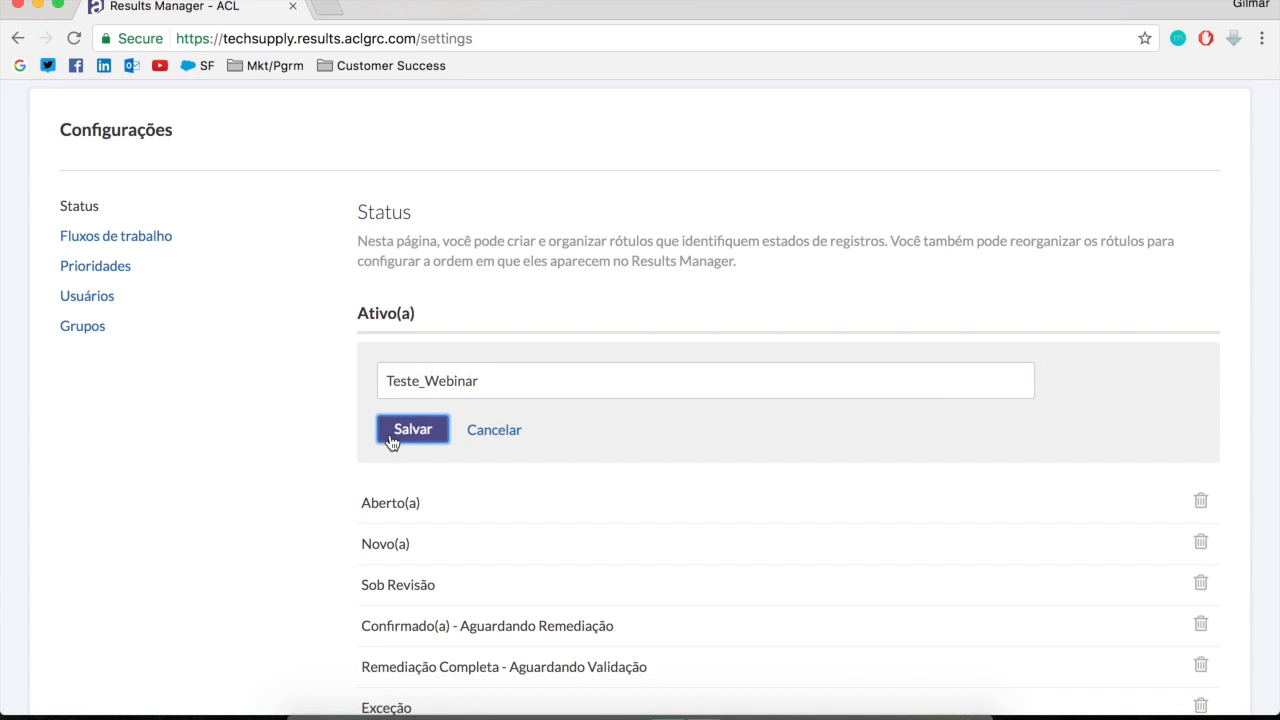
pyautogui.scroll(-3, 720, 550)
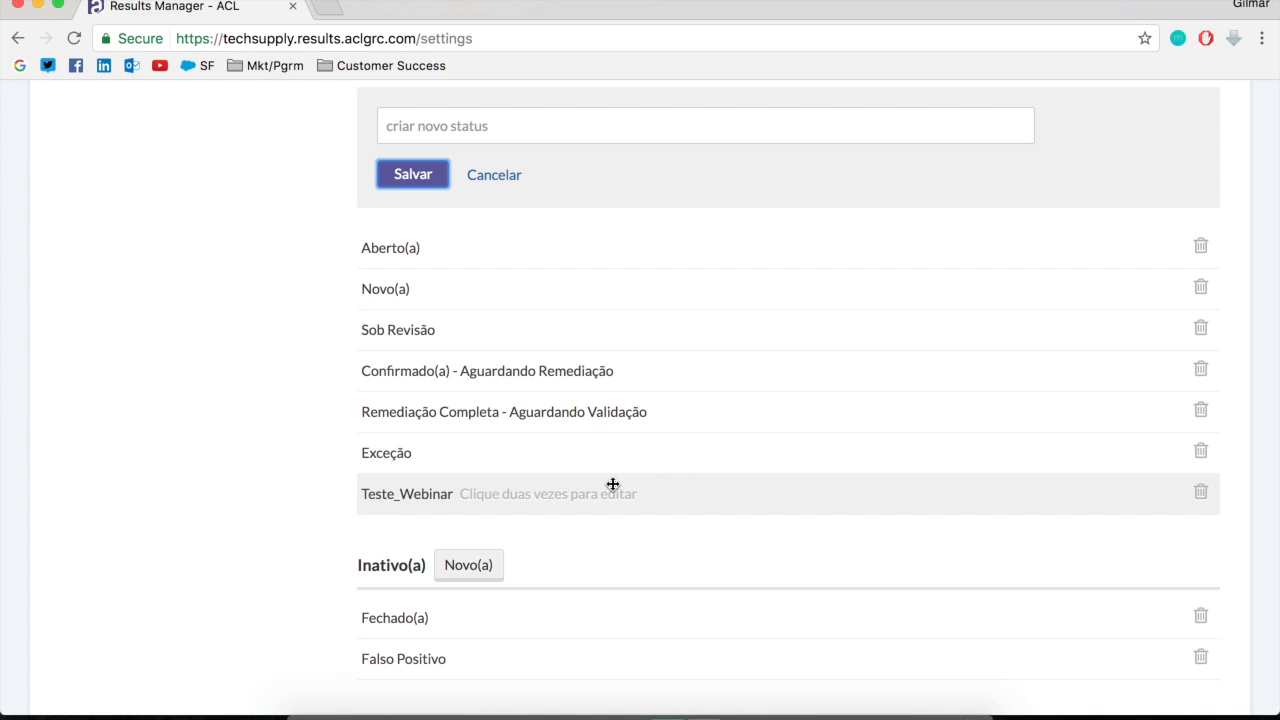
pyautogui.click(505, 176)
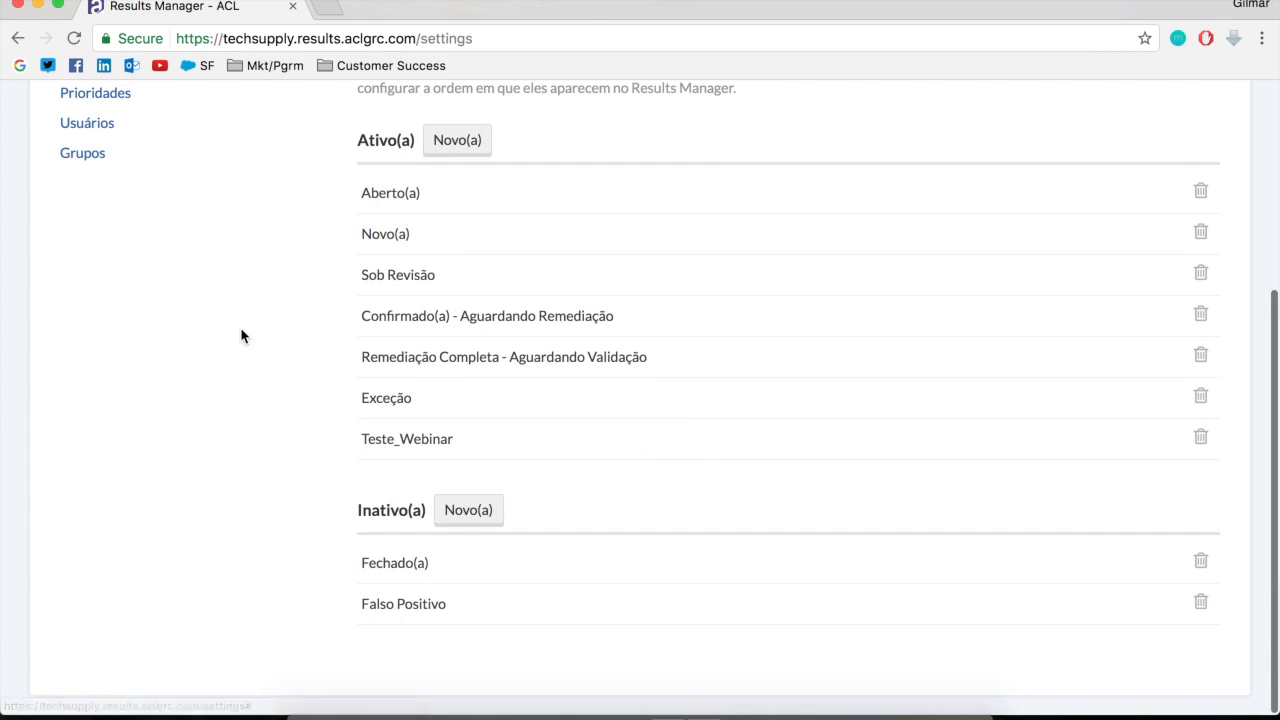
# Review the workflow management settings and the list of priorities
pyautogui.scroll(3, 242, 336)
pyautogui.click(100, 263)
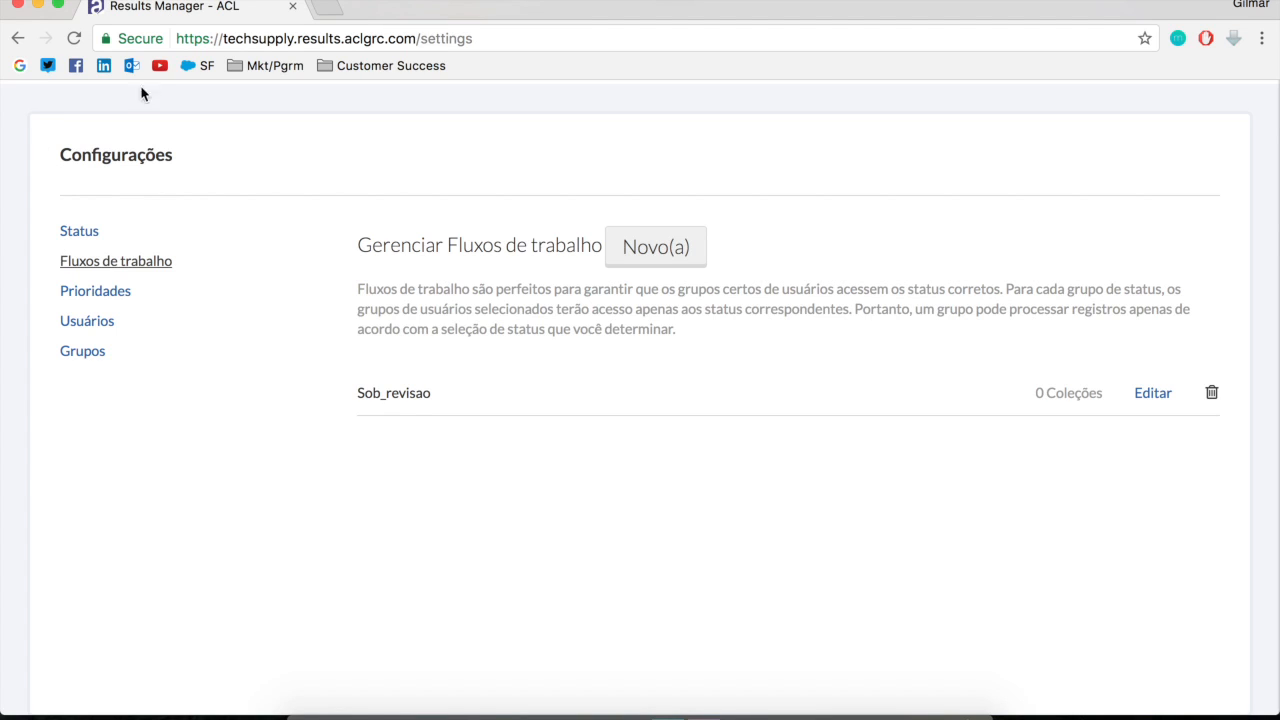
pyautogui.click(112, 293)
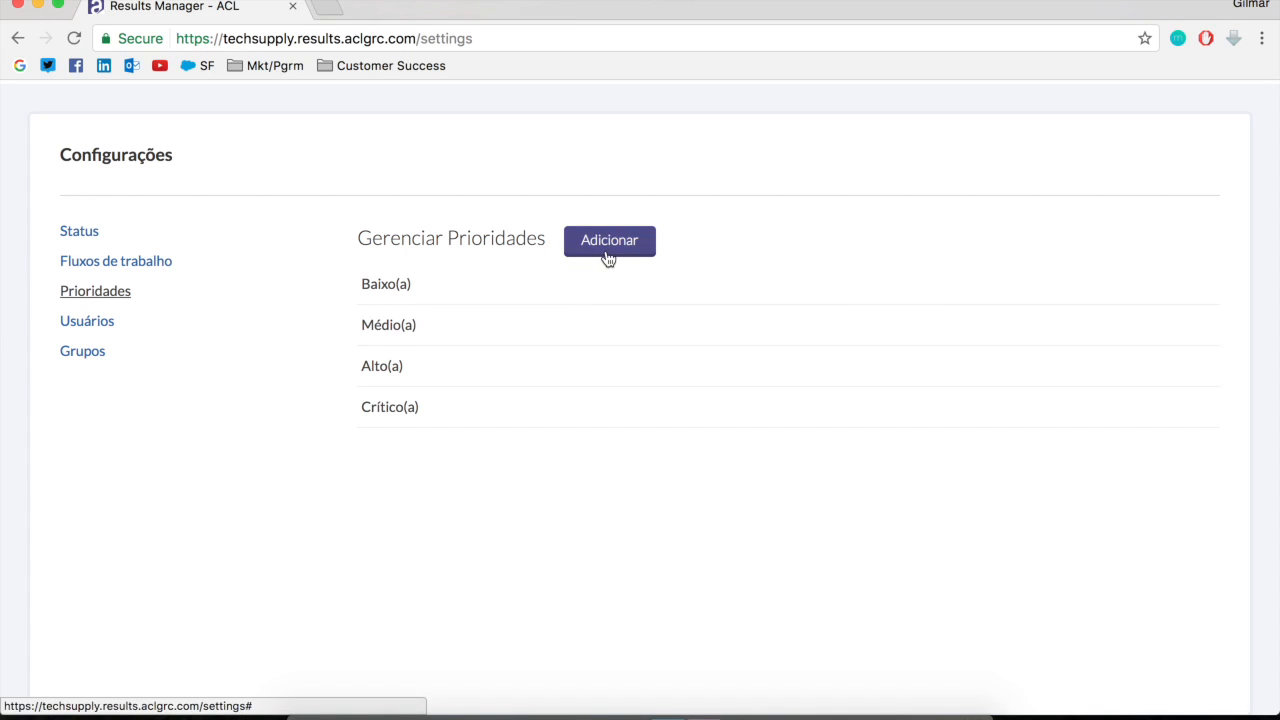
pyautogui.scroll(-1, 551, 322)
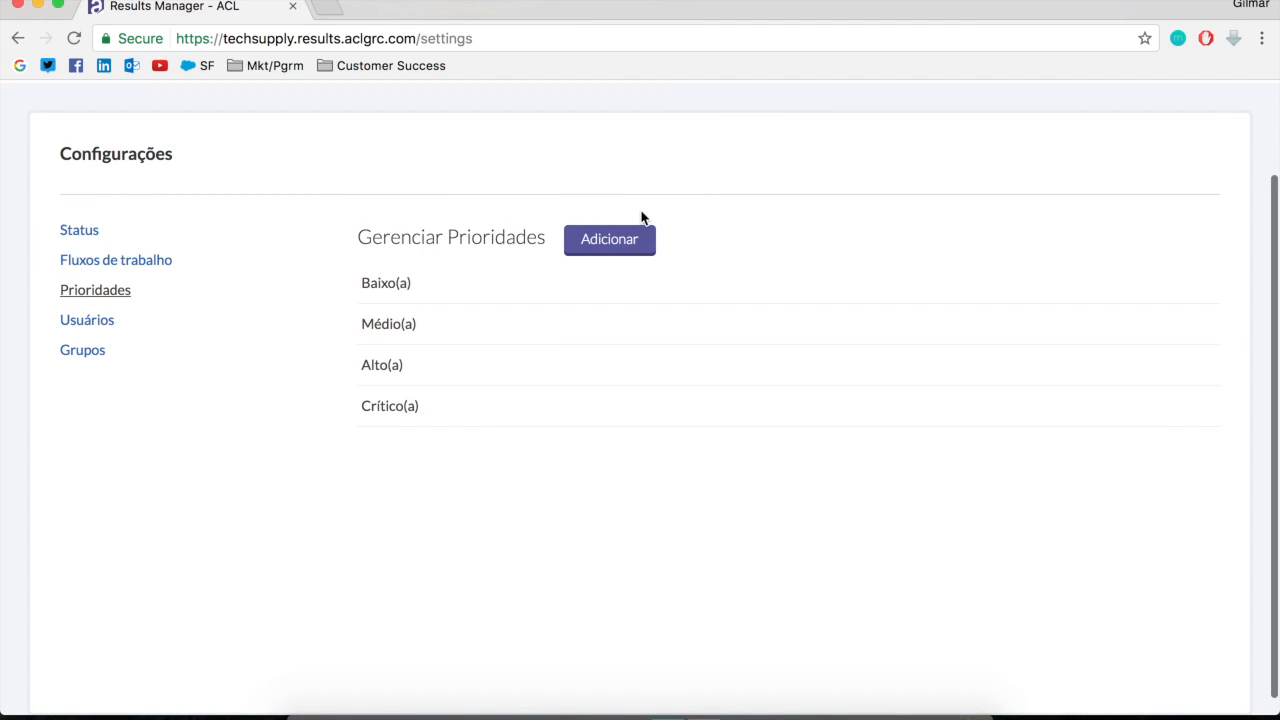
# Examine the user management list and which users have Results Manager admin rights
pyautogui.click(85, 325)
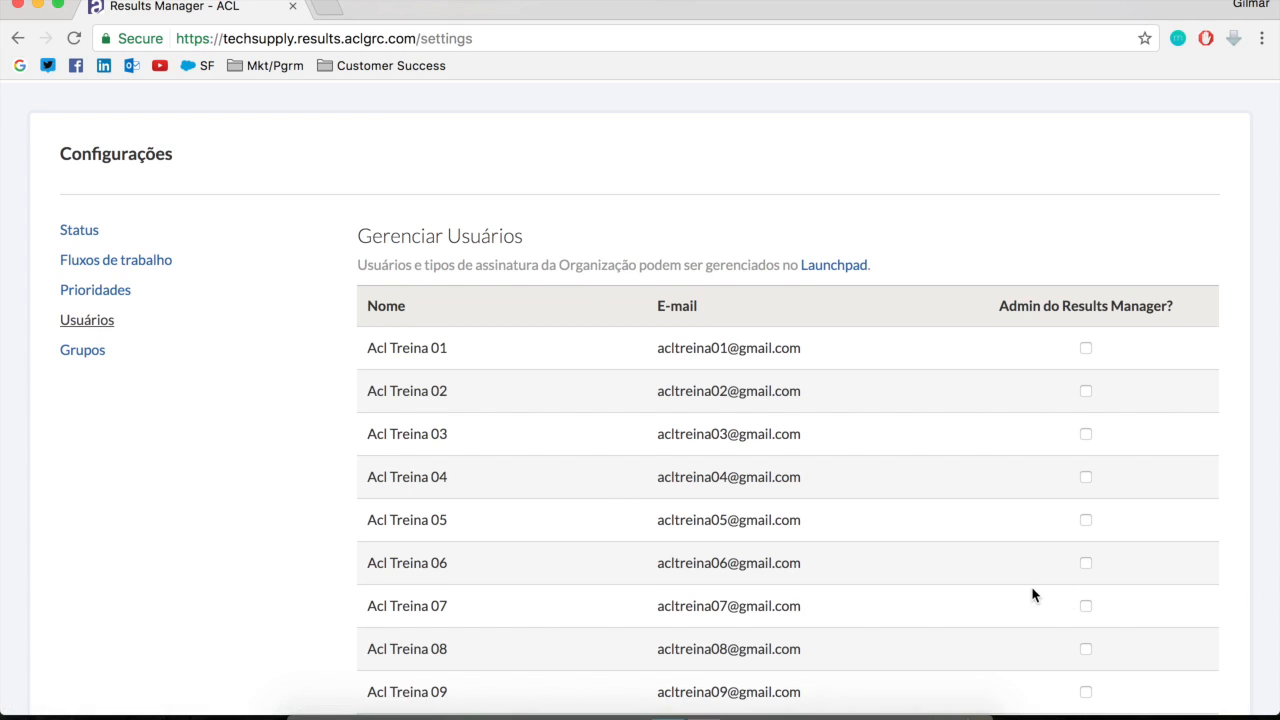
pyautogui.scroll(-3, 1030, 594)
pyautogui.scroll(5, 1148, 380)
pyautogui.scroll(-15, 991, 511)
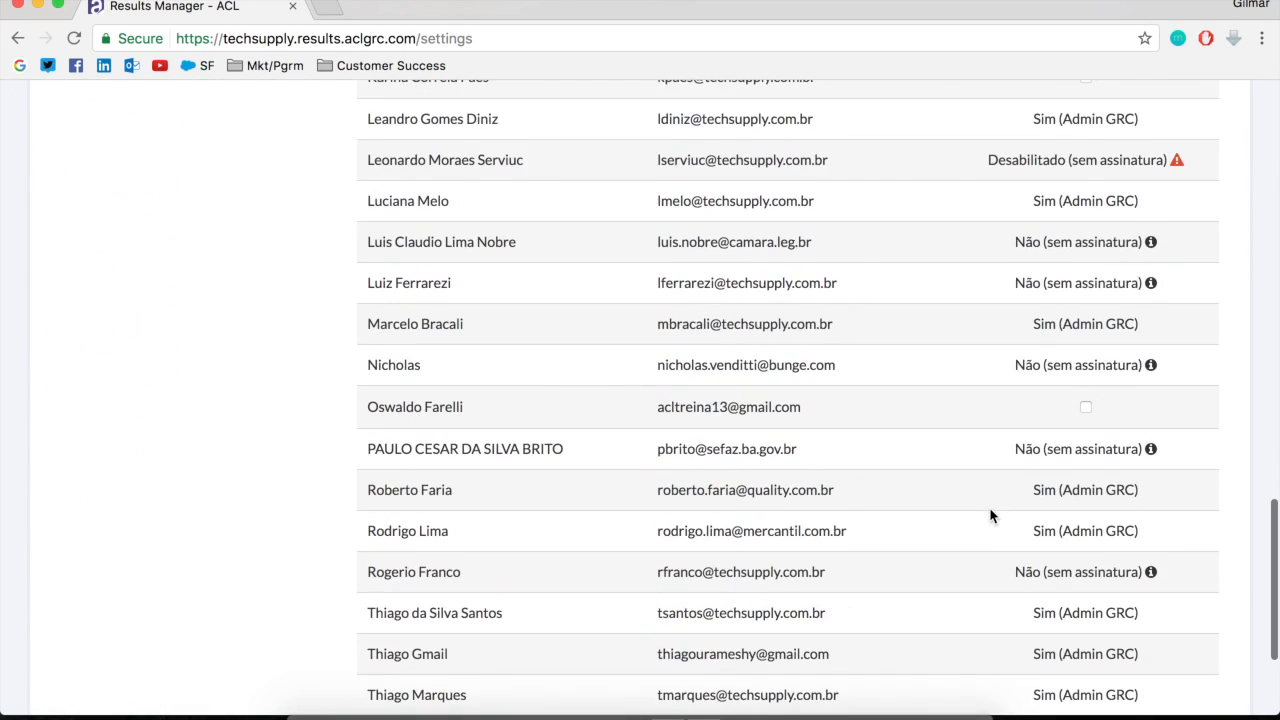
pyautogui.scroll(5, 991, 511)
pyautogui.scroll(10, 991, 515)
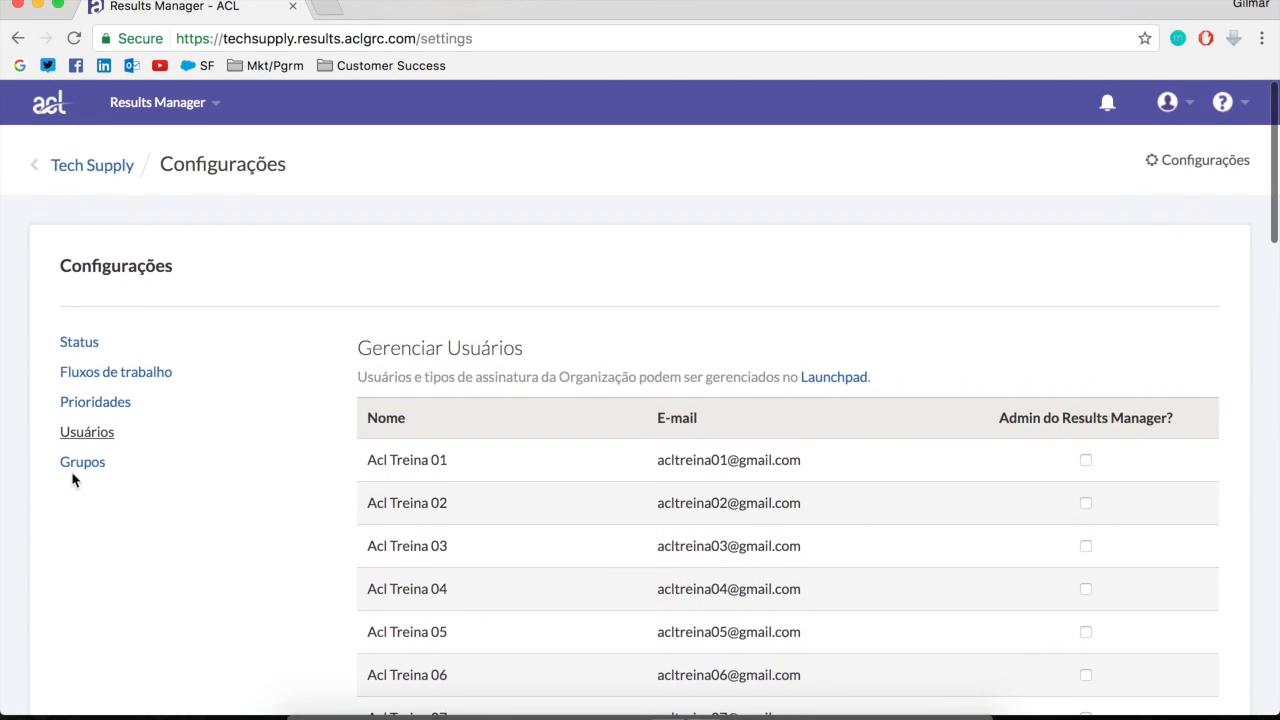
# Open the Results Manager group settings and create a new group named "Nivel de Escalacao 1"
pyautogui.click(82, 463)
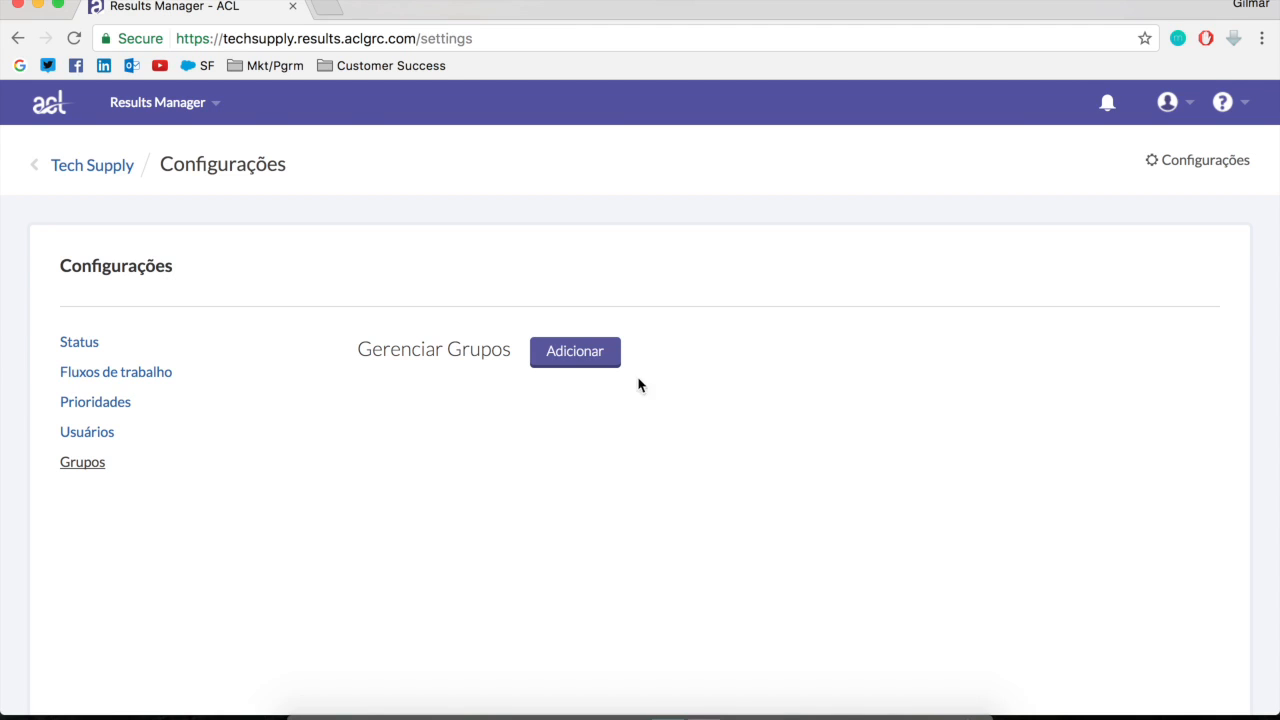
pyautogui.click(557, 350)
pyautogui.click(520, 404)
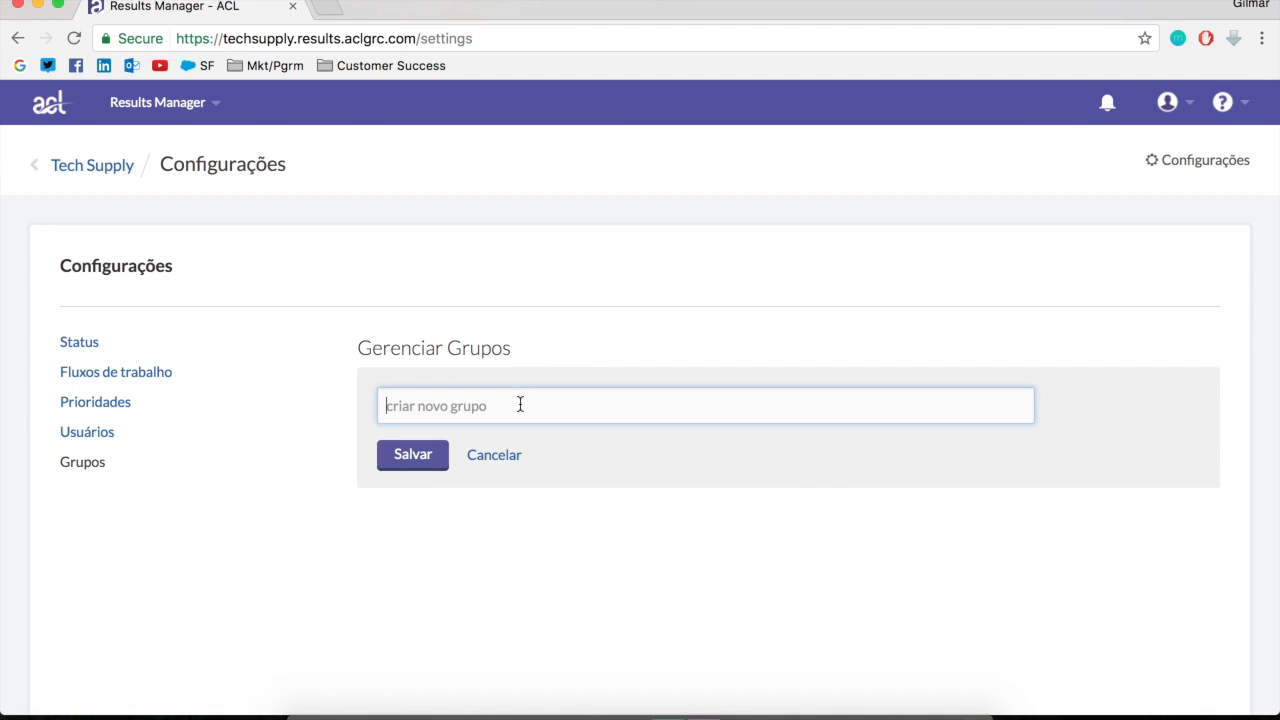
pyautogui.write('Nivel de Escalacao 1')
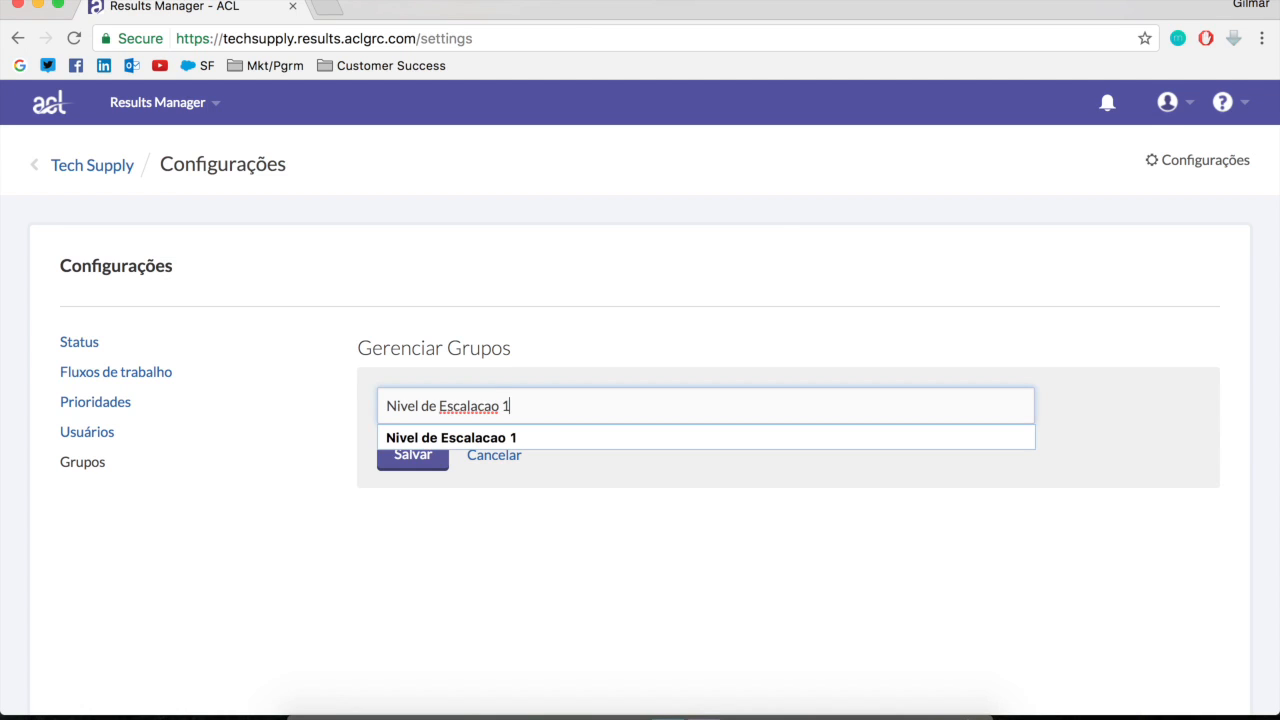
pyautogui.click(630, 568)
pyautogui.click(393, 468)
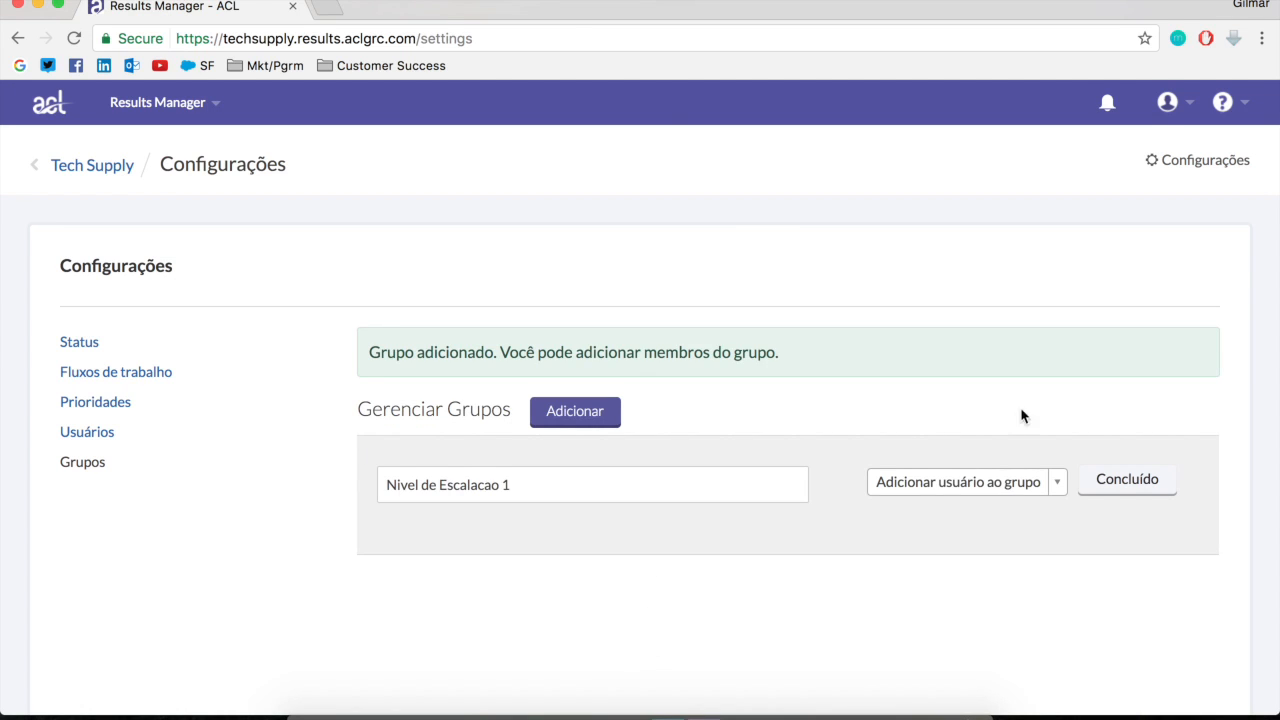
# Add the signed-in user as a member of Nivel de Escalacao 1 and finish editing the group
pyautogui.click(1000, 482)
pyautogui.click(931, 338)
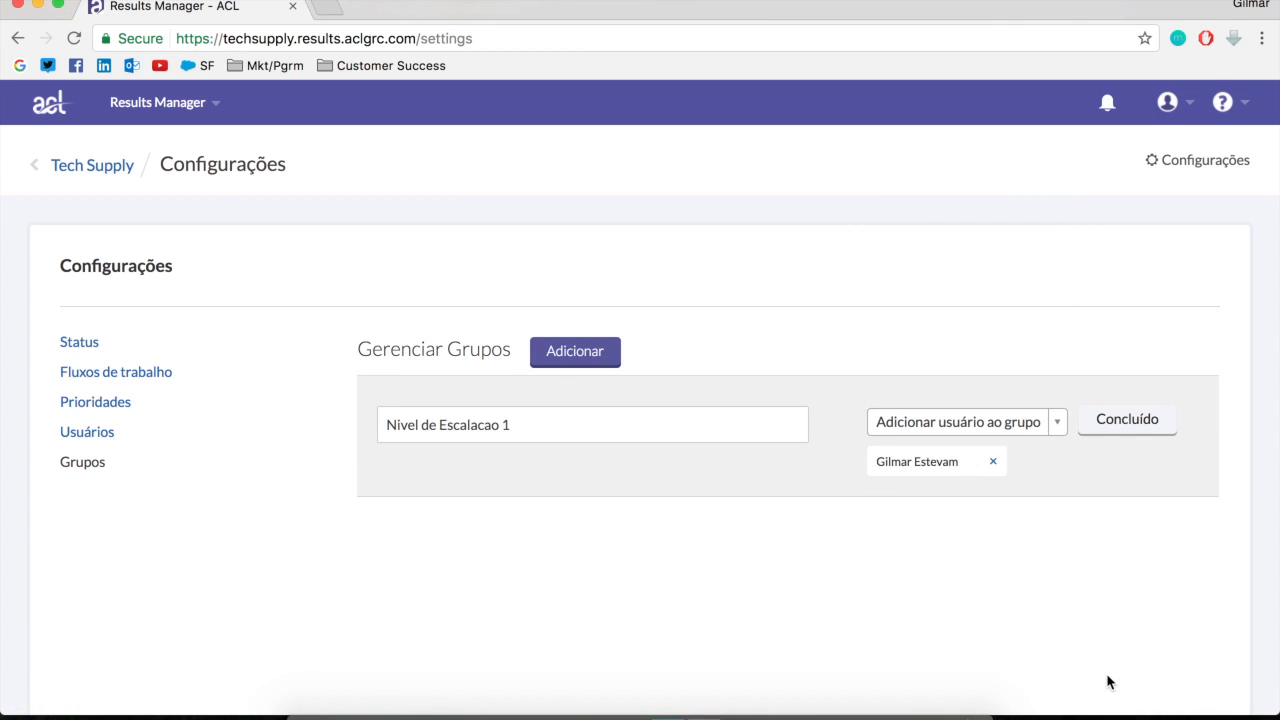
pyautogui.click(1133, 421)
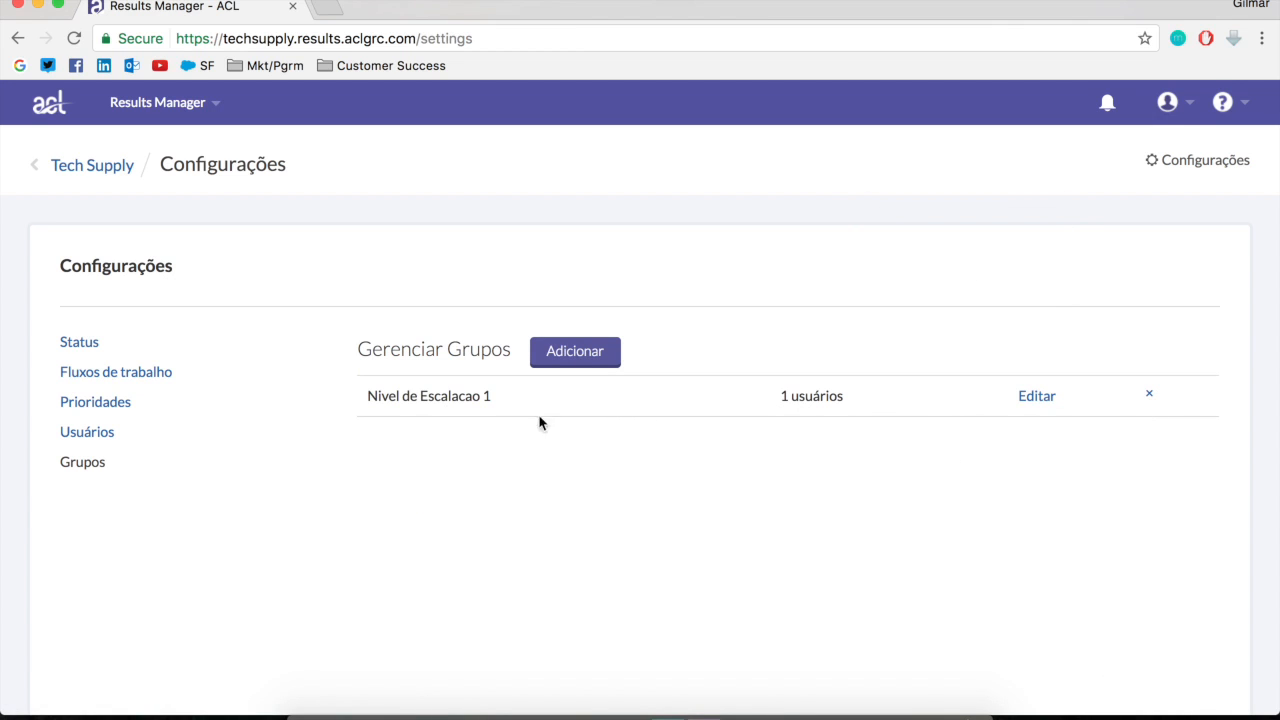
# Create and save a second group named "Nivel de Escalacao 2"
pyautogui.click(604, 358)
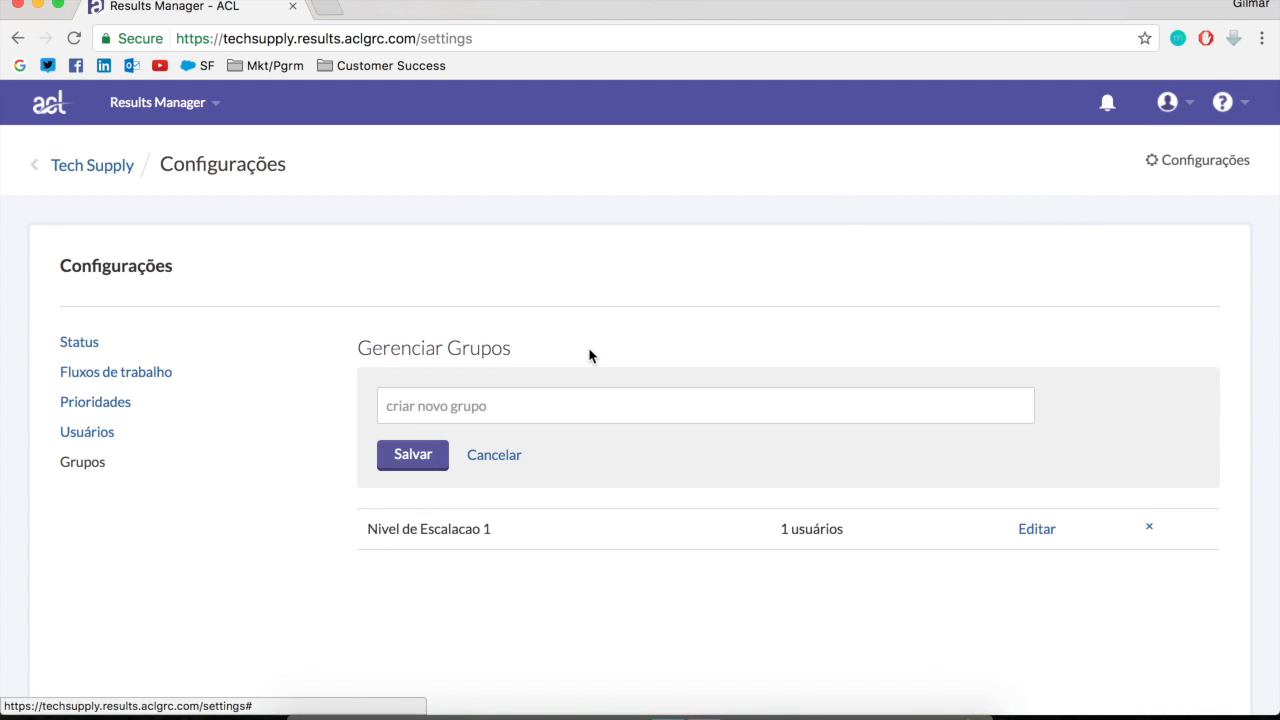
pyautogui.click(583, 400)
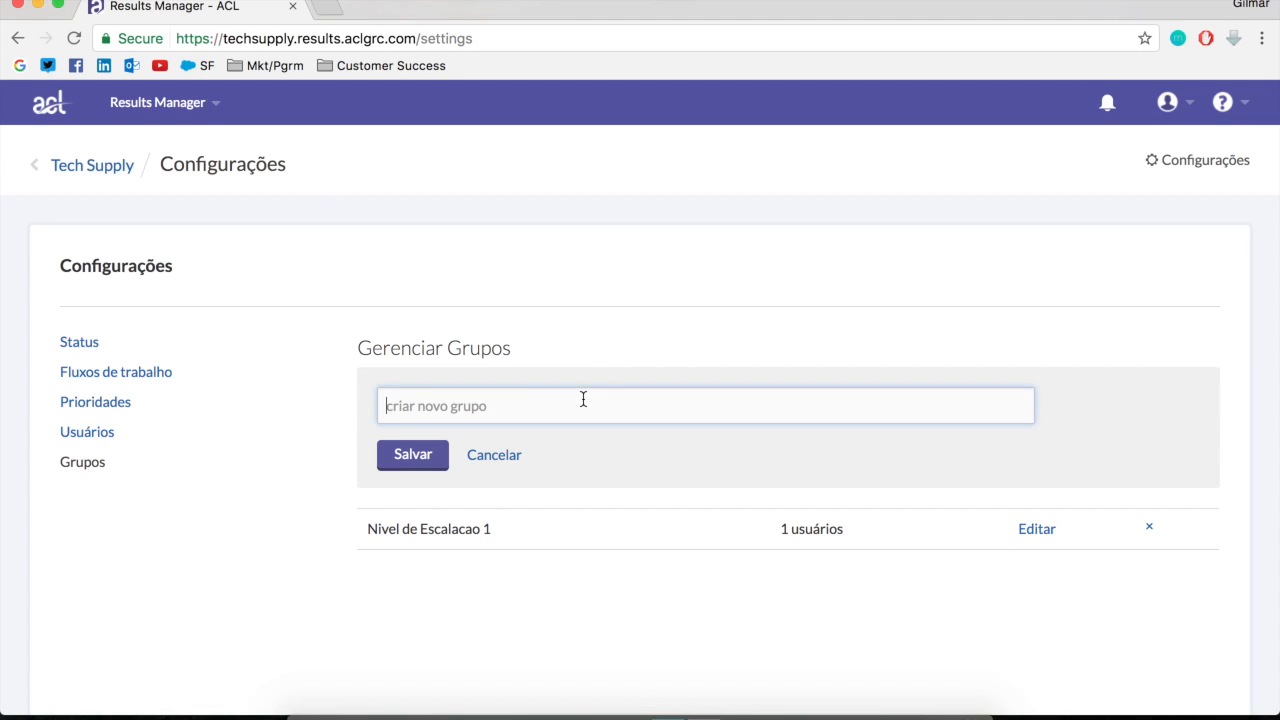
pyautogui.write('Nivel 2')
pyautogui.press('BackSpace')
pyautogui.write('de E')
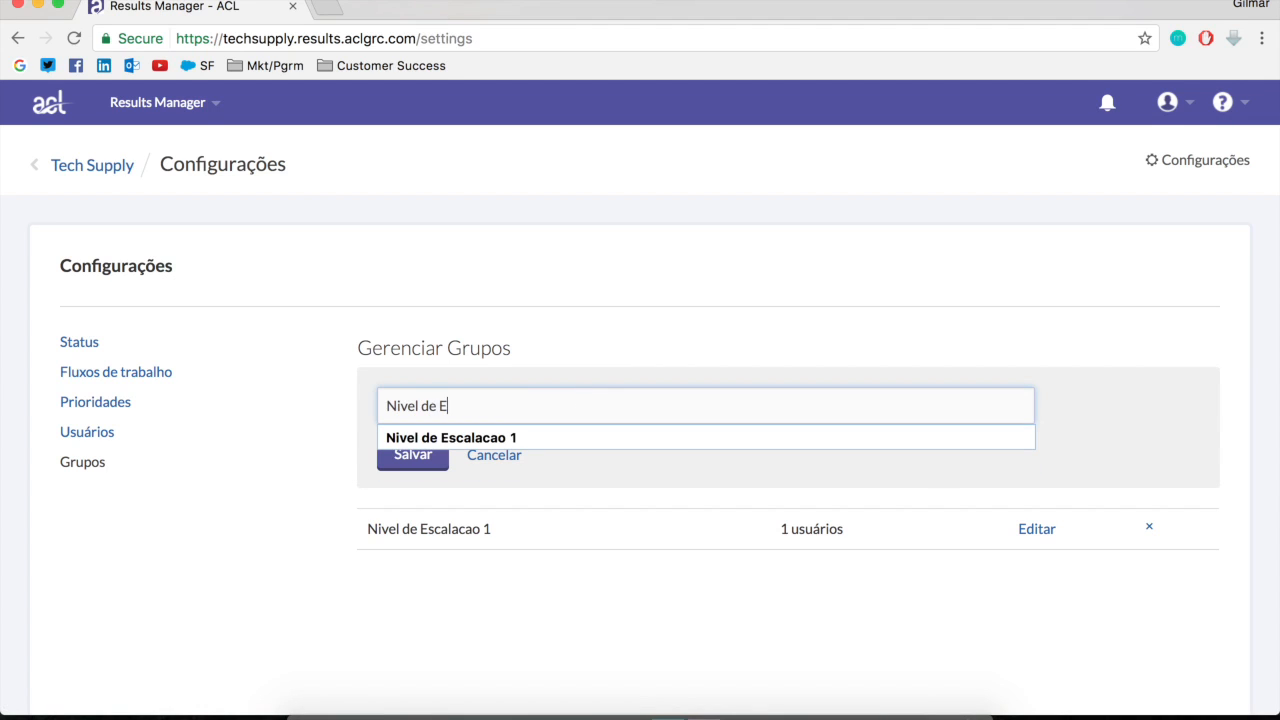
pyautogui.write('scalacao 2')
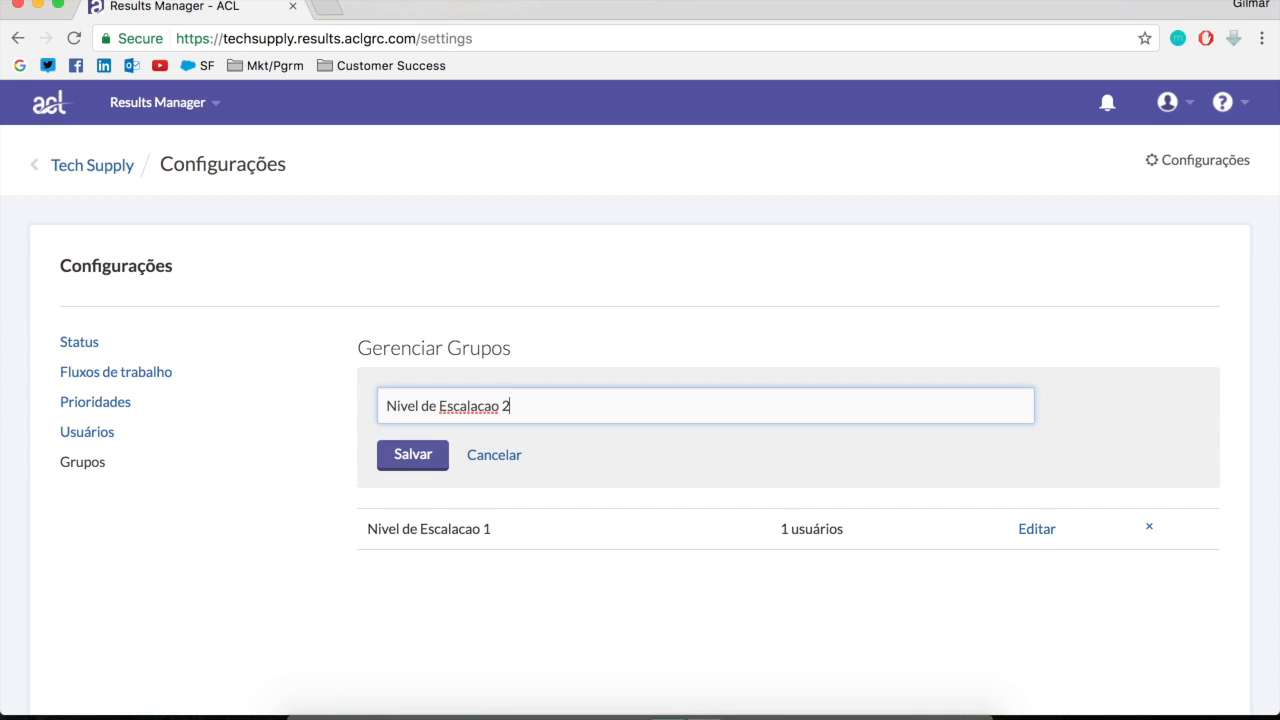
pyautogui.click(424, 465)
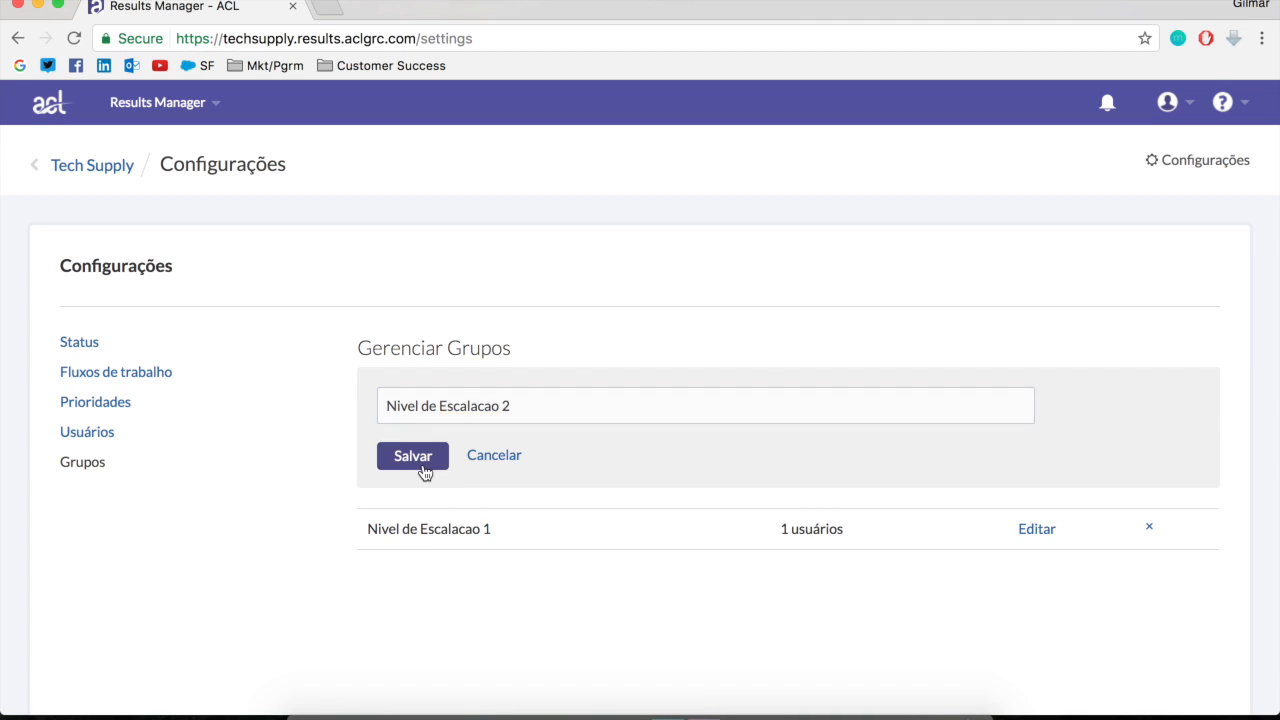
# Add the fourth listed user to Nivel de Escalacao 2 and finish editing the group
pyautogui.click(920, 531)
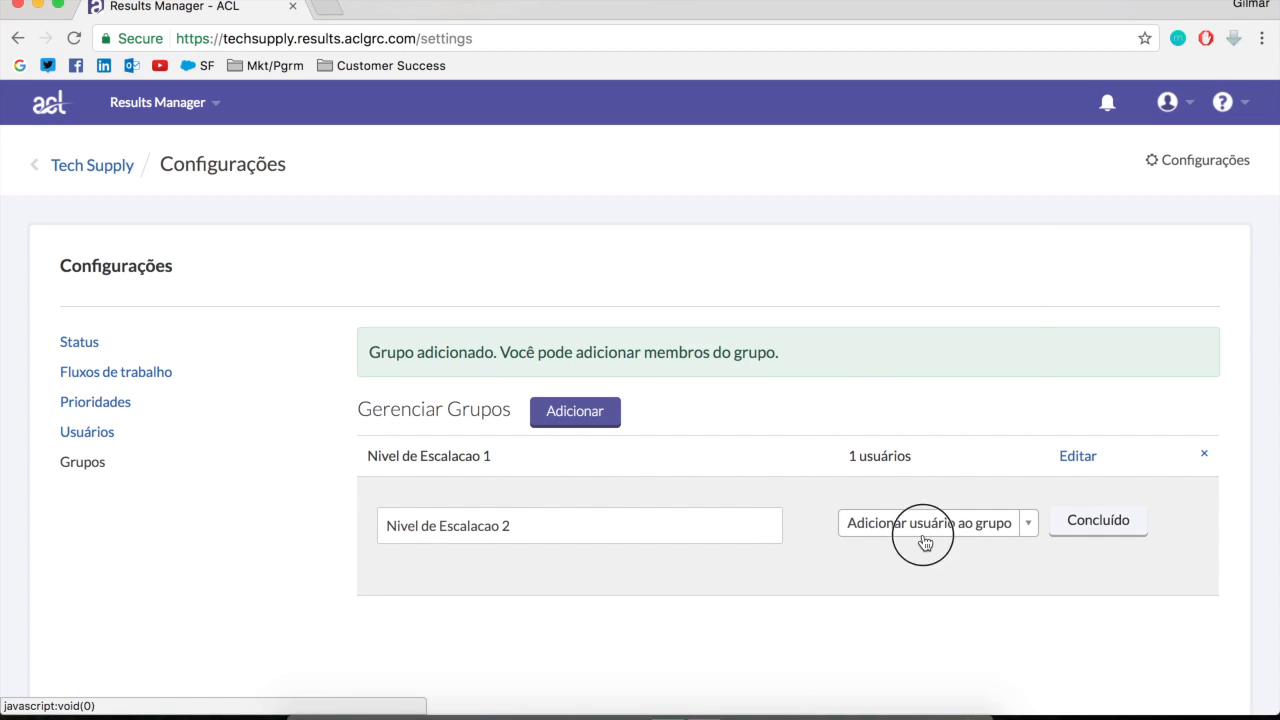
pyautogui.scroll(-5, 933, 442)
pyautogui.scroll(4, 931, 447)
pyautogui.scroll(-1, 930, 430)
pyautogui.scroll(2, 924, 385)
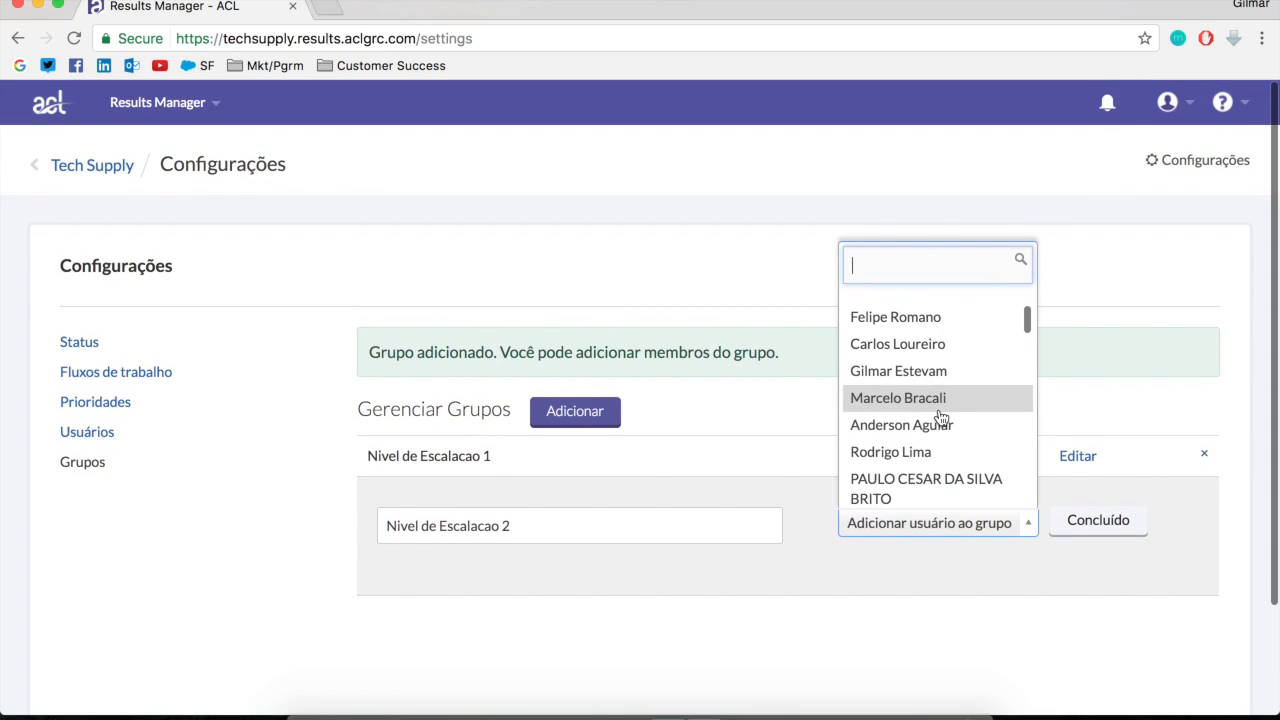
pyautogui.click(940, 402)
pyautogui.click(1103, 468)
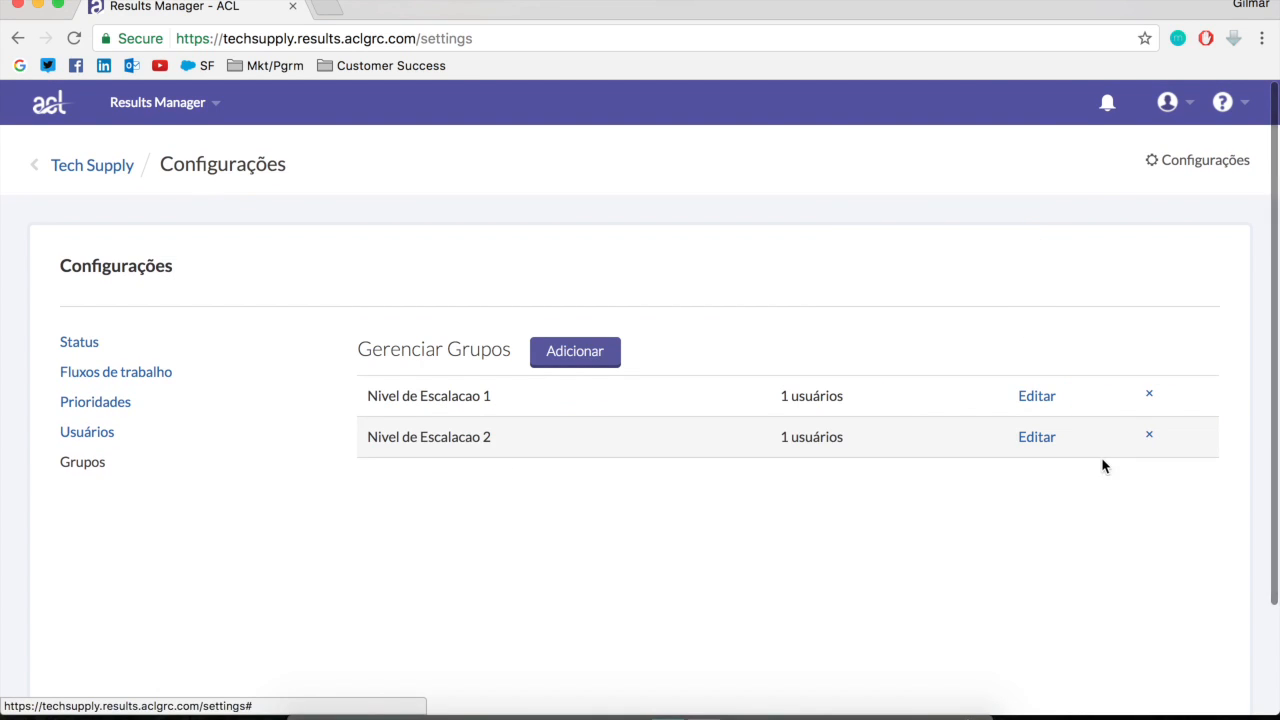
# Create and save a third group named "Nivel de Escalacao 3"
pyautogui.click(570, 362)
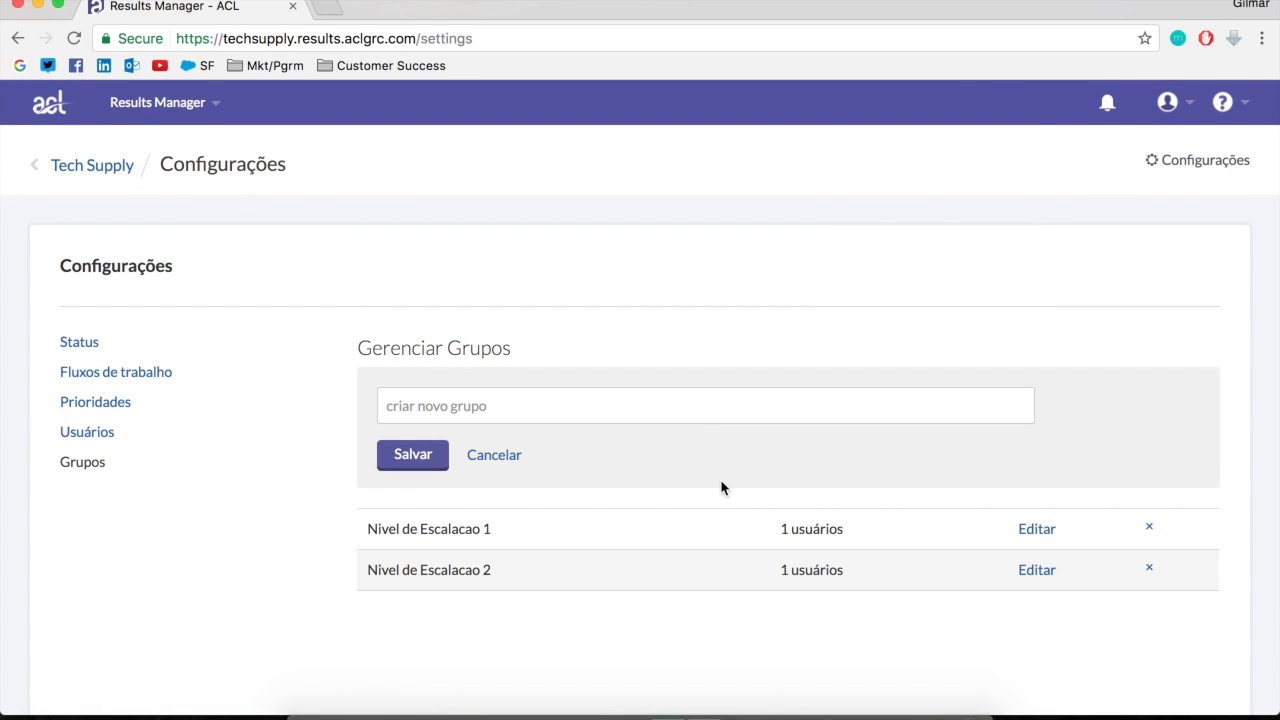
pyautogui.click(697, 410)
pyautogui.write('Nivel')
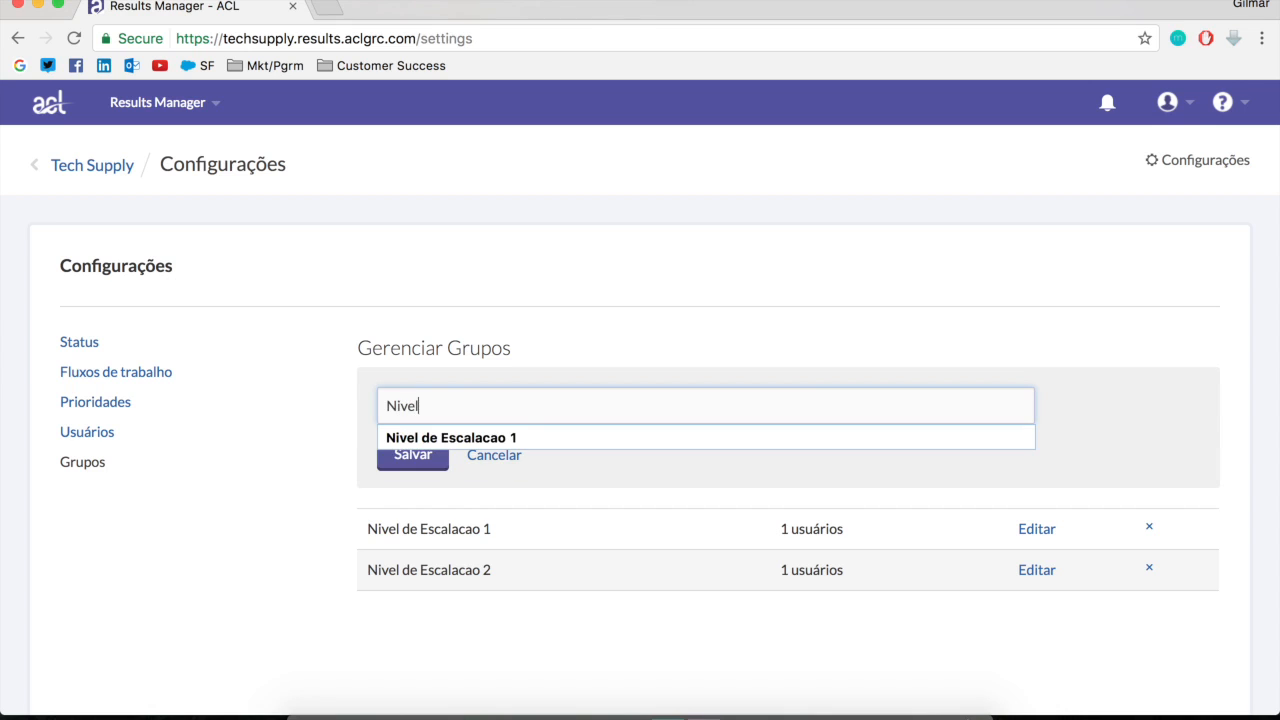
pyautogui.write(' de Escalacao 3')
pyautogui.click(402, 457)
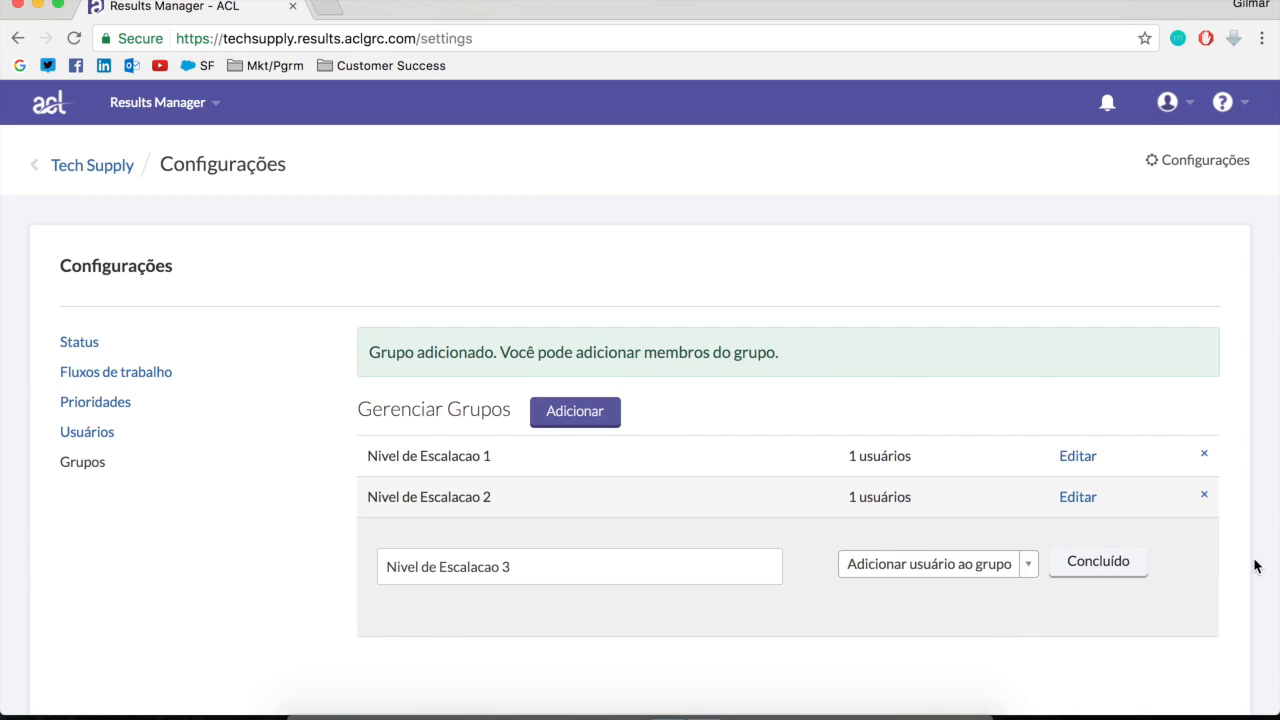
# Add the first listed user to Nivel de Escalacao 3 and finish editing the group
pyautogui.click(964, 572)
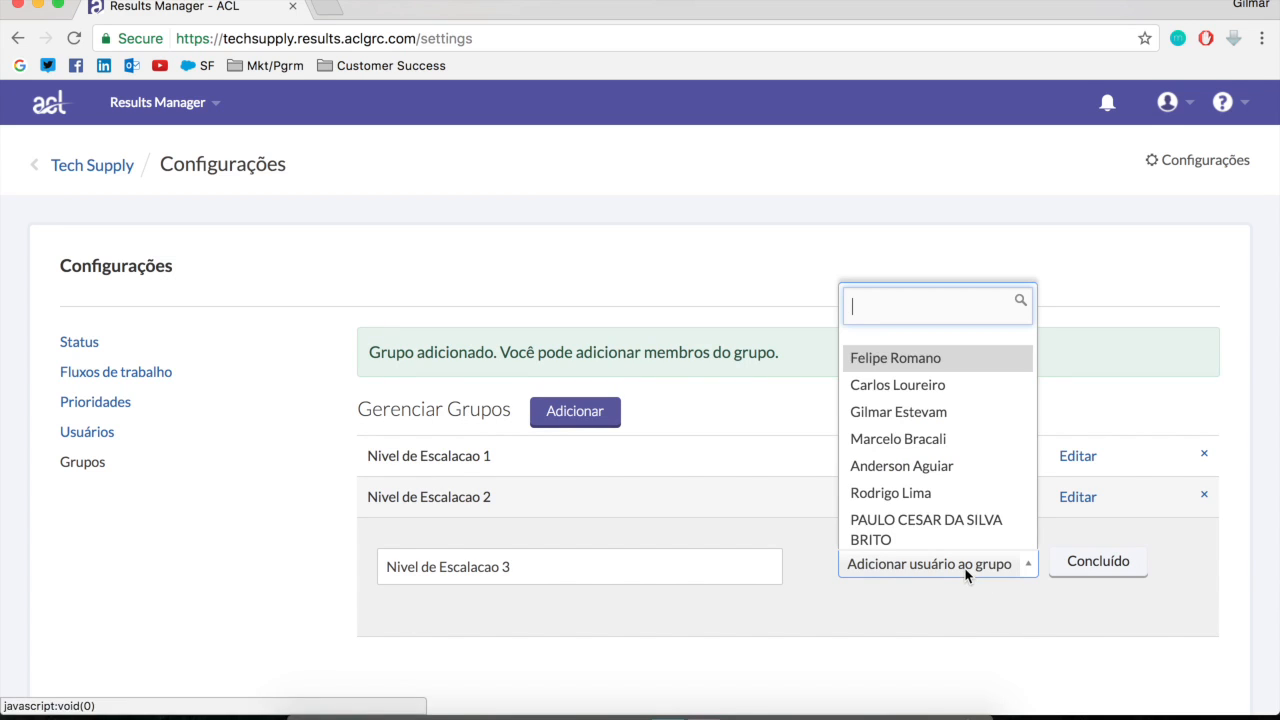
pyautogui.click(899, 363)
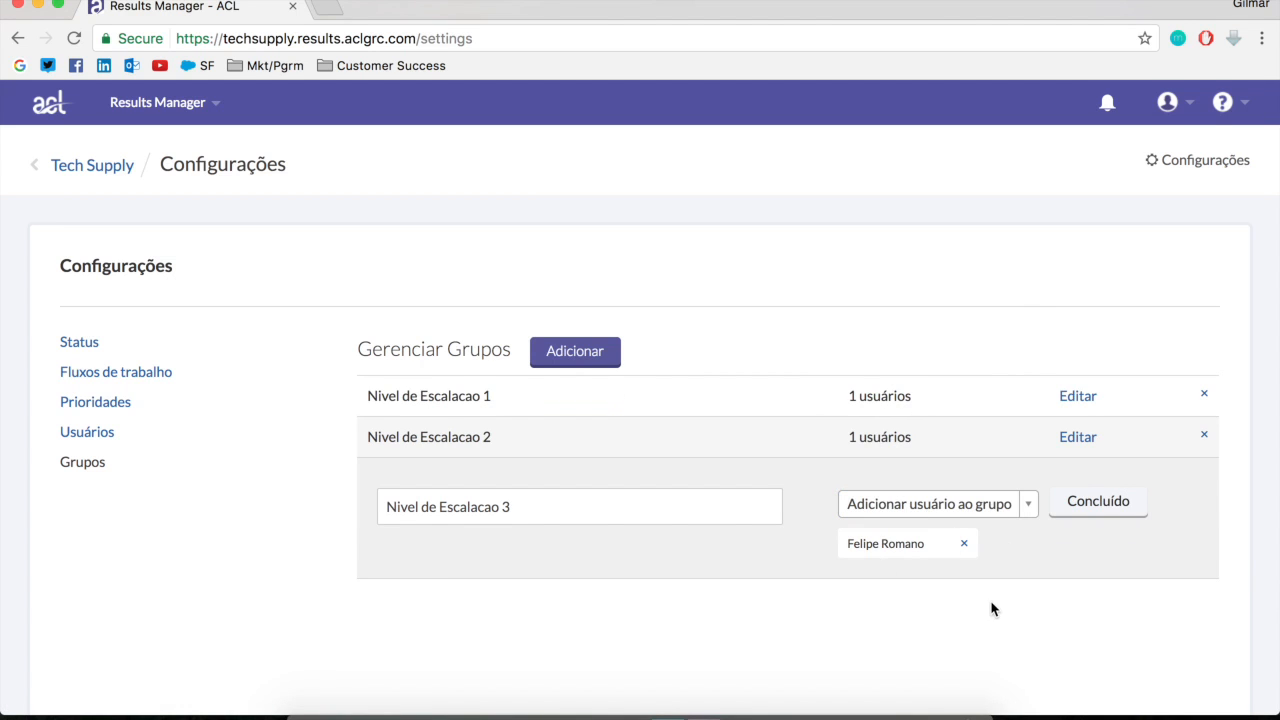
pyautogui.click(1117, 512)
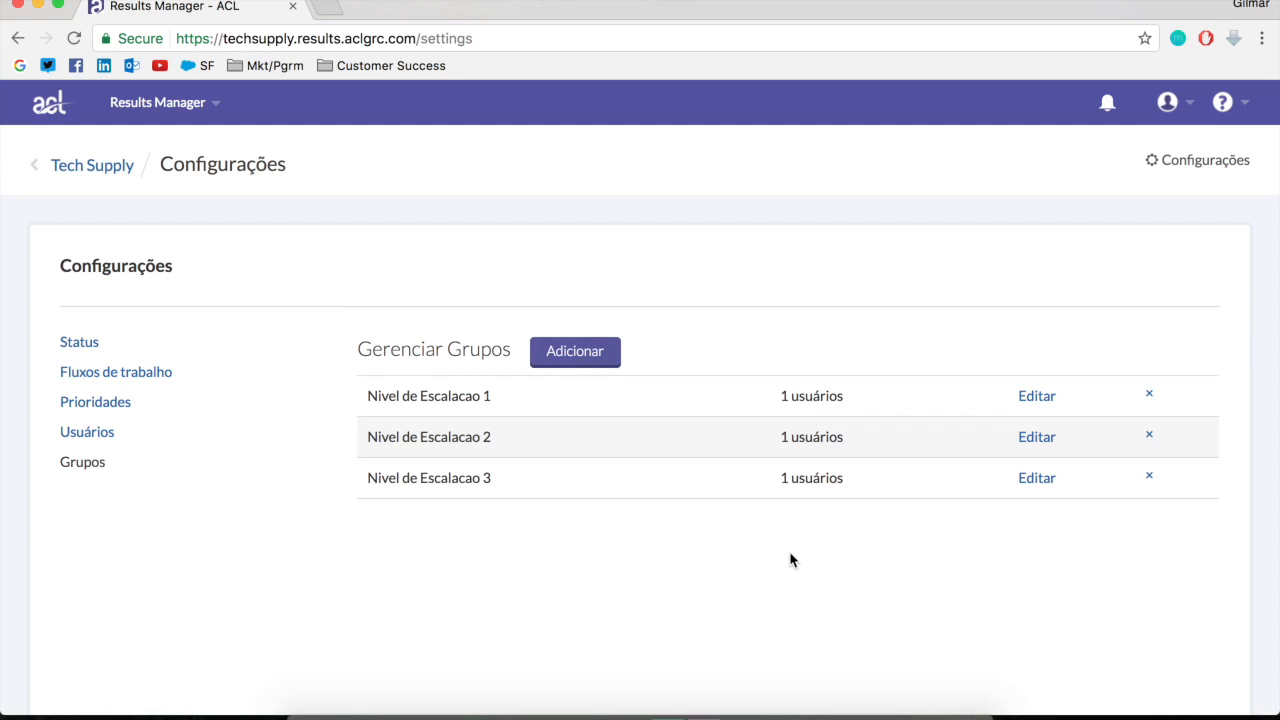
pyautogui.click(90, 376)
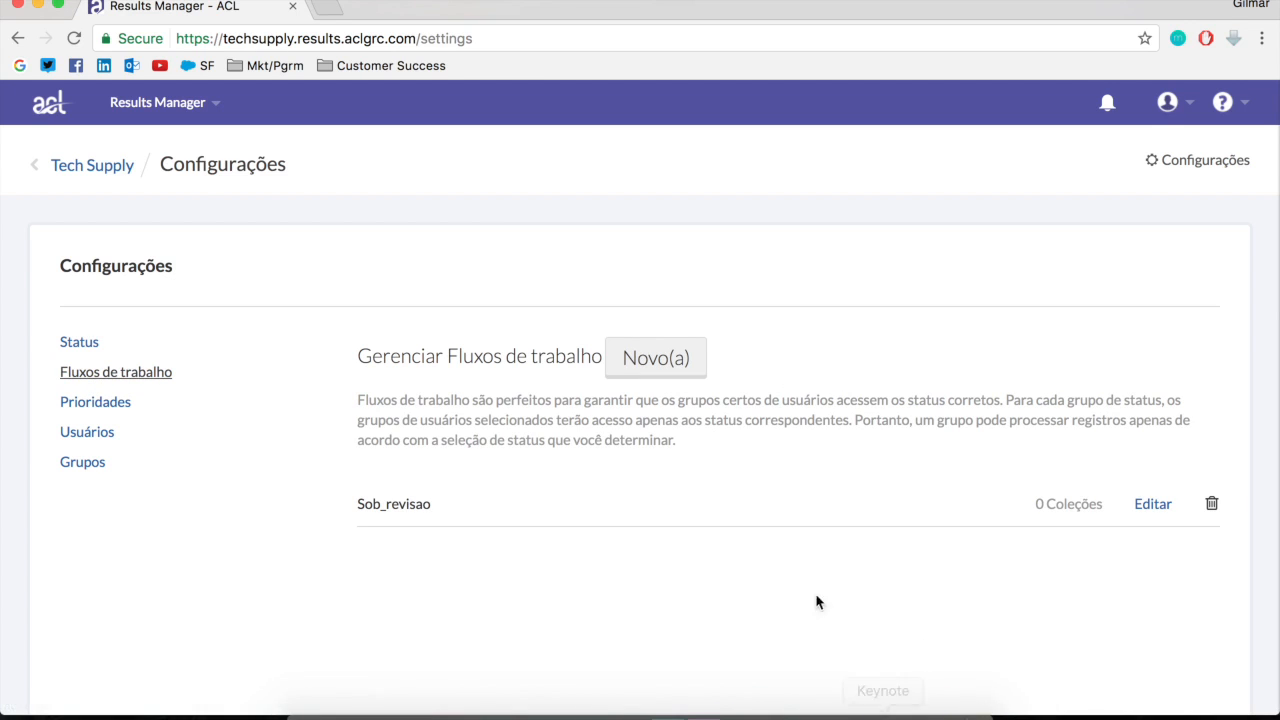
pyautogui.click(674, 368)
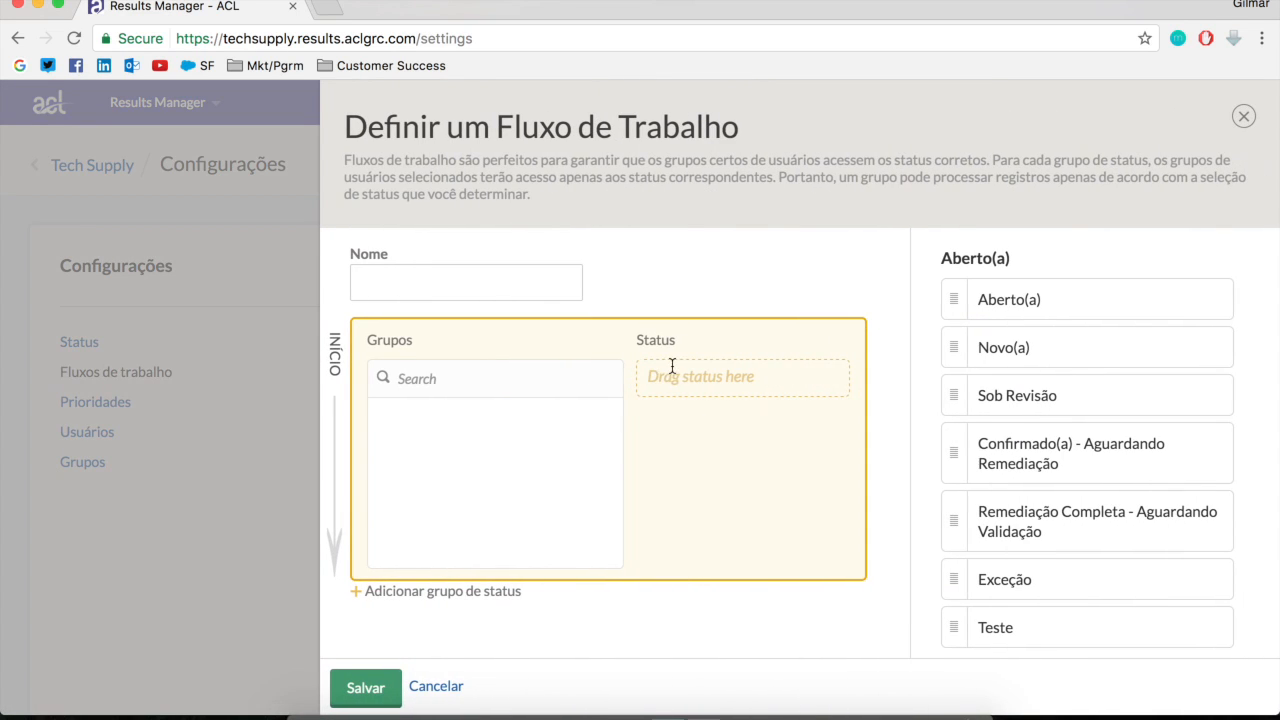
pyautogui.click(570, 622)
pyautogui.click(436, 686)
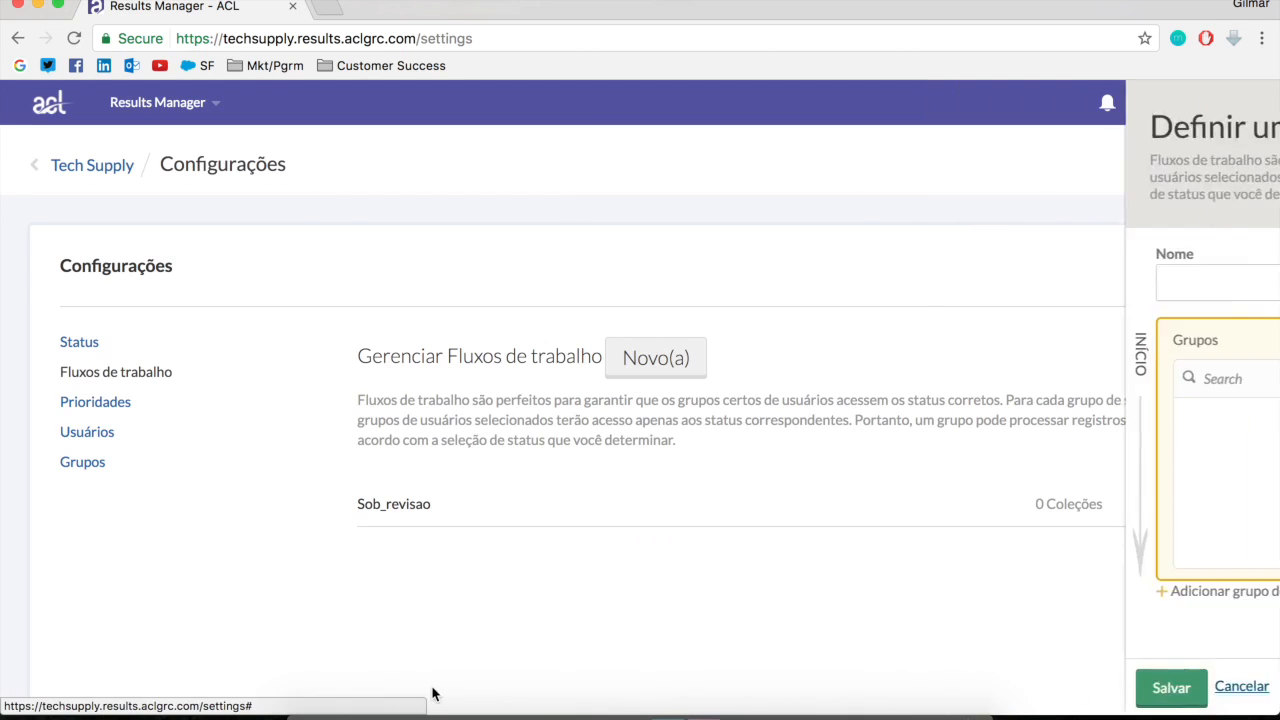
pyautogui.click(652, 358)
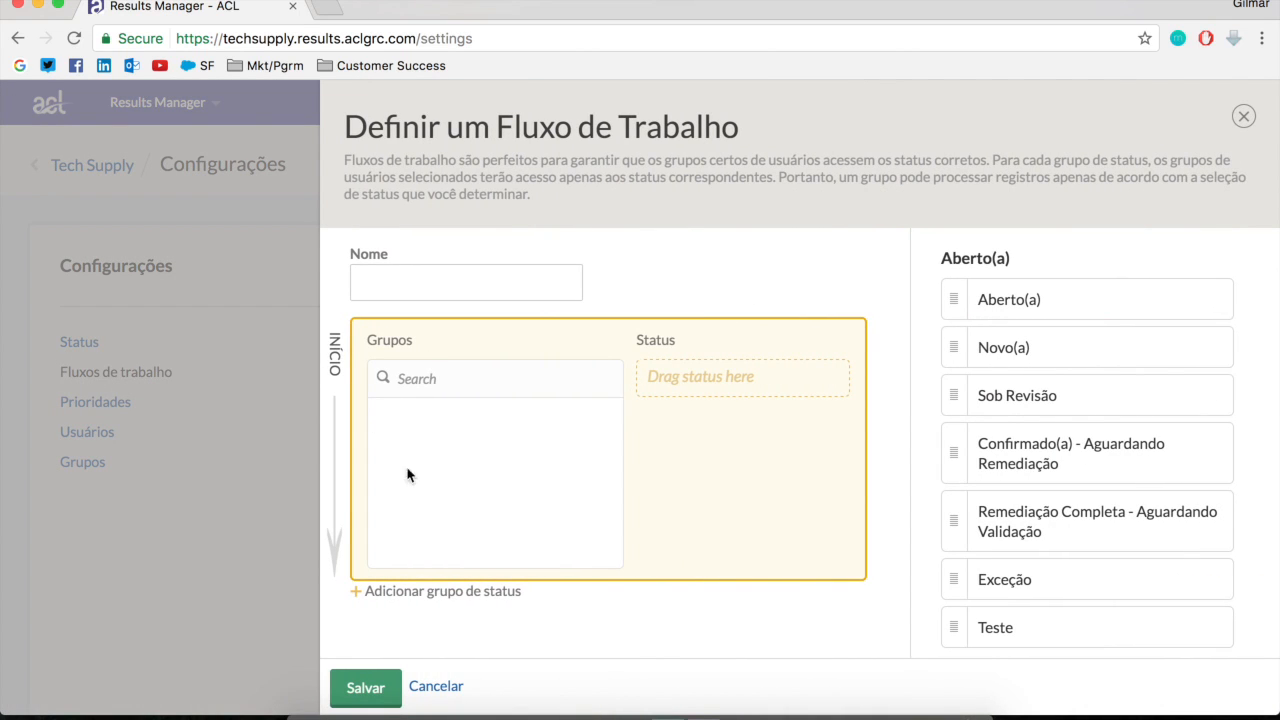
pyautogui.click(440, 690)
# Reload the settings page and start a new workflow definition in the workflow management settings
pyautogui.click(362, 38)
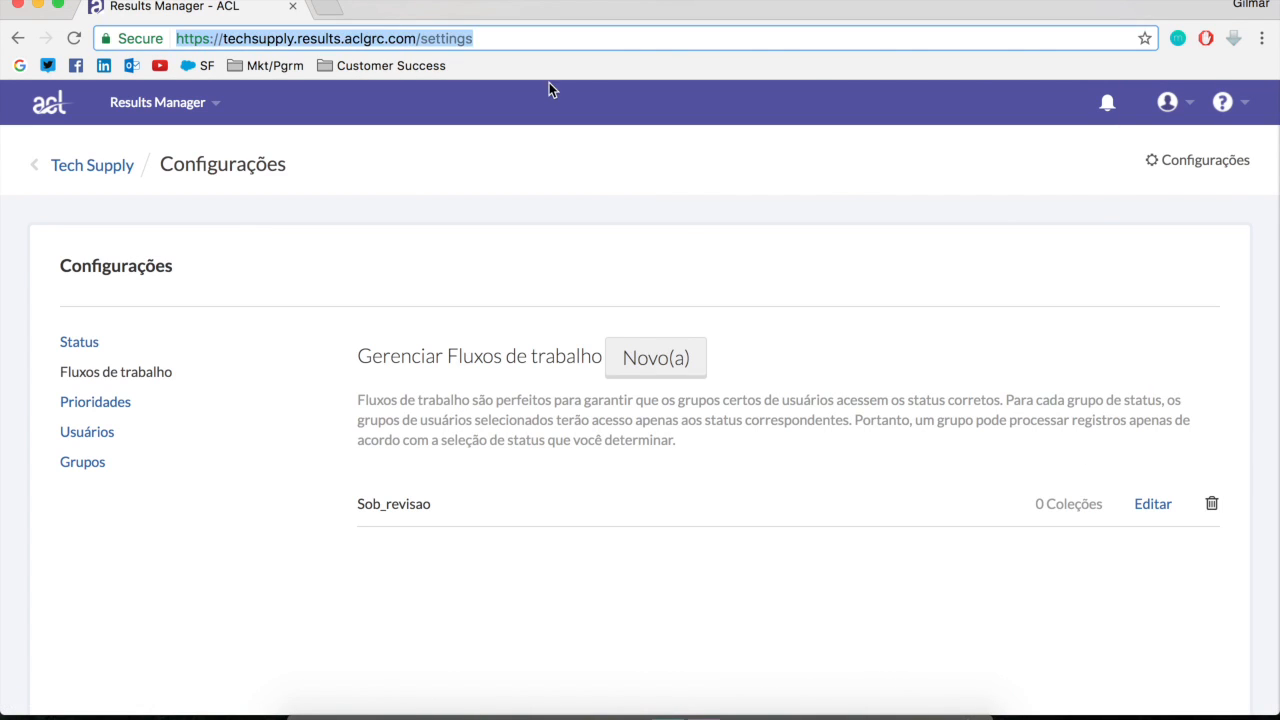
pyautogui.press('Return')
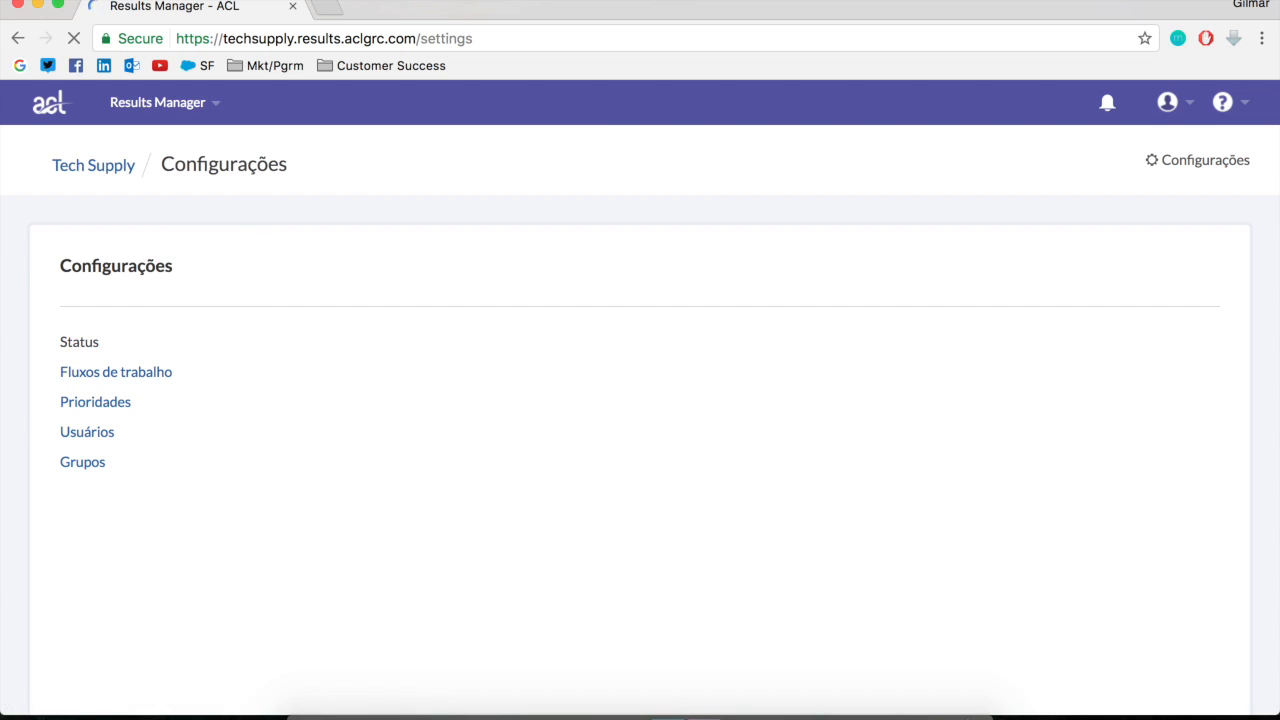
pyautogui.click(105, 372)
pyautogui.click(678, 358)
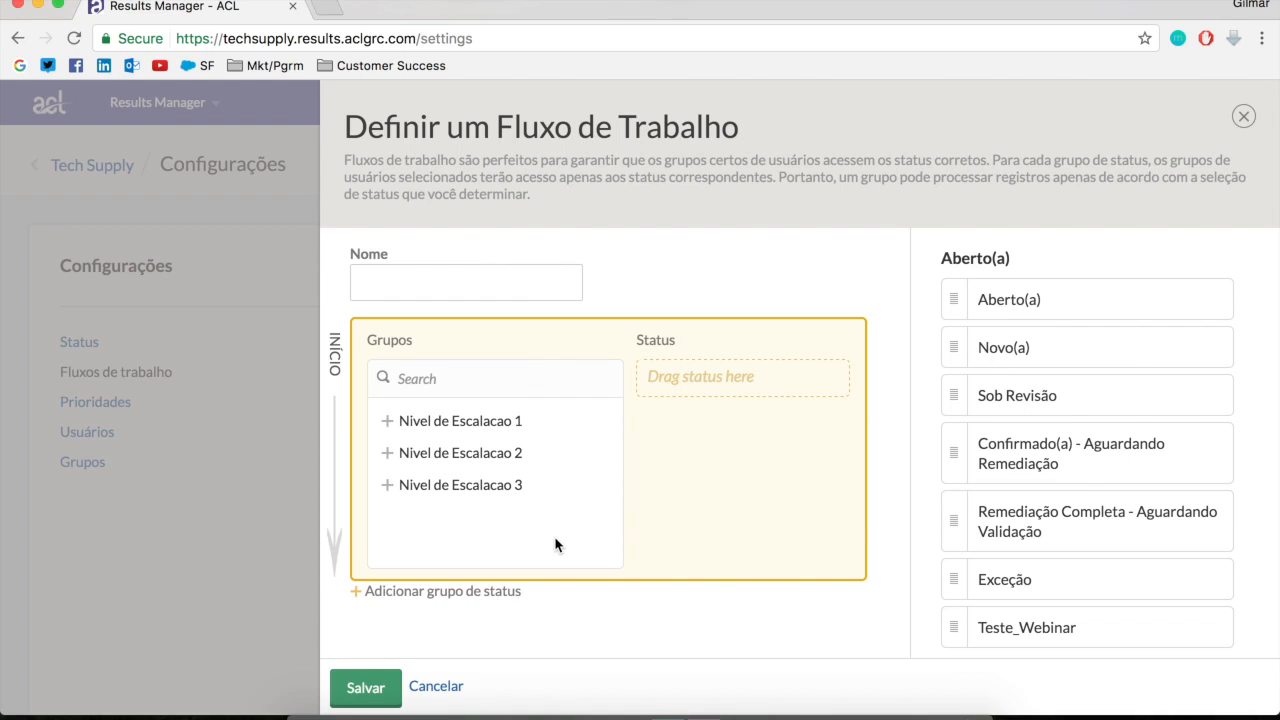
# Name the new workflow "Fluxo Financeiro"
pyautogui.click(464, 280)
pyautogui.write('Fluxo ')
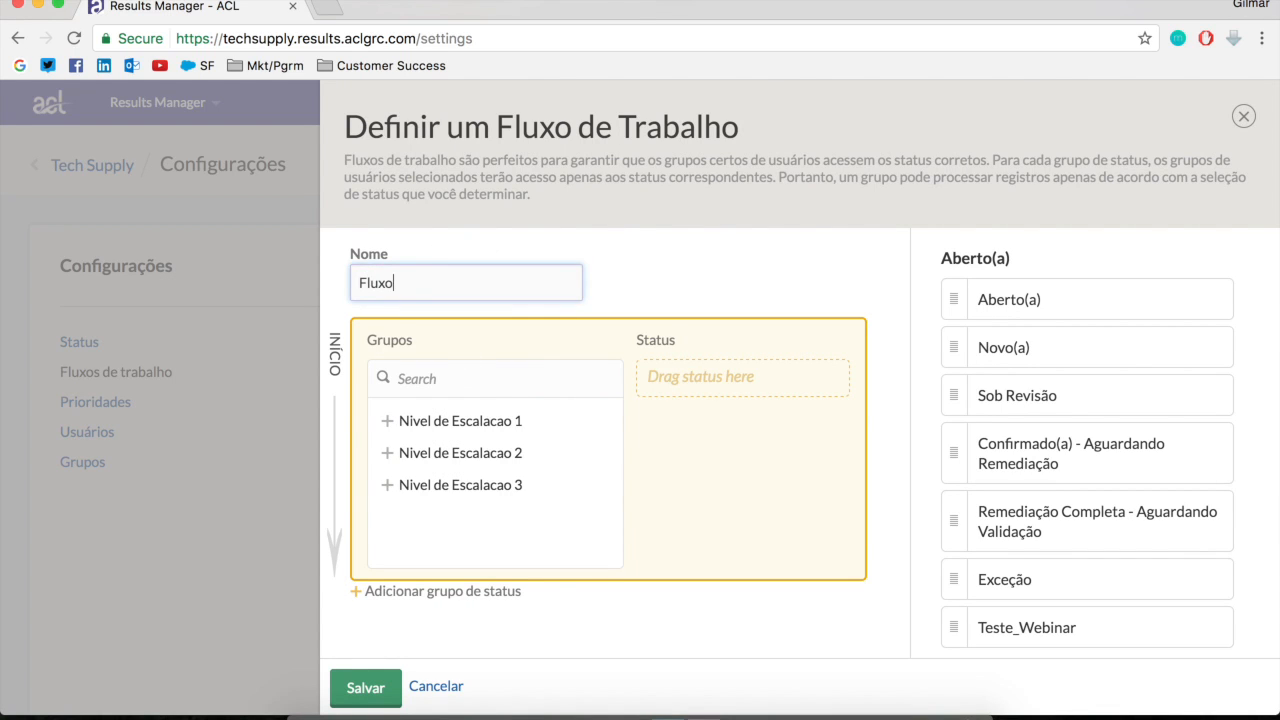
pyautogui.write('FInanceiro')
pyautogui.press('BackSpace')
pyautogui.press('BackSpace')
pyautogui.press('BackSpace')
pyautogui.press('BackSpace')
pyautogui.press('BackSpace')
pyautogui.press('BackSpace')
pyautogui.press('BackSpace')
pyautogui.press('BackSpace')
pyautogui.press('BackSpace')
pyautogui.write('inanceiro')
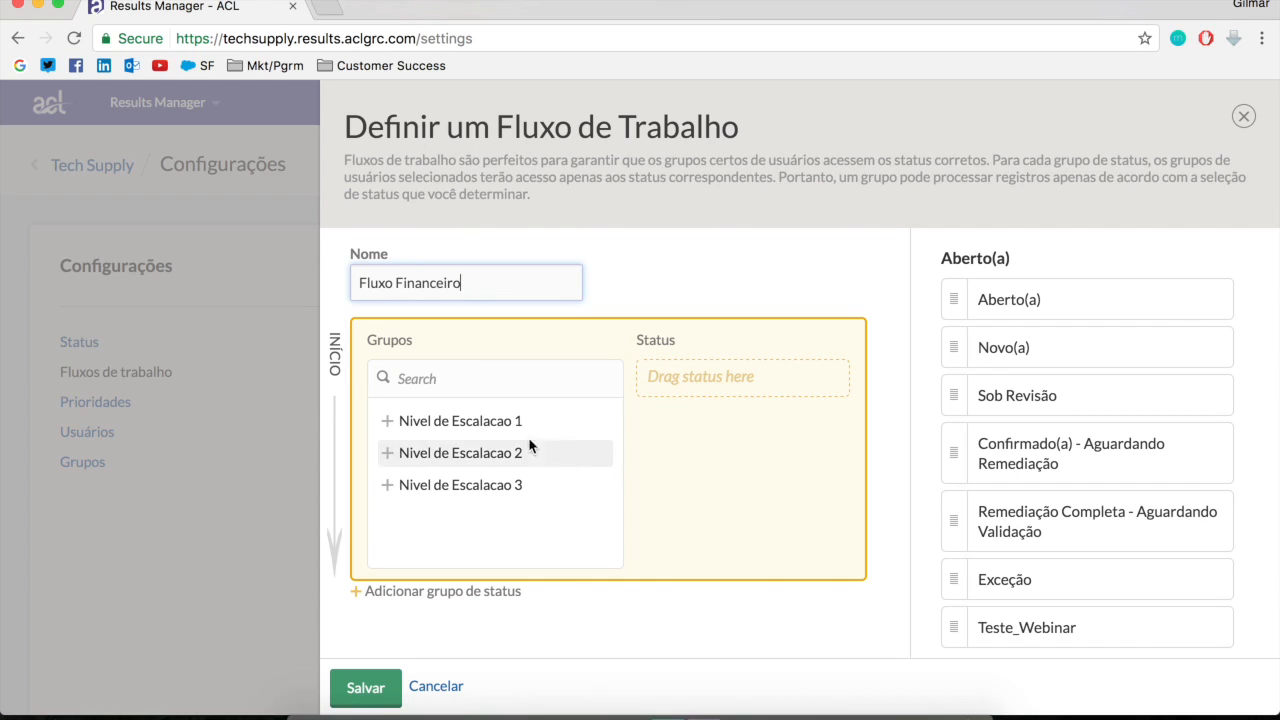
# Assign Nivel de Escalacao 1 to the workflow's first status group with the statuses Aberto(a) and Novo(a)
pyautogui.click(503, 425)
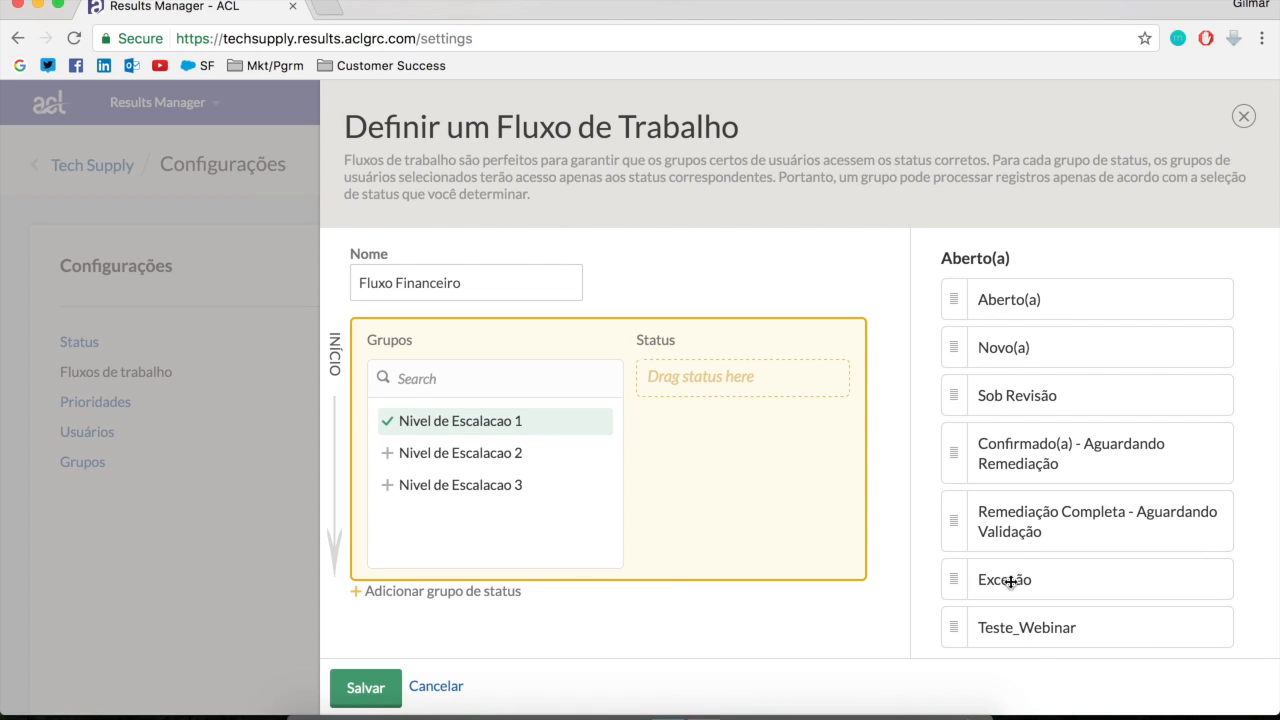
pyautogui.click(1034, 296)
pyautogui.moveTo(1032, 327); pyautogui.dragTo(745, 385)
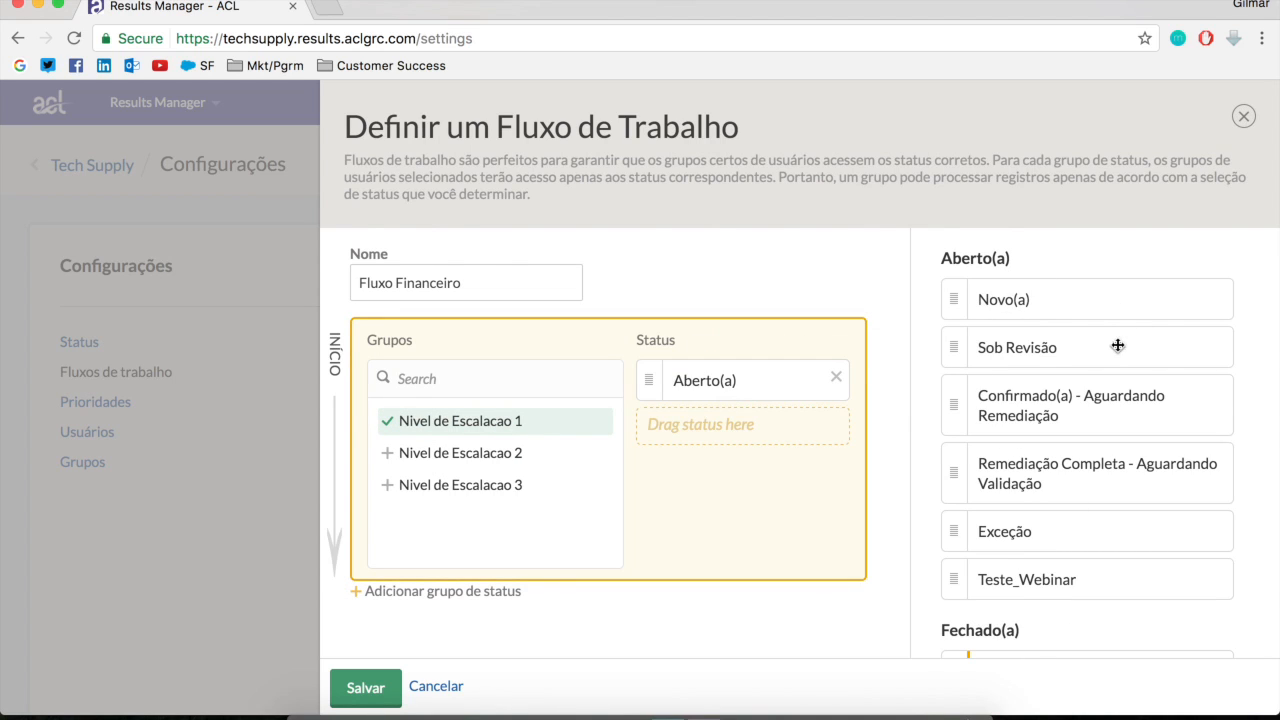
pyautogui.moveTo(1058, 310); pyautogui.dragTo(740, 428)
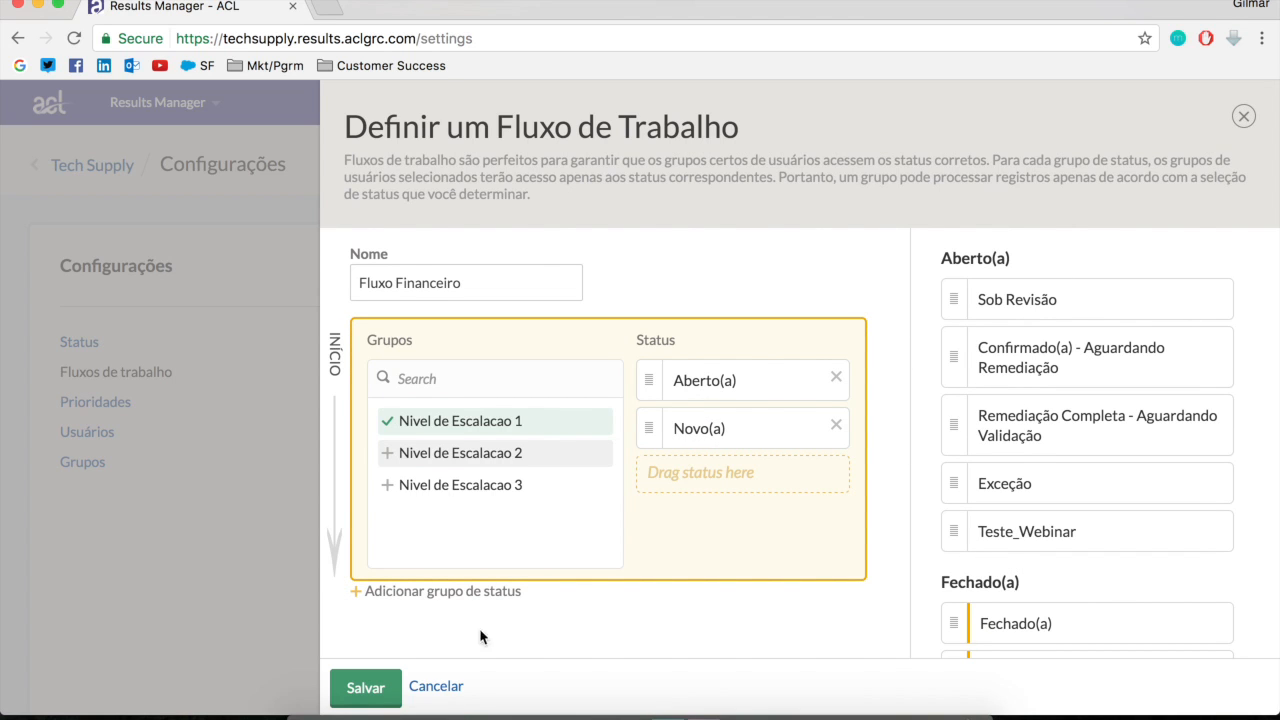
# Add a second status group to the workflow and assign Nivel de Escalacao 2 to it
pyautogui.scroll(-3, 466, 617)
pyautogui.click(472, 592)
pyautogui.scroll(-5, 615, 594)
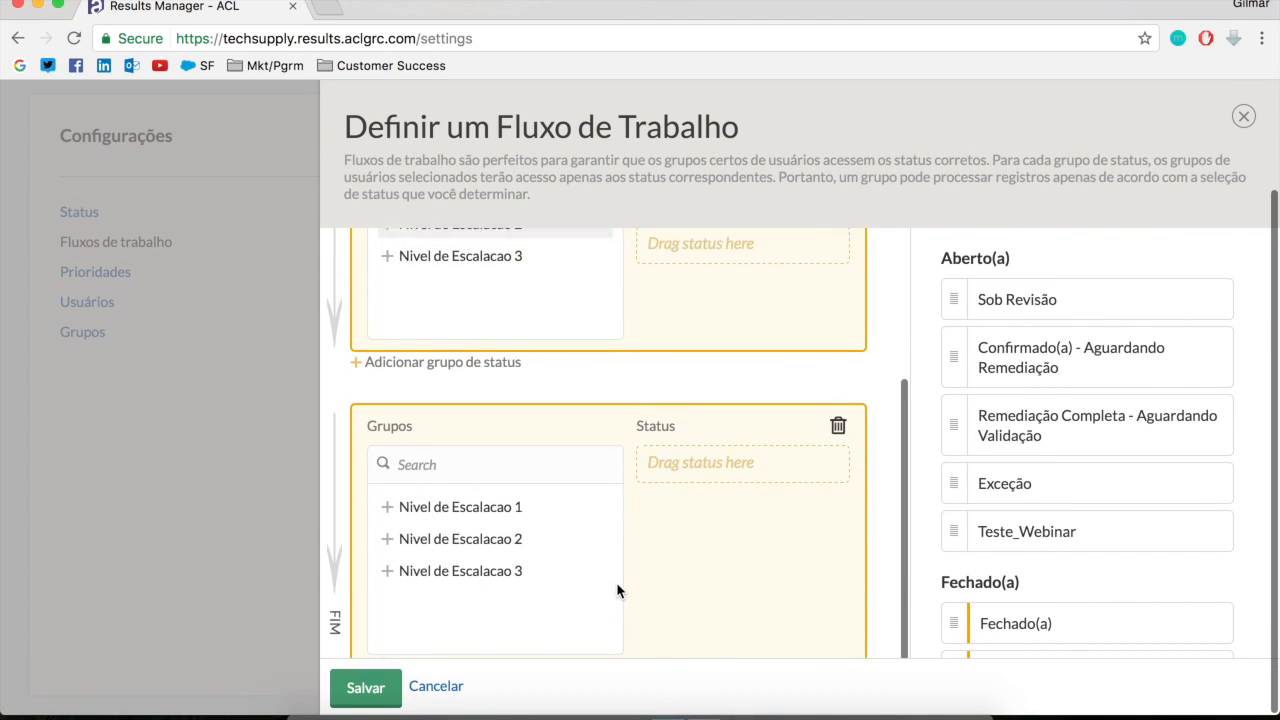
pyautogui.click(509, 521)
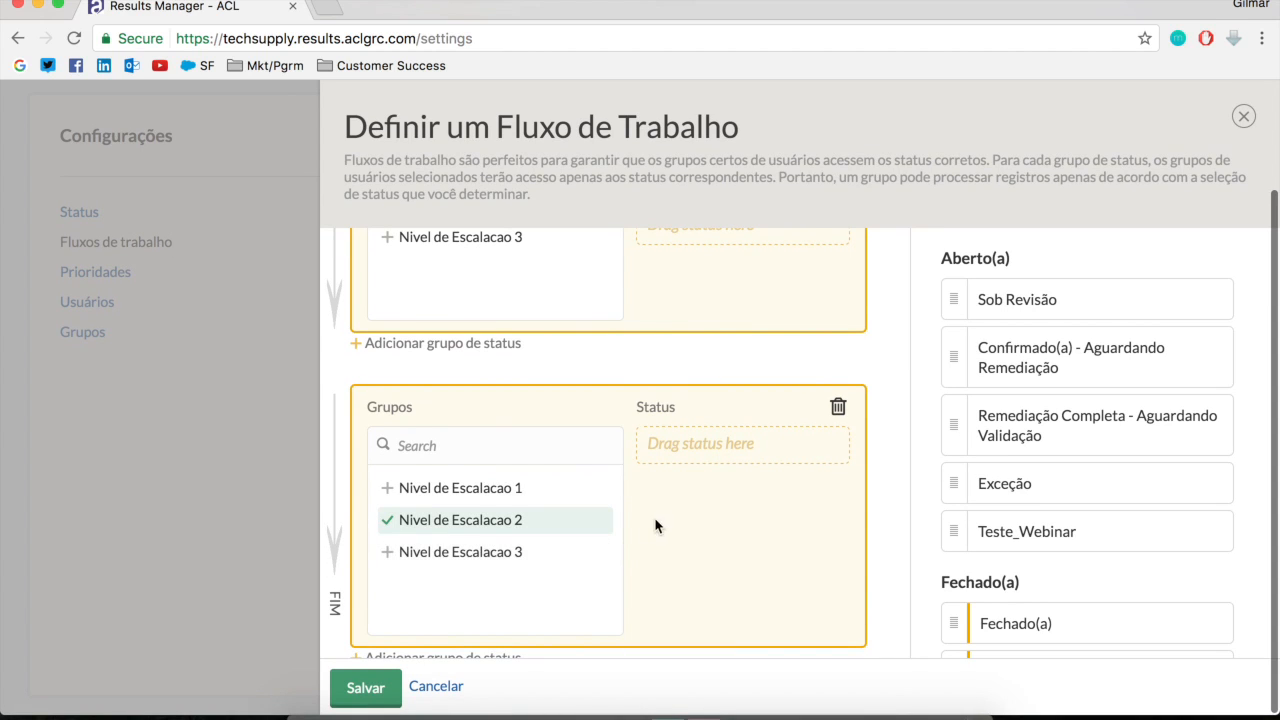
# Add the statuses Sob Revisão and Confirmado(a) - Aguardando Remediação to the workflow's Nivel de Escalacao 2 status group
pyautogui.moveTo(1032, 300); pyautogui.dragTo(809, 454)
pyautogui.moveTo(974, 334); pyautogui.dragTo(726, 528)
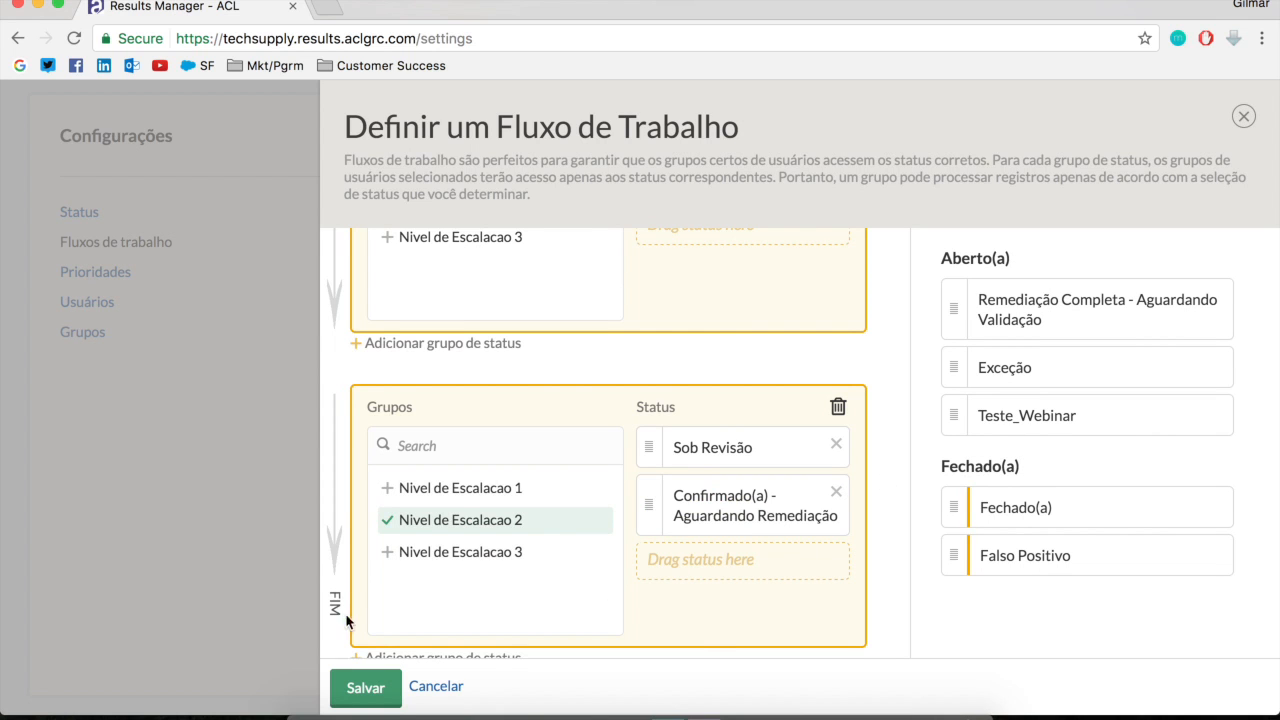
# Add a third status group for Nivel de Escalacao 3 with Remediação Completa - Aguardando Validação and Exceção, and save the workflow
pyautogui.scroll(-1, 620, 625)
pyautogui.scroll(-1, 907, 595)
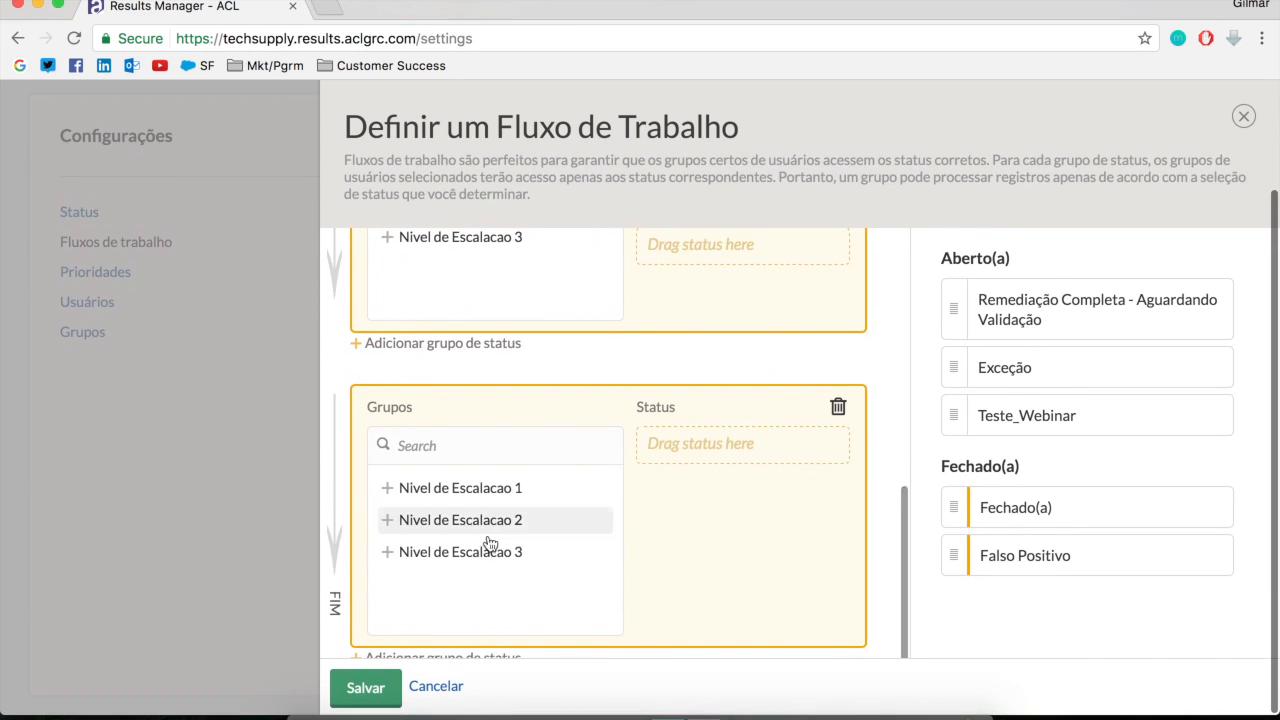
pyautogui.click(484, 552)
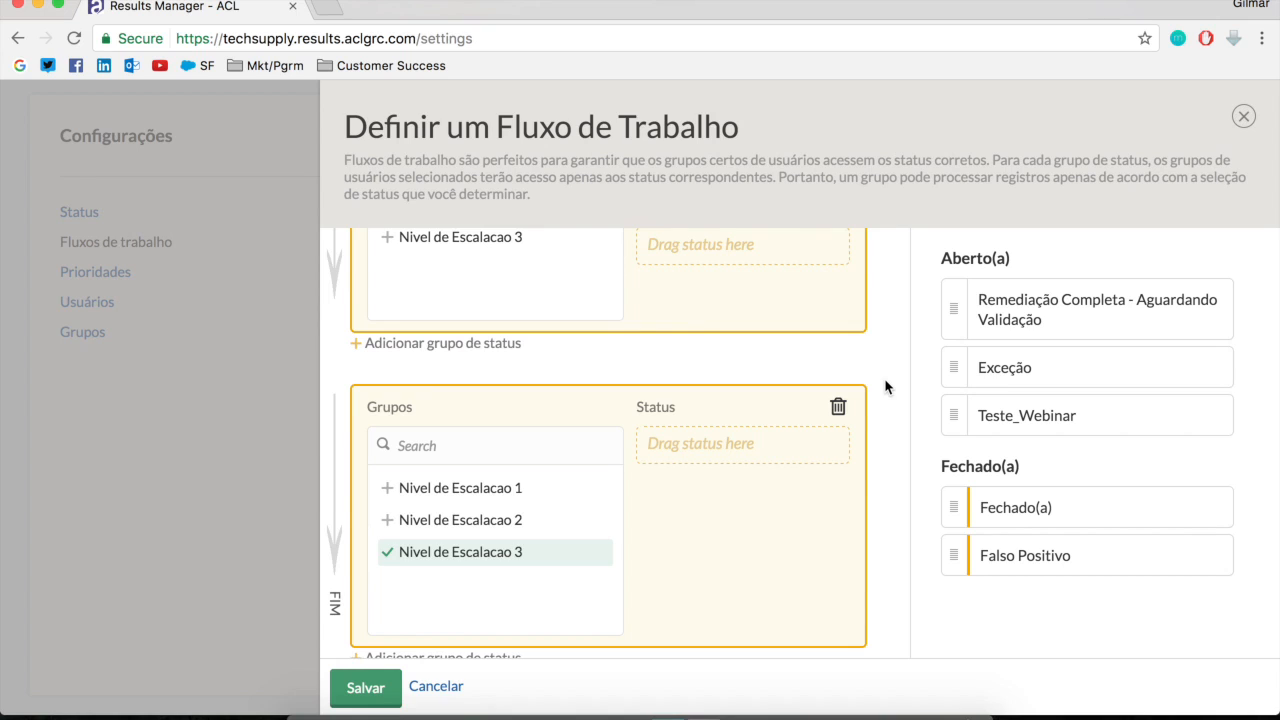
pyautogui.moveTo(1023, 320); pyautogui.dragTo(797, 450)
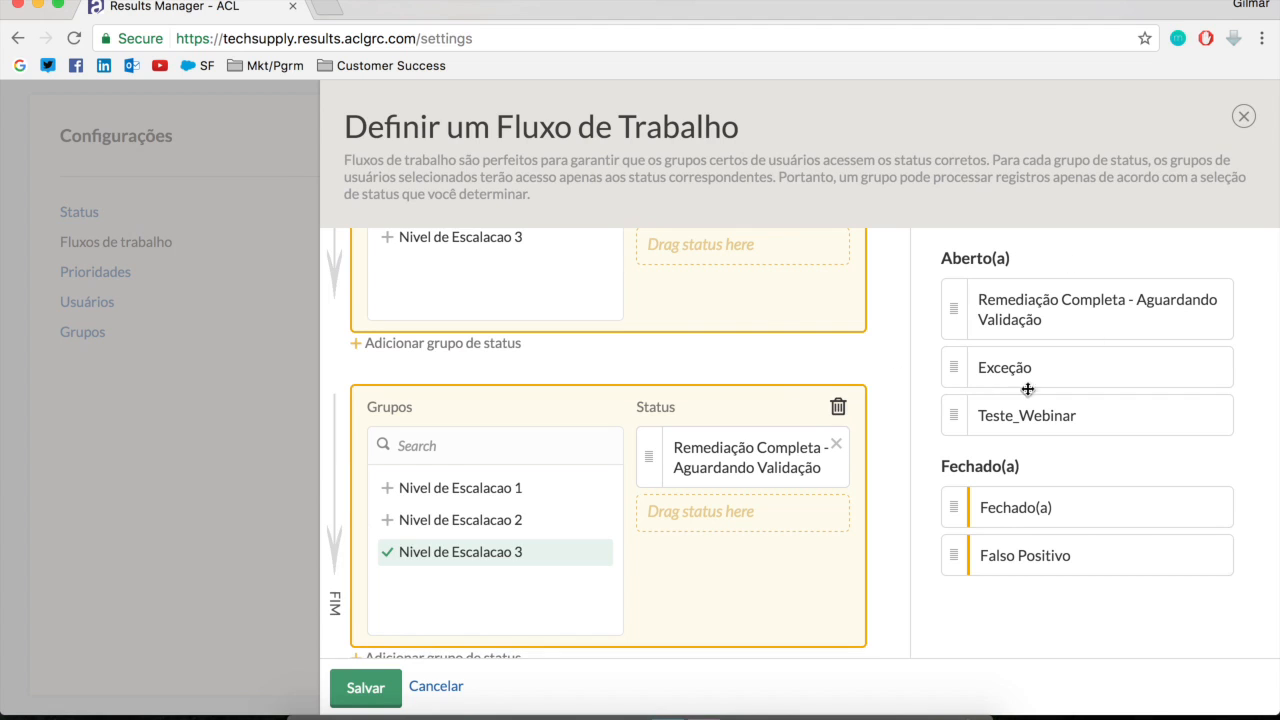
pyautogui.moveTo(994, 369); pyautogui.dragTo(700, 517)
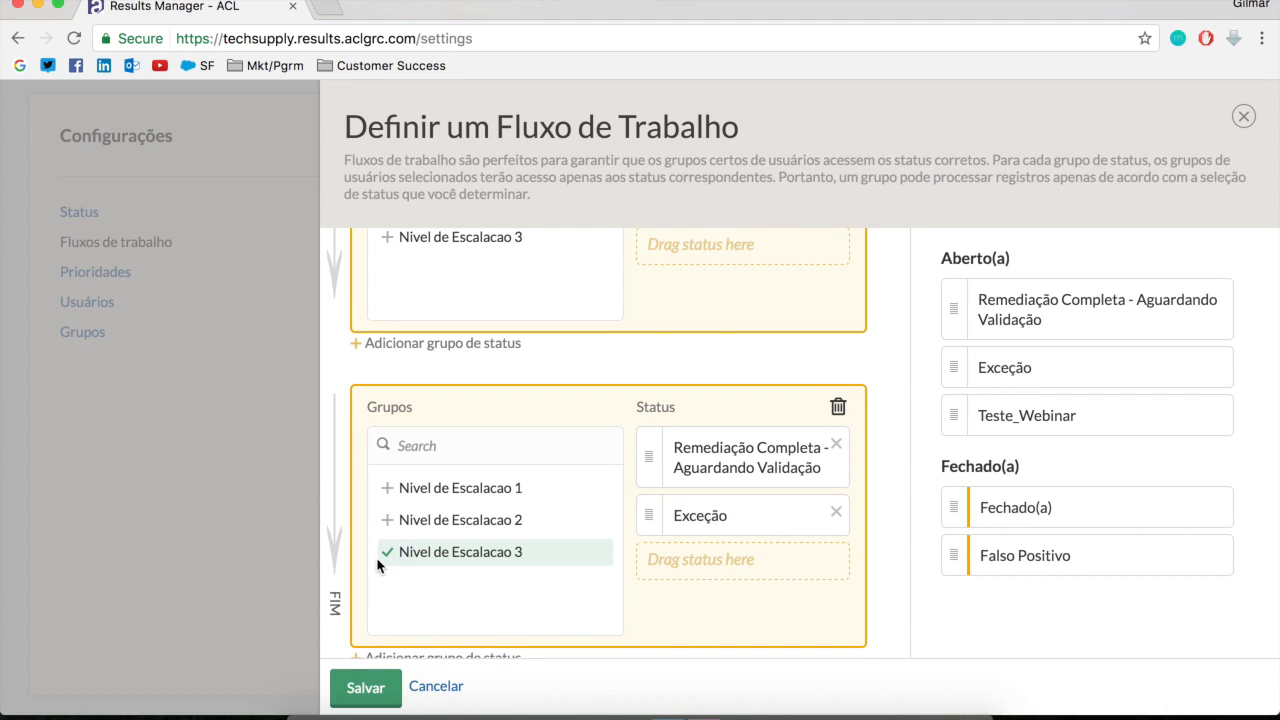
pyautogui.scroll(5, 592, 498)
pyautogui.scroll(-5, 592, 498)
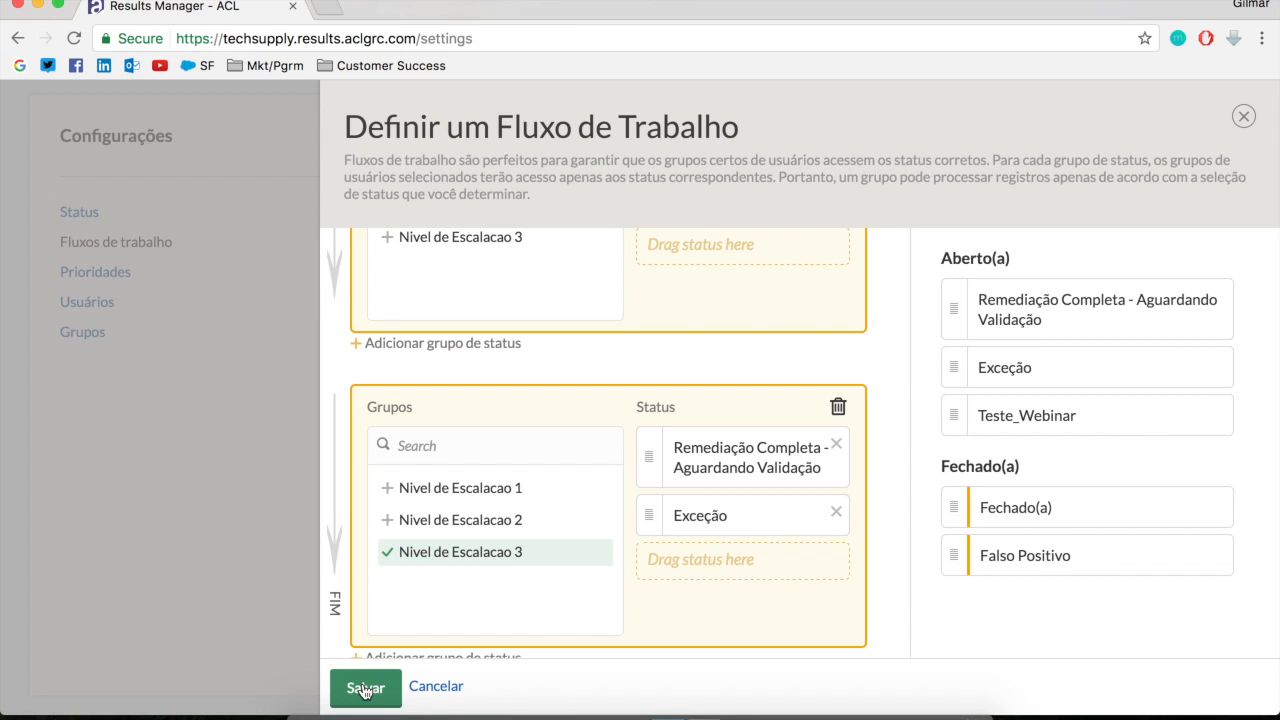
pyautogui.click(365, 688)
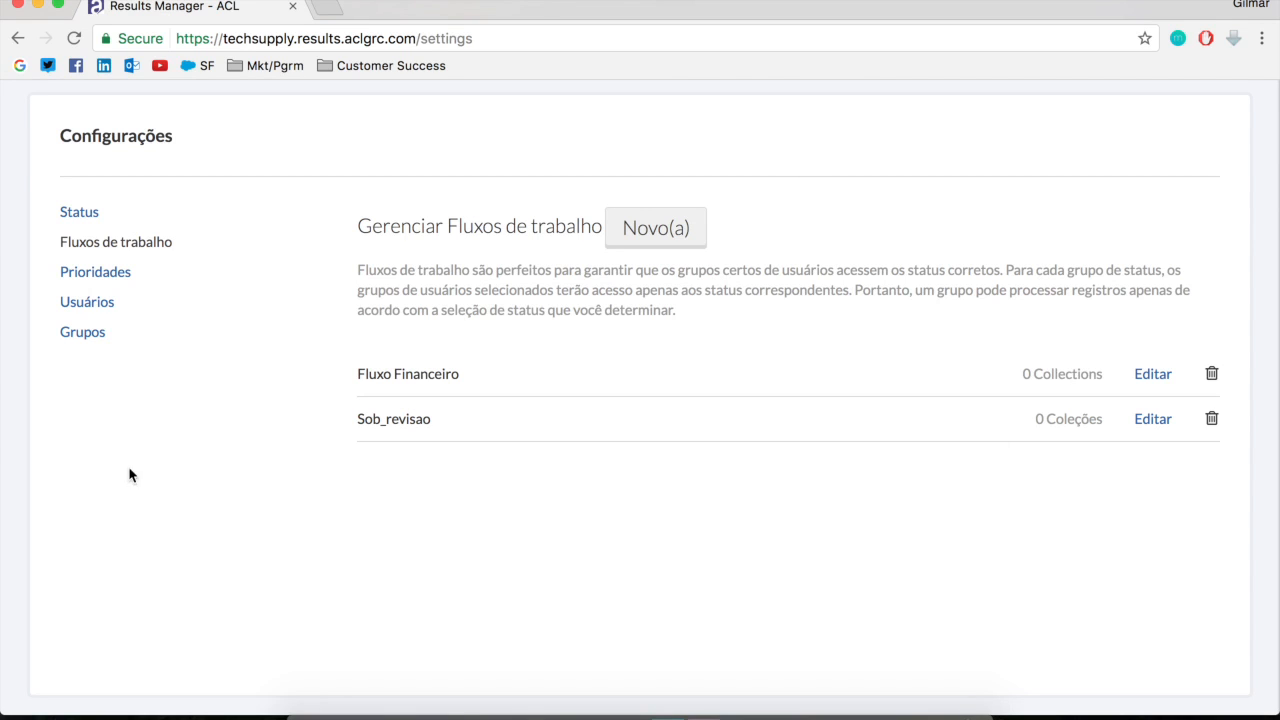
# Open the Financeiro collection's tests and results and start a new automation trigger for Despesas Acima do Limite
pyautogui.scroll(3, 330, 228)
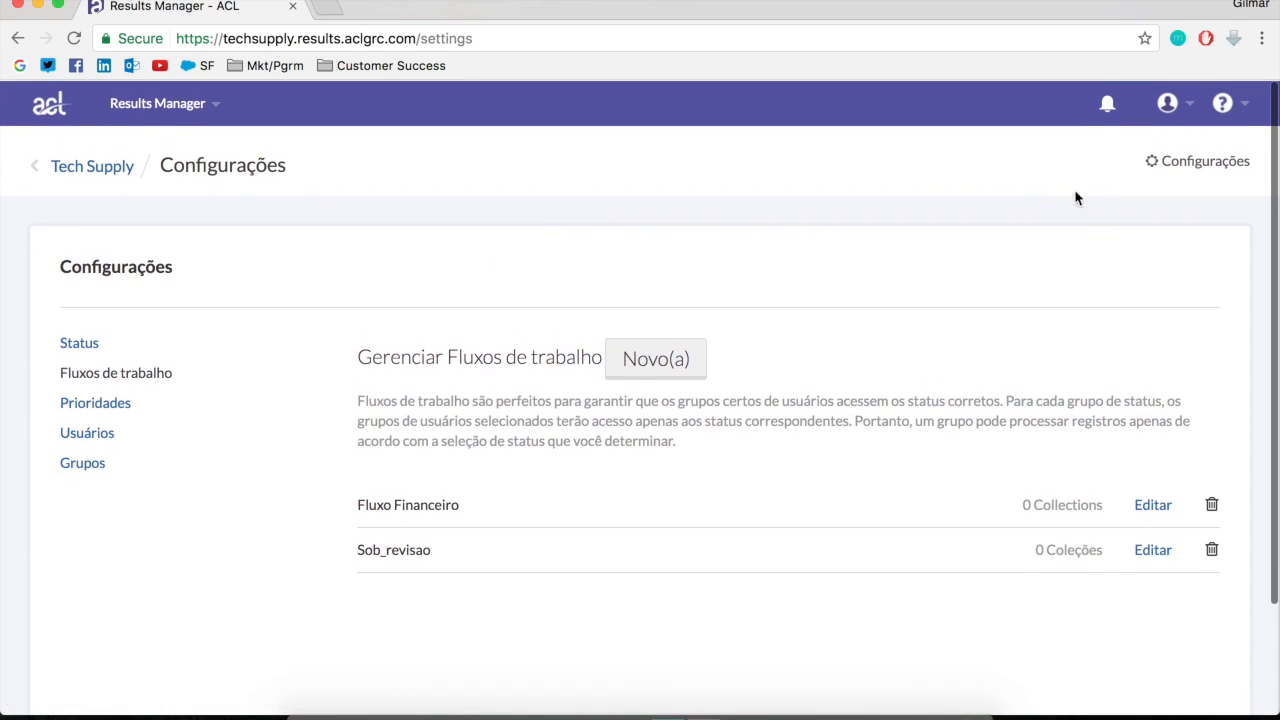
pyautogui.click(79, 164)
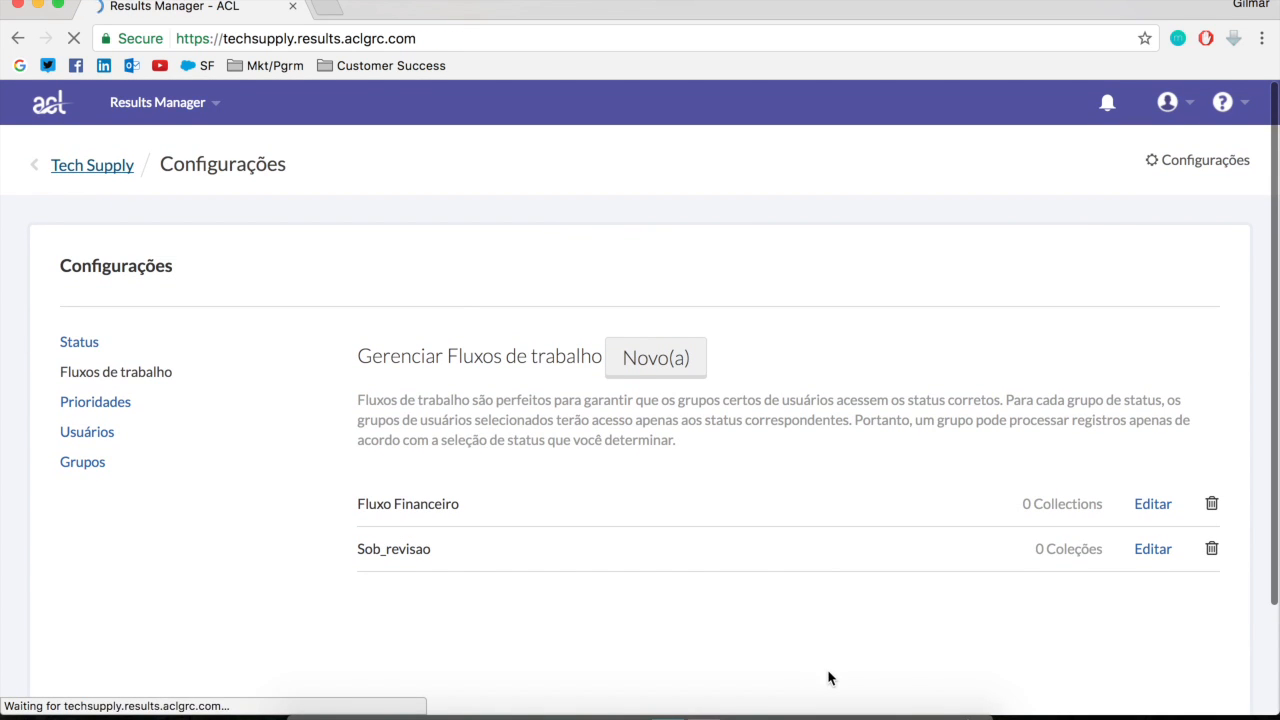
pyautogui.scroll(-10, 815, 605)
pyautogui.scroll(-3, 815, 600)
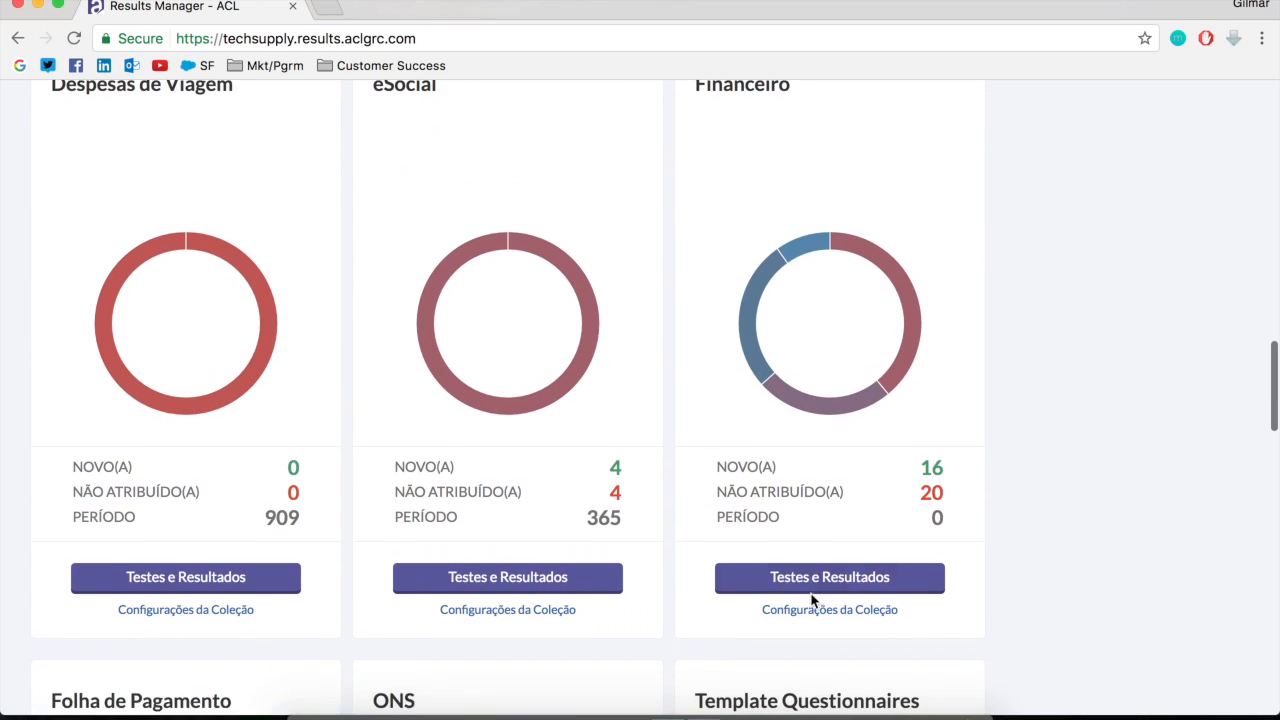
pyautogui.click(819, 585)
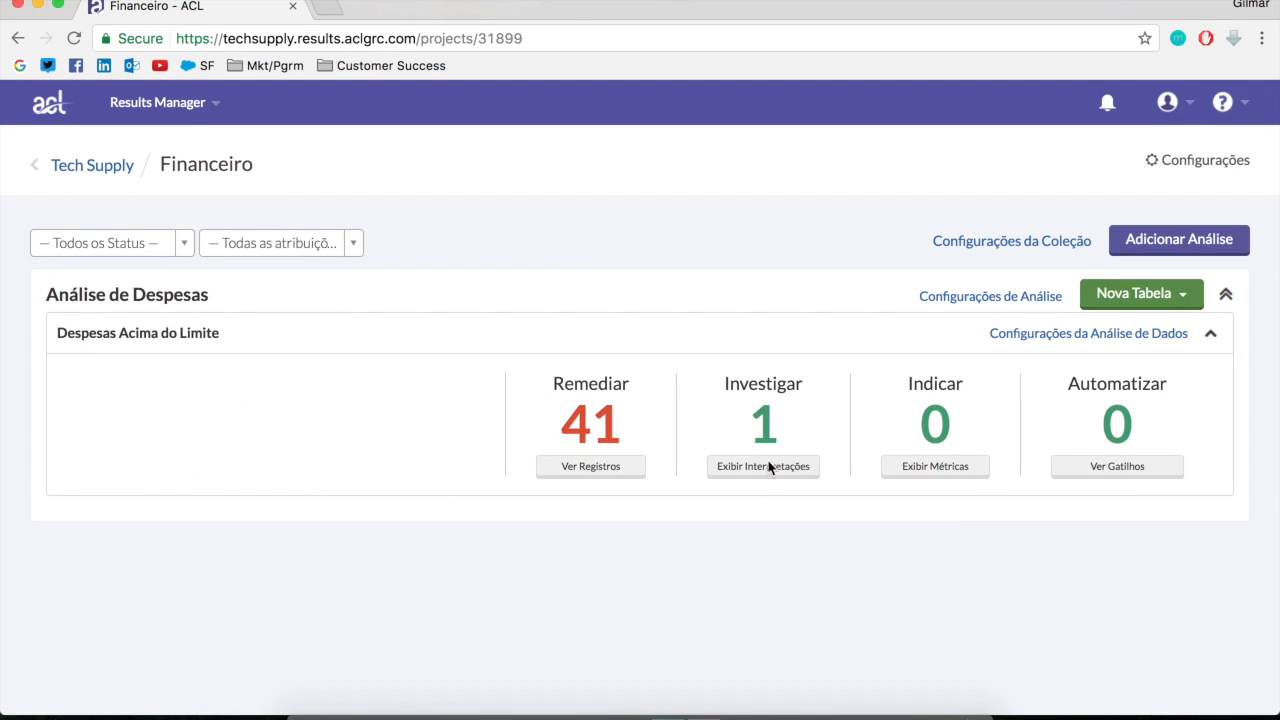
pyautogui.click(1142, 484)
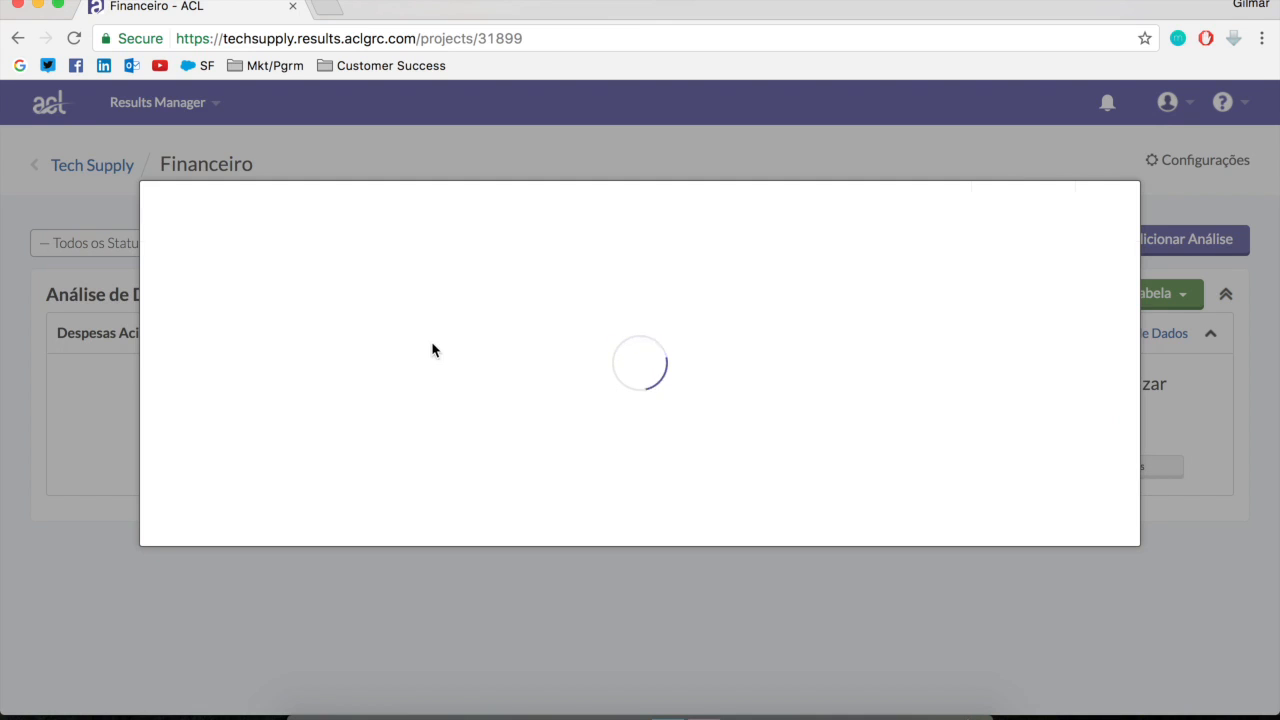
pyautogui.click(1003, 212)
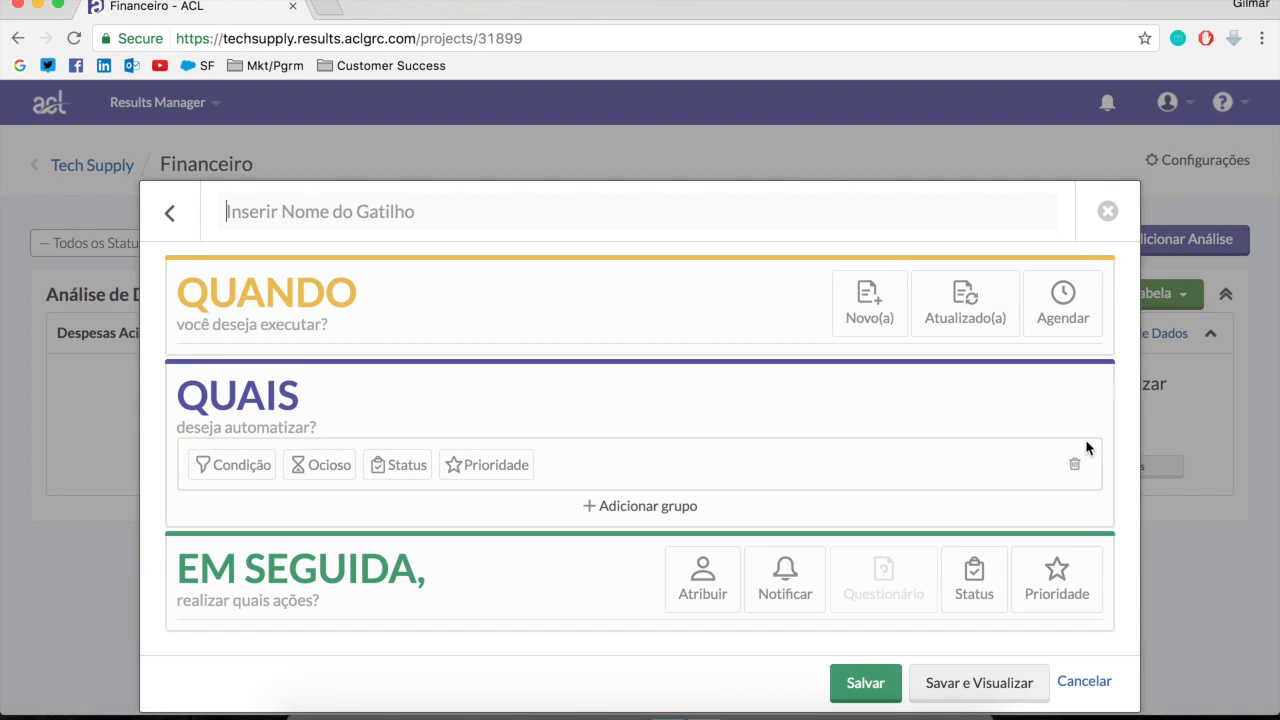
# Add a status condition to the trigger and set it to Novo(a)
pyautogui.click(397, 465)
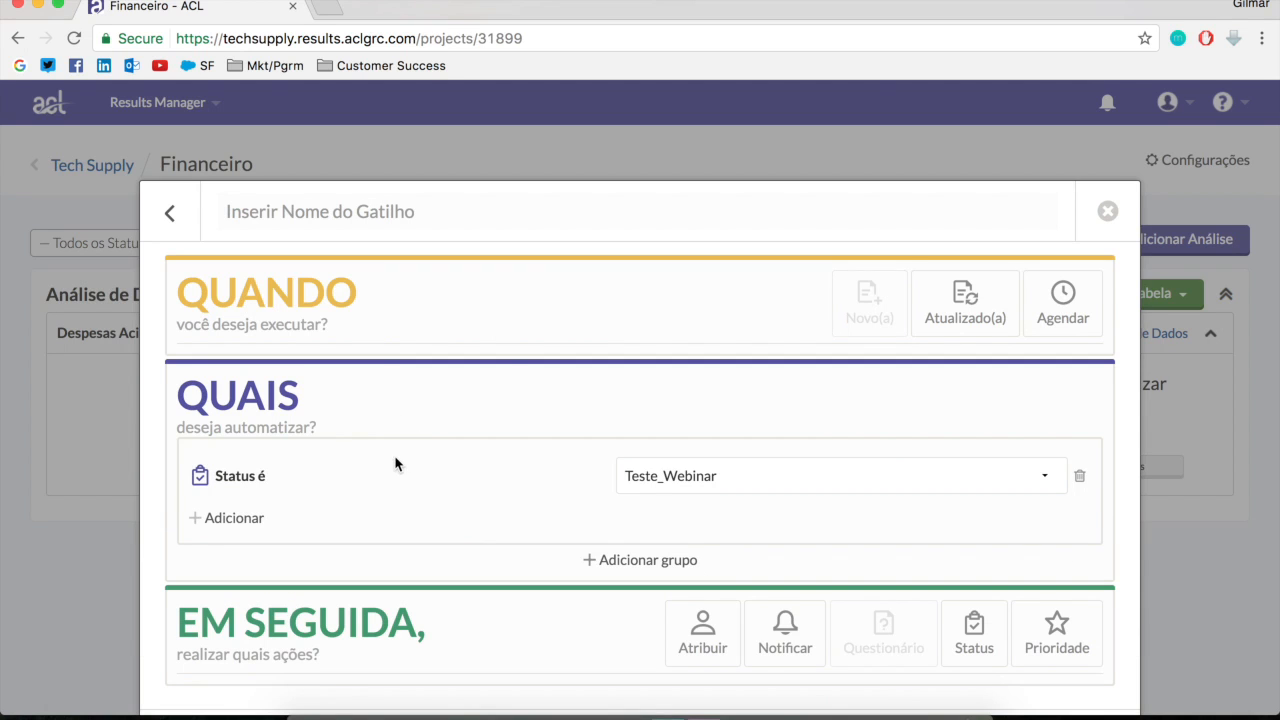
pyautogui.click(880, 472)
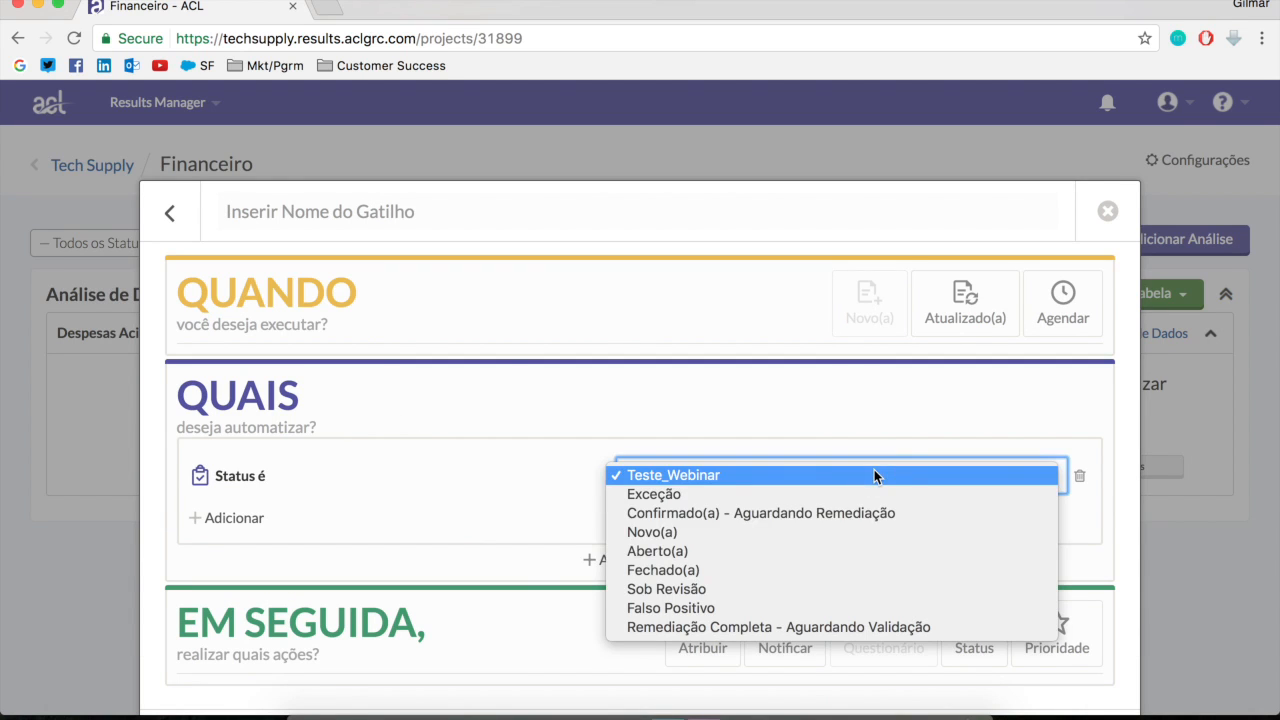
pyautogui.click(764, 532)
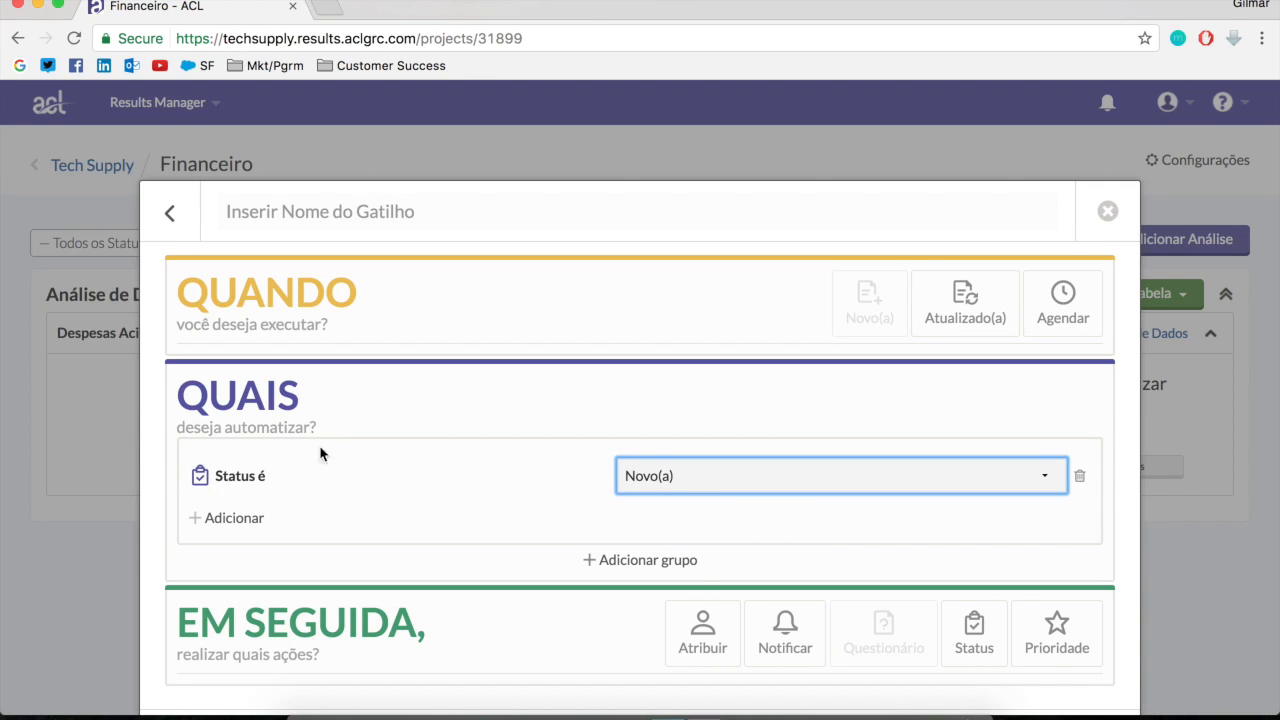
# Add an assignment action to the trigger that assigns records to the group Nivel de Escalacao 1
pyautogui.scroll(-1, 848, 584)
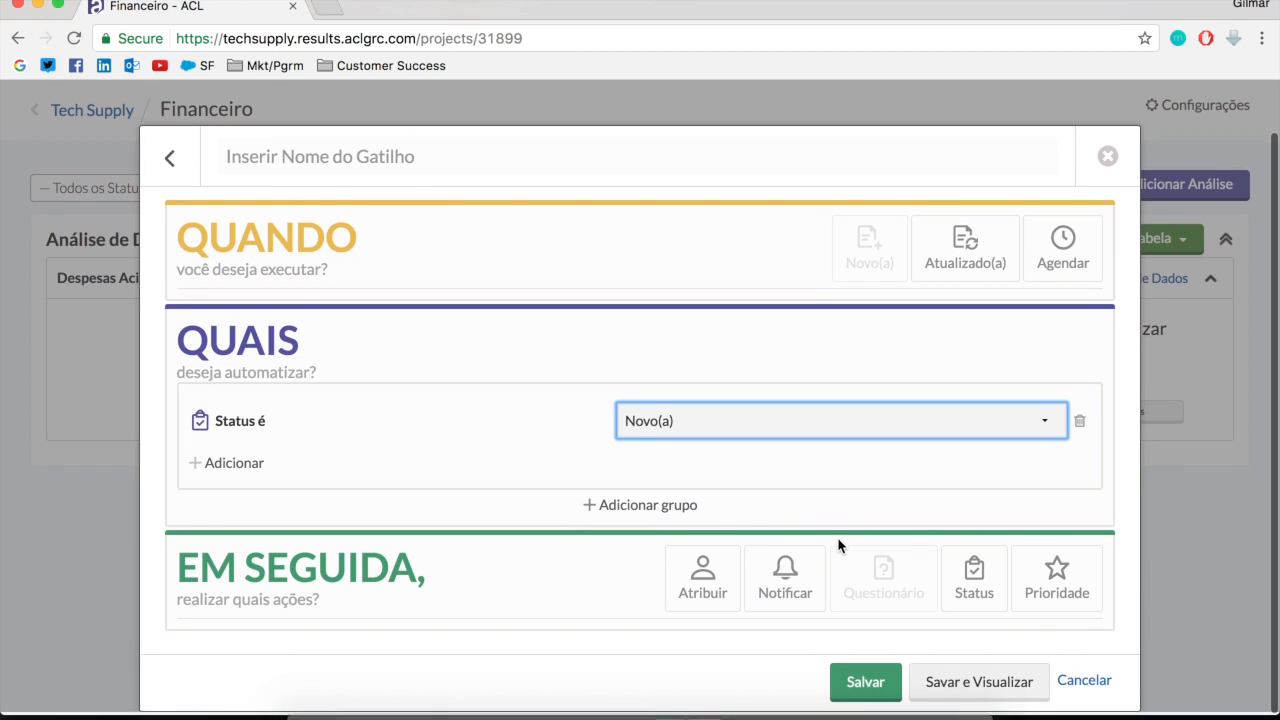
pyautogui.click(712, 592)
pyautogui.scroll(-1, 791, 642)
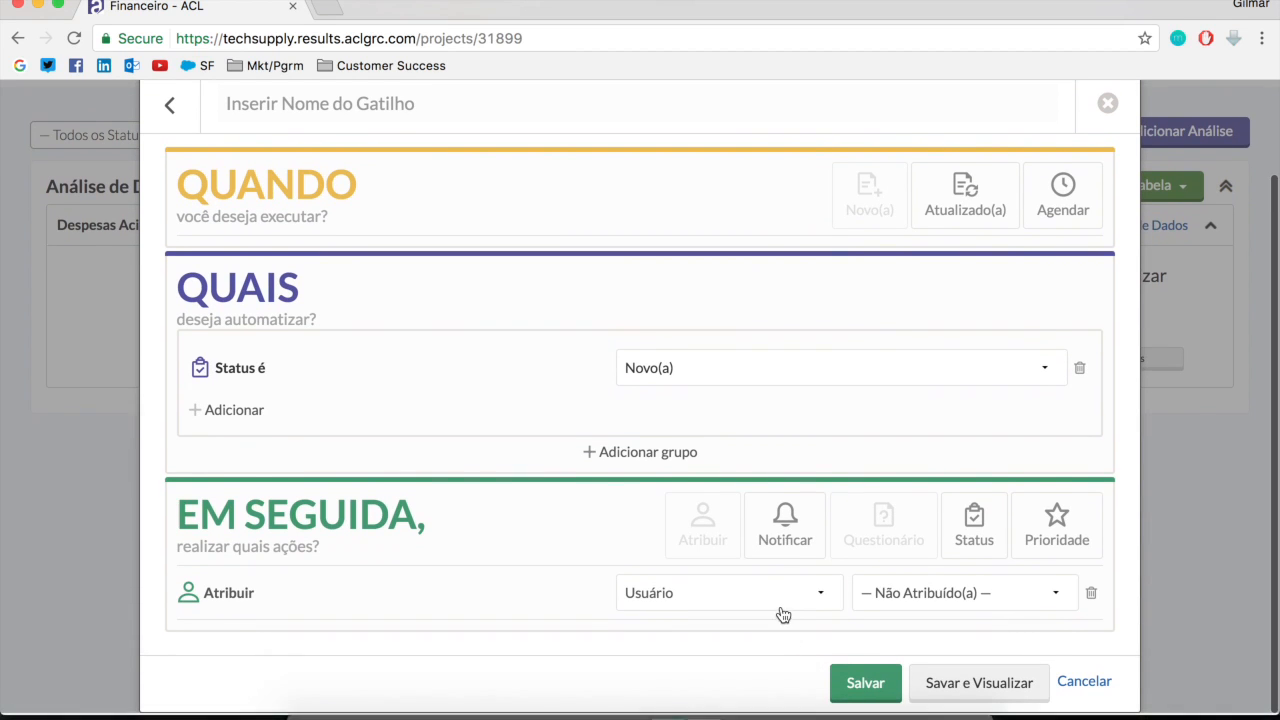
pyautogui.click(778, 596)
pyautogui.click(754, 613)
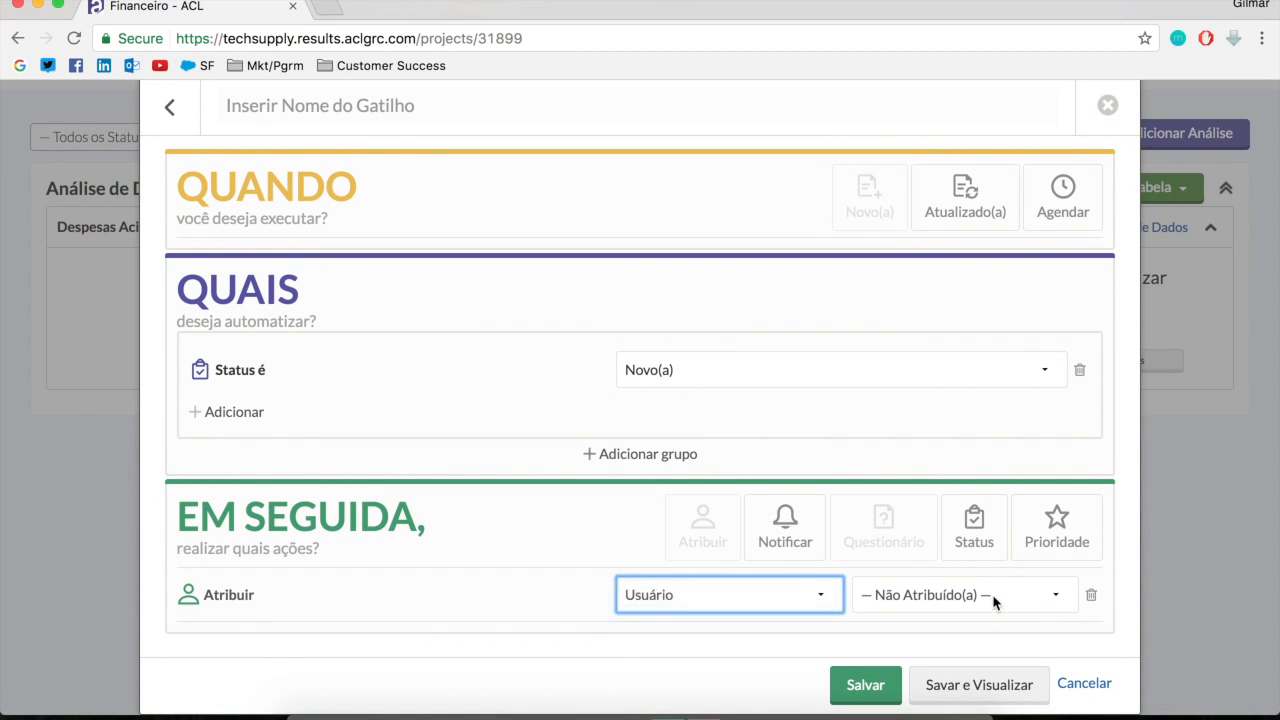
pyautogui.click(986, 594)
pyautogui.click(980, 595)
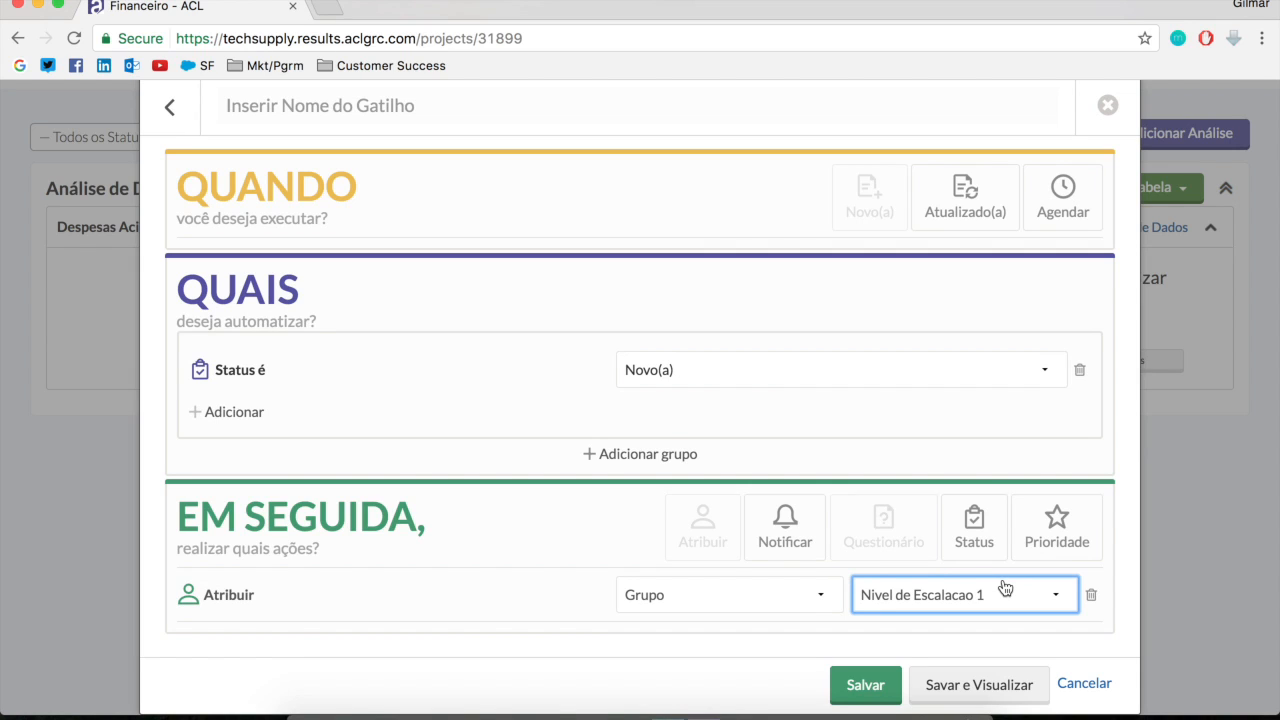
# Name the trigger "Nivel de Escalacao 1" and save it
pyautogui.click(865, 688)
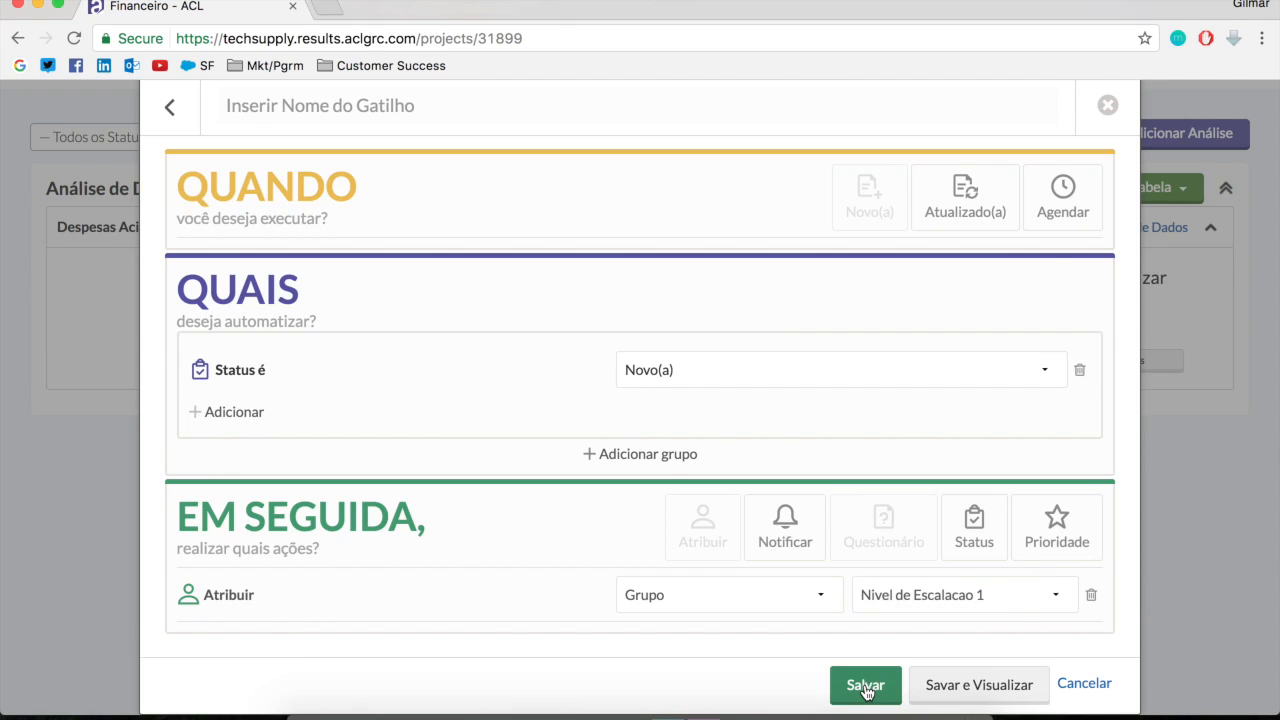
pyautogui.click(507, 112)
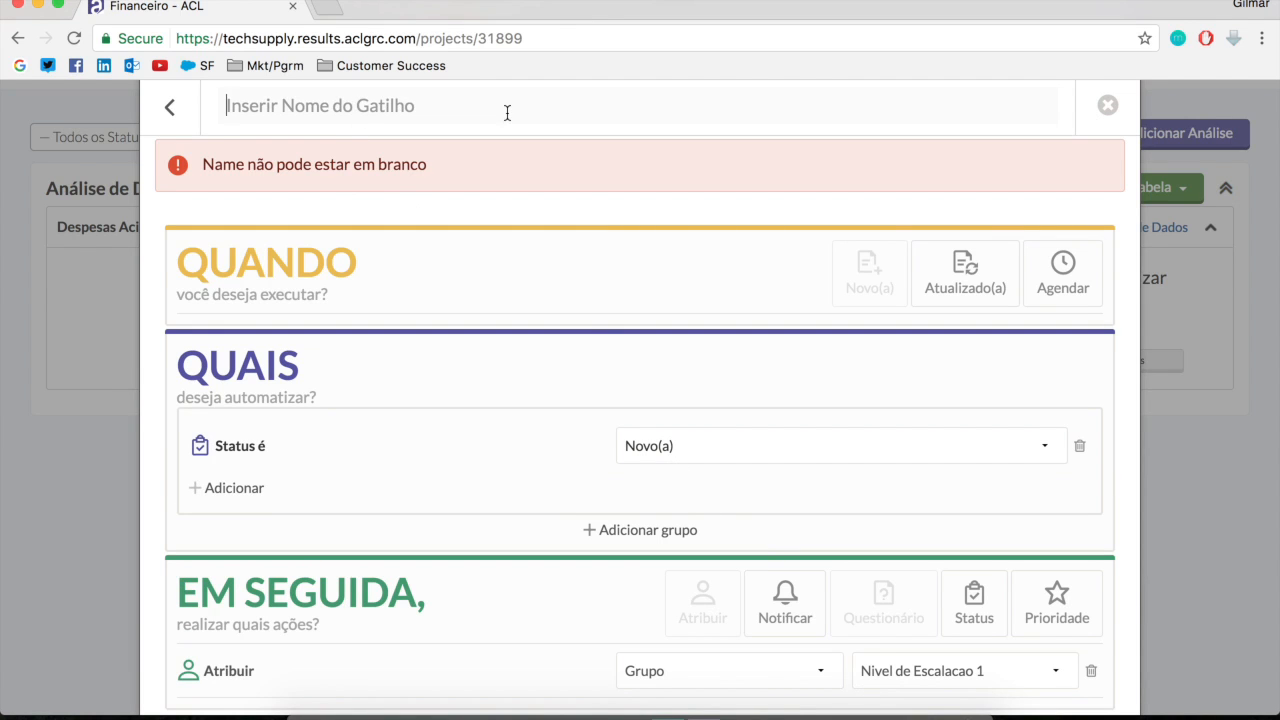
pyautogui.write('Nivel de E')
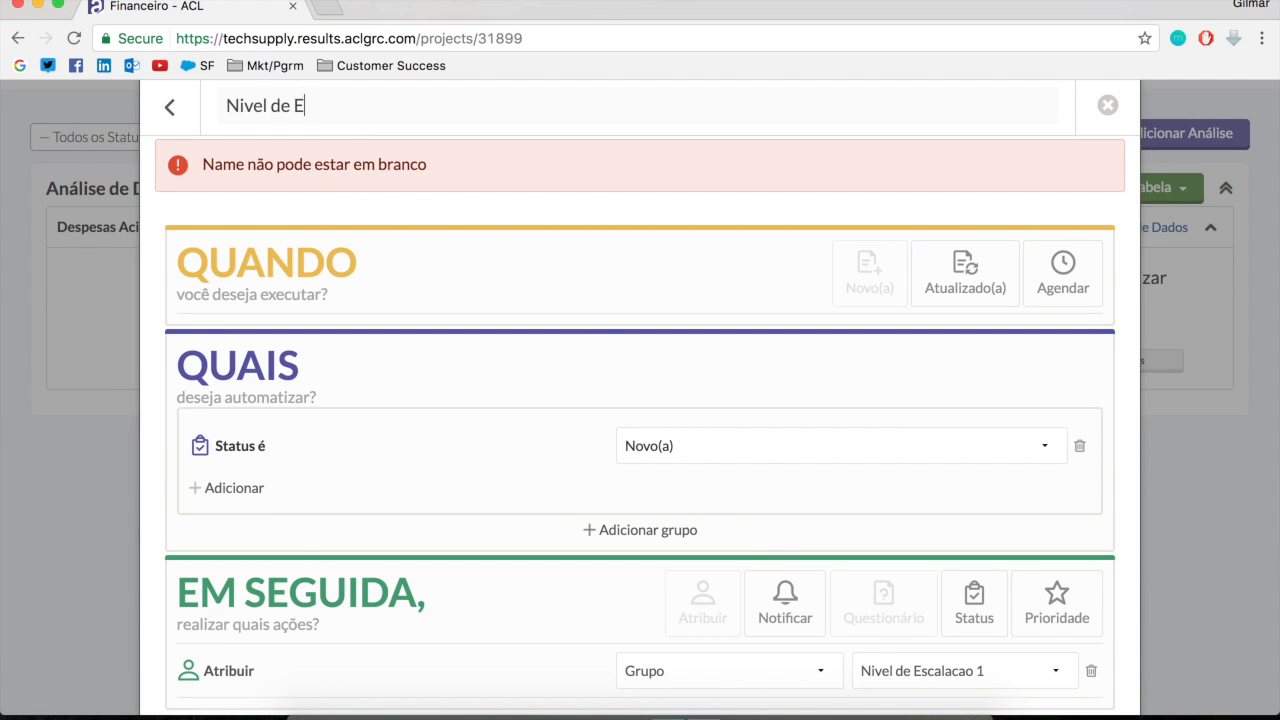
pyautogui.write('scalacao 1')
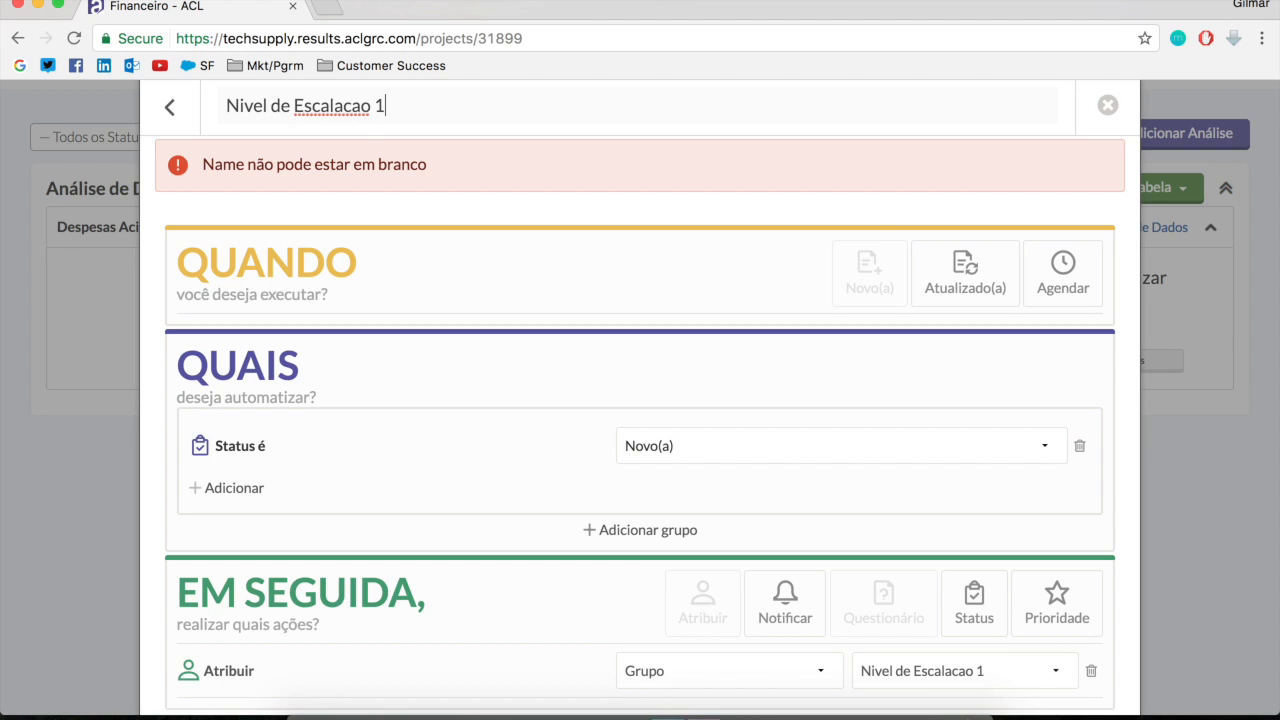
pyautogui.scroll(-2, 1026, 675)
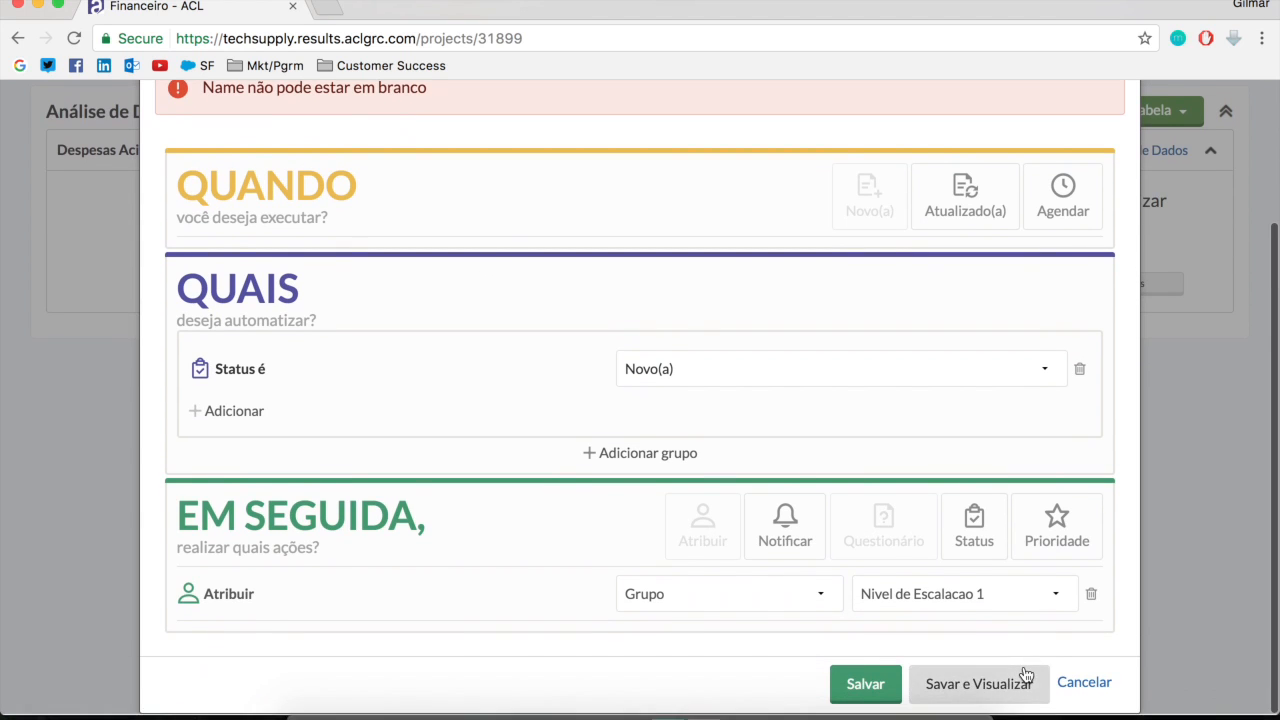
pyautogui.click(898, 685)
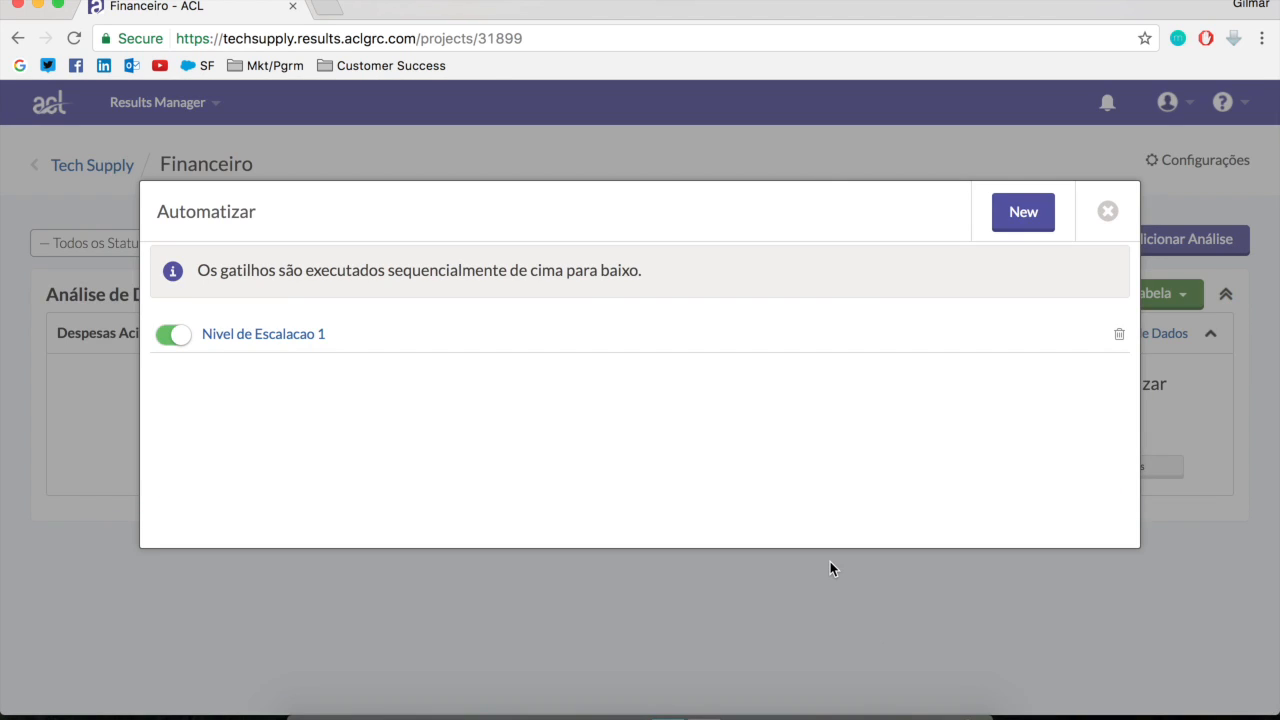
# Start a second trigger and give it a status condition of Novo(a)
pyautogui.click(1023, 214)
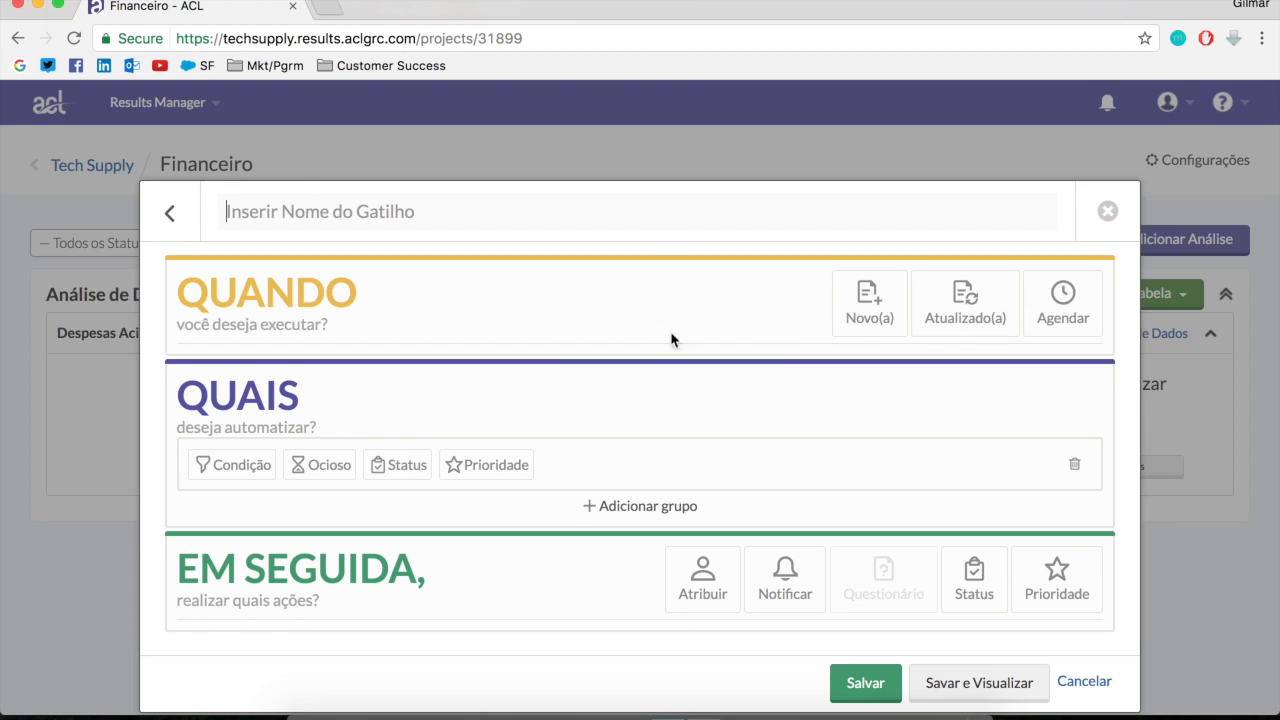
pyautogui.click(398, 467)
pyautogui.click(786, 477)
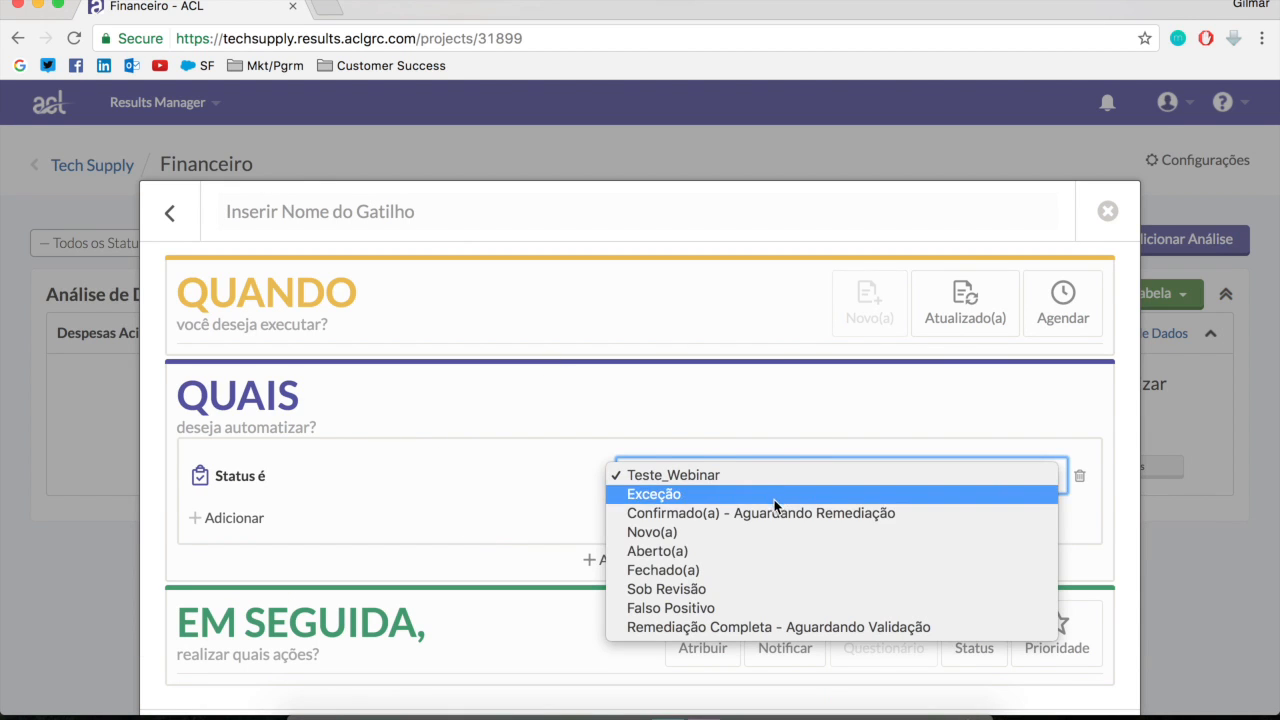
pyautogui.click(734, 533)
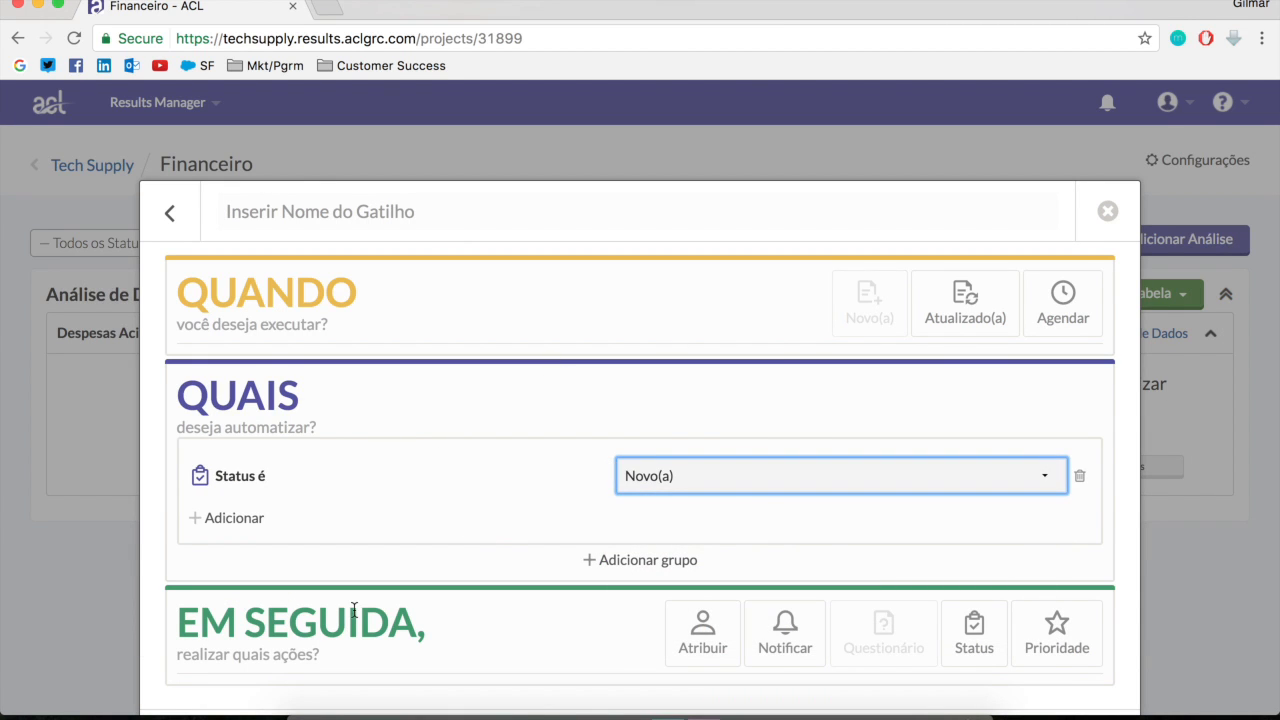
# Add an idle-time condition of 2 days to the new trigger alongside the status condition
pyautogui.click(202, 518)
pyautogui.click(326, 522)
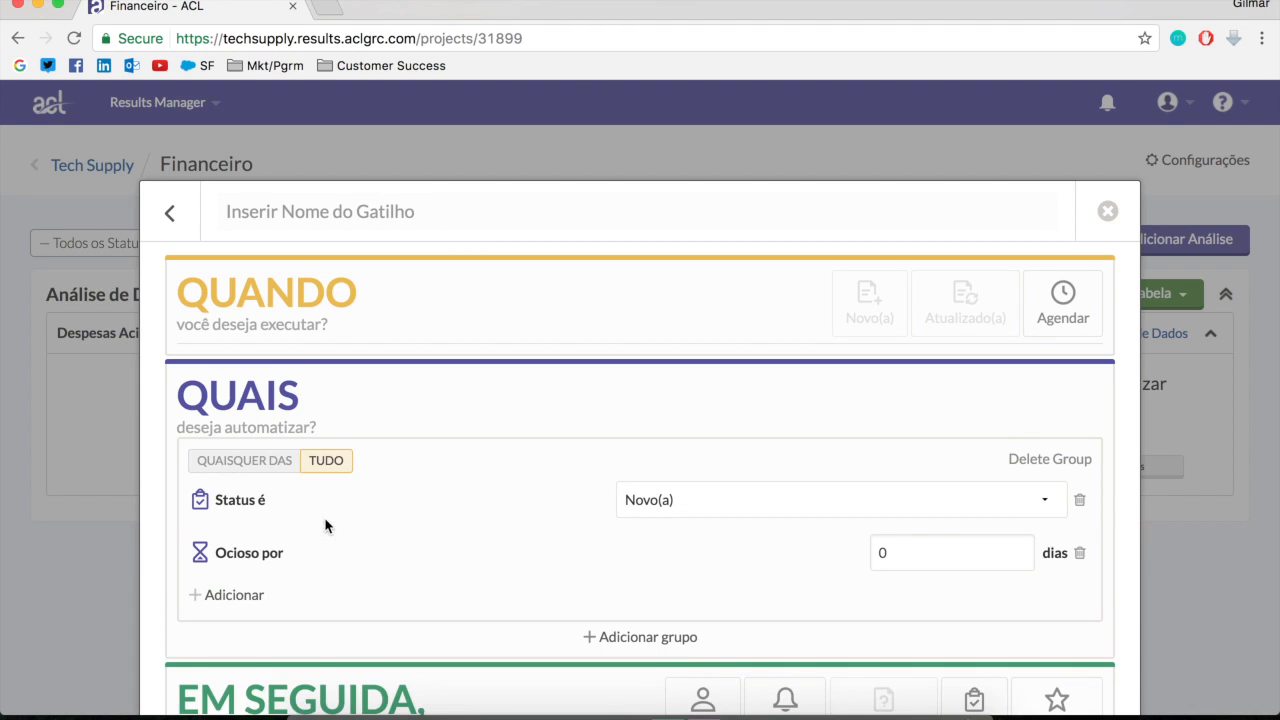
pyautogui.doubleClick(926, 546)
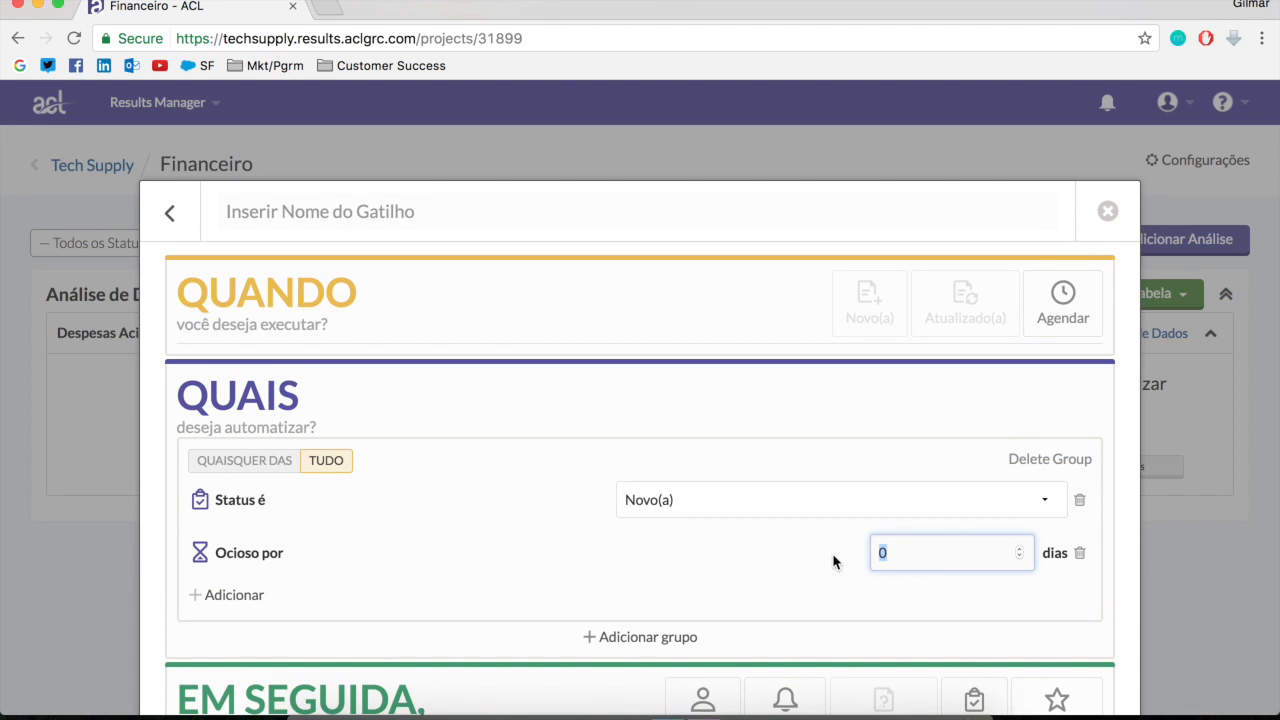
pyautogui.write('2')
pyautogui.click(832, 617)
# Add a notification action to the second trigger and select the person to notify
pyautogui.scroll(-3, 802, 387)
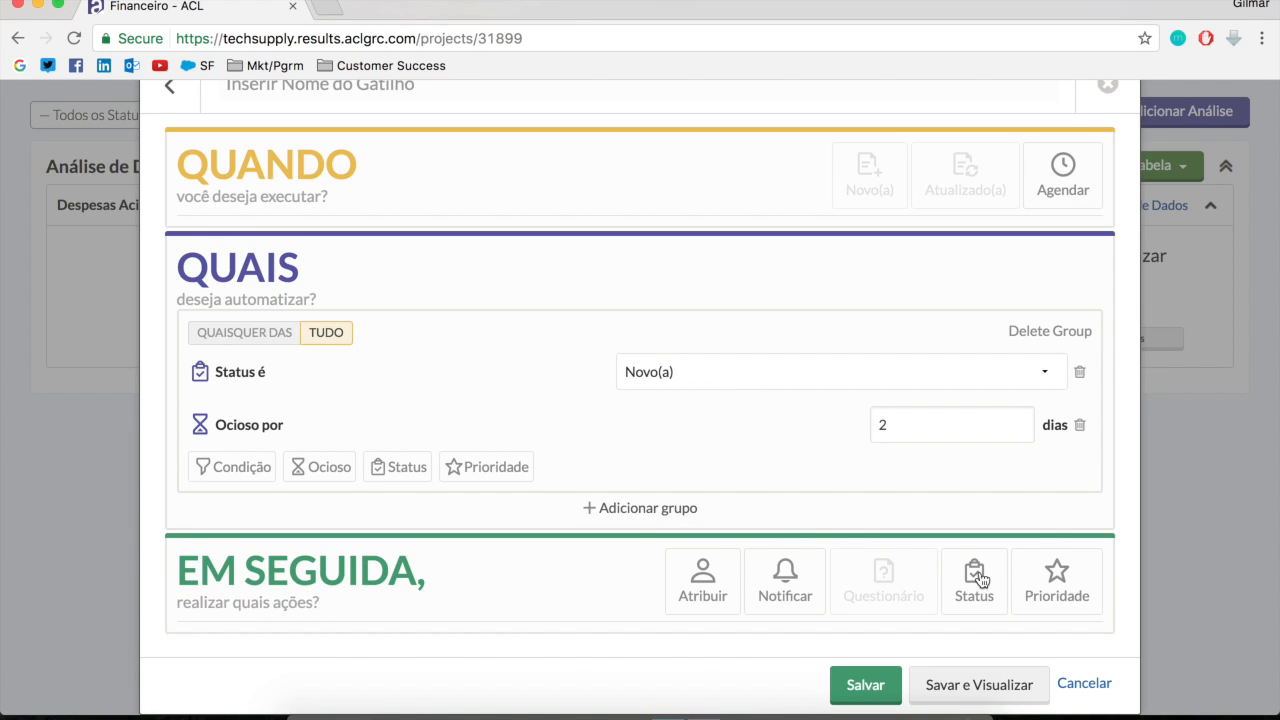
pyautogui.scroll(-1, 634, 566)
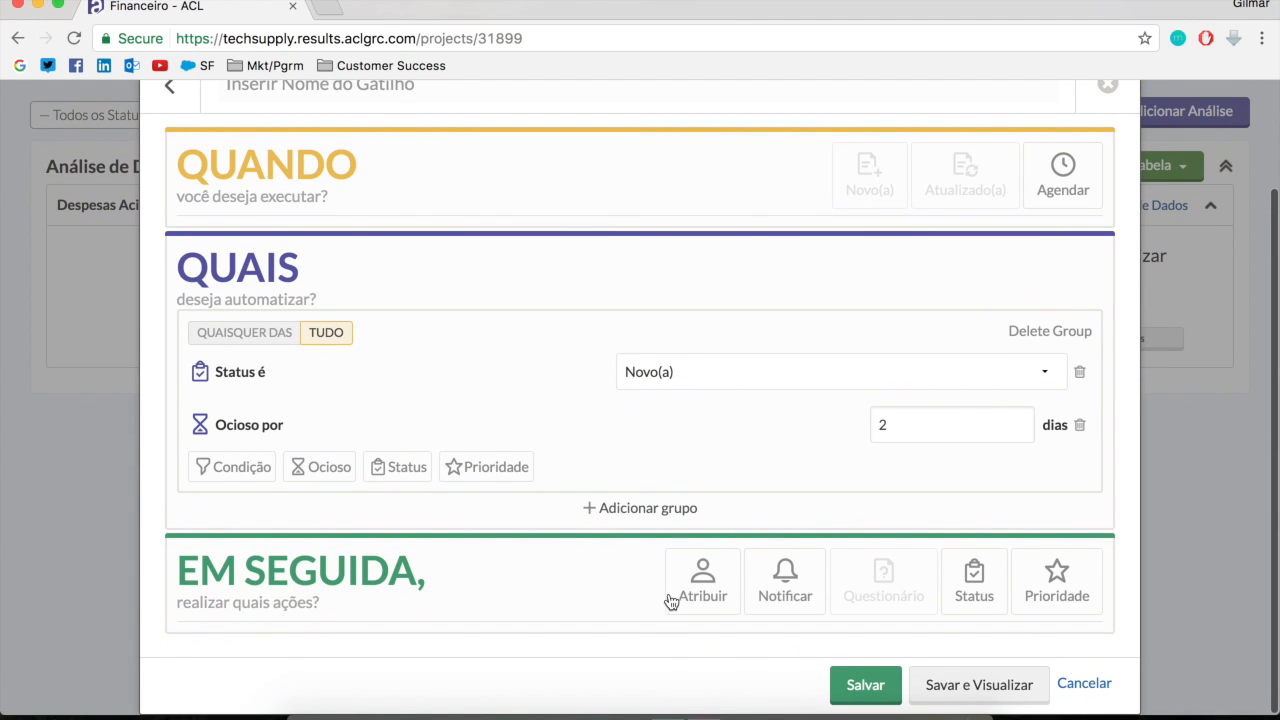
pyautogui.click(785, 594)
pyautogui.scroll(-2, 797, 610)
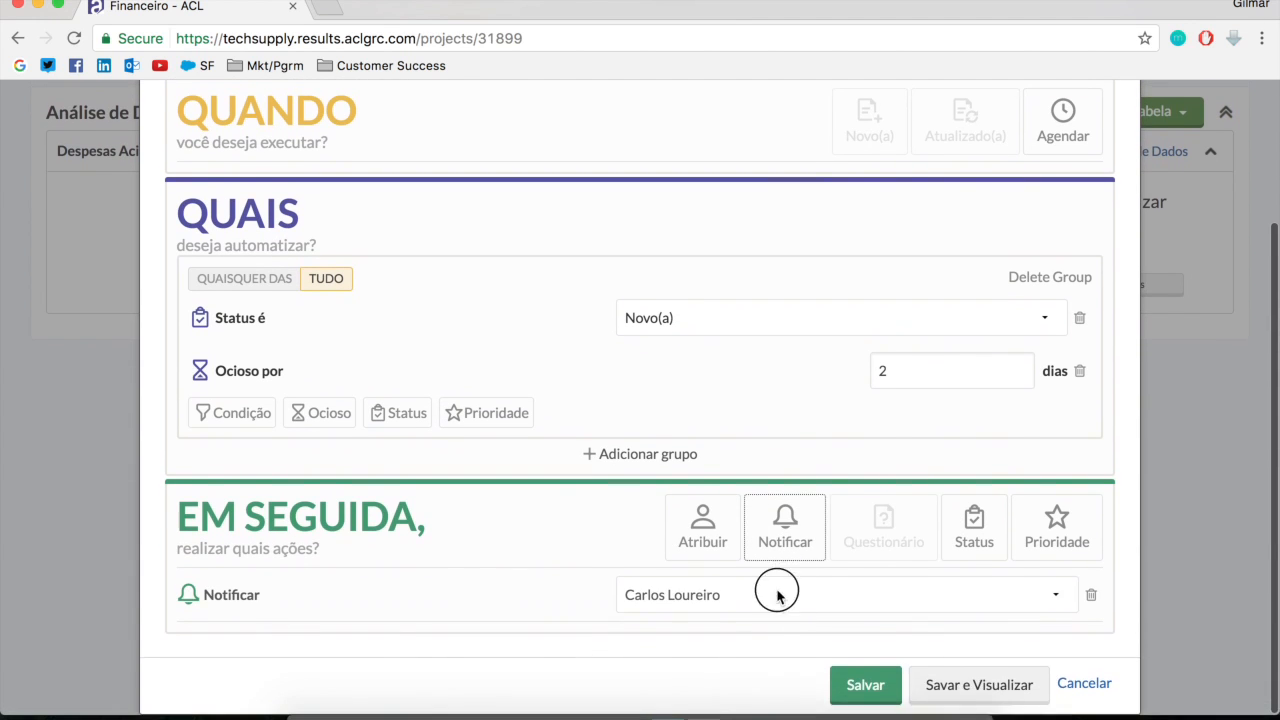
pyautogui.click(776, 590)
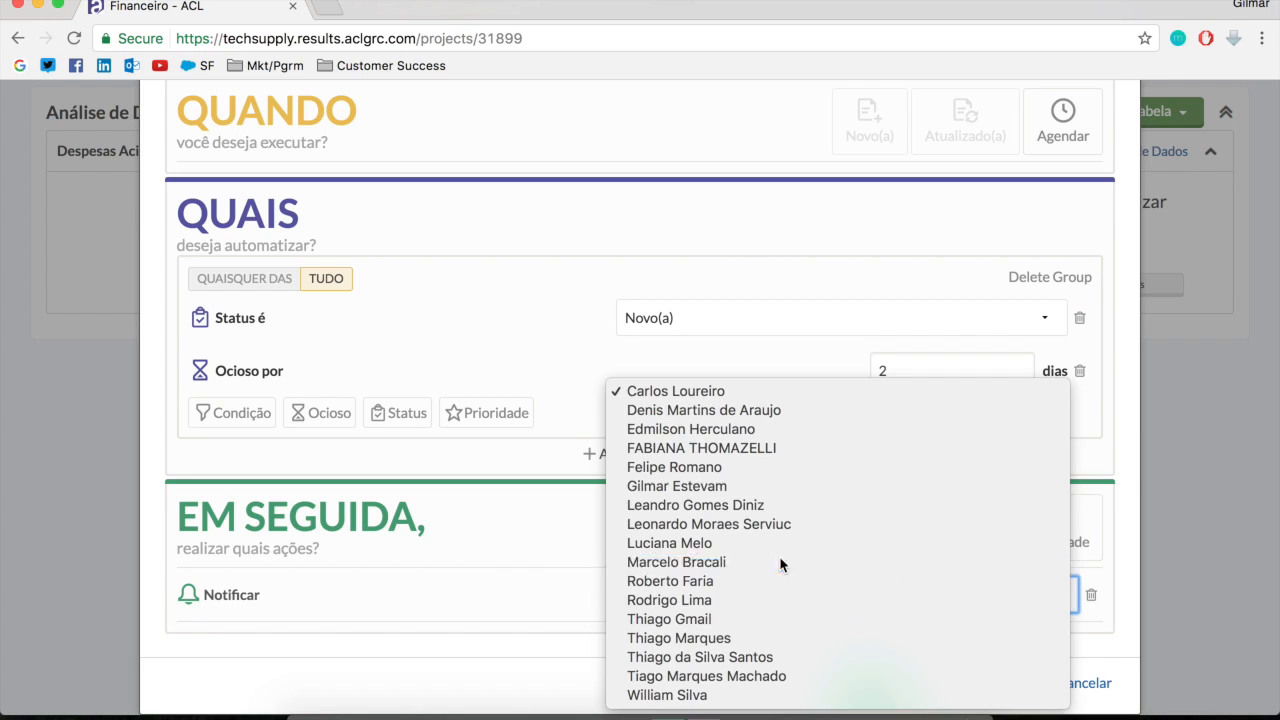
pyautogui.click(780, 562)
# Add a priority action to the trigger that sets the priority to Médio(a)
pyautogui.click(1058, 522)
pyautogui.scroll(-2, 586, 620)
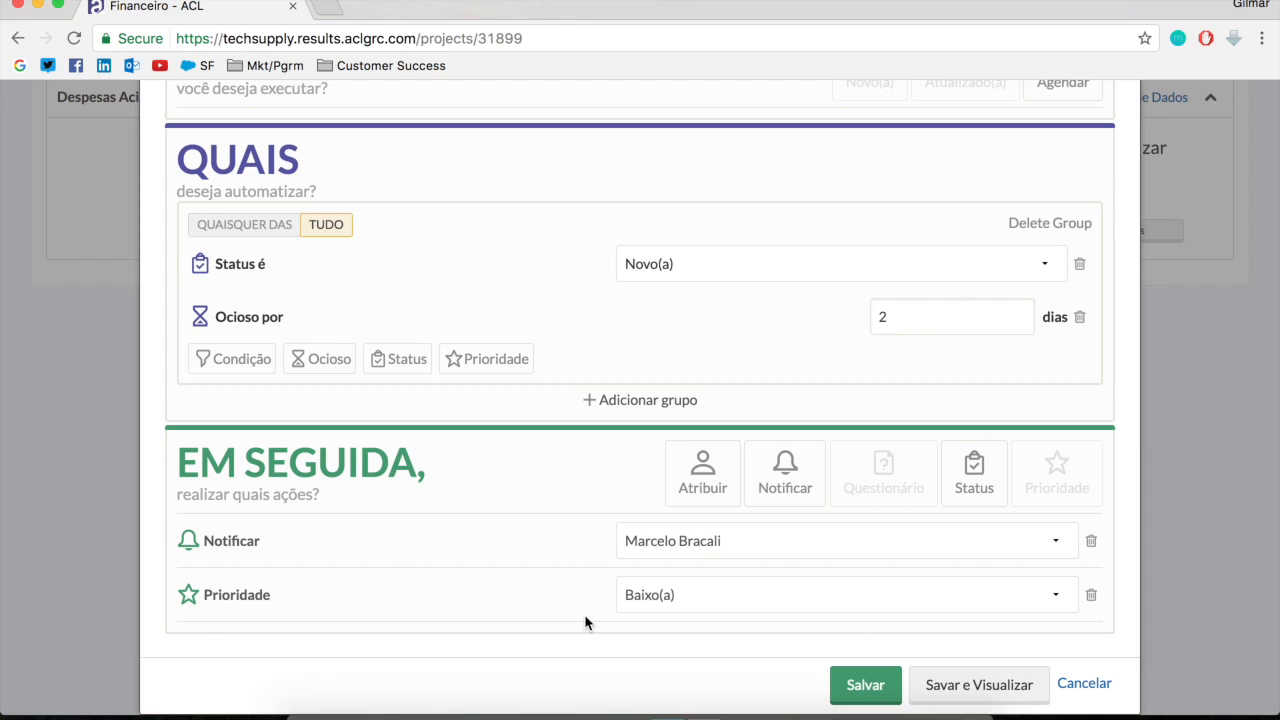
pyautogui.click(688, 598)
pyautogui.click(745, 655)
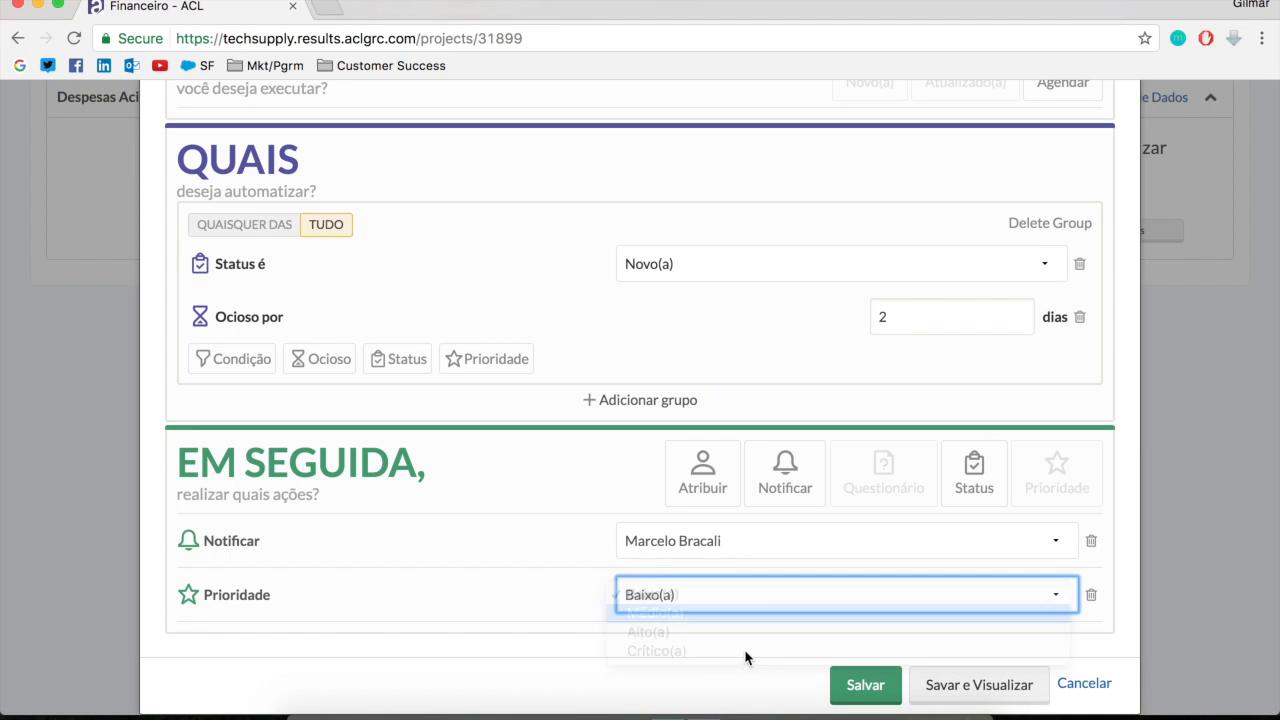
# Name the trigger "Nivel de Escalacao 2" and save it
pyautogui.click(856, 688)
pyautogui.scroll(2, 640, 578)
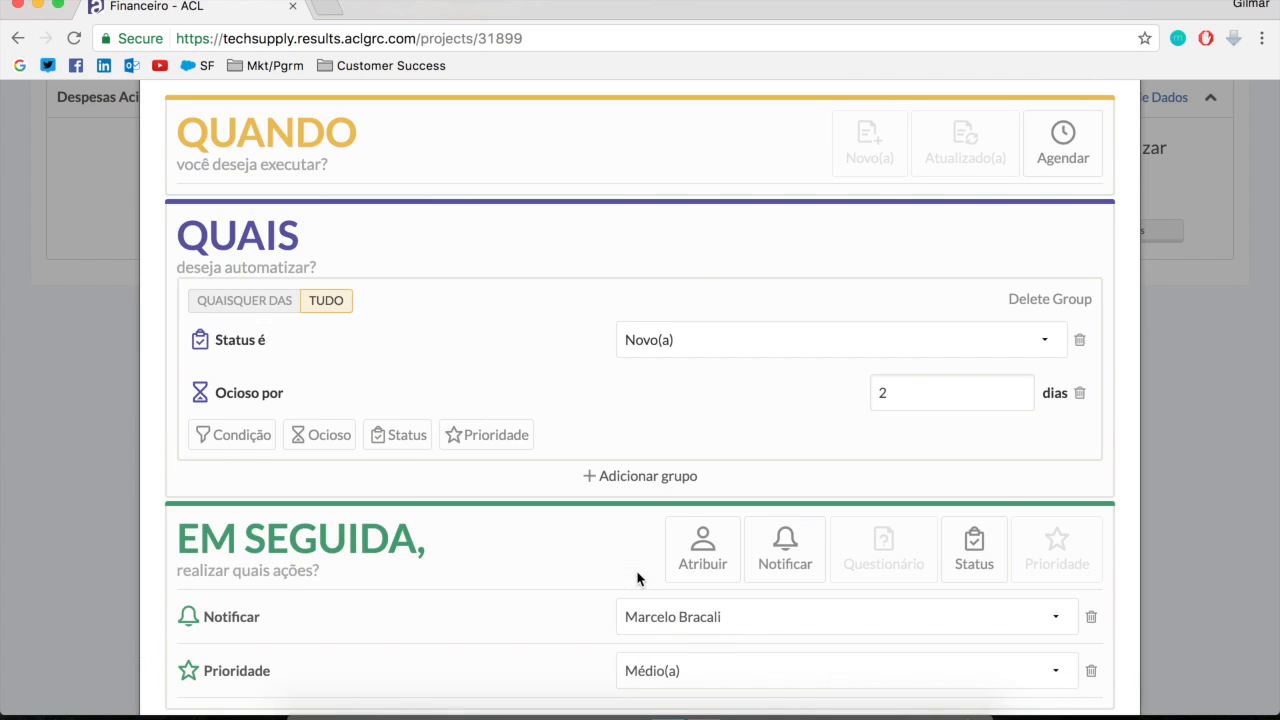
pyautogui.scroll(5, 674, 234)
pyautogui.click(410, 206)
pyautogui.write('Nivel de')
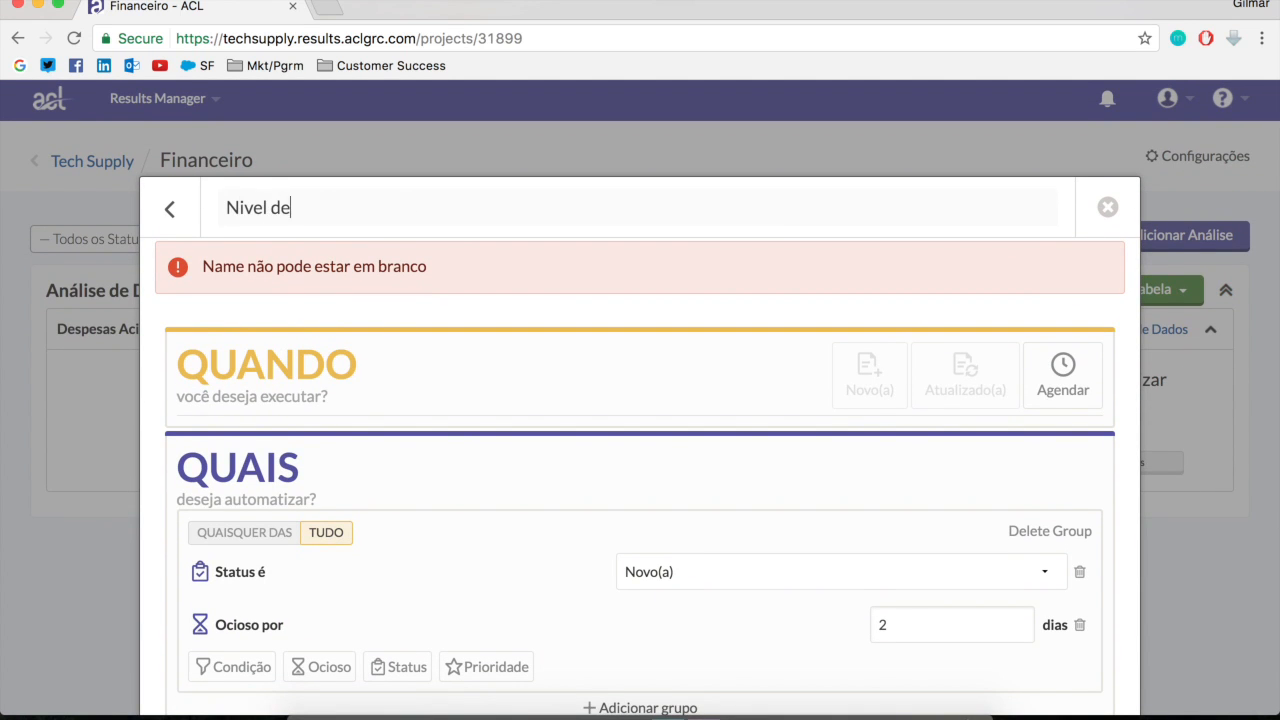
pyautogui.write(' Escalacao 2')
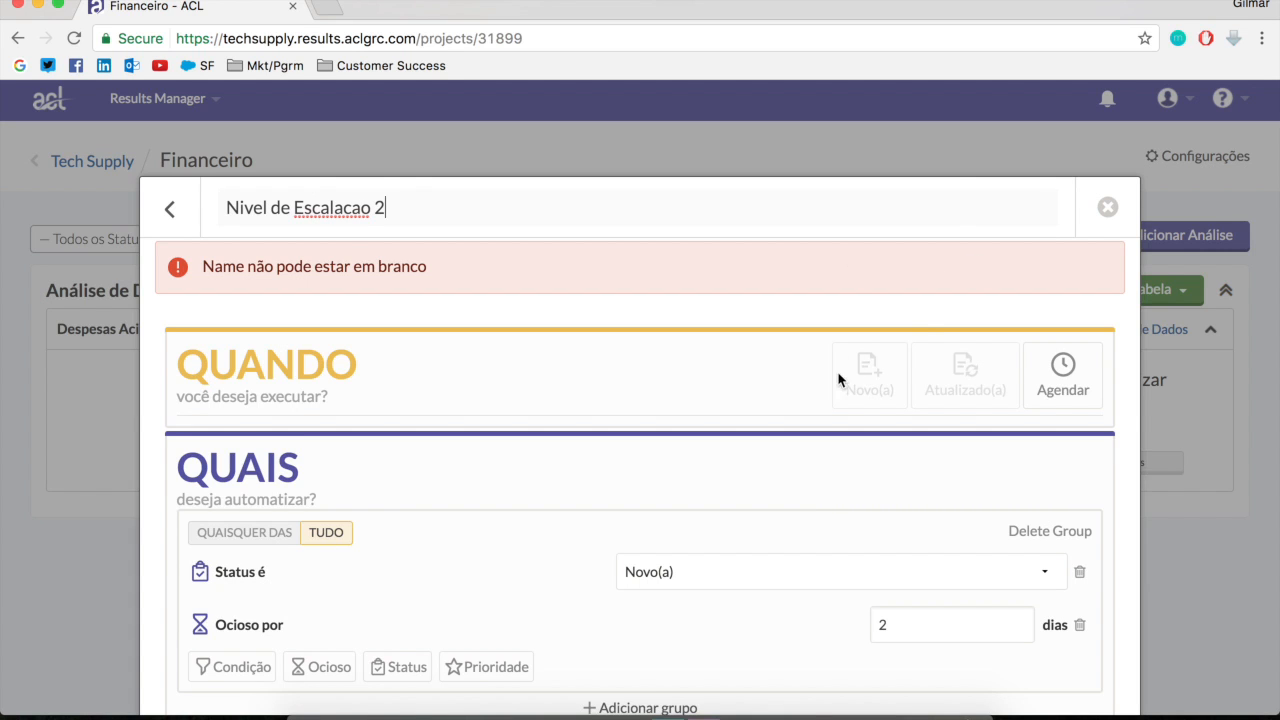
pyautogui.scroll(-5, 869, 597)
pyautogui.click(889, 666)
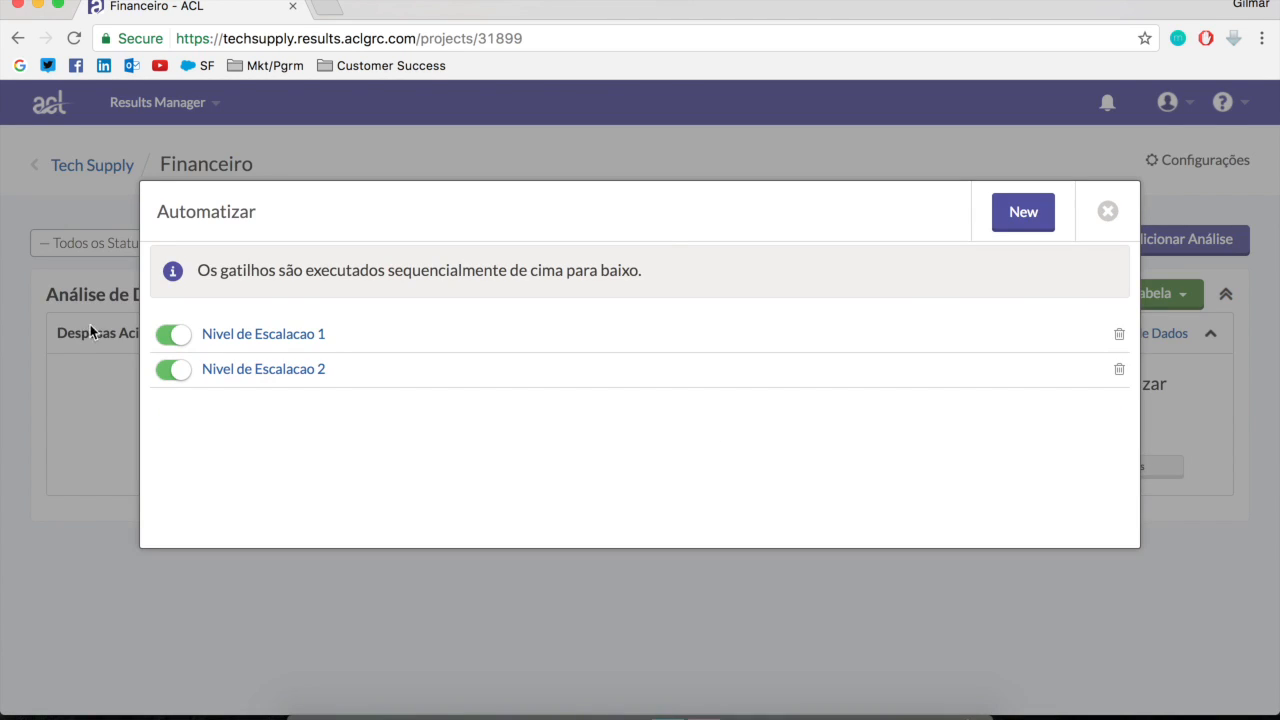
# Start a third trigger and give it a status condition of Novo(a)
pyautogui.click(1000, 213)
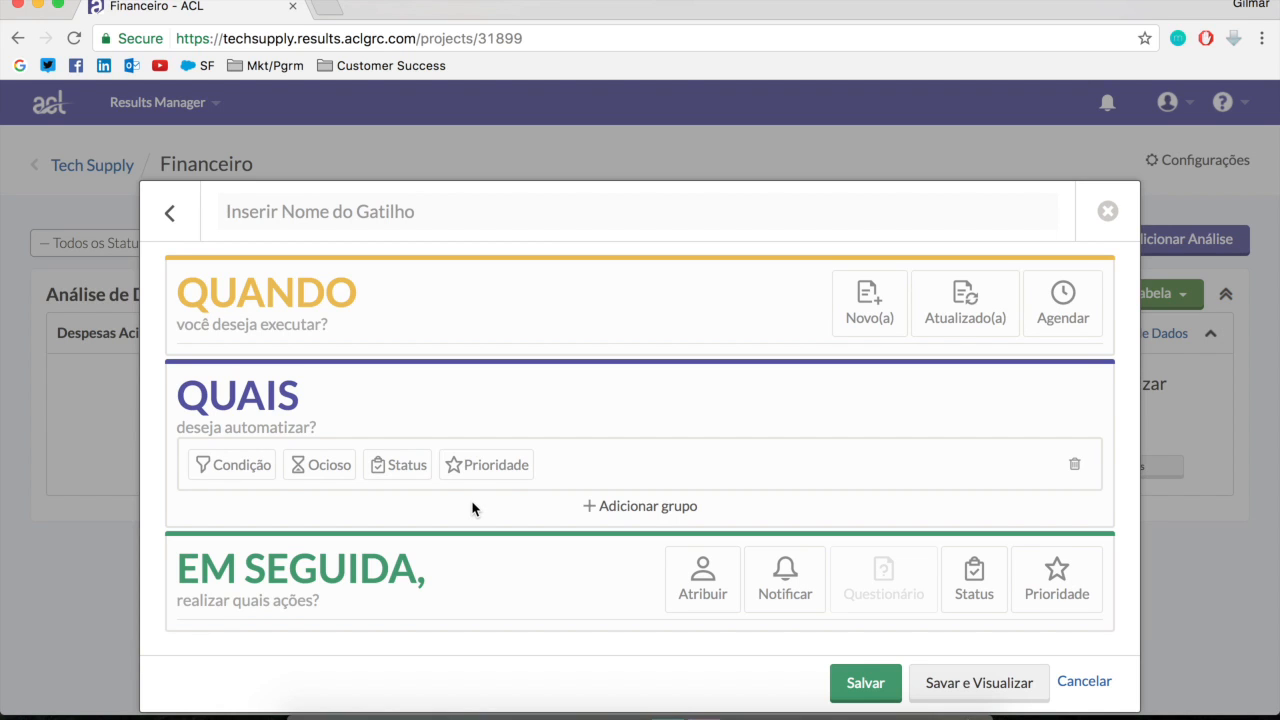
pyautogui.click(406, 464)
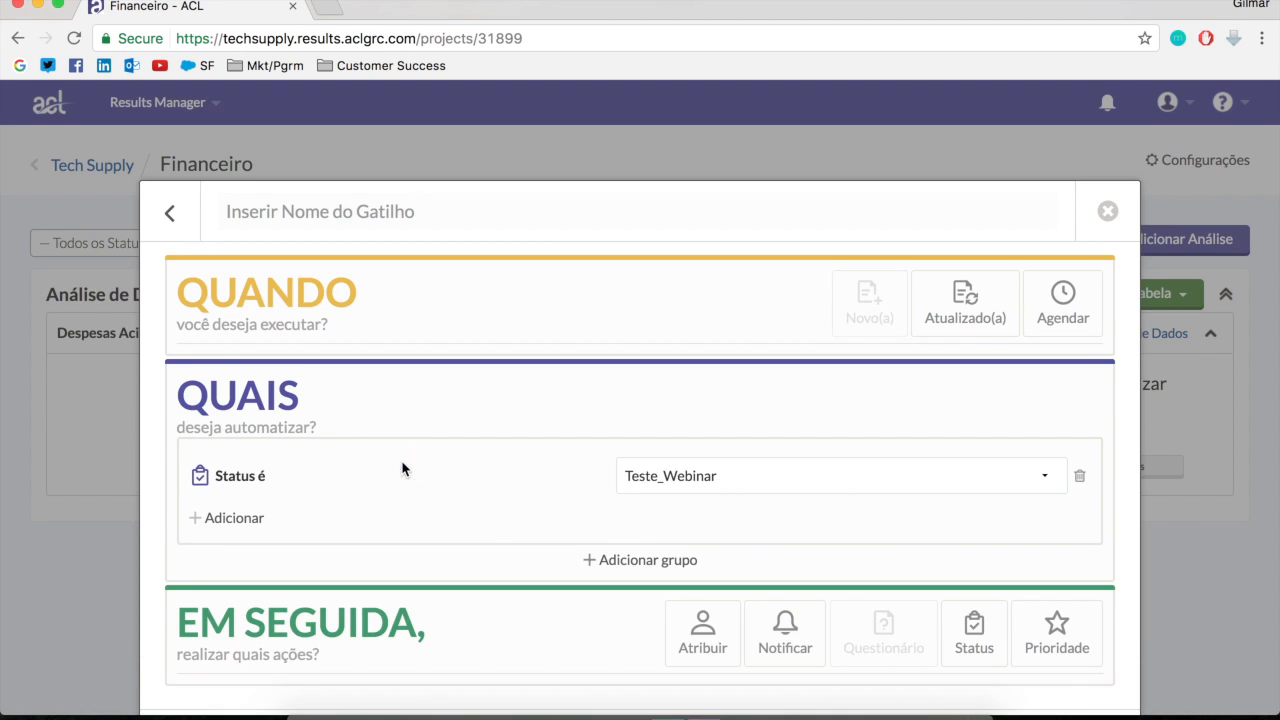
pyautogui.click(745, 476)
pyautogui.click(679, 535)
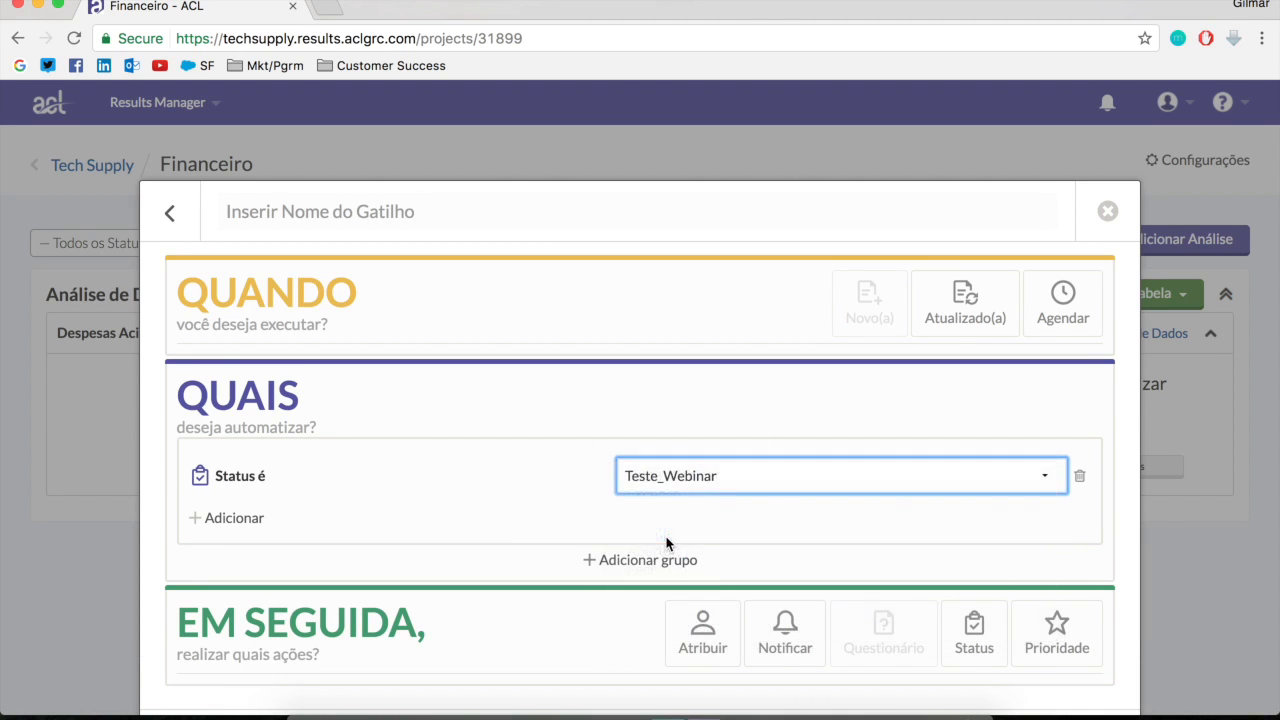
# Add an idle-time condition of 7 days to the third trigger alongside the status condition
pyautogui.click(205, 518)
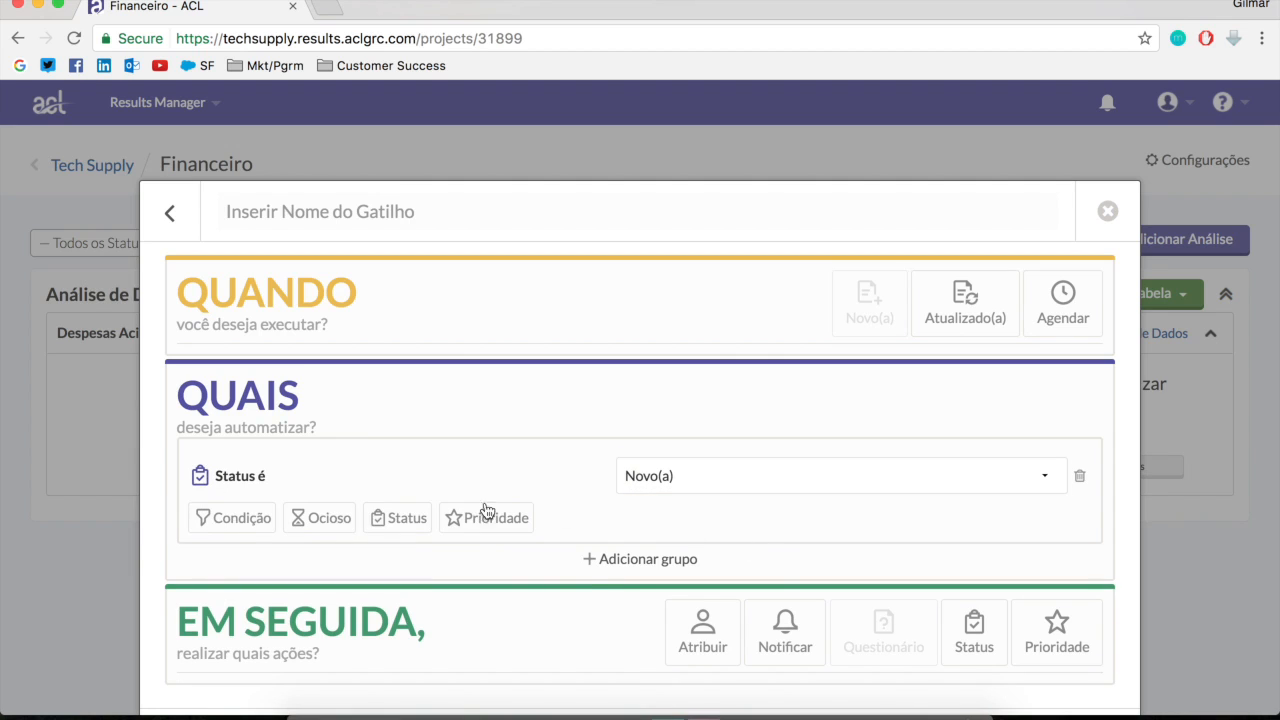
pyautogui.click(340, 518)
pyautogui.click(934, 550)
pyautogui.press('BackSpace')
pyautogui.write('7')
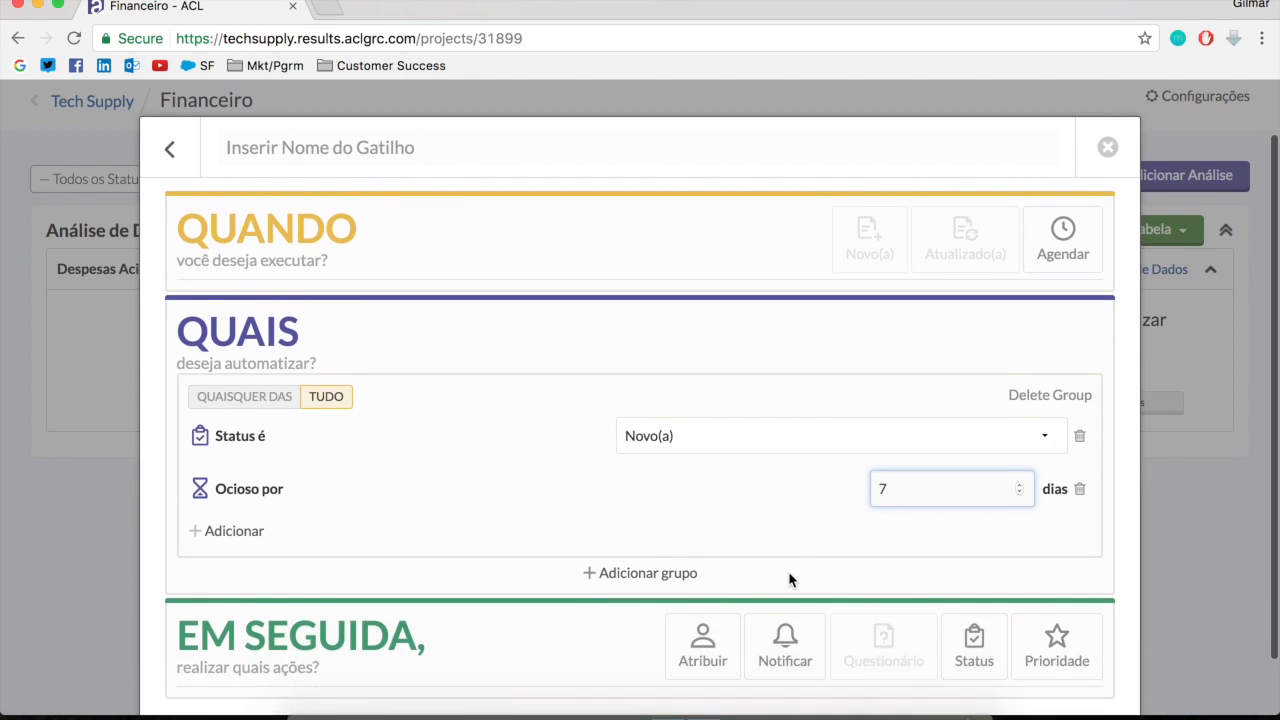
# Add a notification action to the 7-day trigger and select its recipient
pyautogui.scroll(-3, 789, 580)
pyautogui.click(789, 592)
pyautogui.scroll(-1, 803, 611)
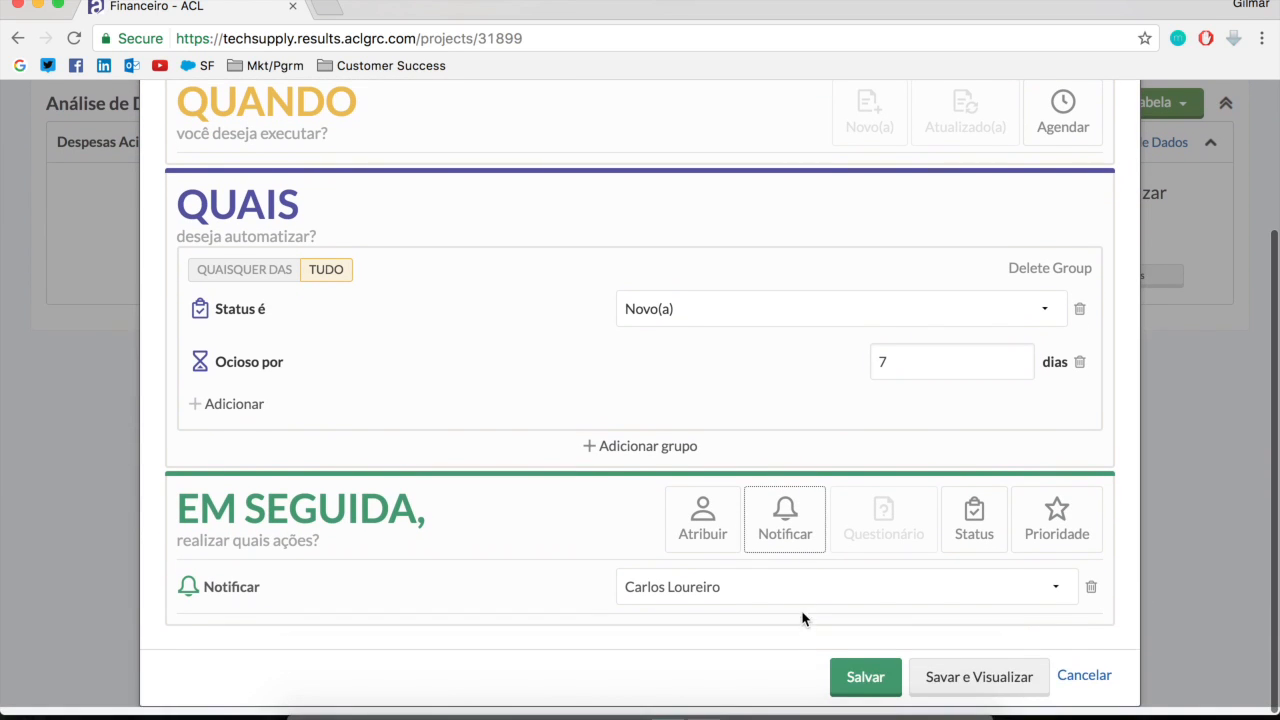
pyautogui.click(794, 590)
pyautogui.scroll(-4, 769, 659)
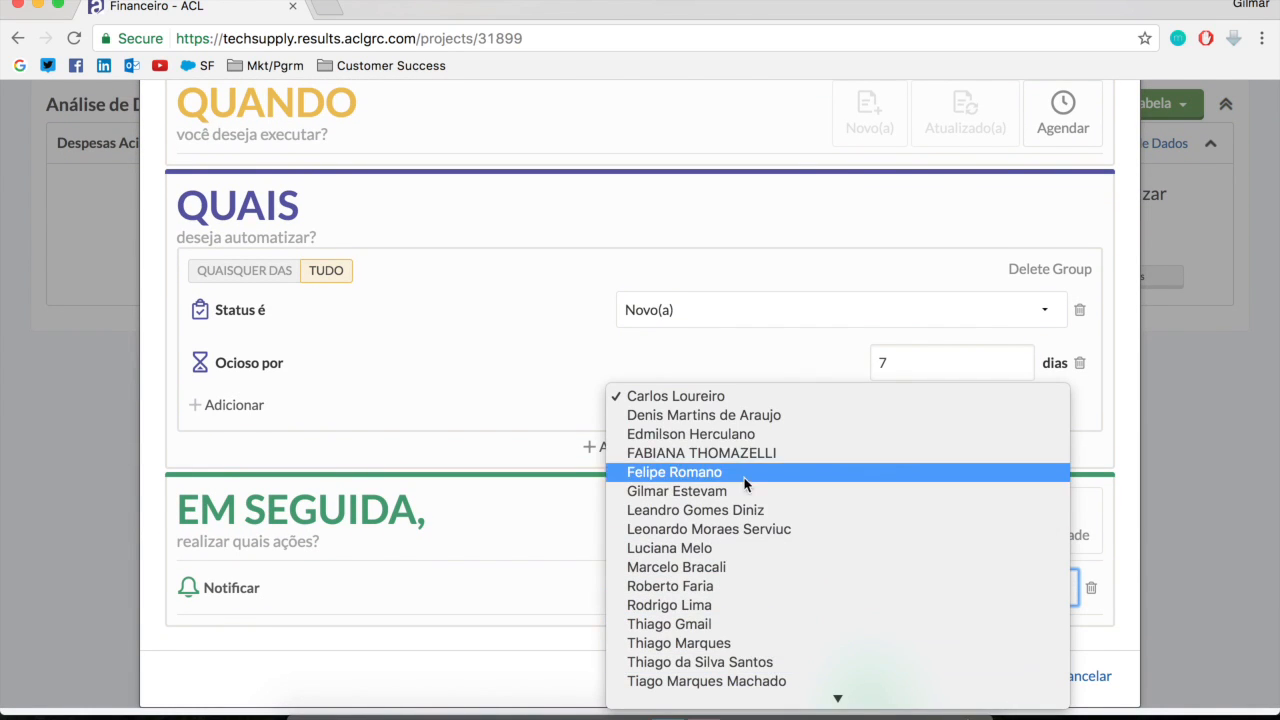
pyautogui.click(730, 475)
pyautogui.click(974, 522)
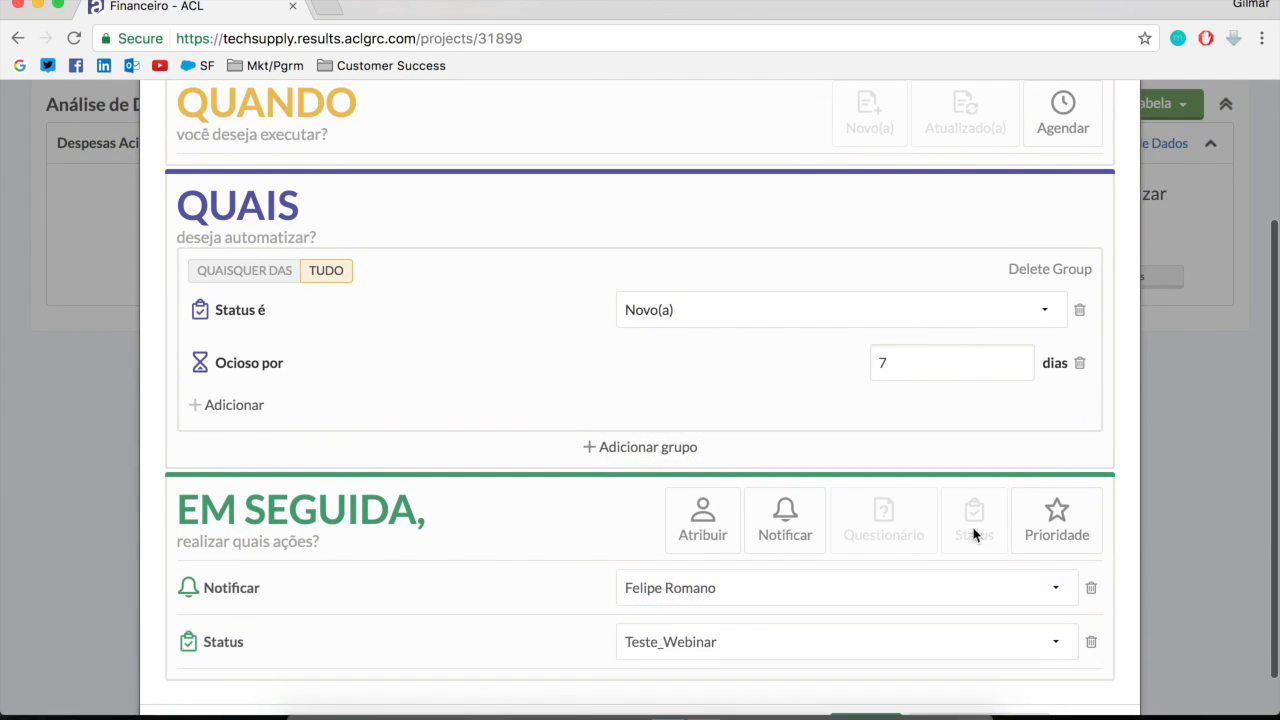
pyautogui.scroll(-1, 877, 600)
pyautogui.click(699, 596)
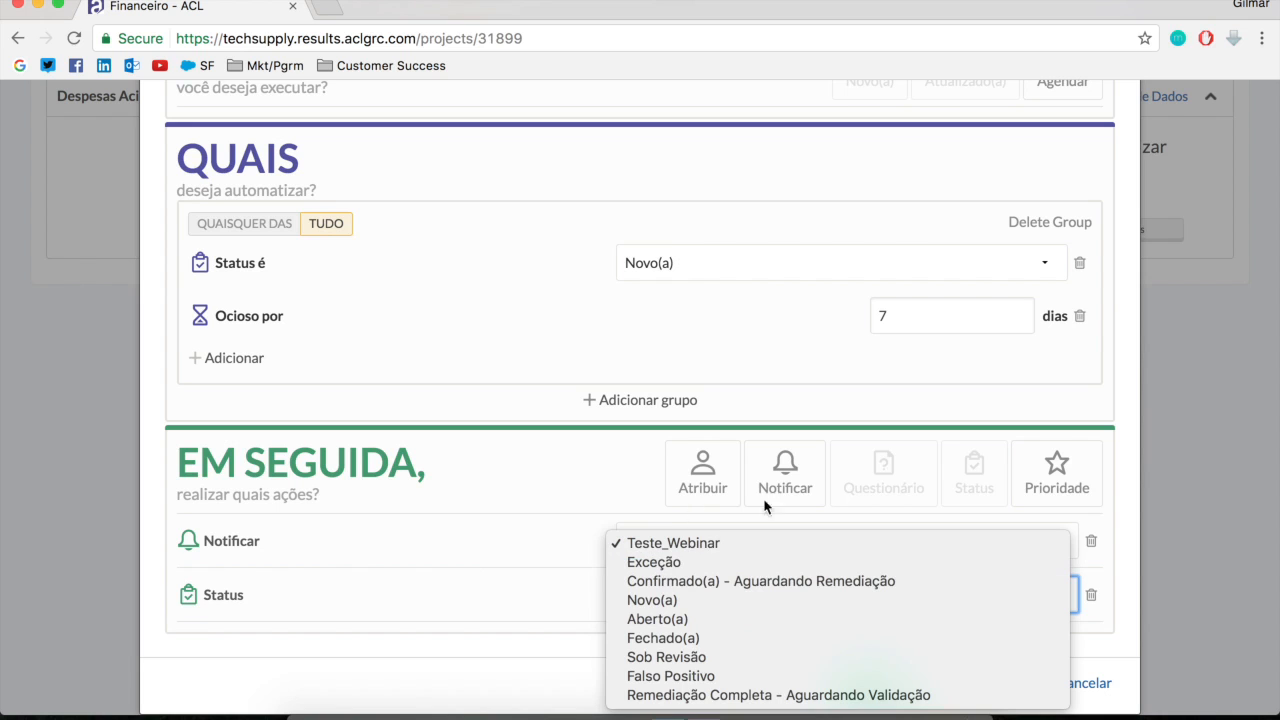
pyautogui.click(1058, 484)
pyautogui.click(1091, 595)
# Add a priority action to the 7-day trigger that sets the priority to Alto(a)
pyautogui.click(1057, 523)
pyautogui.click(710, 595)
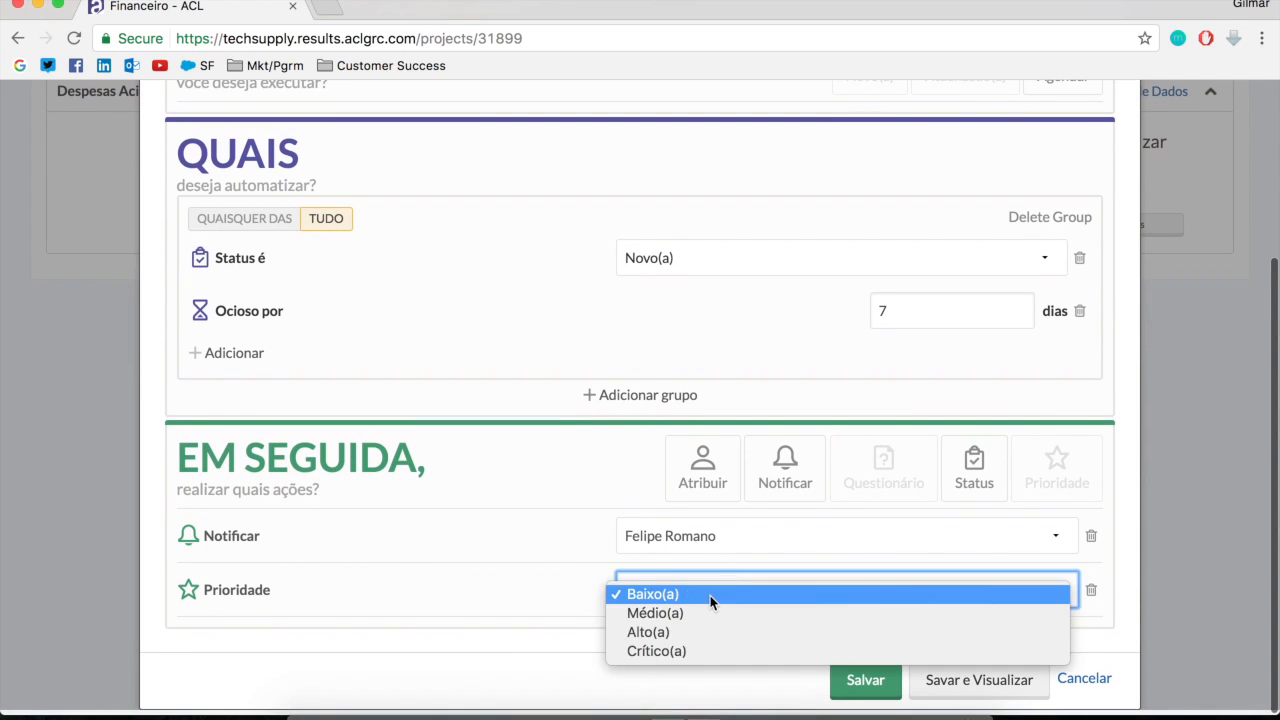
pyautogui.click(670, 633)
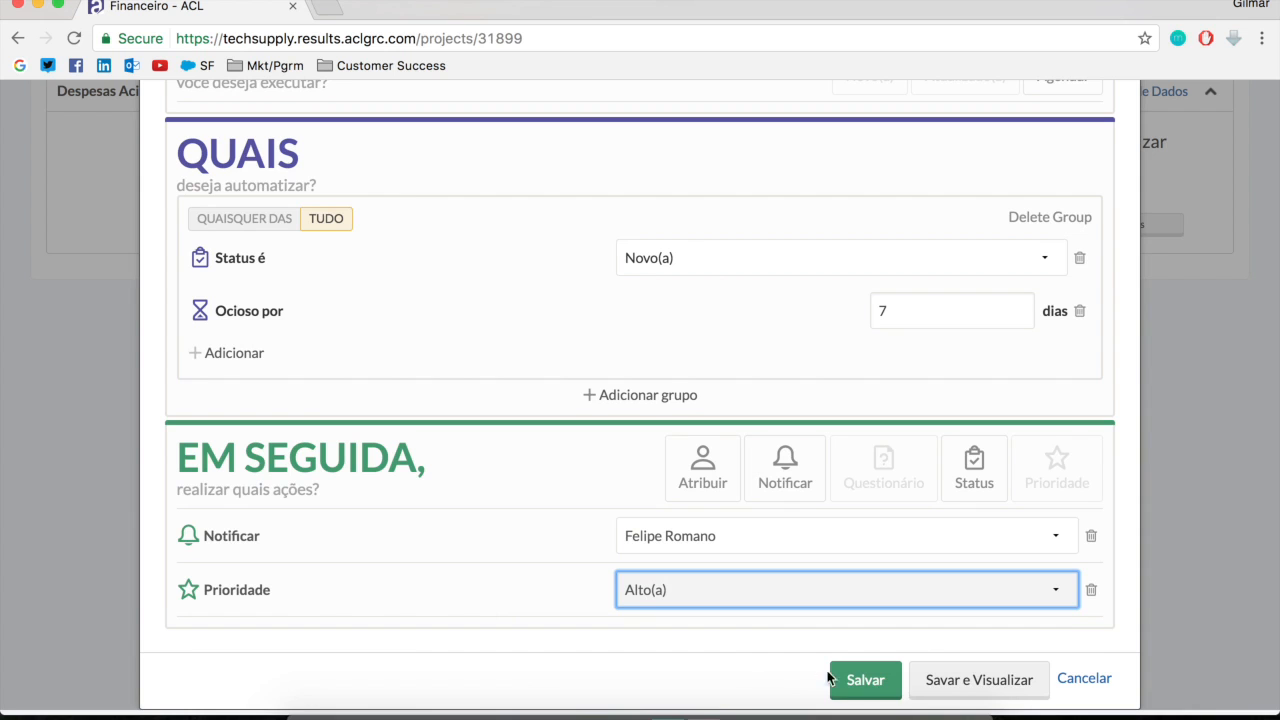
# Name the trigger "Nivel de Escalacao 3", save it and close the Automatizar dialog
pyautogui.scroll(5, 700, 508)
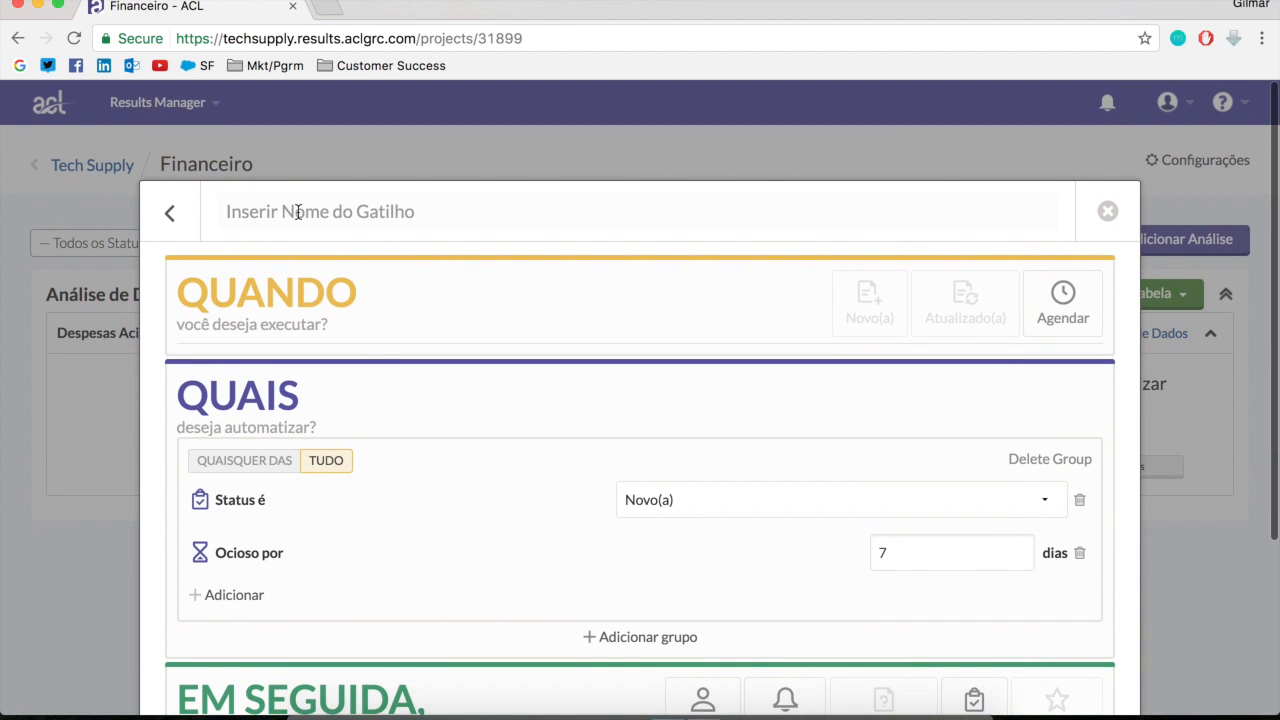
pyautogui.write('Nivel de ')
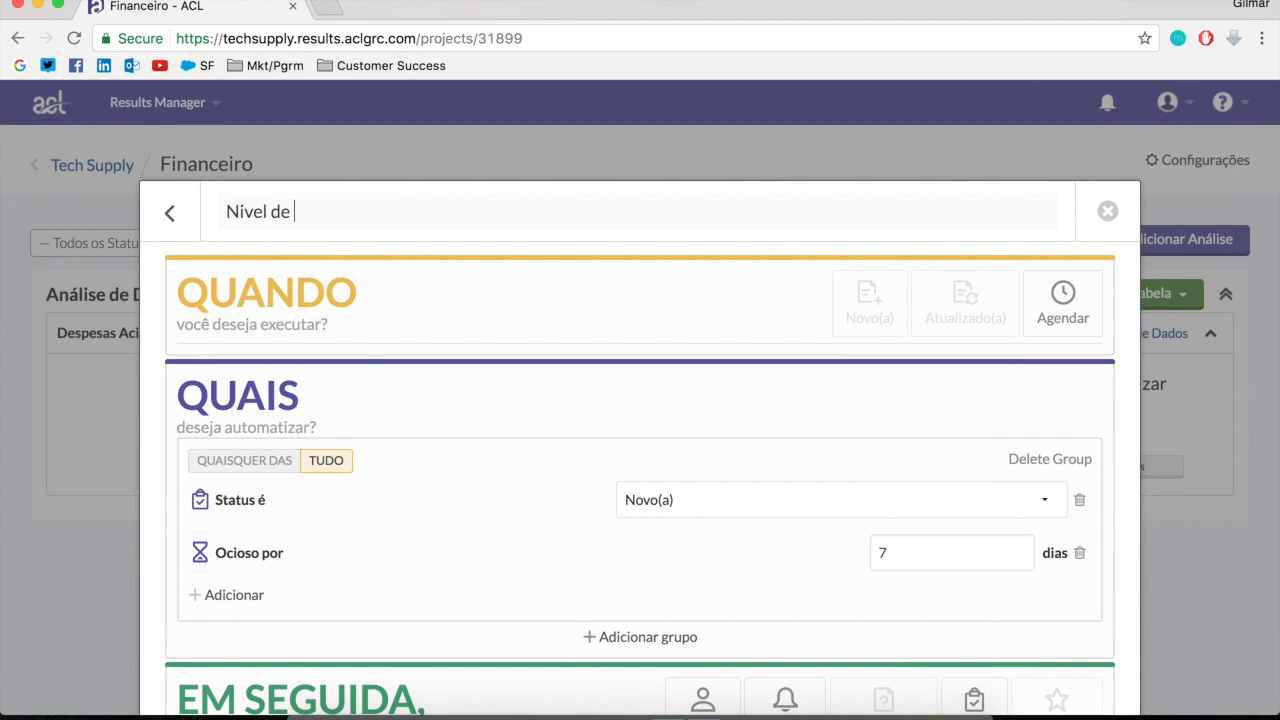
pyautogui.write('Escalacao 3')
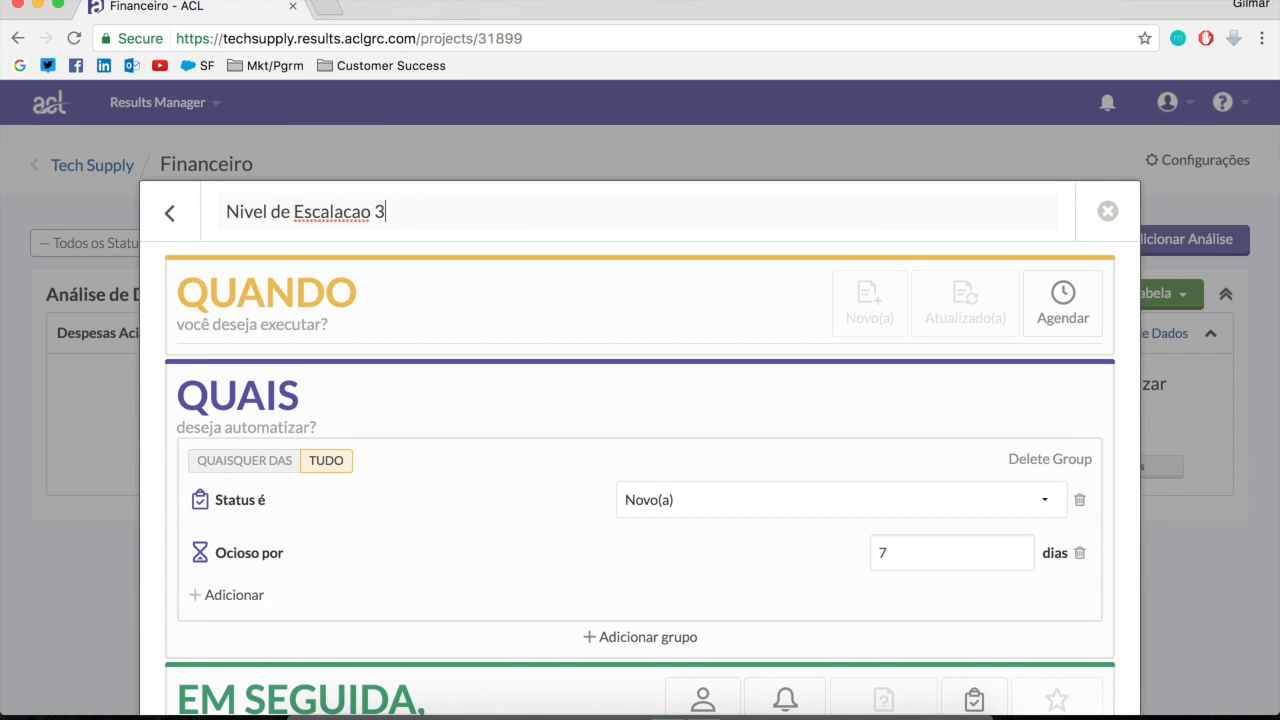
pyautogui.scroll(-5, 865, 503)
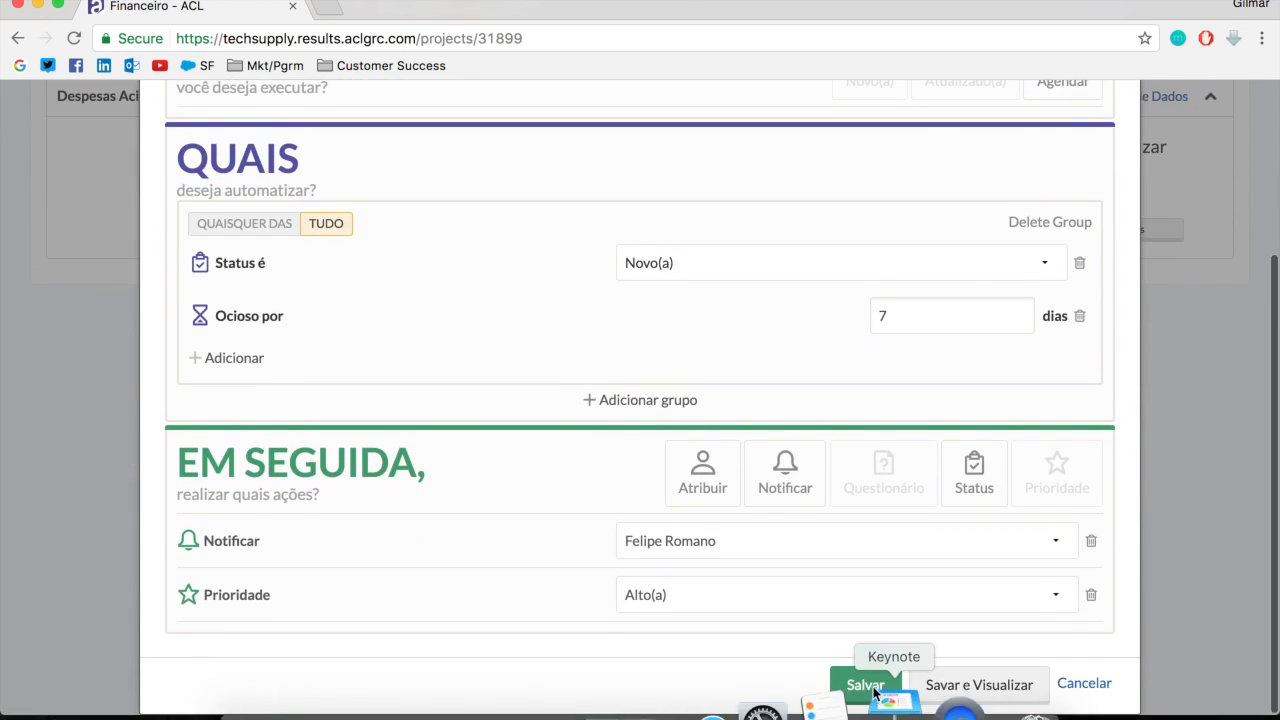
pyautogui.click(865, 690)
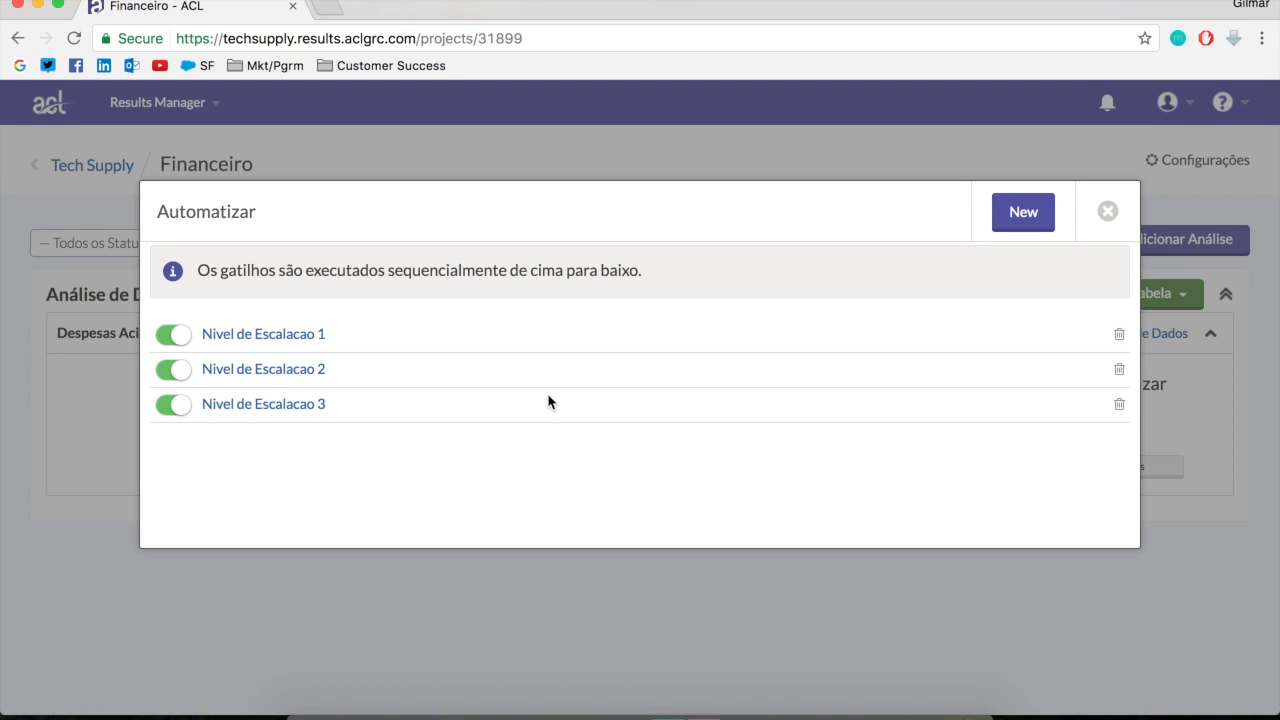
pyautogui.click(1108, 212)
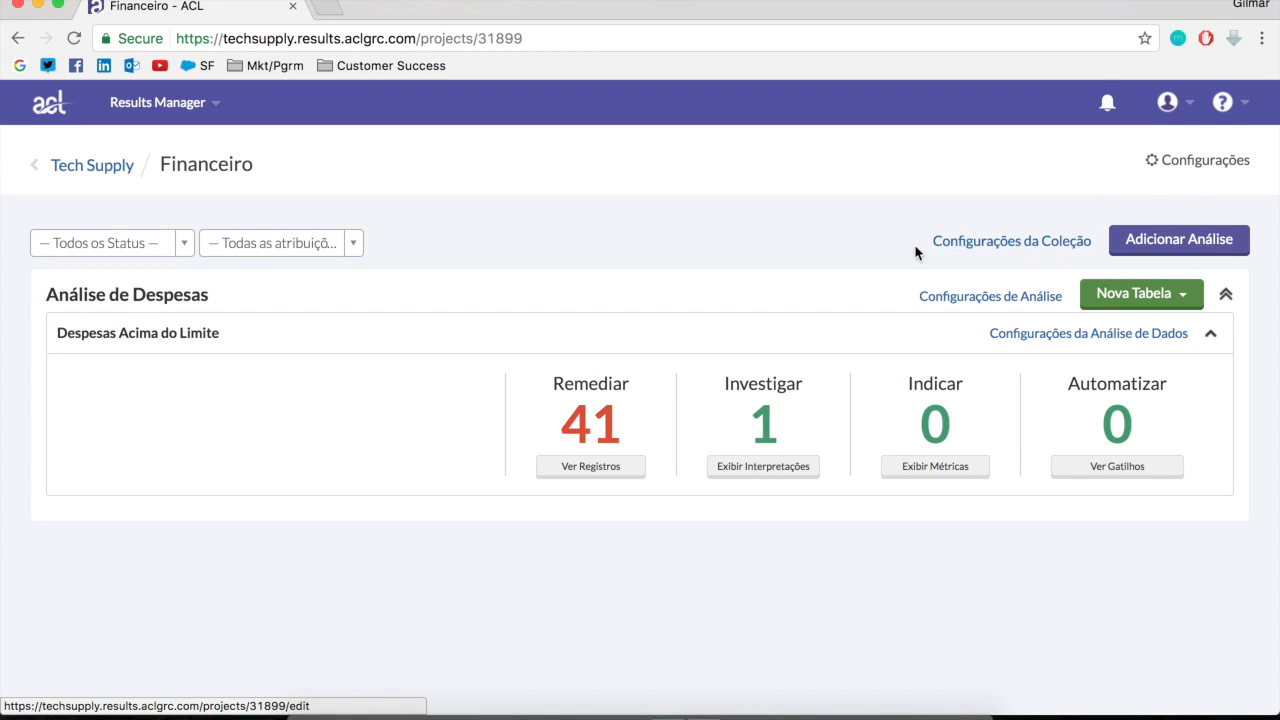
# Open the questionnaires in the Financeiro collection settings and start adding a new questionnaire
pyautogui.click(989, 248)
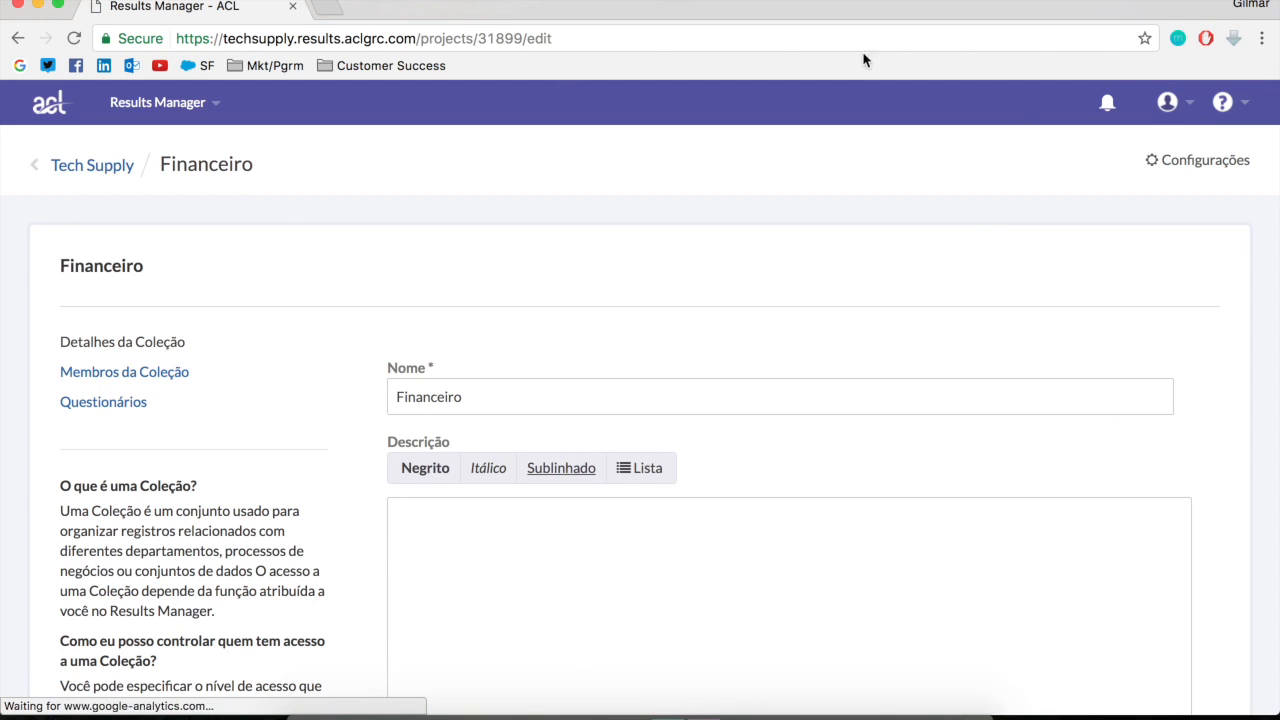
pyautogui.click(89, 408)
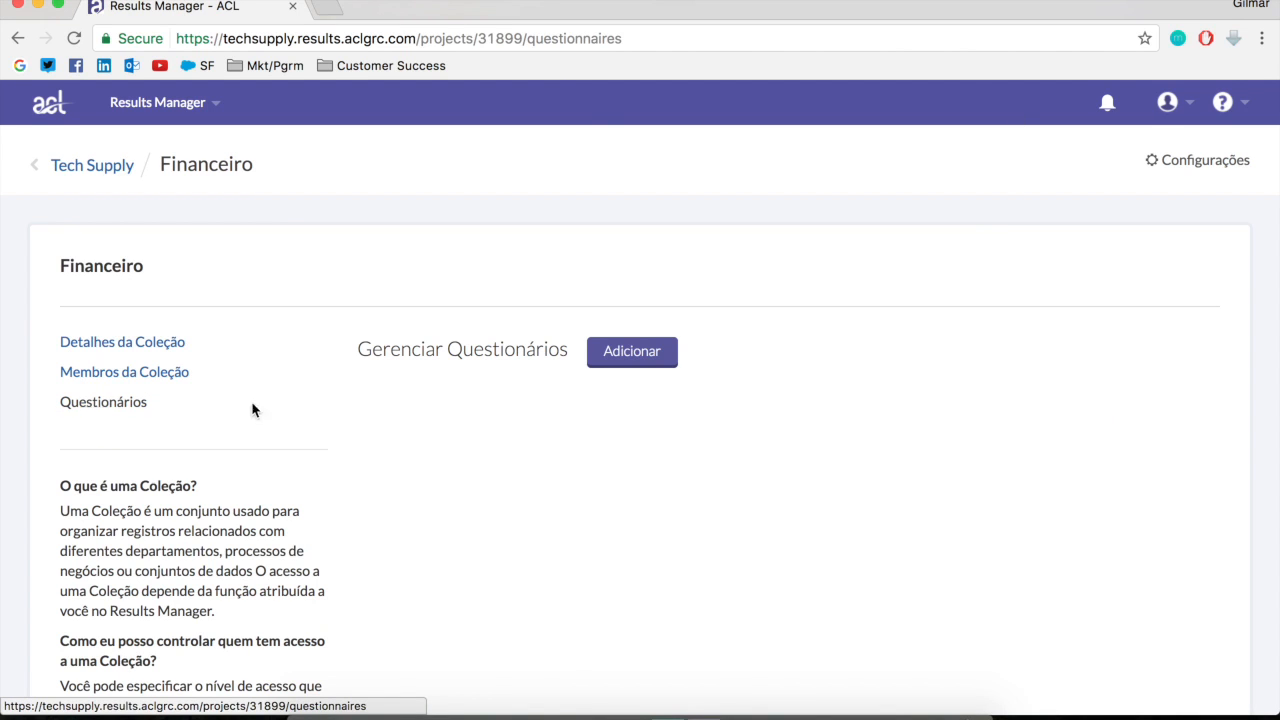
pyautogui.click(634, 360)
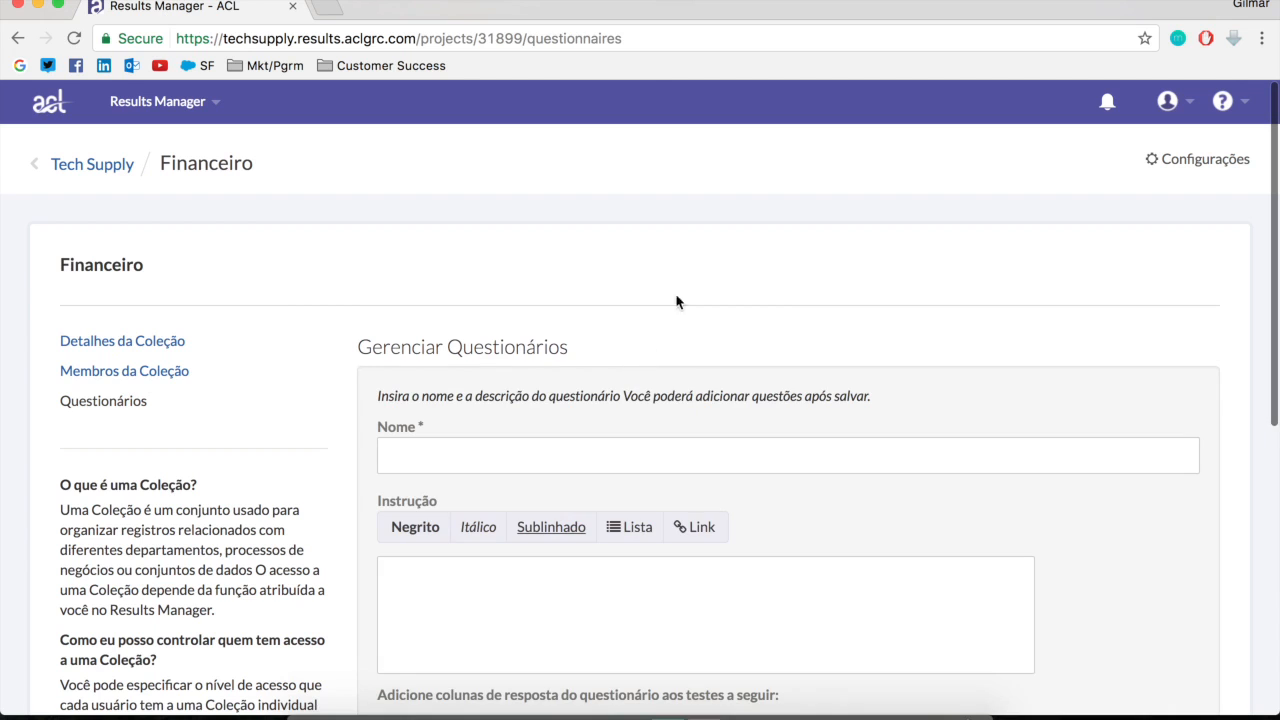
# Name the questionnaire "Questionário_Aprovação_Despesas" and save it
pyautogui.click(566, 457)
pyautogui.scroll(-5, 727, 515)
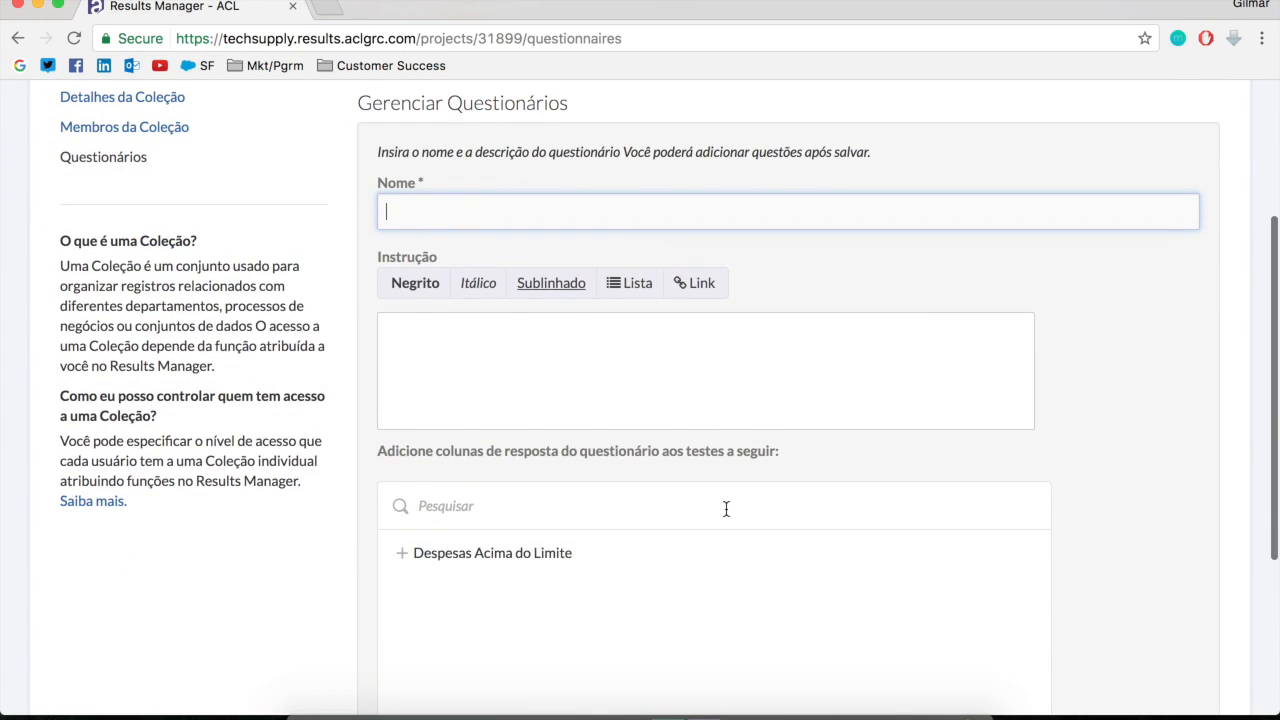
pyautogui.write('Questionar')
pyautogui.press('Down')
pyautogui.press('Return')
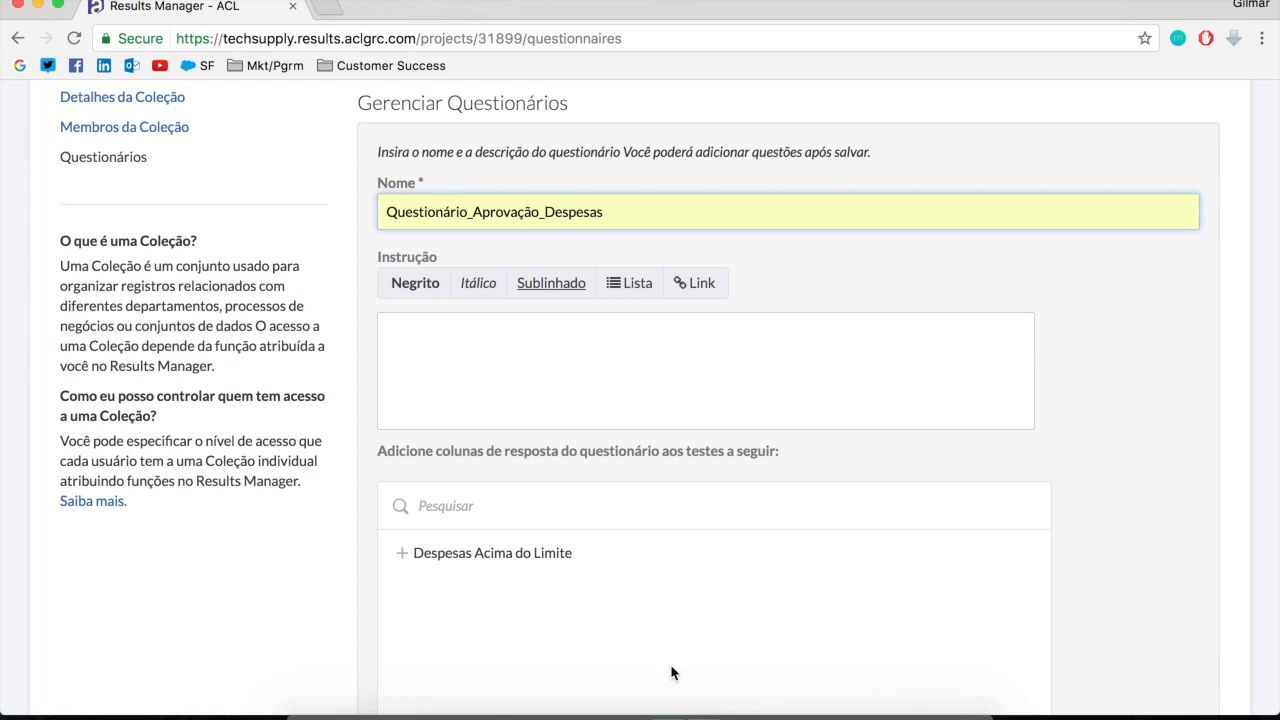
pyautogui.scroll(-5, 671, 660)
pyautogui.click(414, 577)
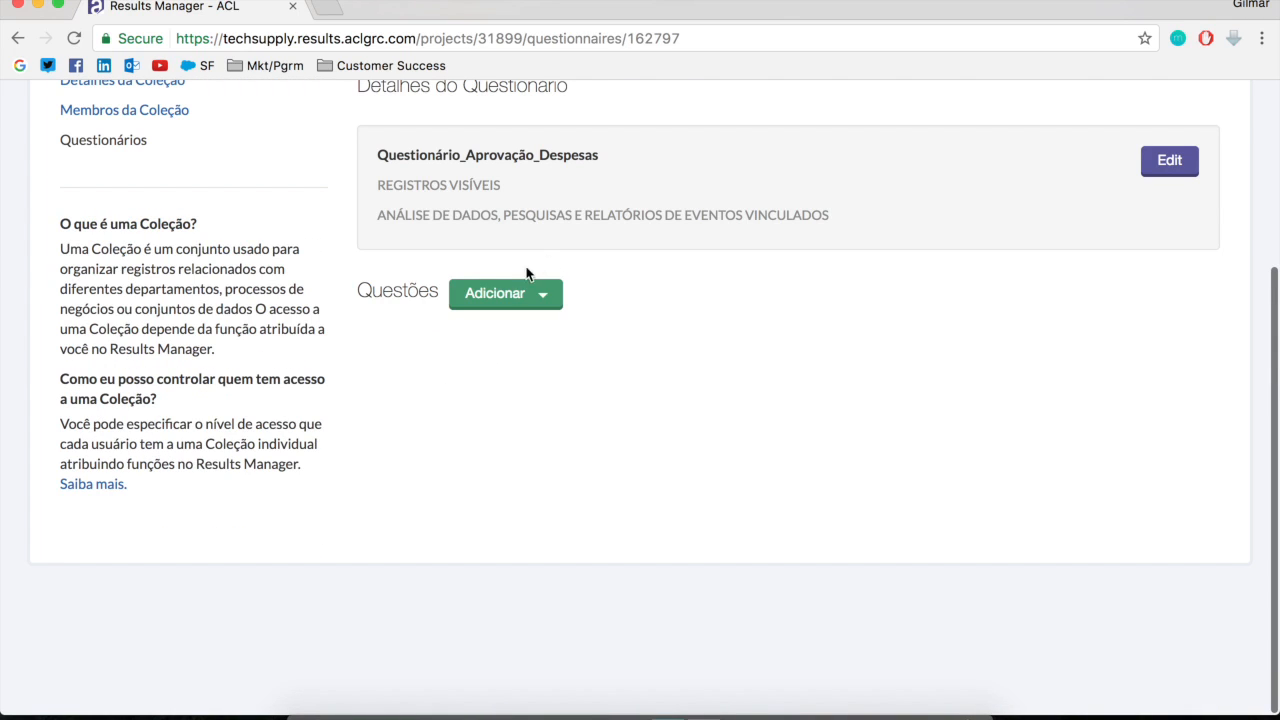
pyautogui.click(530, 293)
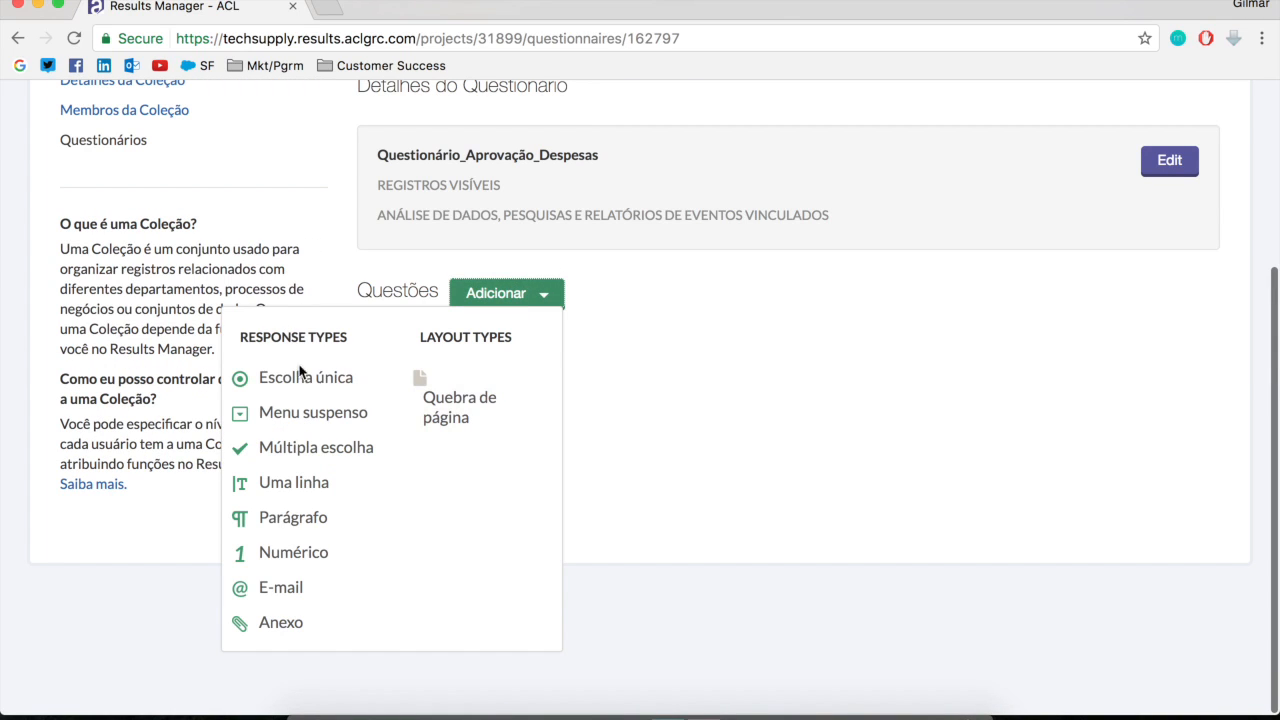
pyautogui.hscroll(-5, 318, 378)
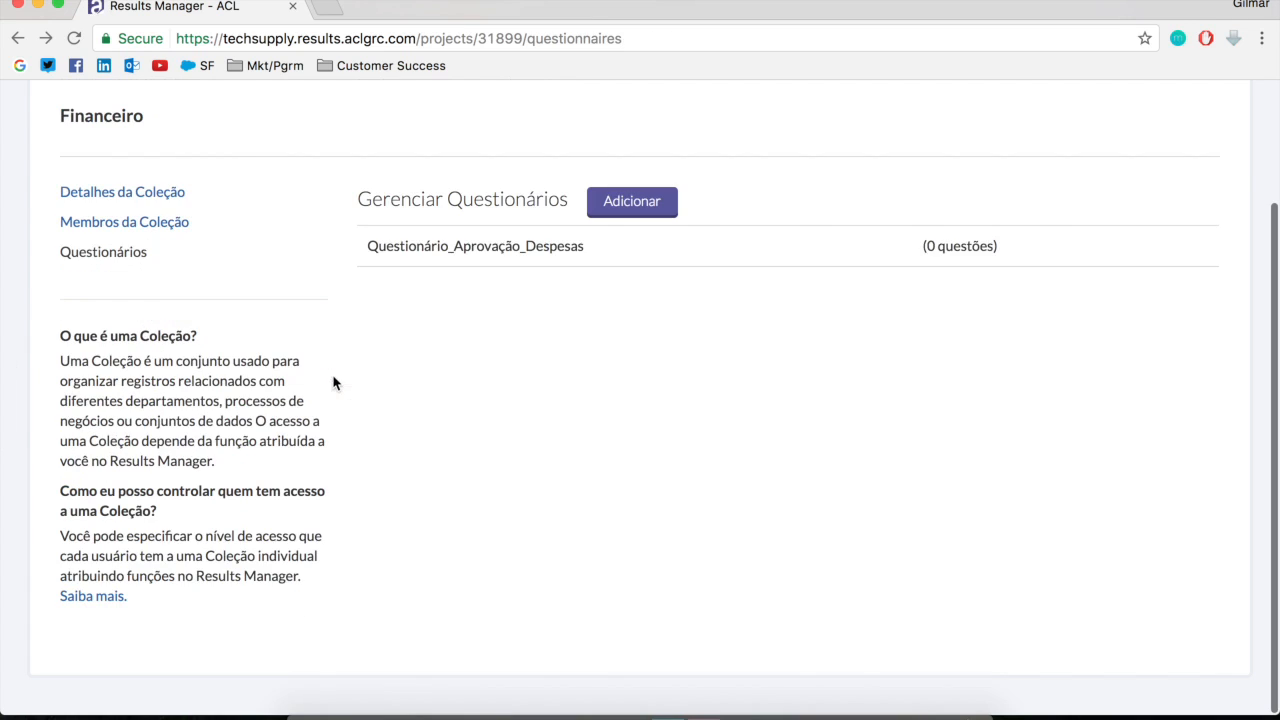
pyautogui.click(1066, 252)
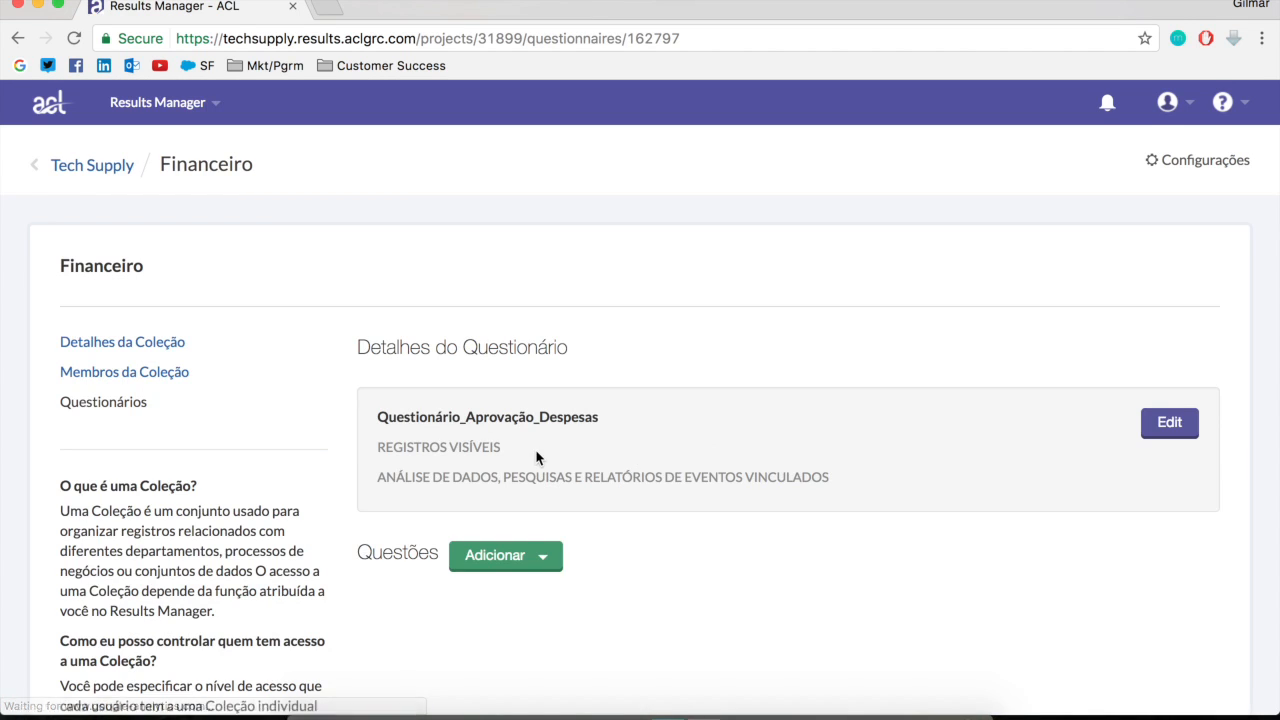
# Add a Menu suspenso question to the questionnaire with the text "Selecione o tipo de despesa realizada:"
pyautogui.scroll(-3, 536, 456)
pyautogui.click(529, 370)
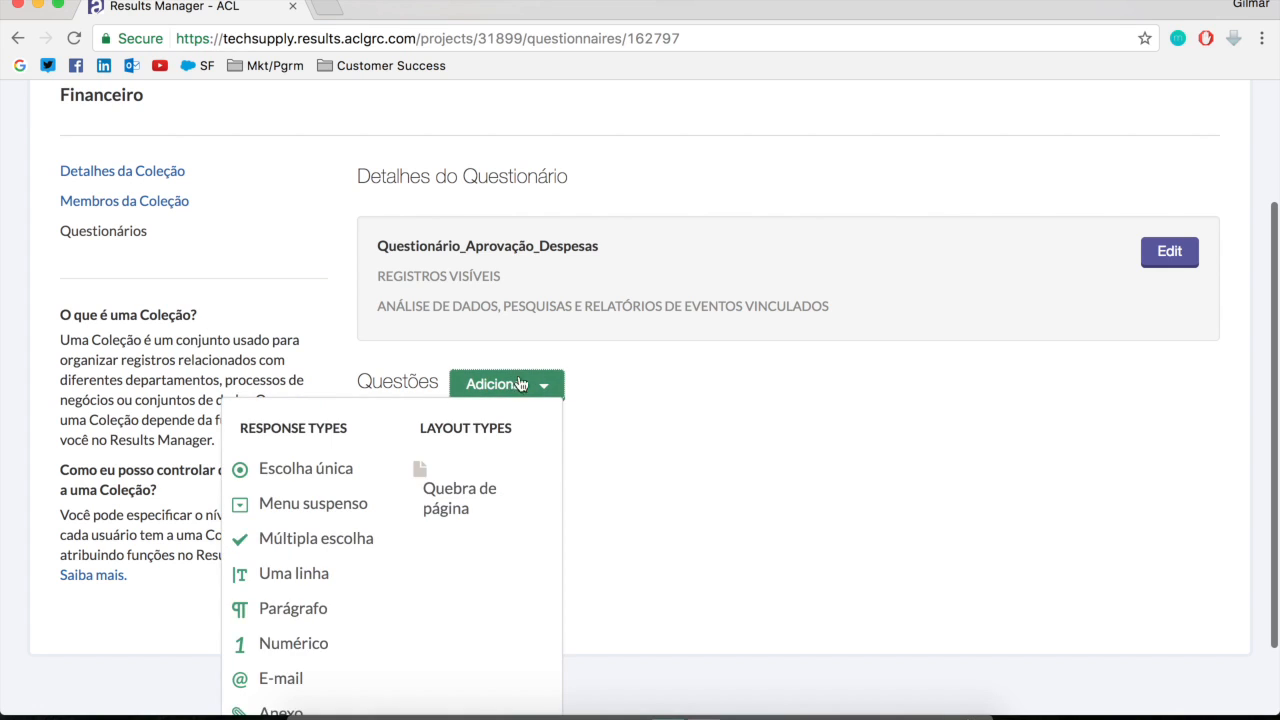
pyautogui.scroll(-2, 443, 531)
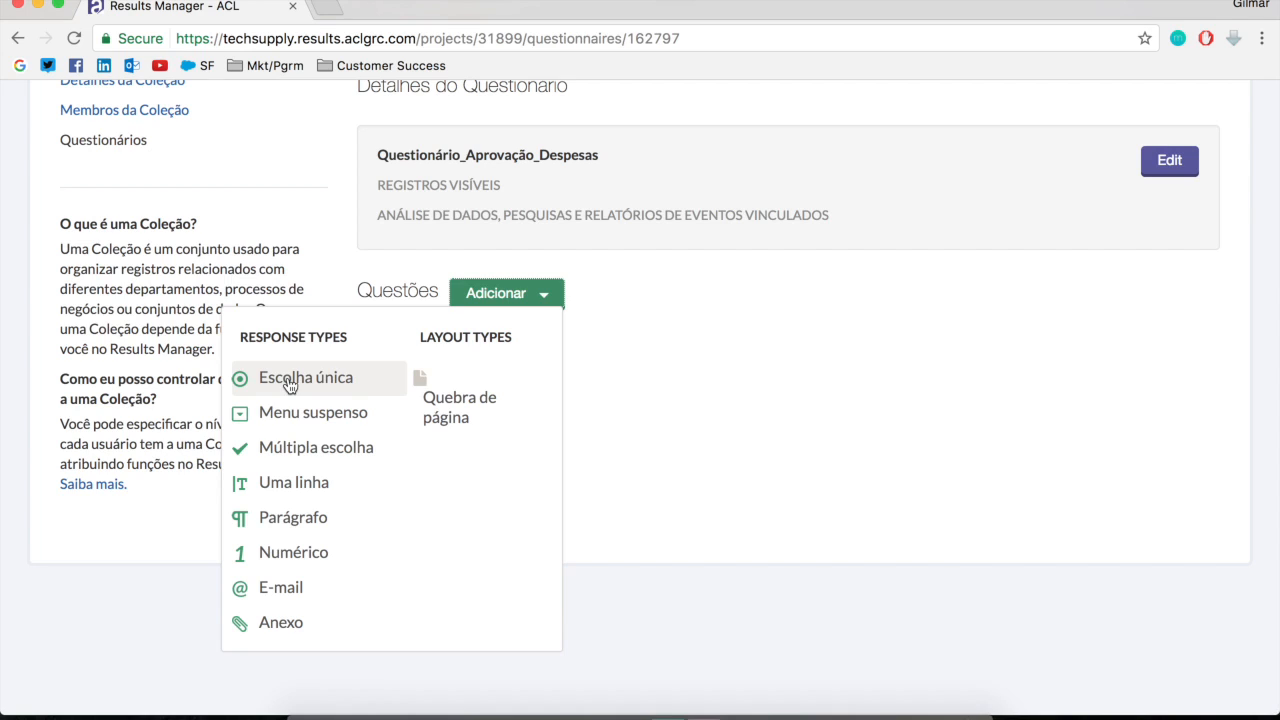
pyautogui.click(303, 414)
pyautogui.click(706, 496)
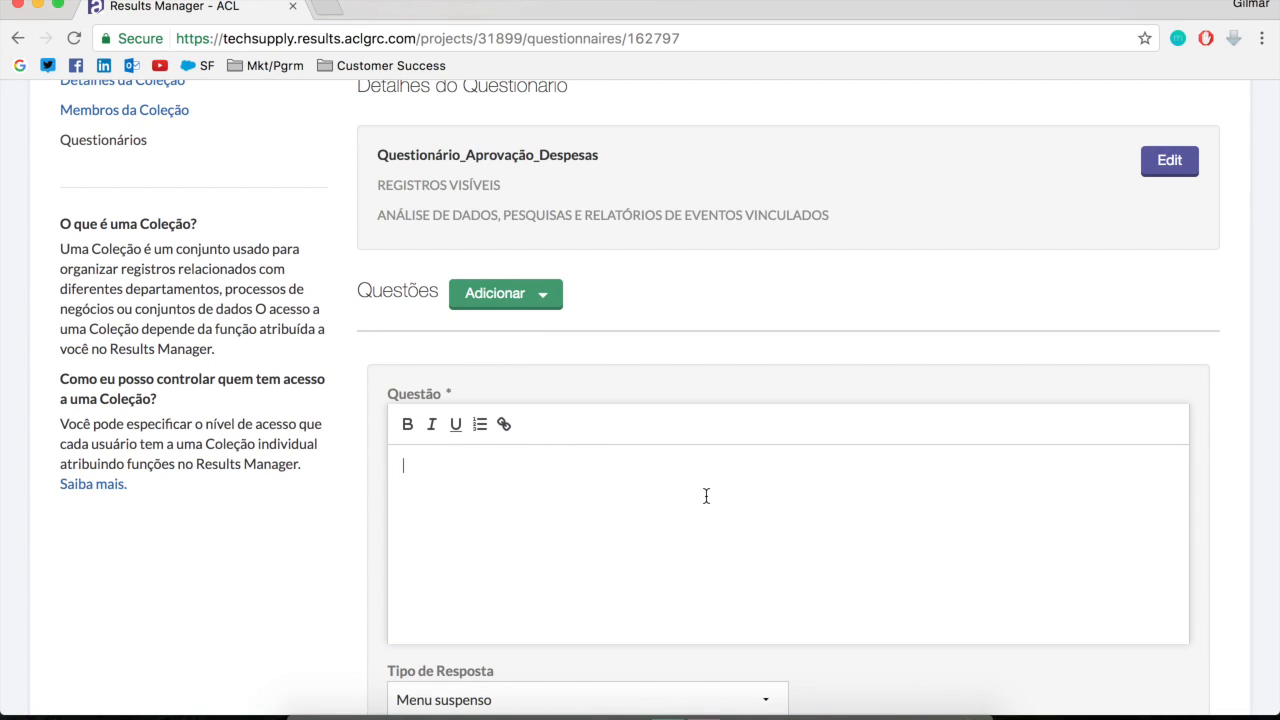
pyautogui.write('Selecione o tipo de despesa')
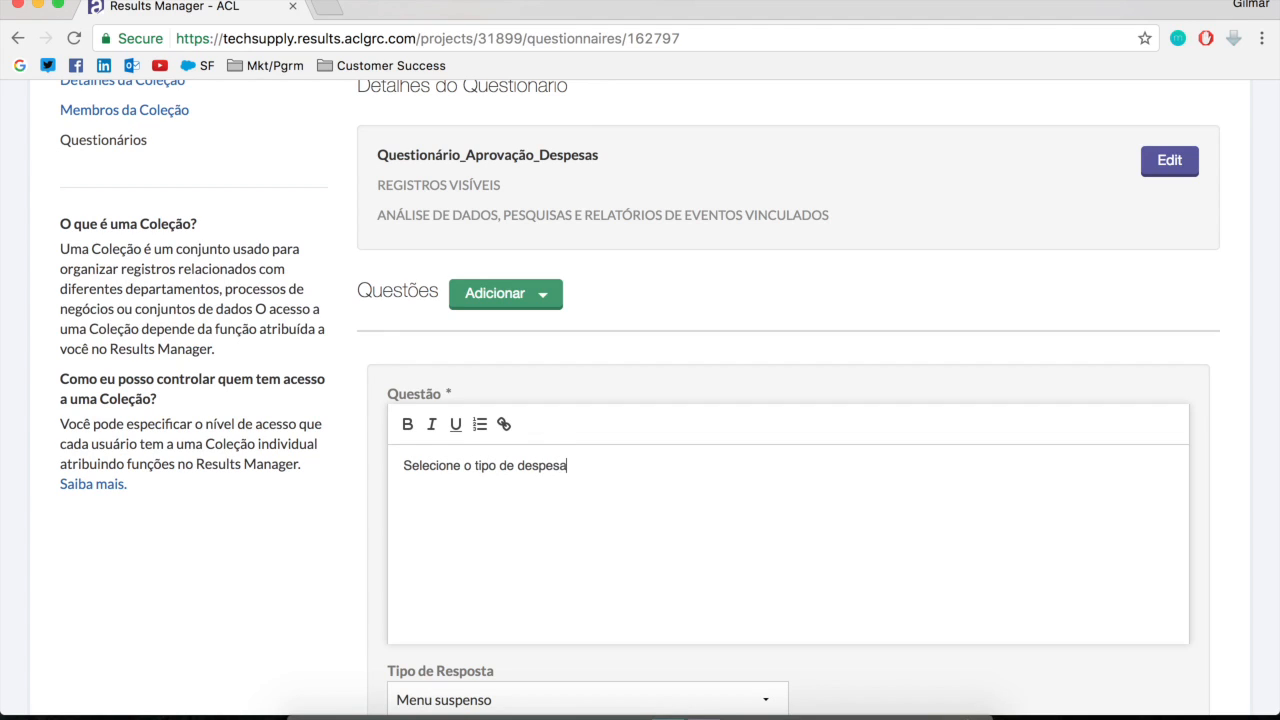
pyautogui.write(' realizada:')
# Enter "Combustível" and "Pedágio" as the first two answer options of the expense type question
pyautogui.scroll(-5, 905, 531)
pyautogui.click(592, 435)
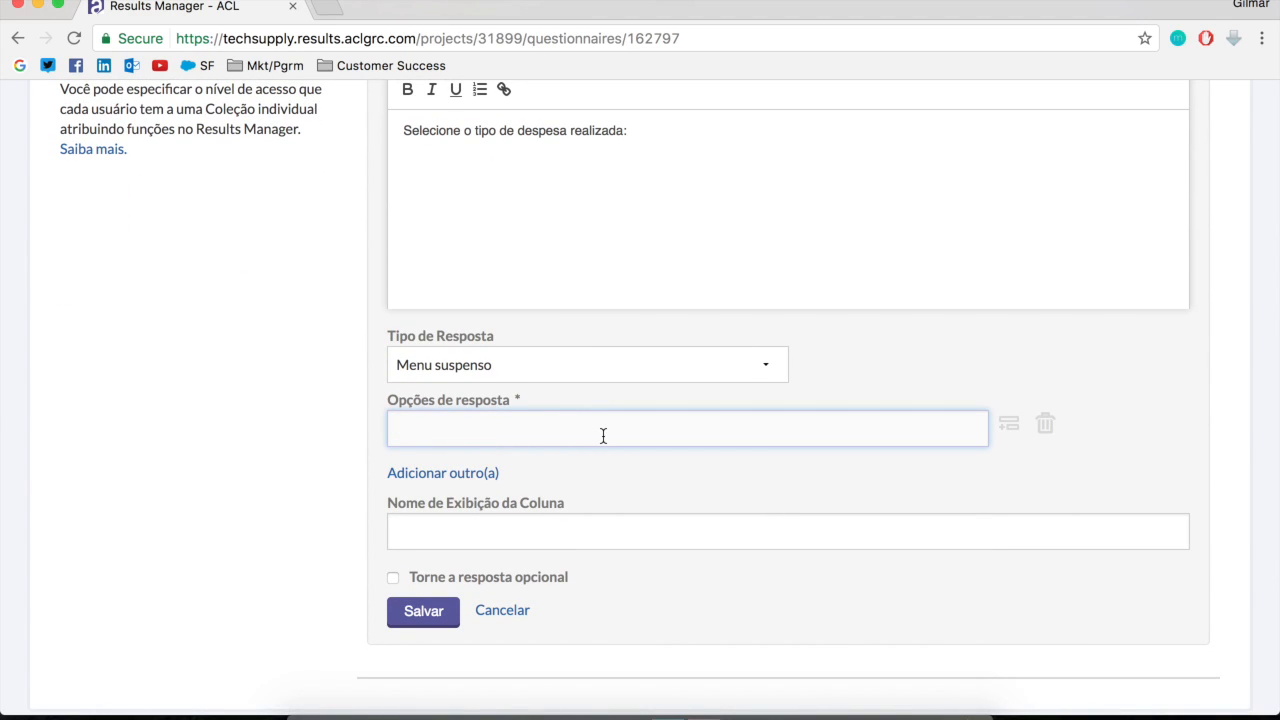
pyautogui.write('COmu')
pyautogui.press('BackSpace')
pyautogui.press('BackSpace')
pyautogui.press('BackSpace')
pyautogui.write('ombu')
pyautogui.click(425, 472)
pyautogui.write('Pedágio')
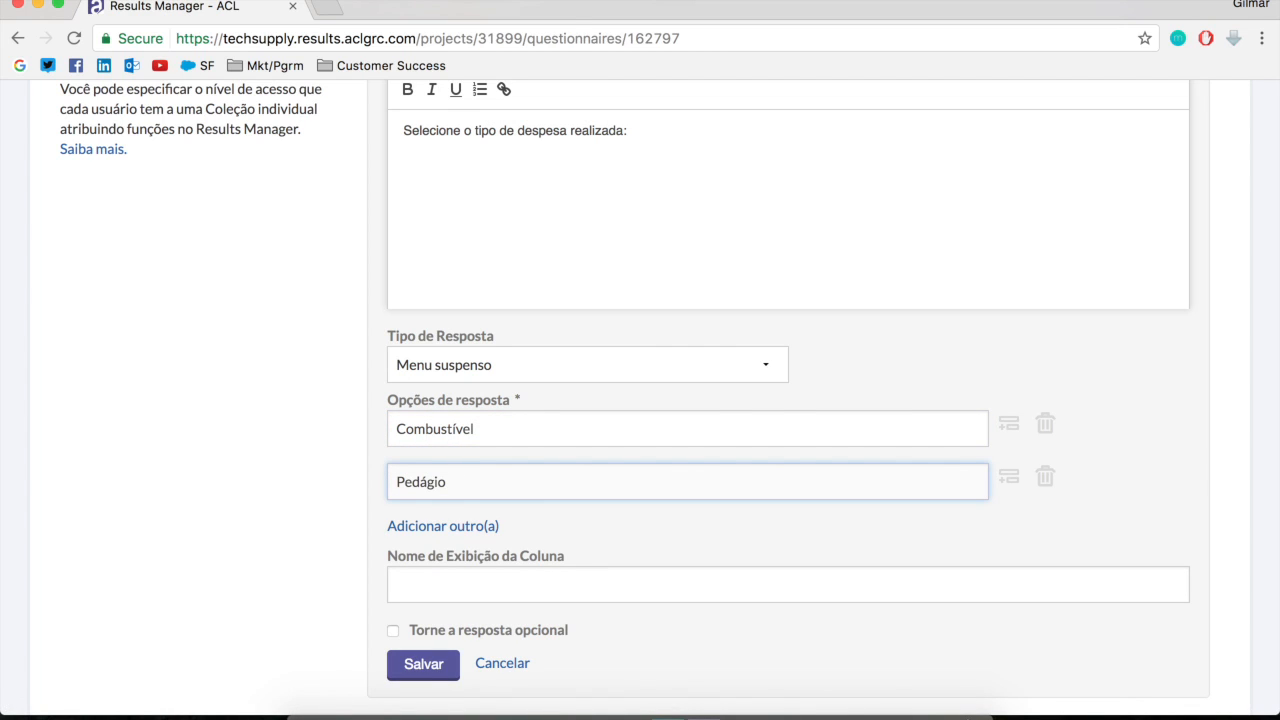
# Add the answer options "Hotel", "Passagem Aérea" and "Táxi" to the expense type question
pyautogui.click(449, 527)
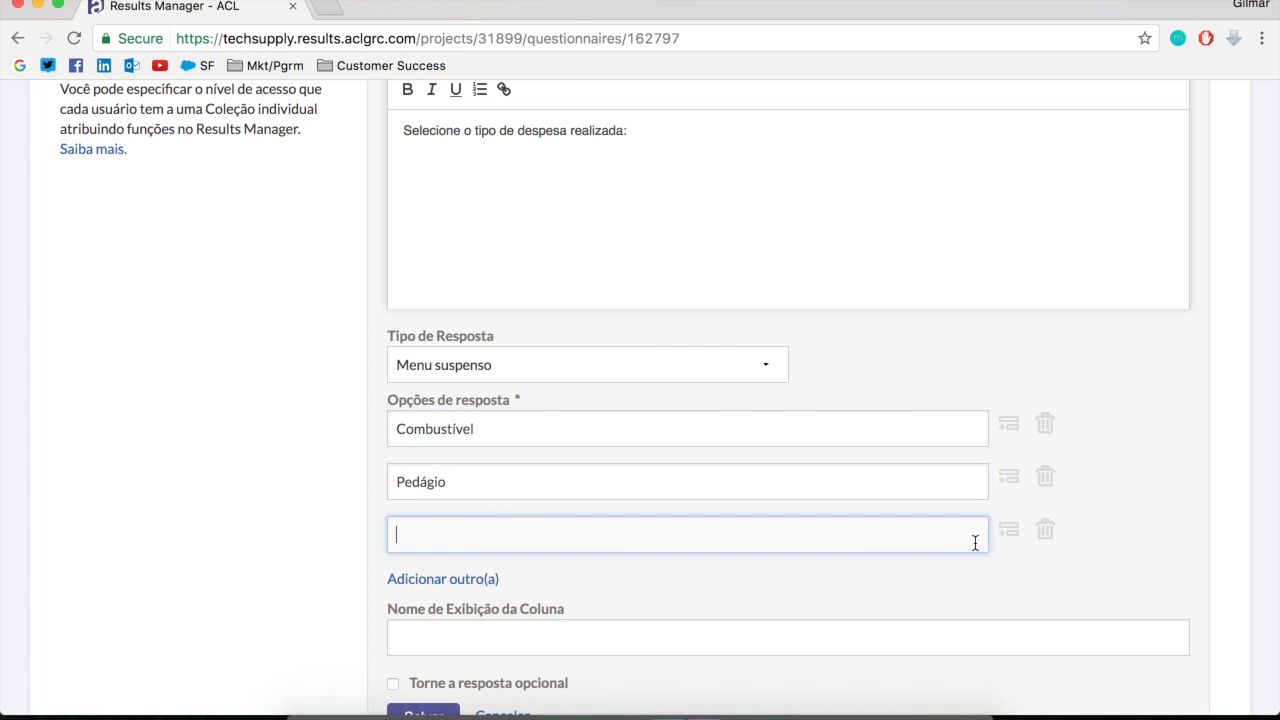
pyautogui.write('Hotel')
pyautogui.click(482, 579)
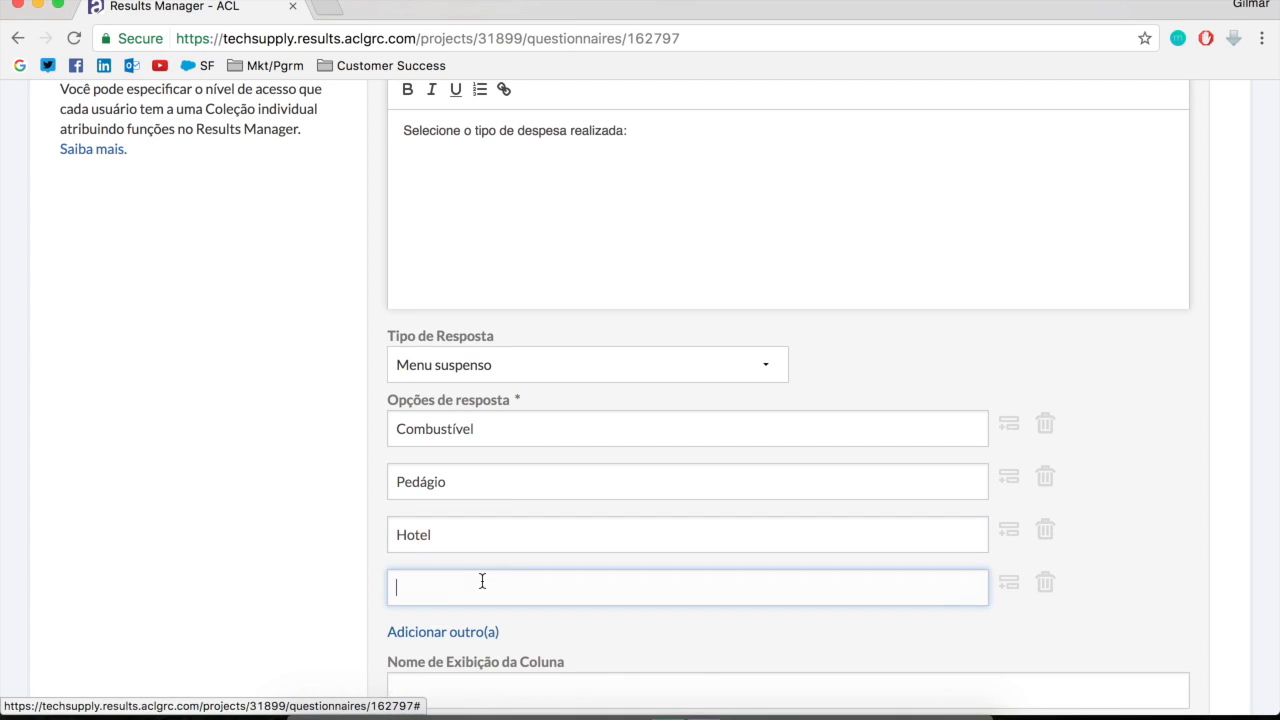
pyautogui.write('Passagem Aérea')
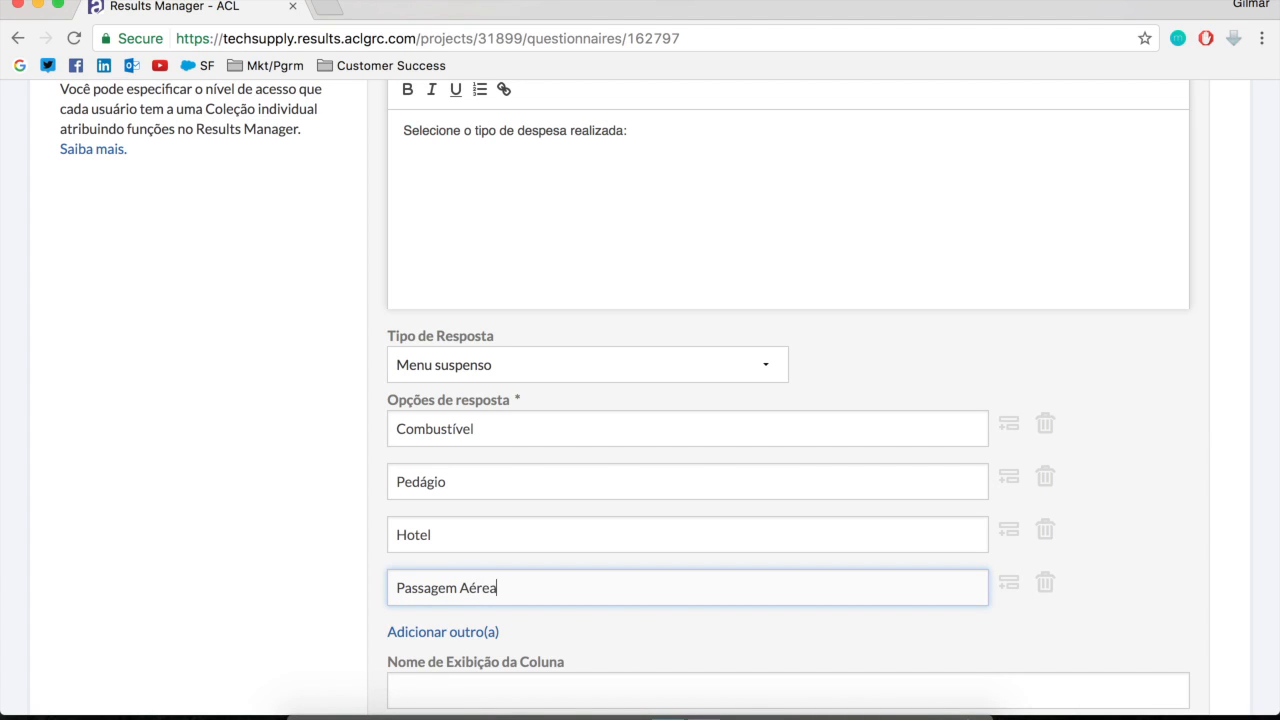
pyautogui.click(460, 632)
pyautogui.write('Táxi')
# Set the expense type question's column display name to "Tipo de Despesa" and save the question
pyautogui.scroll(-5, 594, 575)
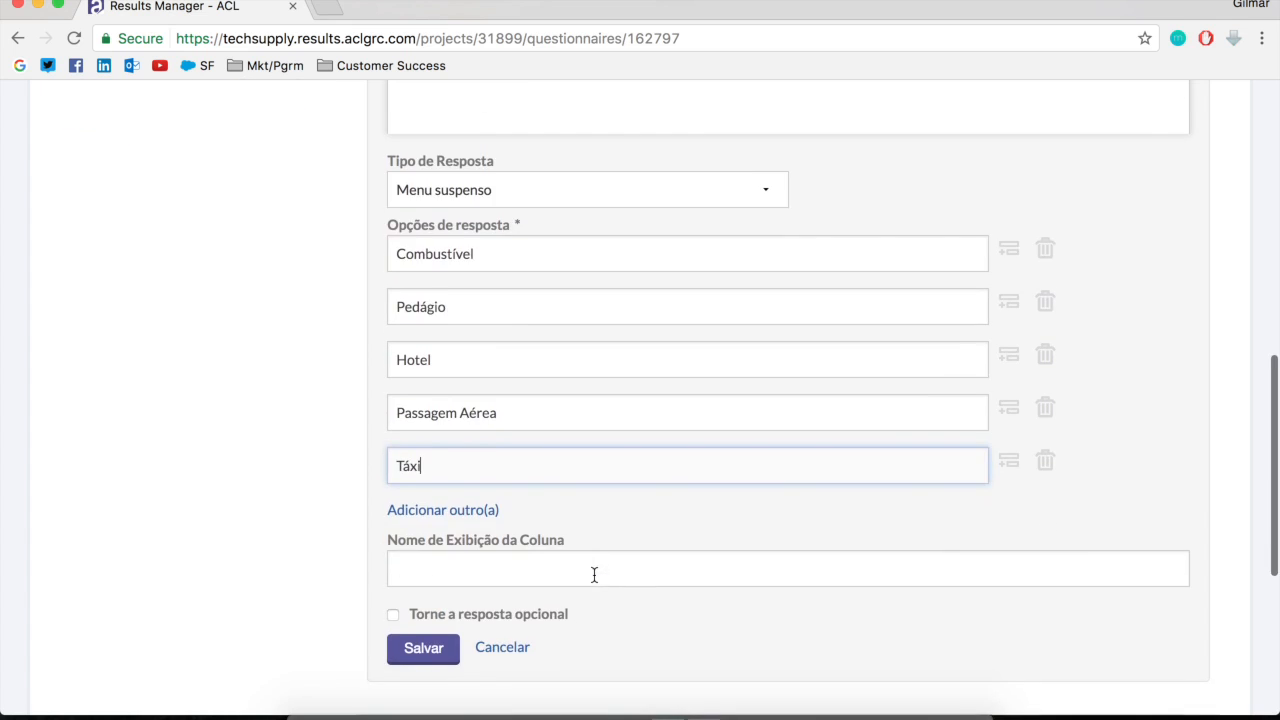
pyautogui.click(423, 335)
pyautogui.scroll(3, 1000, 452)
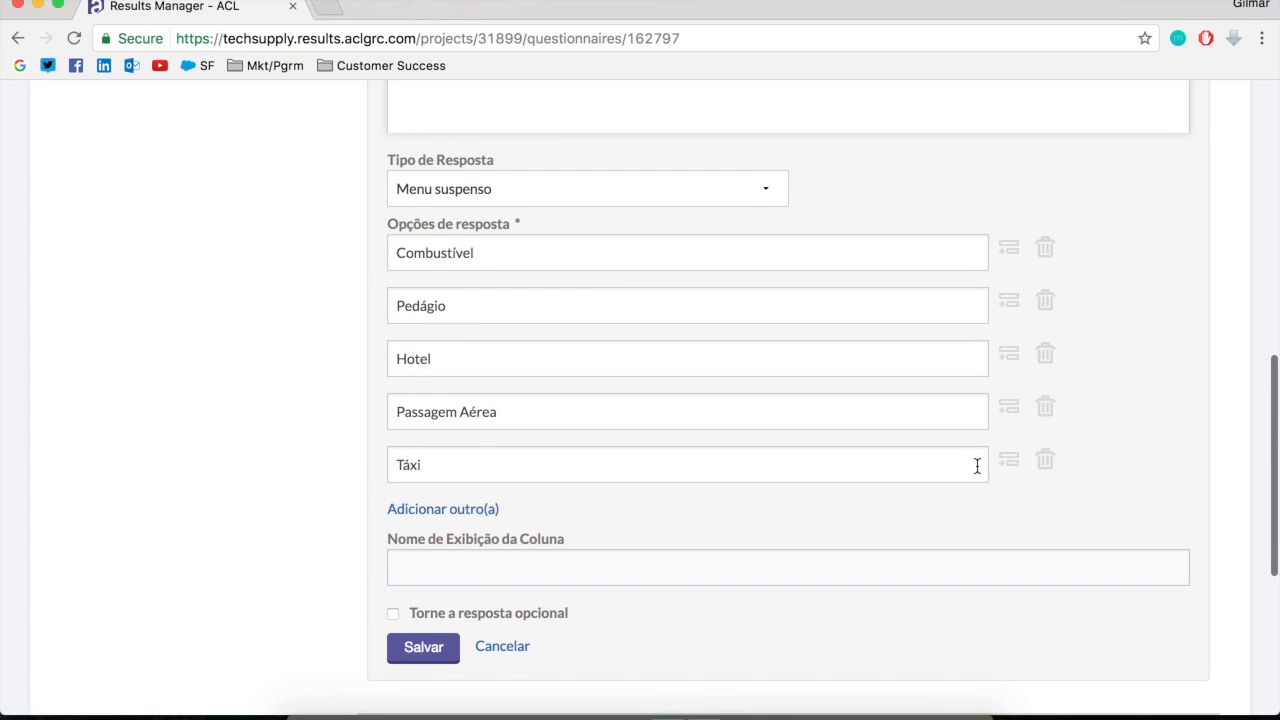
pyautogui.scroll(5, 574, 563)
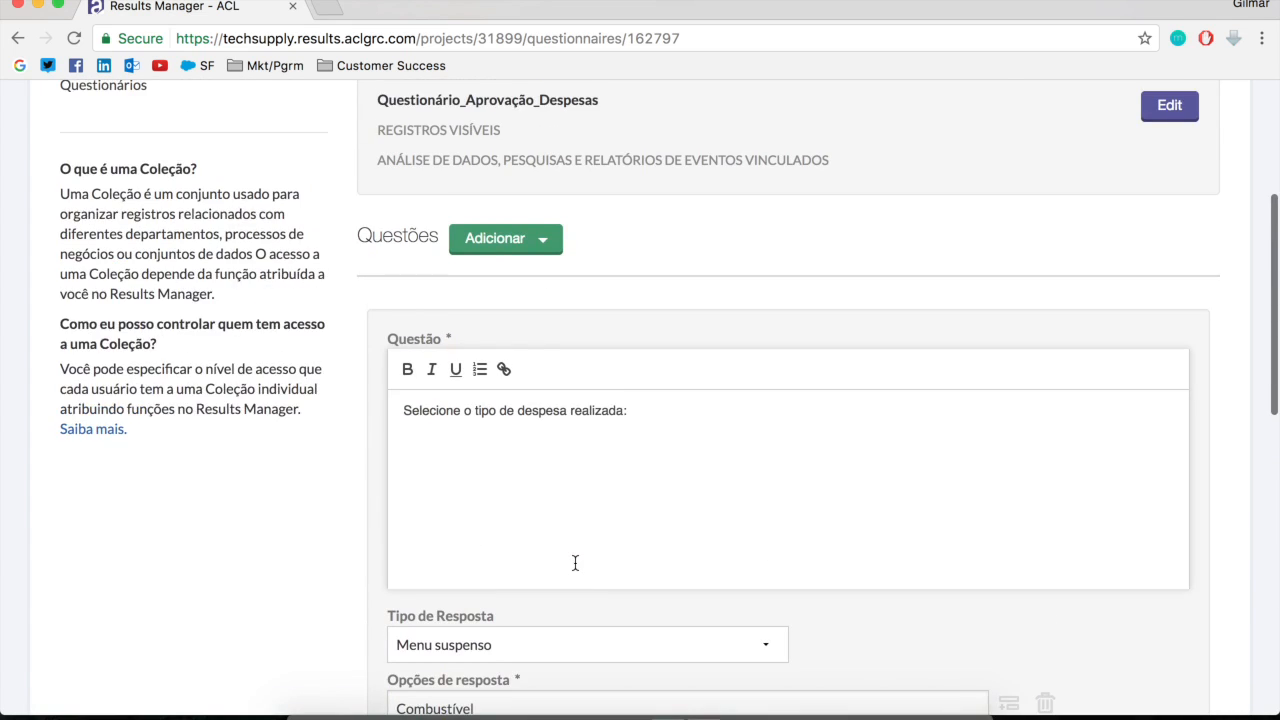
pyautogui.scroll(-3, 508, 337)
pyautogui.scroll(-3, 627, 640)
pyautogui.write('T')
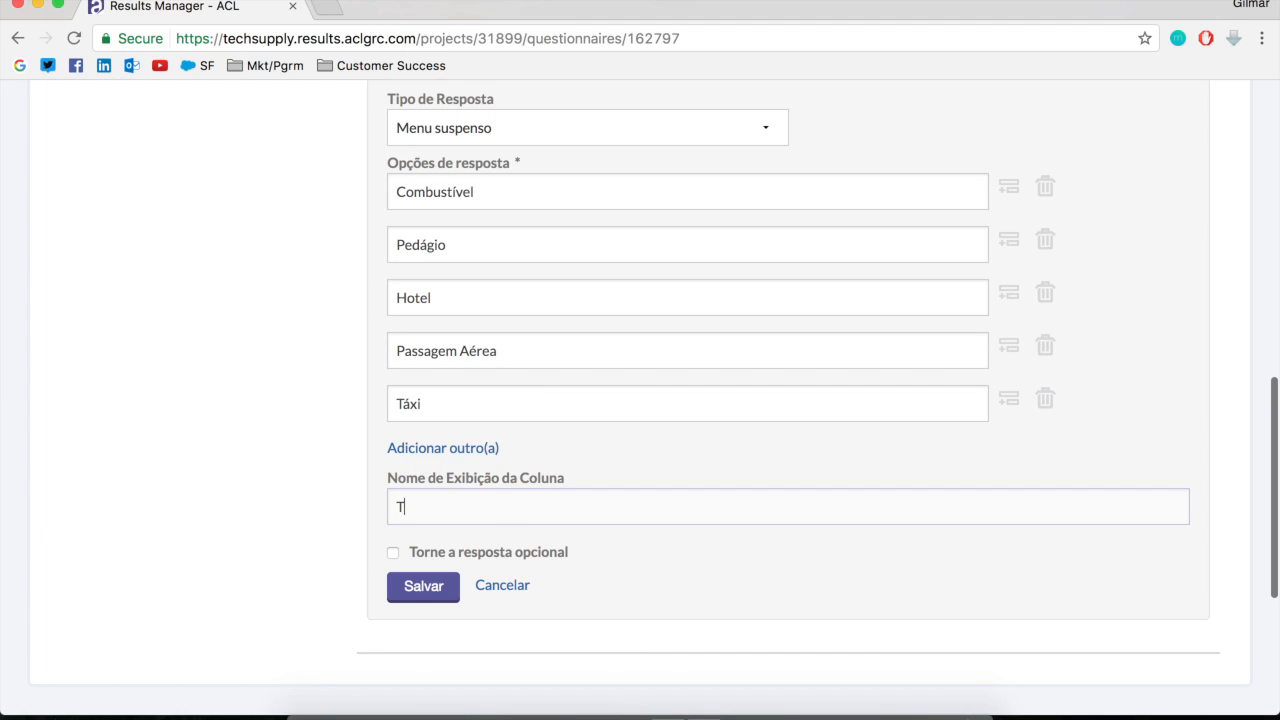
pyautogui.write('ipo de Despesa')
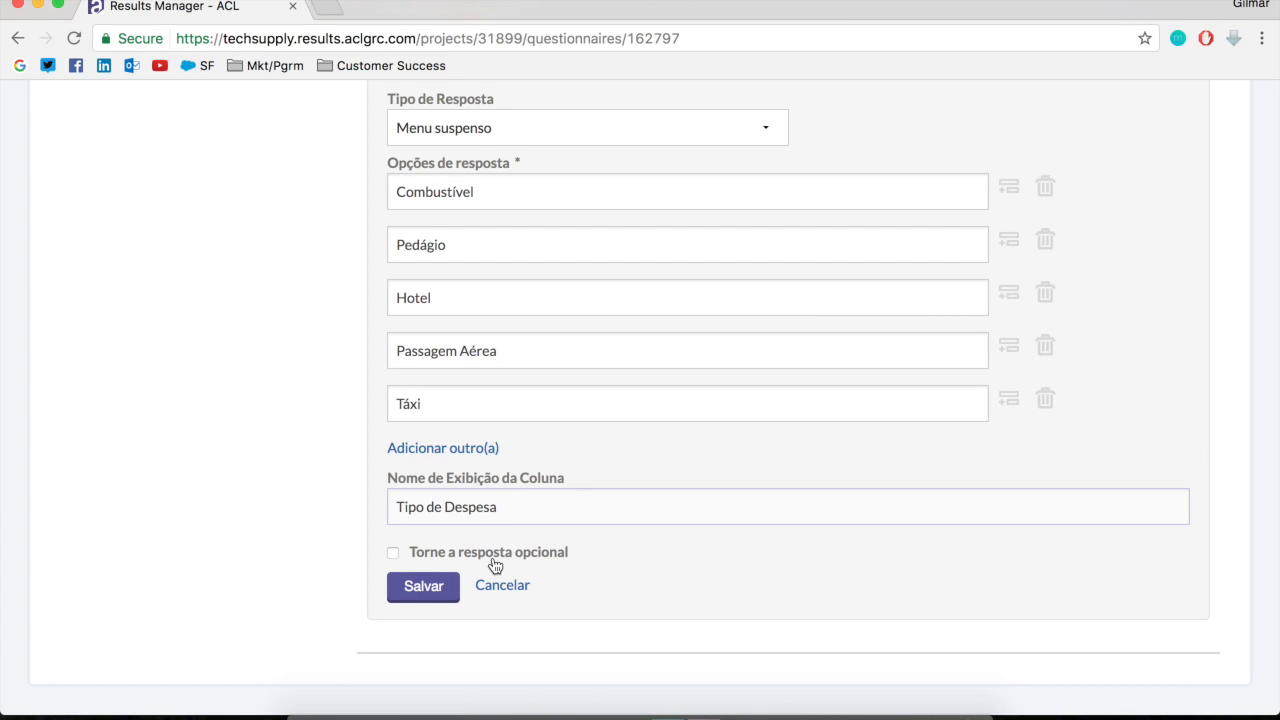
pyautogui.click(416, 588)
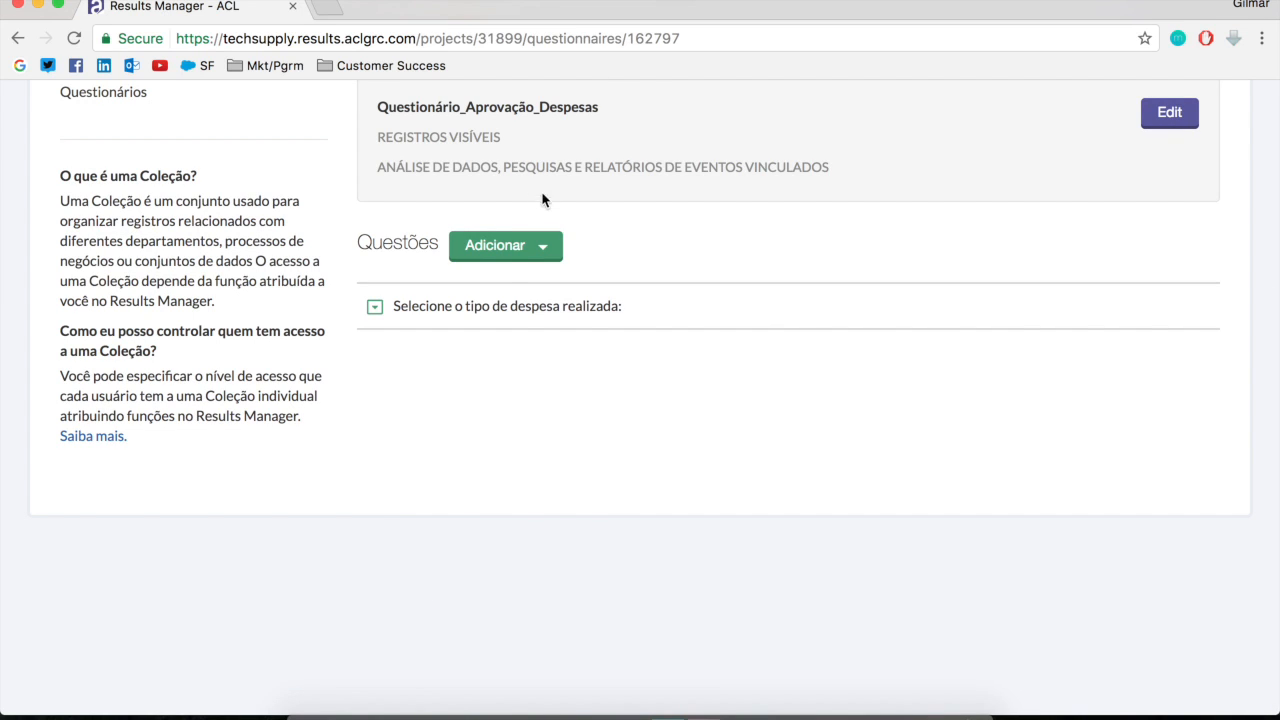
# Add an Anexo question with the text "Anexe a nota fiscal escaneada."
pyautogui.click(499, 257)
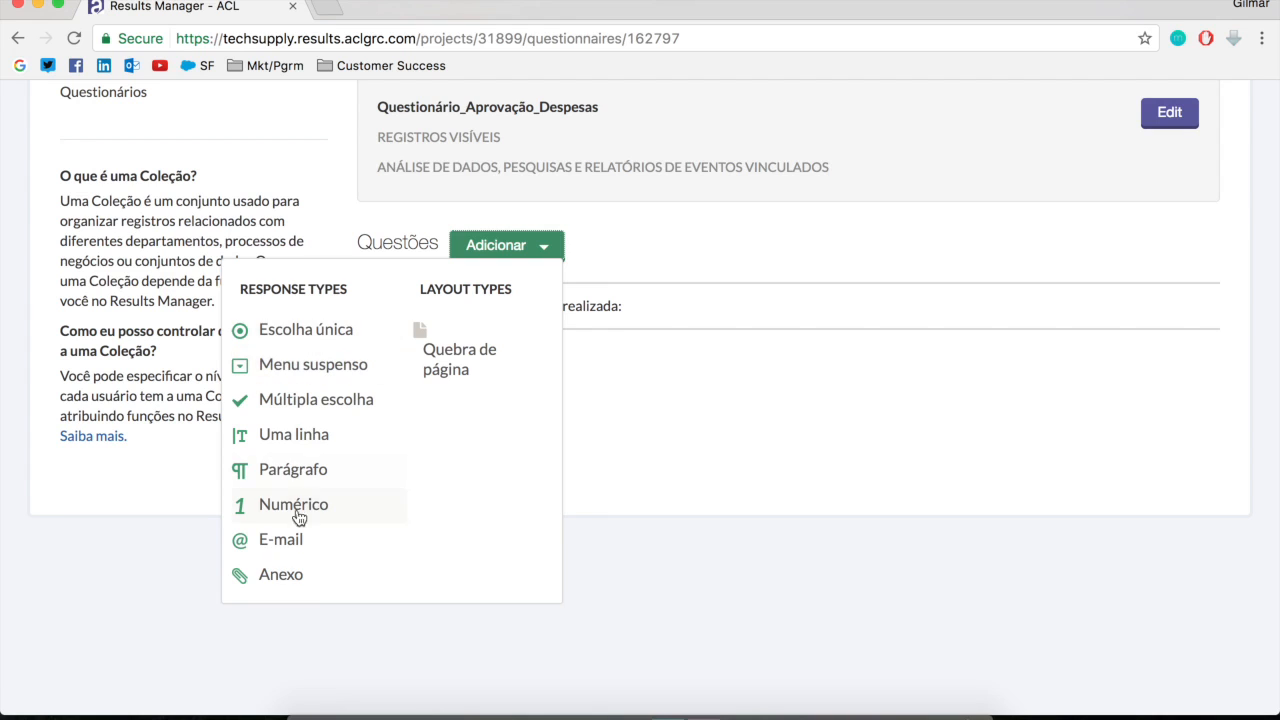
pyautogui.click(294, 577)
pyautogui.scroll(1, 458, 310)
pyautogui.scroll(5, 458, 310)
pyautogui.click(466, 286)
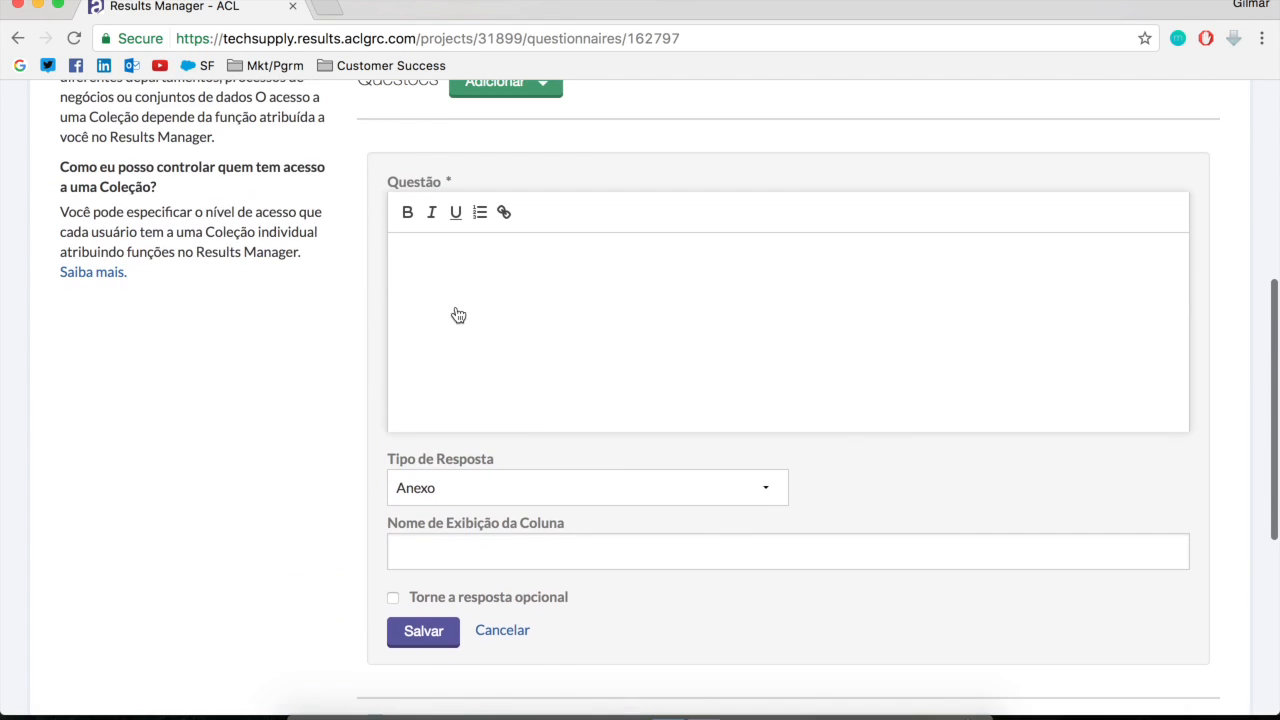
pyautogui.write('Anexe a nota fiscal')
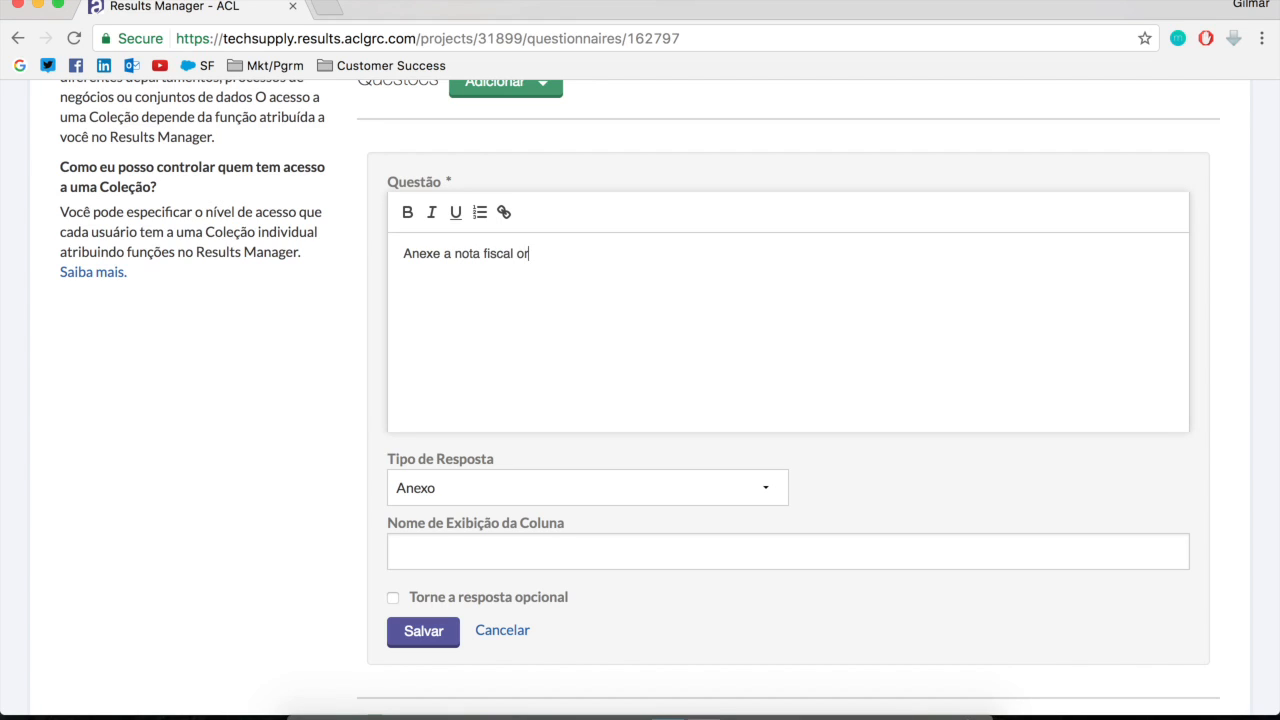
pyautogui.write(' escaneada.')
# Set the attachment question's column display name to "Nota_Fiscal", make the answer optional and save the question
pyautogui.click(527, 551)
pyautogui.write('Nota_Fiscal')
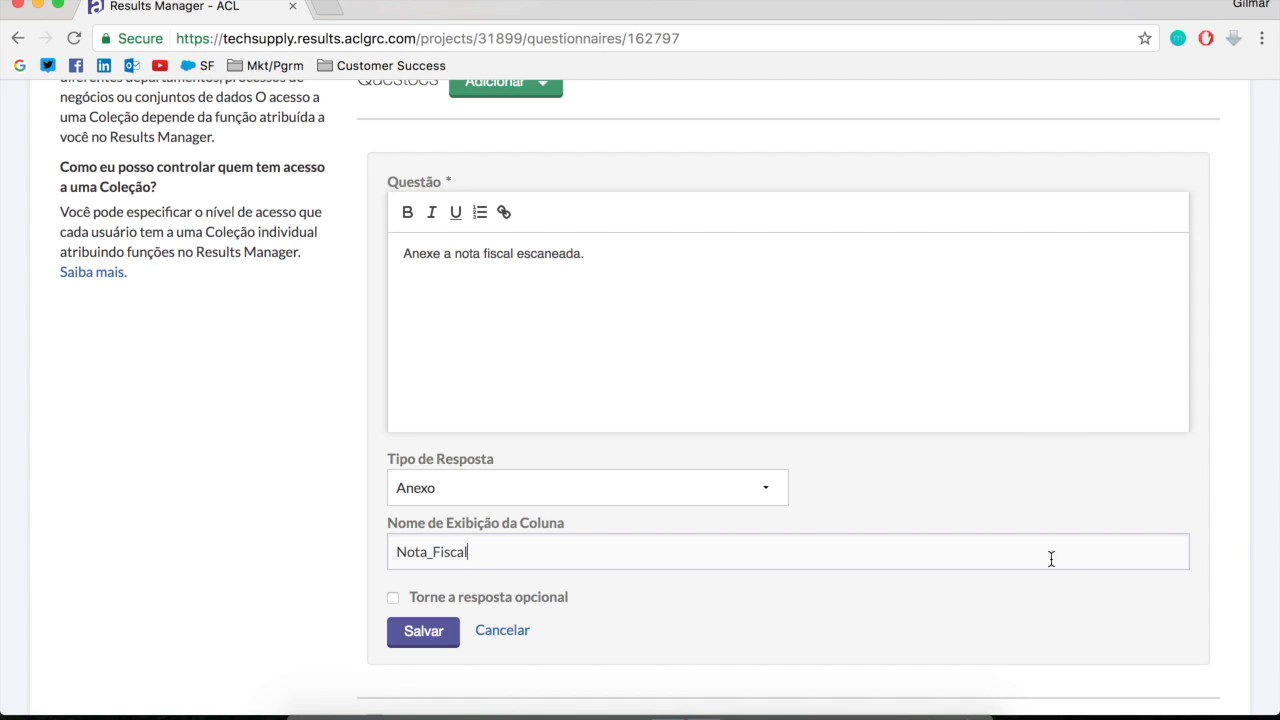
pyautogui.click(394, 600)
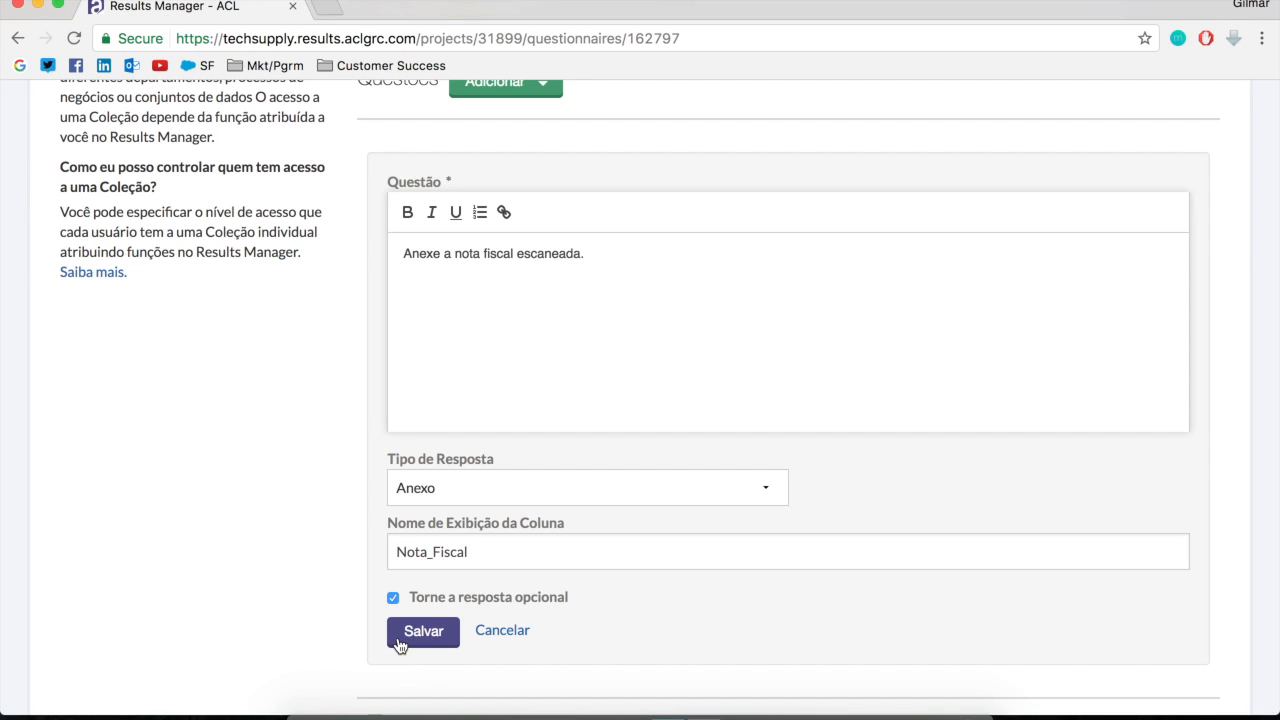
pyautogui.click(426, 638)
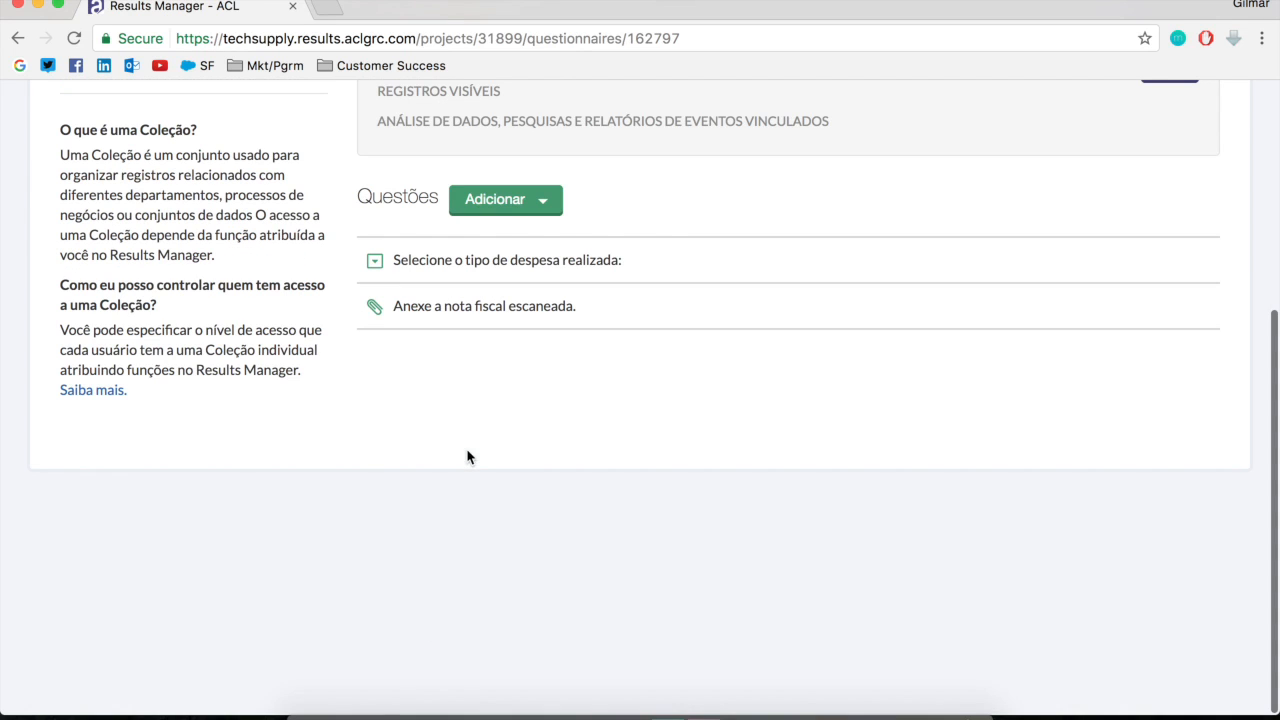
# Add an Escolha única question with the text "Selecione o tipo de arquivo anexado"
pyautogui.click(500, 200)
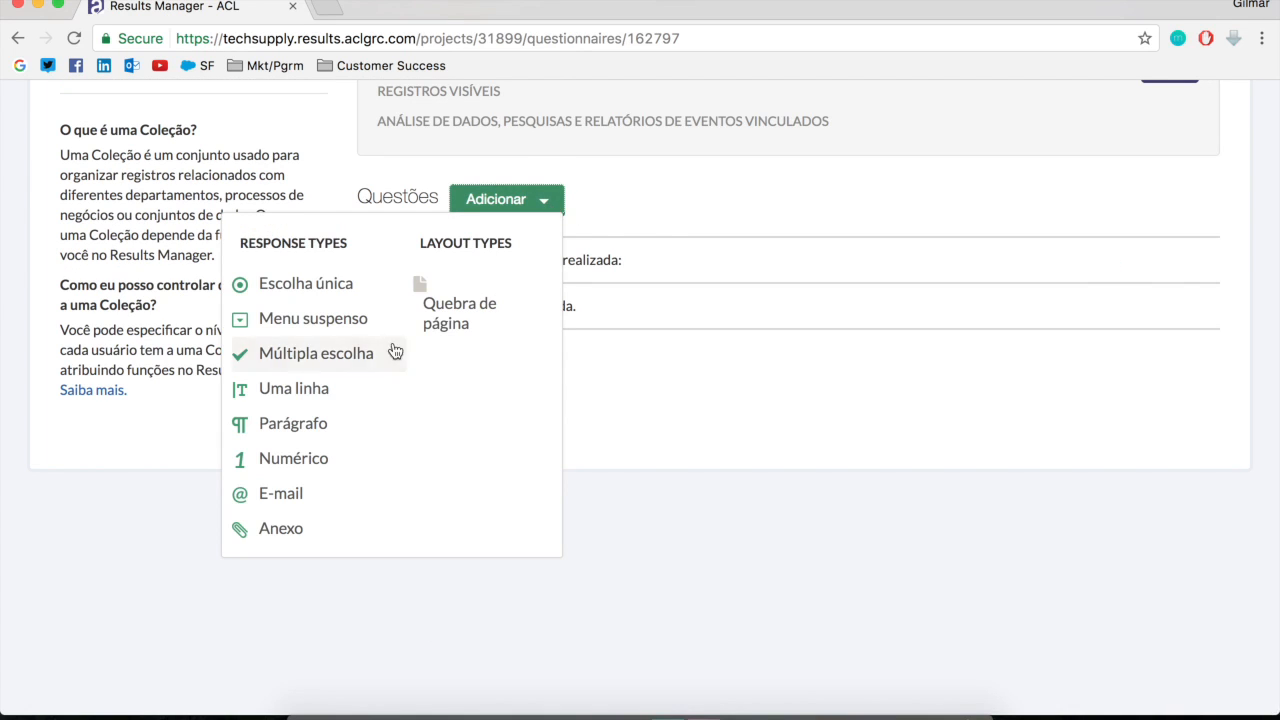
pyautogui.click(321, 290)
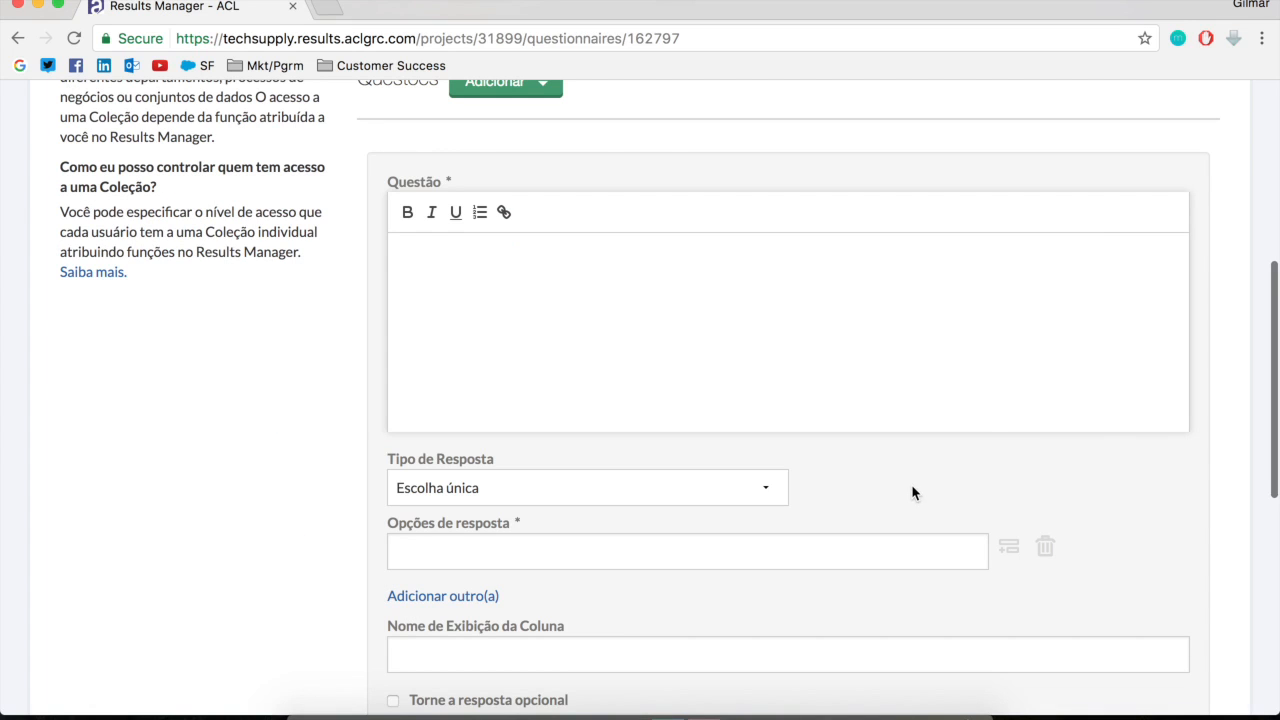
pyautogui.write('SLE')
pyautogui.write('ecione o t')
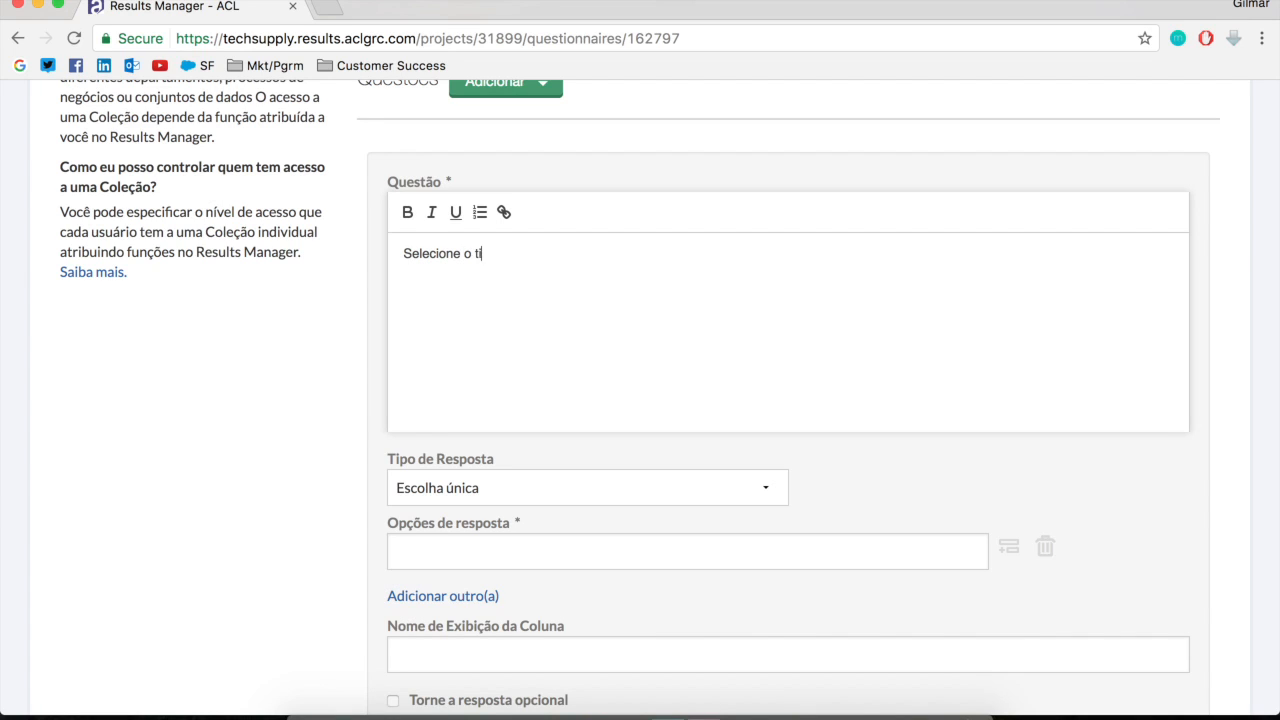
pyautogui.write('ipo de arquivo anexado')
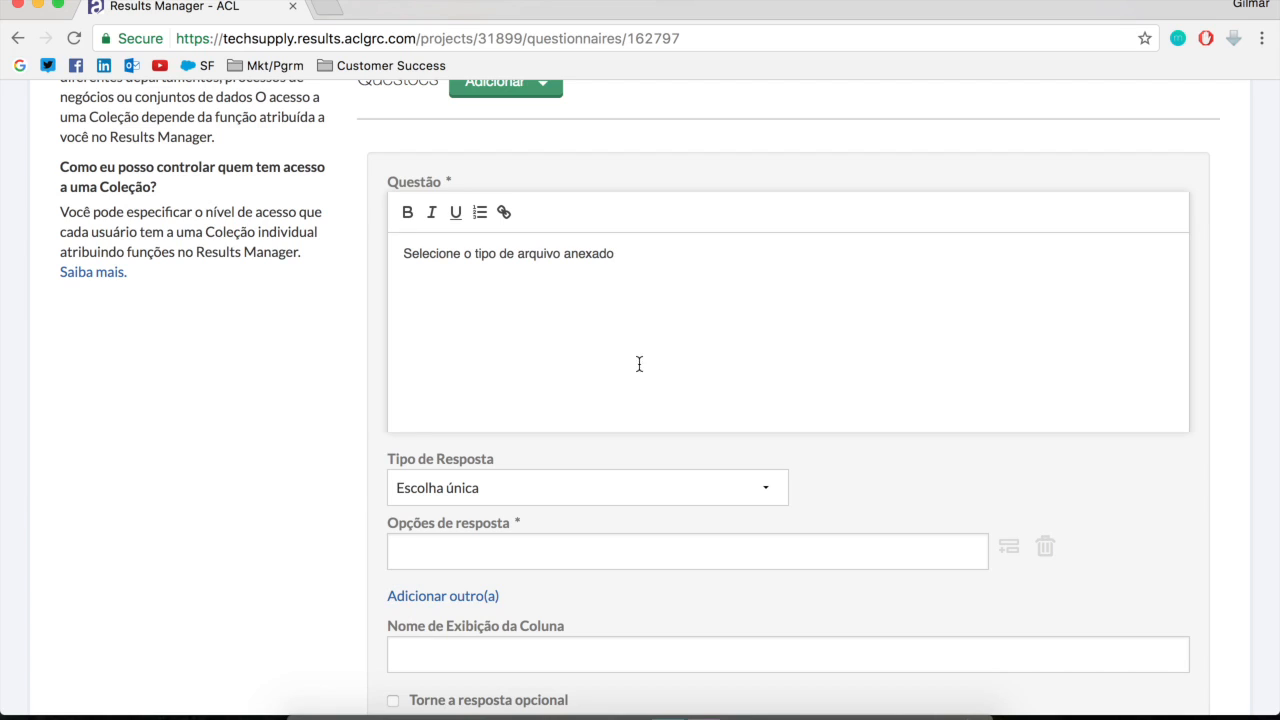
# Enter "PDF", "JPG" and "E-mail" as the answer options of the attached file type question
pyautogui.click(766, 549)
pyautogui.write('PDF')
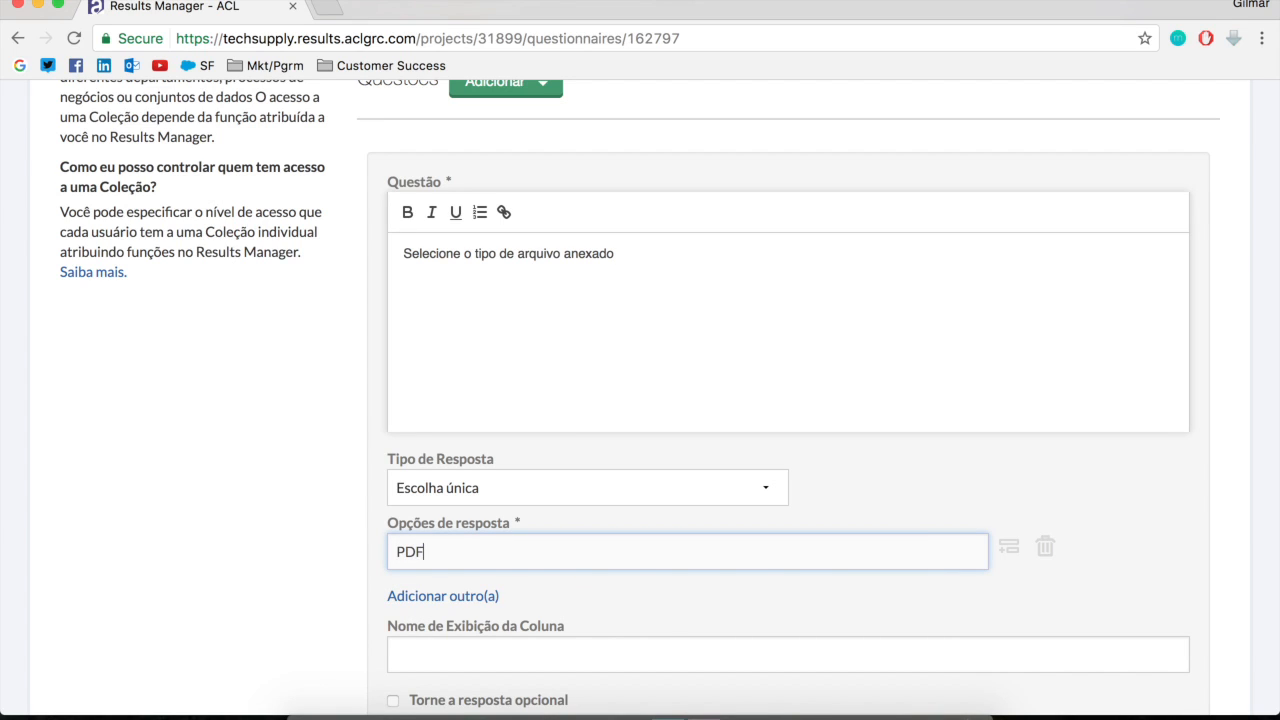
pyautogui.click(420, 595)
pyautogui.write('JPG')
pyautogui.click(443, 649)
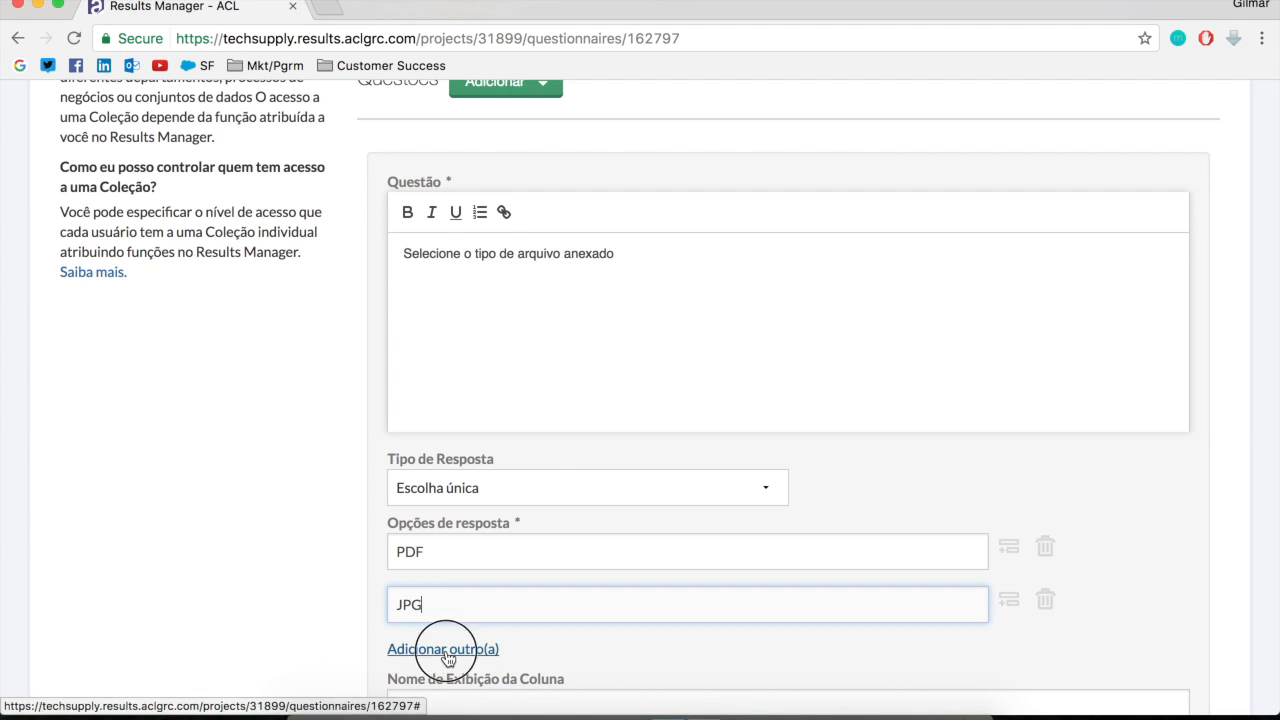
pyautogui.scroll(-3, 463, 638)
pyautogui.write('mail')
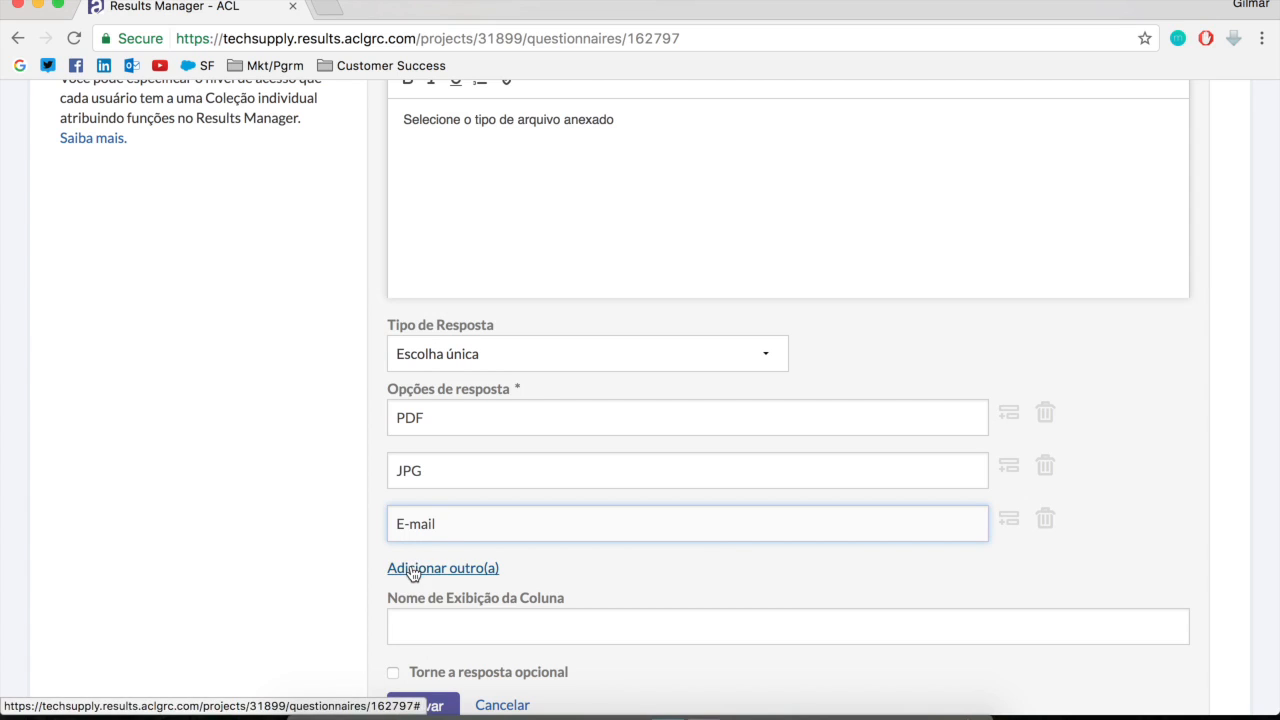
pyautogui.click(707, 569)
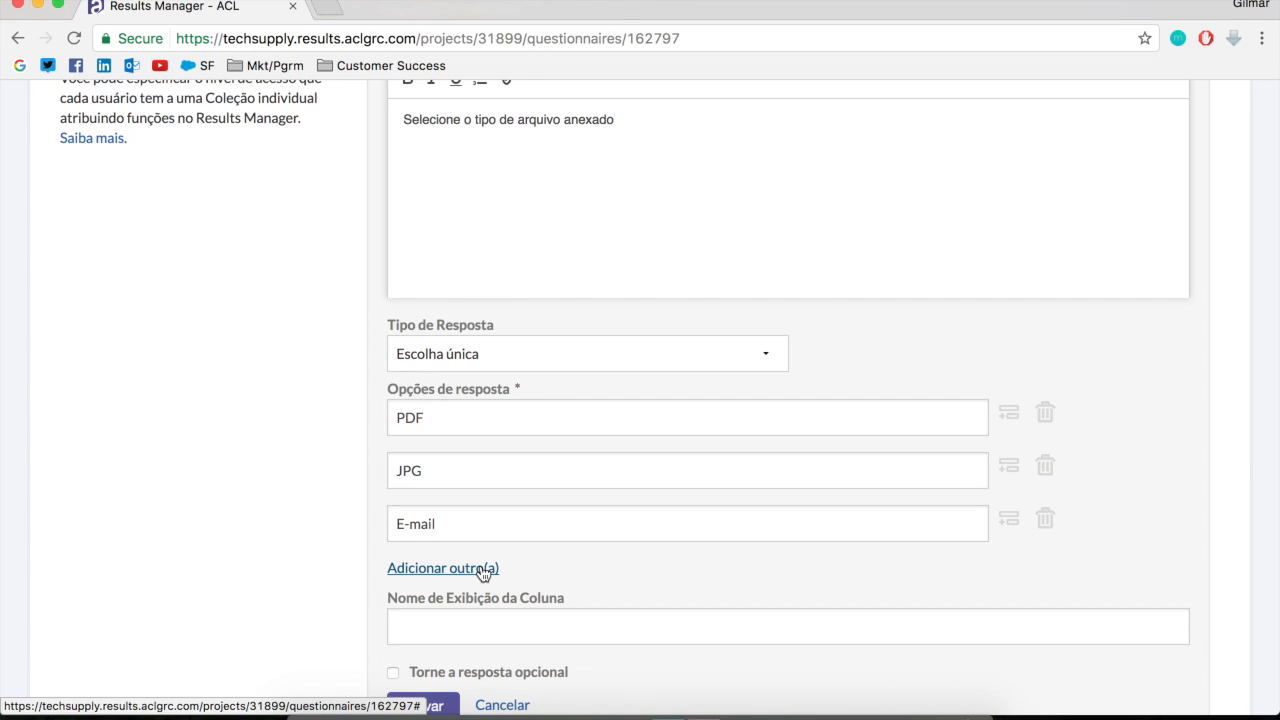
# Set the file type question's column display name to "Tipo de Arquivo Anexado", make the answer optional and save the question
pyautogui.click(543, 617)
pyautogui.write('Tipo de Arquivo Anexado')
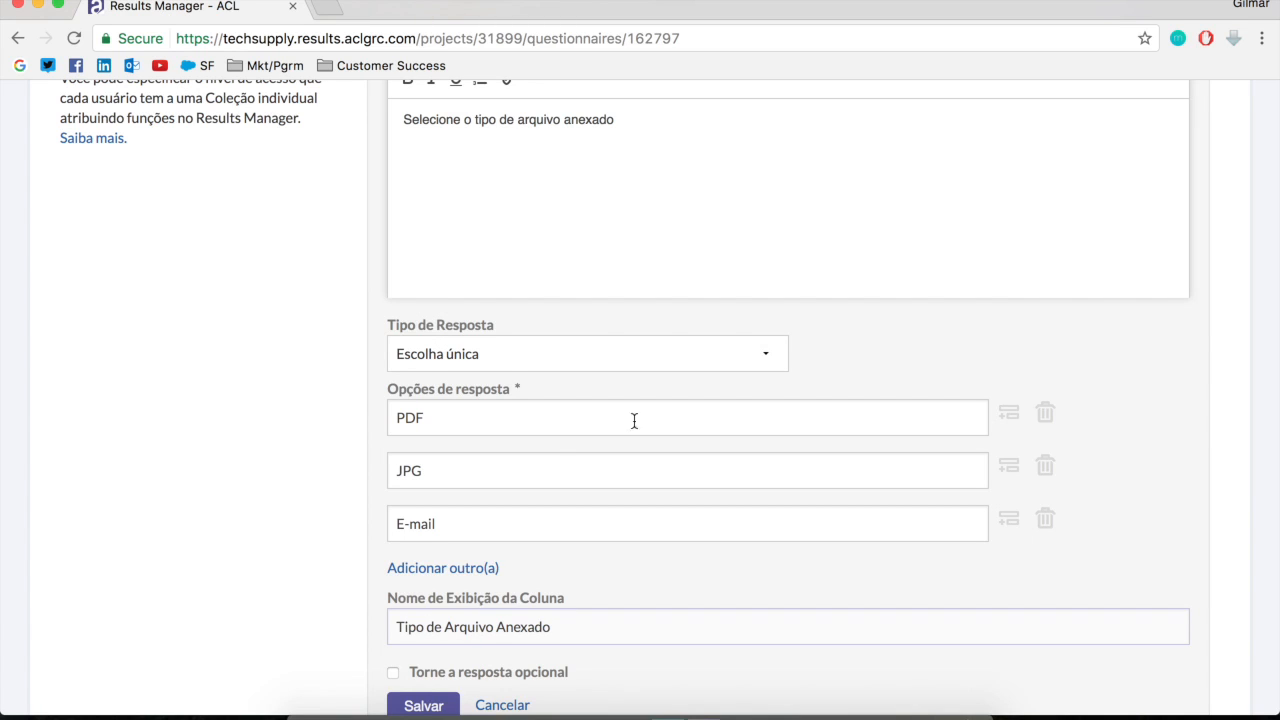
pyautogui.click(393, 672)
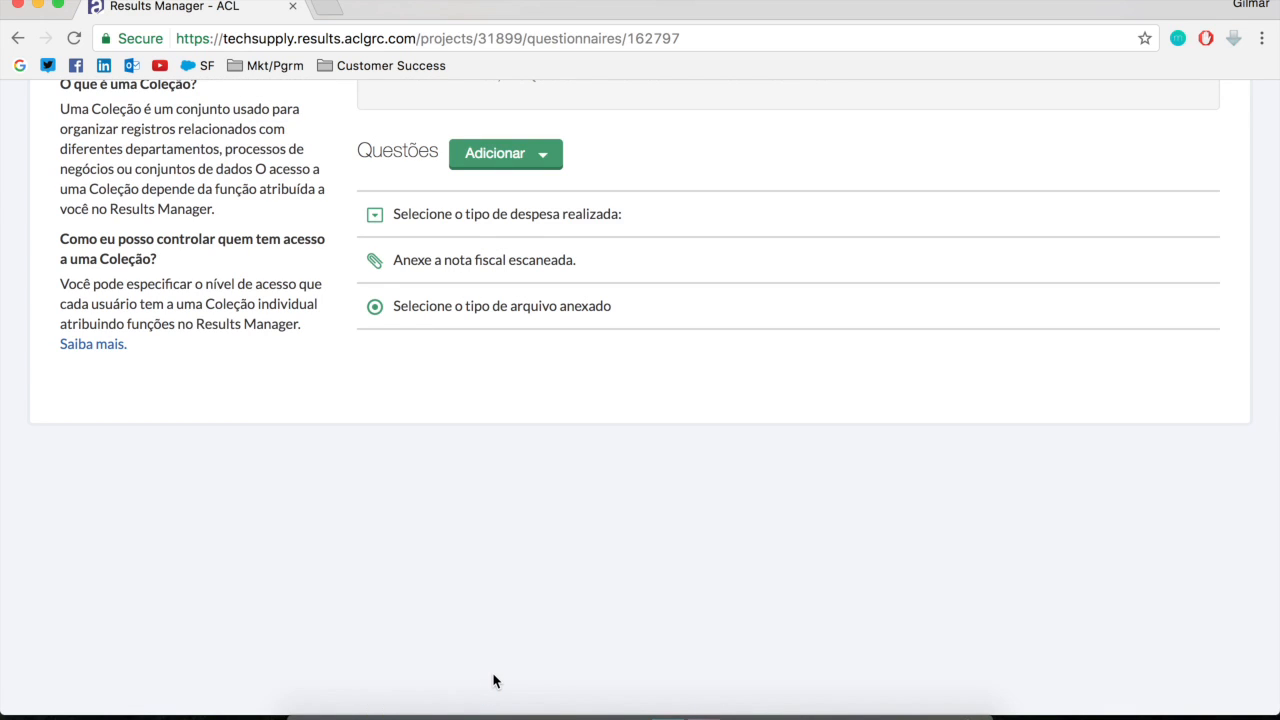
pyautogui.scroll(5, 1040, 200)
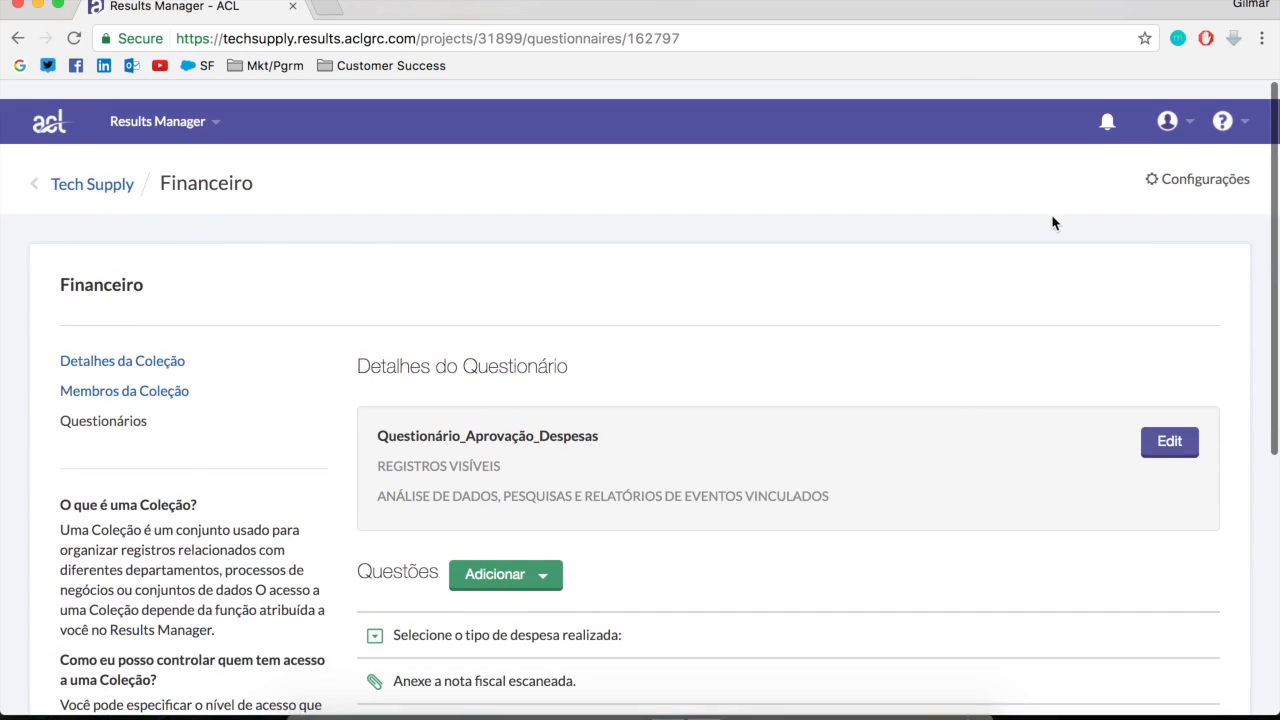
# Go back to the Tech Supply collections, open Financeiro's tests and results, and display the triggers of Despesas Acima do Limite
pyautogui.click(102, 165)
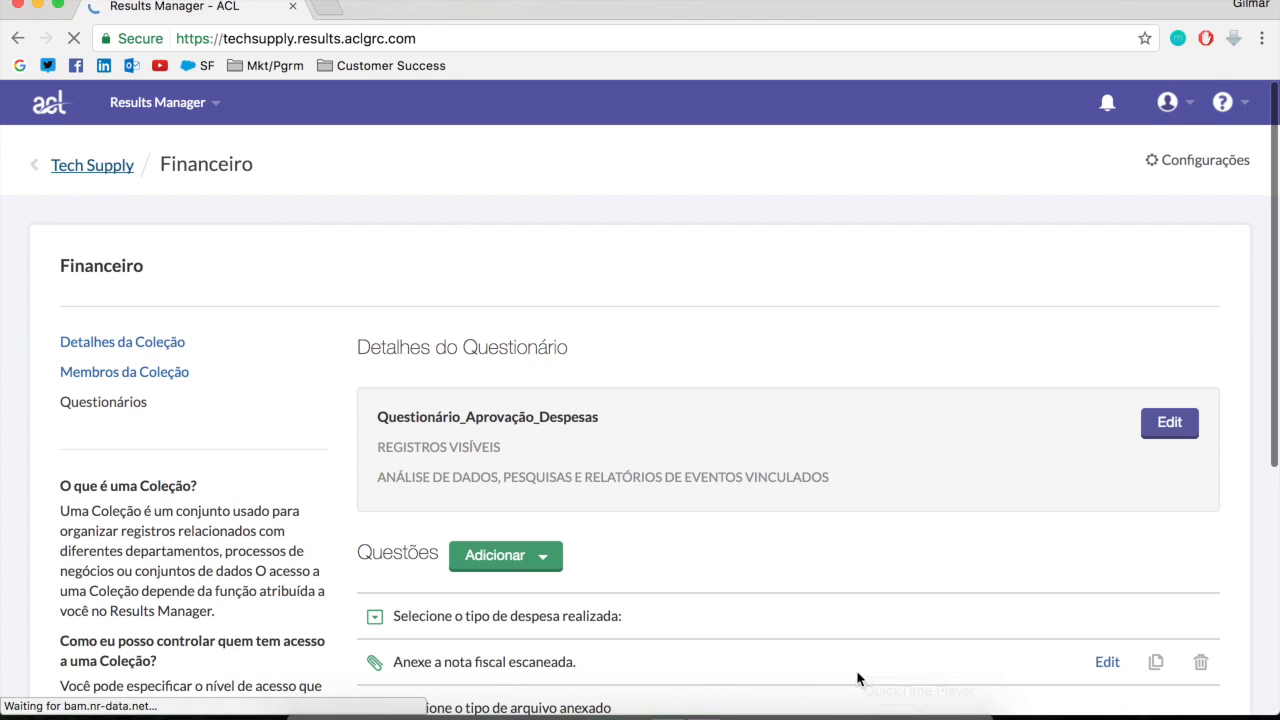
pyautogui.scroll(-15, 946, 553)
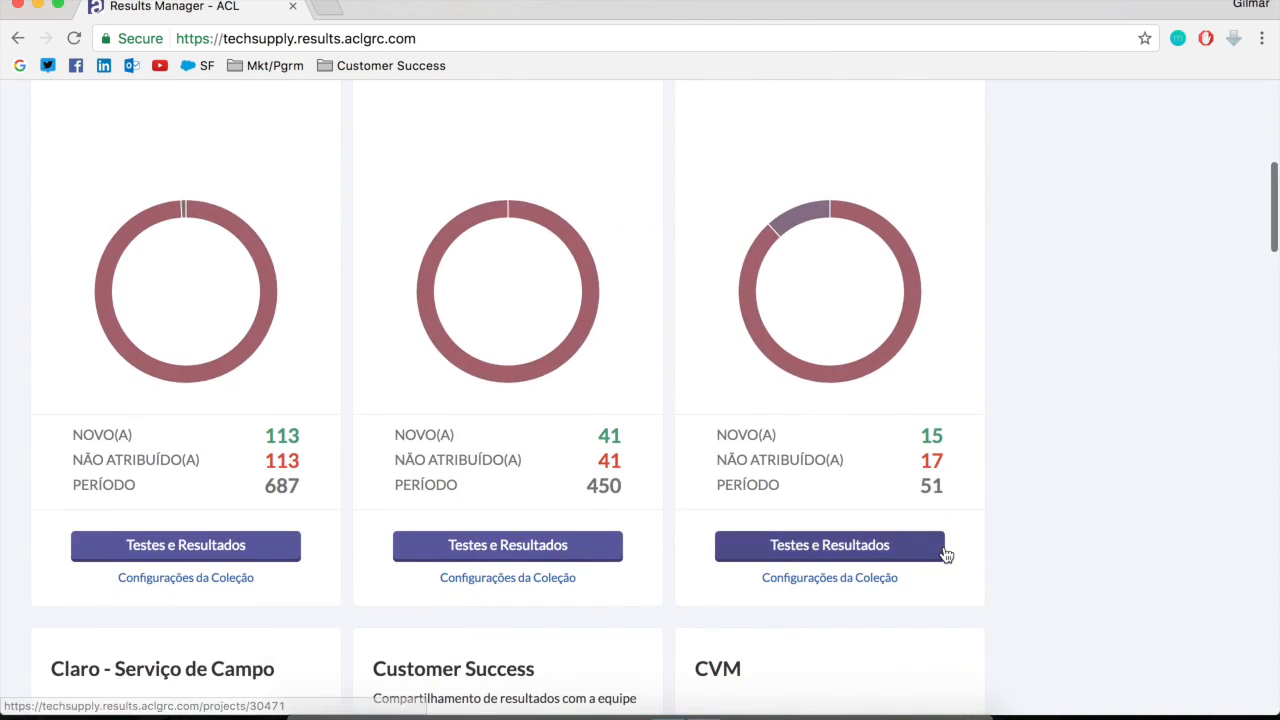
pyautogui.scroll(-3, 871, 560)
pyautogui.click(826, 628)
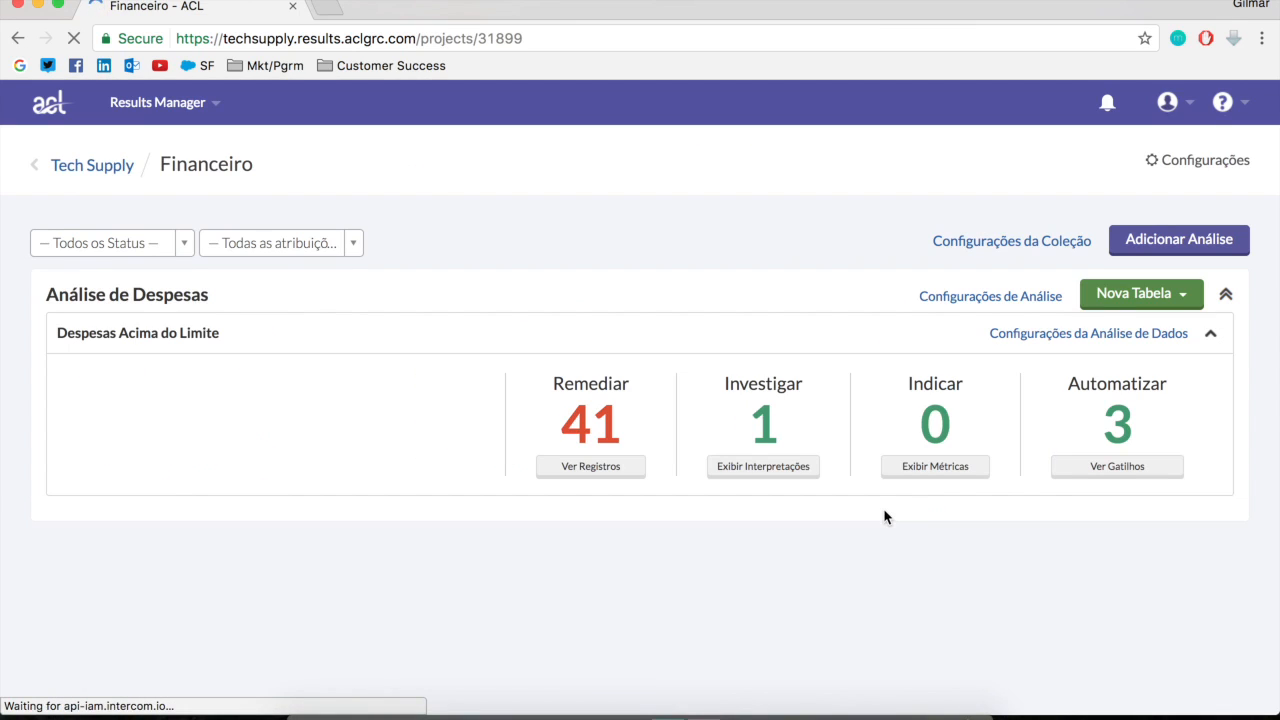
pyautogui.click(1105, 466)
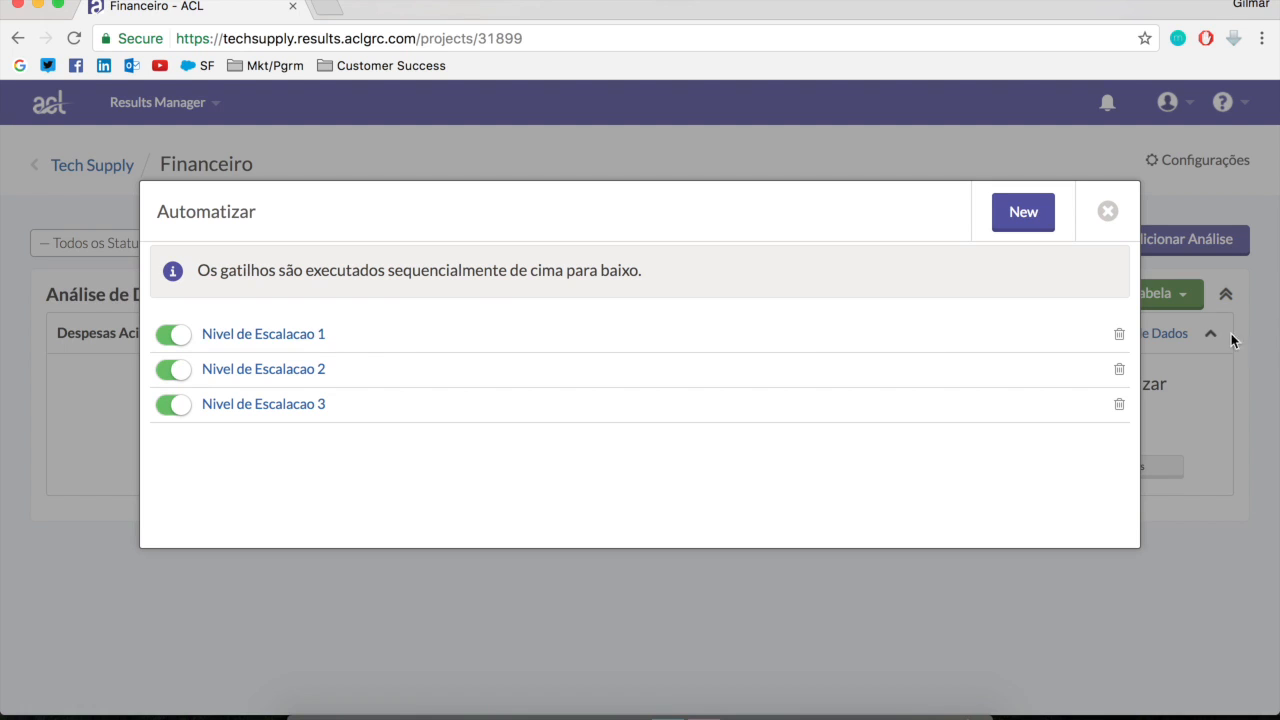
# Add a questionnaire action using Questionário_Aprovação_Despesas to the Nivel de Escalacao 1 trigger
pyautogui.click(289, 336)
pyautogui.scroll(-5, 780, 580)
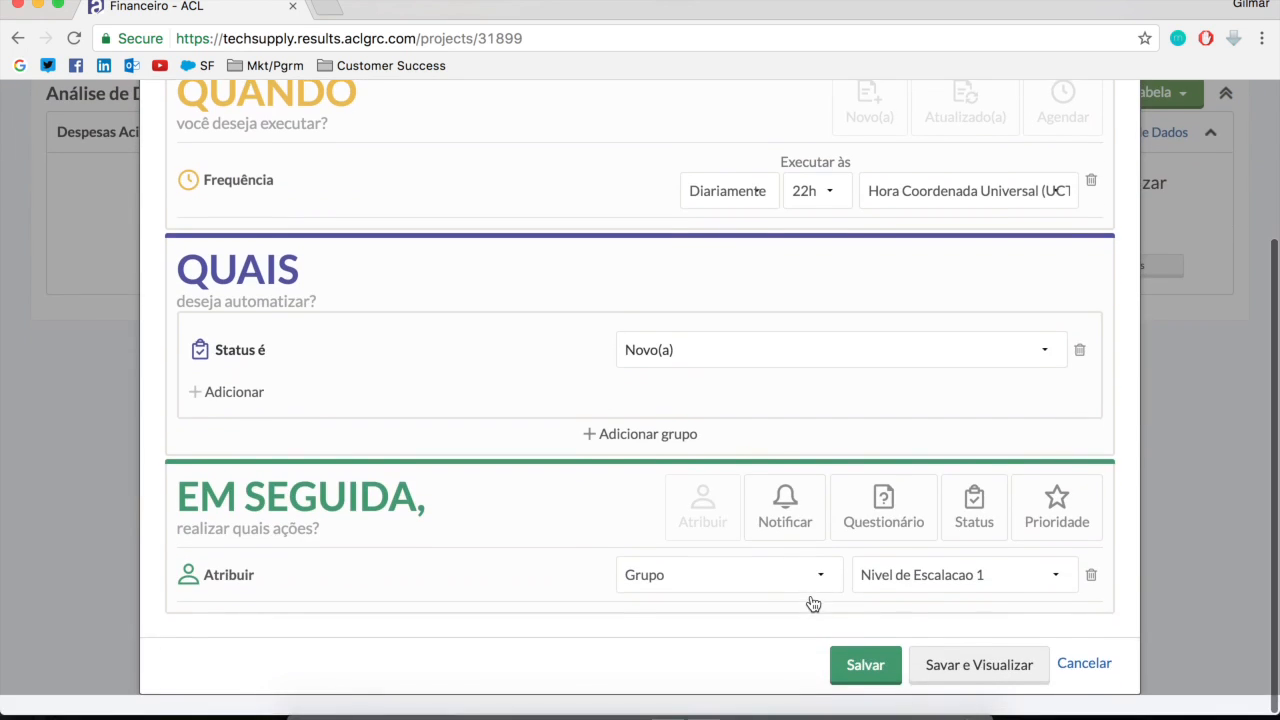
pyautogui.click(871, 545)
pyautogui.scroll(-2, 631, 642)
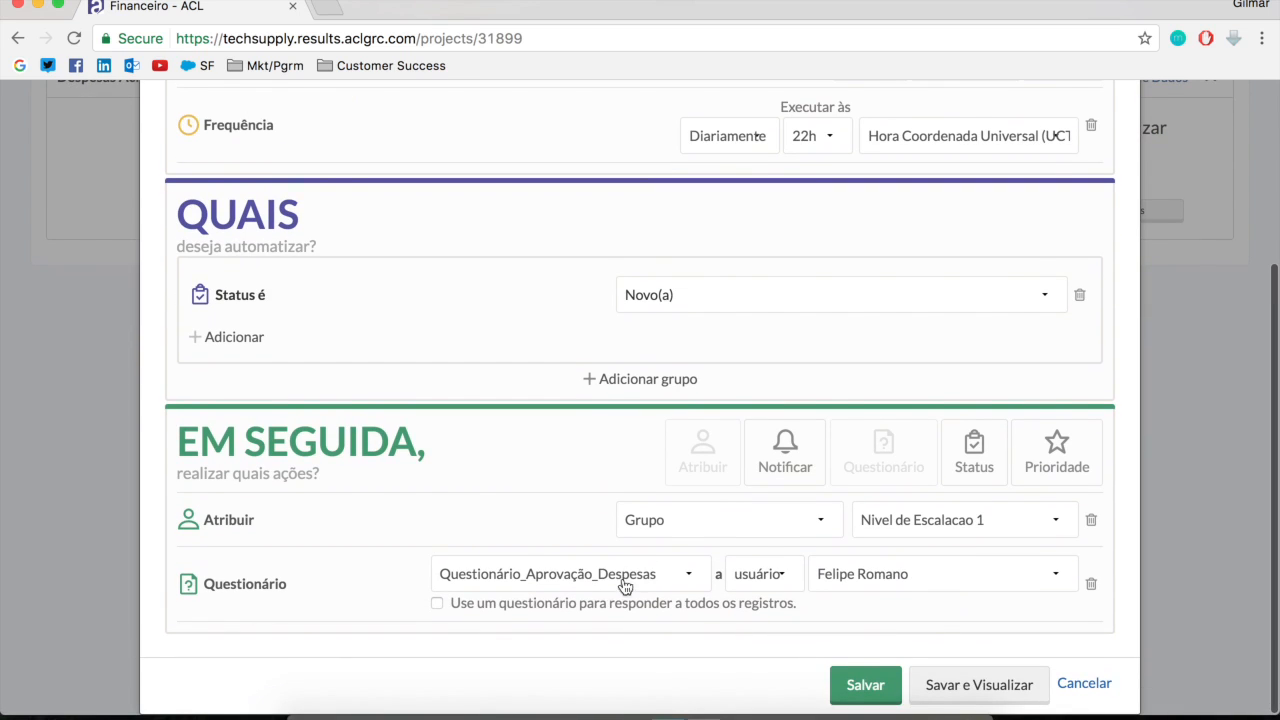
# Send the trigger's questionnaire by e-mail, enter the recipient's e-mail address, then save the trigger and close the trigger list
pyautogui.click(781, 587)
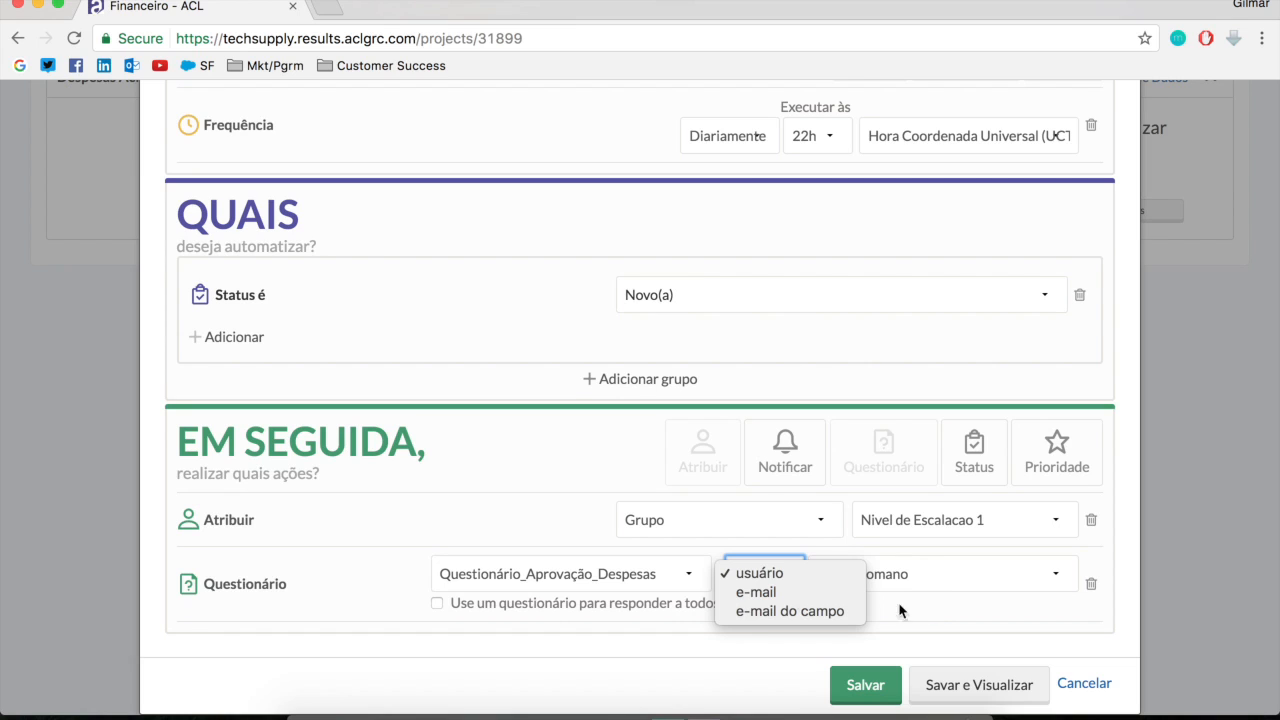
pyautogui.click(782, 593)
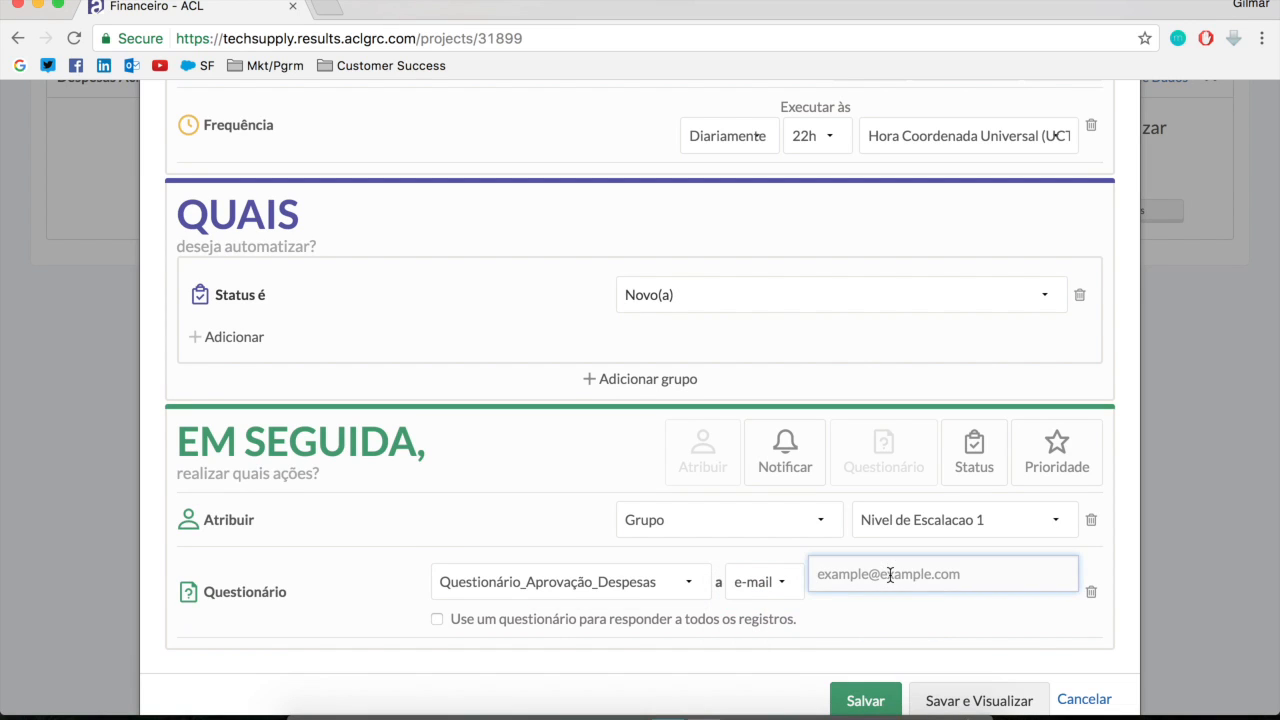
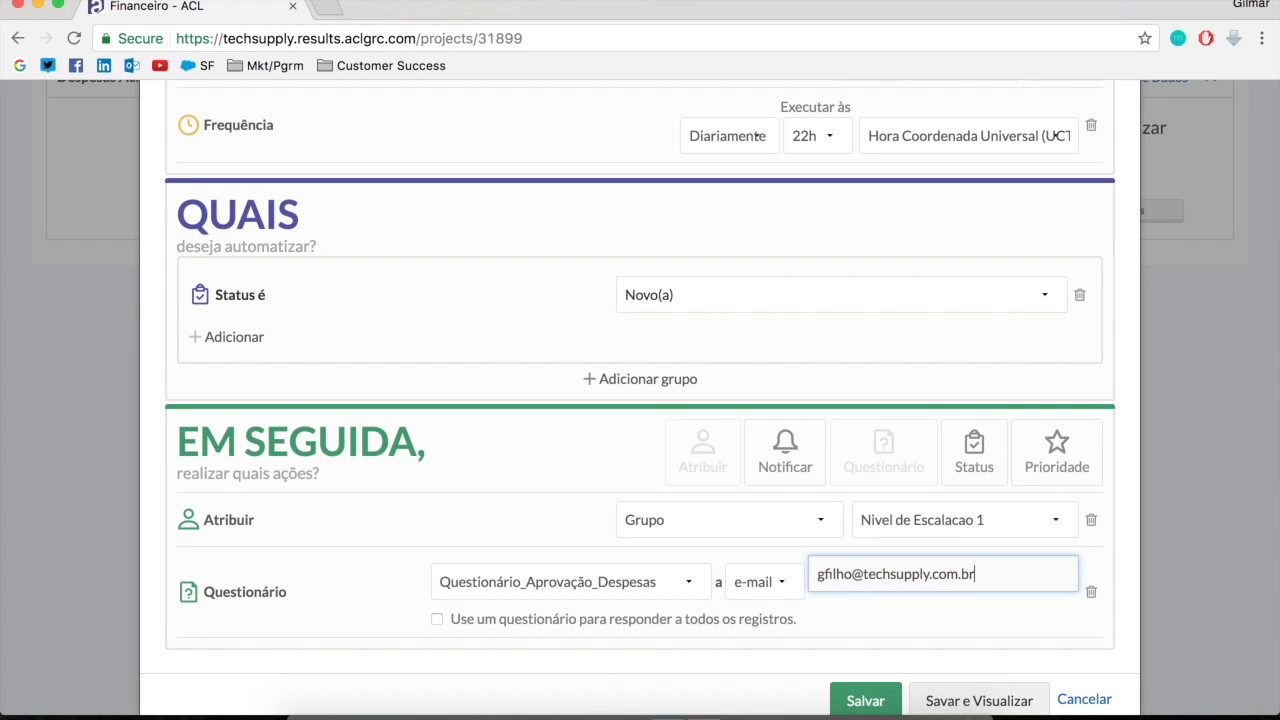
pyautogui.click(922, 612)
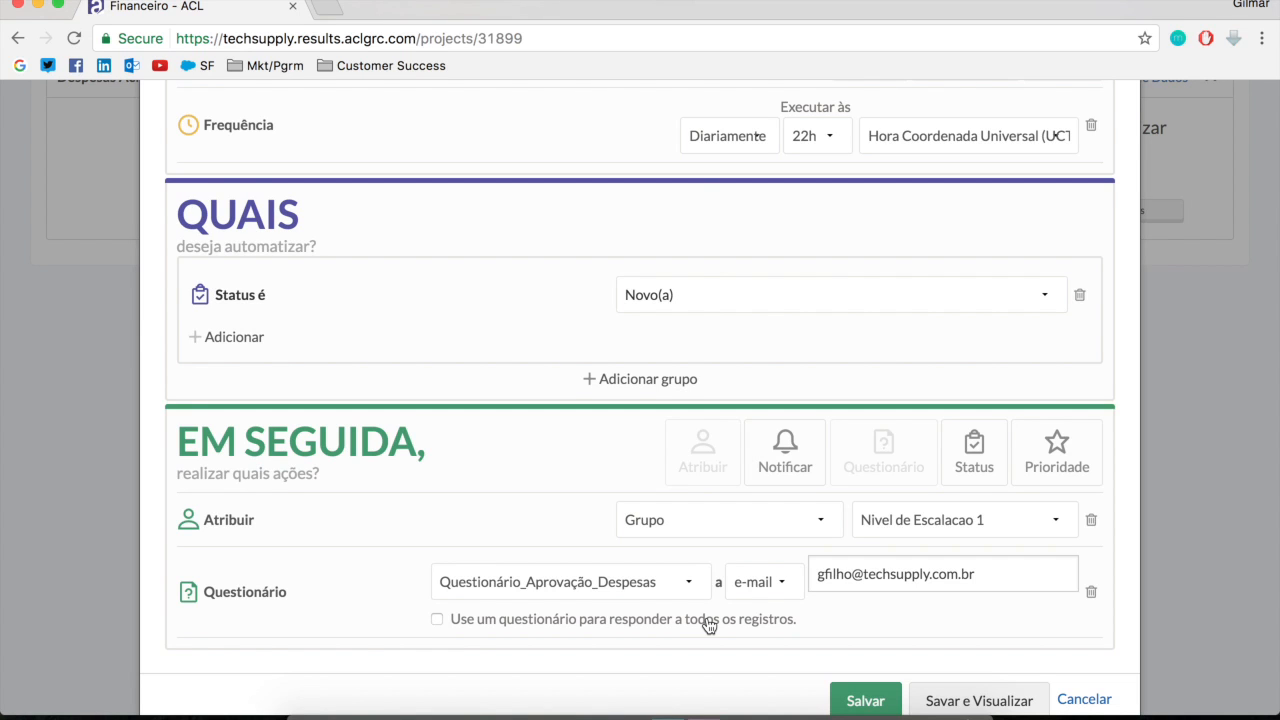
pyautogui.scroll(-1, 970, 645)
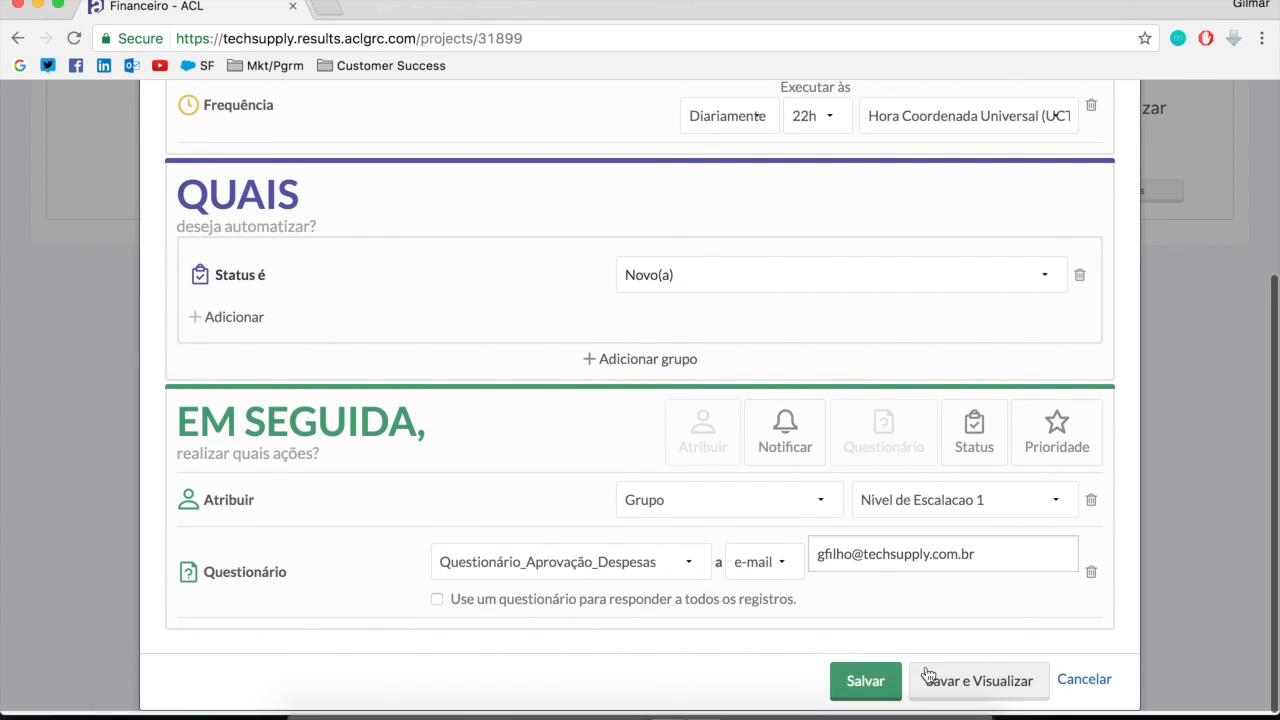
pyautogui.click(865, 687)
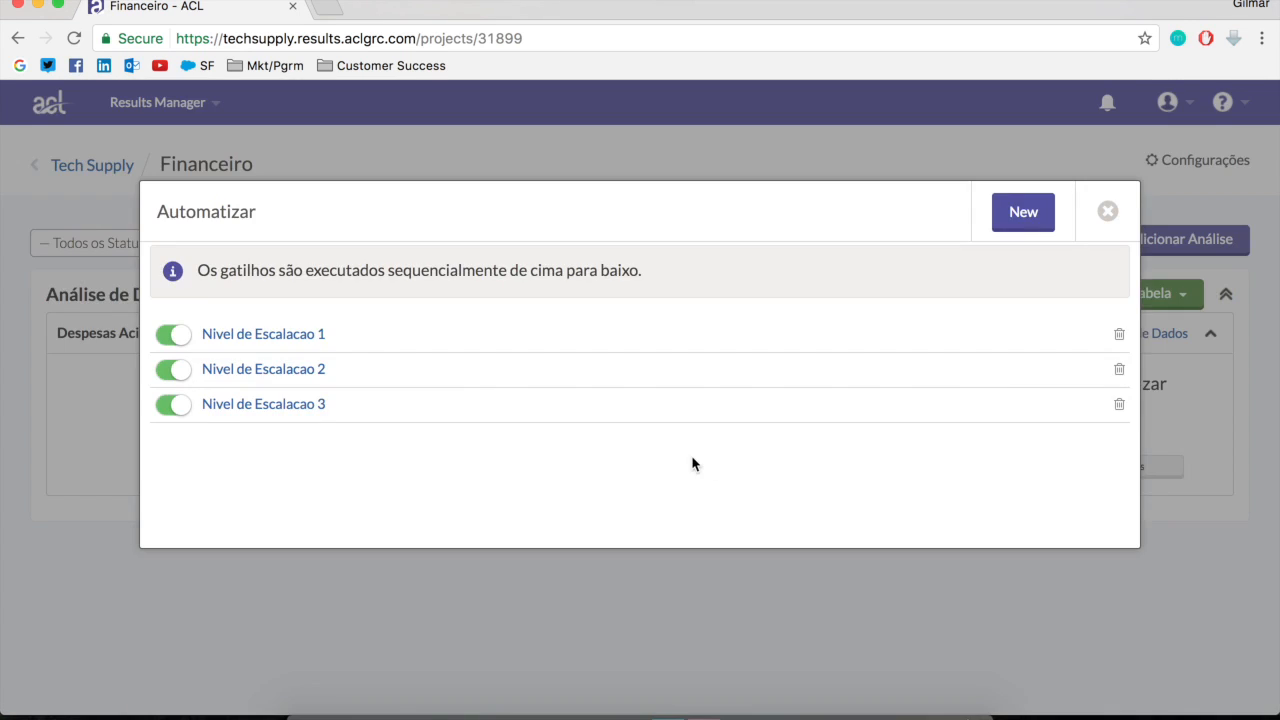
pyautogui.click(1112, 213)
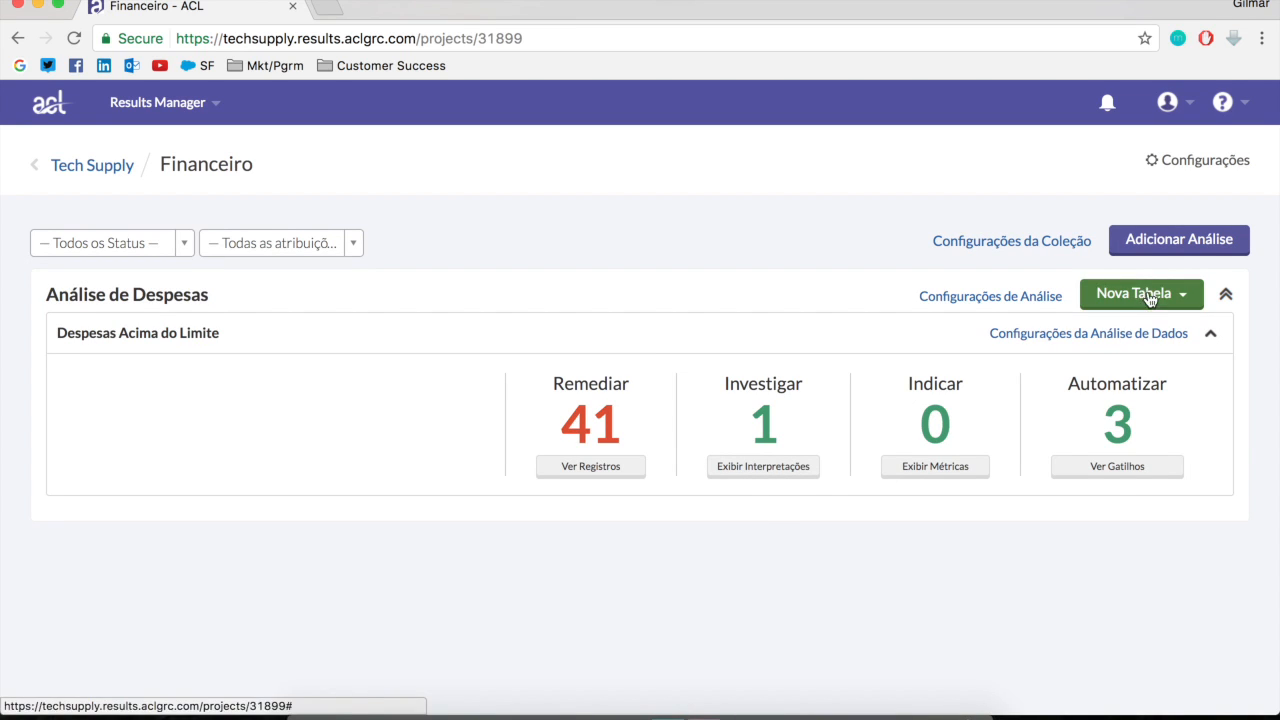
# Open the records of Despesas Acima do Limite and select the three records in rows 22 to 24
pyautogui.click(588, 468)
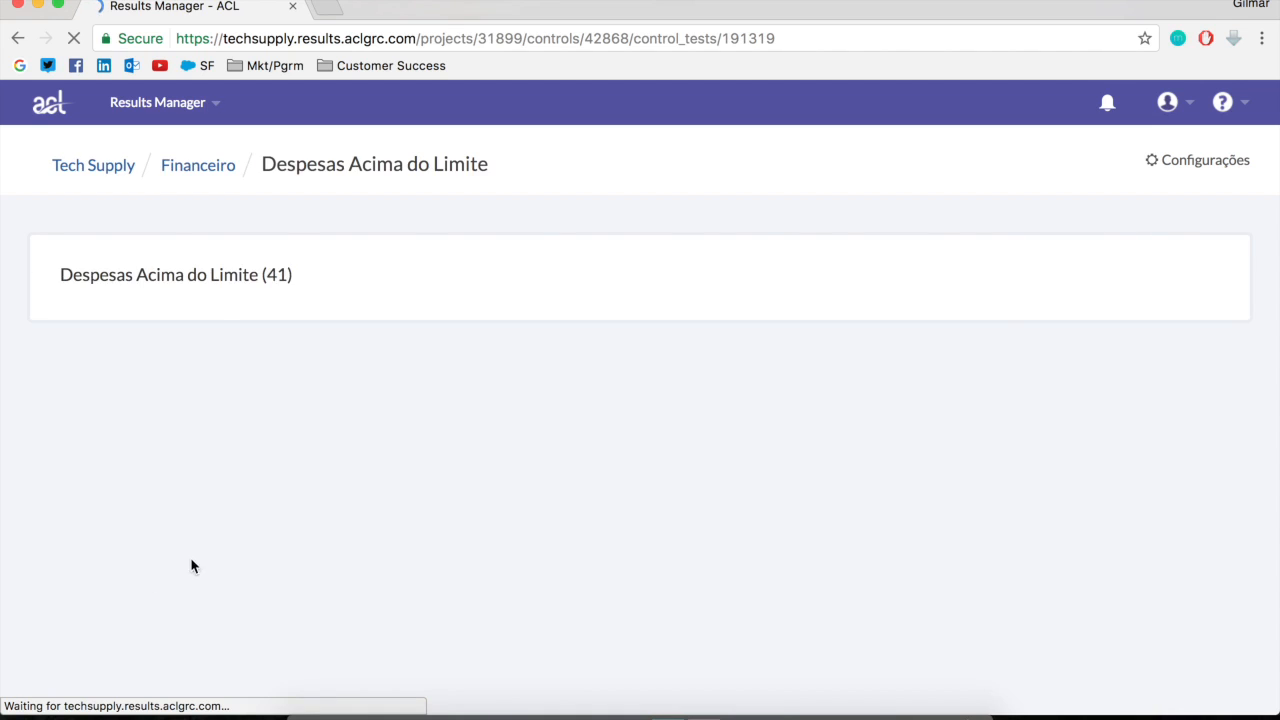
pyautogui.scroll(-10, 165, 585)
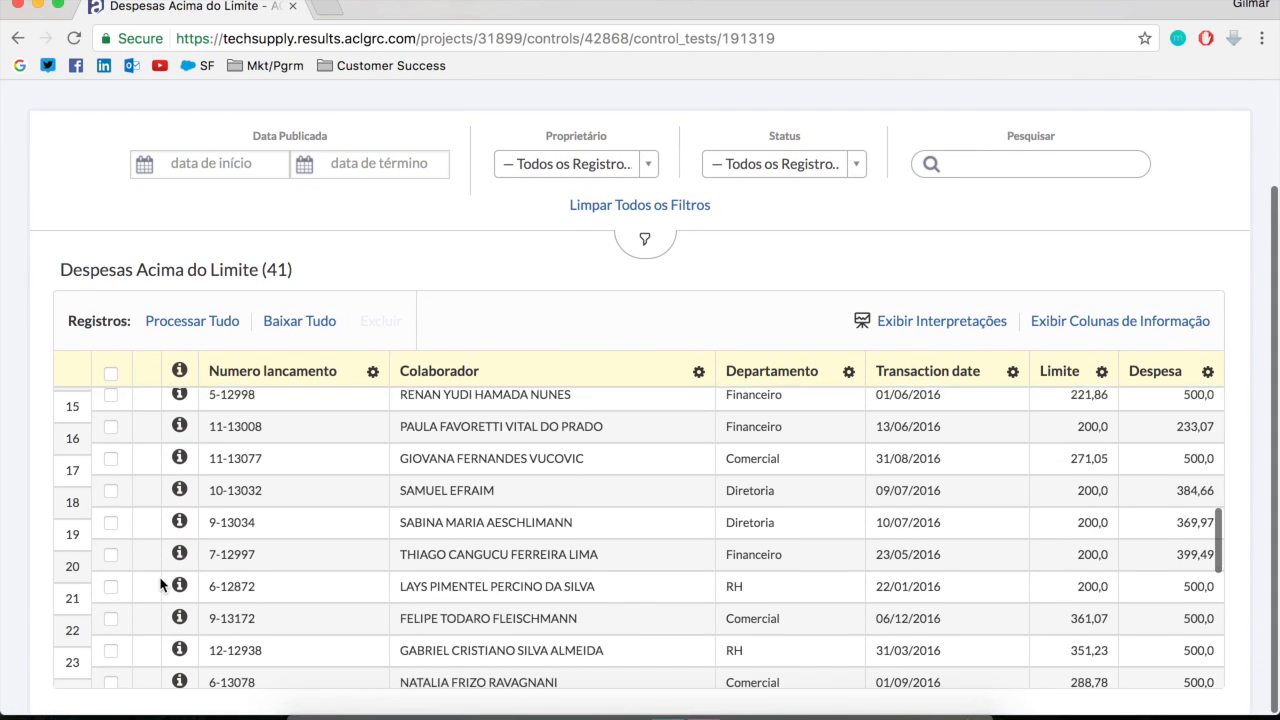
pyautogui.click(111, 542)
pyautogui.click(111, 574)
pyautogui.click(111, 606)
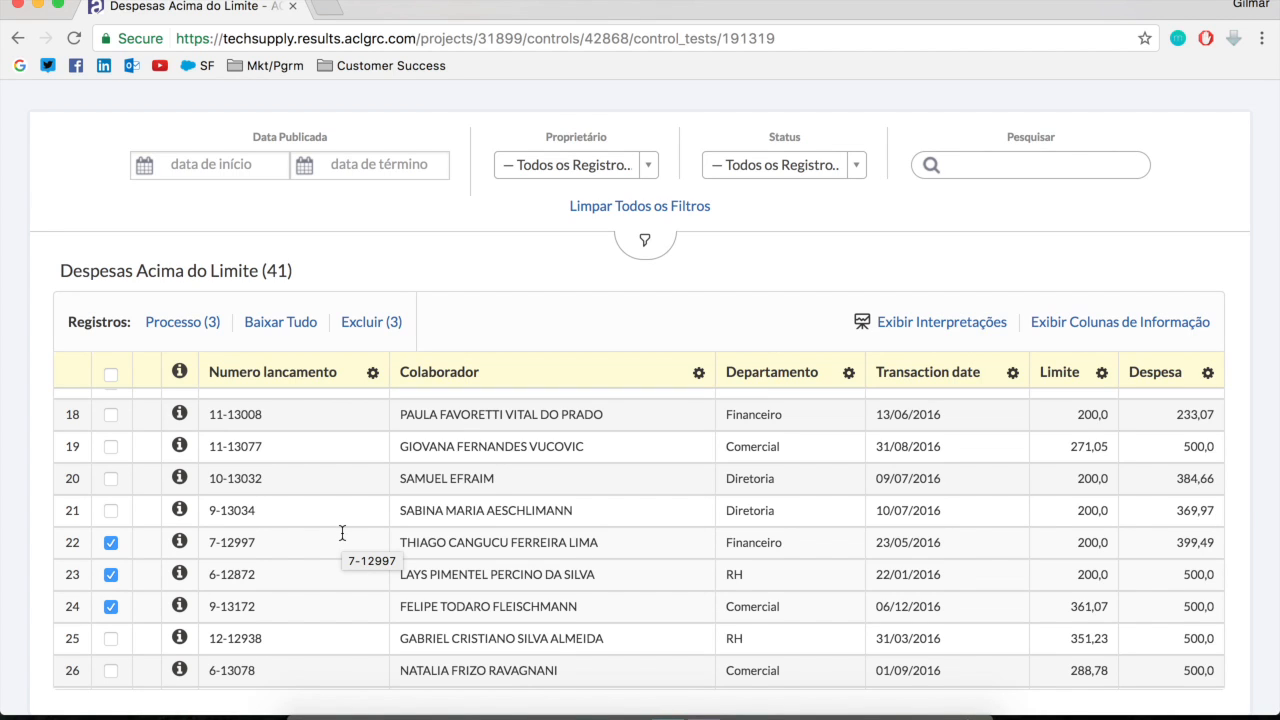
# Process the three selected records together and choose Questionário_Aprovação_Despesas as the questionnaire for sending
pyautogui.click(188, 324)
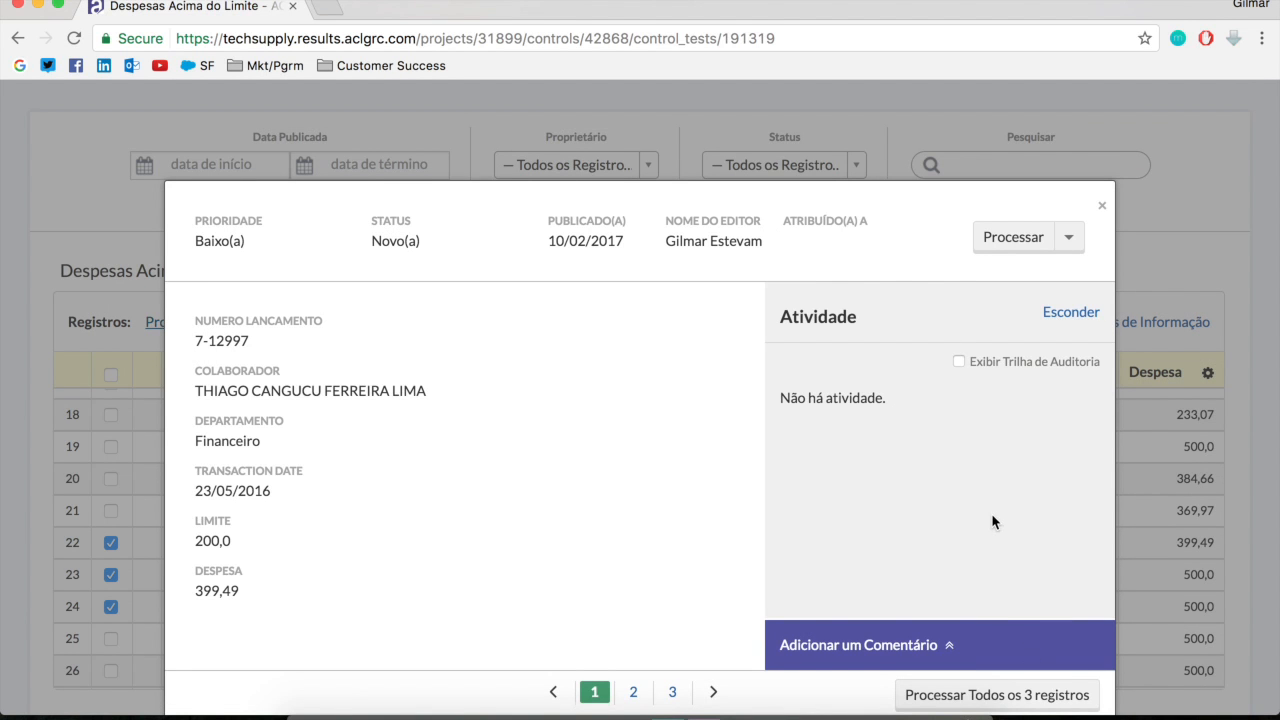
pyautogui.scroll(-1, 991, 515)
pyautogui.click(997, 688)
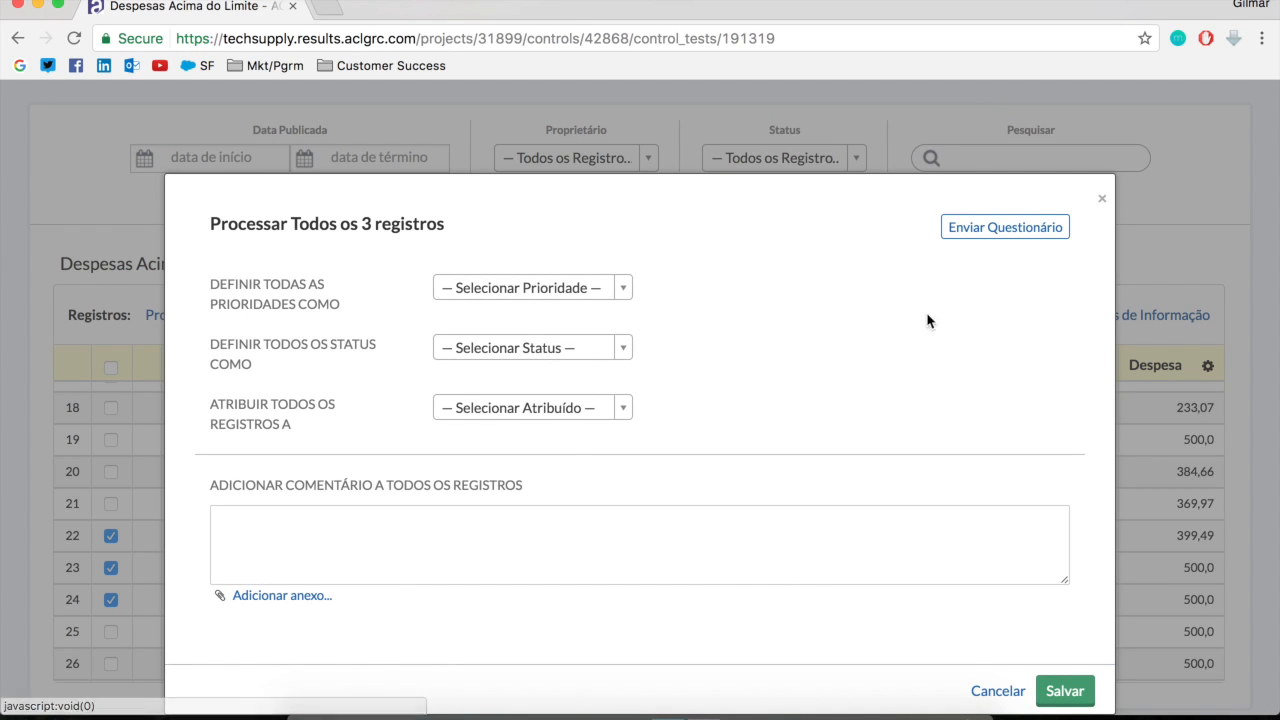
pyautogui.click(1004, 231)
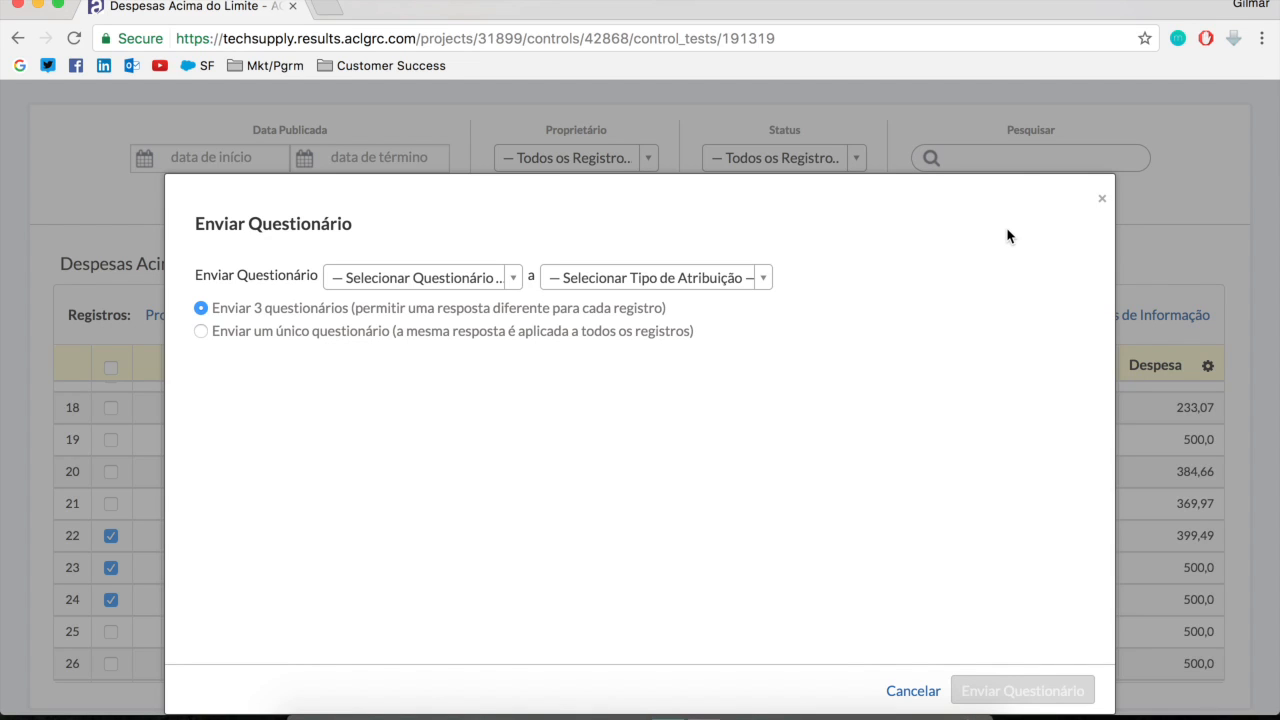
pyautogui.click(512, 278)
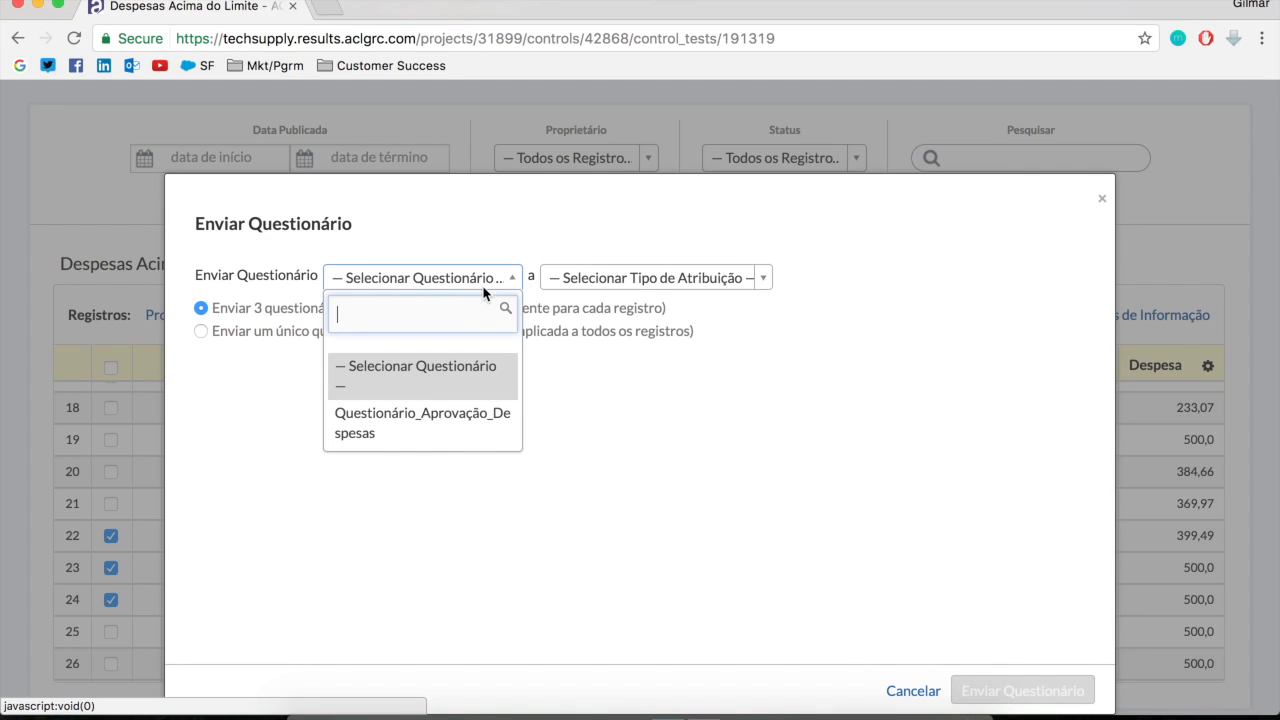
pyautogui.rightClick(435, 428)
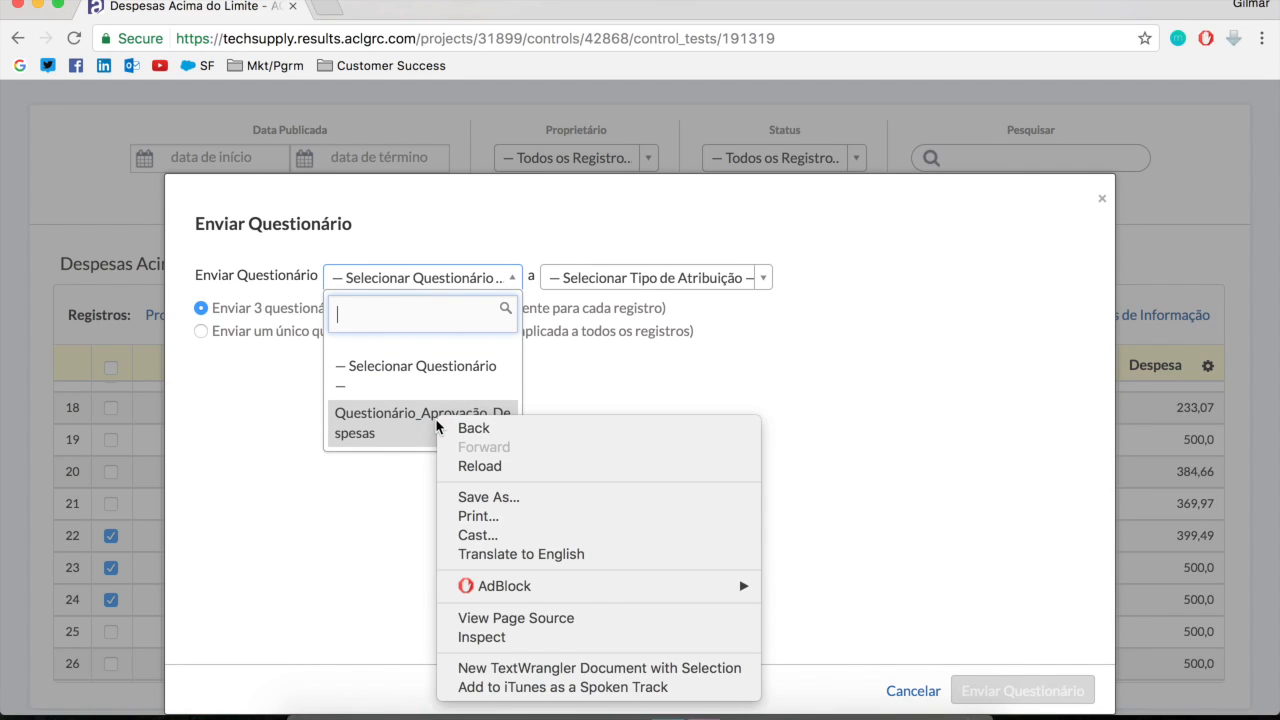
pyautogui.click(374, 428)
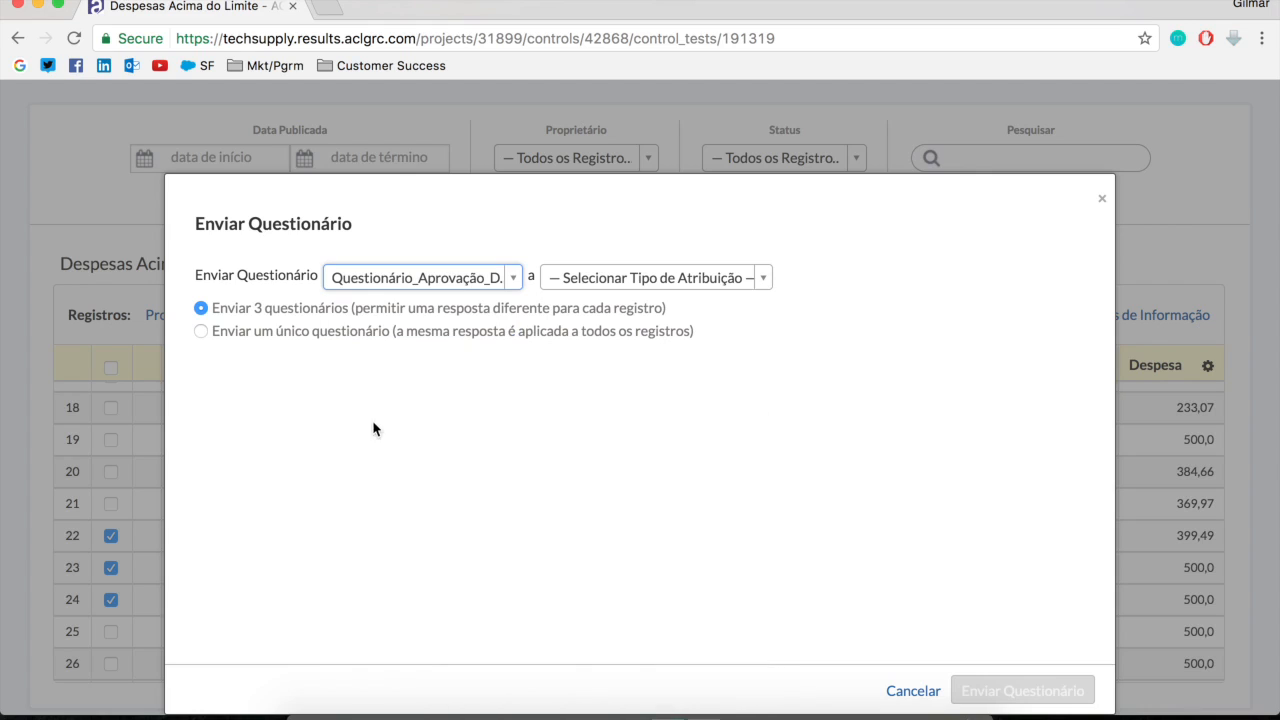
# Set the assignment type to Usuário, choose the recipient user and send a separate questionnaire for each of the three records
pyautogui.click(637, 281)
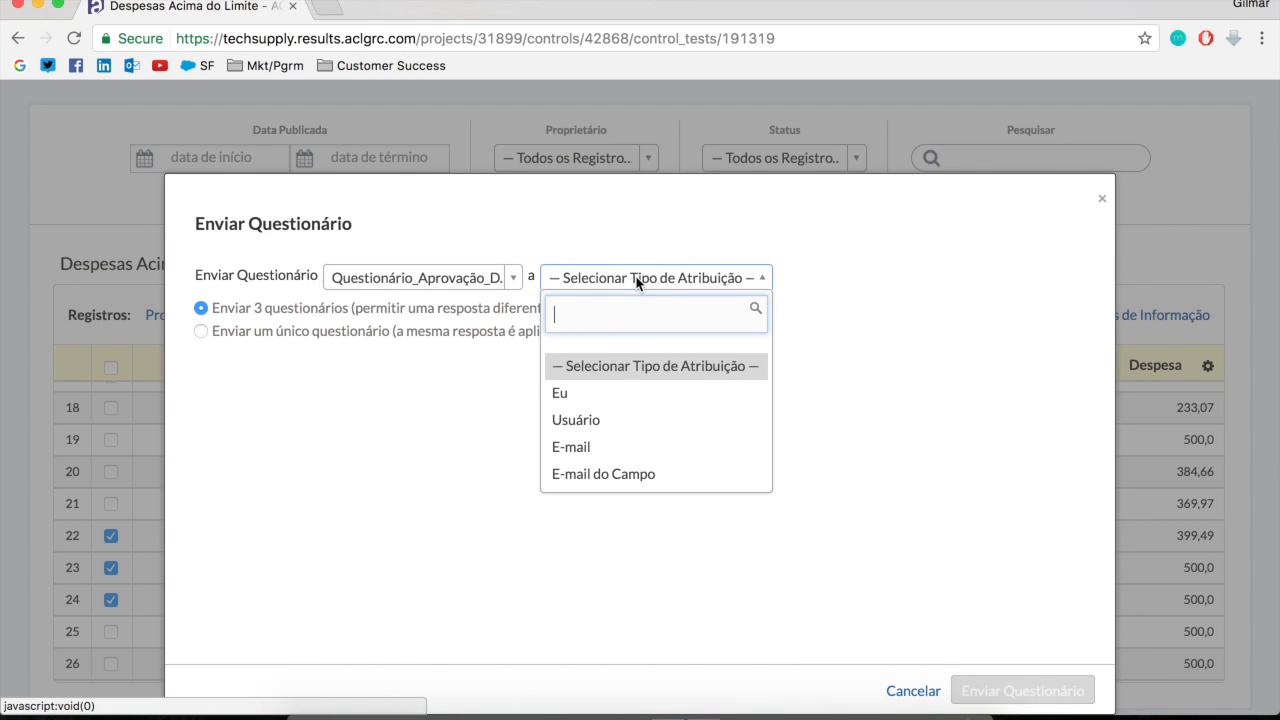
pyautogui.click(590, 420)
pyautogui.click(770, 283)
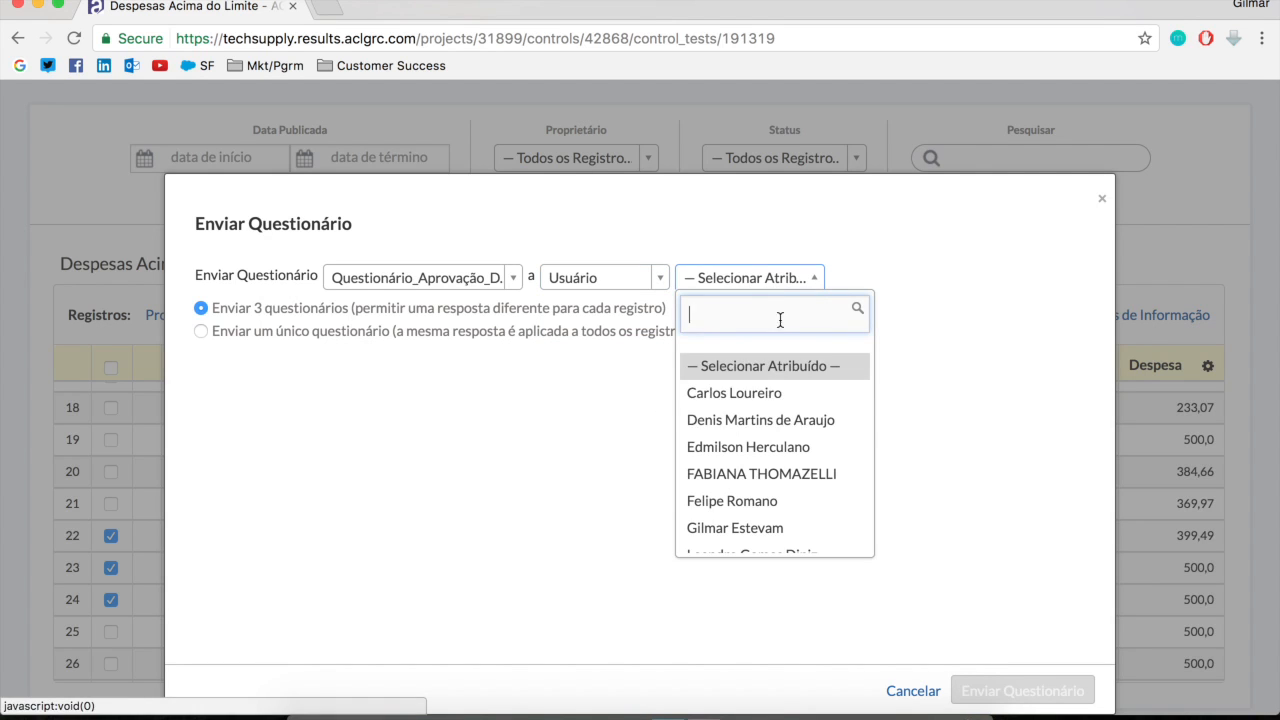
pyautogui.write('gilma')
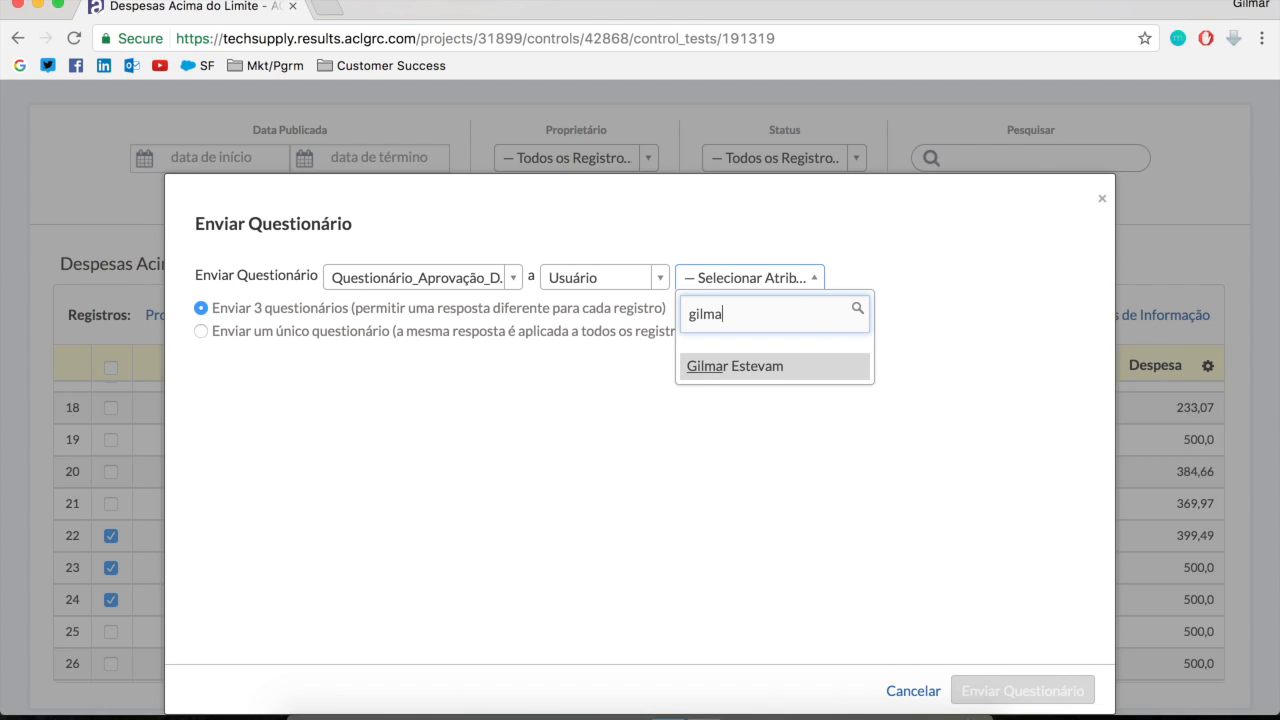
pyautogui.click(772, 367)
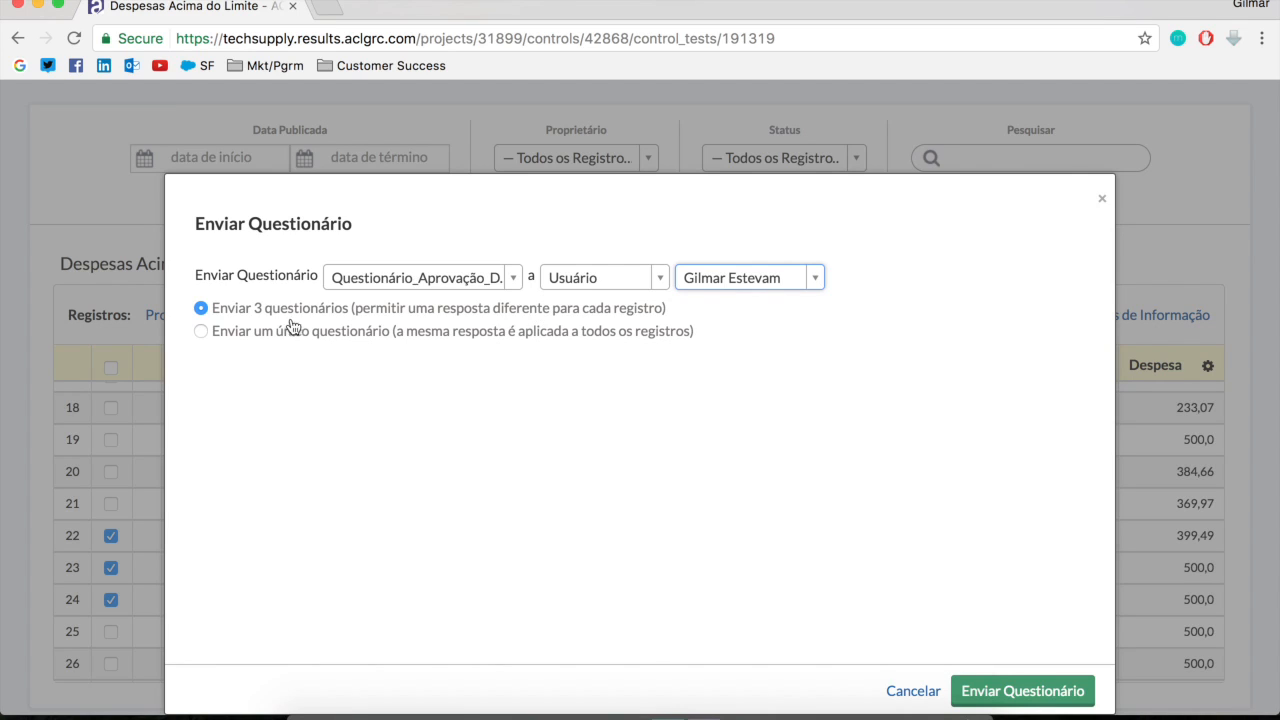
pyautogui.click(1060, 699)
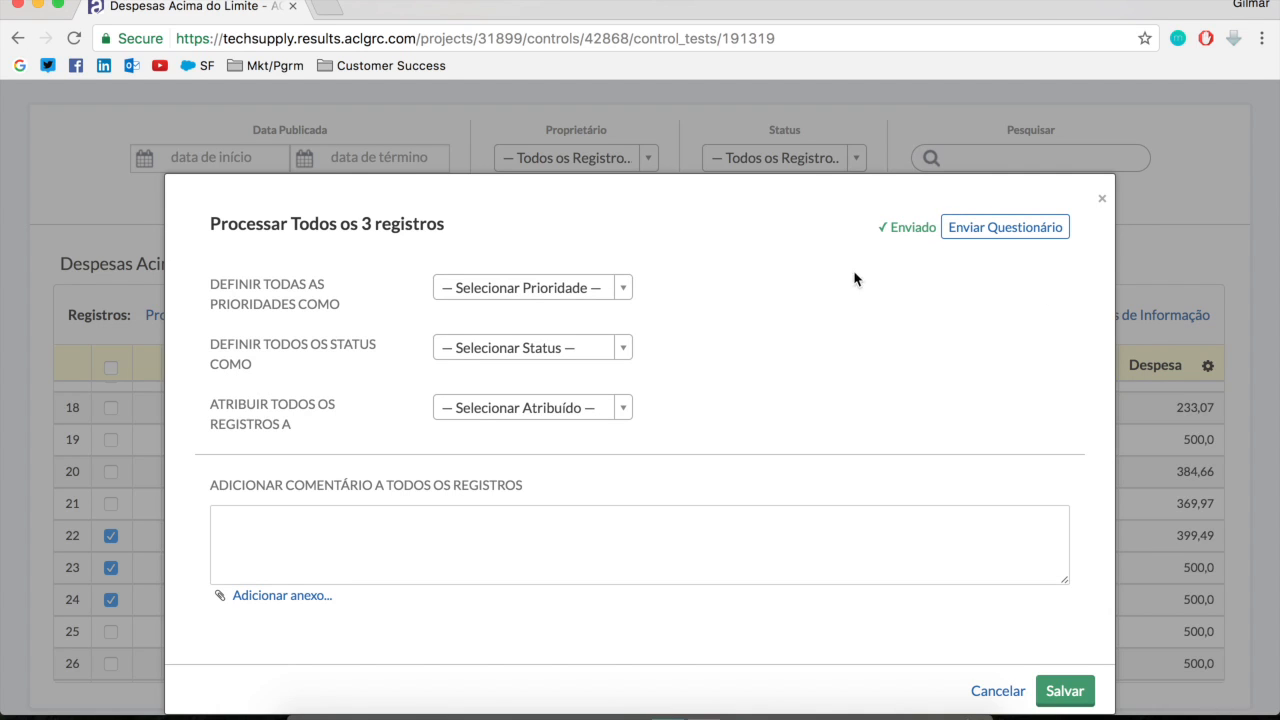
# Save the bulk processing of the three records and close the record details
pyautogui.scroll(-1, 966, 557)
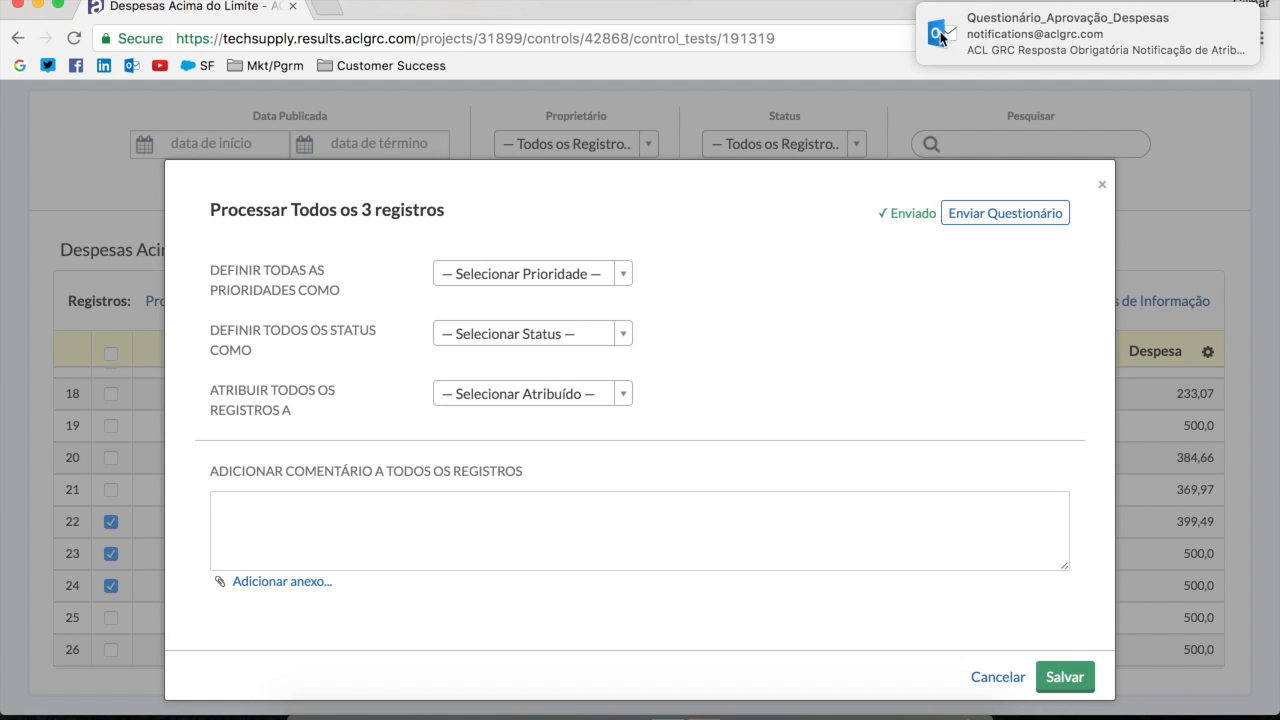
pyautogui.click(1064, 677)
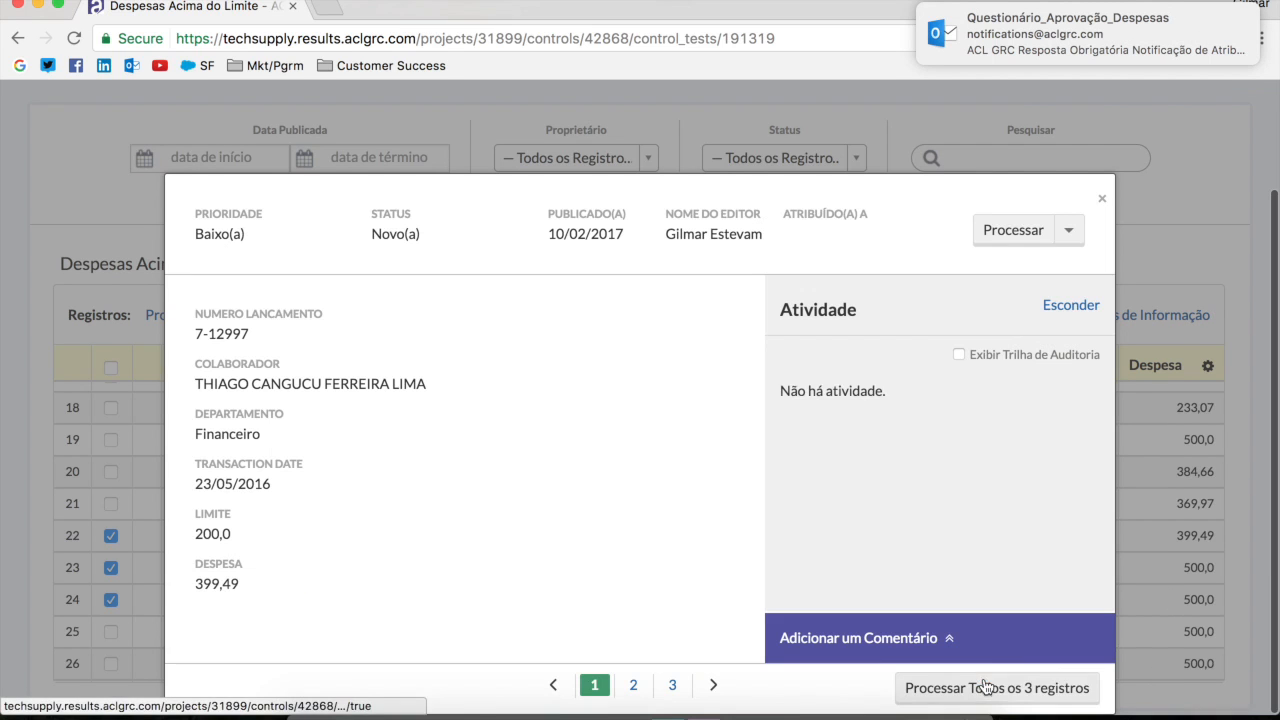
pyautogui.click(1104, 205)
# Open the received Questionário_Aprovação_Despesas notification in Outlook and follow the first record's link to its questionnaire
pyautogui.click(1090, 35)
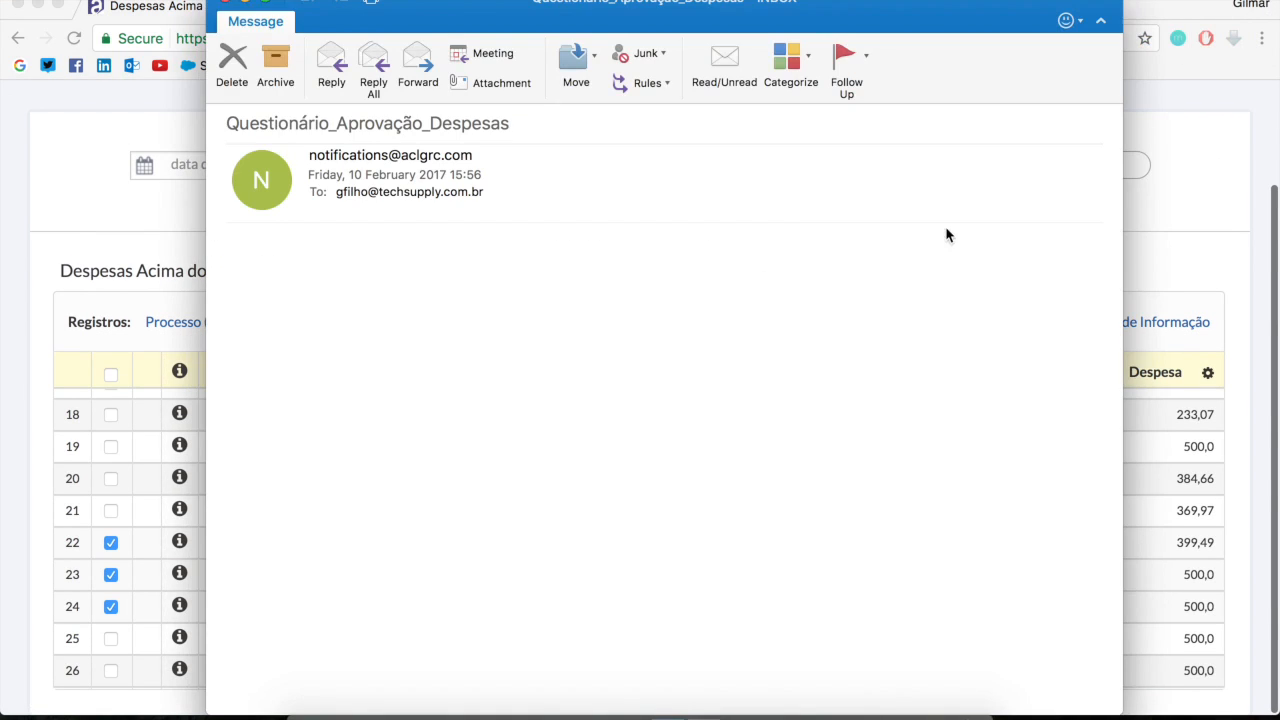
pyautogui.scroll(-1, 438, 615)
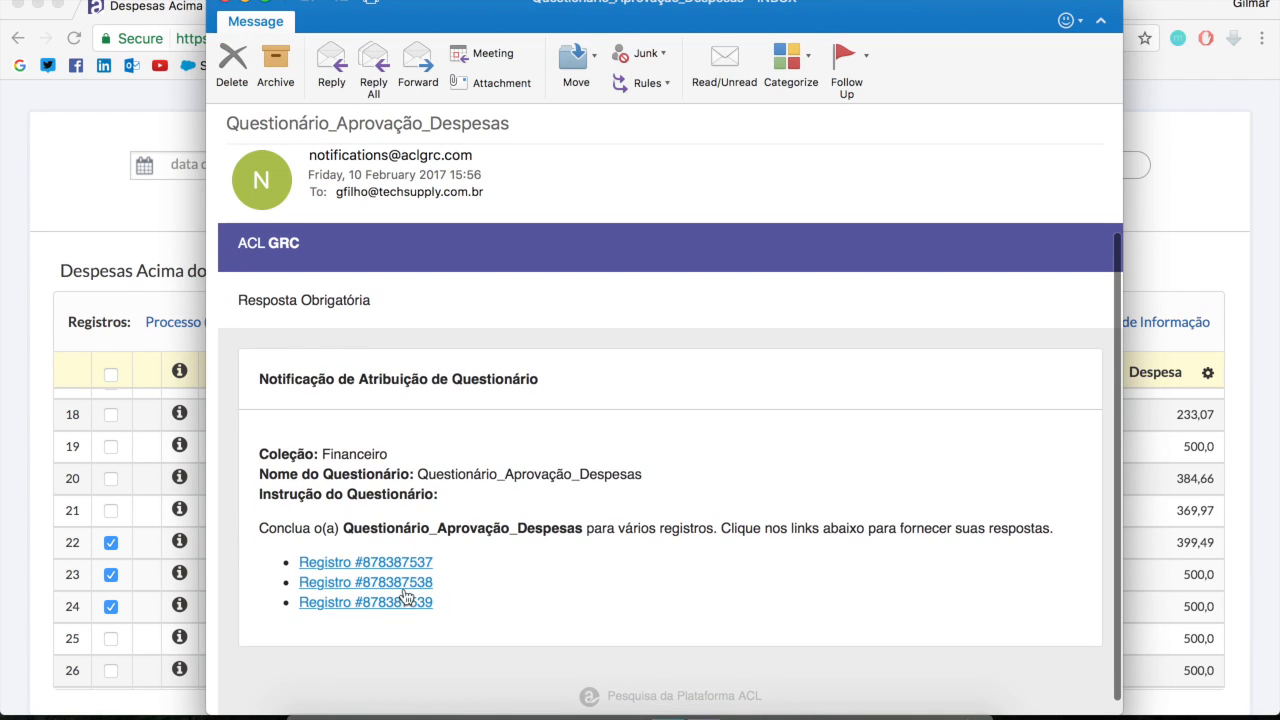
pyautogui.moveTo(411, 606)
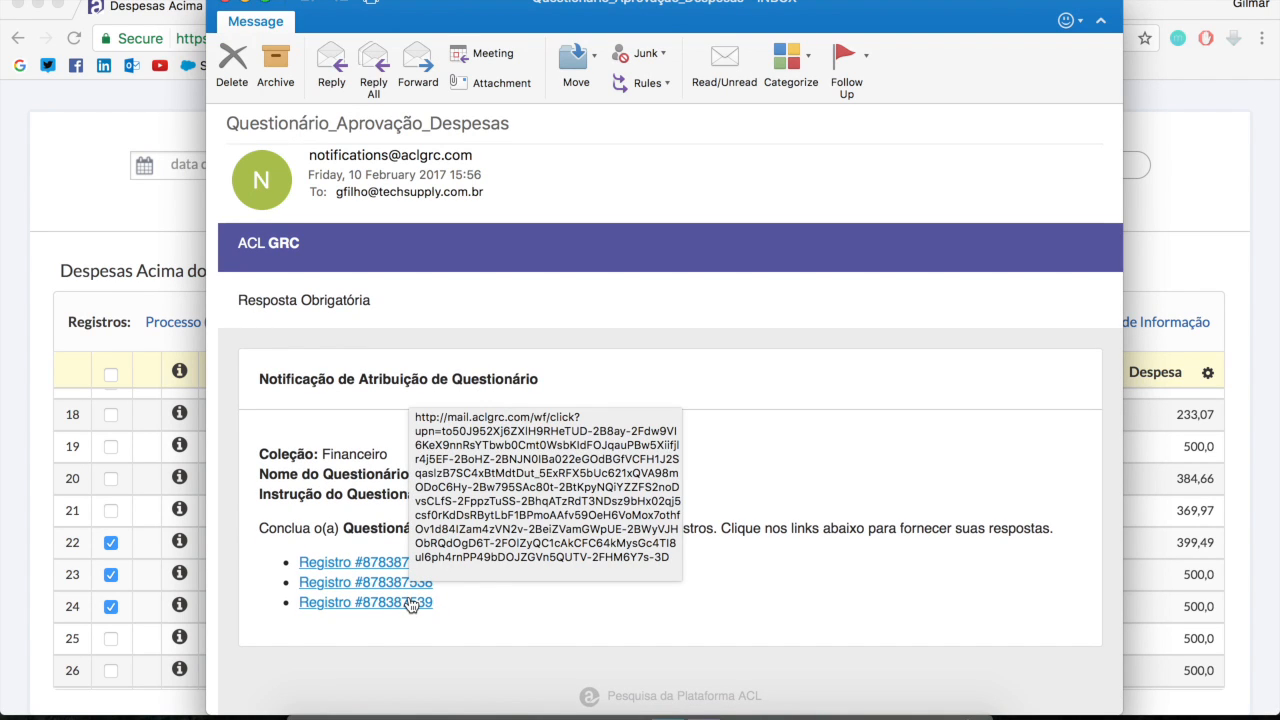
pyautogui.click(340, 565)
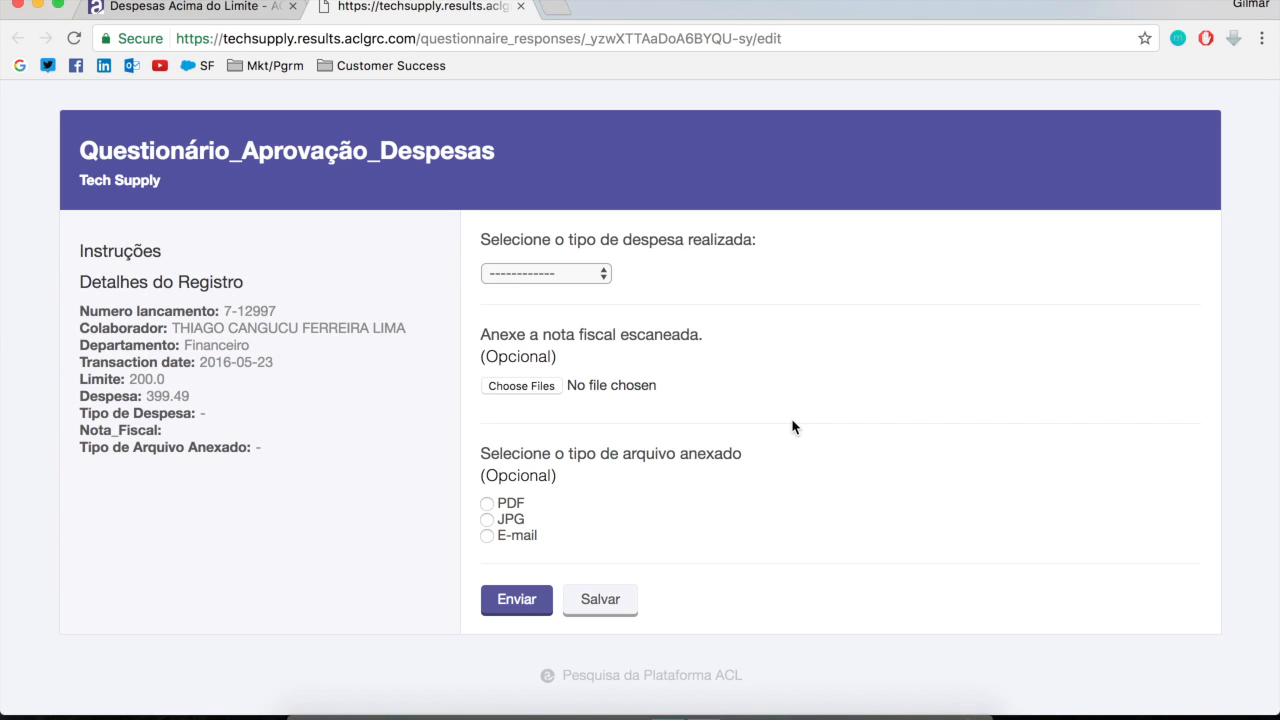
# Answer the first record's questionnaire with expense type Hotel, attach Q de quality.png as the invoice, set file type JPG and submit it
pyautogui.click(589, 280)
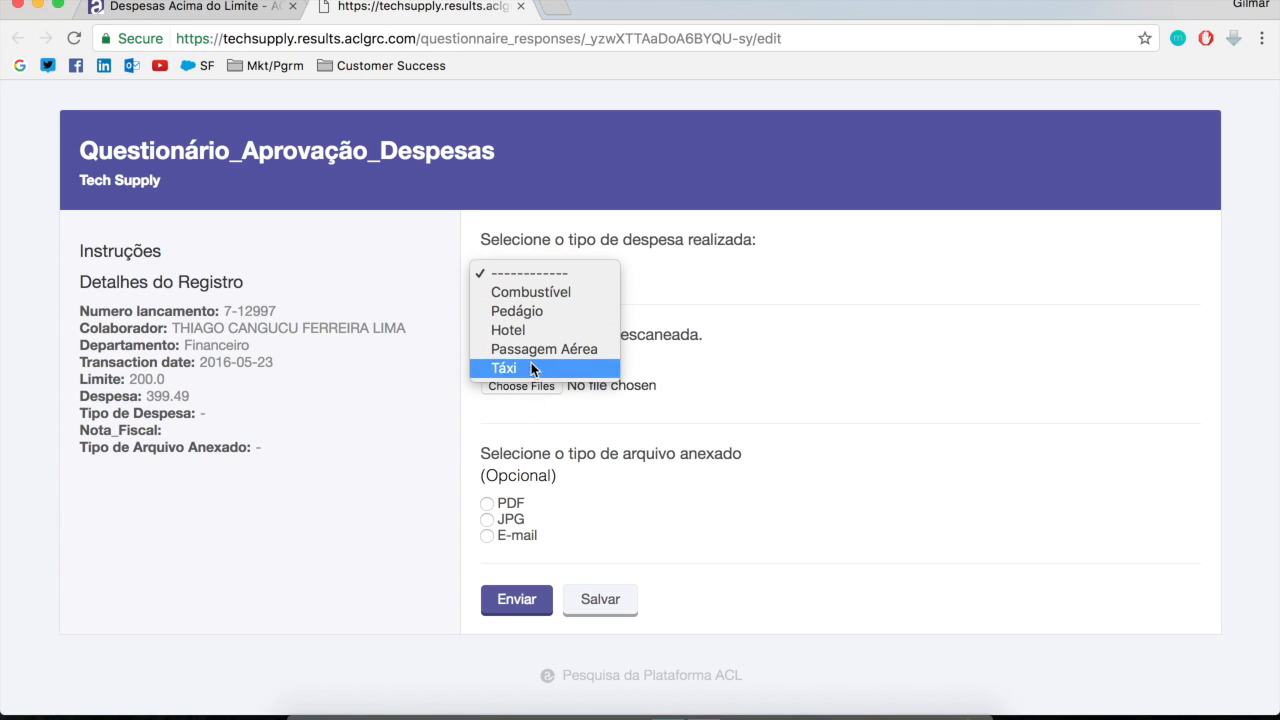
pyautogui.click(530, 330)
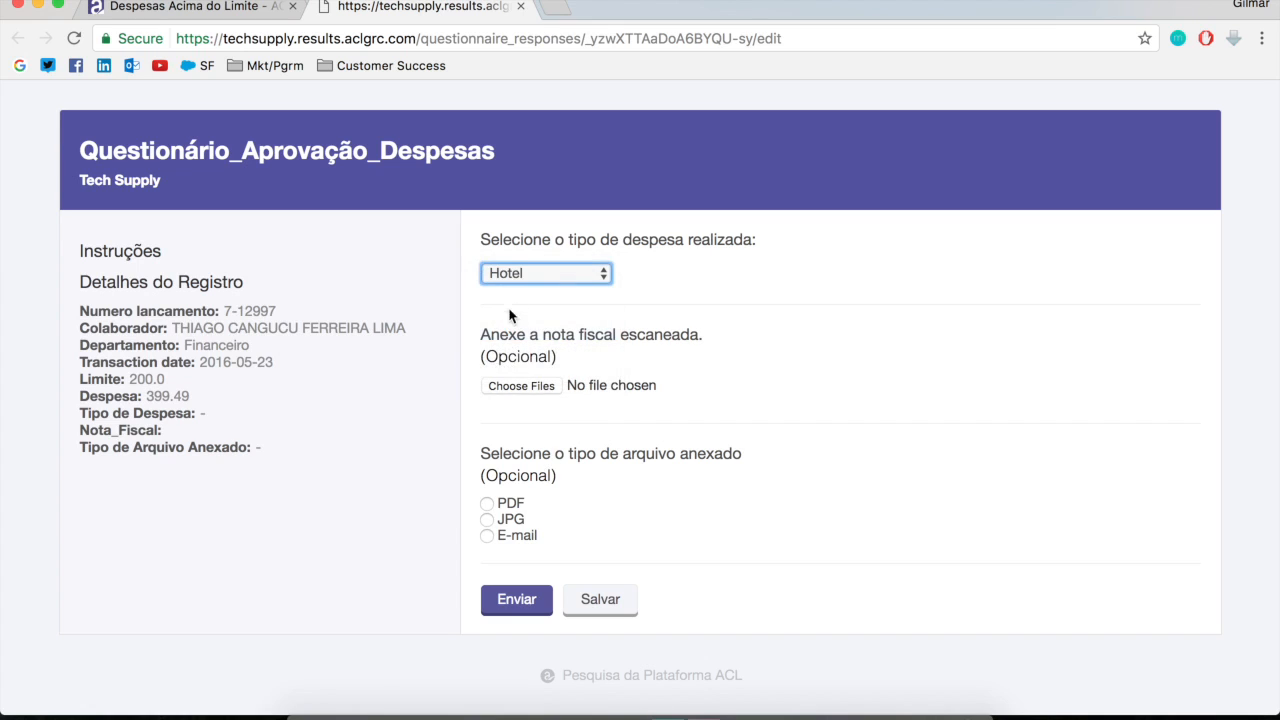
pyautogui.click(529, 387)
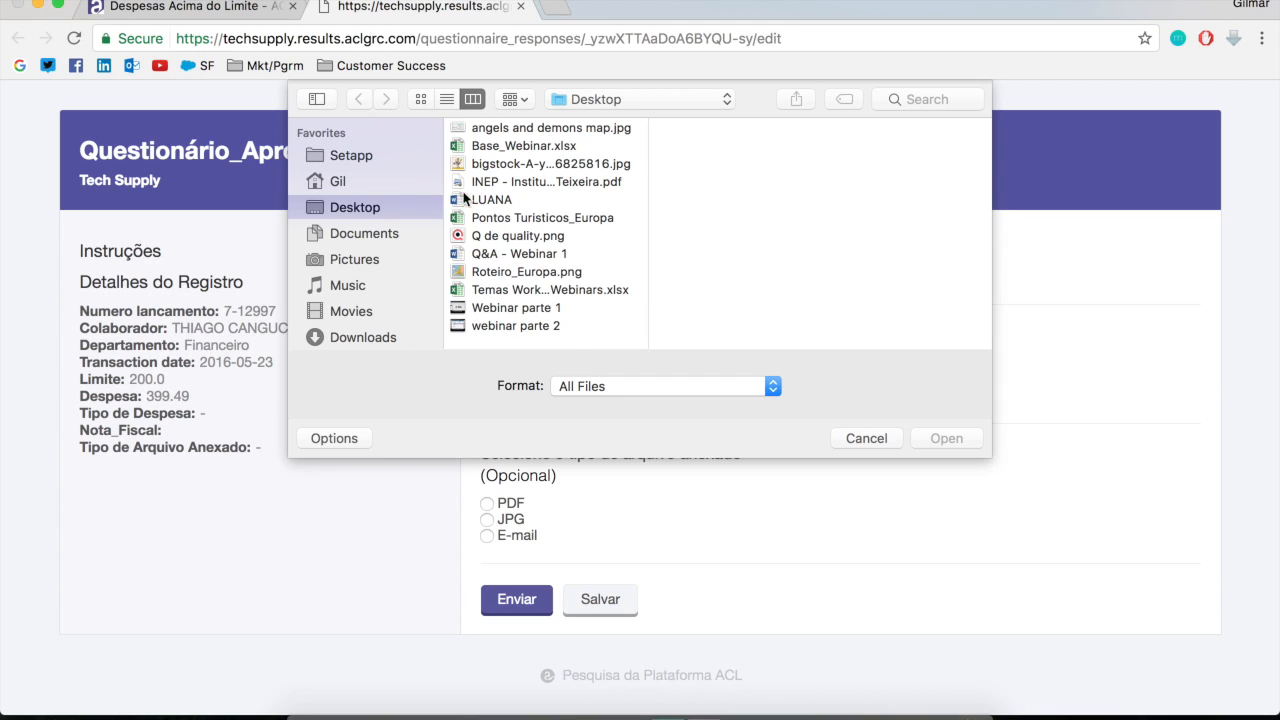
pyautogui.doubleClick(553, 237)
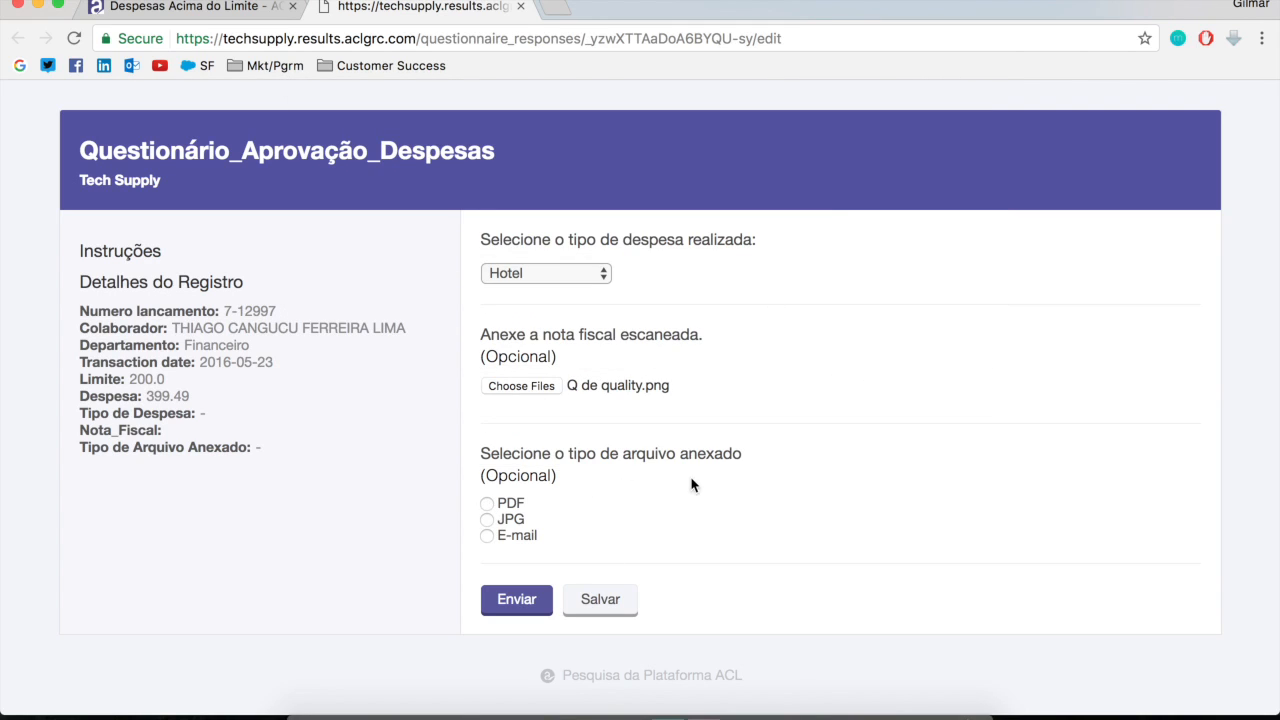
pyautogui.click(487, 519)
pyautogui.click(520, 602)
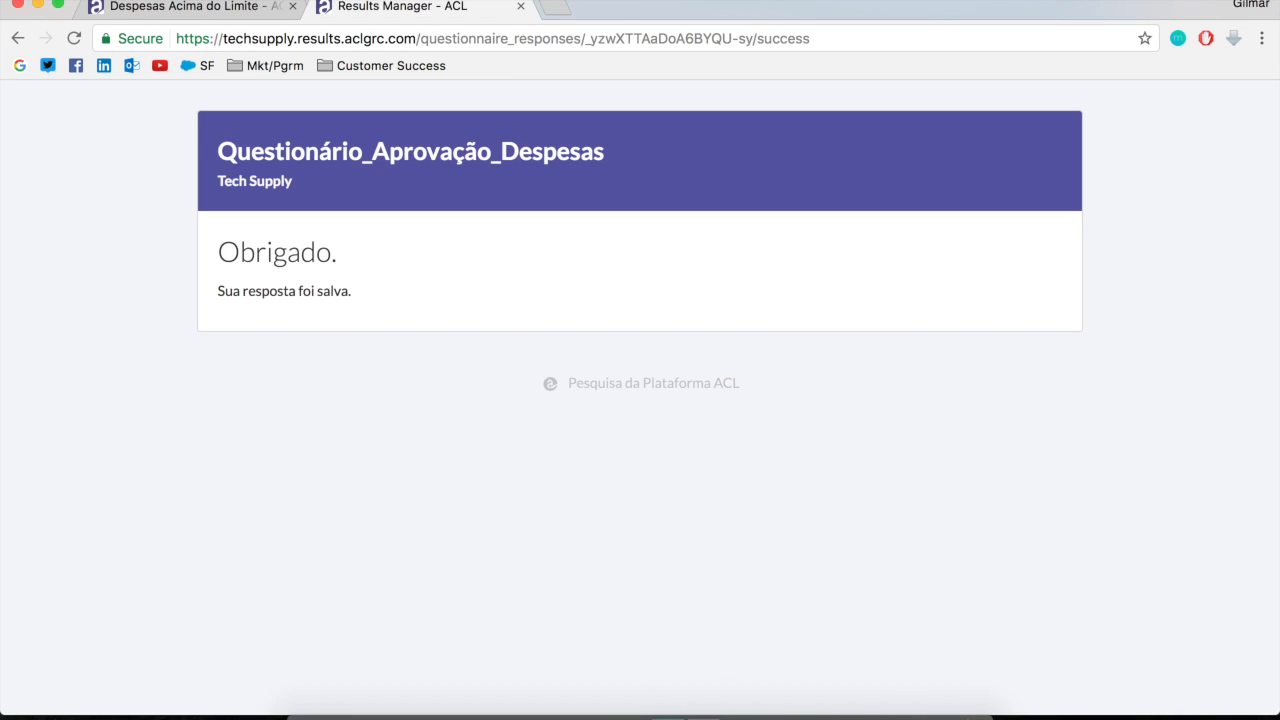
# Return to the Questionário_Aprovação_Despesas notification in Outlook and follow the second record's link to its questionnaire
pyautogui.click(620, 715)
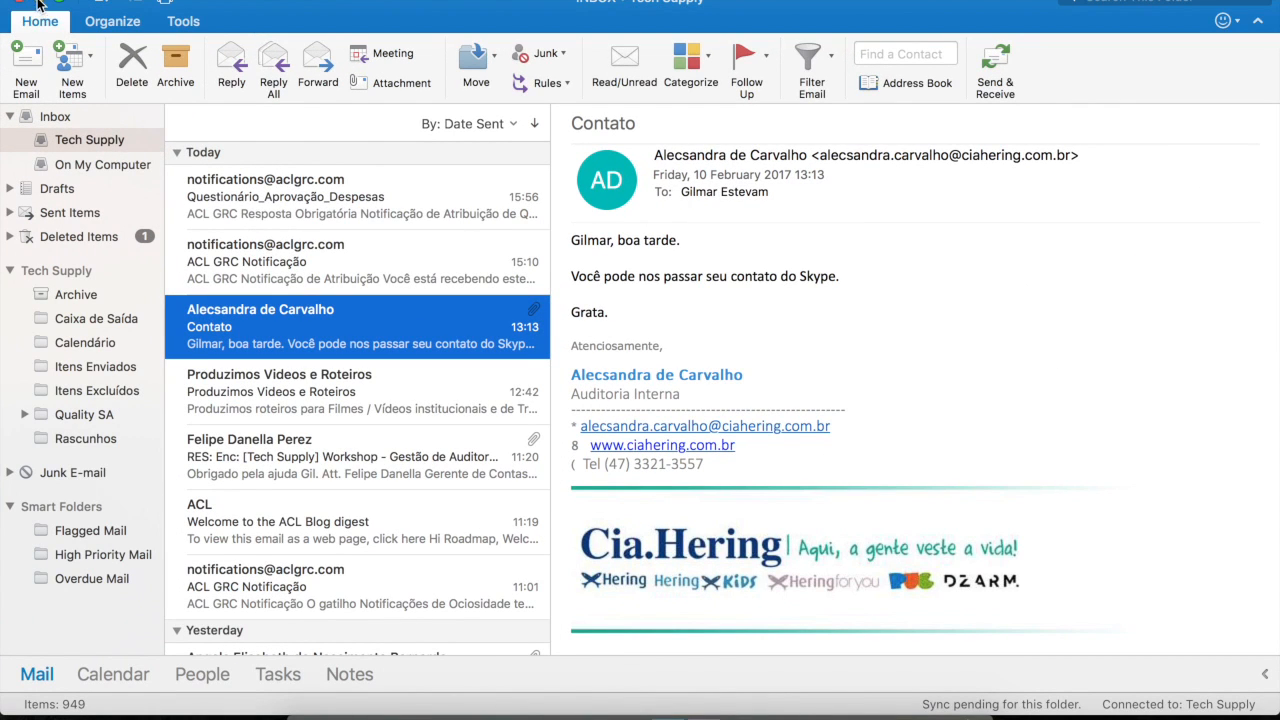
pyautogui.click(37, 4)
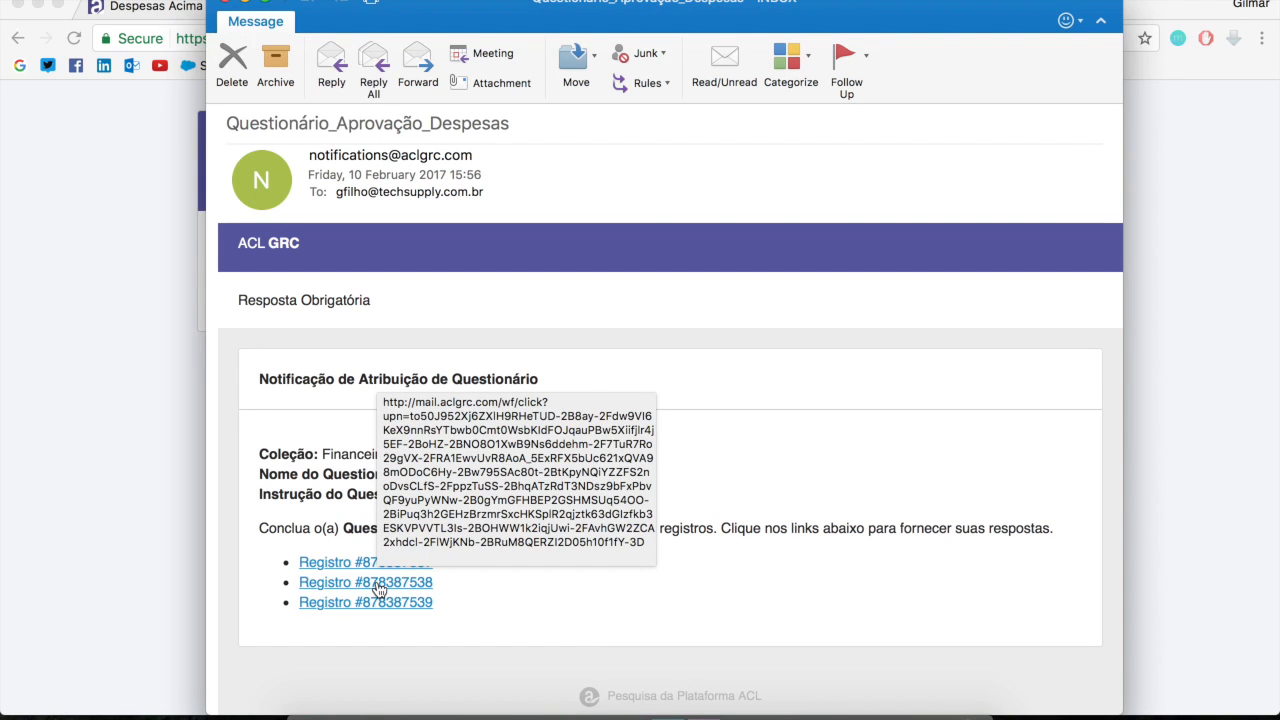
pyautogui.click(378, 584)
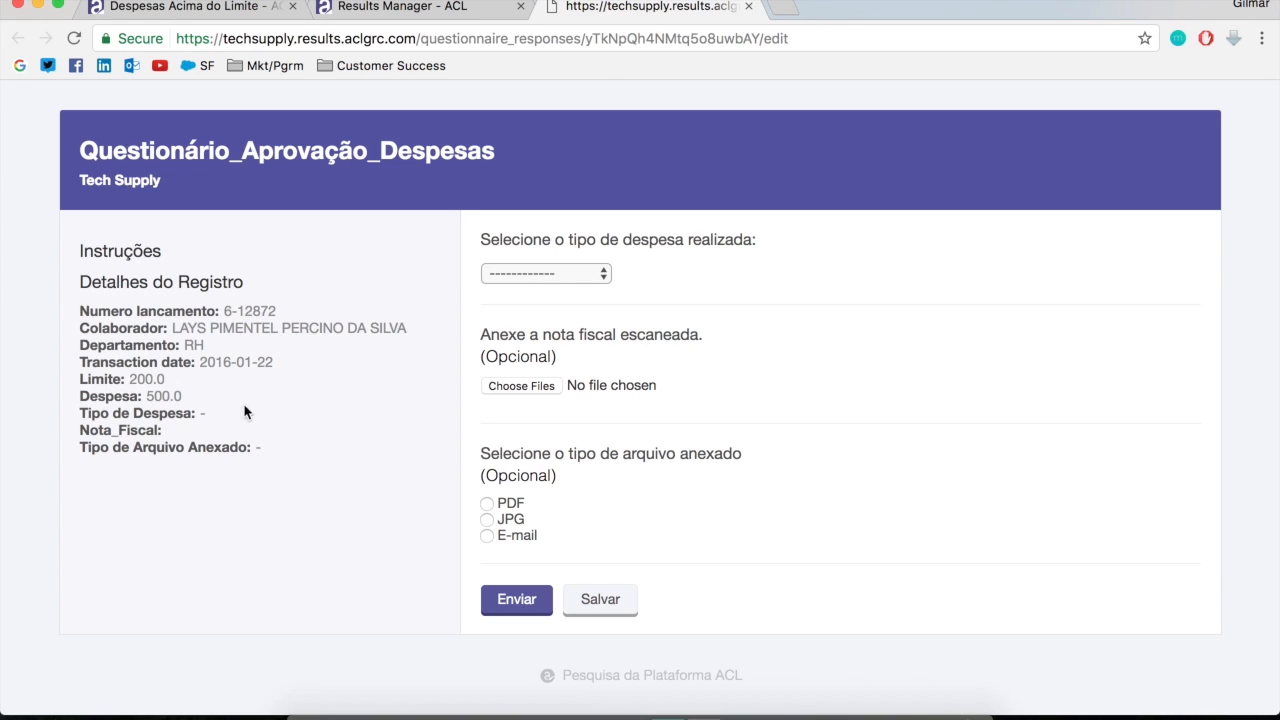
# Answer the second record's questionnaire with expense type Táxi and attached file type E-mail, and submit it without an attachment
pyautogui.click(605, 274)
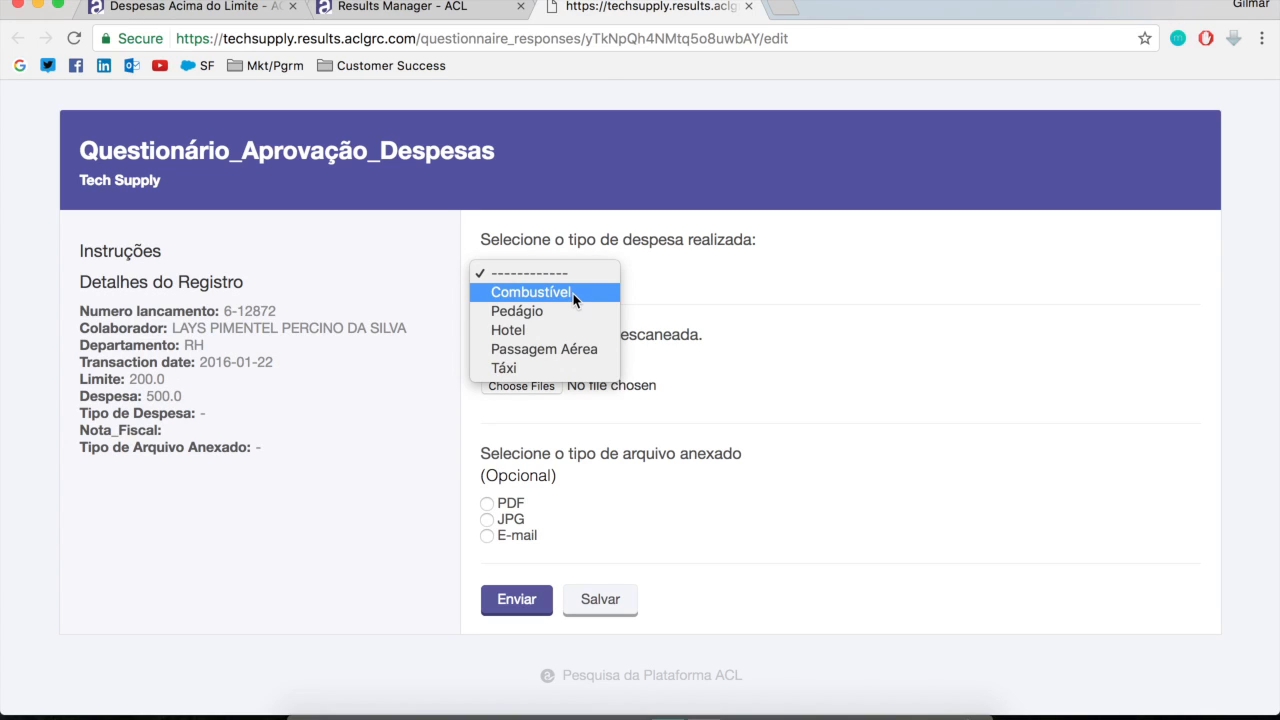
pyautogui.click(549, 369)
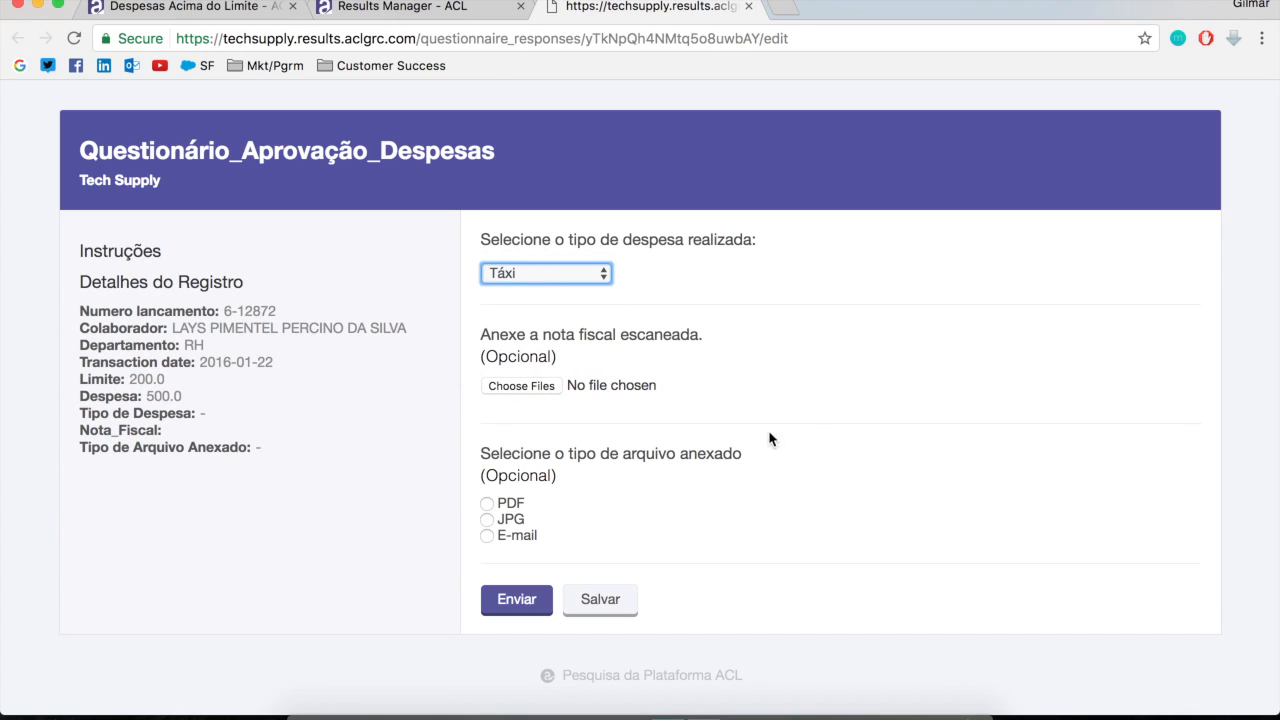
pyautogui.click(487, 536)
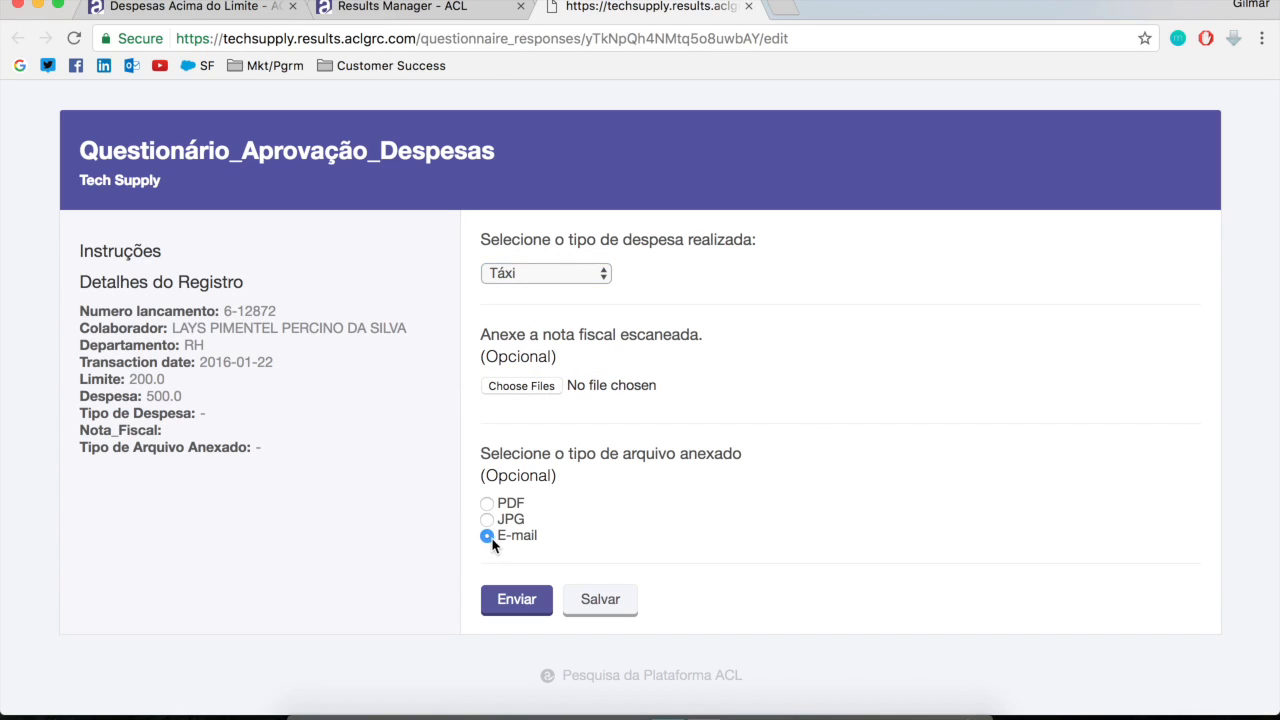
pyautogui.click(524, 602)
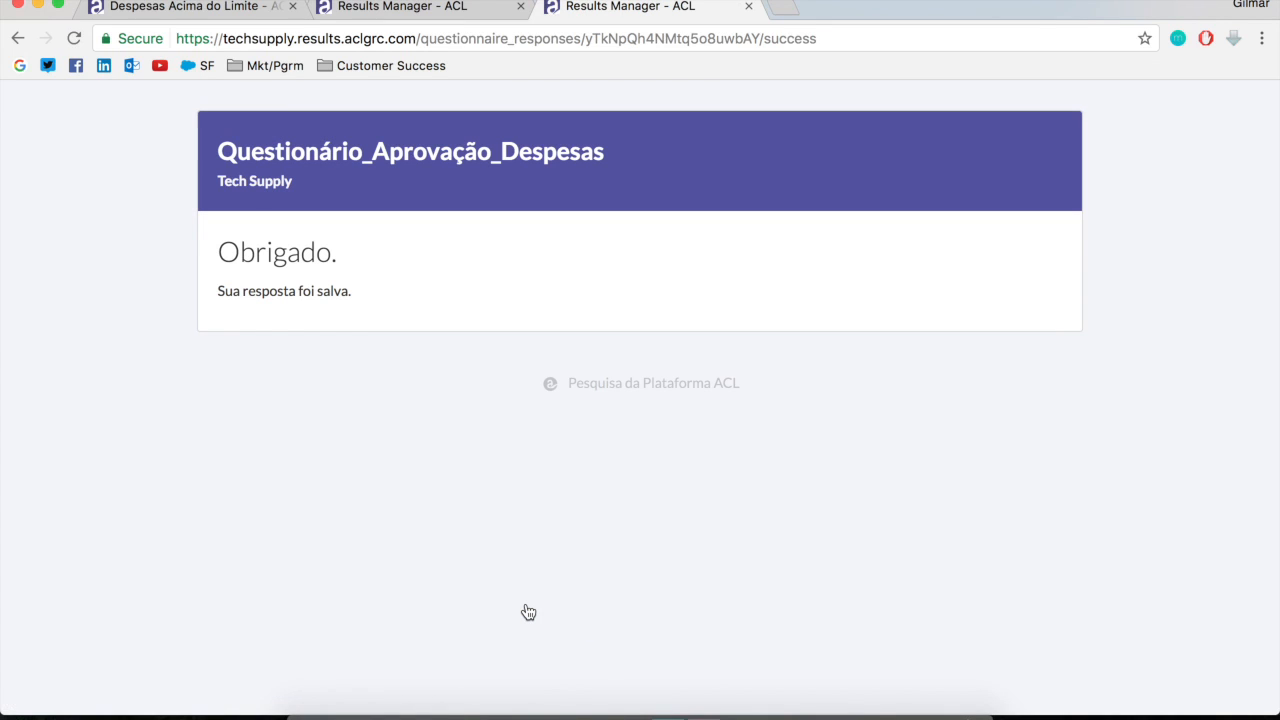
# Return to the Despesas Acima do Limite records in Results Manager and reload the table
pyautogui.click(242, 8)
pyautogui.scroll(3, 608, 372)
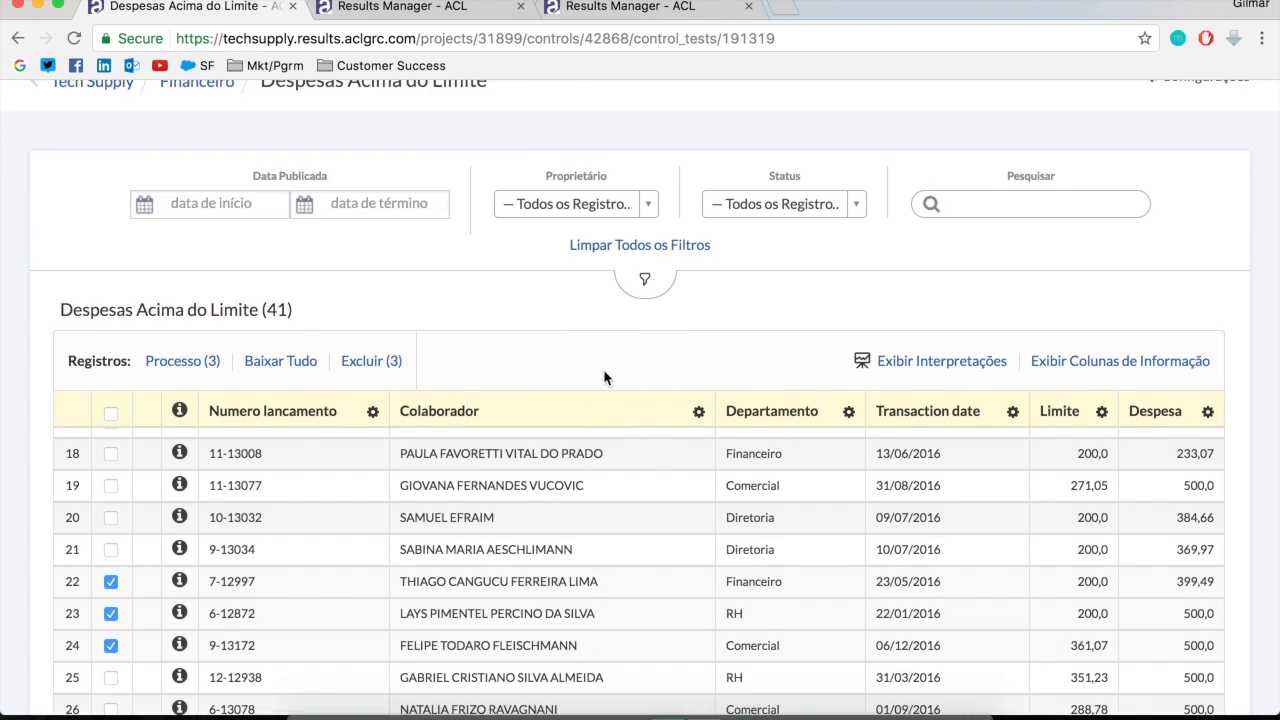
pyautogui.click(474, 45)
pyautogui.press('Return')
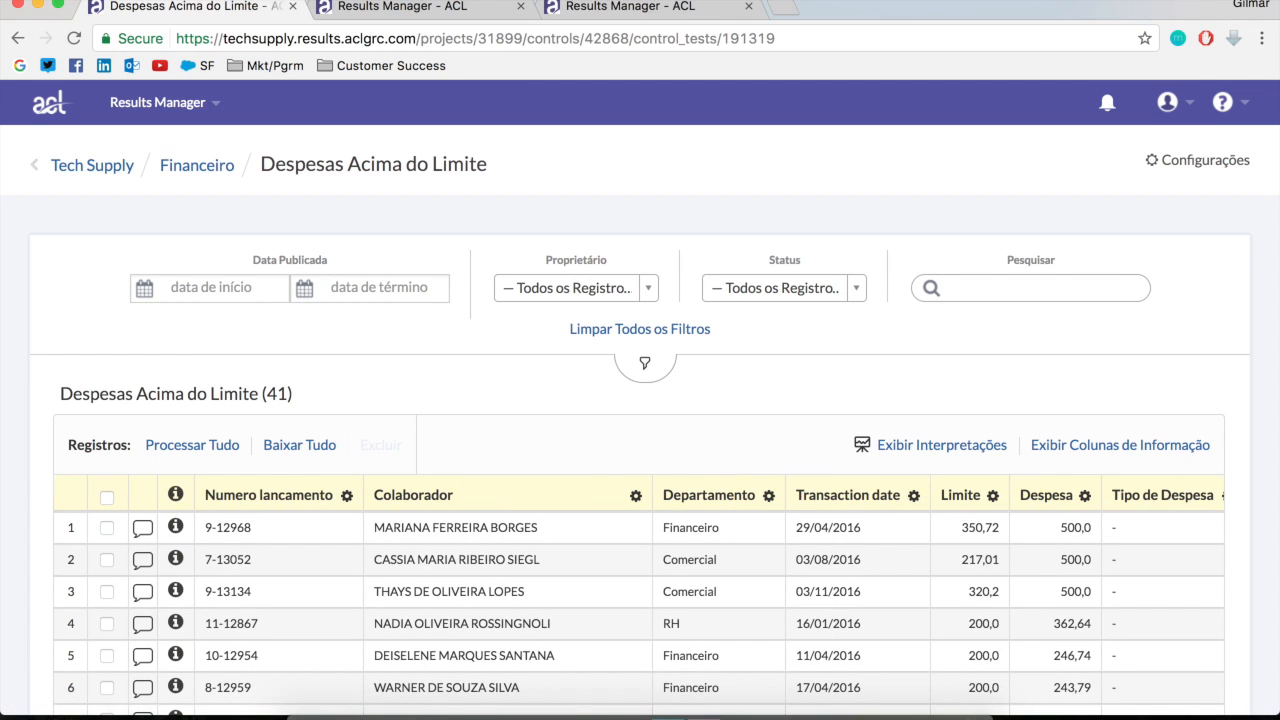
# Examine the Tipo de Despesa, Nota_Fiscal and Tipo de Arquivo Anexado columns for the two records whose questionnaires were answered
pyautogui.scroll(-3, 880, 630)
pyautogui.scroll(4, 908, 643)
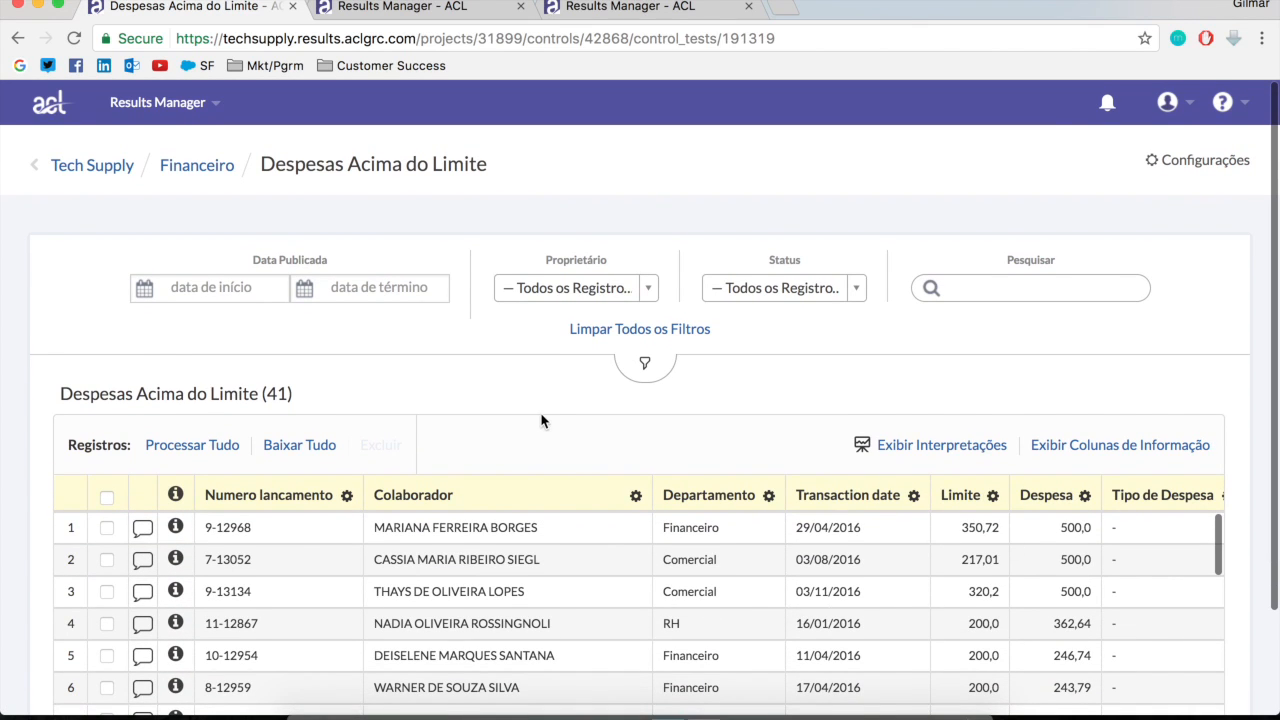
pyautogui.scroll(-3, 543, 415)
pyautogui.scroll(-2, 1160, 570)
pyautogui.scroll(2, 1160, 570)
pyautogui.hscroll(5, 1160, 565)
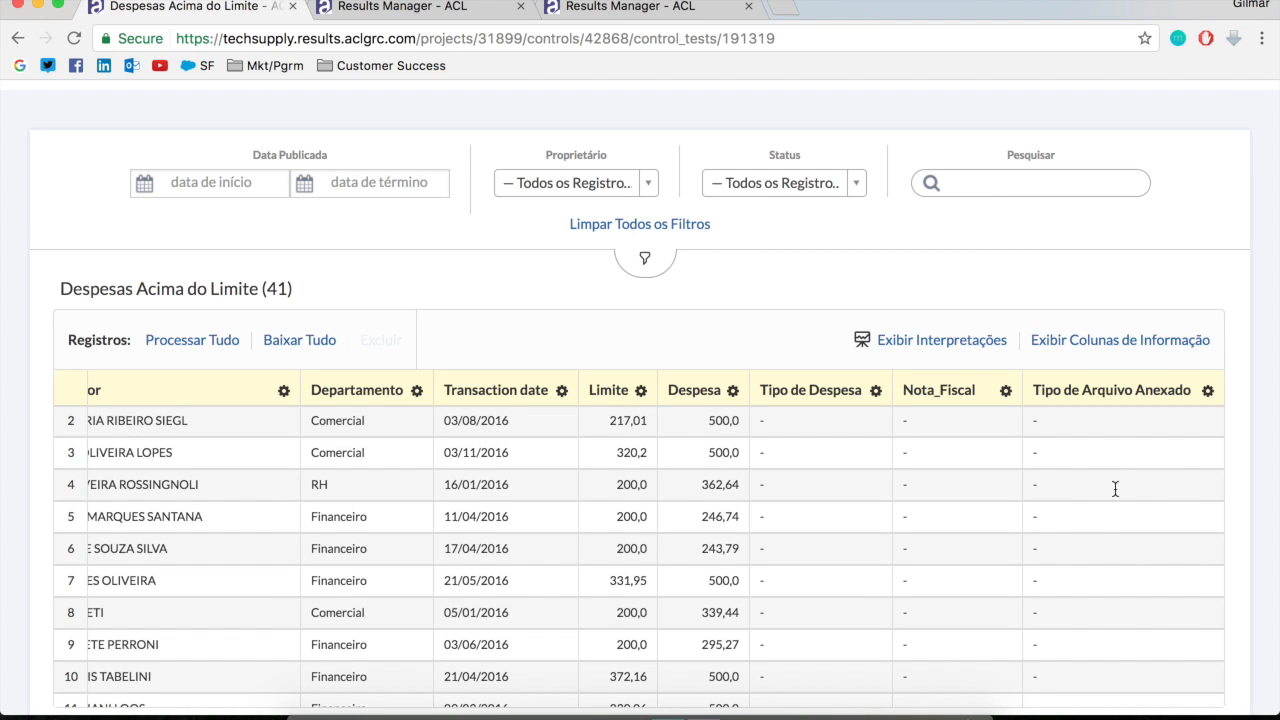
pyautogui.scroll(-10, 868, 598)
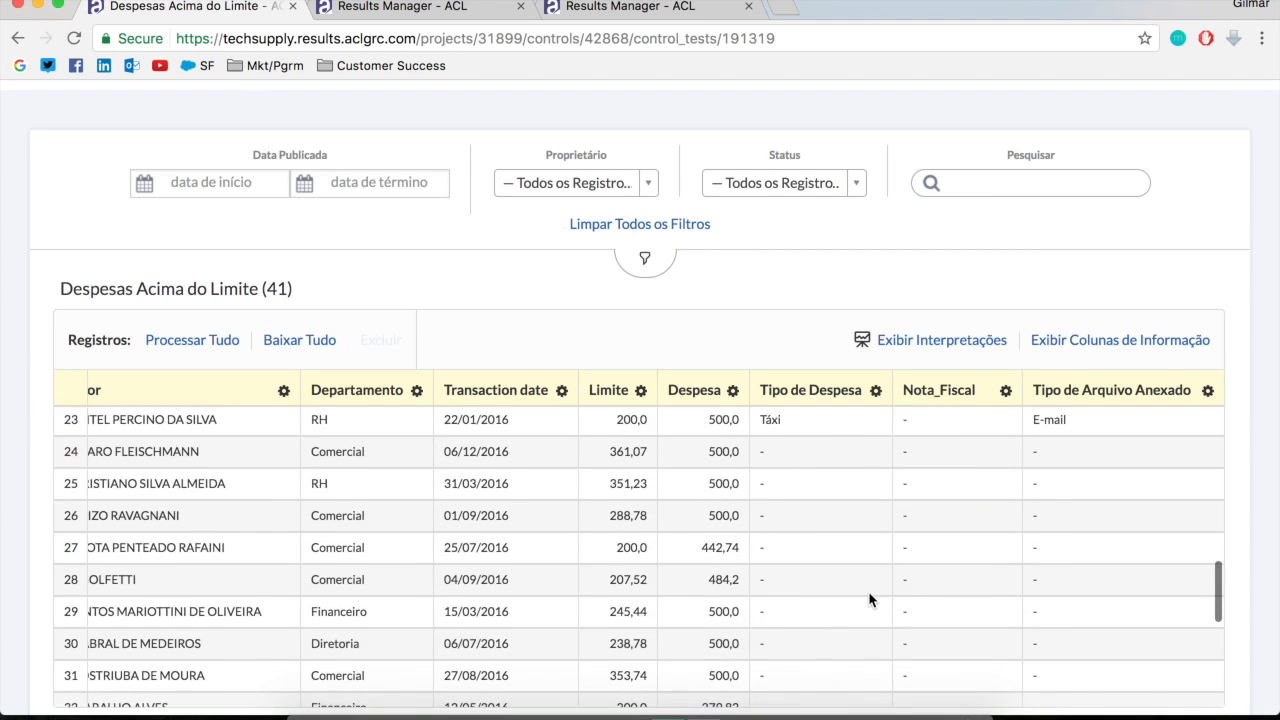
pyautogui.scroll(2, 868, 598)
pyautogui.moveTo(810, 532); pyautogui.dragTo(767, 562)
pyautogui.click(785, 564)
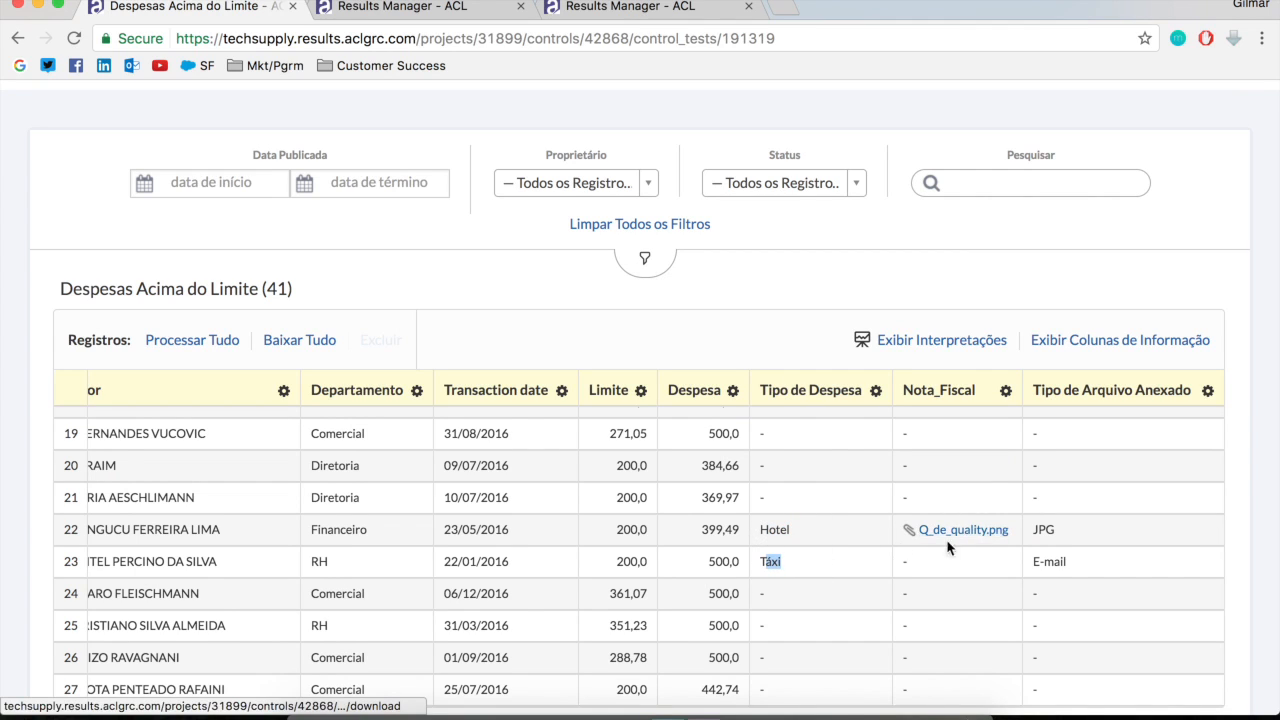
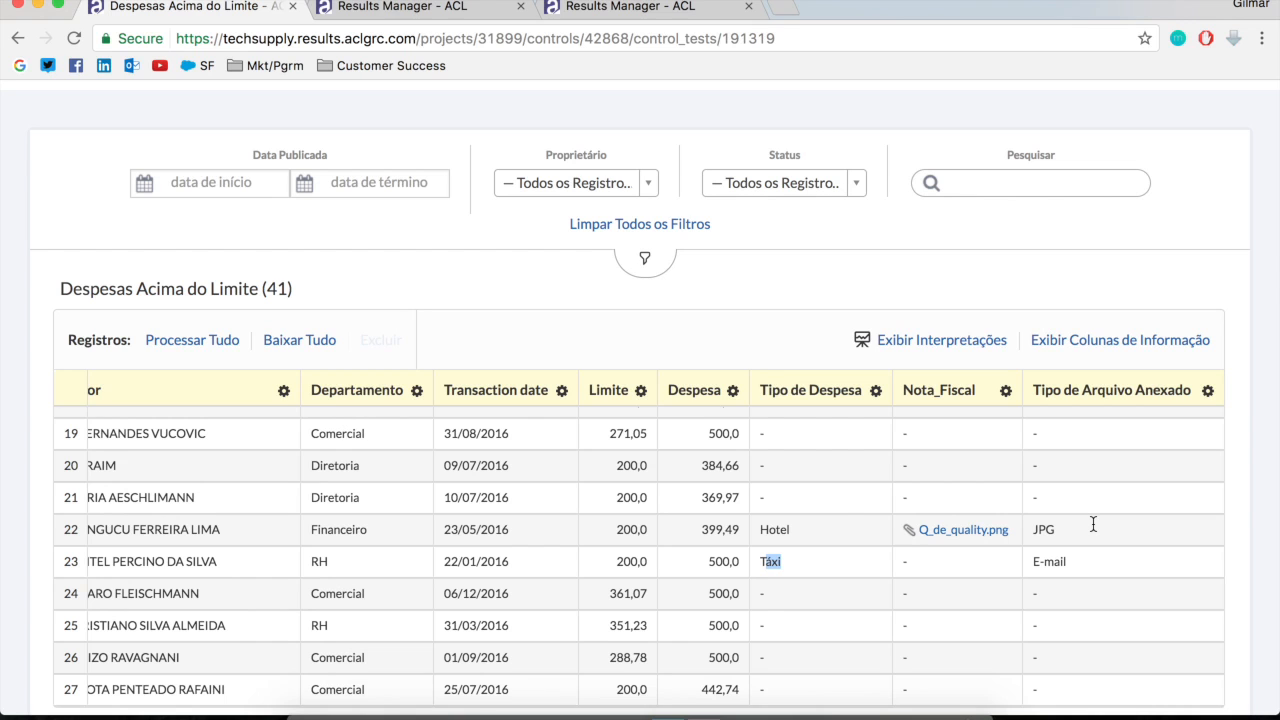
pyautogui.hscroll(-5, 490, 530)
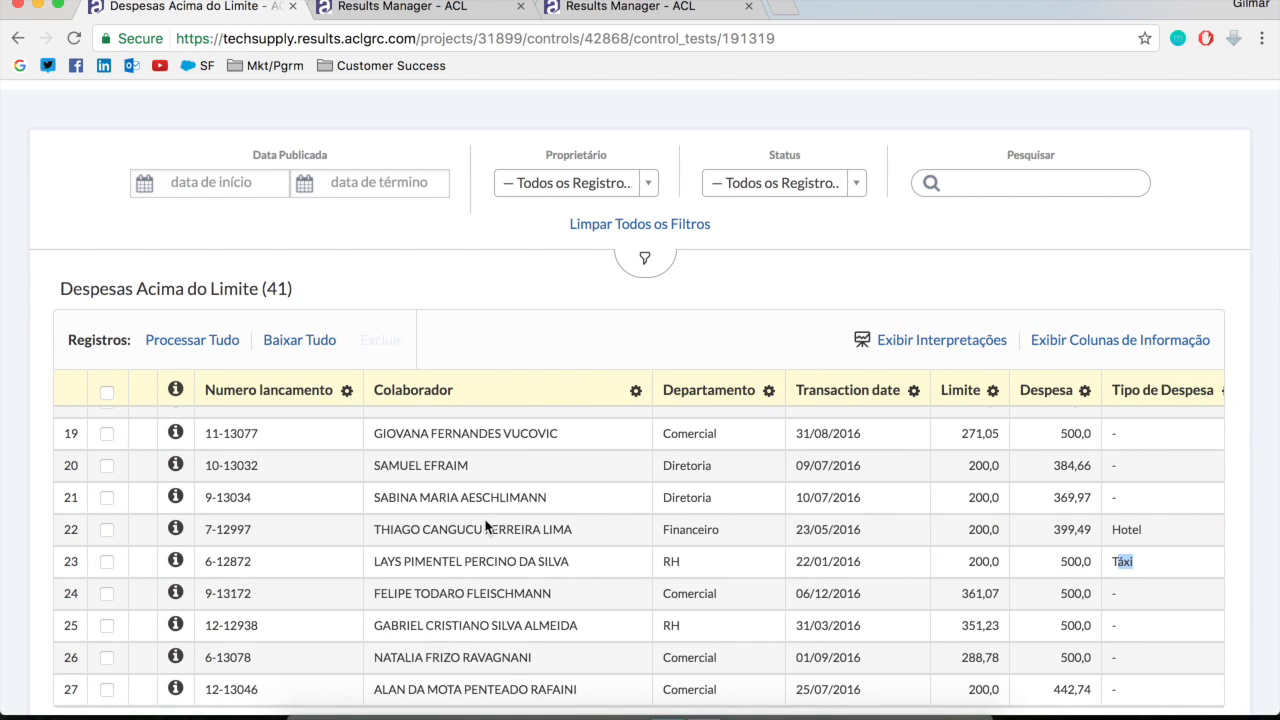
pyautogui.scroll(10, 487, 527)
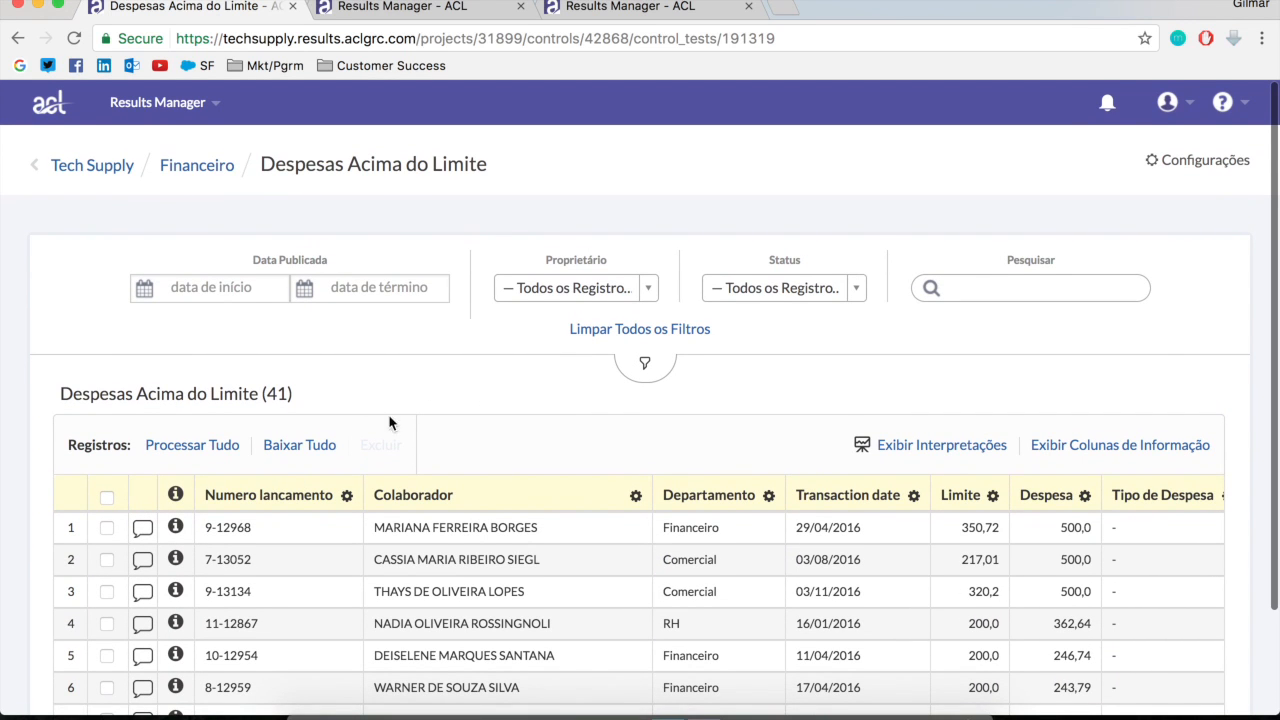
pyautogui.moveTo(892, 705)
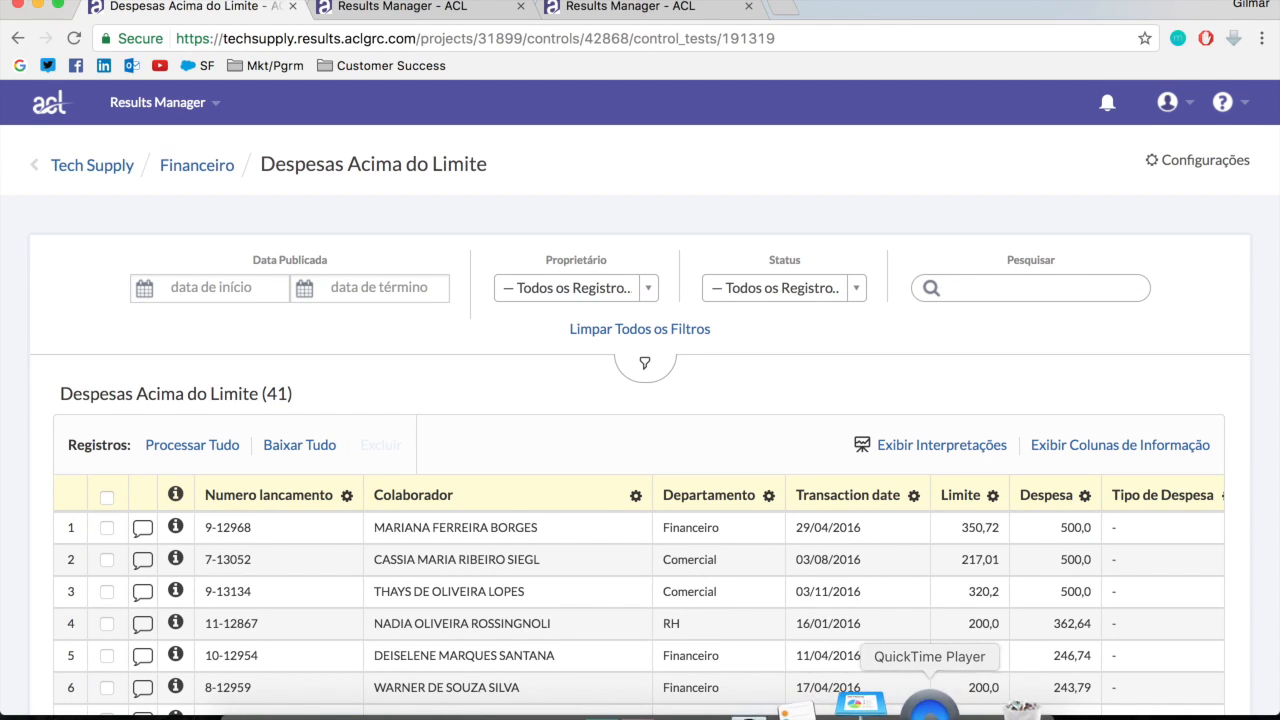
pyautogui.scroll(-3, 845, 570)
pyautogui.scroll(3, 850, 562)
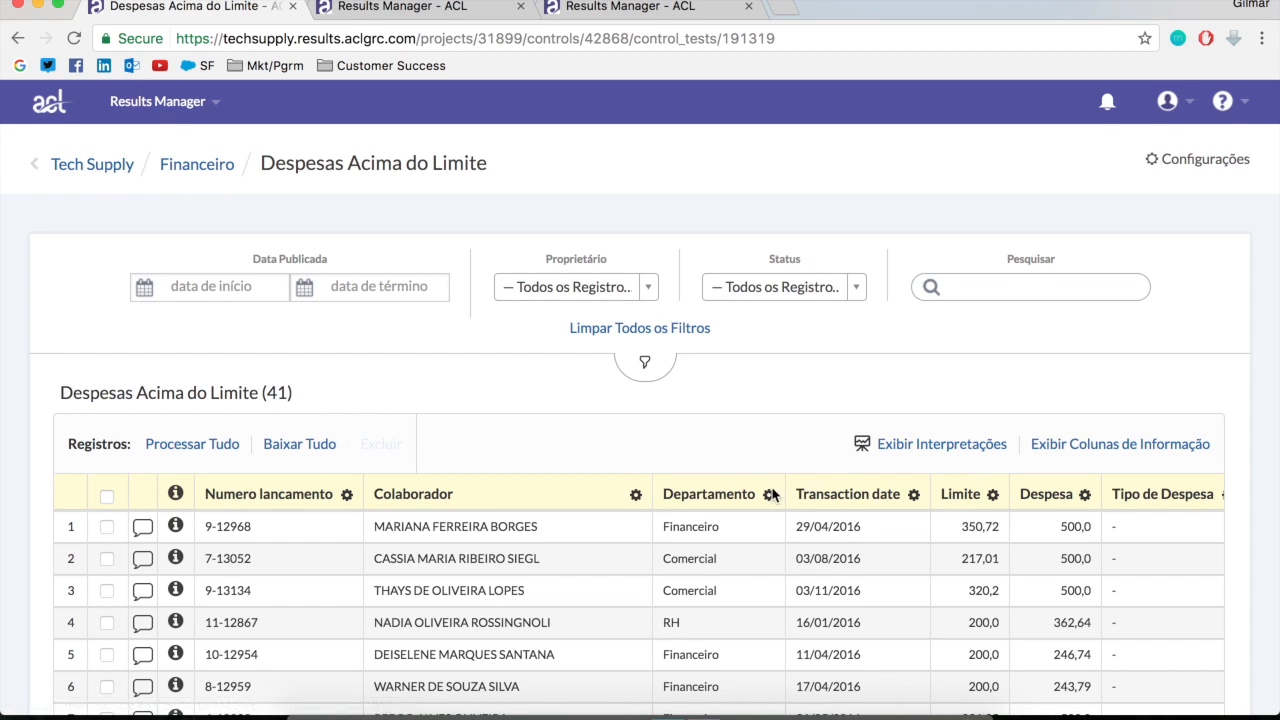
pyautogui.scroll(-2, 774, 493)
pyautogui.scroll(2, 1006, 406)
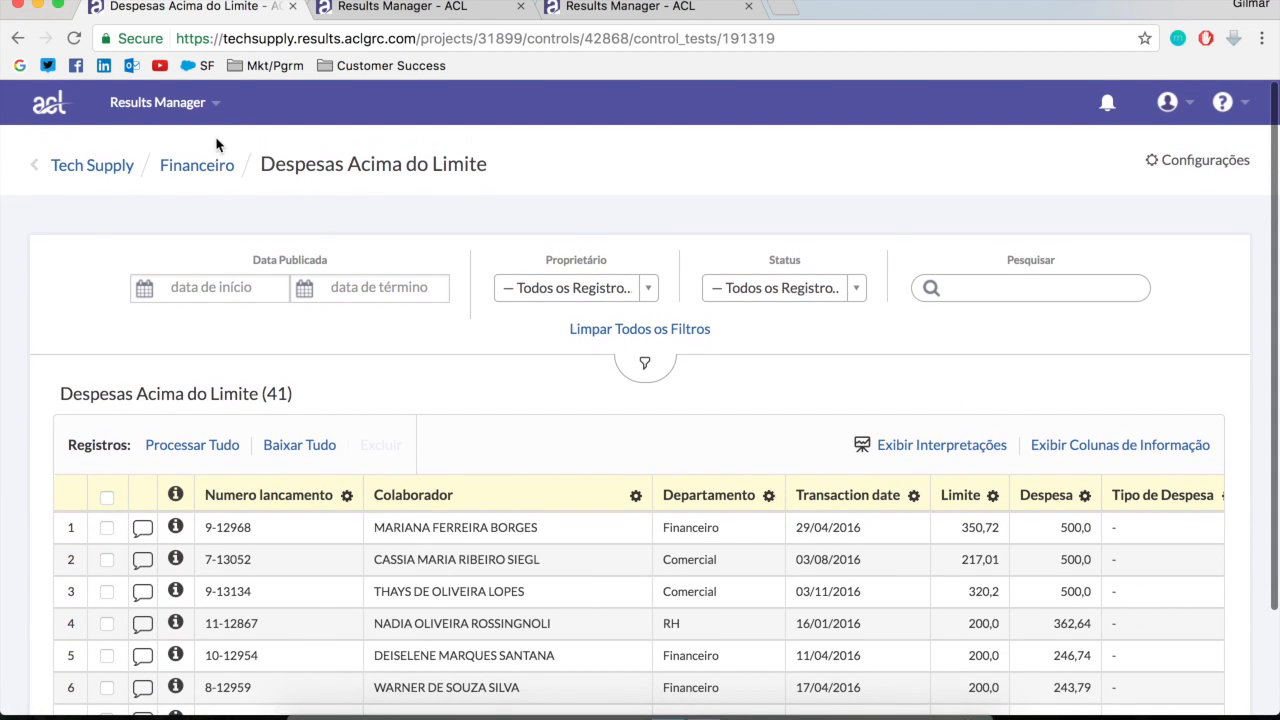
# Return to the Tech Supply overview, start a new storyboard and dismiss its introductory message
pyautogui.click(96, 167)
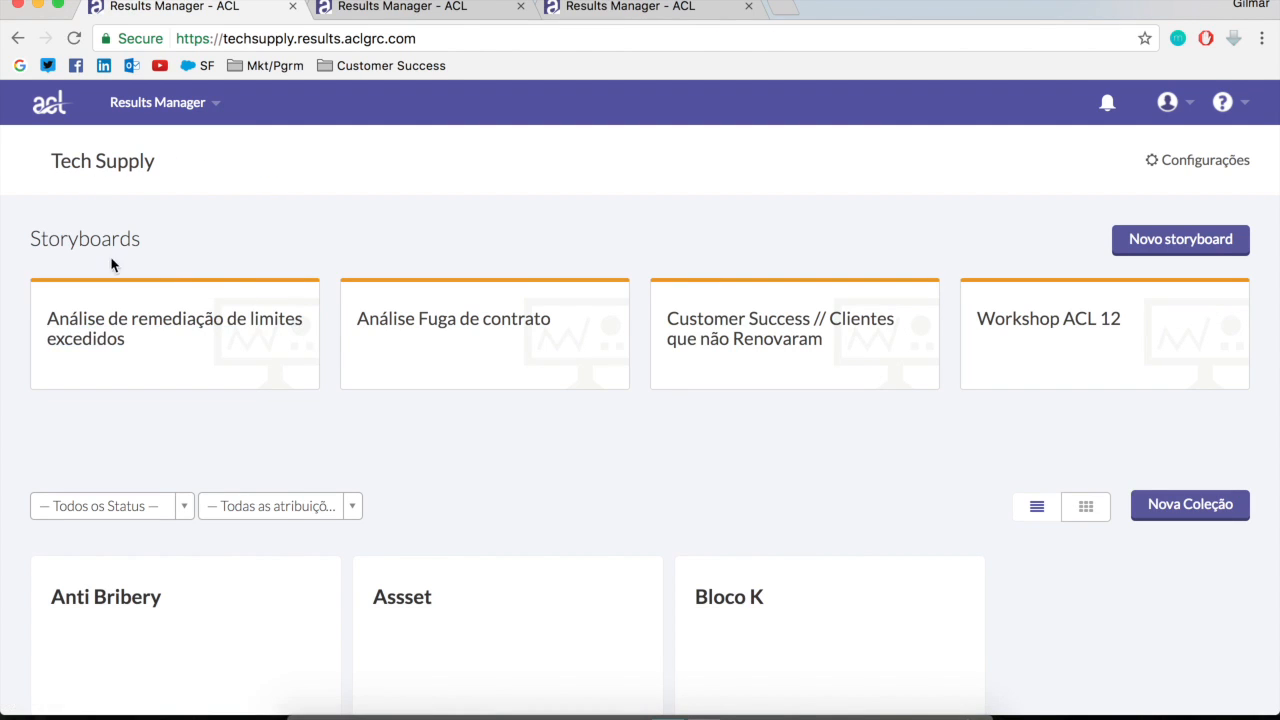
pyautogui.moveTo(60, 240); pyautogui.dragTo(194, 238)
pyautogui.click(200, 239)
pyautogui.click(1204, 255)
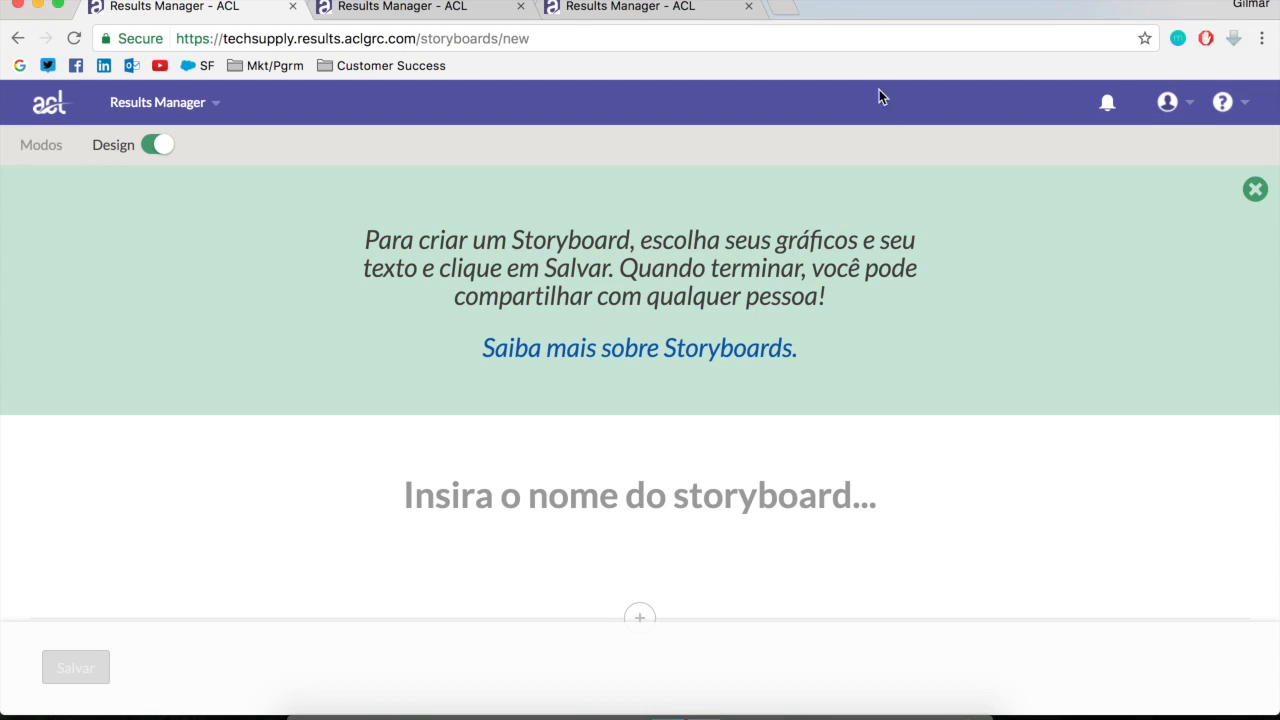
pyautogui.click(1254, 189)
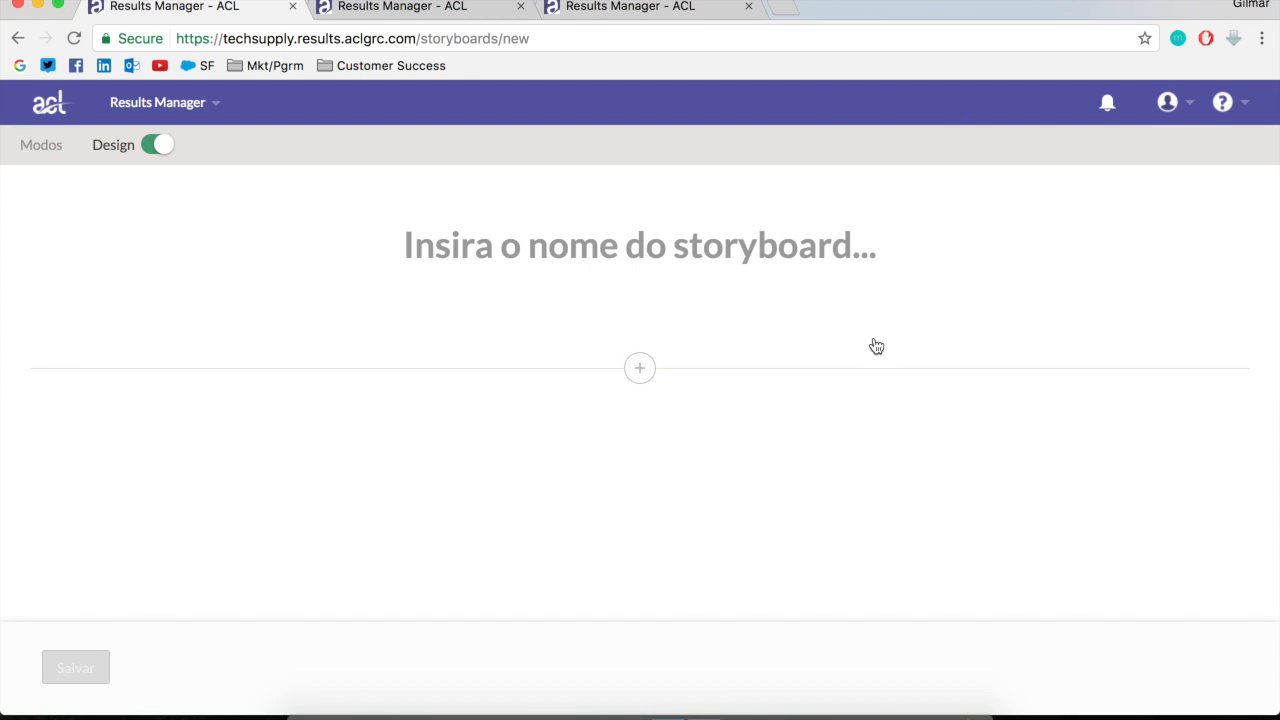
# Name the new storyboard "Despesas de 2016"
pyautogui.click(609, 262)
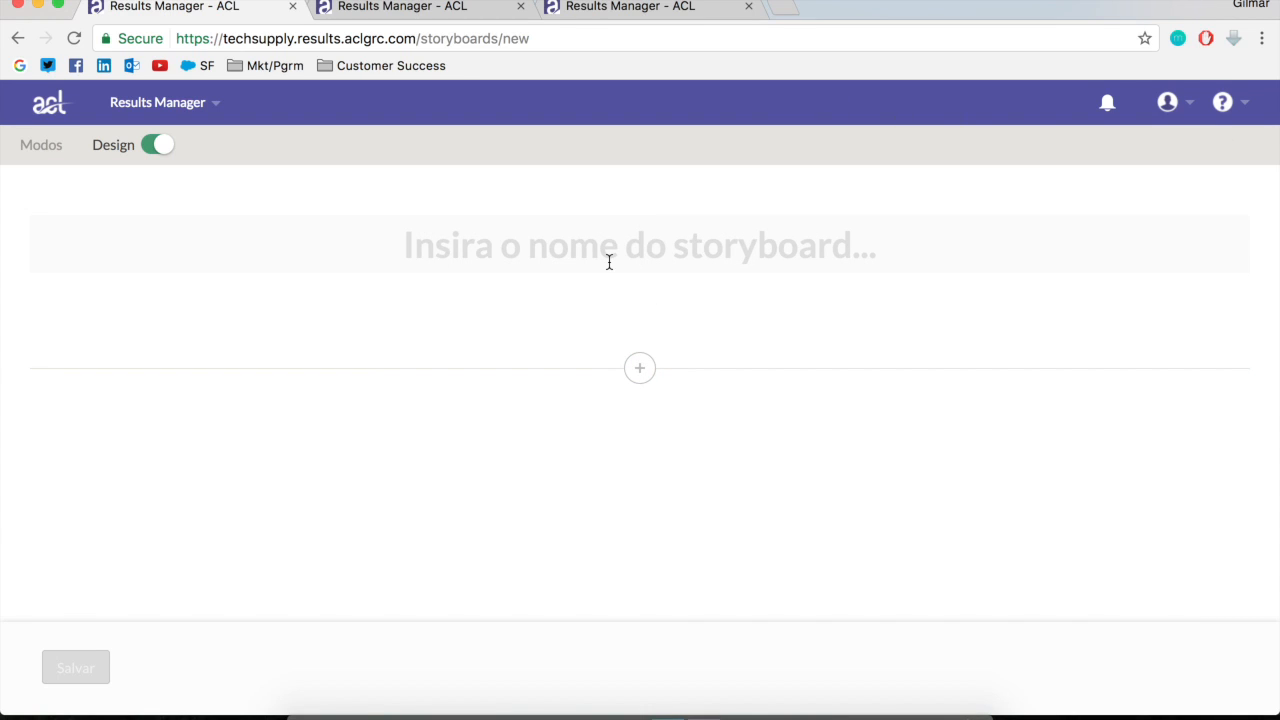
pyautogui.write('Despesaa')
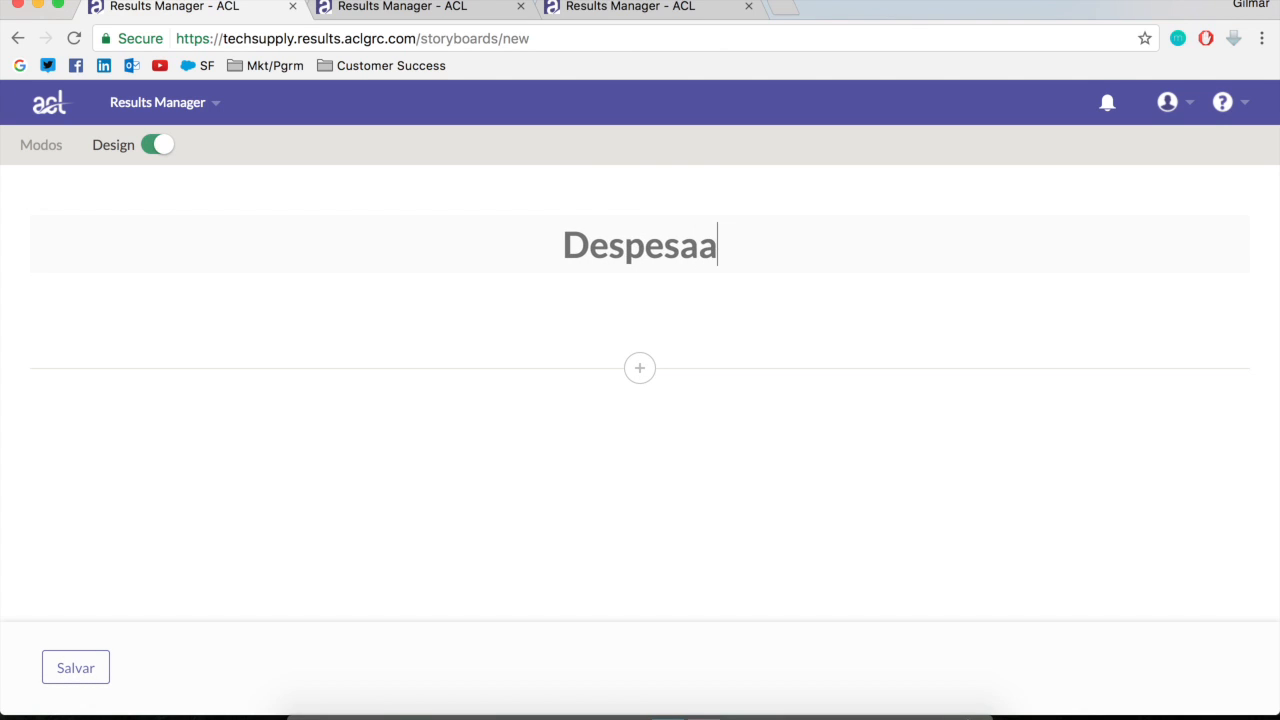
pyautogui.press('BackSpace')
pyautogui.write('s ')
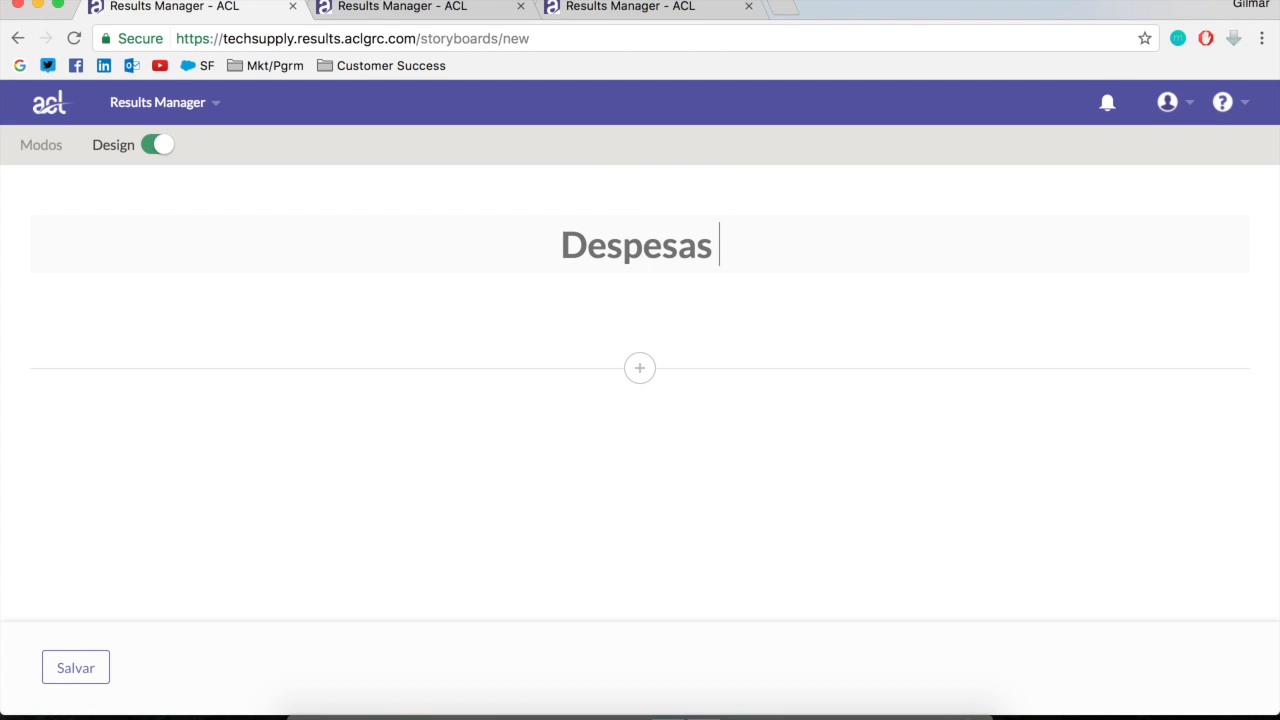
pyautogui.write('de 2016')
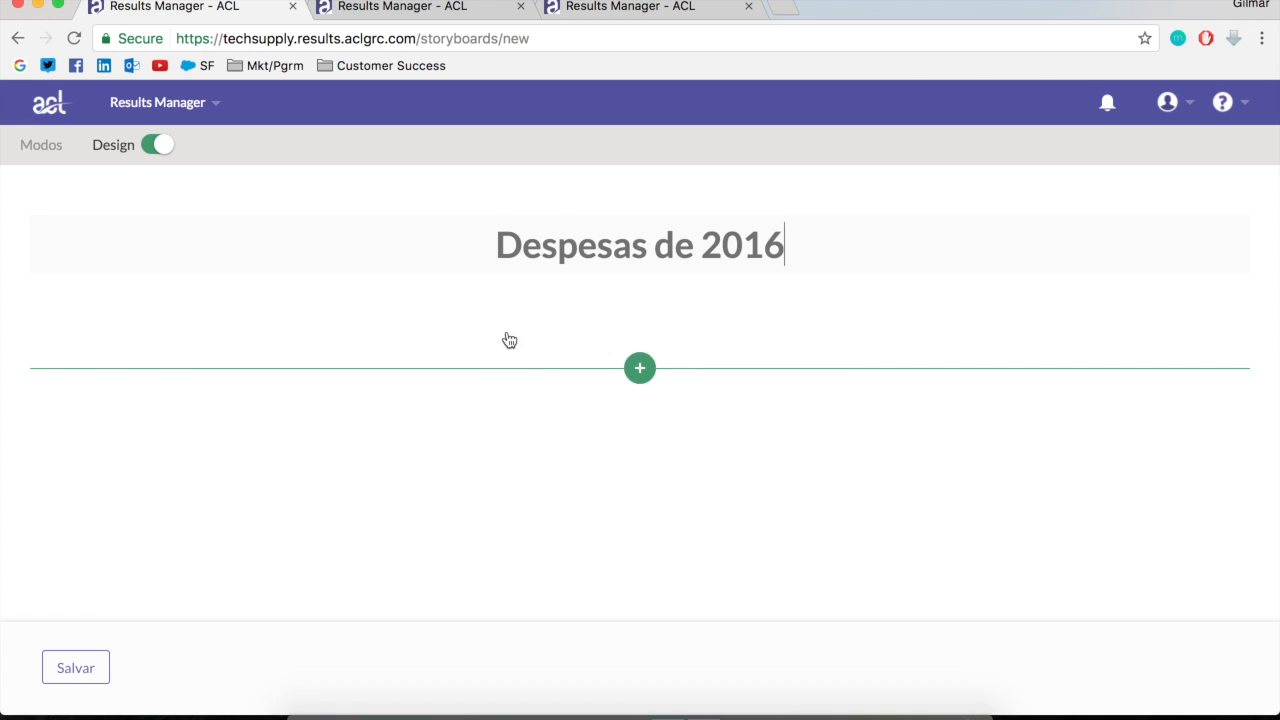
# Add the visualization Despesas não aprovadas com Status por Departamento from Financeiro's Interpretação Financeira to the storyboard
pyautogui.click(641, 370)
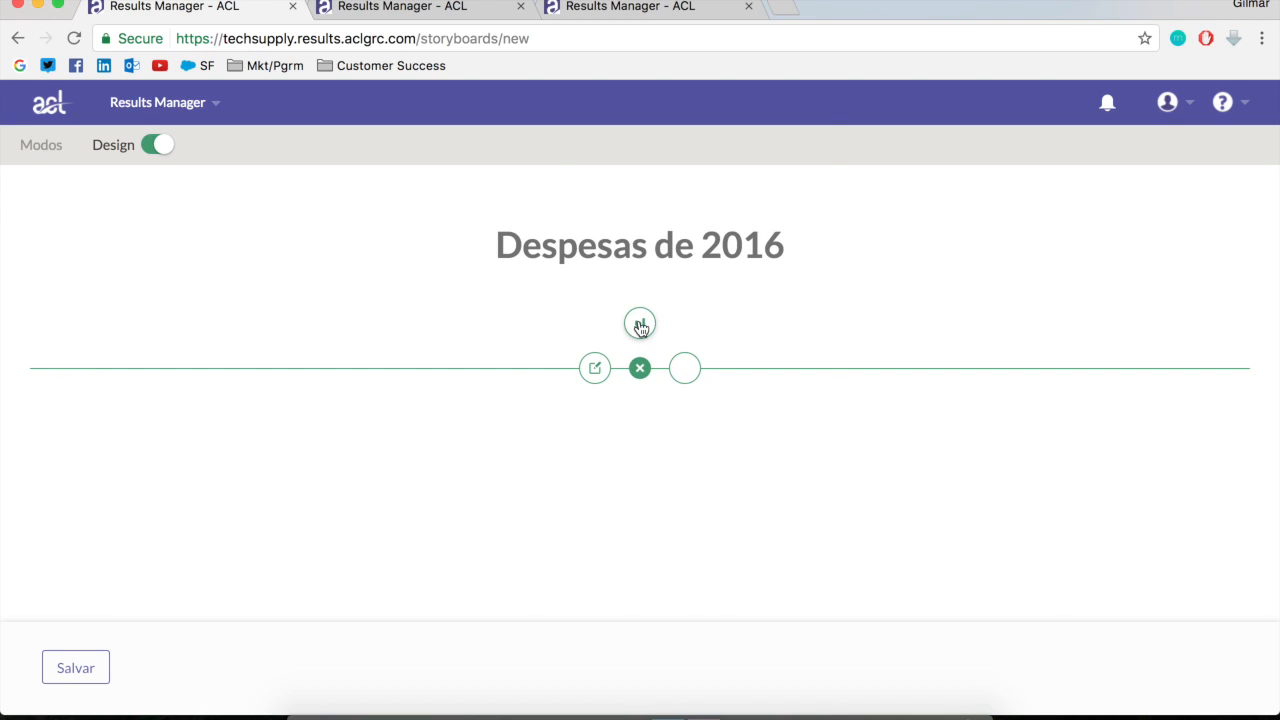
pyautogui.click(641, 325)
pyautogui.scroll(-5, 640, 563)
pyautogui.scroll(-10, 633, 562)
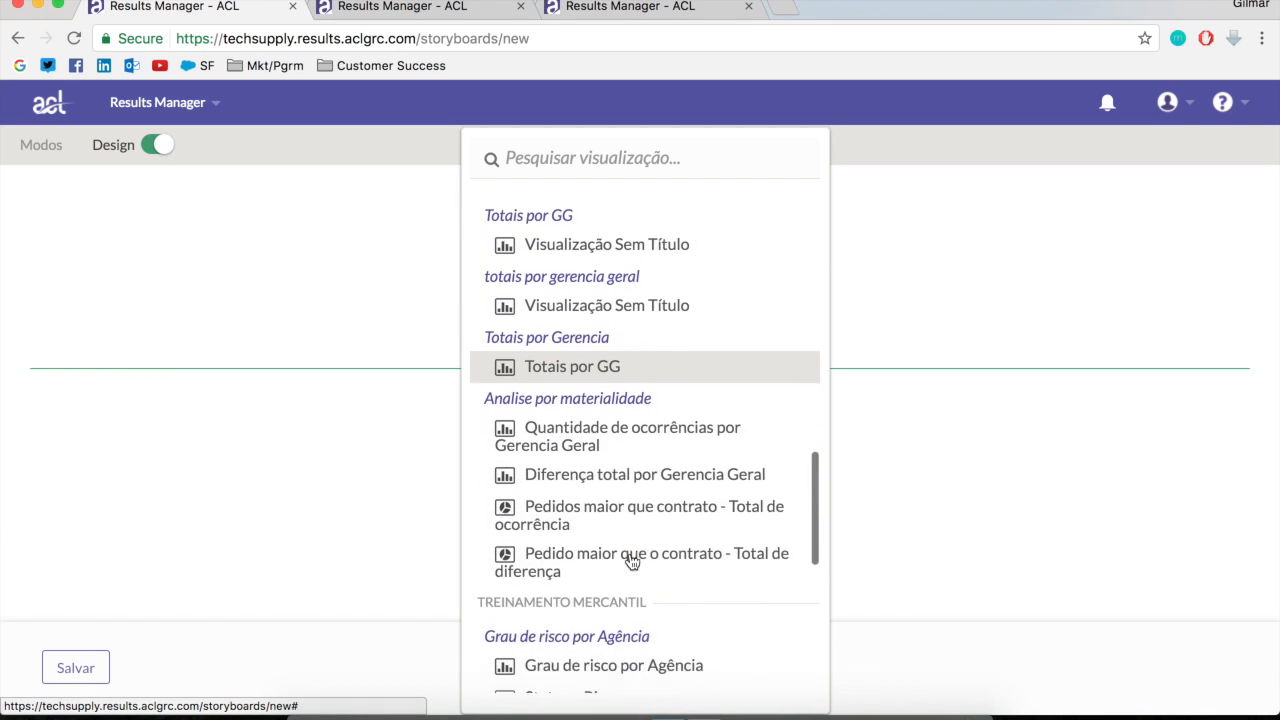
pyautogui.scroll(10, 630, 560)
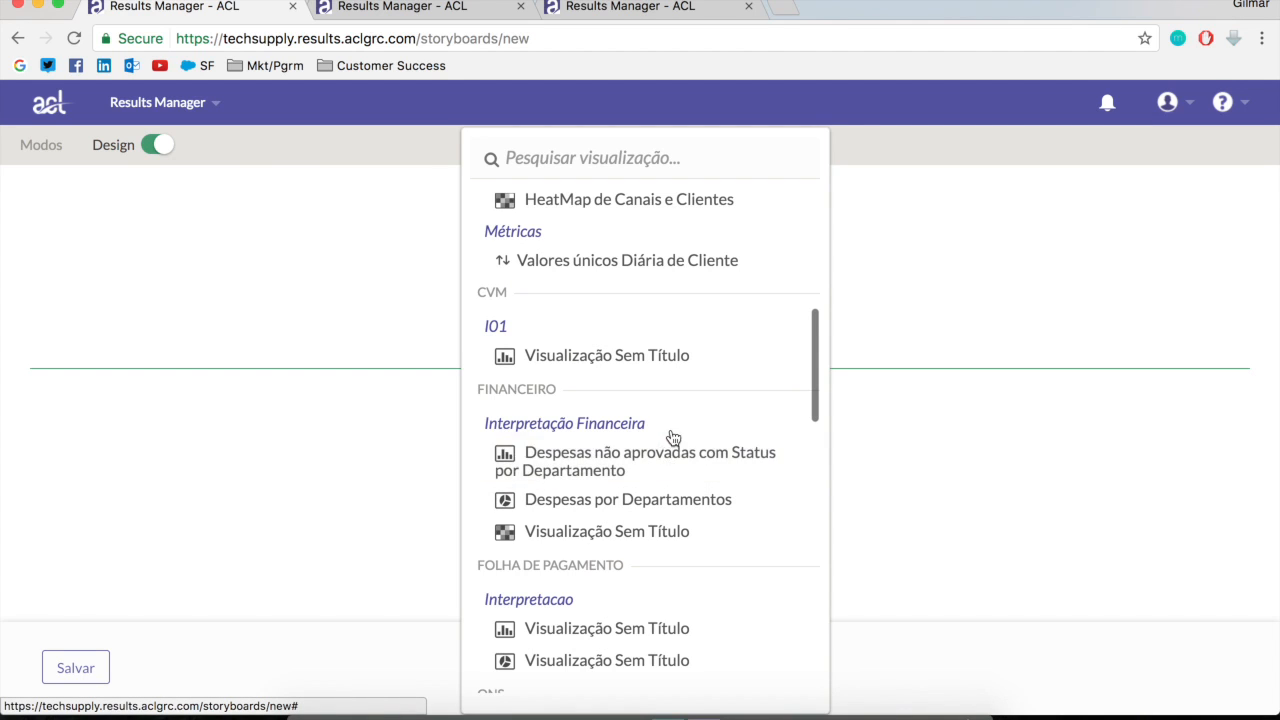
pyautogui.click(598, 478)
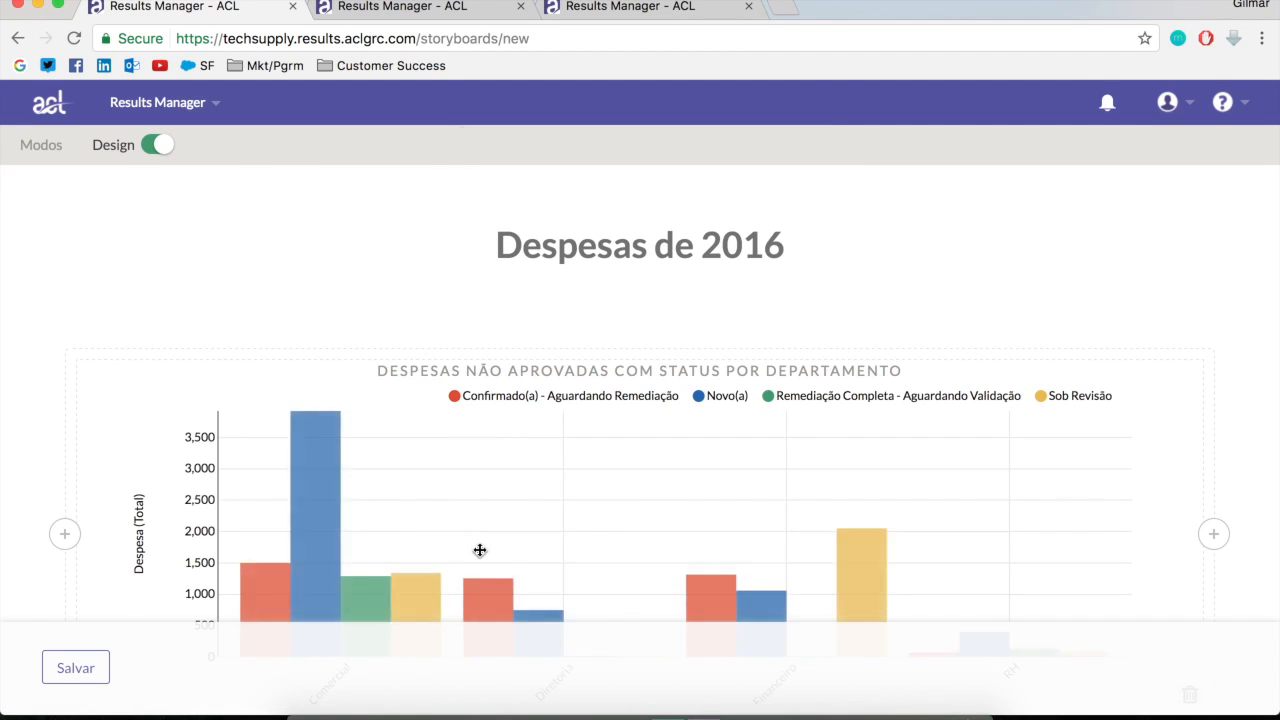
pyautogui.scroll(-3, 480, 550)
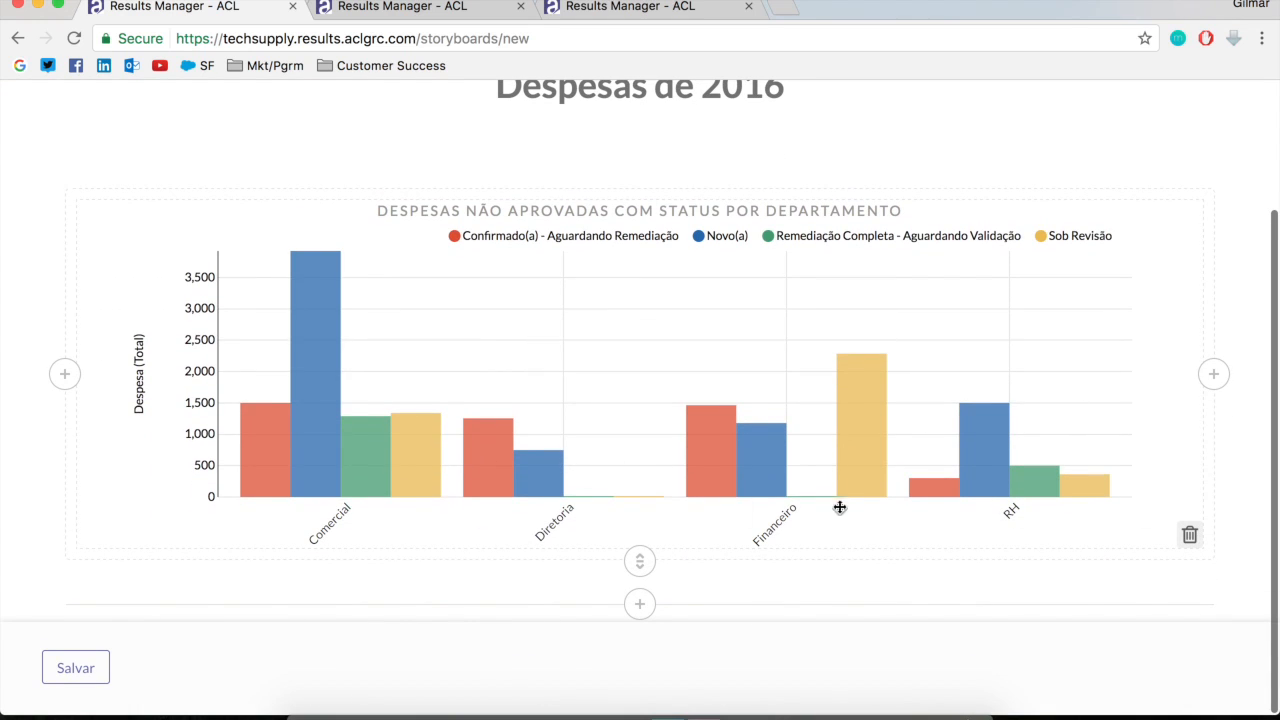
pyautogui.scroll(-1, 796, 554)
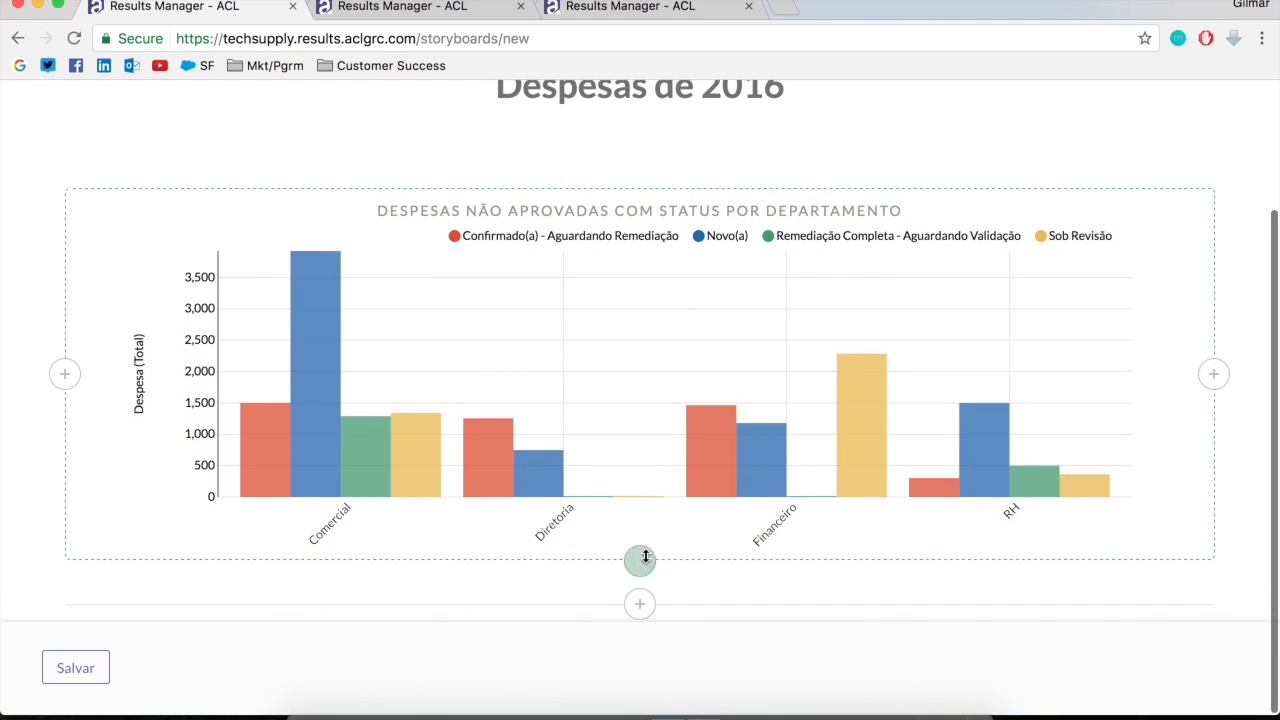
# Insert a text block to the left of the bar chart, titled "Despesas não Aprovadas por Departamento e Status"
pyautogui.click(64, 373)
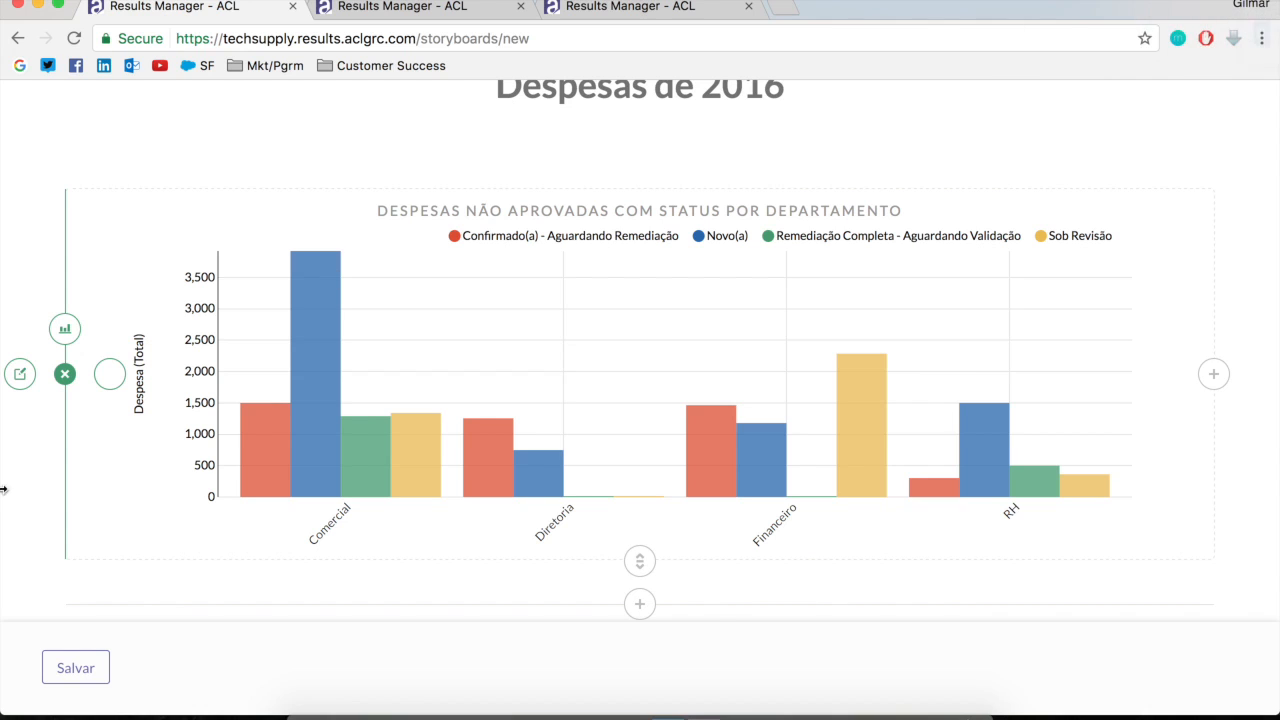
pyautogui.click(19, 378)
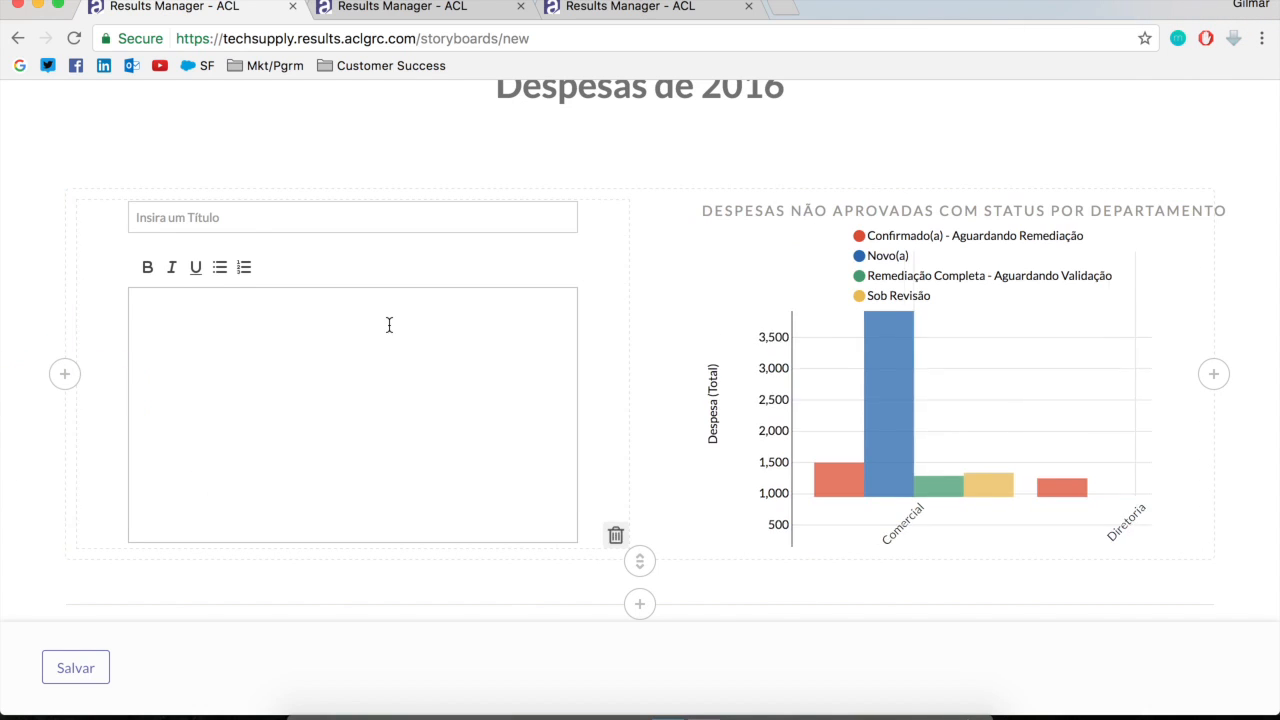
pyautogui.click(261, 218)
pyautogui.write('Despesas não Aprova')
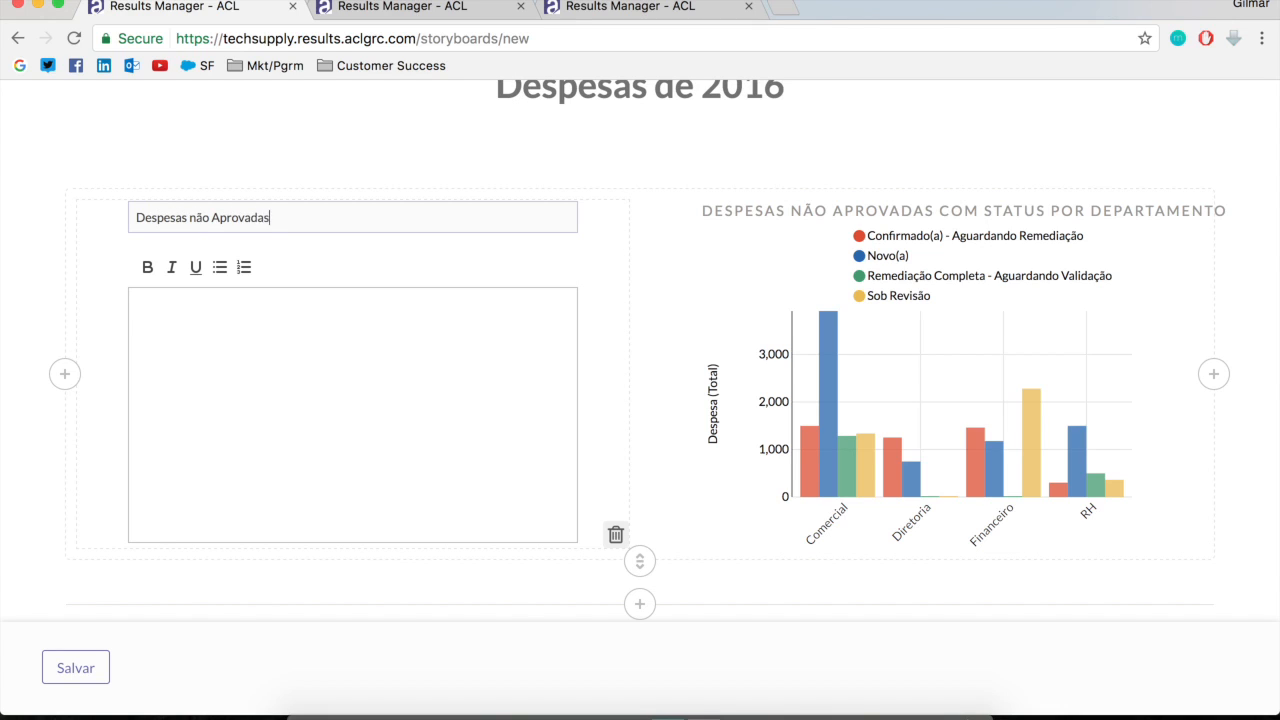
pyautogui.write('das por')
pyautogui.press('BackSpace')
pyautogui.write('or Departamento e Status')
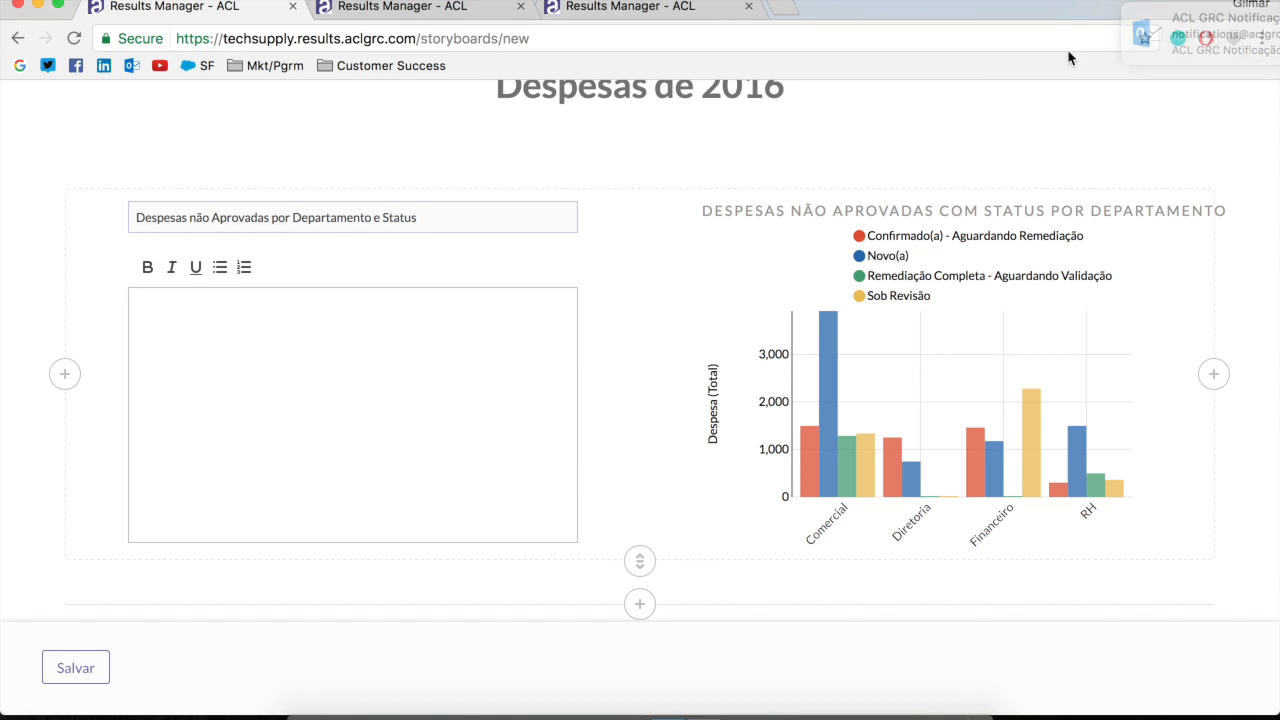
# Write the text block's body as "Este gráfico condiz com os dados realizado na análise com os respectivos status e ações"
pyautogui.click(271, 400)
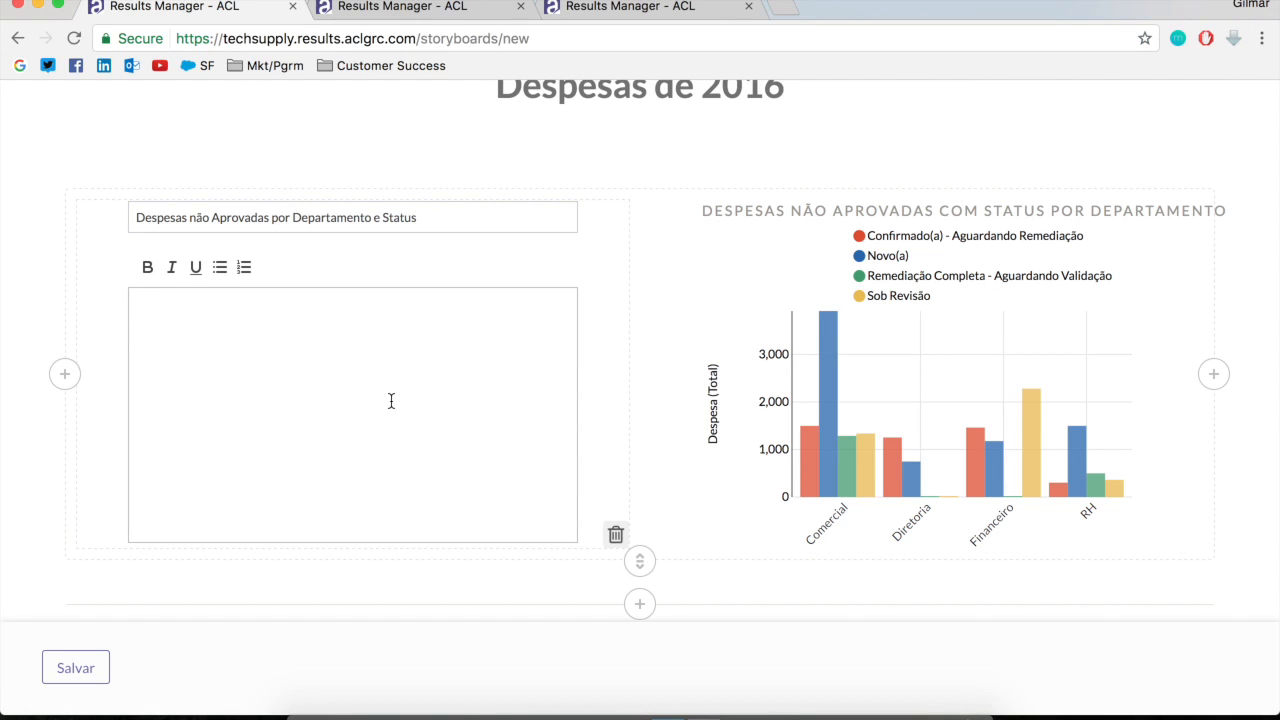
pyautogui.write('Este gráfico condiz')
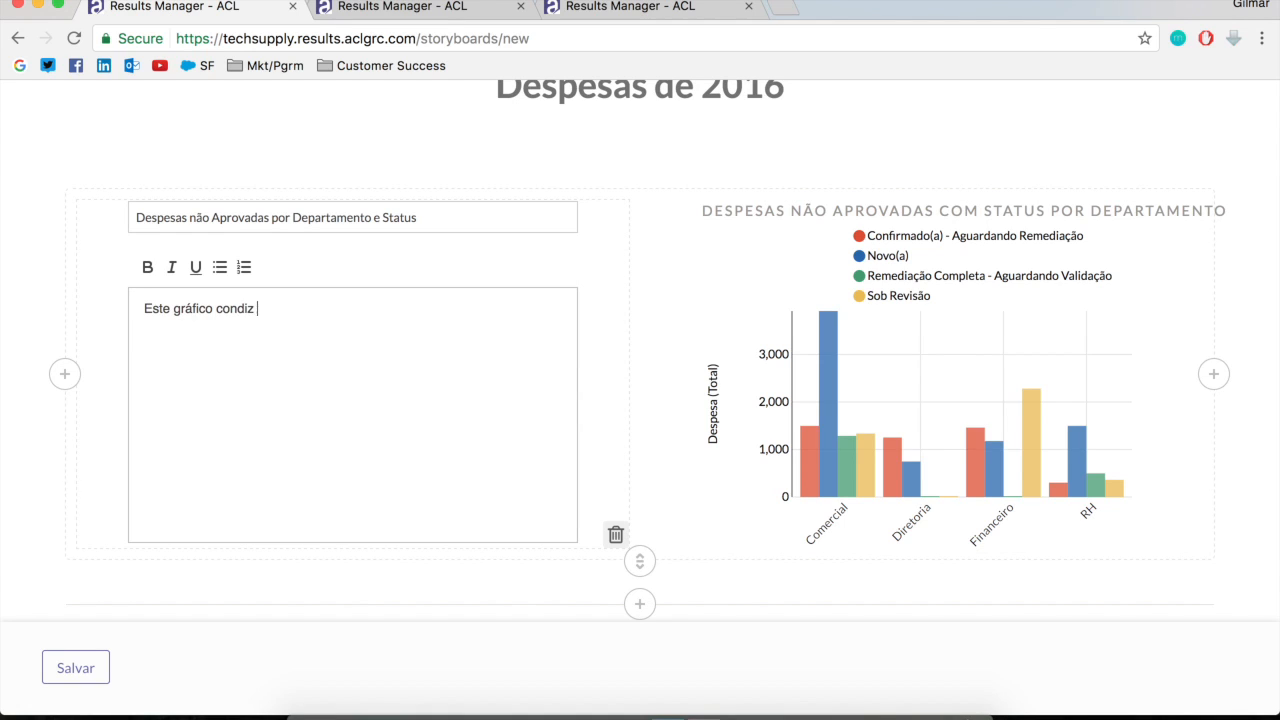
pyautogui.write('dos realizado n')
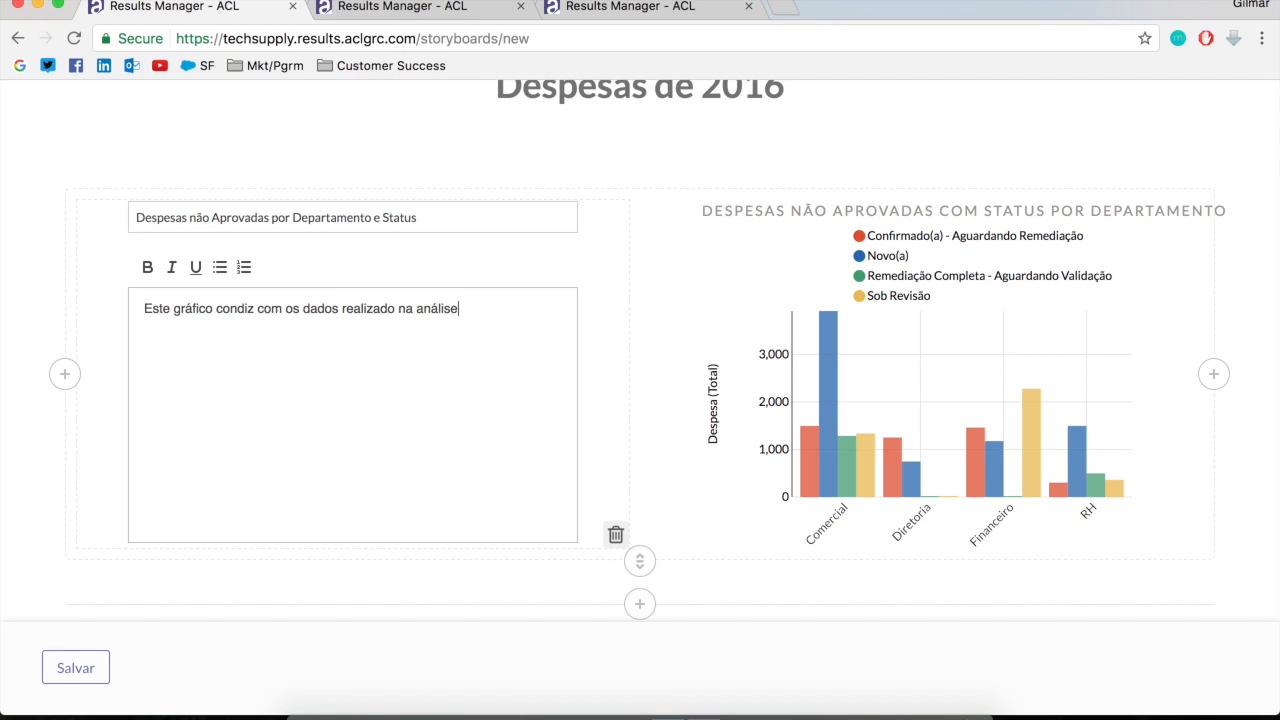
pyautogui.write('a análise com os respectivos ')
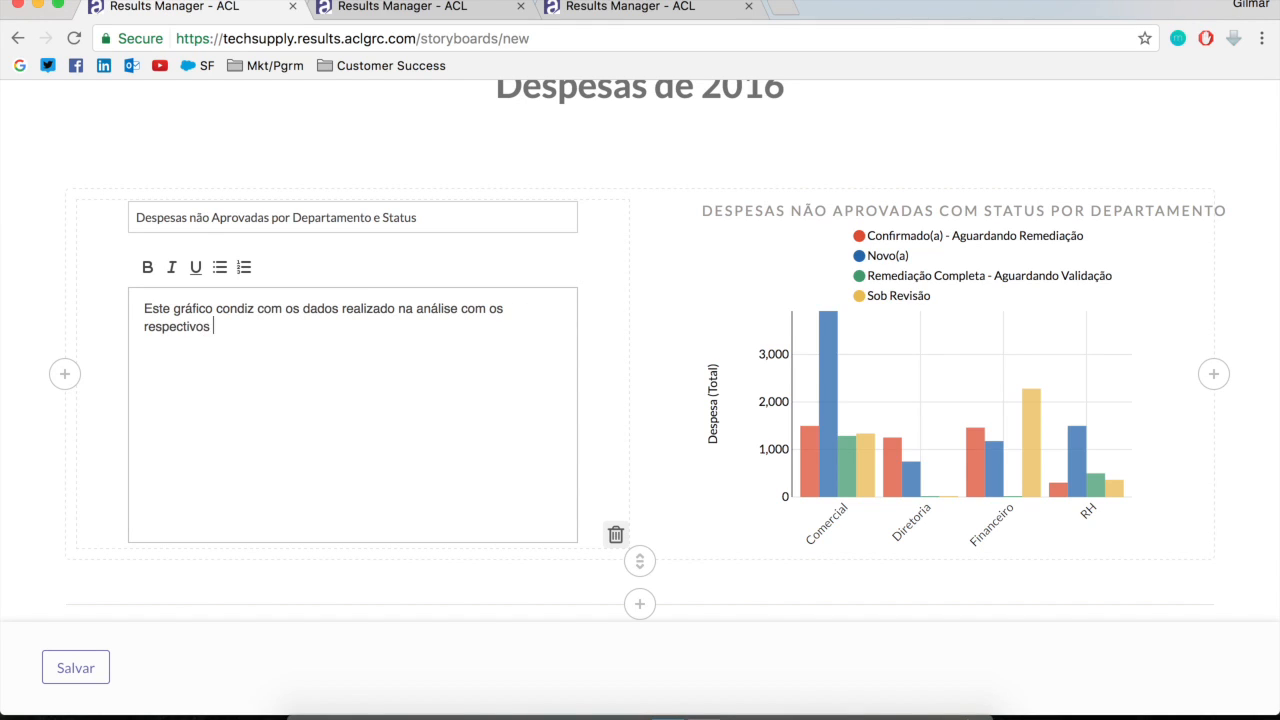
pyautogui.write('status de ')
pyautogui.write('ções')
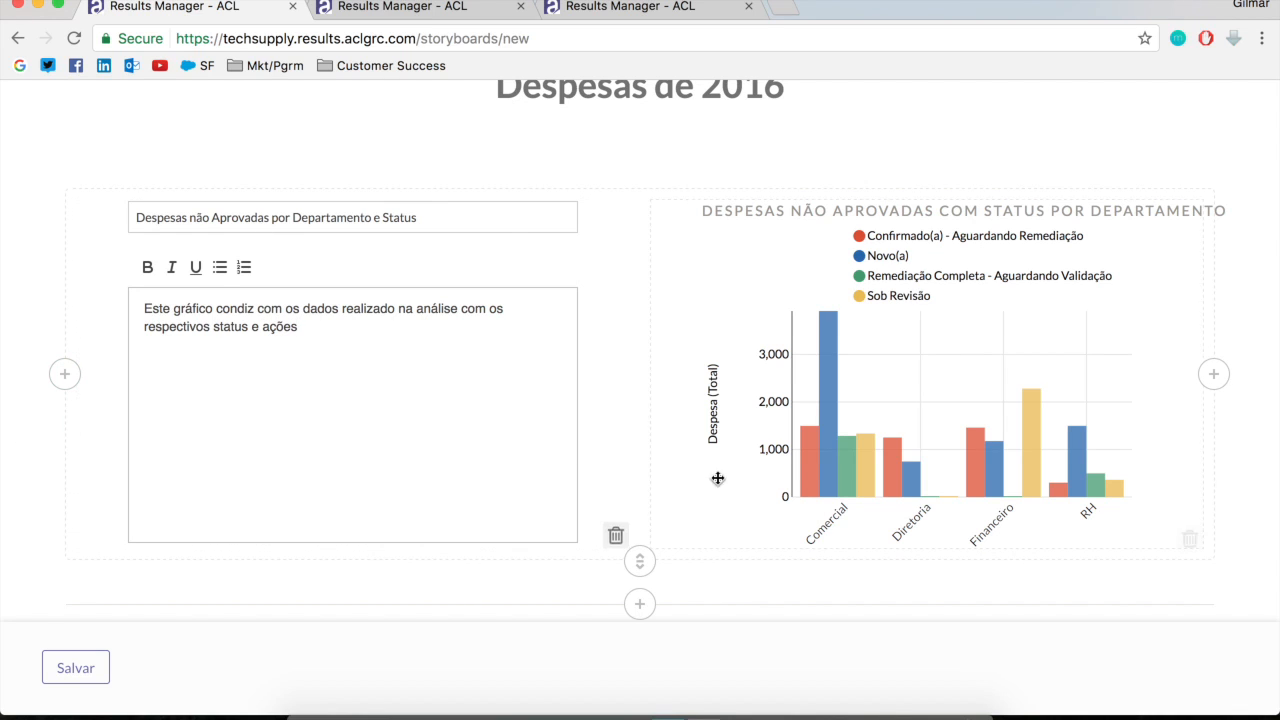
# Preview the storyboard's text and chart with Design mode off, and return to Design mode
pyautogui.scroll(3, 383, 325)
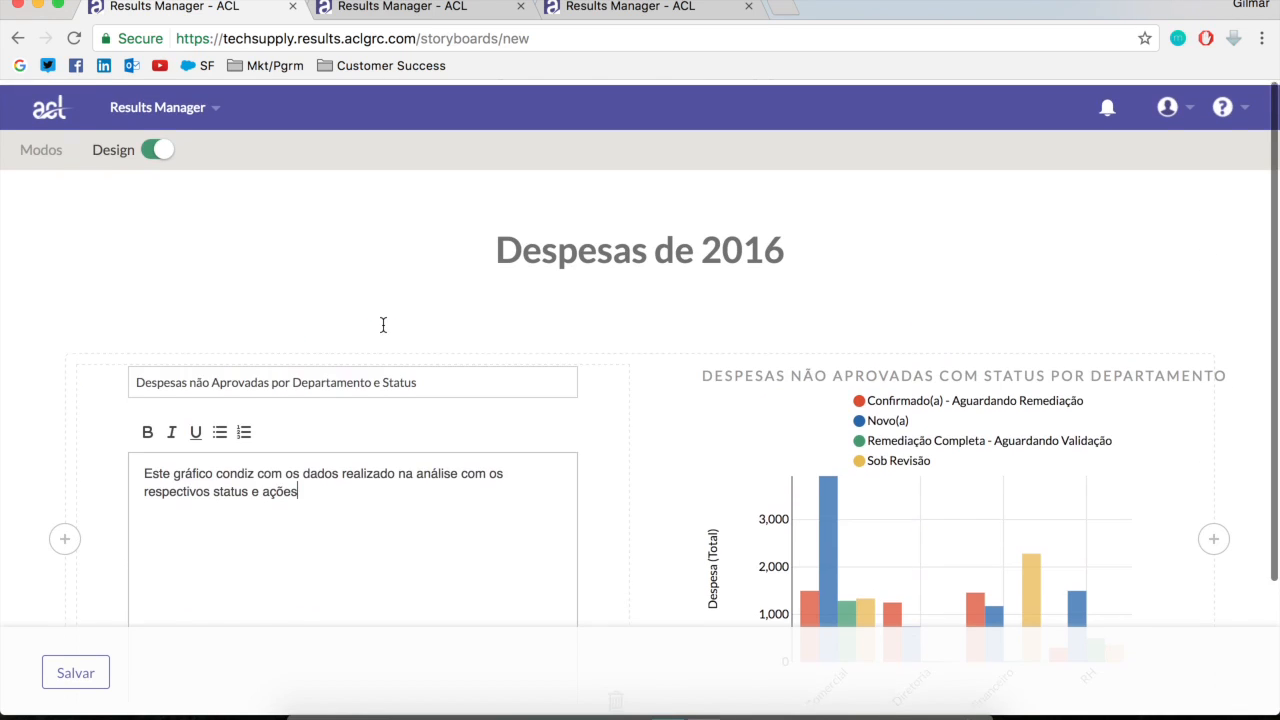
pyautogui.click(154, 150)
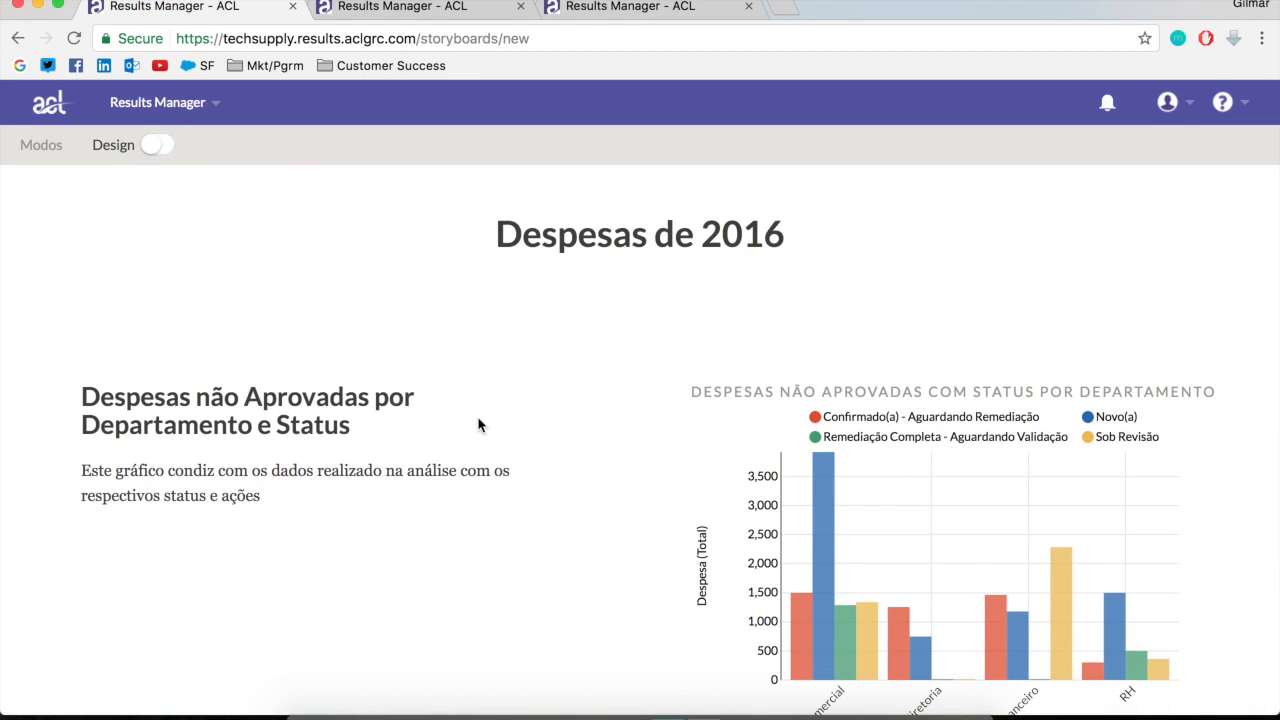
pyautogui.scroll(-1, 930, 640)
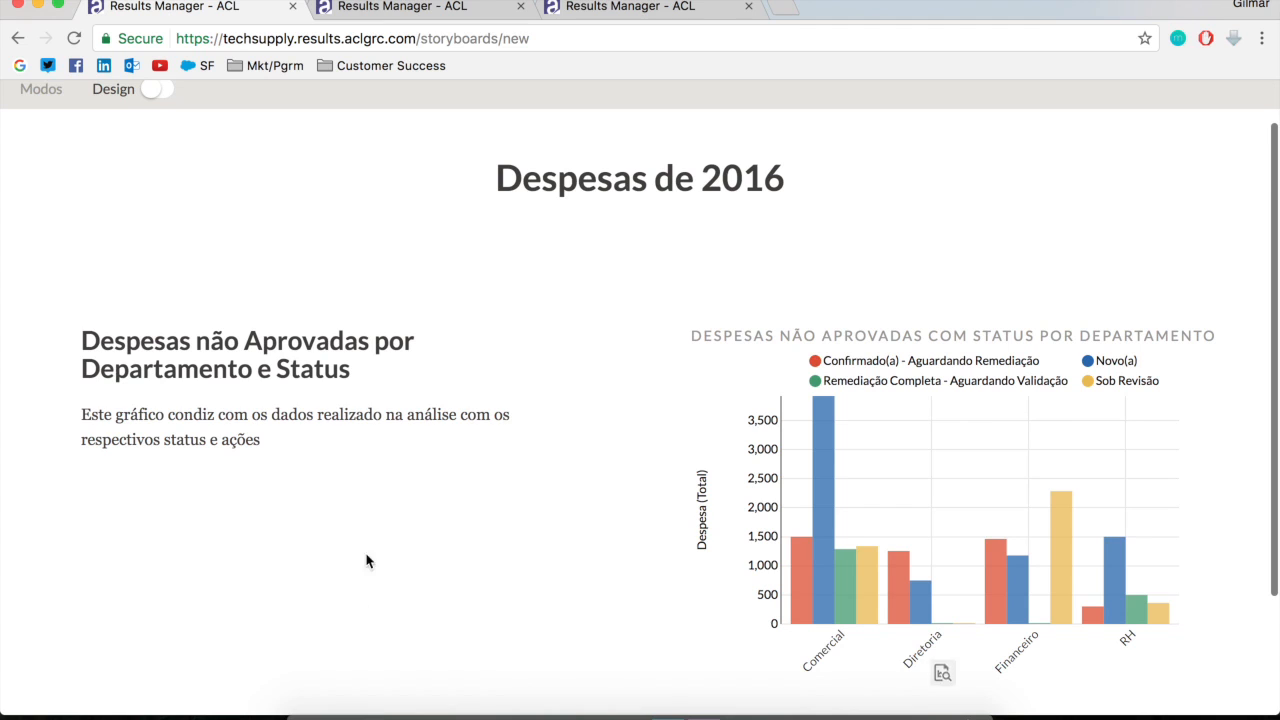
pyautogui.scroll(1, 335, 509)
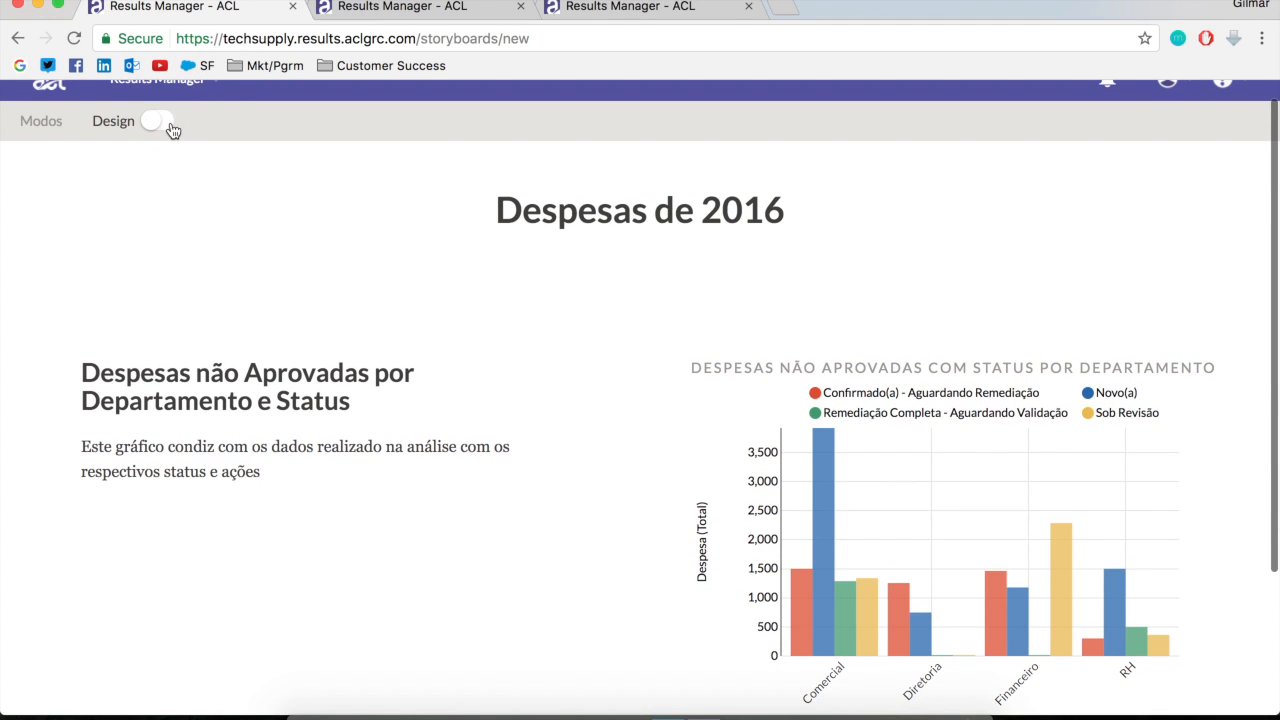
pyautogui.click(168, 124)
# Add Interpretação Financeira's Despesas por Departamentos pie chart in a new row below the text block and bar chart
pyautogui.scroll(-3, 874, 550)
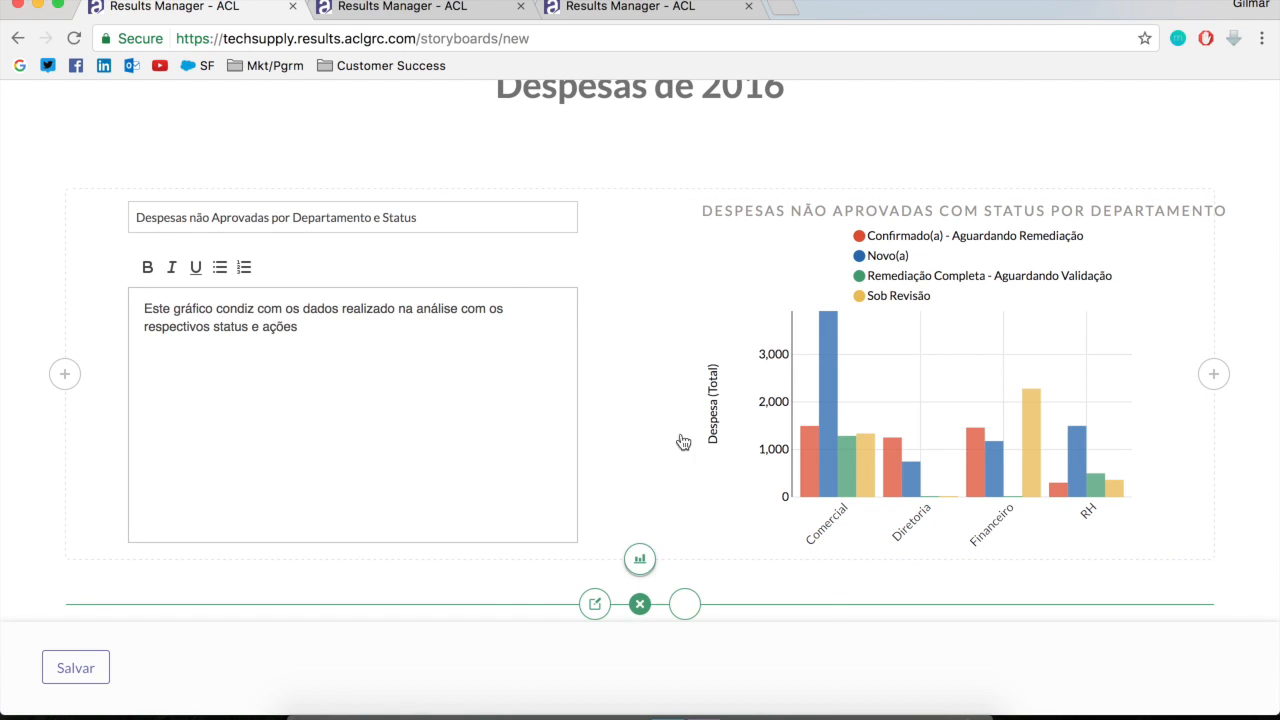
pyautogui.click(686, 605)
pyautogui.scroll(-5, 587, 567)
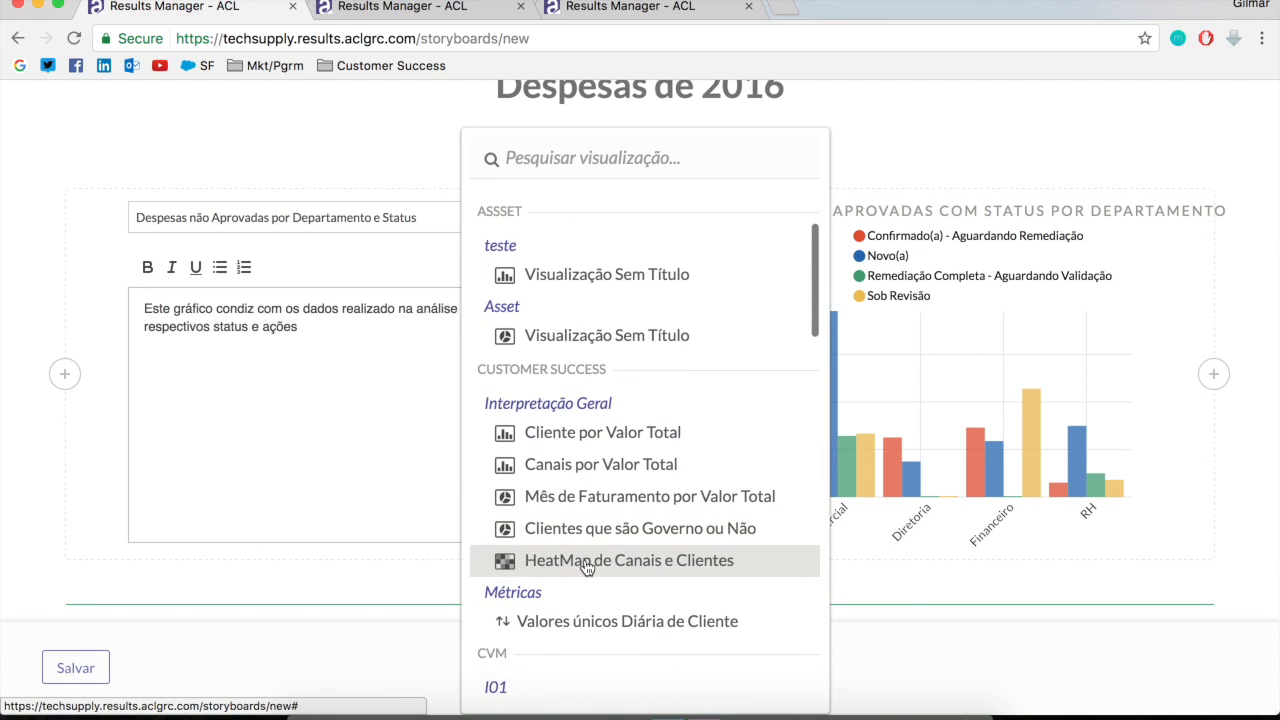
pyautogui.scroll(-2, 587, 567)
pyautogui.click(589, 441)
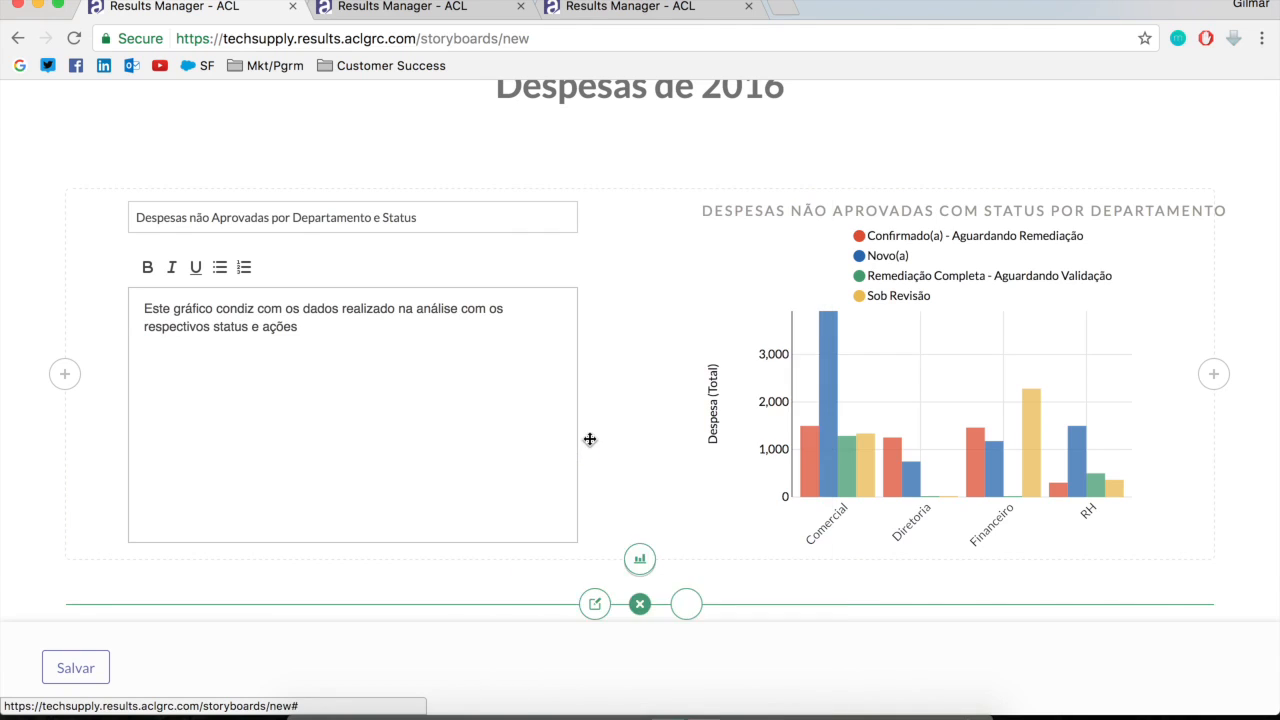
pyautogui.scroll(-6, 634, 494)
pyautogui.moveTo(678, 306)
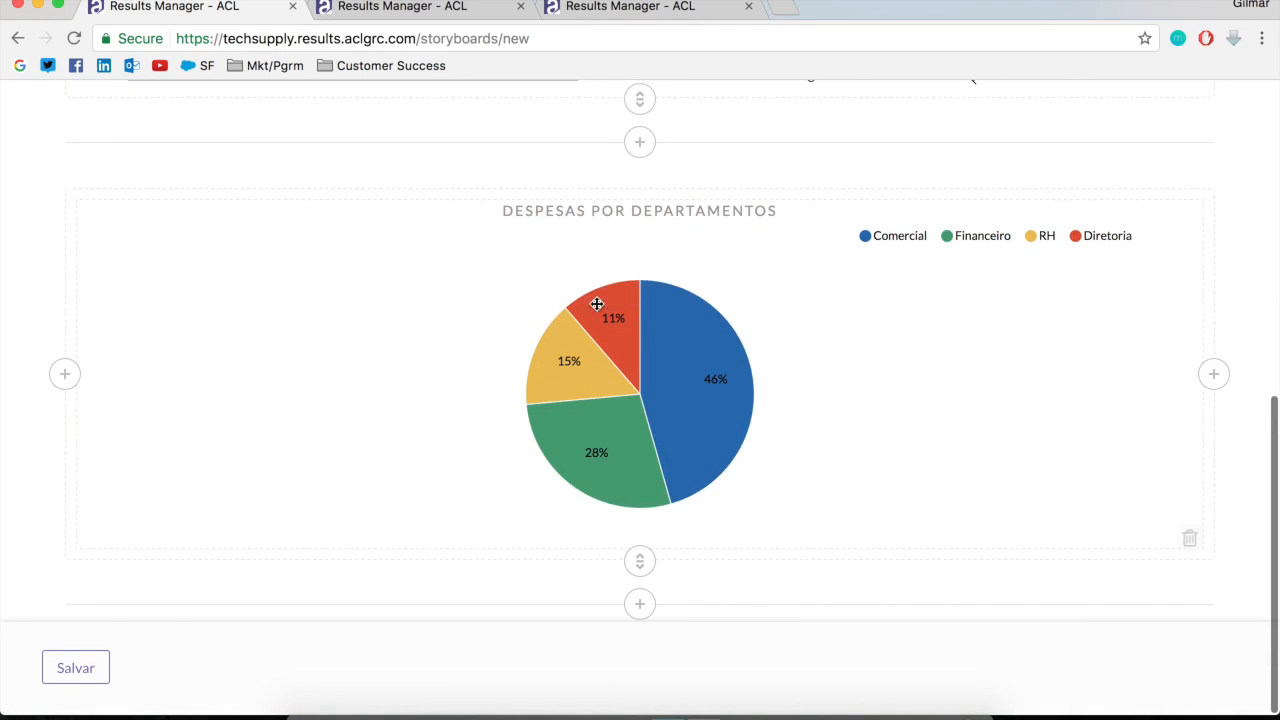
# Add Interpretação Financeira's untitled heatmap visualization in a new row below the Despesas por Departamentos pie chart
pyautogui.click(640, 603)
pyautogui.click(640, 559)
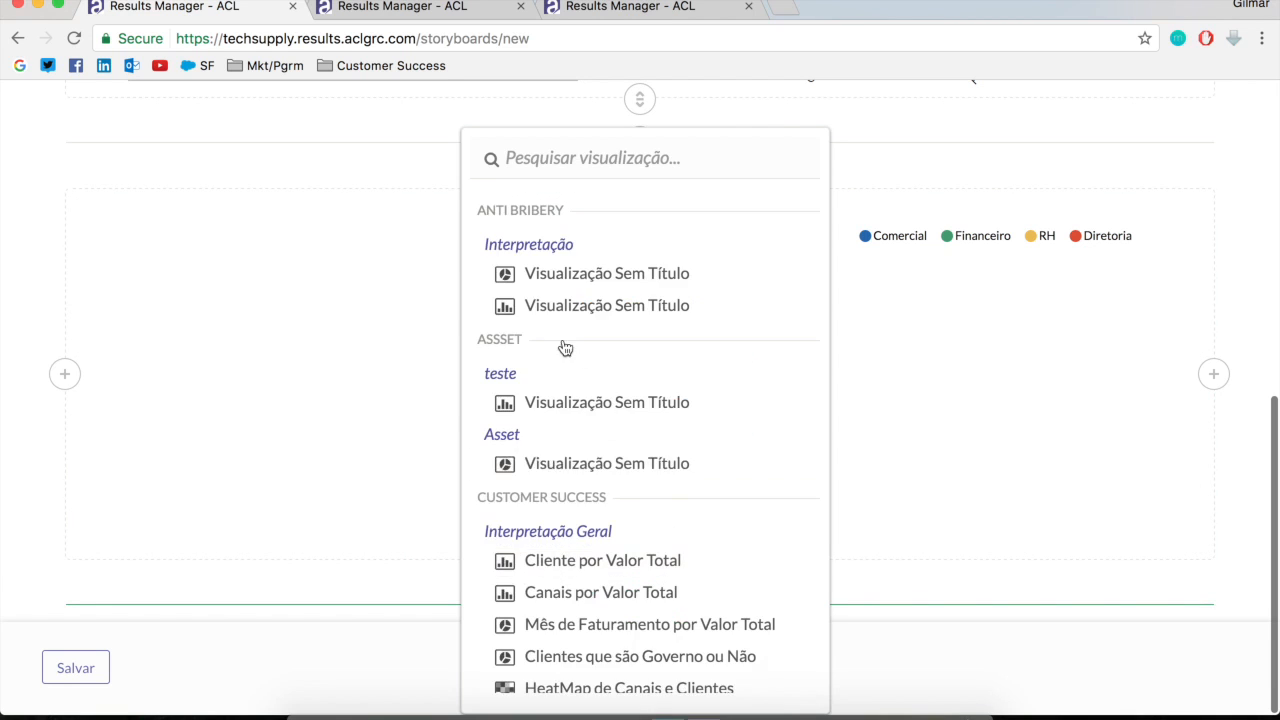
pyautogui.scroll(-3, 557, 530)
pyautogui.scroll(-5, 557, 525)
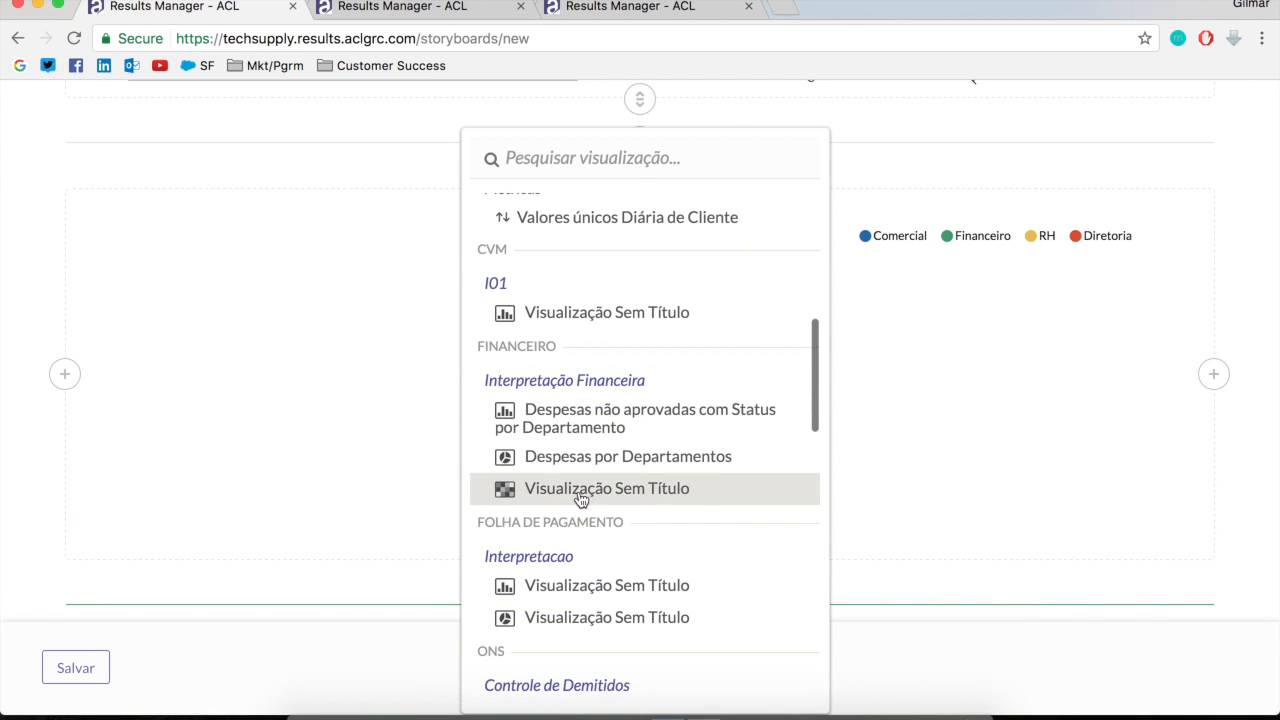
pyautogui.click(580, 490)
pyautogui.scroll(-5, 677, 532)
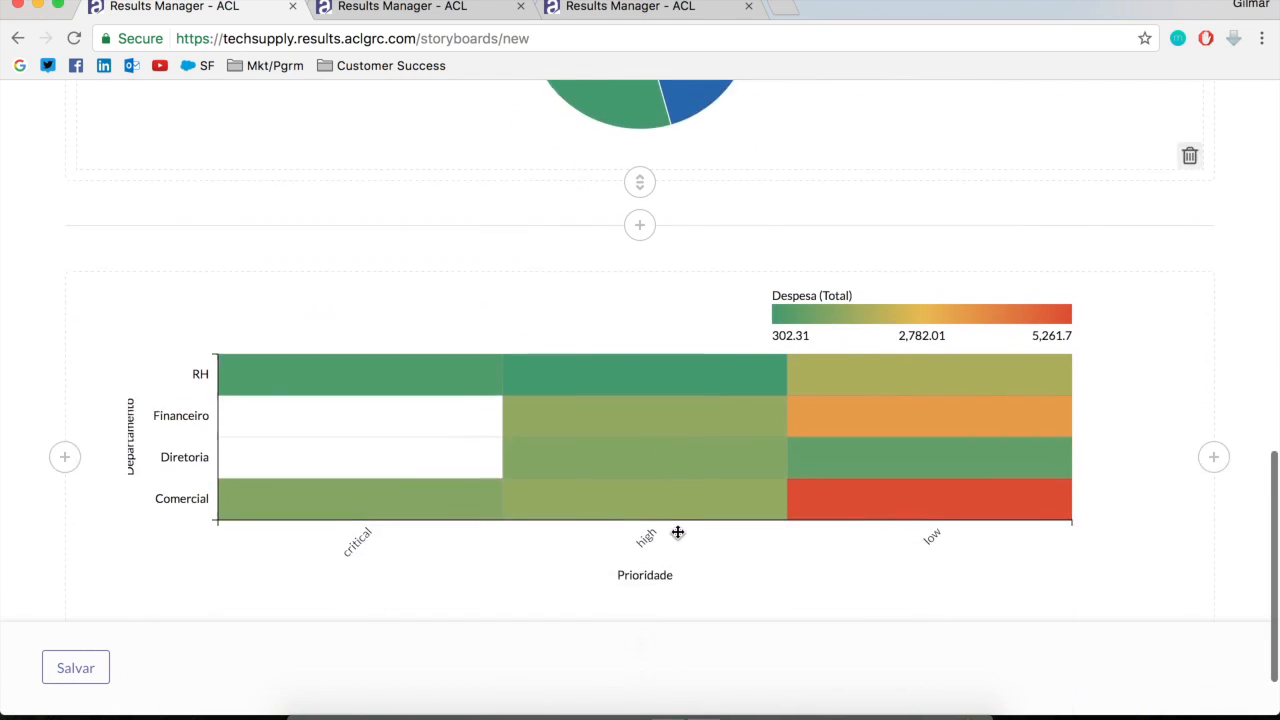
# Insert a text block to the left of the heatmap, titled "Heatmap das Despesas por Departamento"
pyautogui.scroll(1, 677, 532)
pyautogui.click(64, 475)
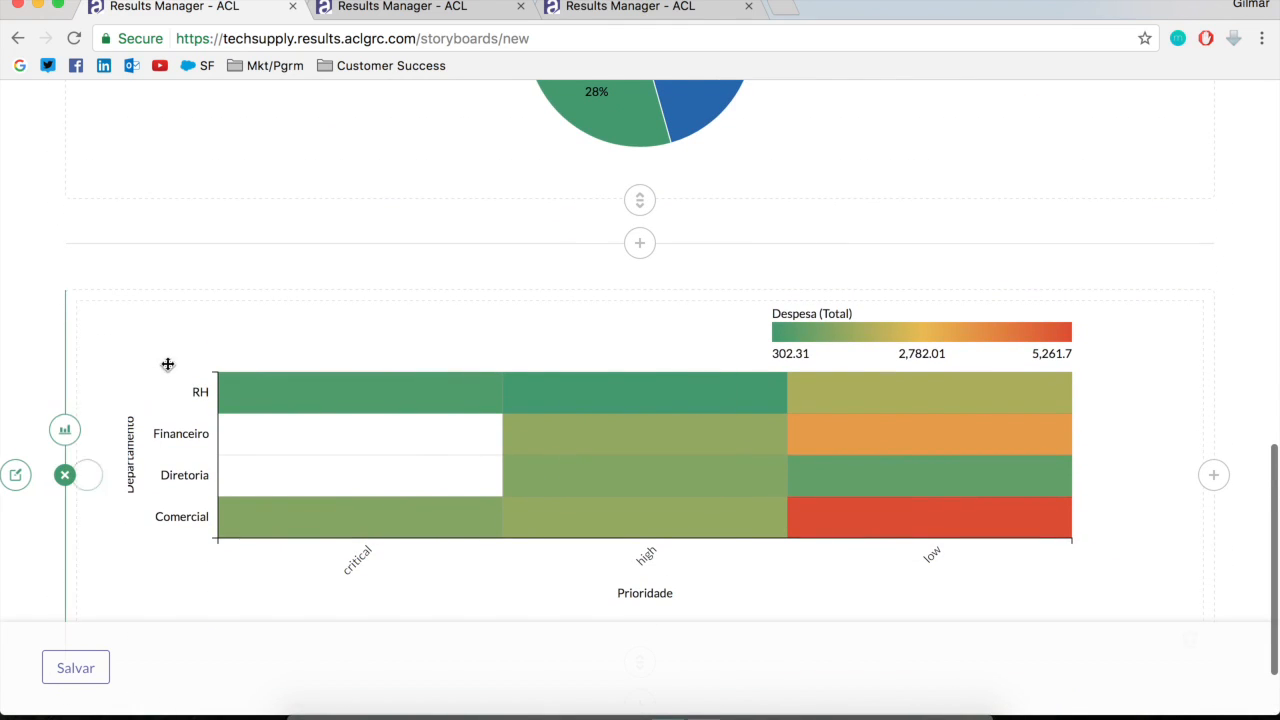
pyautogui.click(20, 474)
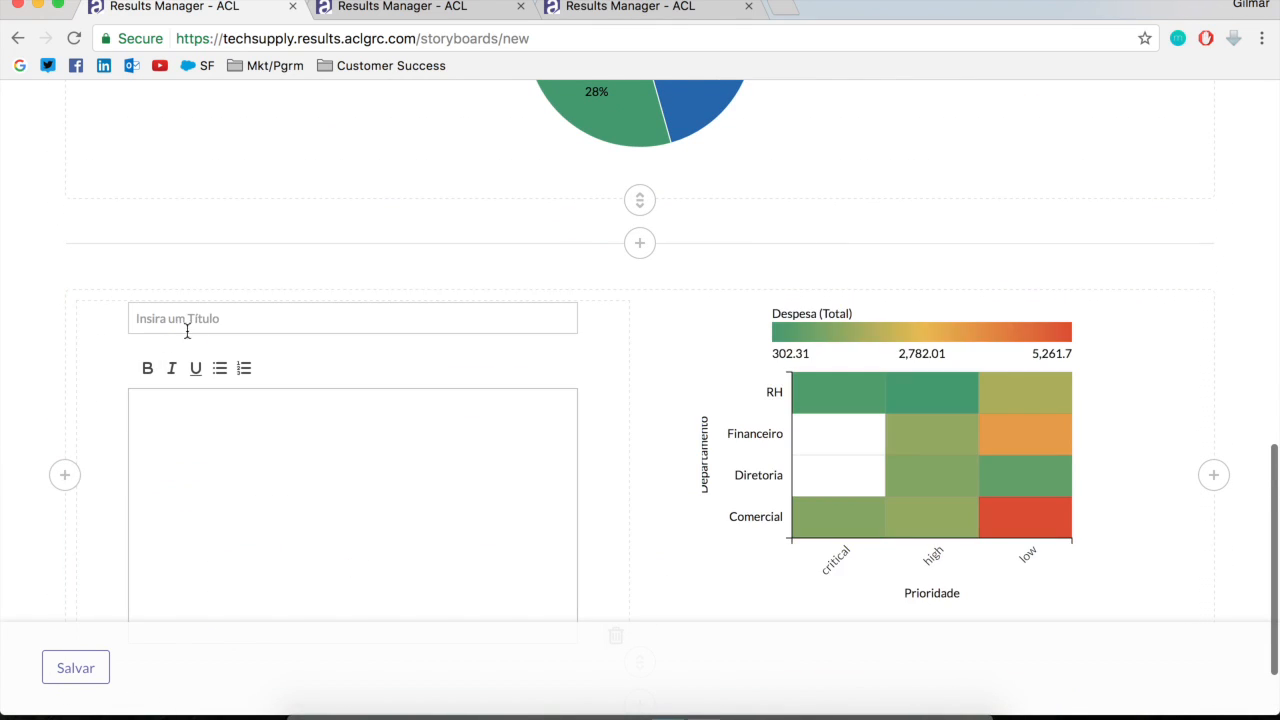
pyautogui.click(194, 322)
pyautogui.write('Heatmap das Despesas por D')
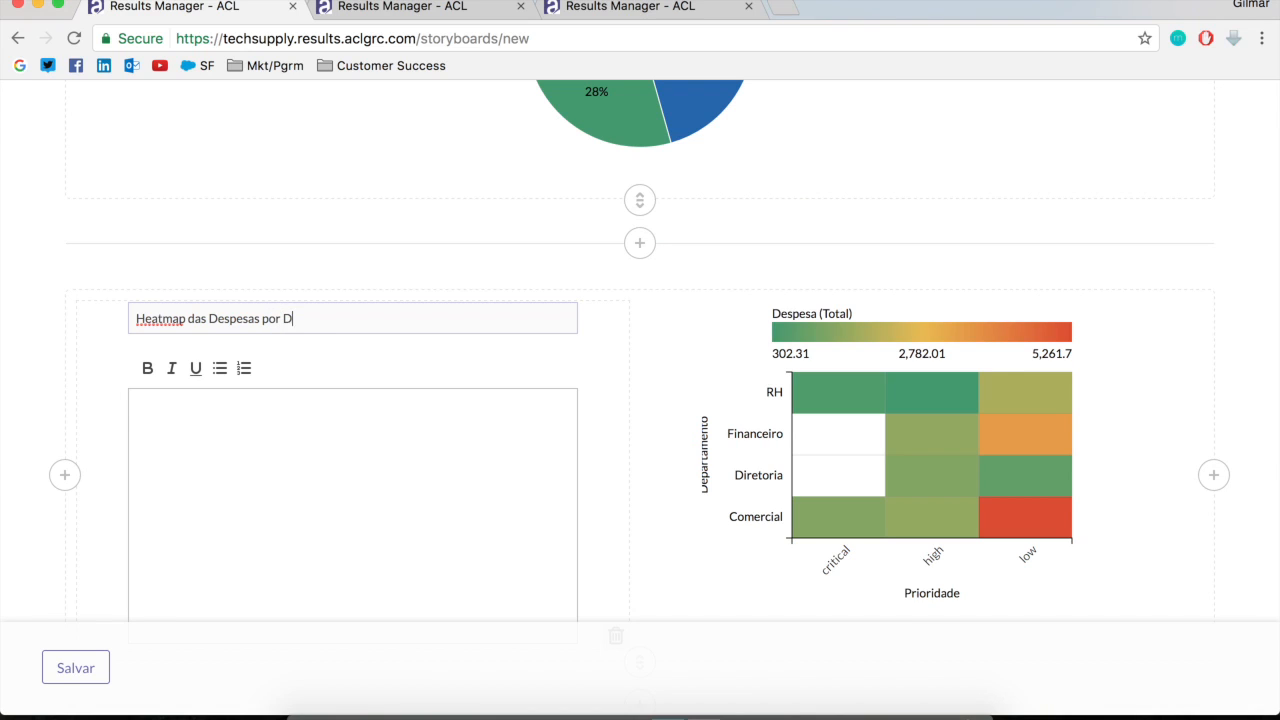
pyautogui.write('tamento')
# Write the heatmap text block's body as "Exibição dos departamentos com a somatória de todas as despesas utilizando o gráfico Mapa de Calor."
pyautogui.click(245, 412)
pyautogui.write('V')
pyautogui.write('xibição dos')
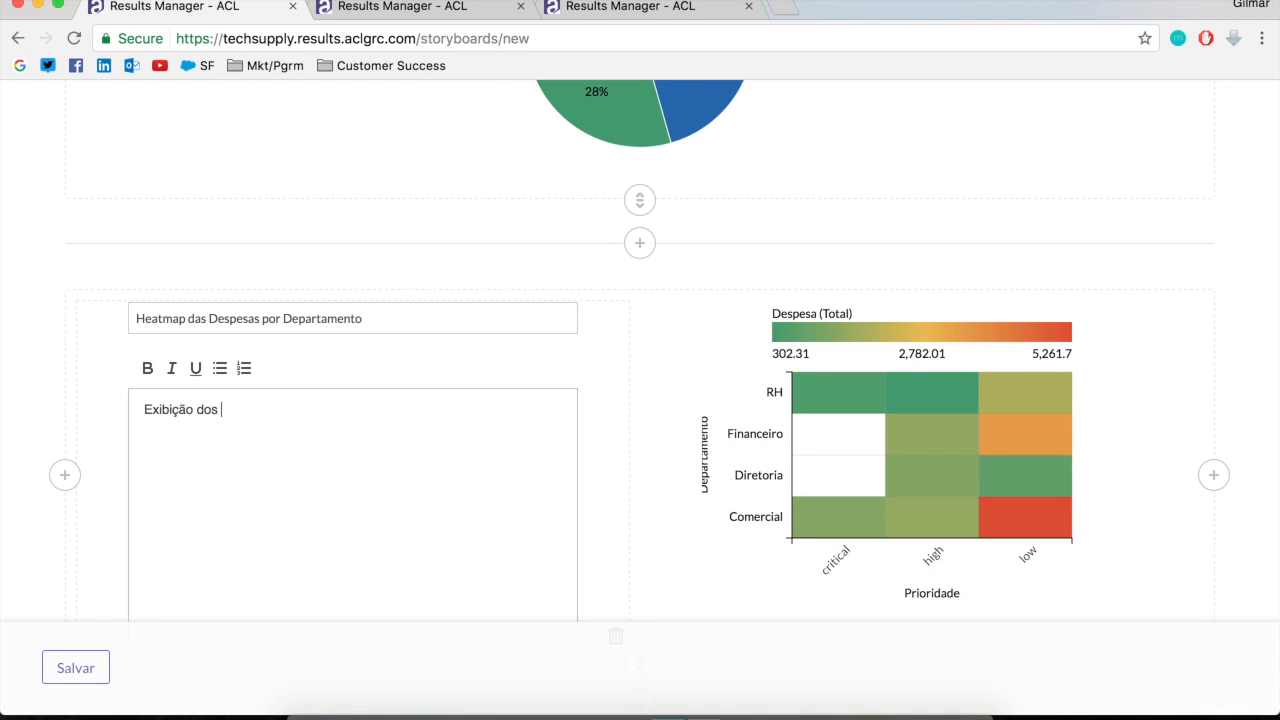
pyautogui.write(" departamentos com a soma't")
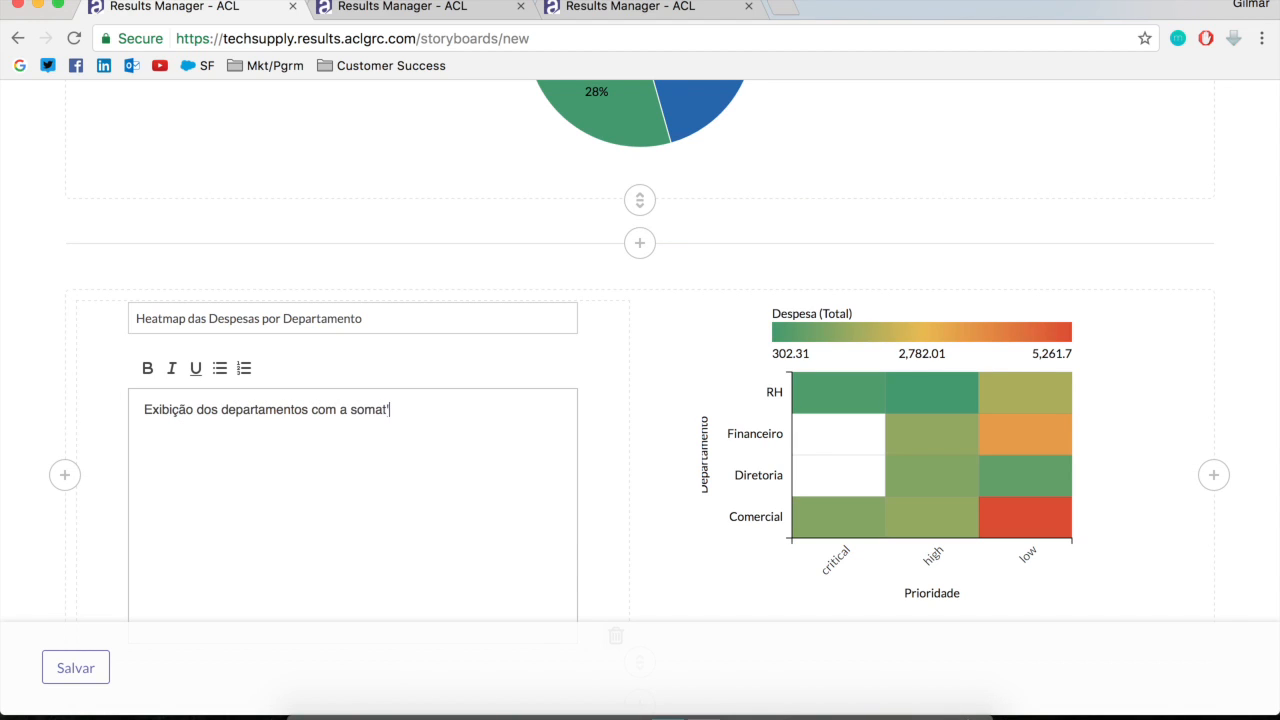
pyautogui.write('ória de todas as despesas')
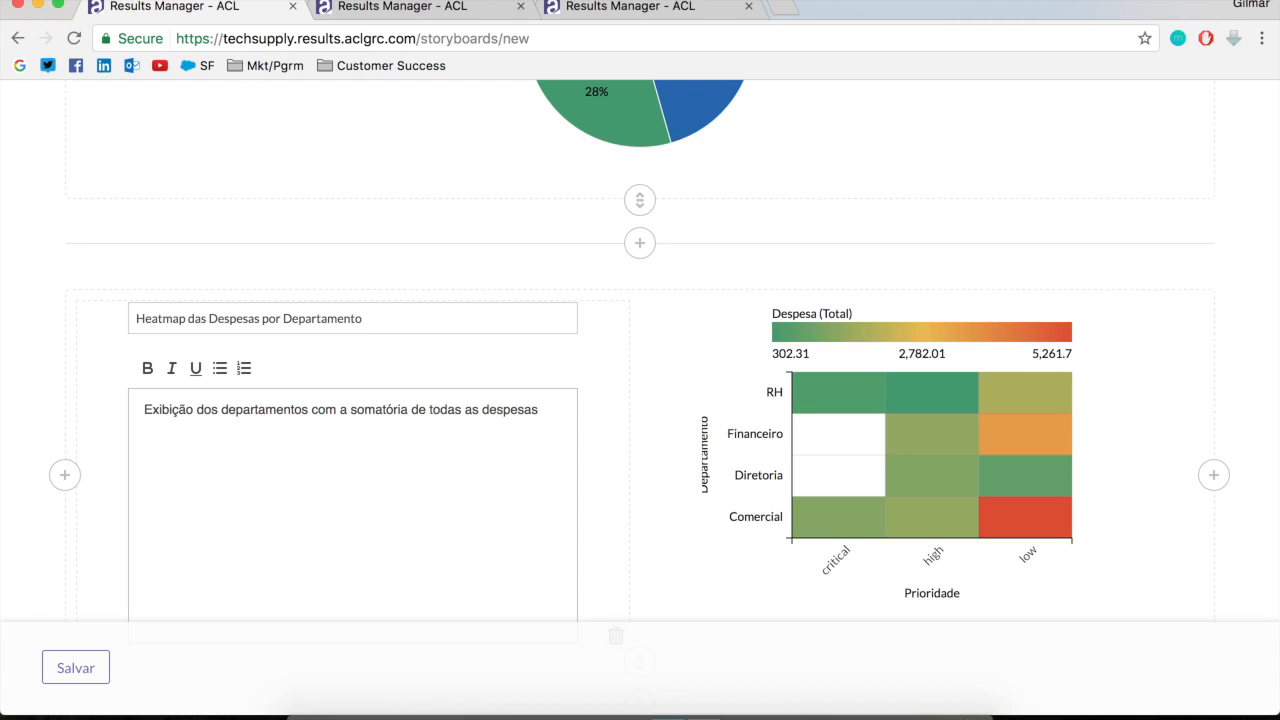
pyautogui.write('utilizando o gráfico')
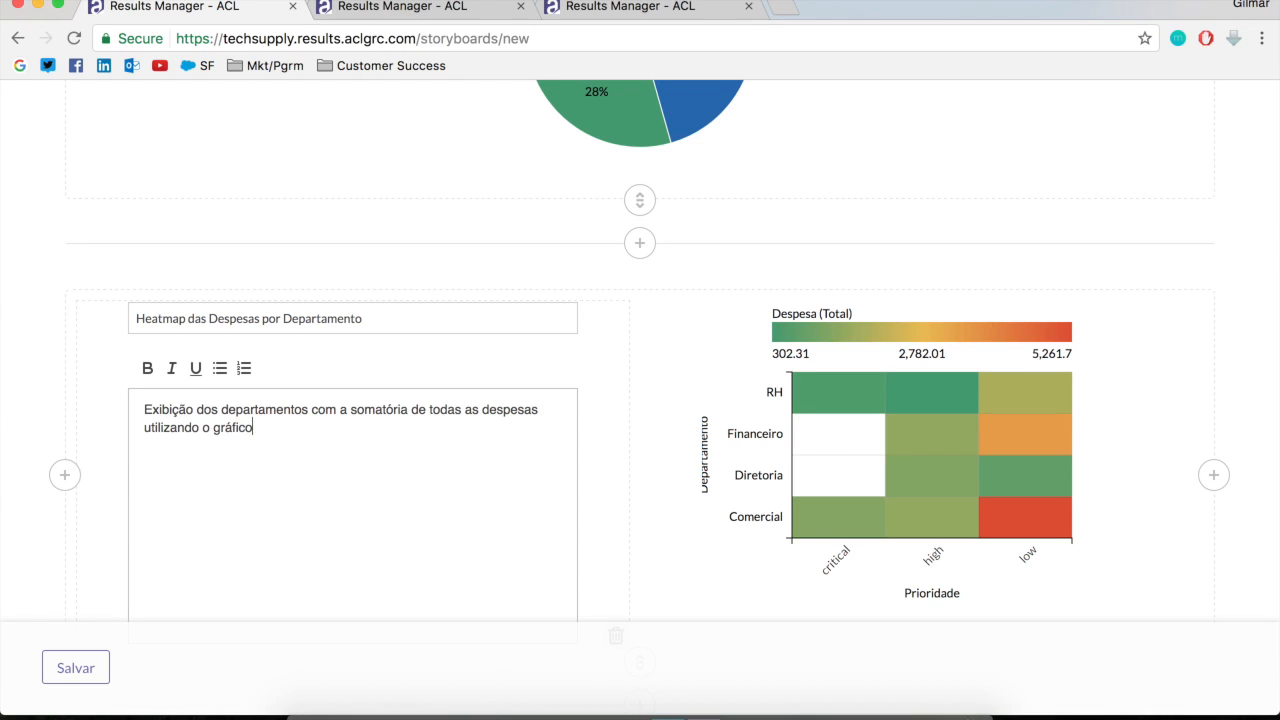
pyautogui.write(' Heatma')
pyautogui.press('BackSpace')
pyautogui.press('BackSpace')
pyautogui.press('BackSpace')
pyautogui.press('BackSpace')
pyautogui.press('BackSpace')
pyautogui.press('BackSpace')
pyautogui.write('Mapa dw')
pyautogui.write(' C')
pyautogui.press('BackSpace')
pyautogui.press('BackSpace')
pyautogui.press('BackSpace')
pyautogui.write('e Calor.')
pyautogui.scroll(-2, 463, 437)
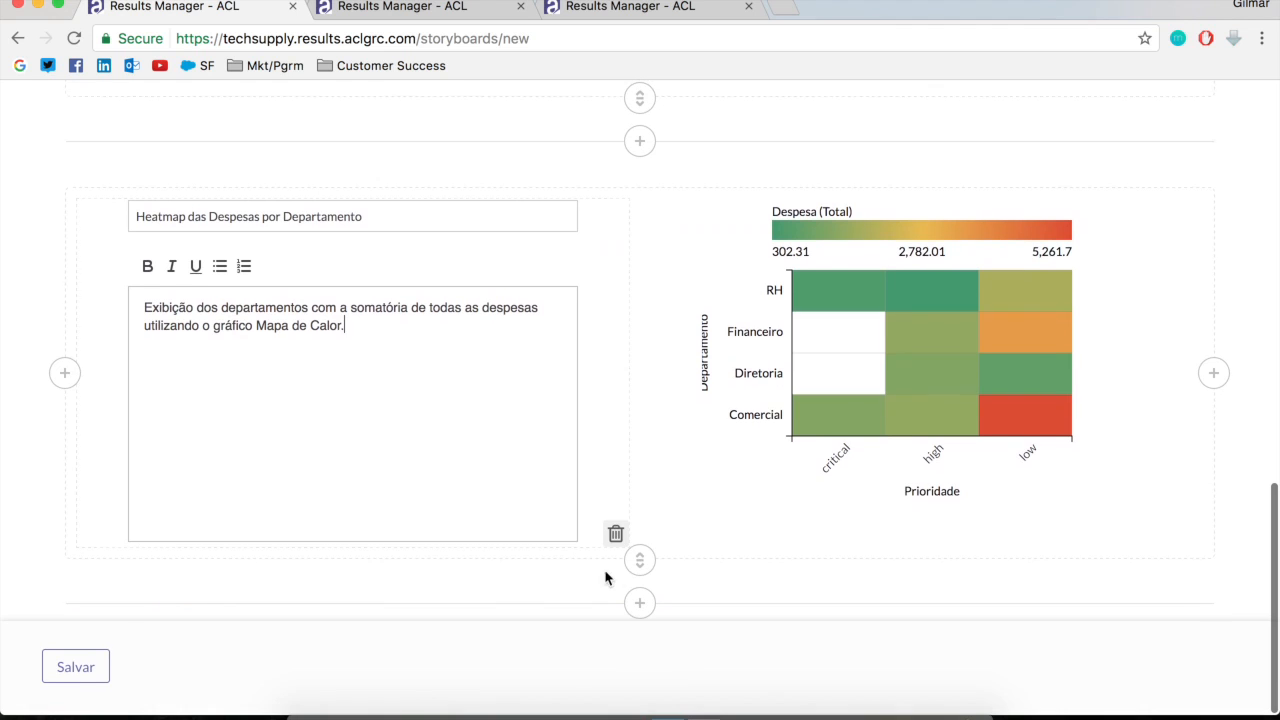
# Turn Design mode off and review the whole Despesas de 2016 storyboard, from its title down to the heatmap
pyautogui.scroll(10, 138, 451)
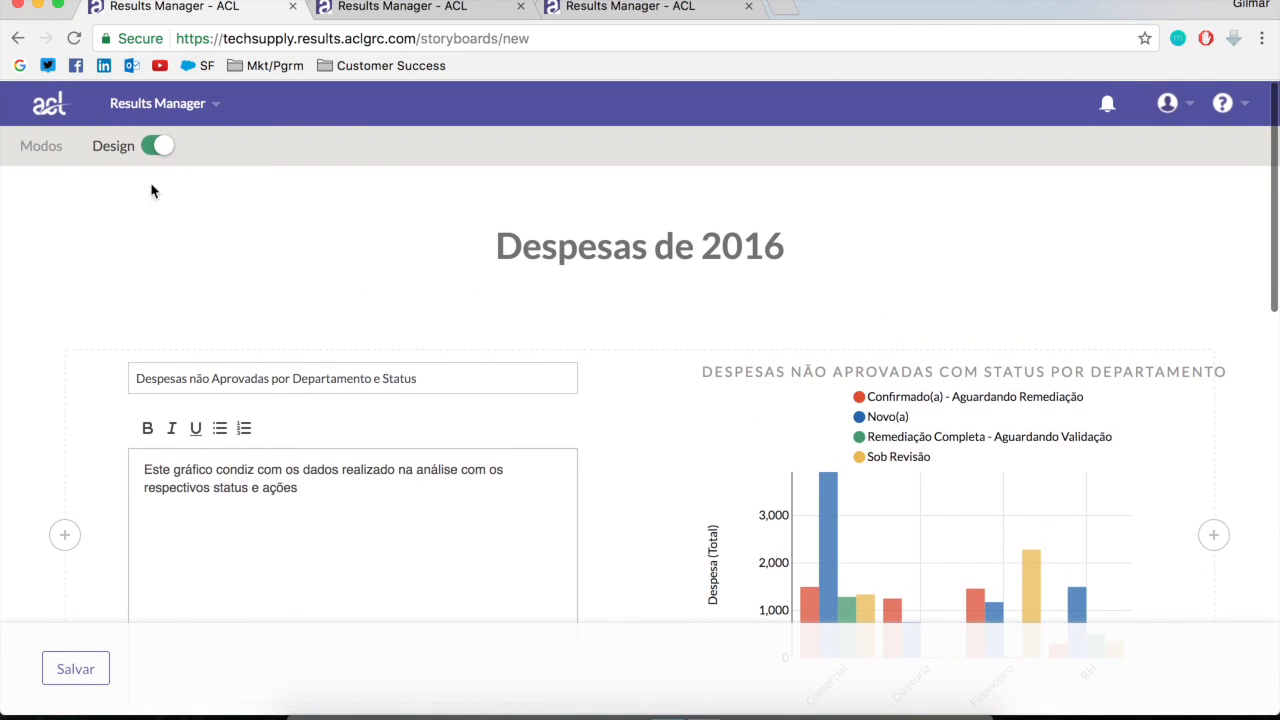
pyautogui.click(155, 145)
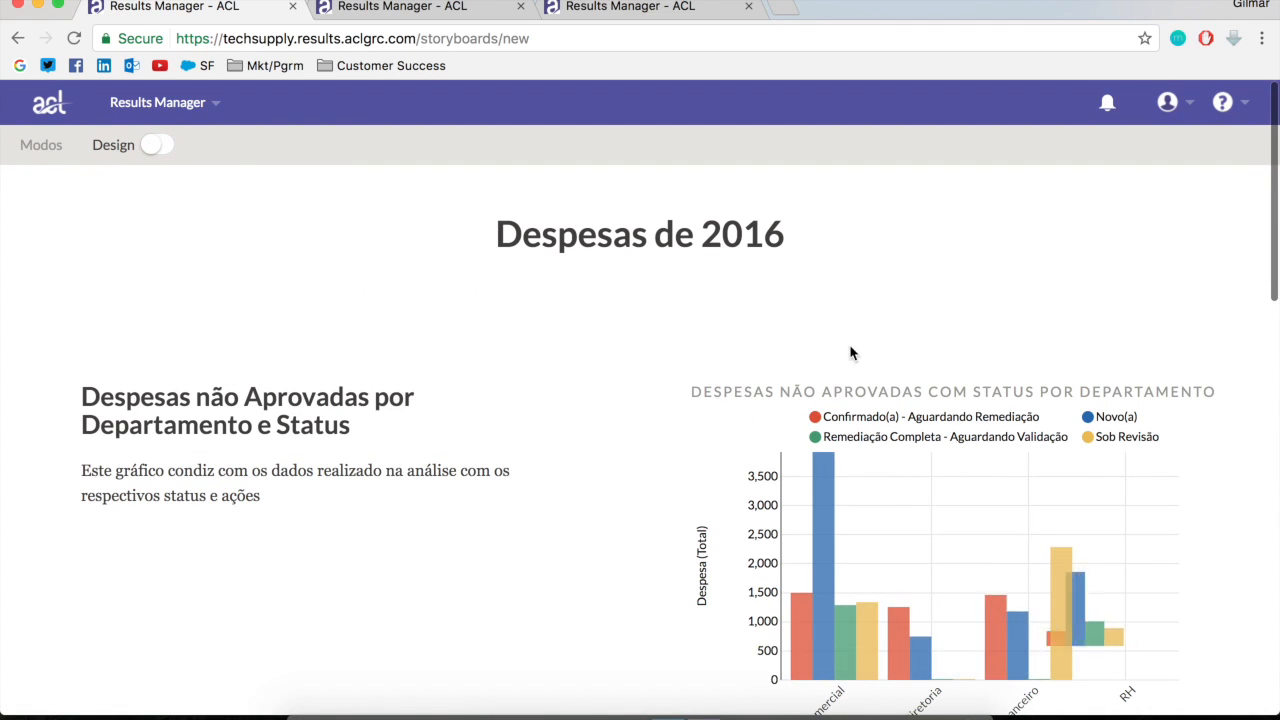
pyautogui.scroll(-3, 593, 510)
pyautogui.scroll(-20, 593, 510)
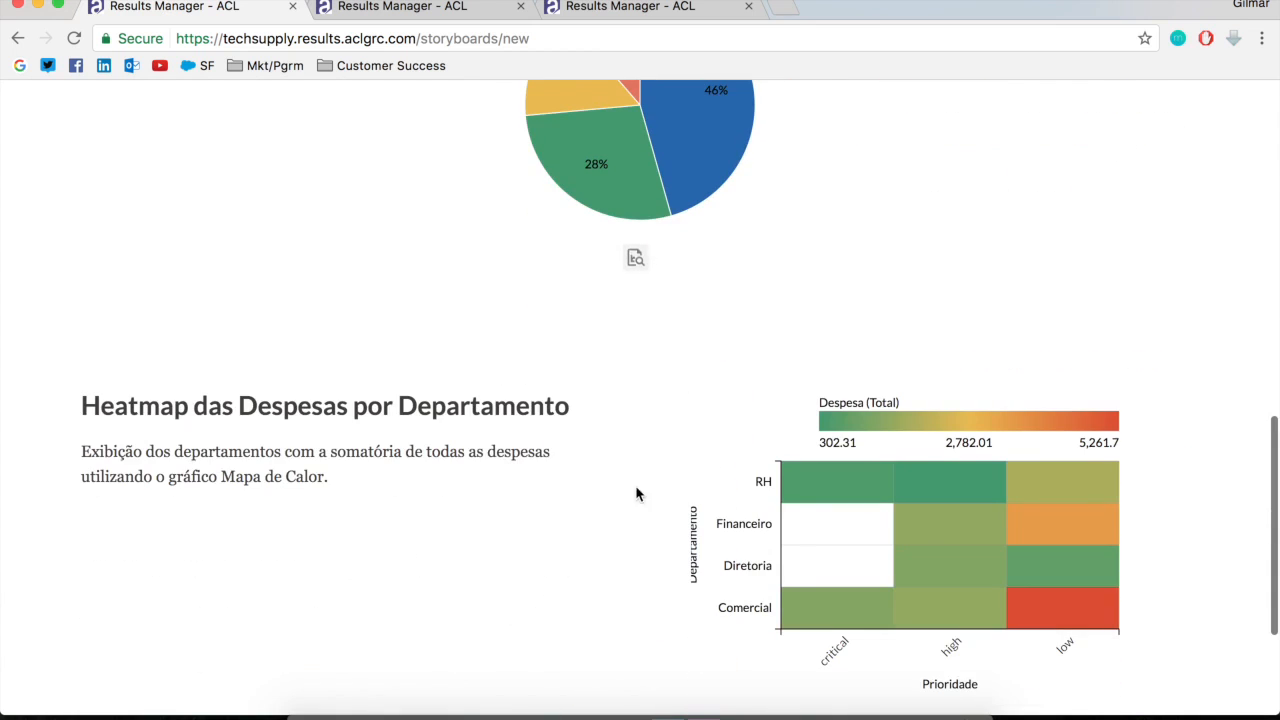
pyautogui.scroll(20, 575, 457)
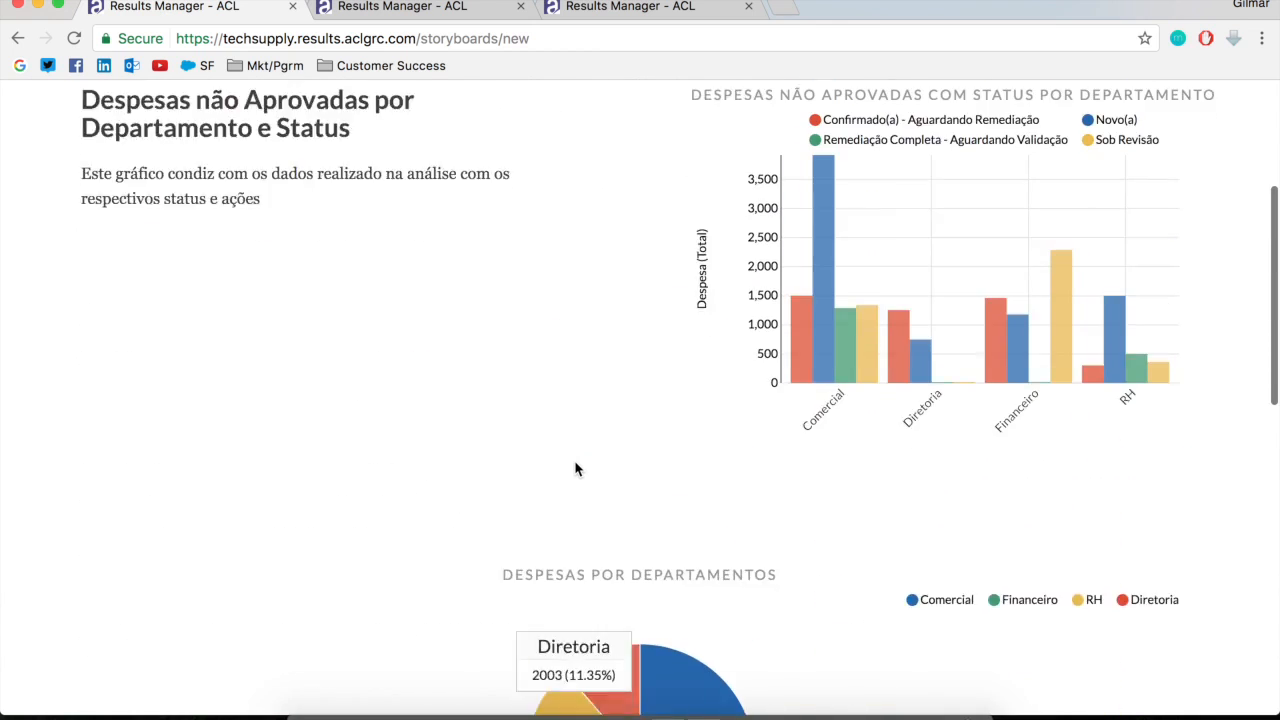
pyautogui.scroll(2, 576, 467)
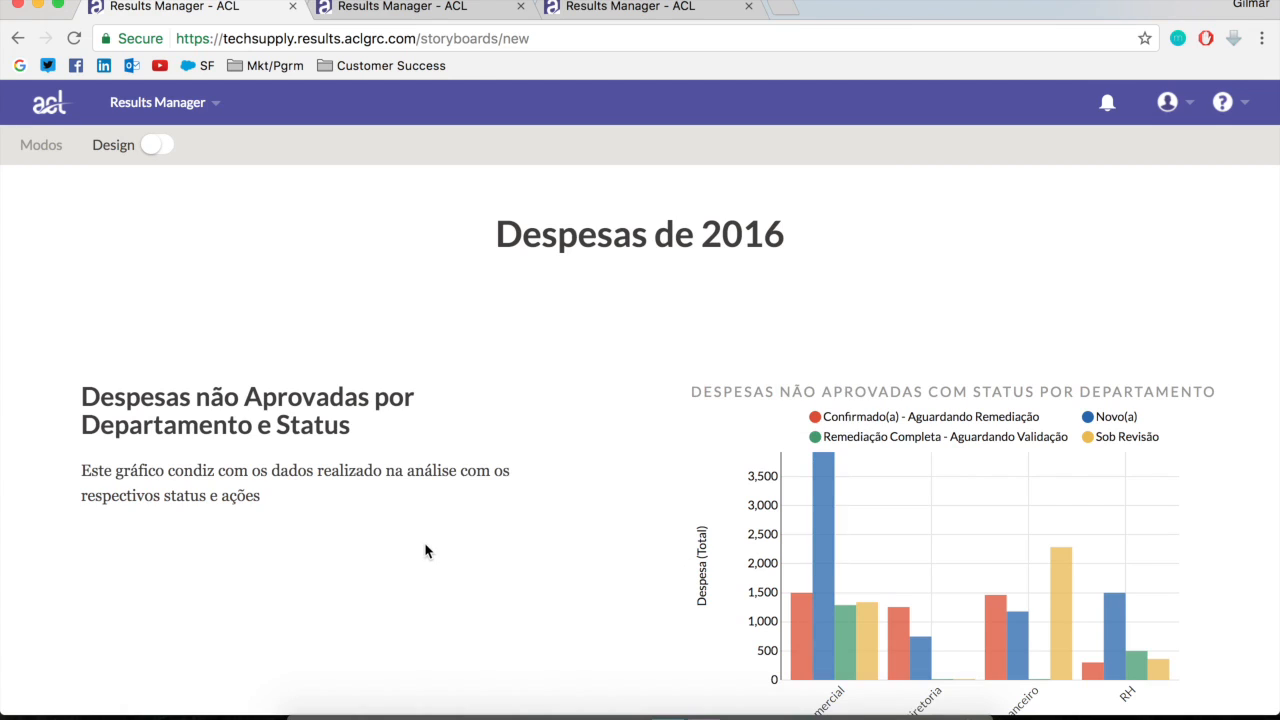
# Examine the bar chart's status values, the pie chart's department shares and the heatmap's expense totals by department and priority
pyautogui.scroll(-3, 430, 550)
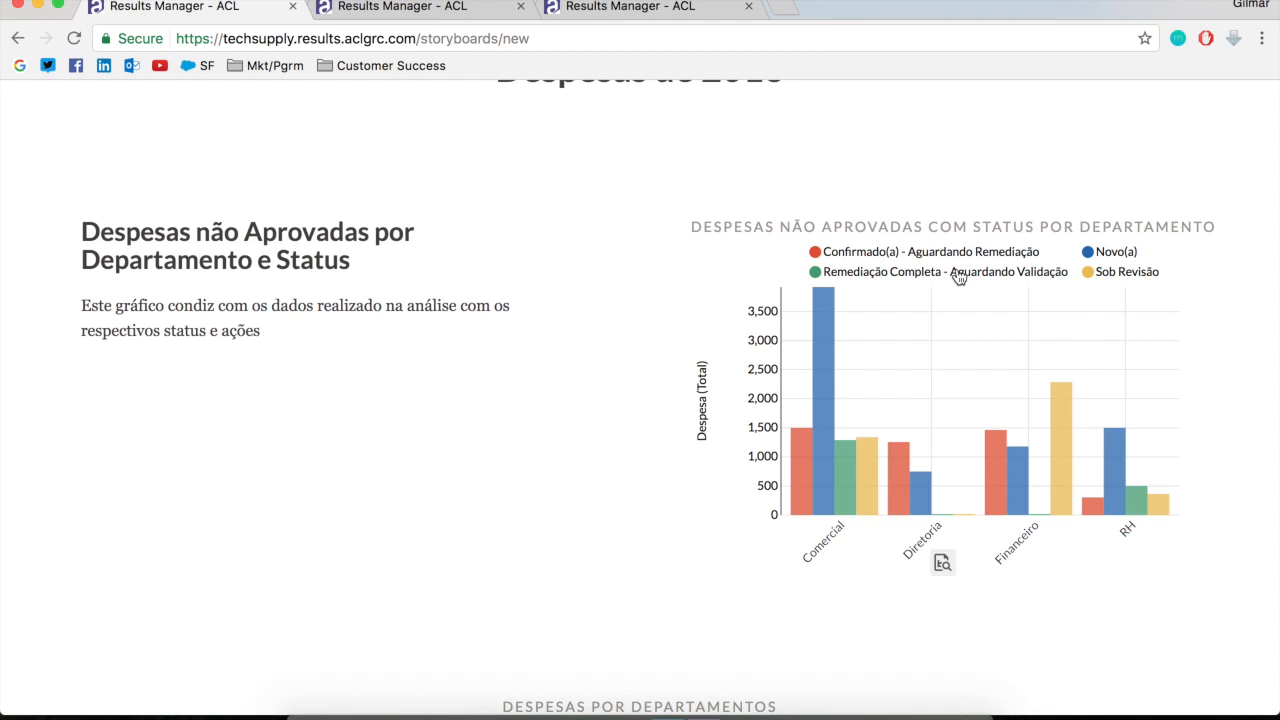
pyautogui.moveTo(813, 332)
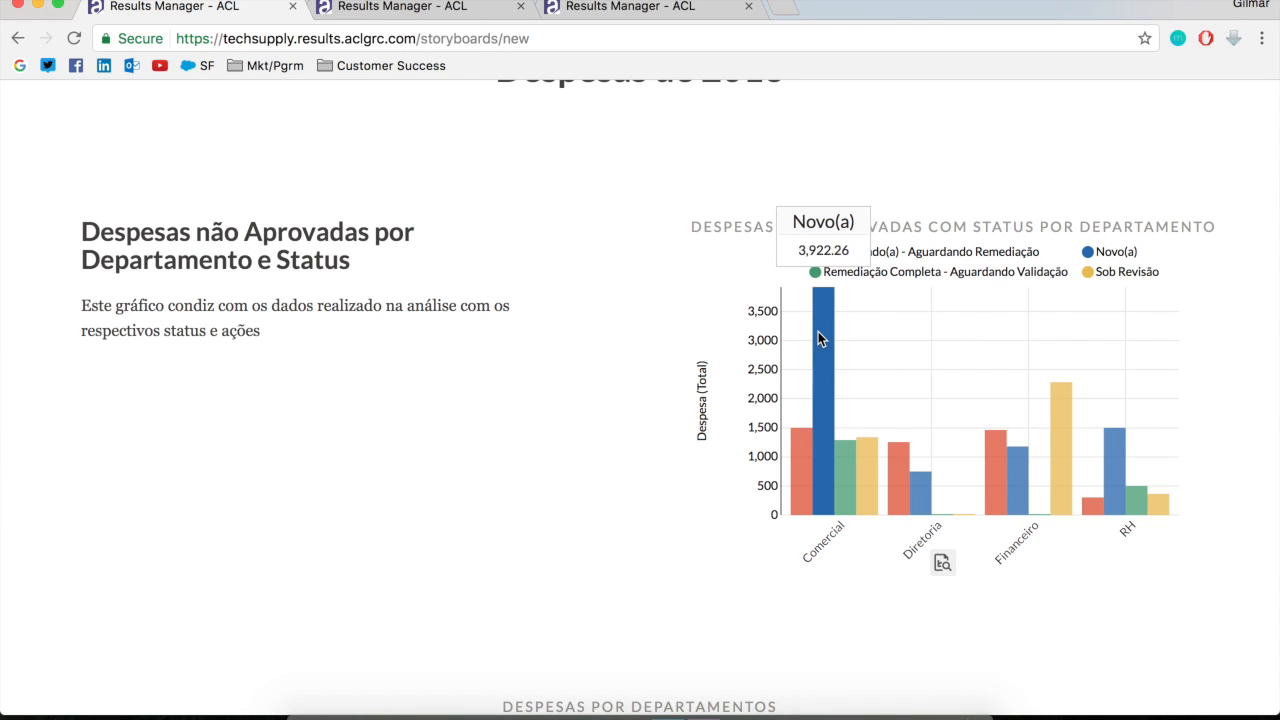
pyautogui.moveTo(1160, 511)
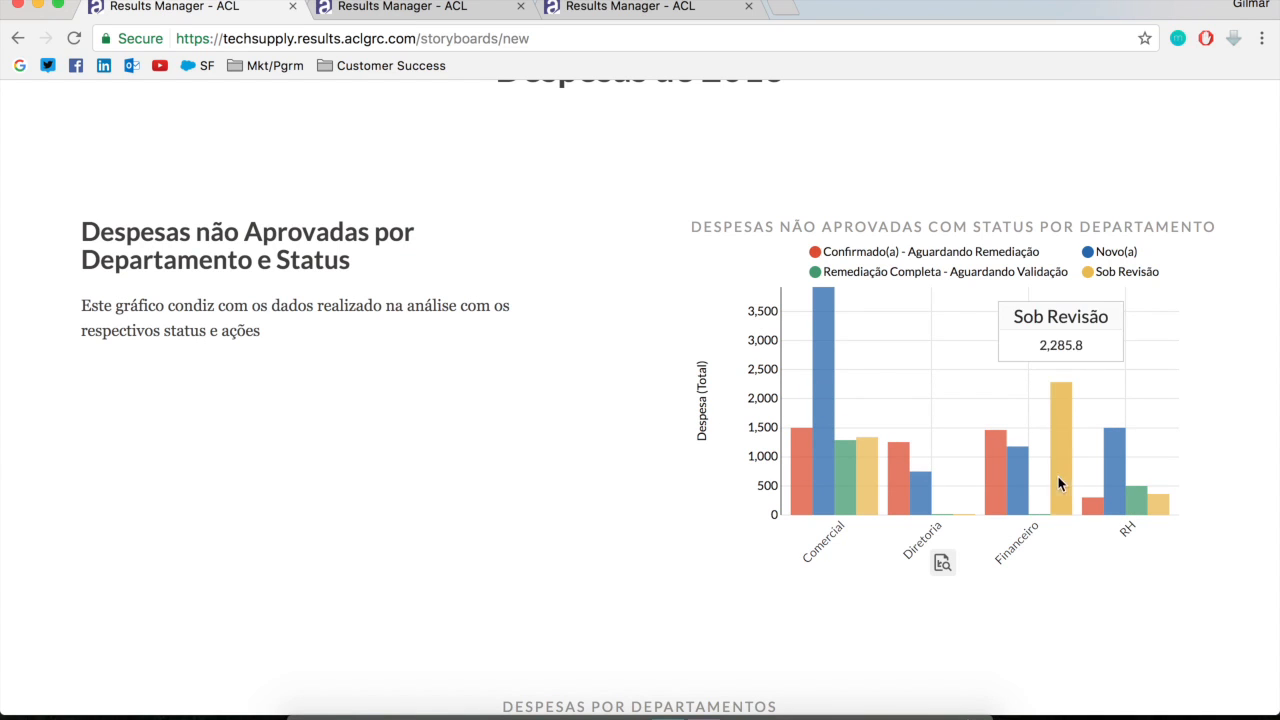
pyautogui.moveTo(1000, 502)
pyautogui.scroll(-6, 716, 437)
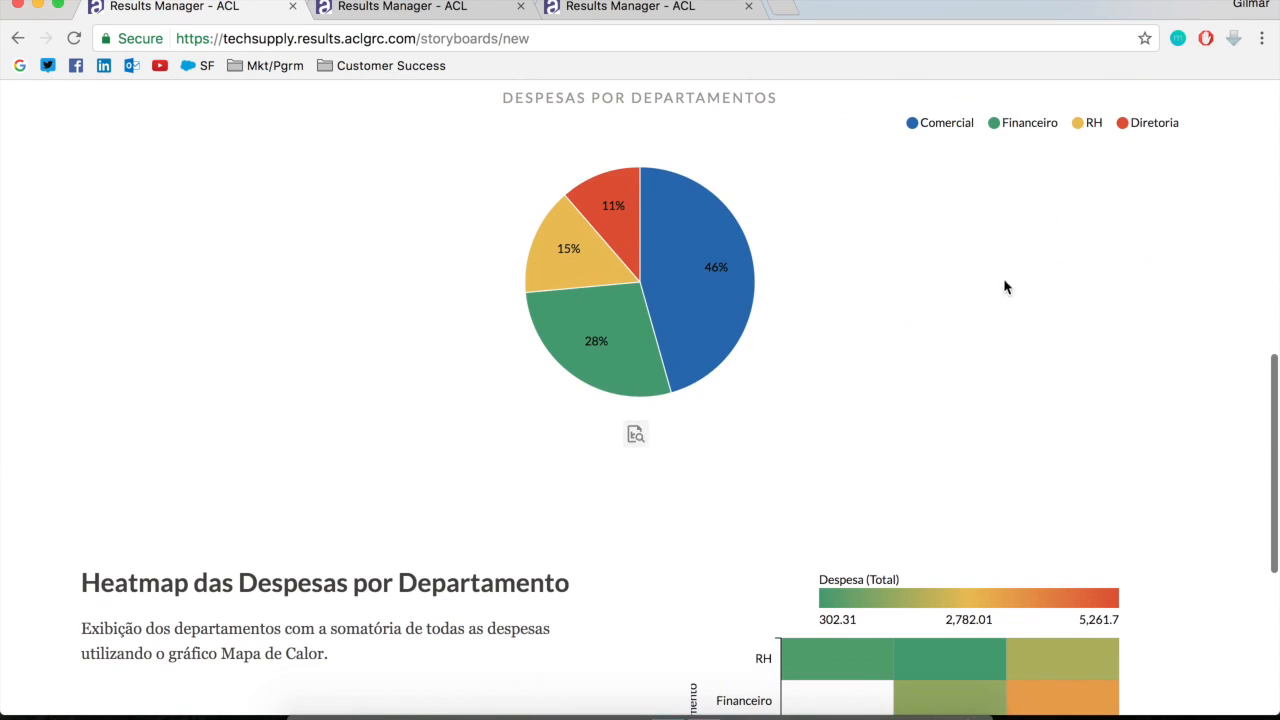
pyautogui.moveTo(667, 327)
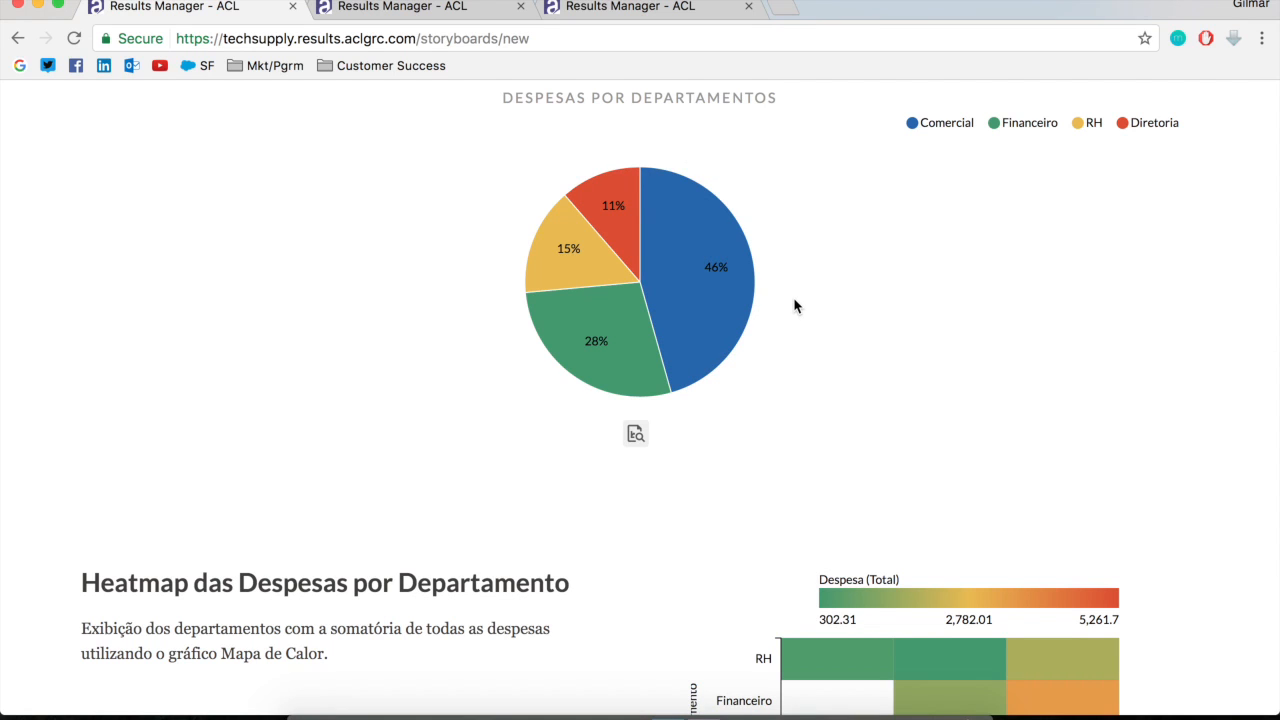
pyautogui.scroll(-4, 797, 306)
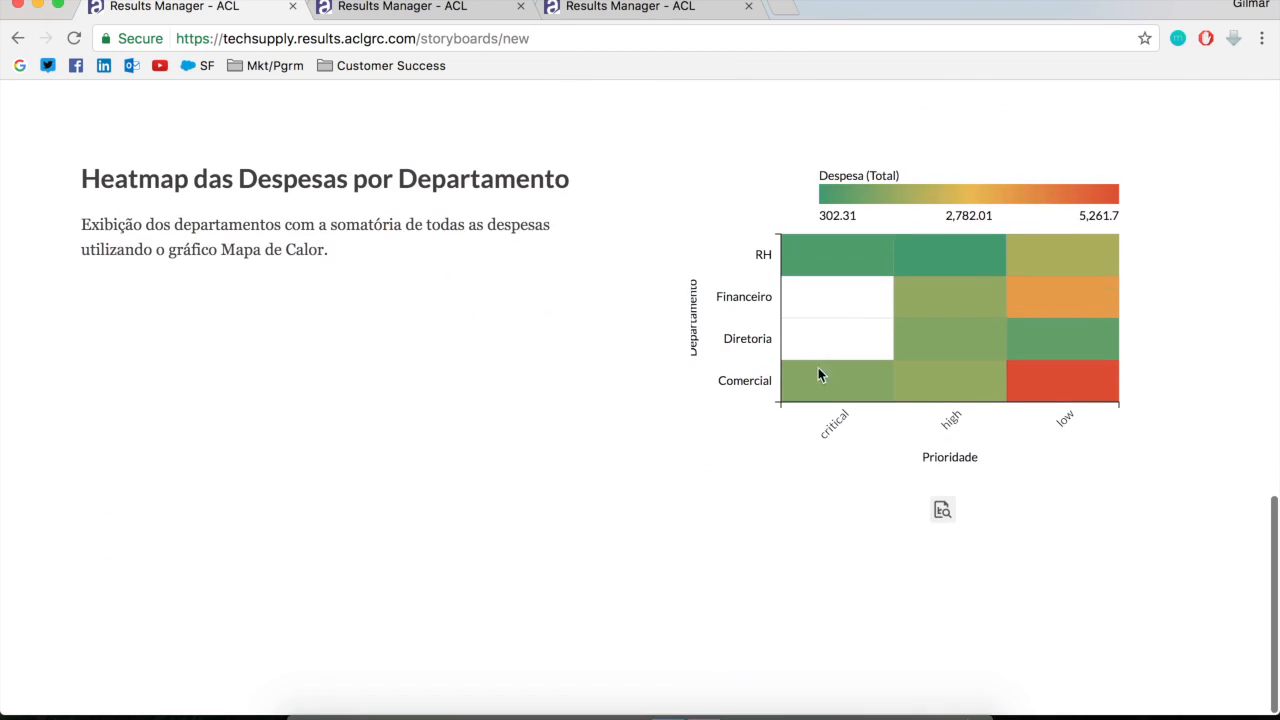
pyautogui.moveTo(975, 285)
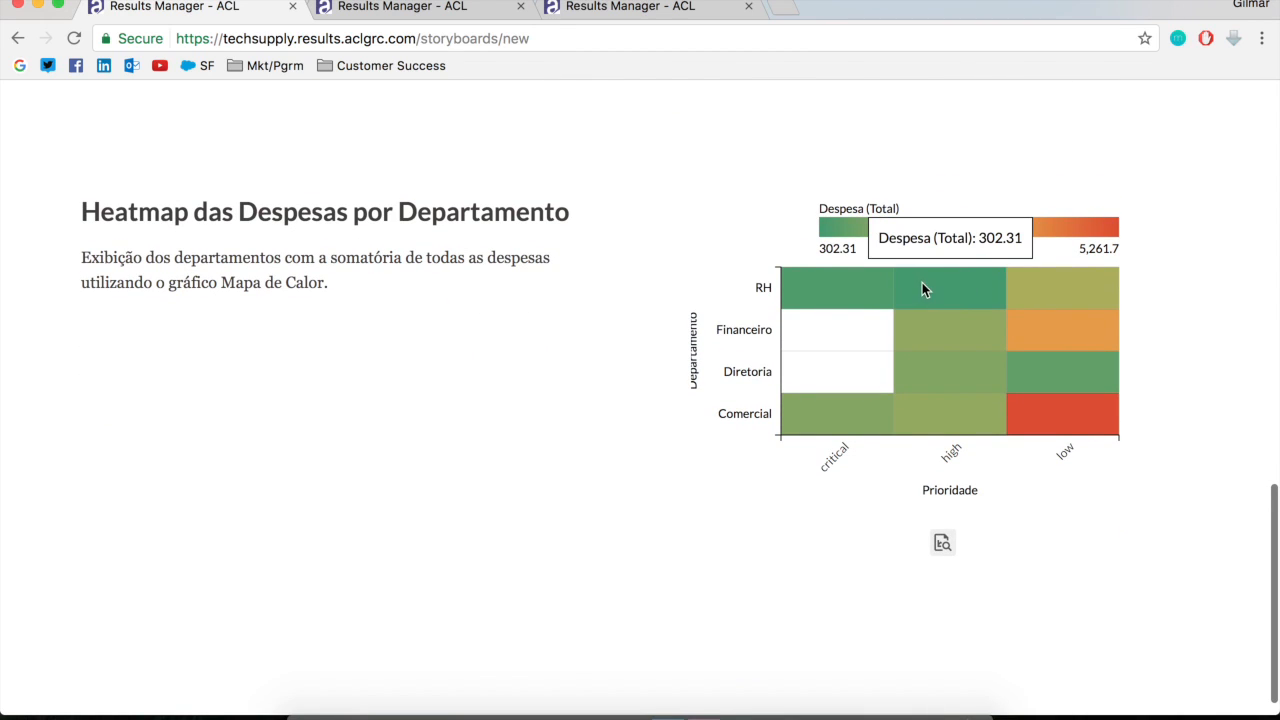
pyautogui.moveTo(957, 375)
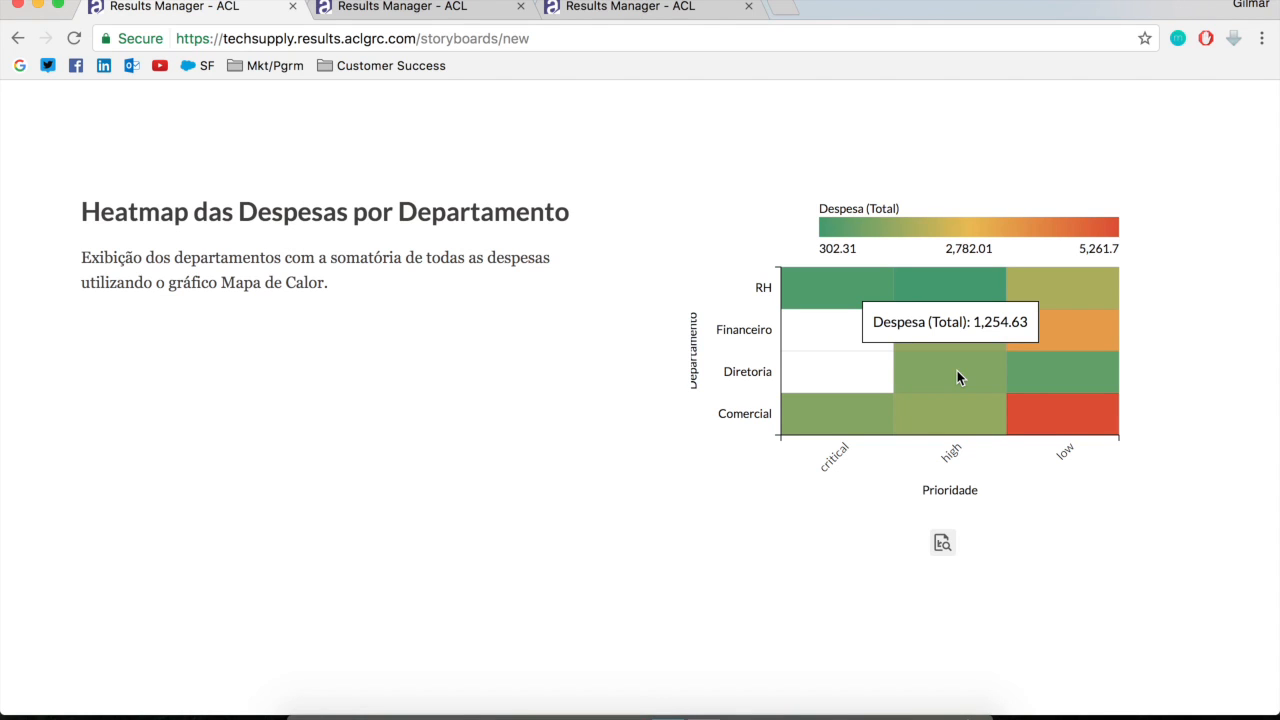
pyautogui.scroll(15, 500, 280)
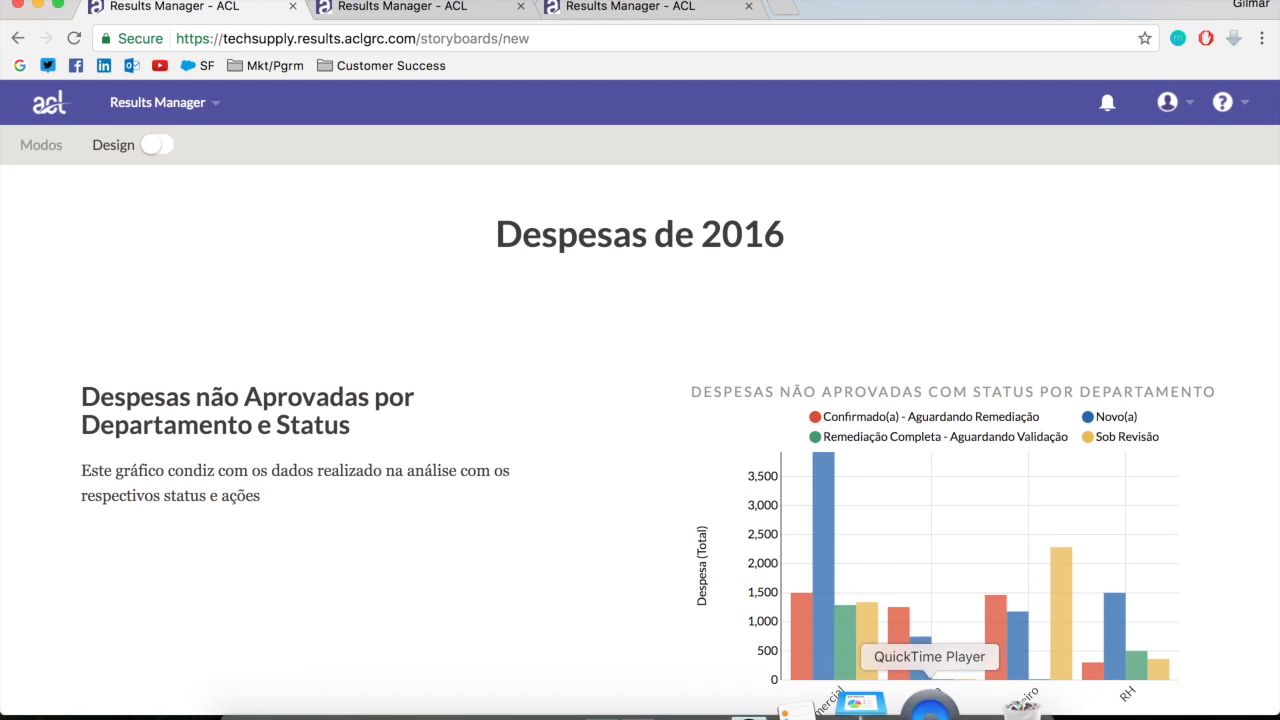
# Switch to Keynote, play the slideshow from slide 12 and advance to the slide "#3 Criar gráficos e definir um Storyboard"
pyautogui.click(883, 703)
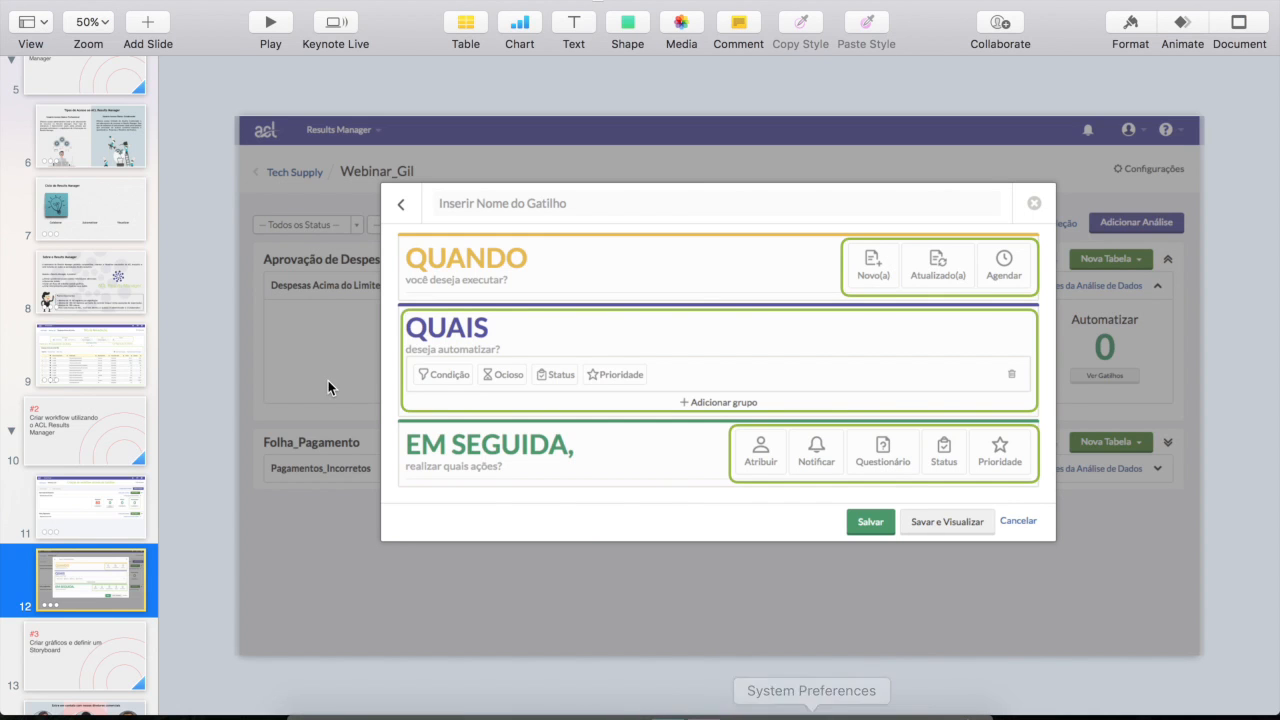
pyautogui.click(272, 22)
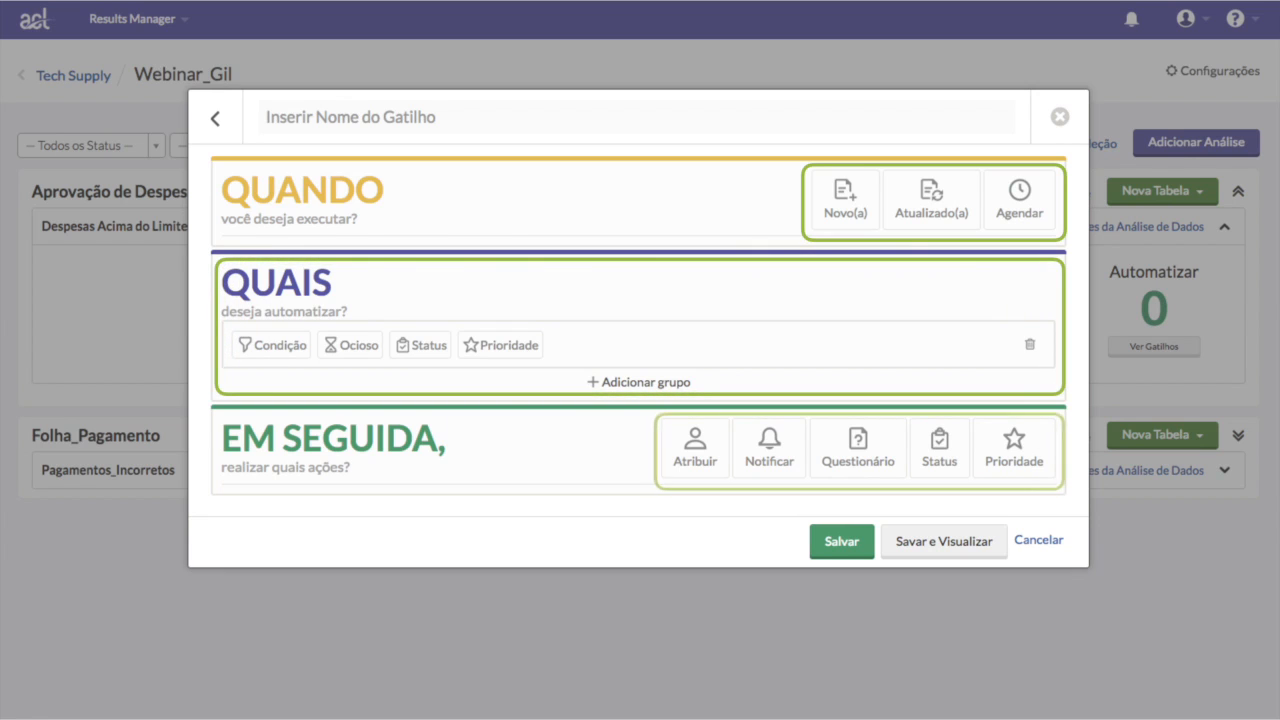
pyautogui.press('Right')
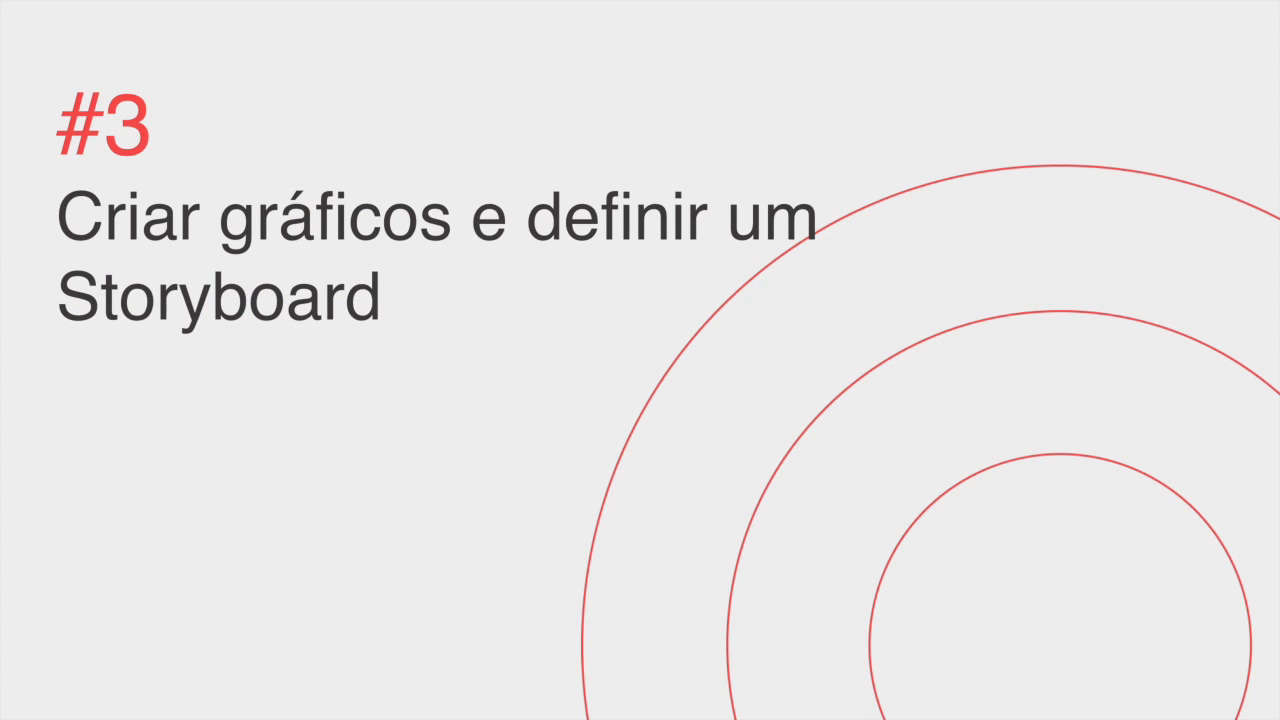